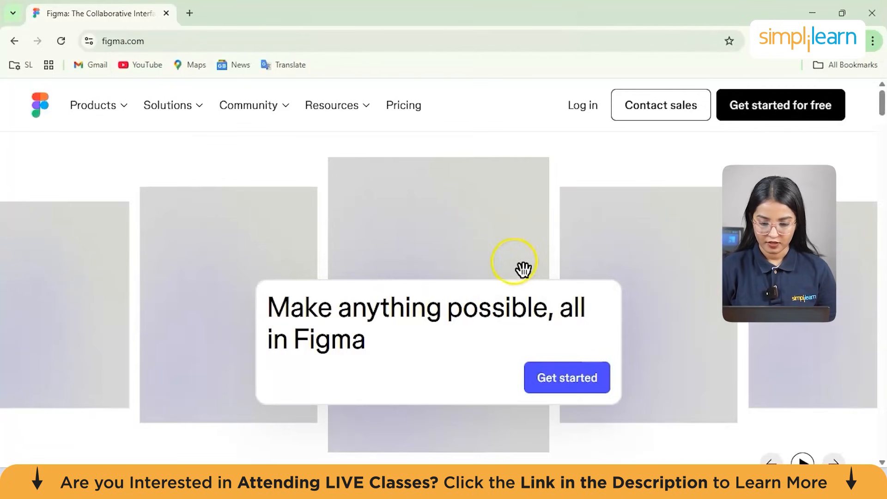
- Sign in to Figma with the Google account and dismiss the file browser tour offer
left_click(561, 341)
left_click(465, 257)
left_click(464, 257)
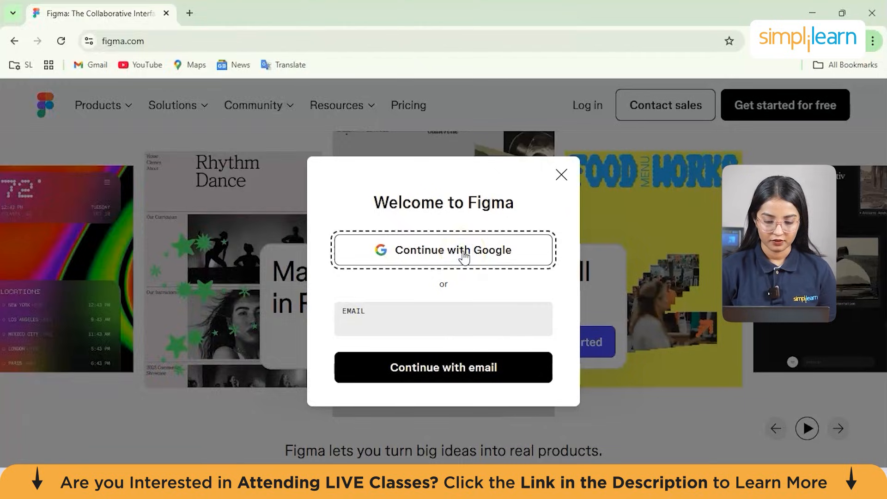
left_click(464, 257)
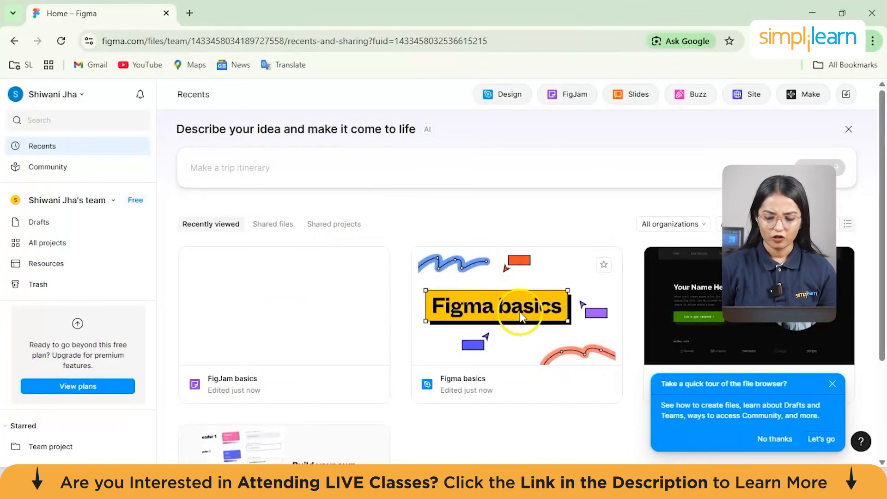
left_click(832, 384)
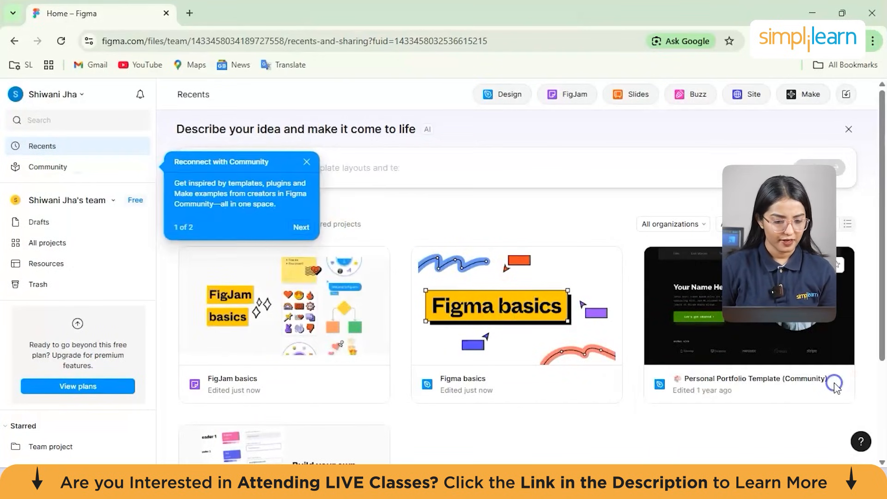
- Switch the account's interface theme to Dark
left_click(83, 98)
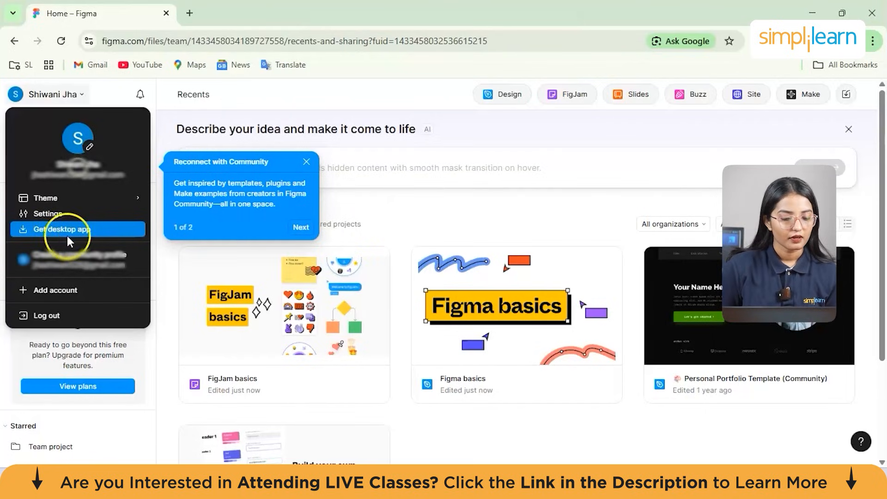
mouse_move(63, 202)
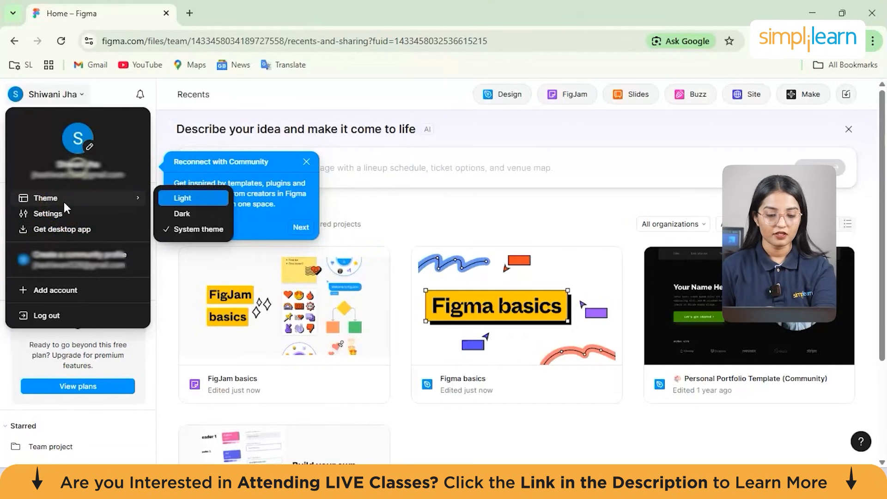
left_click(207, 197)
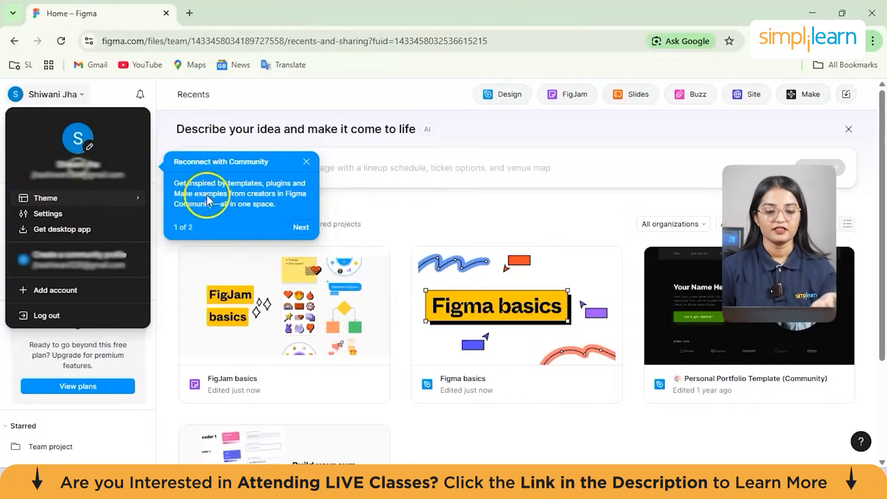
left_click(194, 225)
left_click(196, 214)
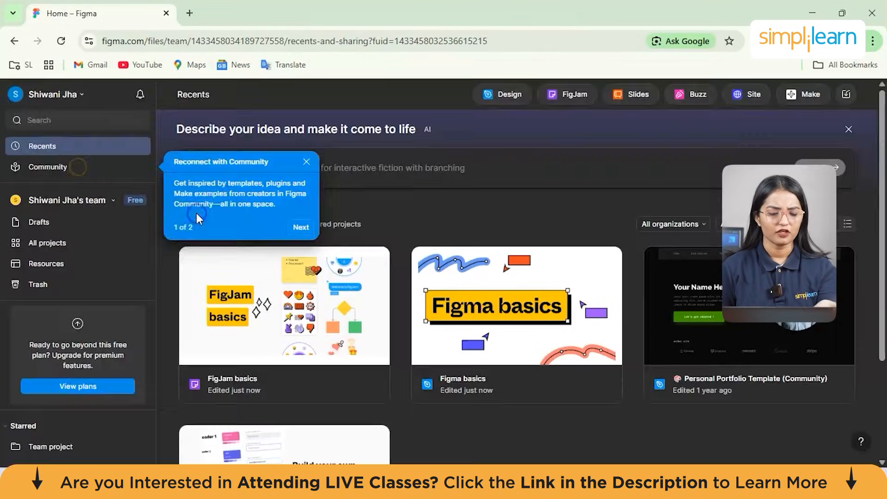
left_click(236, 208)
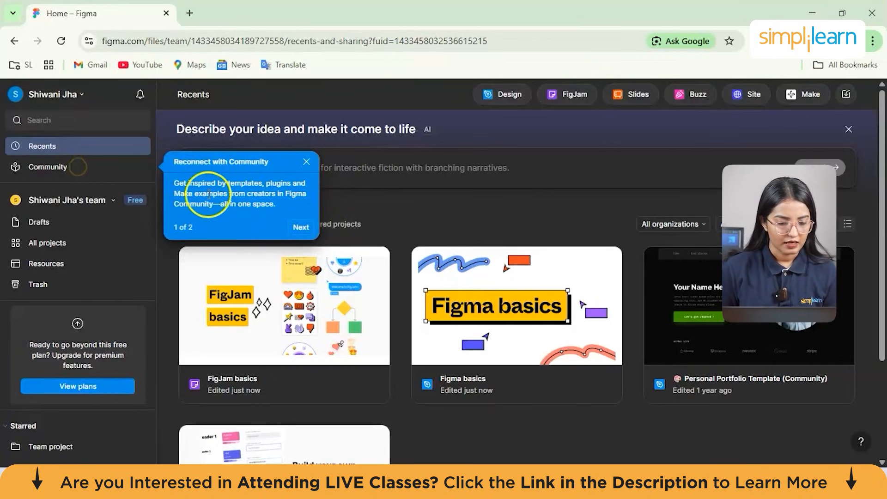
- Search the Community for "food delivery app" and open the Food Delivery App UI Kit page
left_click(89, 164)
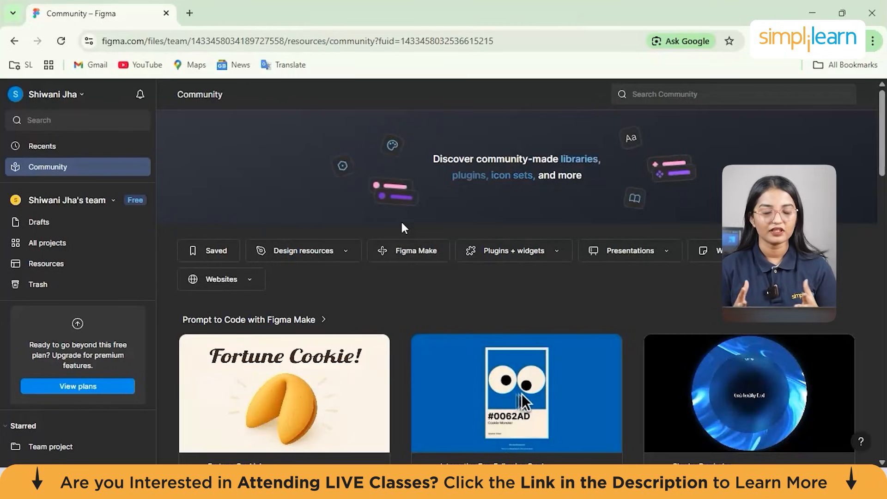
left_click(671, 99)
type("food delievry app")
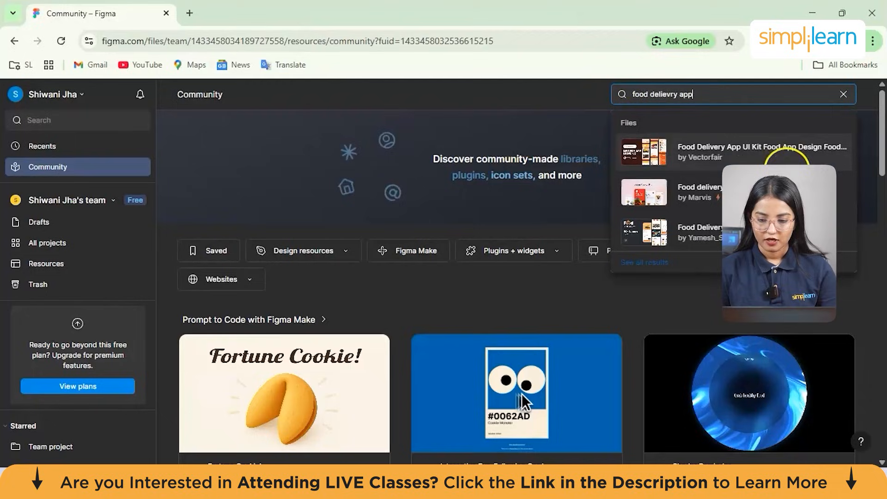
left_click(752, 143)
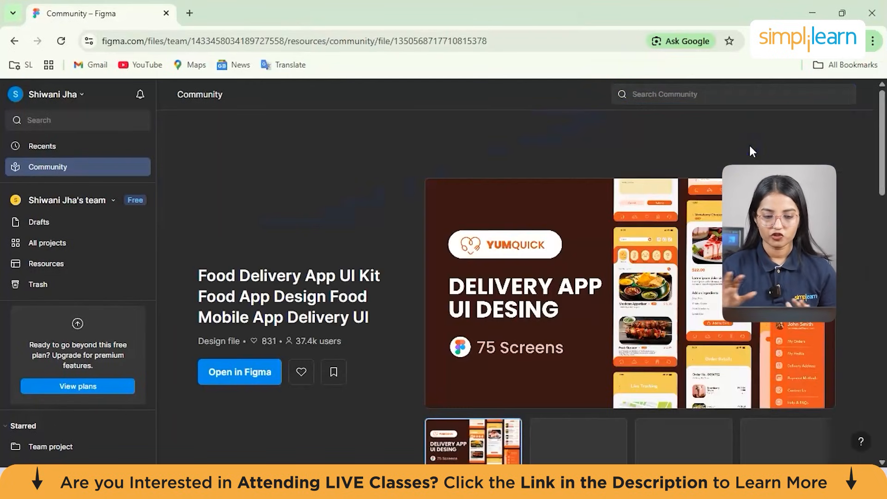
- Examine the Food Delivery App UI Kit page, including its title, description, key features, preview and comments
left_click_drag(362, 297, 201, 221)
left_click(200, 228)
left_click_drag(199, 270, 376, 314)
left_click(406, 338)
scroll(389, 329, "down", 2)
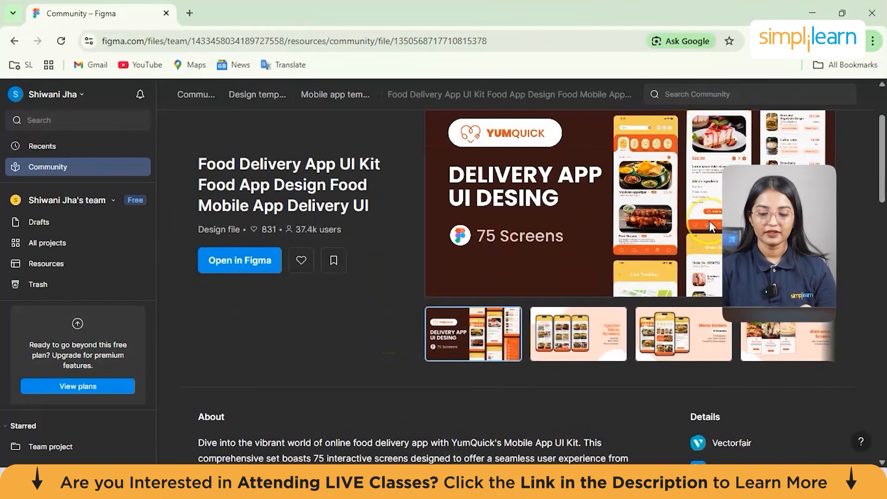
scroll(709, 221, "down", 1)
scroll(709, 226, "up", 1)
scroll(710, 227, "down", 10)
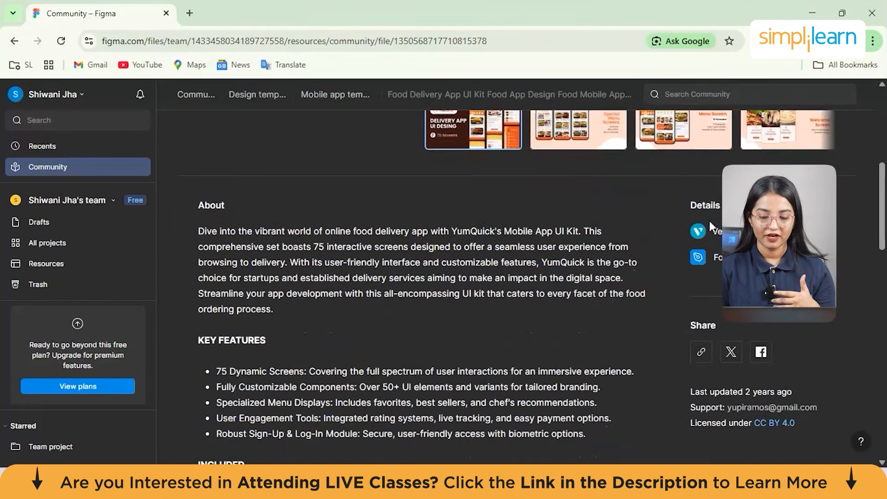
scroll(709, 221, "down", 4)
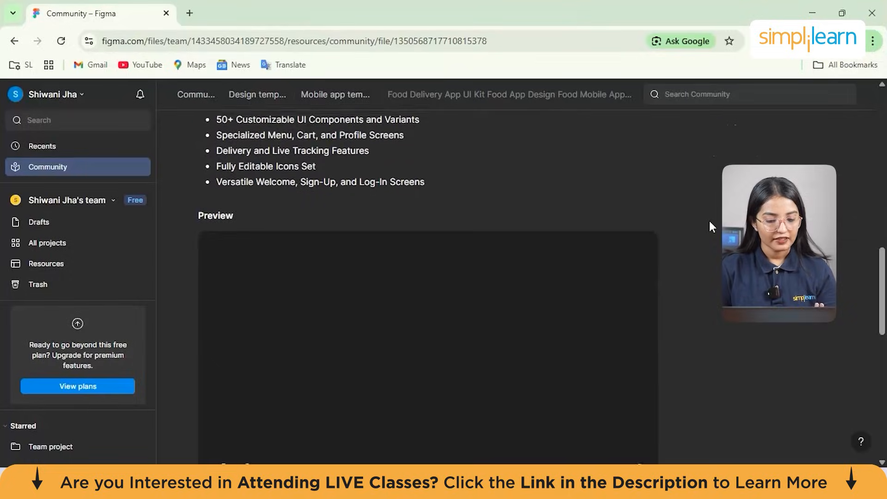
left_click(416, 292)
scroll(416, 292, "down", 1)
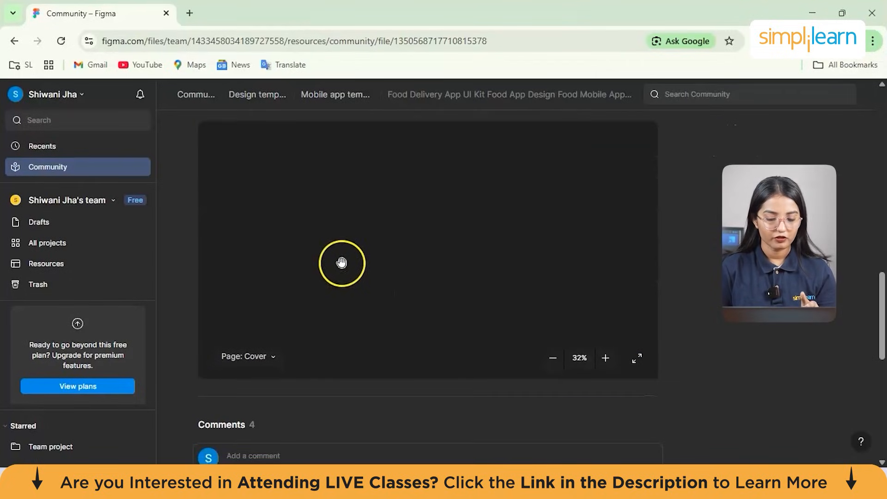
scroll(443, 366, "down", 6)
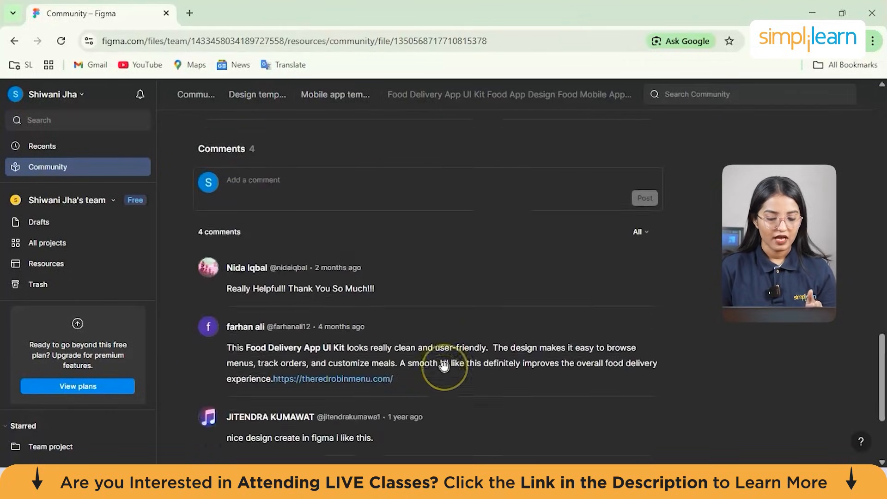
scroll(444, 366, "up", 3)
scroll(444, 366, "up", 15)
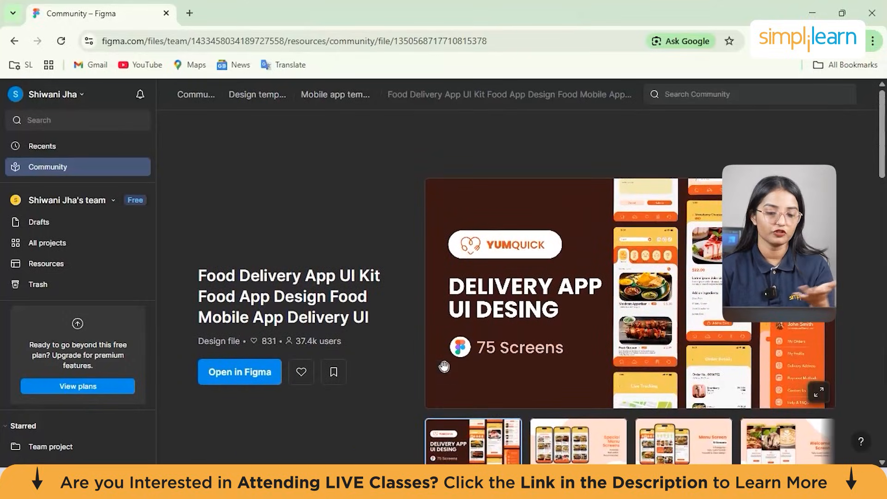
- Return to the recent files, open the AI prompt feature and dismiss the Figma Make introduction
left_click(14, 41)
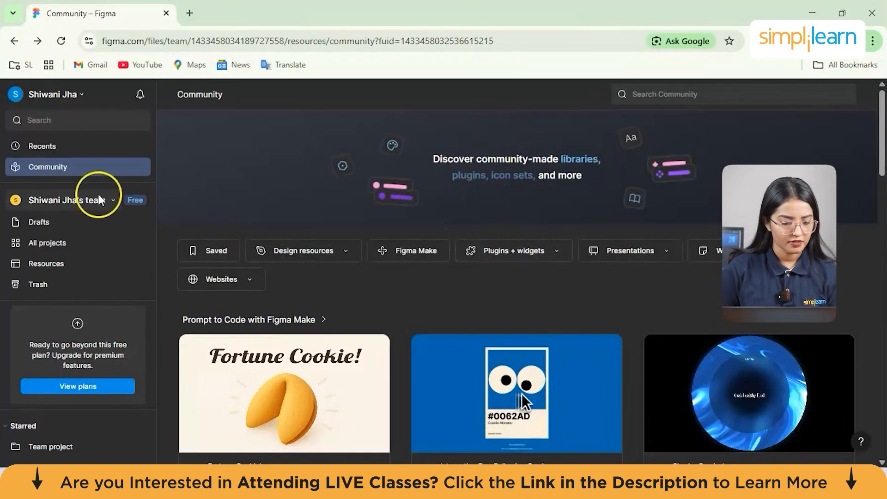
left_click(126, 146)
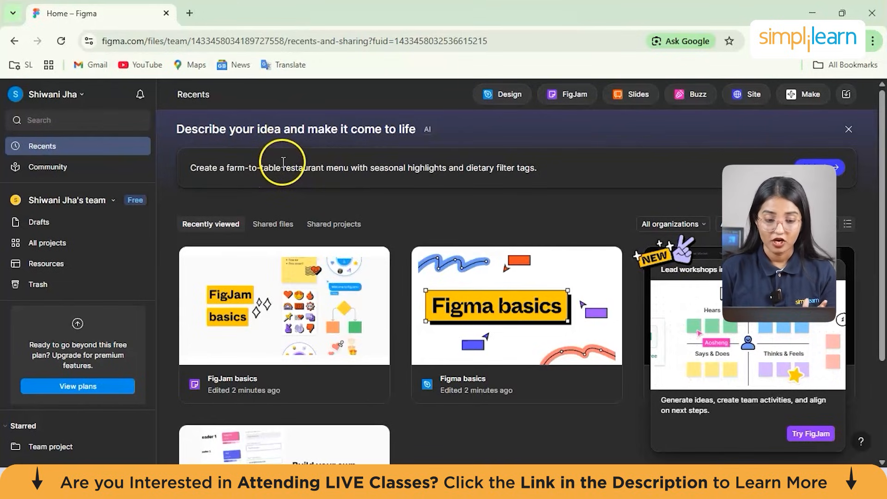
left_click(283, 162)
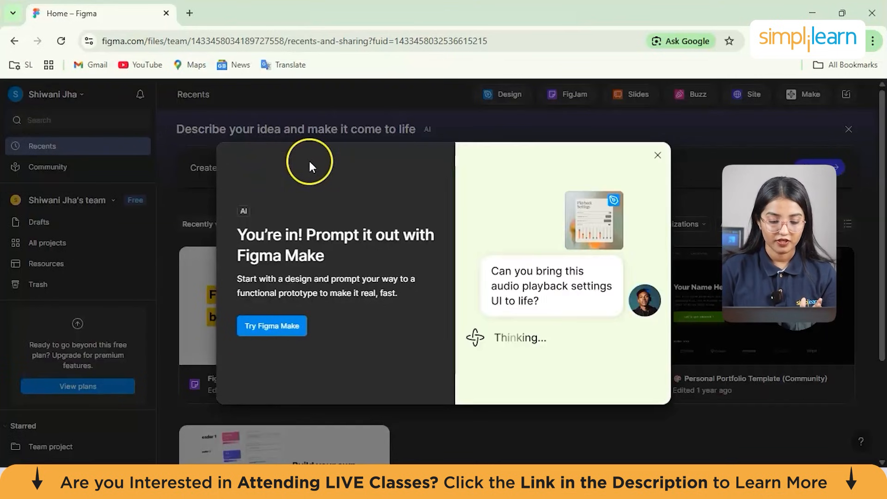
left_click(658, 156)
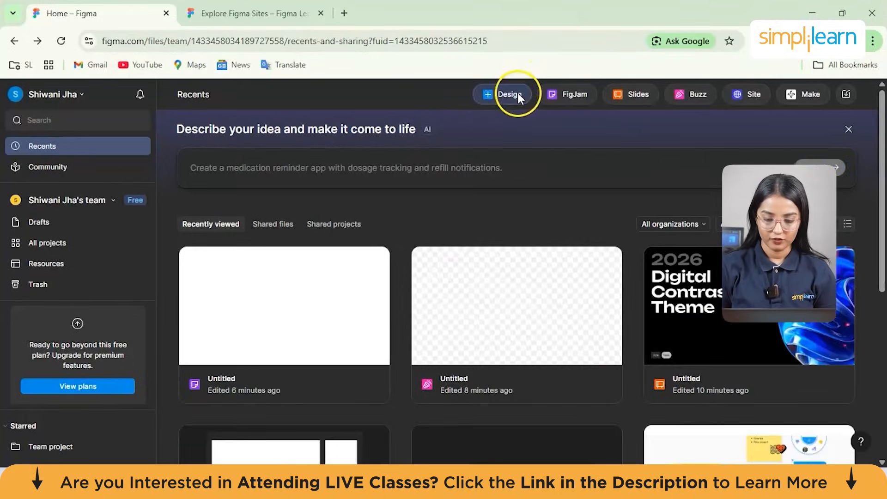
- Create a new design file and complete its introductory tour of UI kits, frames and text layers
left_click(509, 94)
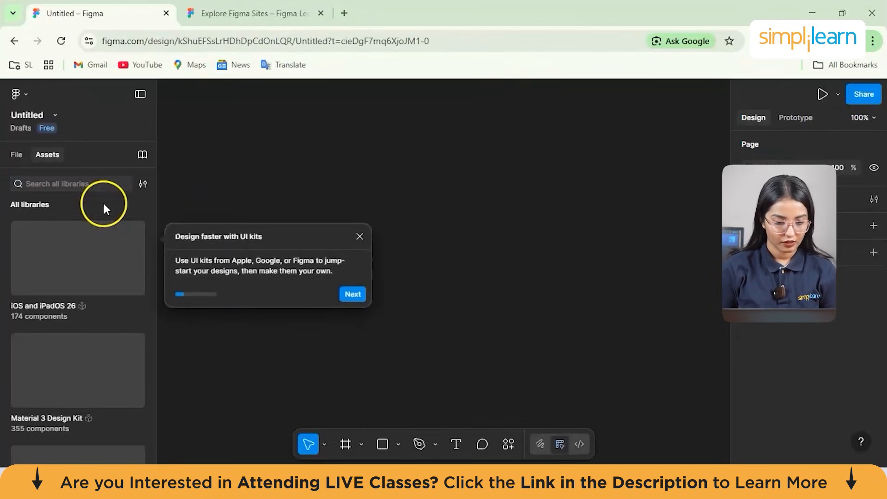
left_click(352, 291)
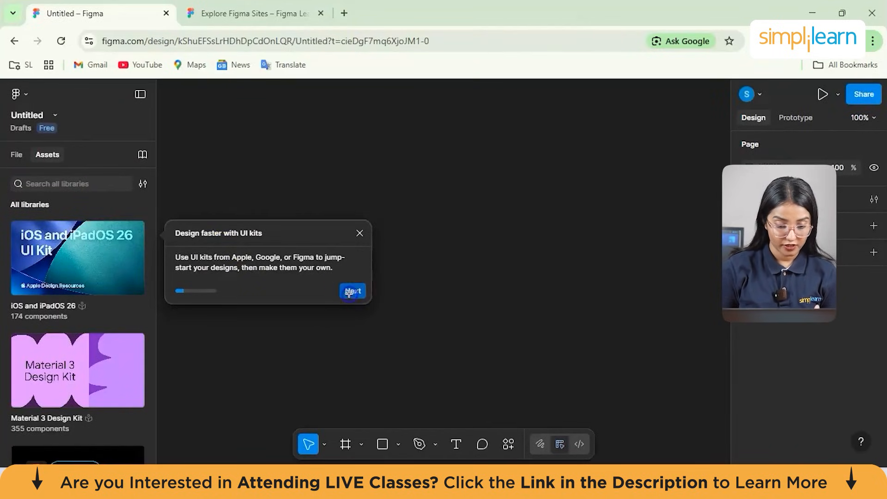
left_click(390, 344)
left_click(354, 449)
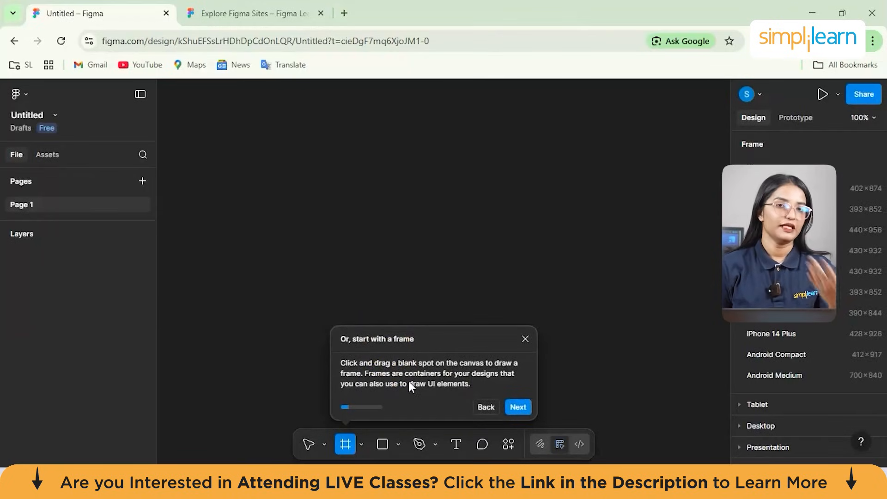
left_click(520, 410)
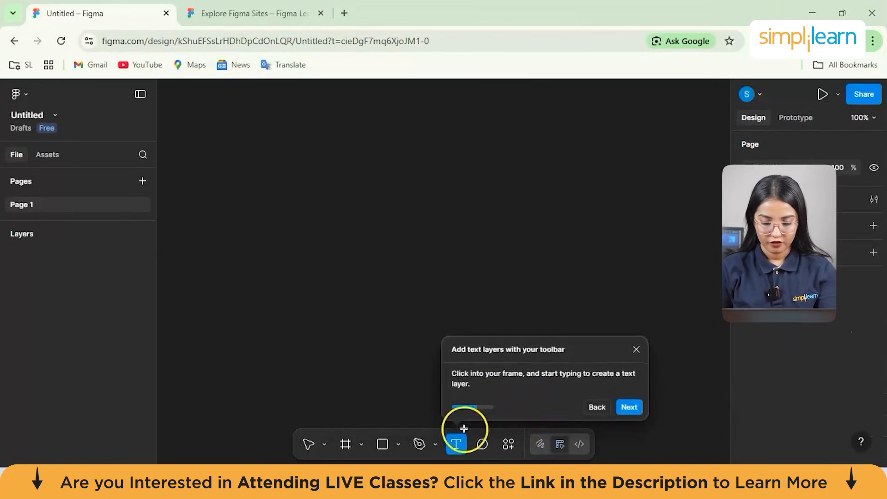
left_click(641, 407)
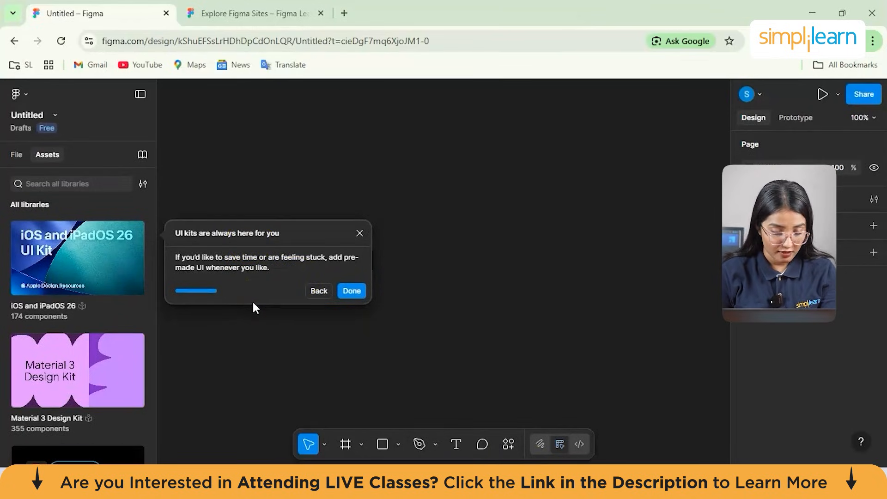
left_click(346, 292)
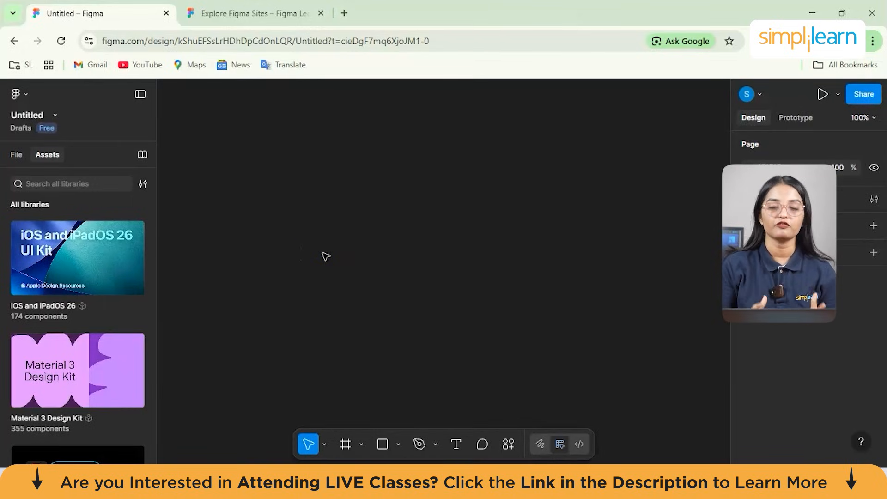
- Show the file's page list, add a second page and switch back to Page 1
left_click(17, 154)
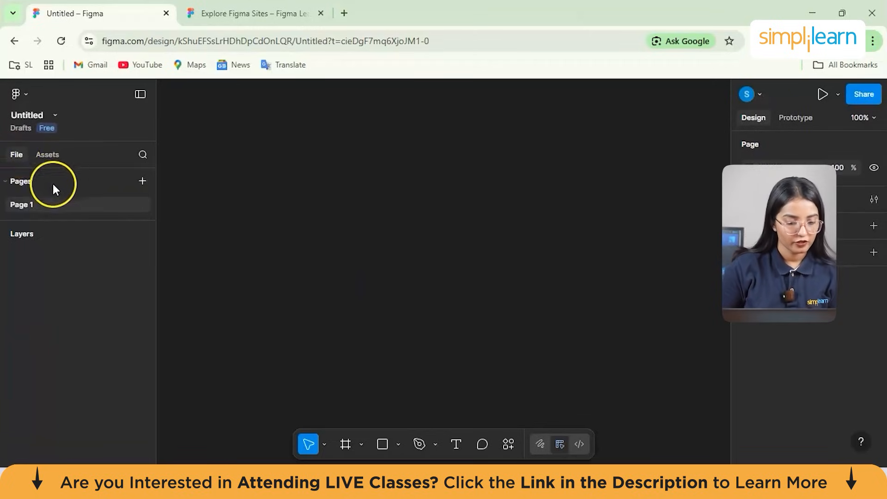
left_click(6, 182)
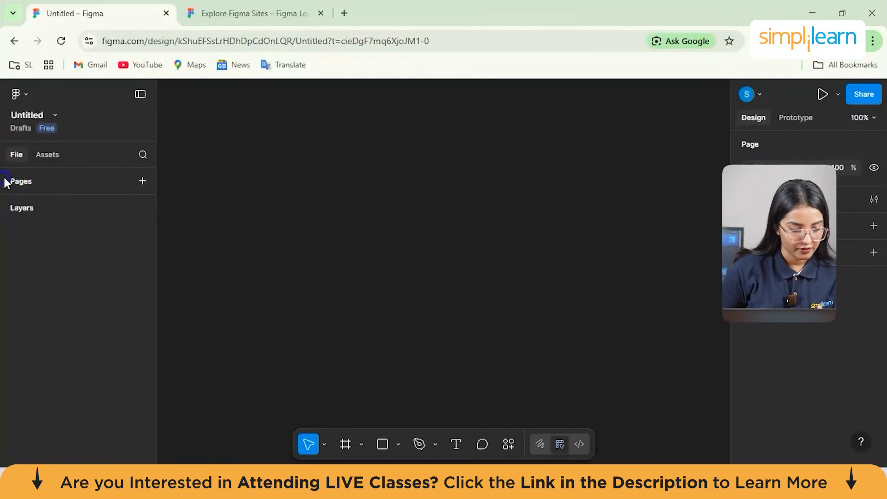
left_click(6, 182)
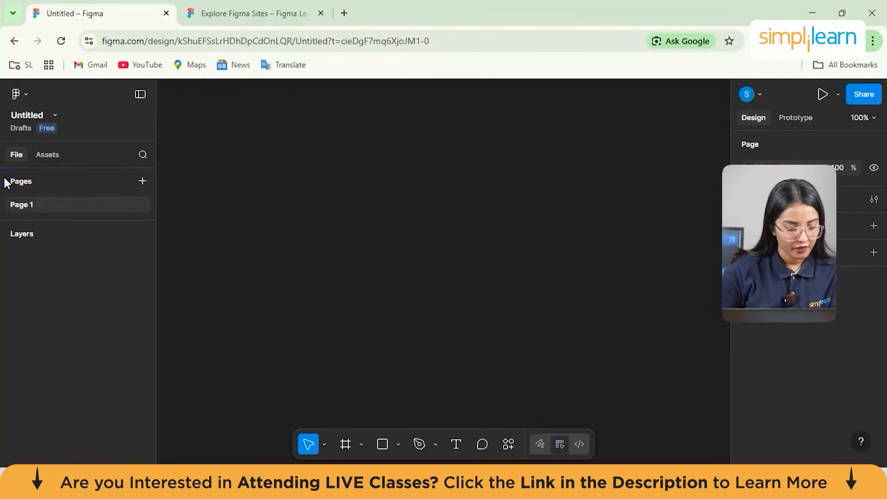
left_click(143, 181)
left_click(39, 205)
left_click(411, 234)
left_click_drag(357, 208, 513, 293)
left_click_drag(333, 181, 472, 372)
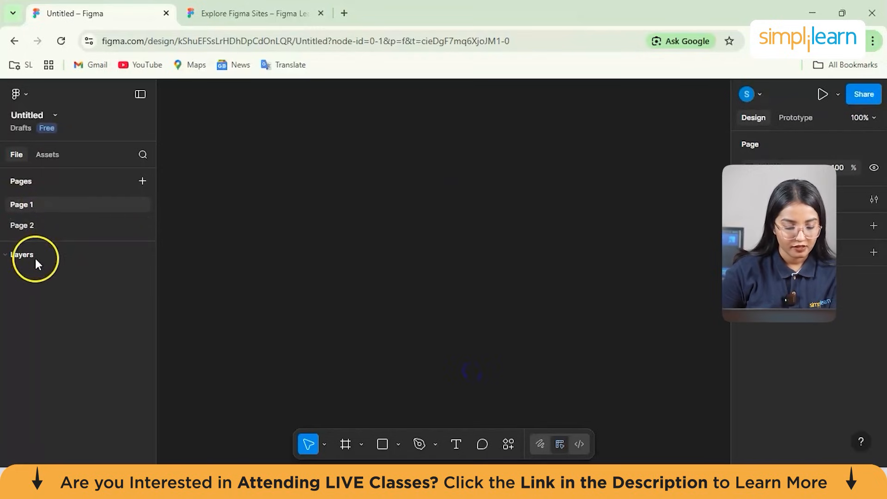
left_click(7, 254)
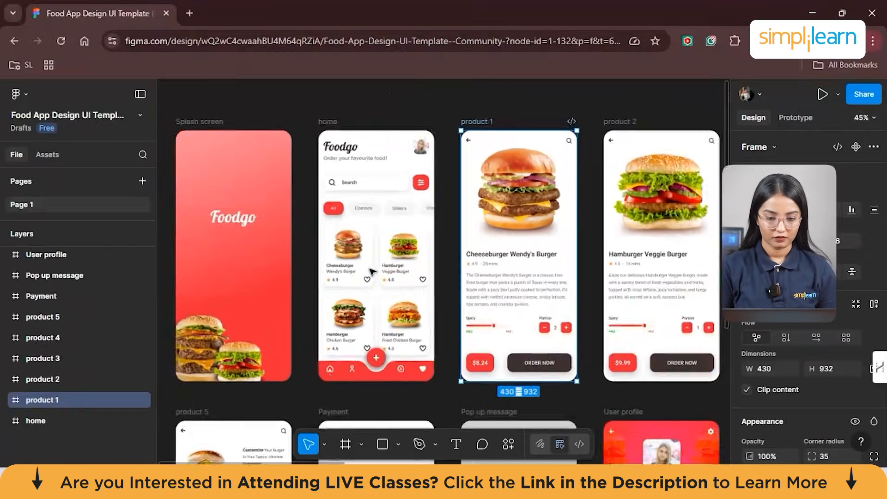
- Examine the app screens and their layer list in the Food App Design UI Template file
scroll(369, 271, "down", 5)
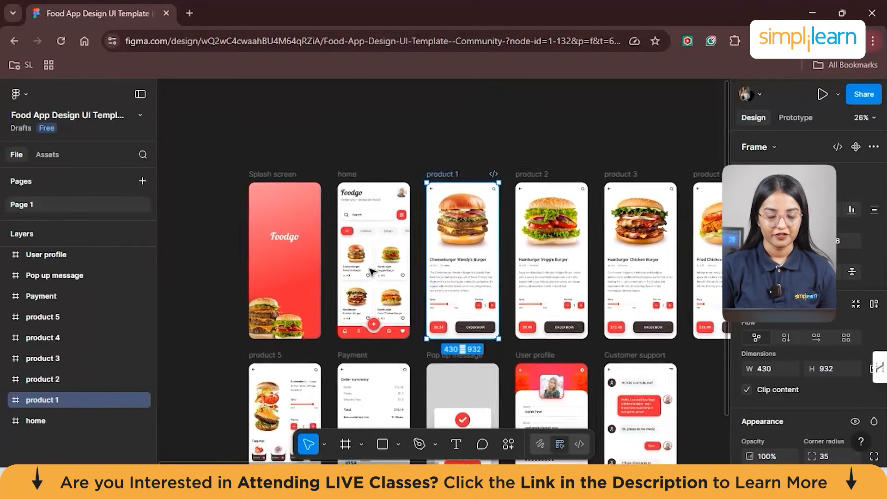
scroll(371, 272, "down", 3)
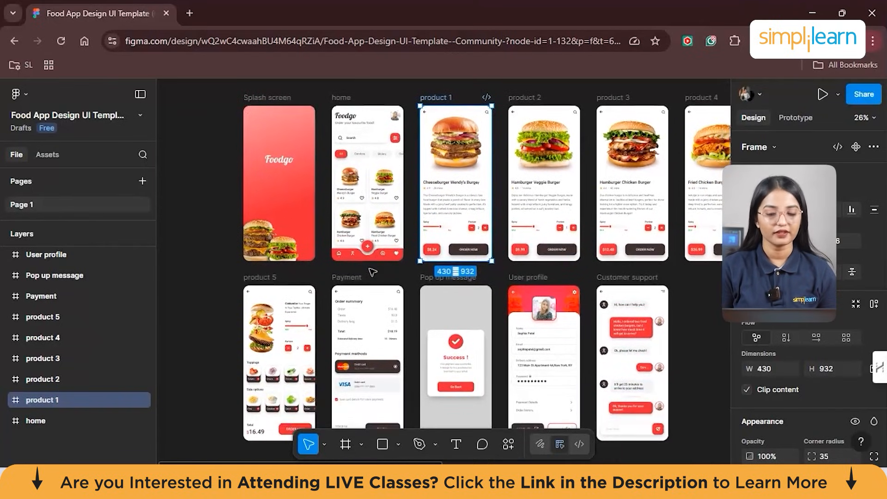
scroll(372, 272, "right", 3)
scroll(372, 272, "up", 3)
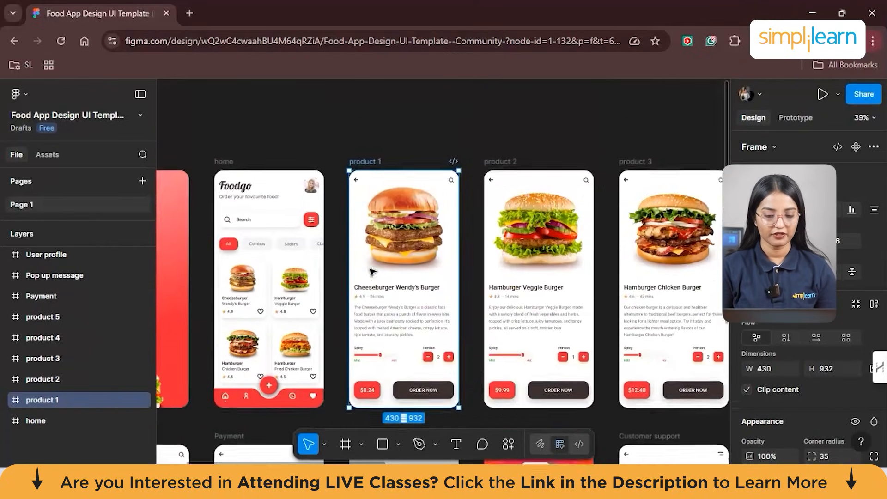
- Draw a new frame about 259 × 193 above the home and product 1 screens and nudge it upward
scroll(372, 271, "left", 5)
scroll(372, 271, "right", 3)
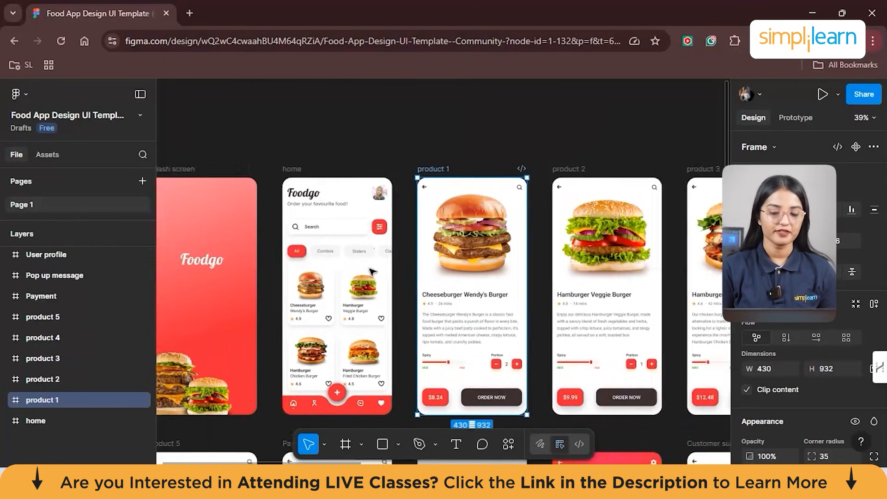
scroll(372, 272, "right", 2)
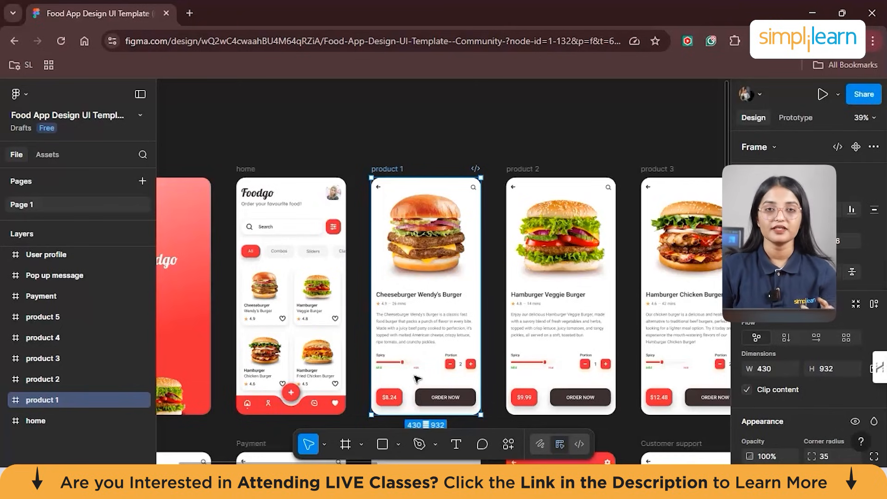
left_click(346, 441)
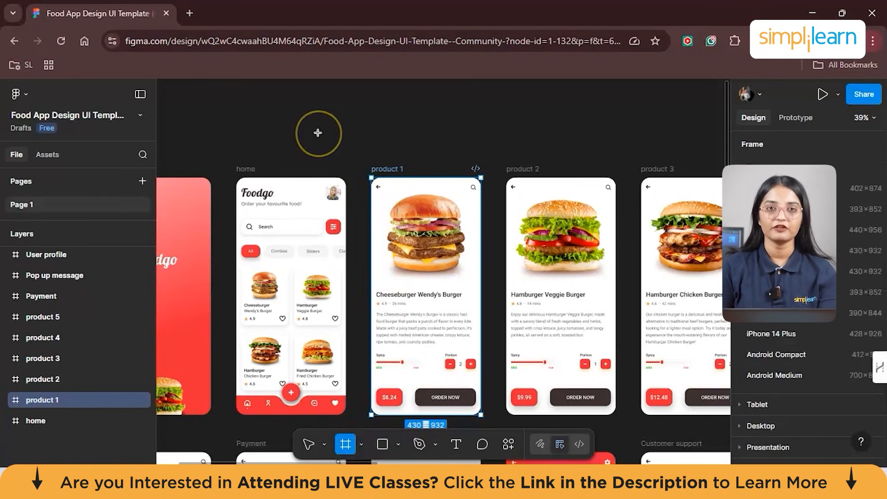
mouse_move(305, 121)
left_mouse_down()
mouse_move(342, 146)
mouse_move(326, 147)
mouse_move(370, 169)
left_mouse_up()
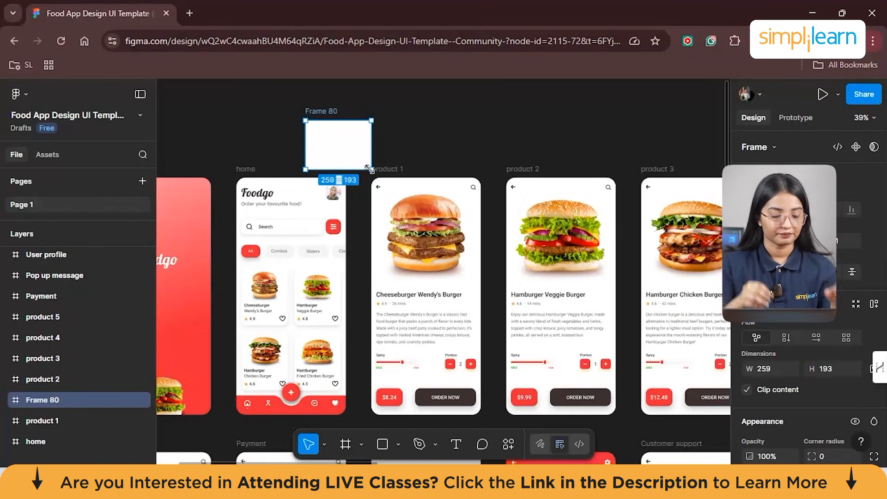
left_click_drag(352, 142, 347, 127)
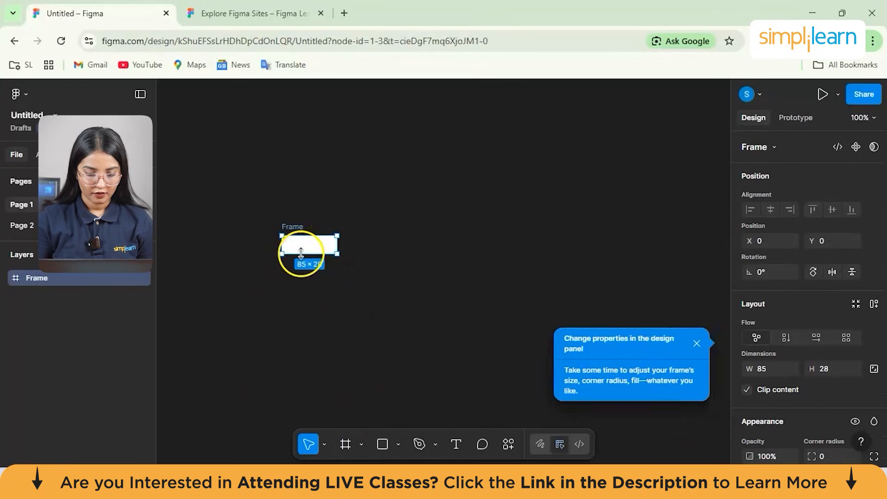
- In the Untitled file, replace the small frame with one about 165 × 202 and resize it to the iPhone 16 preset
left_click_drag(309, 255, 338, 256)
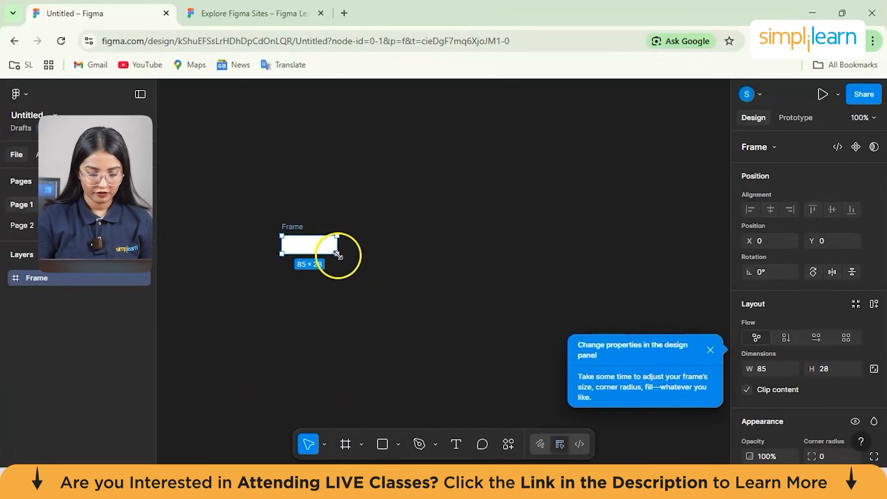
key("Delete")
left_click(328, 223)
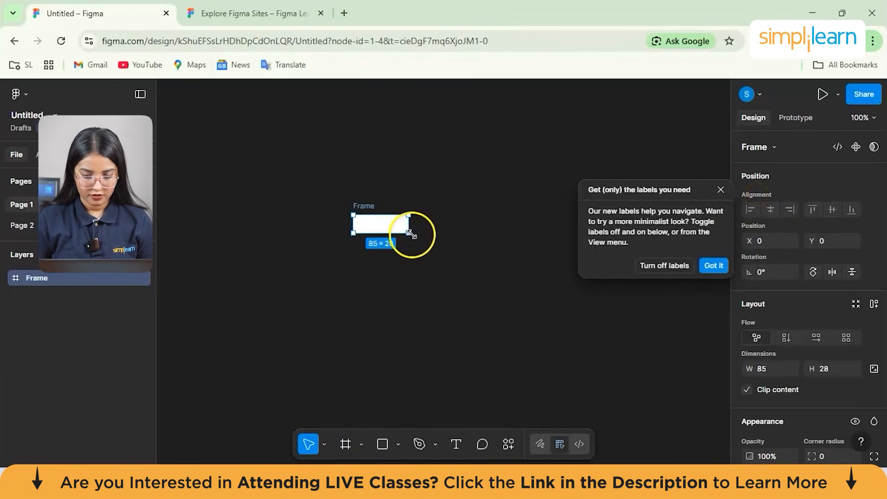
left_click_drag(408, 233, 460, 345)
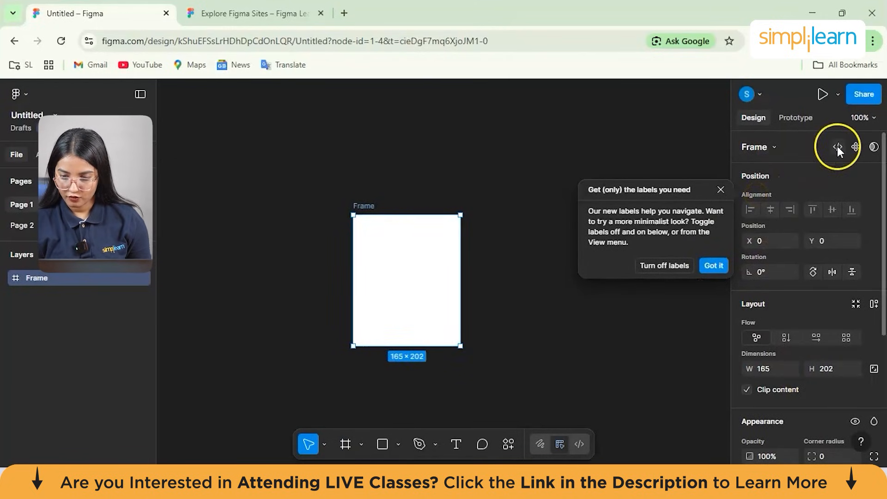
left_click(774, 147)
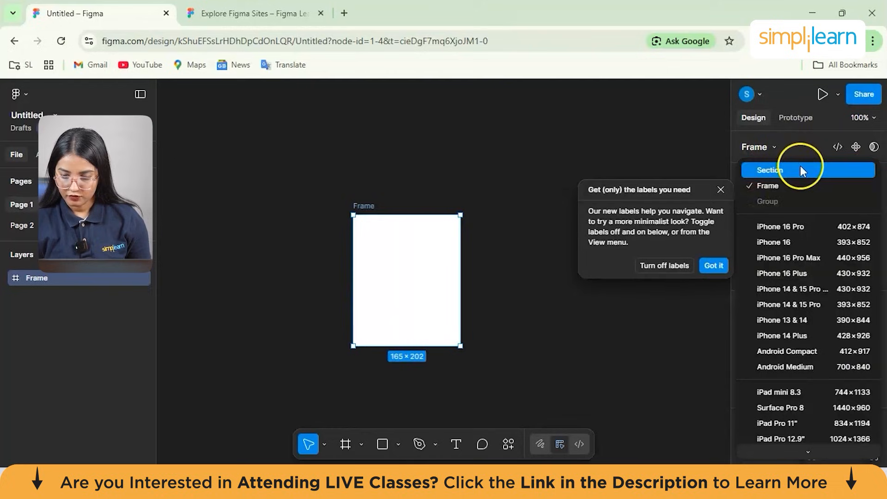
left_click(806, 239)
left_click(475, 269)
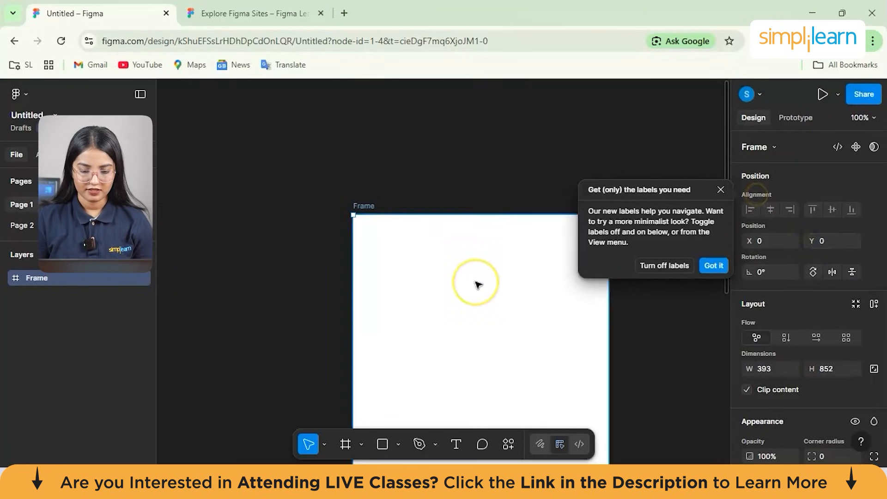
- Try moving the frame and enlarging it freehand past about 499 × 967, and undo these changes
scroll(475, 283, "down", 5)
left_click_drag(453, 279, 321, 274)
left_click_drag(393, 340, 418, 368)
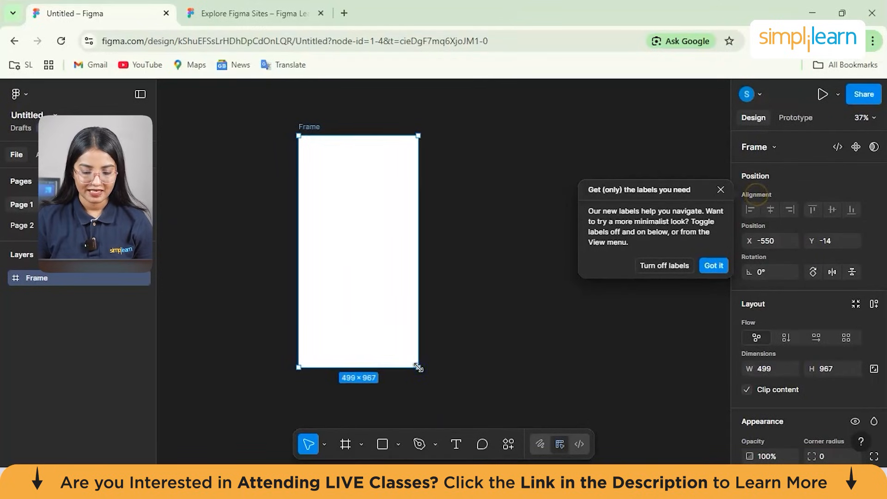
left_click_drag(418, 368, 431, 397)
key("ctrl+z")
key("ctrl+z")
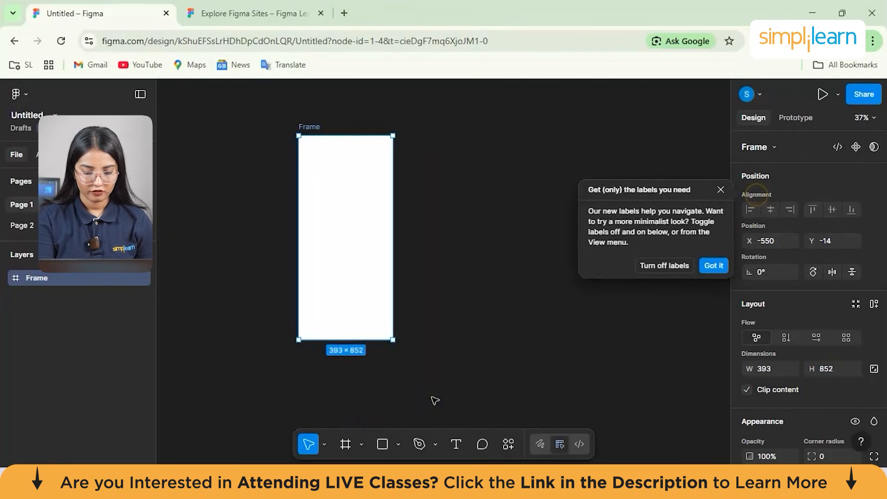
key("ctrl+z")
- Move the iPhone 16 frame to about X -588, Y 14 and deselect it
left_click_drag(467, 242, 306, 249)
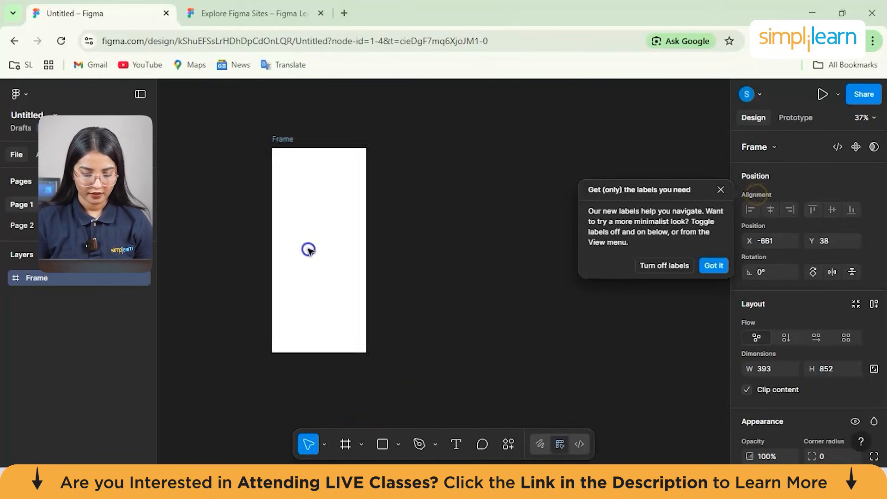
left_click_drag(334, 212, 351, 207)
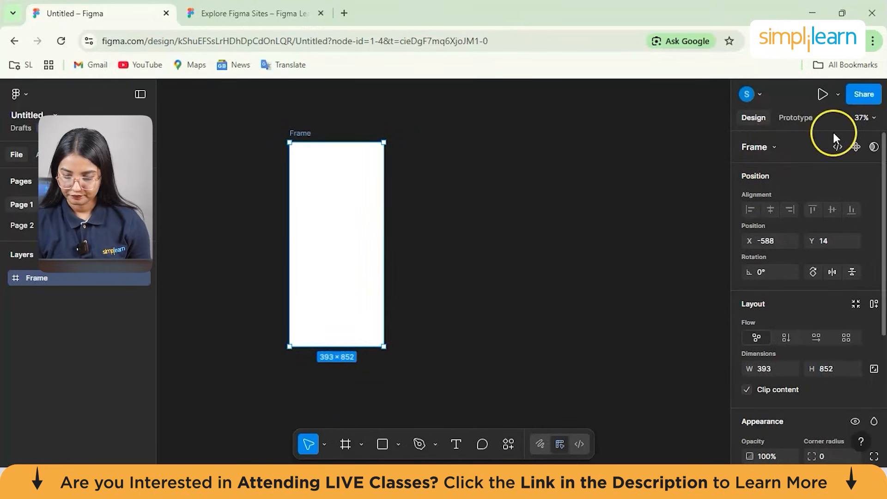
left_click(675, 277)
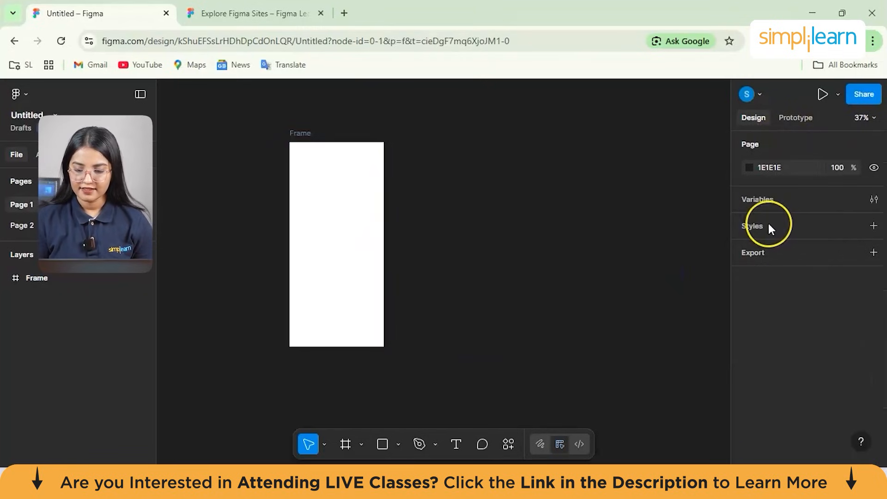
- View the types of styles that can be created for the page
left_click(871, 226)
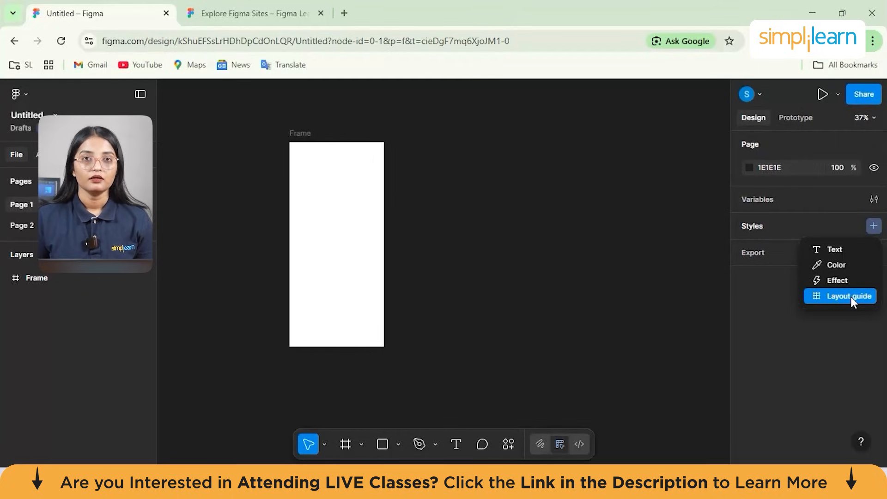
left_click(747, 299)
- Convert the iPhone 16 frame into a component
left_click(366, 291)
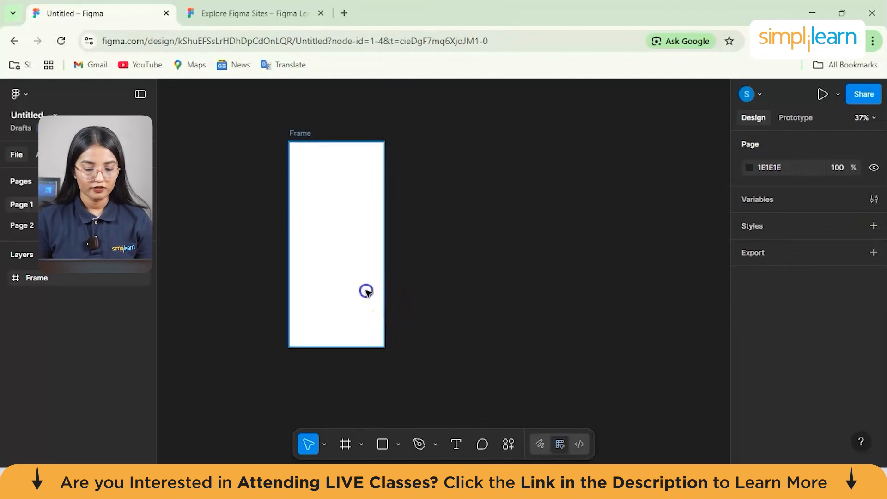
right_click(321, 247)
scroll(368, 343, "down", 3)
mouse_move(378, 284)
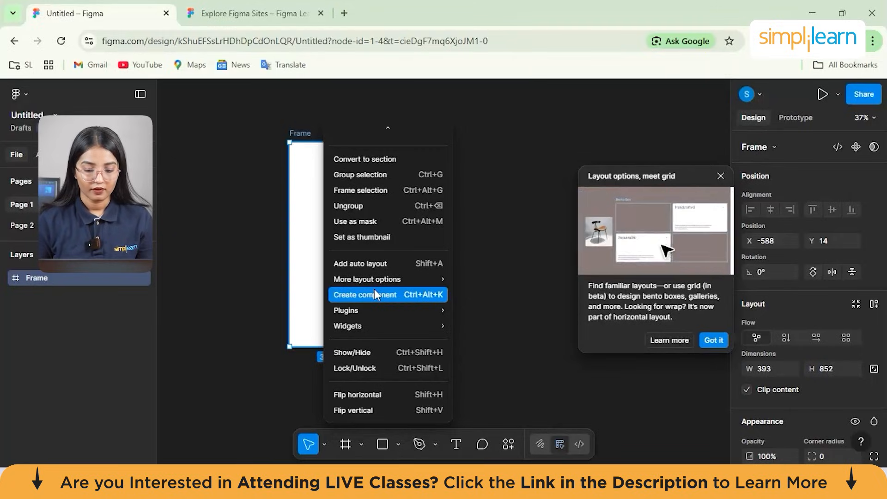
left_click(375, 295)
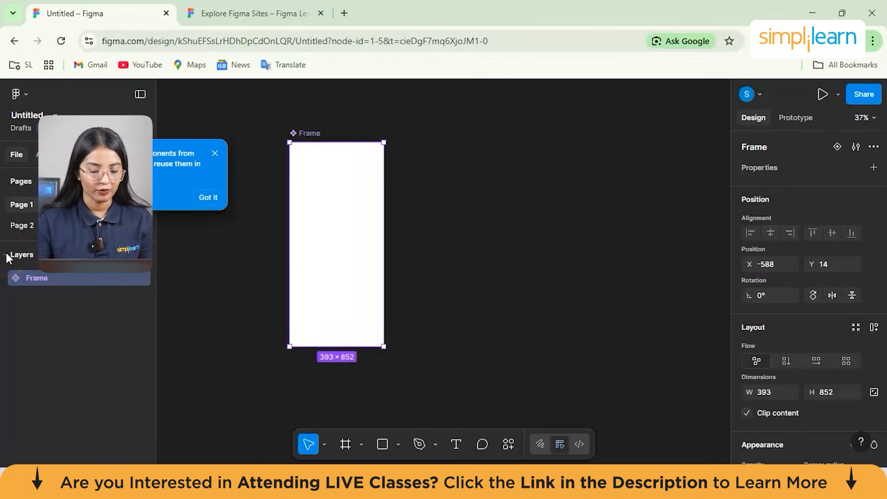
- Try to add auto layout to the empty frame component
right_click(329, 273)
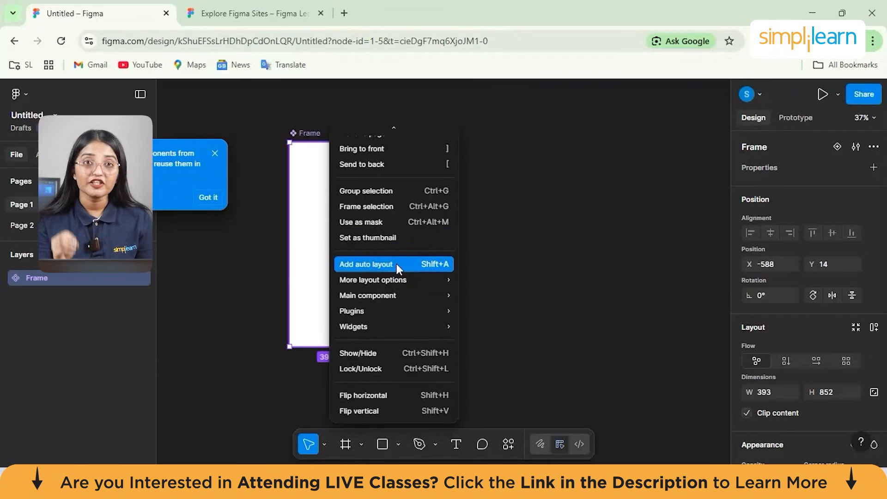
left_click(413, 264)
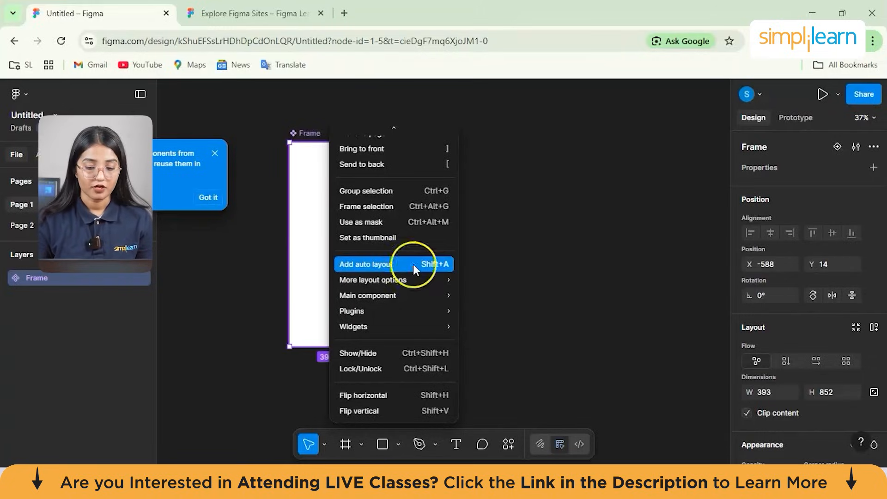
left_click(313, 225)
- Add the text "HELOOOO" inside the frame component, slightly below and beside its centre
left_click(456, 444)
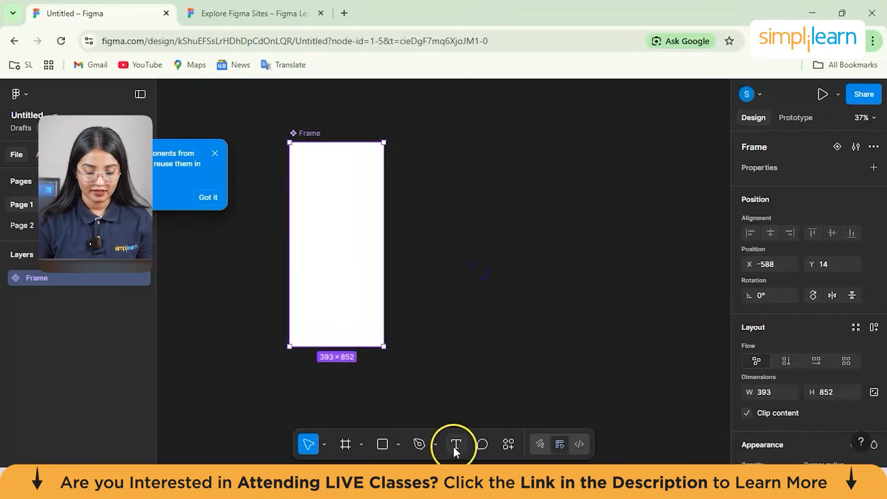
left_click(342, 260)
type("HELOOOO")
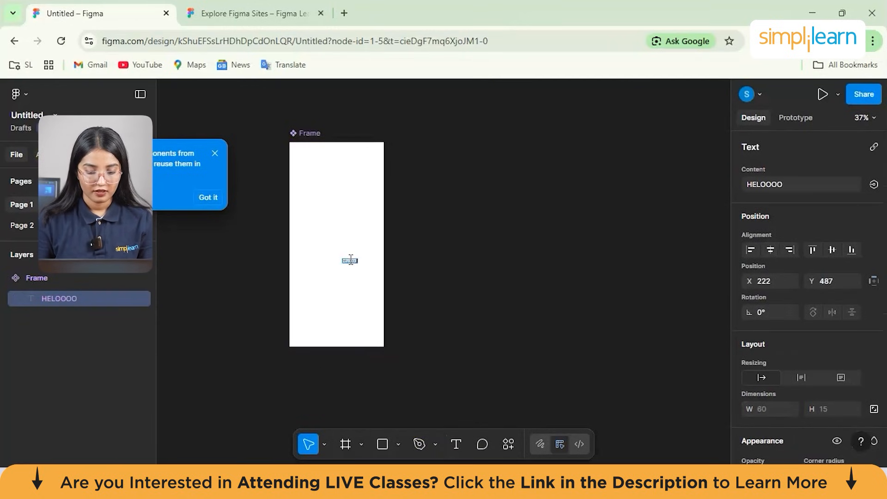
key("Escape")
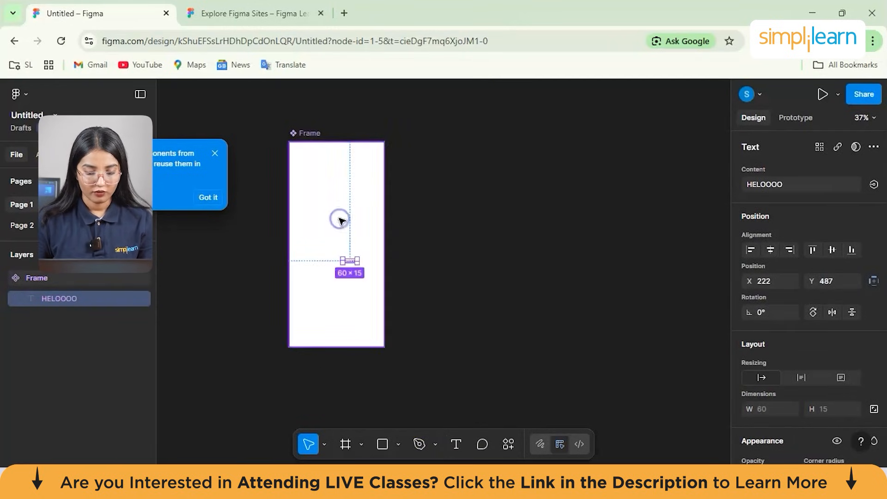
- Add auto layout to the frame component that contains the HELOOOO text
left_click(367, 231)
right_click(367, 232)
mouse_move(449, 277)
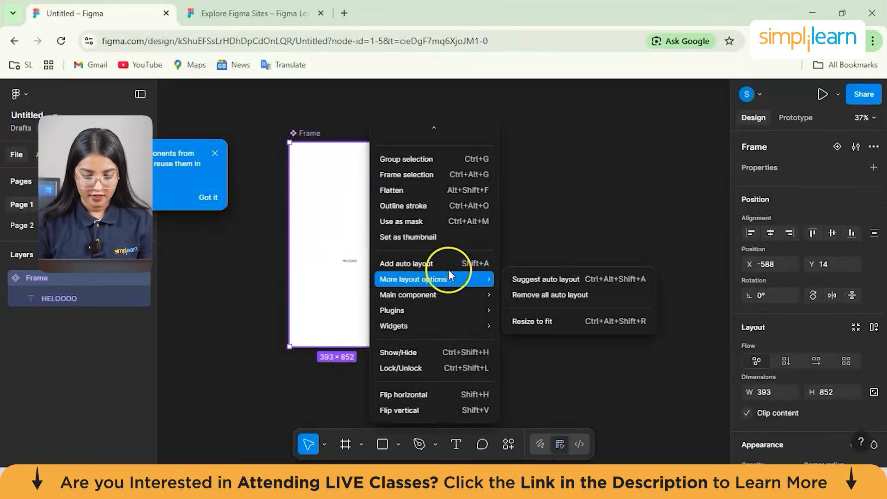
left_click(439, 267)
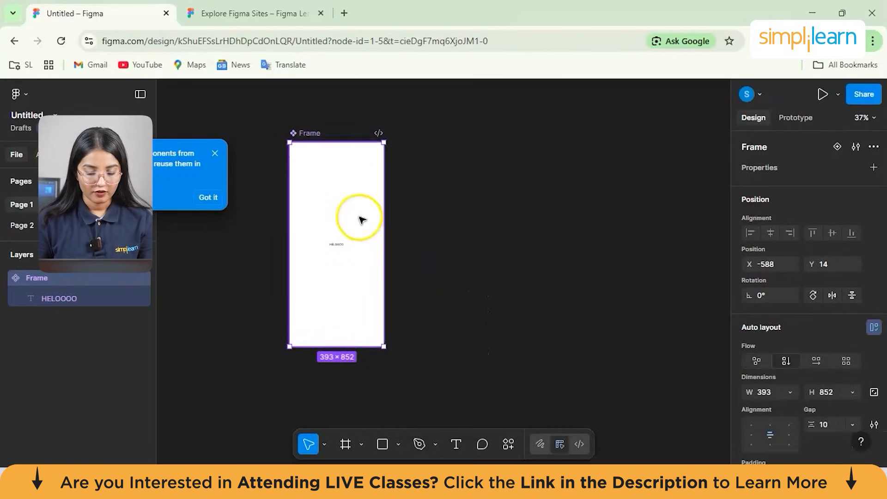
left_click(354, 242)
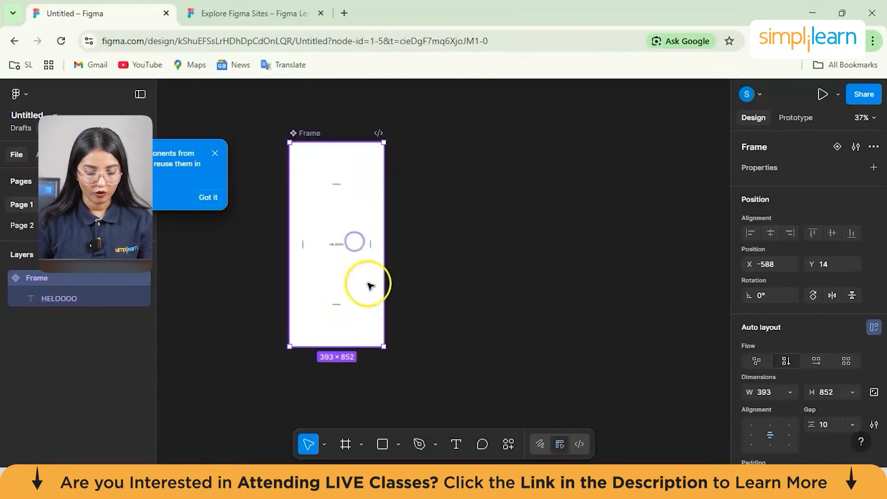
- Widen the auto layout frame to a roughly square shape and select its text to examine how it is positioned
mouse_move(376, 242)
left_mouse_down()
mouse_move(353, 245)
mouse_move(391, 259)
left_mouse_up()
left_click_drag(384, 346, 507, 361)
left_click(393, 268)
left_click(392, 266)
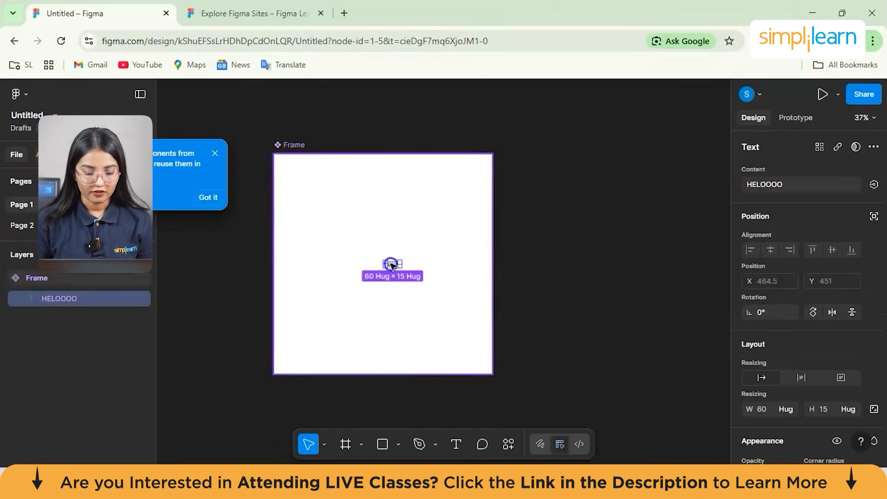
scroll(392, 266, "up", 3)
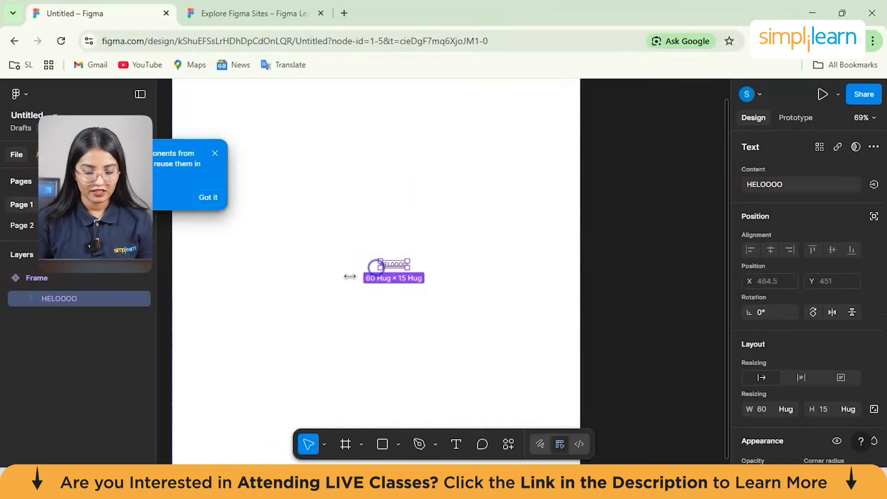
left_click(379, 267)
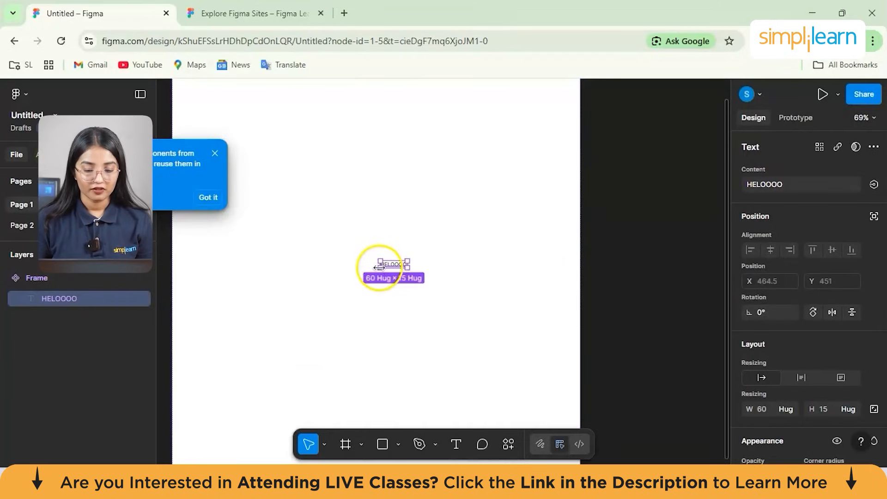
scroll(379, 267, "down", 3)
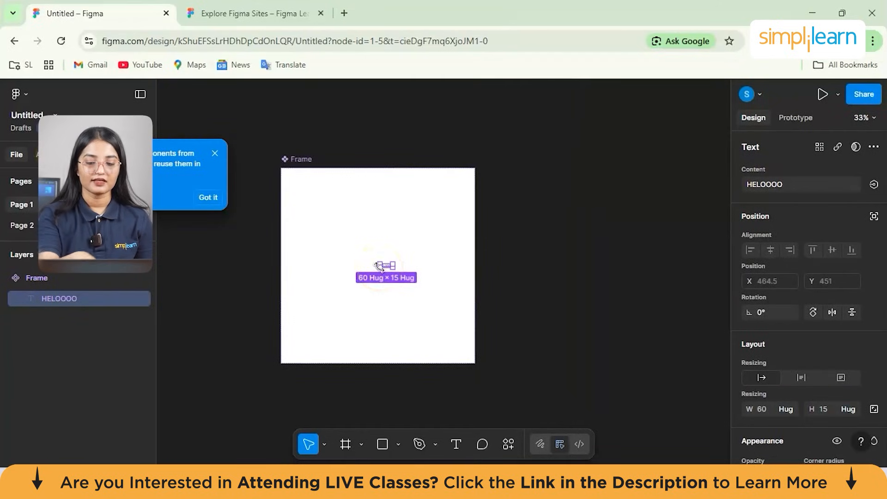
- Undo the frame enlargement, the auto layout and the HELOOOO text entry
key("ctrl+z")
key("ctrl+z")
key("ctrl+z")
key("ctrl+z")
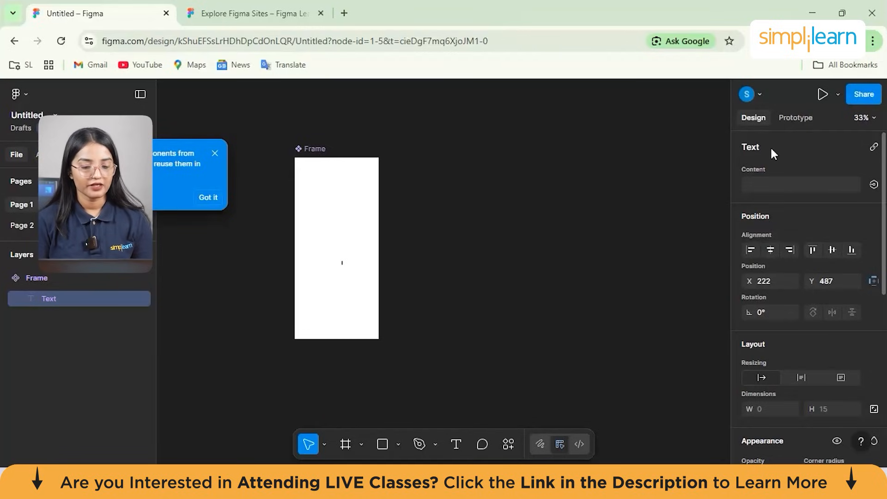
- Dismiss the components tip and move the frame component to about X -427, Y 29
left_click(216, 157)
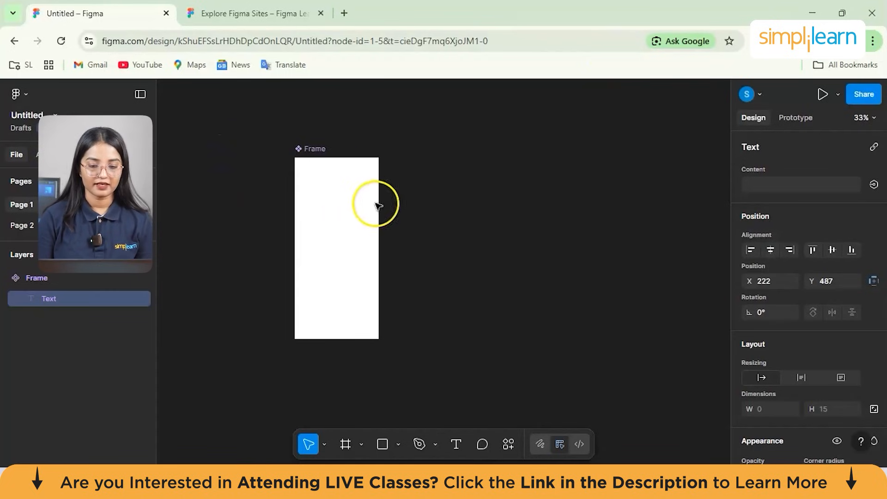
left_click_drag(375, 200, 409, 202)
- Rename the frame component to "Splash Screen"
double_click(346, 152)
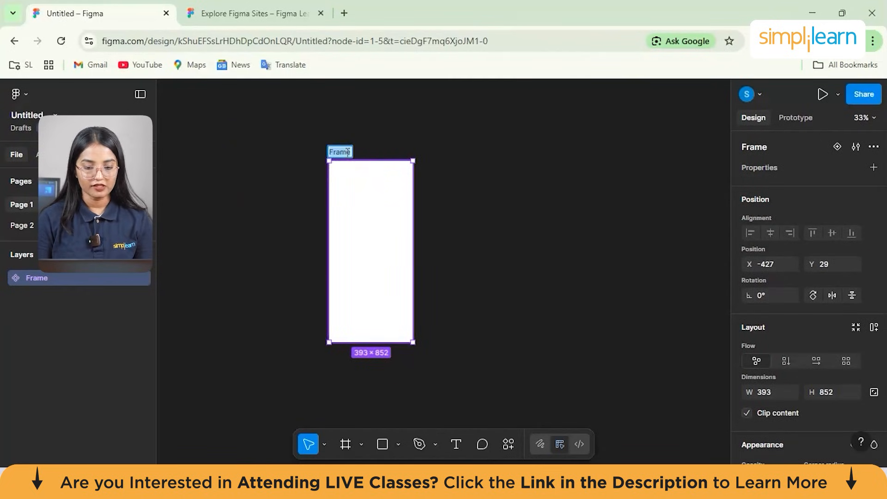
key("BackSpace")
type("Splash")
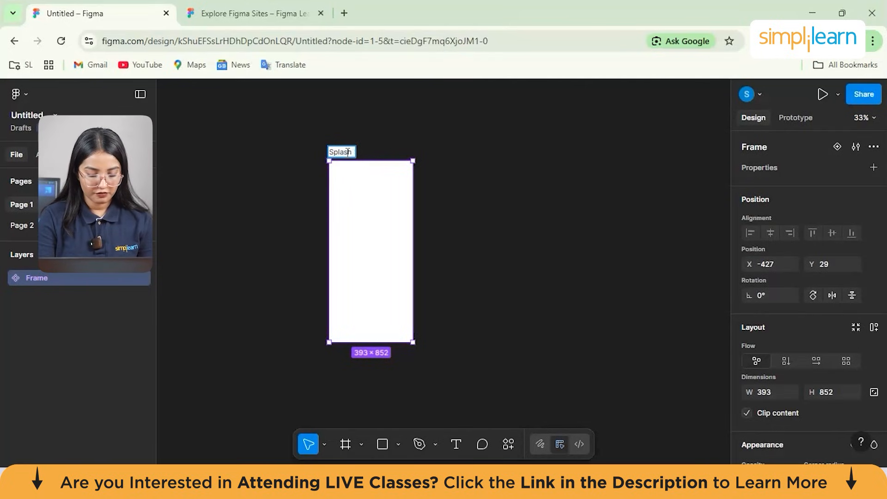
type(" Screen")
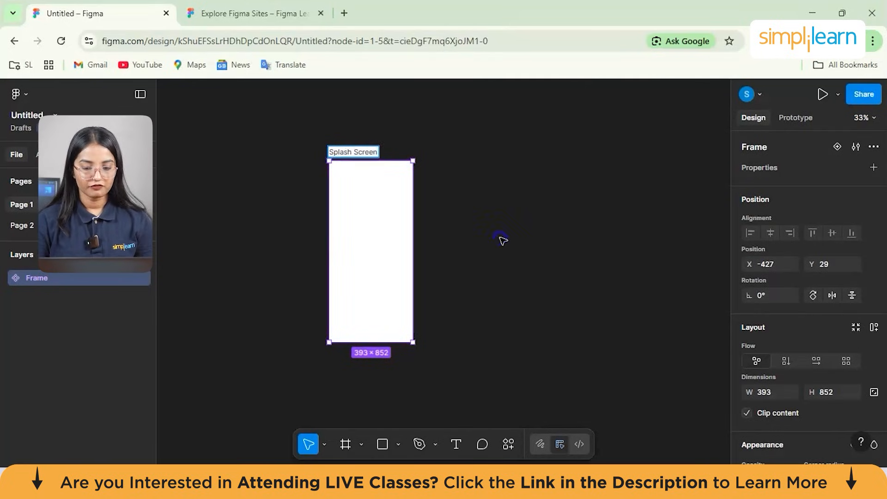
- Change the Splash Screen frame's fill from white to a bright orange-red
left_click(501, 239)
left_click(405, 220)
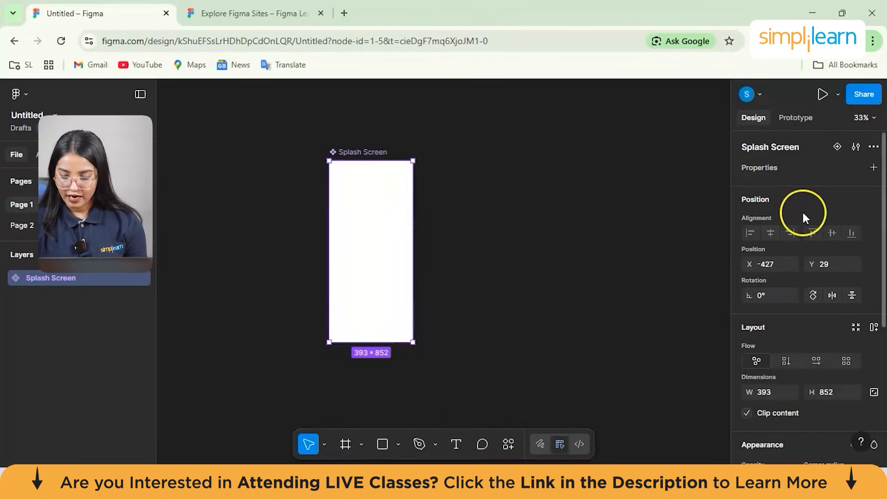
scroll(802, 209, "down", 5)
scroll(789, 311, "down", 1)
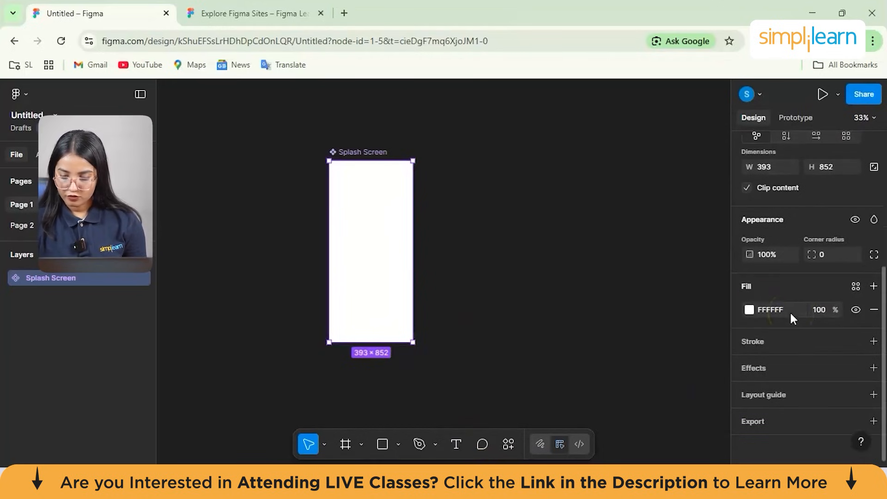
left_click(749, 311)
left_click_drag(591, 210, 690, 221)
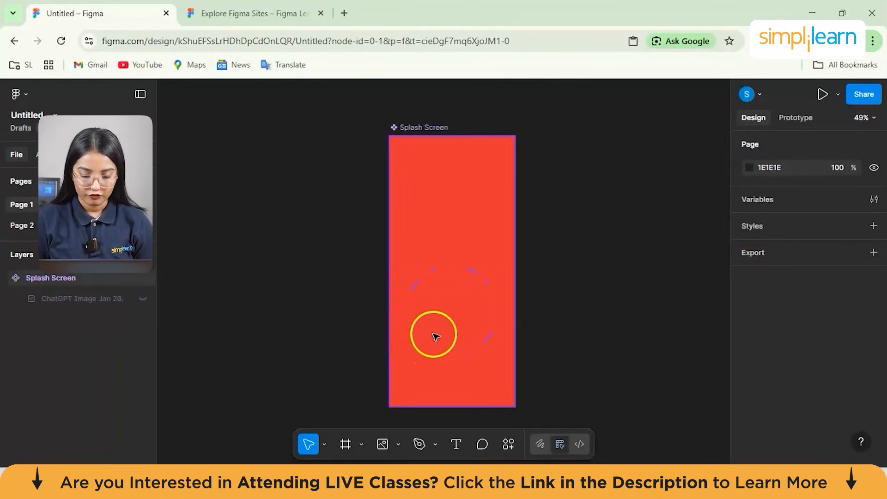
- Place the Burger Buzz logo image from the Downloads folder inside the Splash Screen frame and close the file picker
left_click(383, 444)
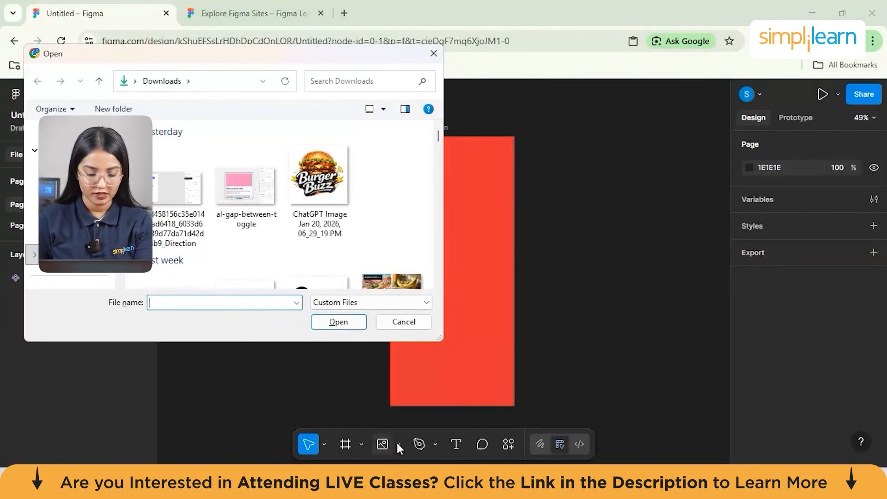
left_click(380, 203)
left_click_drag(380, 203, 484, 267)
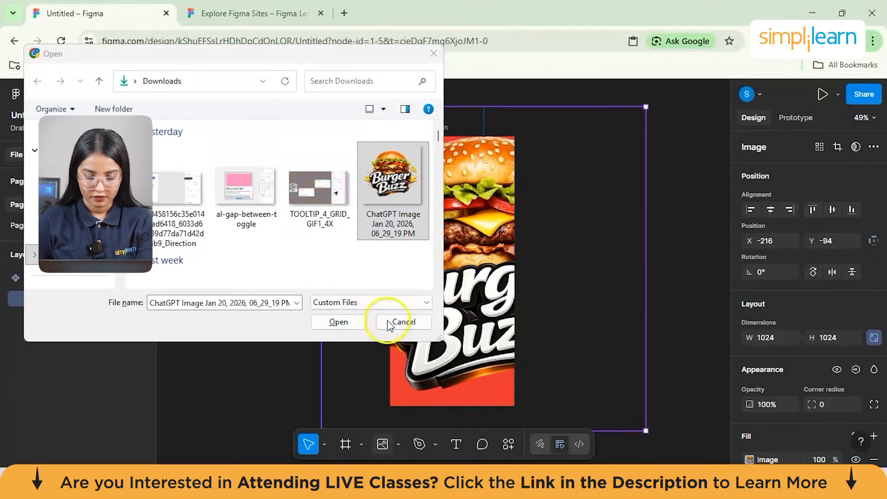
left_click(410, 323)
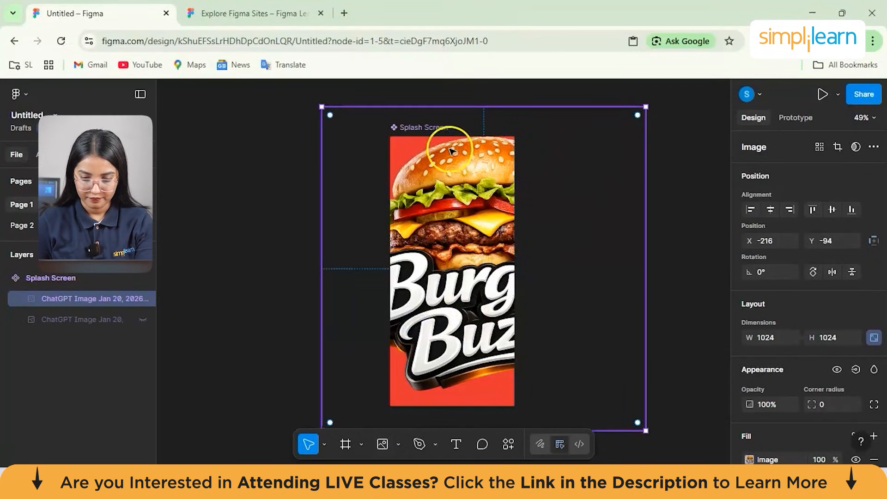
- Shrink the Burger Buzz image to about 237 × 237 and round it into a circle with a corner radius of about 229
scroll(462, 186, "down", 1)
scroll(461, 186, "down", 1)
scroll(461, 187, "up", 1)
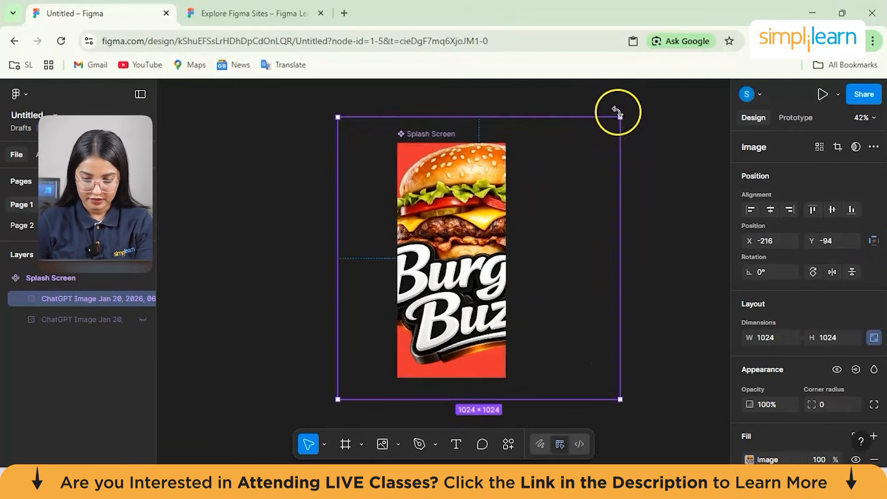
left_click_drag(619, 116, 467, 217)
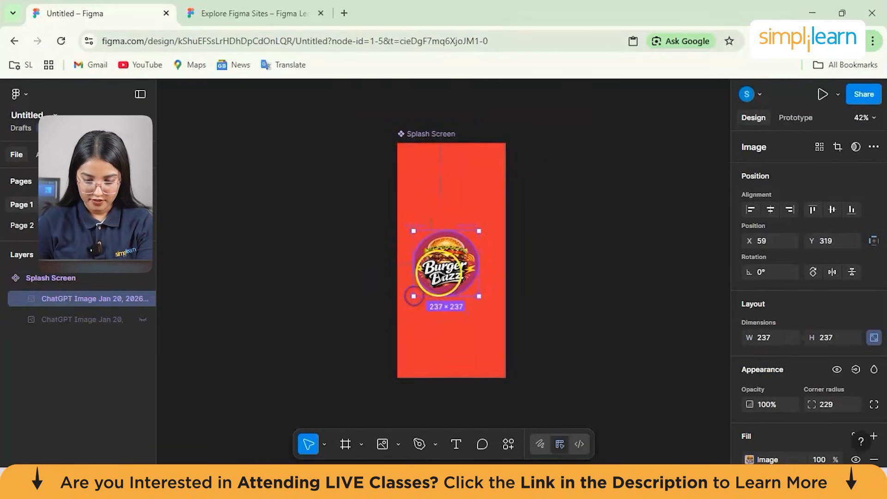
left_click(545, 261)
- Move the round logo up within the Splash Screen frame to about X 78, Y 189
left_click(455, 257)
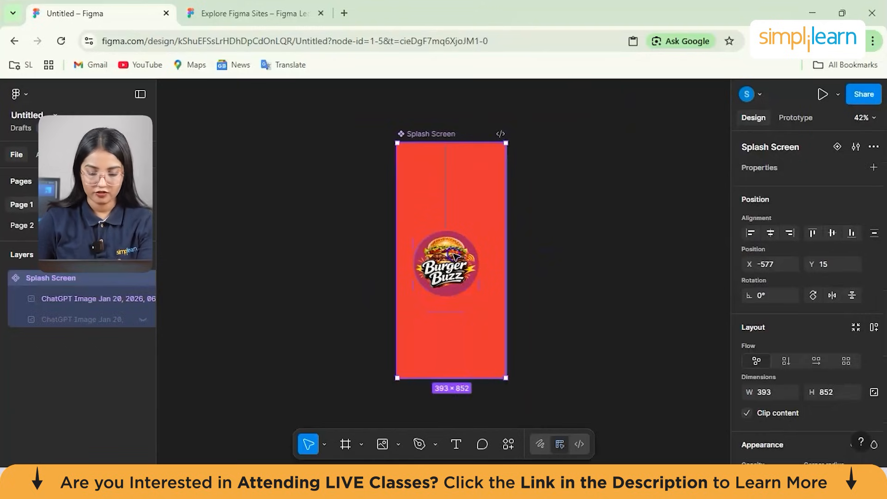
double_click(455, 257)
left_click_drag(446, 264, 452, 228)
- Enlarge the logo to about 265 × 265 and center it near the frame's upper edge at about X 64, Y 85
scroll(451, 228, "up", 4)
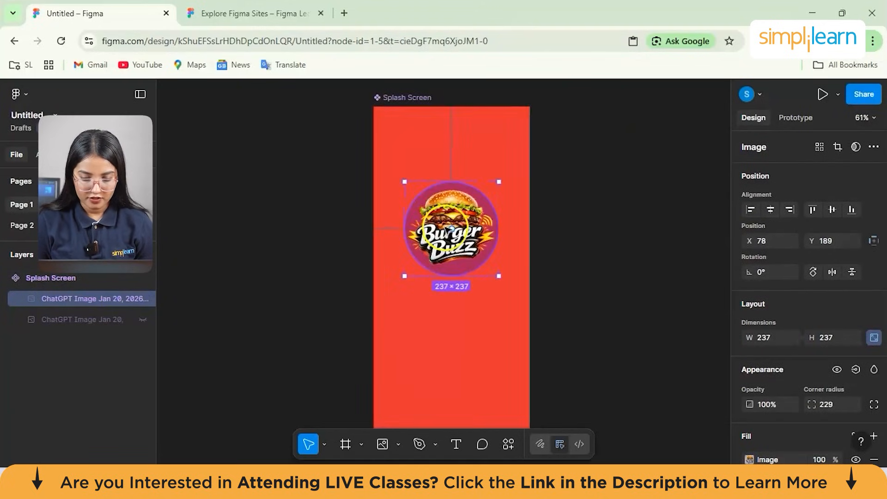
left_click_drag(456, 262, 454, 239)
left_click_drag(404, 254, 393, 265)
left_click_drag(436, 223, 440, 199)
double_click(441, 199)
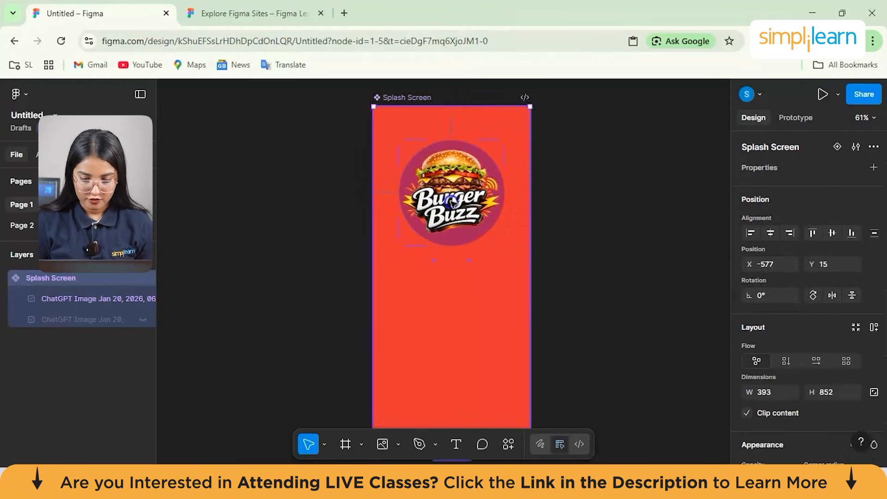
left_click(553, 235)
left_click(486, 285)
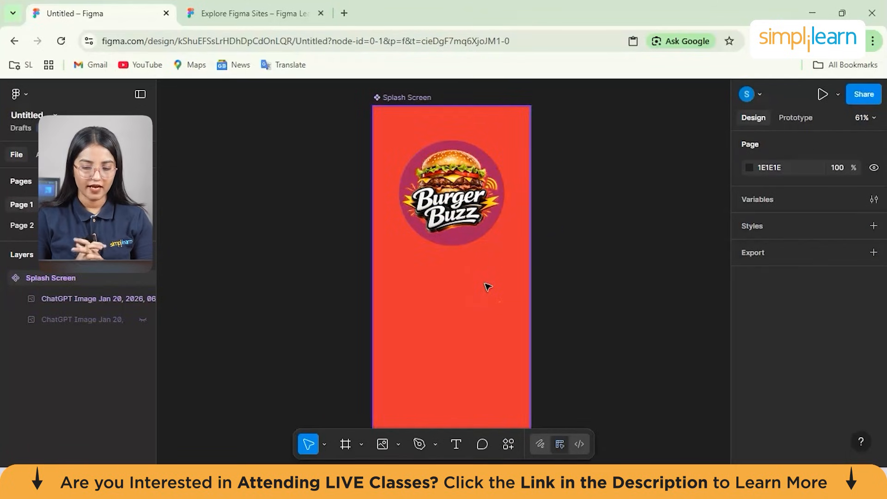
- Select the logo image and examine its image fill adjustments, opacity and corner radius settings
left_click(446, 230)
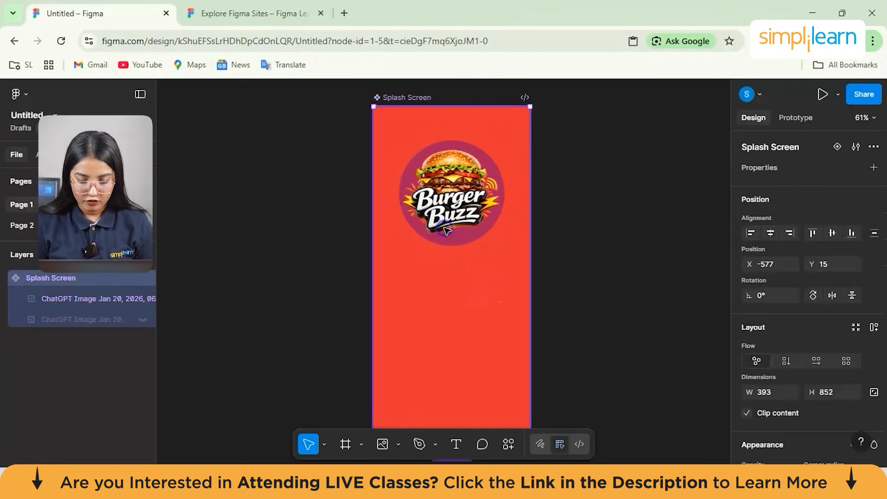
left_click(448, 194)
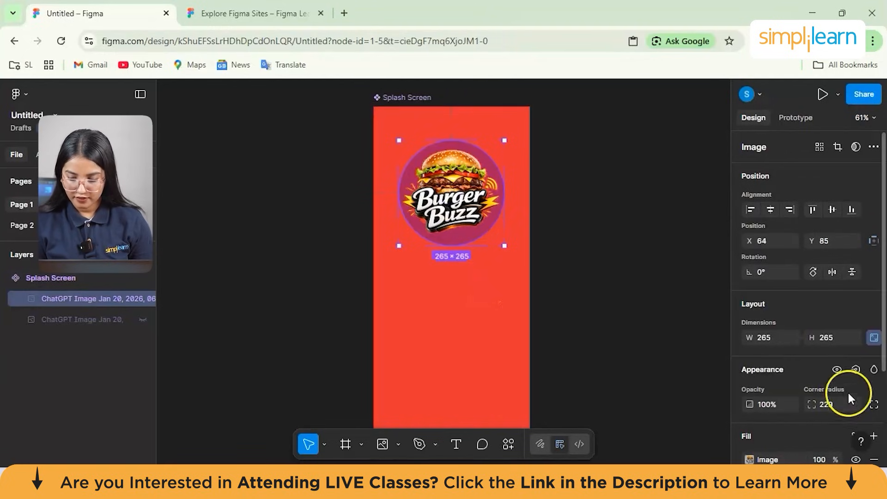
scroll(813, 374, "down", 2)
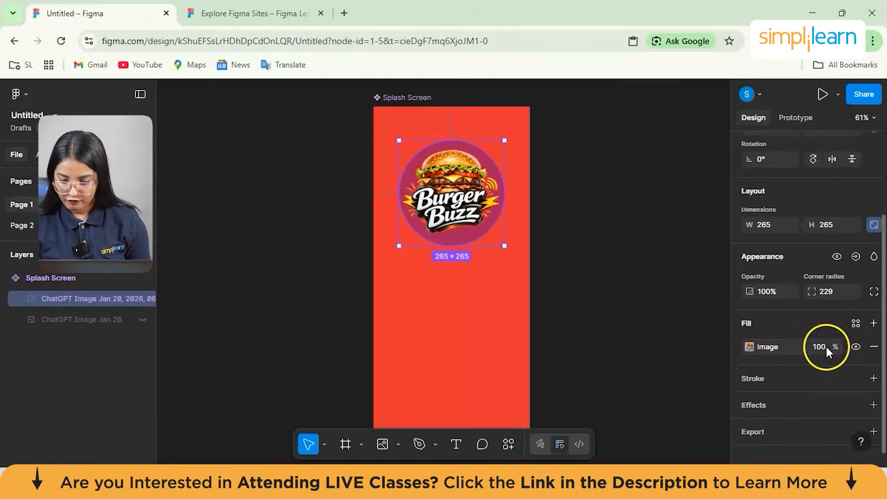
left_click(782, 346)
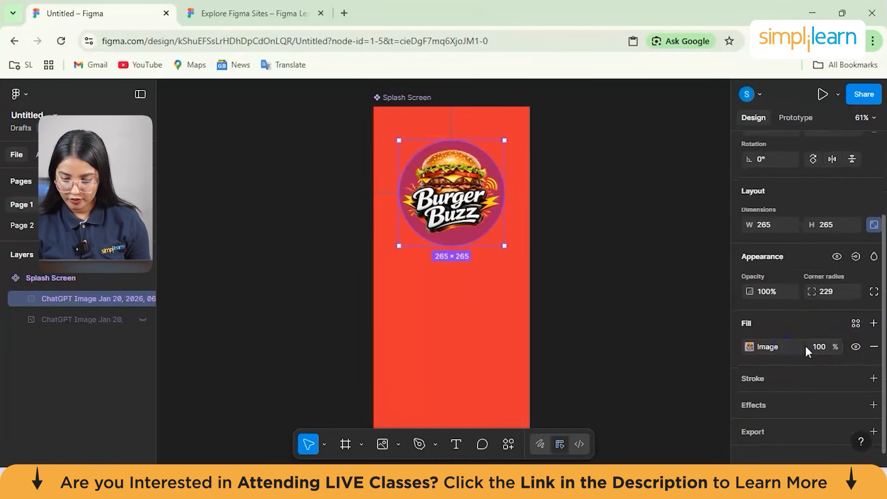
left_click(762, 292)
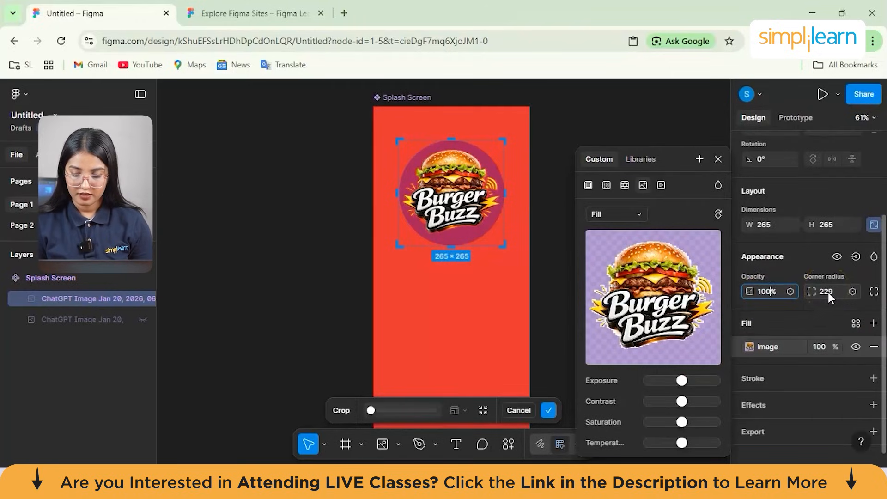
scroll(855, 379, "down", 1)
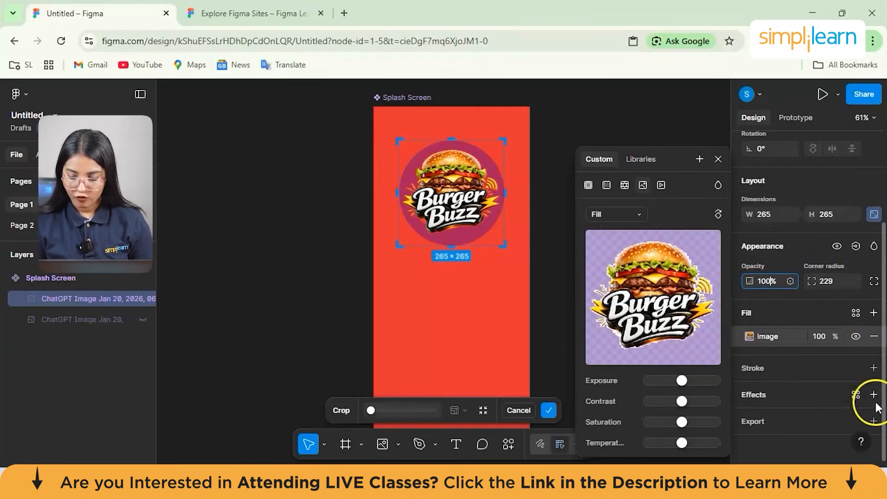
left_click(789, 391)
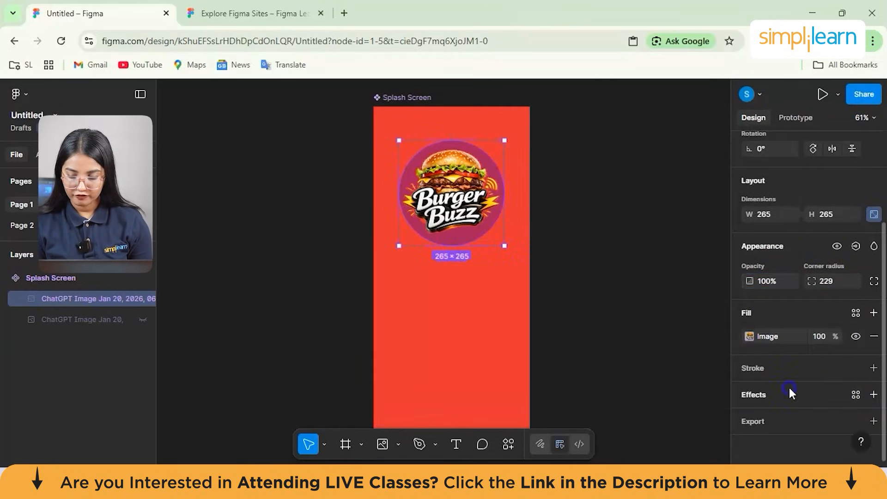
- Add an effect to the logo image and set its type to Background blur
left_click(855, 395)
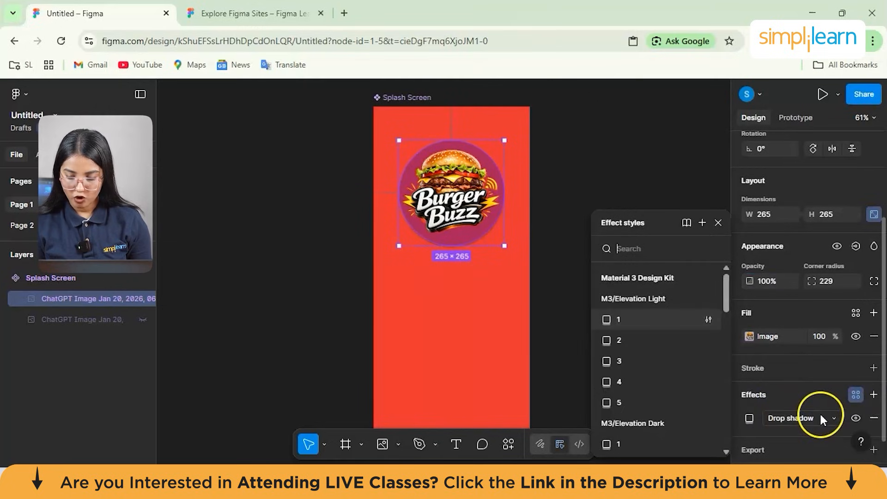
left_click(820, 414)
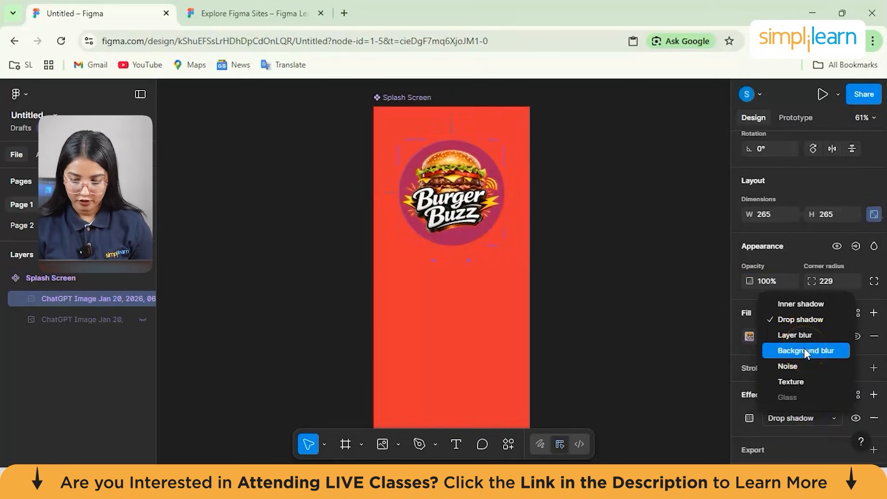
left_click(803, 368)
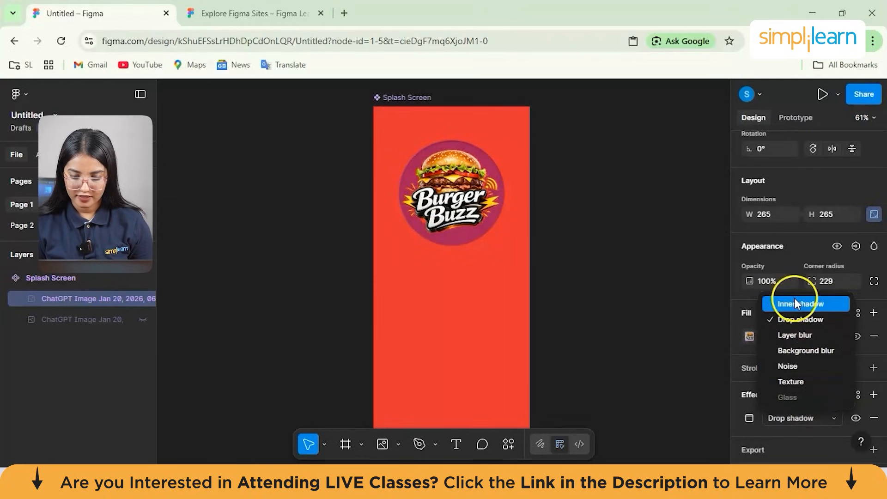
left_click(800, 352)
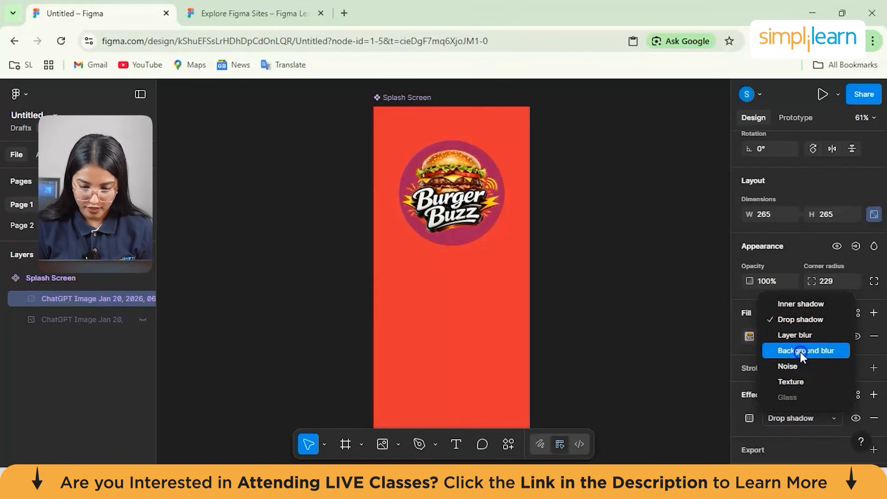
left_click(665, 362)
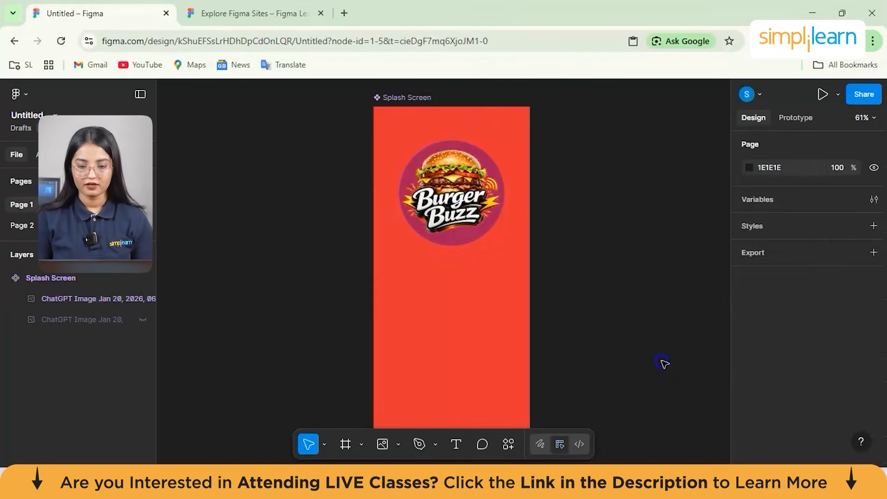
- Start a text layer in the Splash Screen frame at about X 154, Y 588 and dismiss the formatting tip
left_click(476, 312)
left_click(597, 275)
scroll(598, 274, "up", 1)
scroll(598, 275, "down", 1)
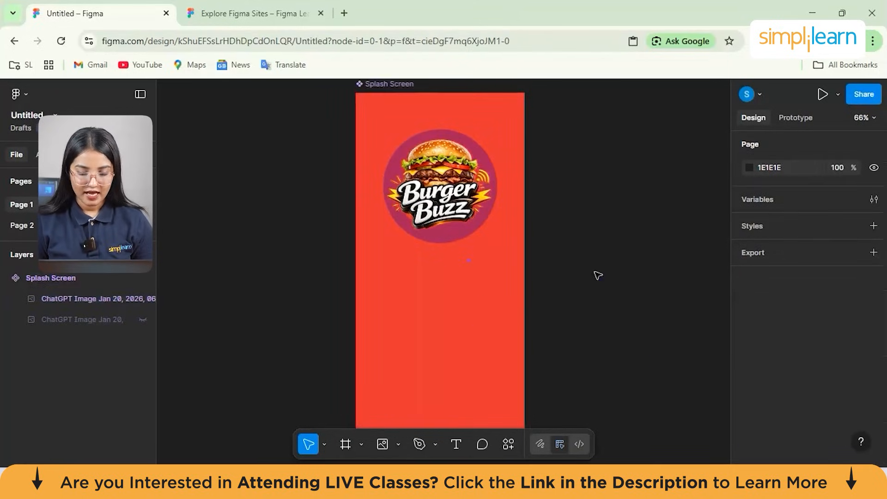
left_click(447, 317)
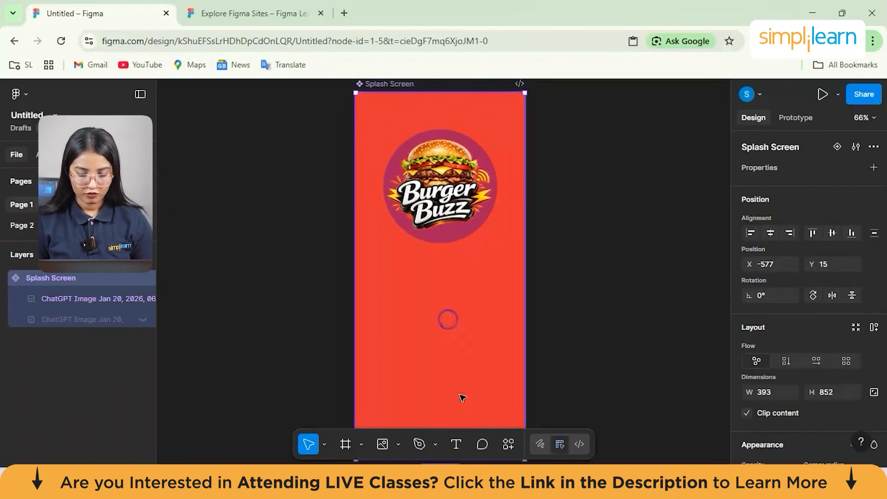
left_click(456, 445)
left_click(422, 344)
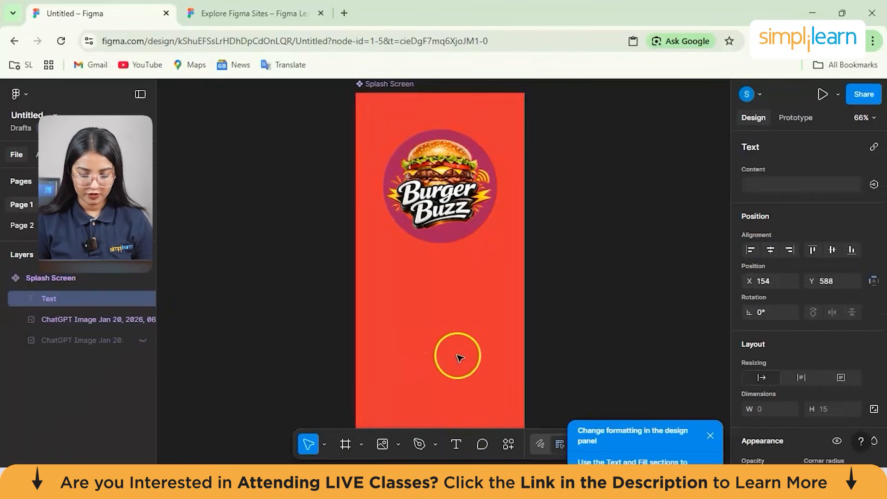
left_click(710, 402)
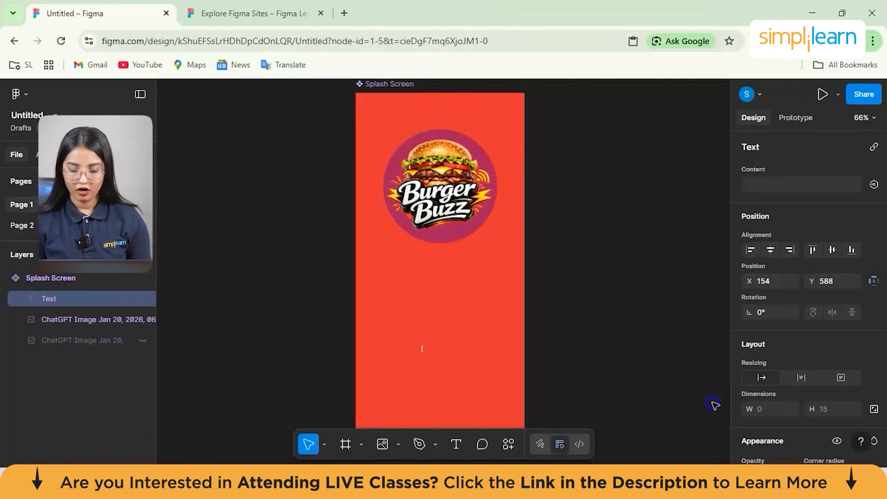
- Set the text's font to Lemonada and its size to 24
scroll(780, 293, "down", 3)
scroll(780, 294, "down", 5)
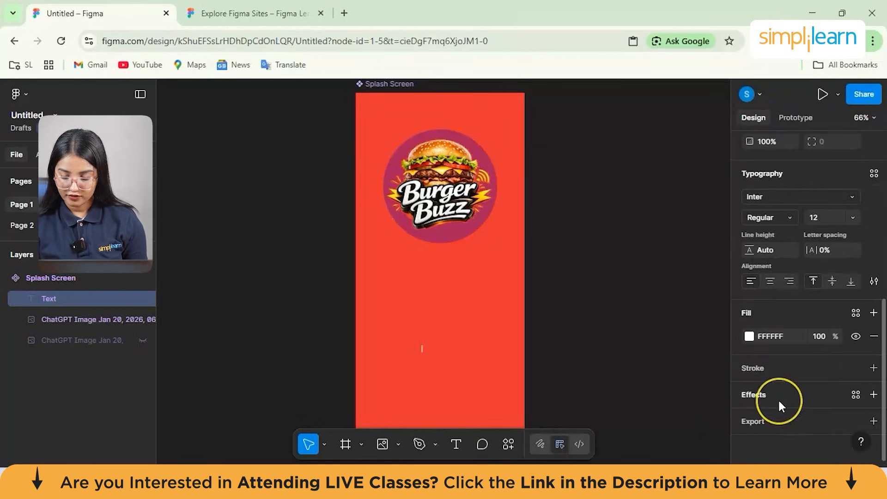
scroll(779, 401, "up", 3)
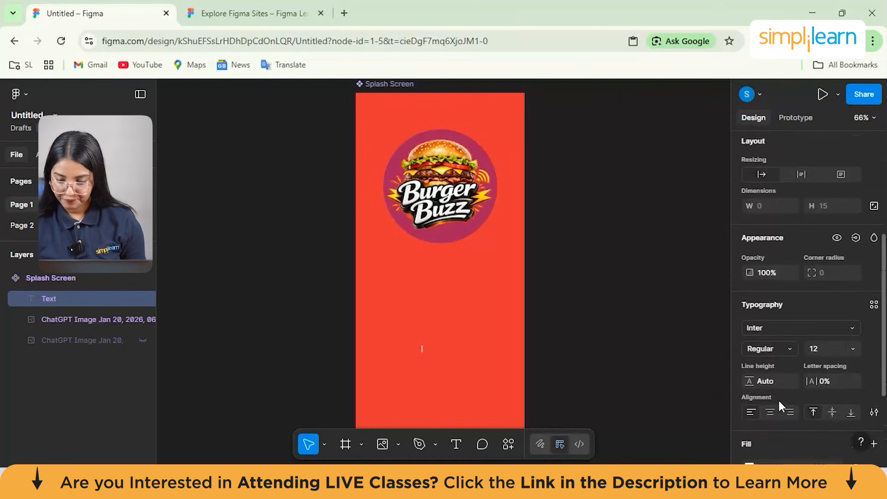
scroll(779, 405, "down", 3)
scroll(778, 405, "up", 2)
scroll(793, 256, "up", 5)
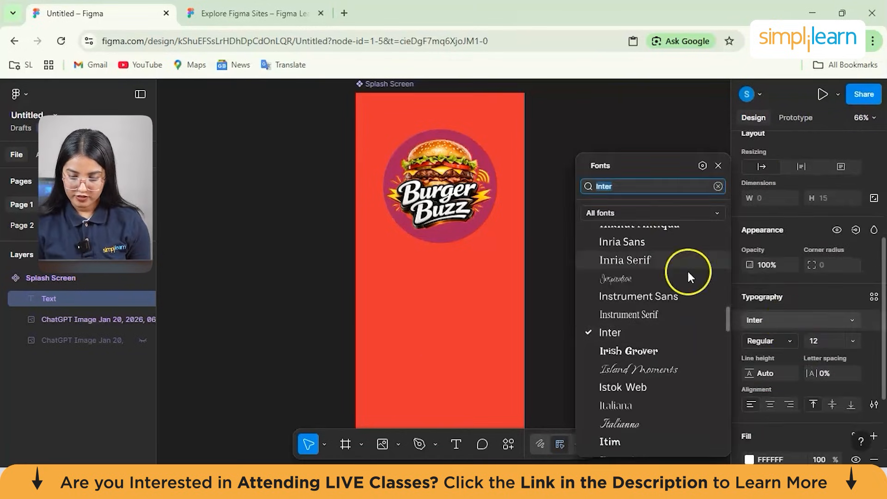
scroll(665, 351, "down", 15)
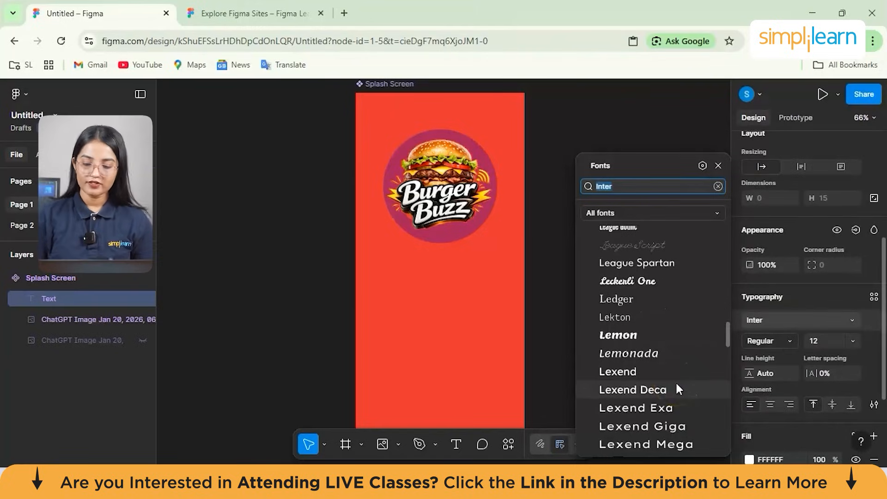
left_click(647, 351)
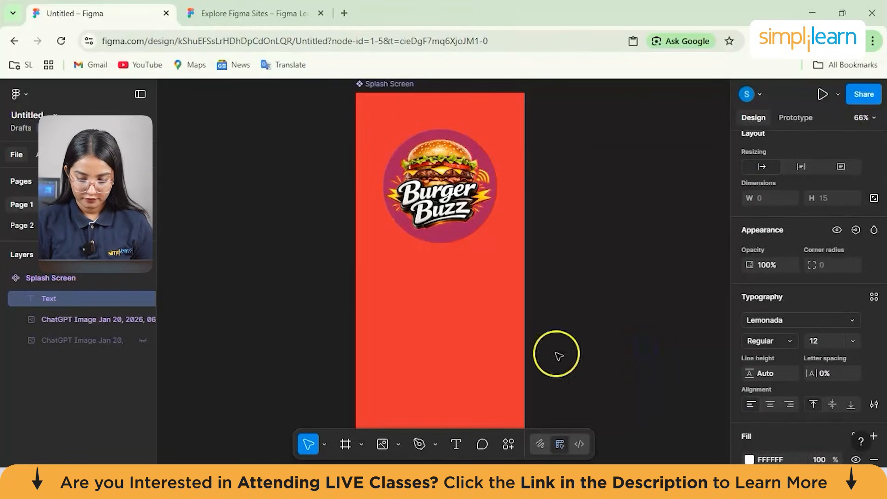
left_click(853, 341)
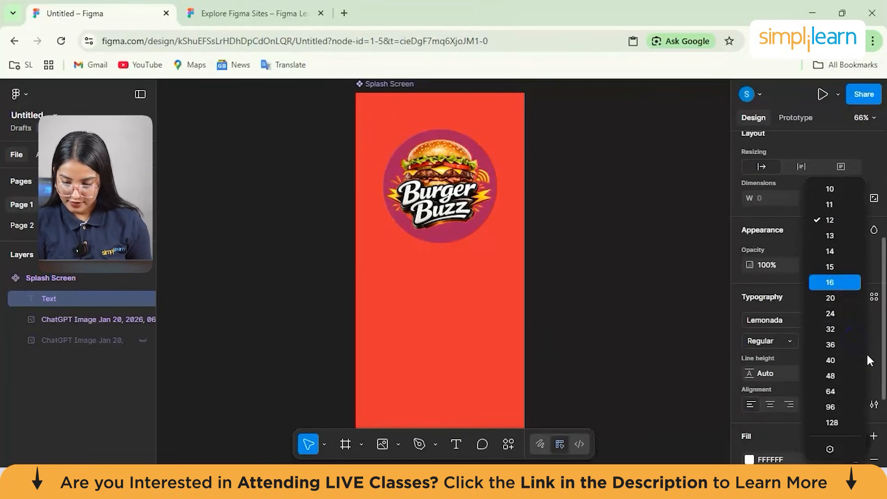
left_click(836, 314)
- Add a text layer in the lower half of the Splash Screen frame and paste "BurgerBuzz: Savor the Flavor, Share the Buzz!" into it
left_click(390, 316)
left_click(455, 444)
left_click(445, 311)
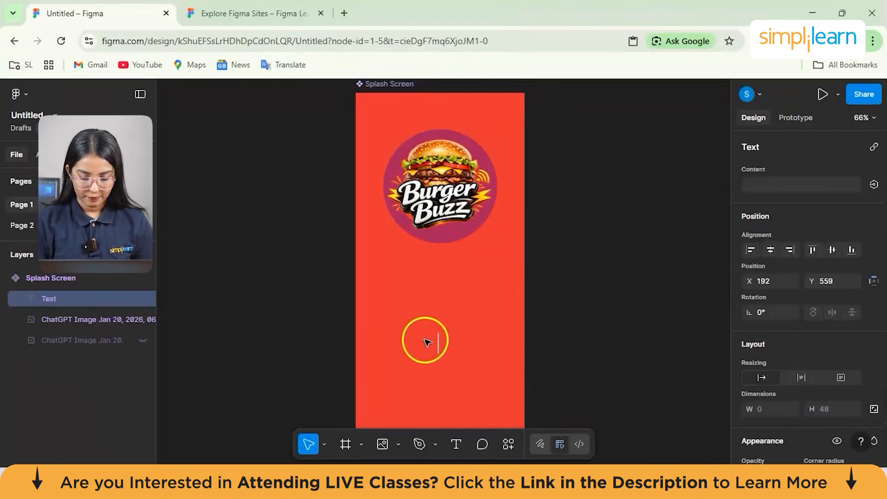
type("BurgerBuzz: Savor the Flavor, Share the Buzz!")
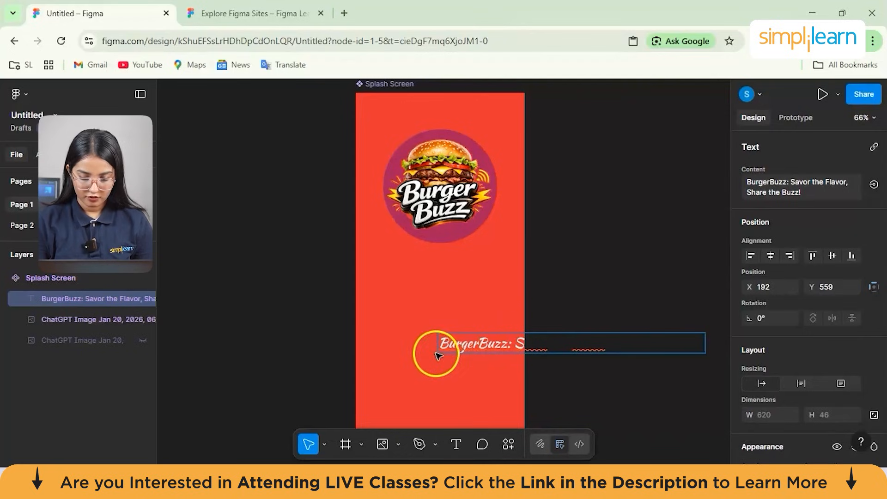
key("Escape")
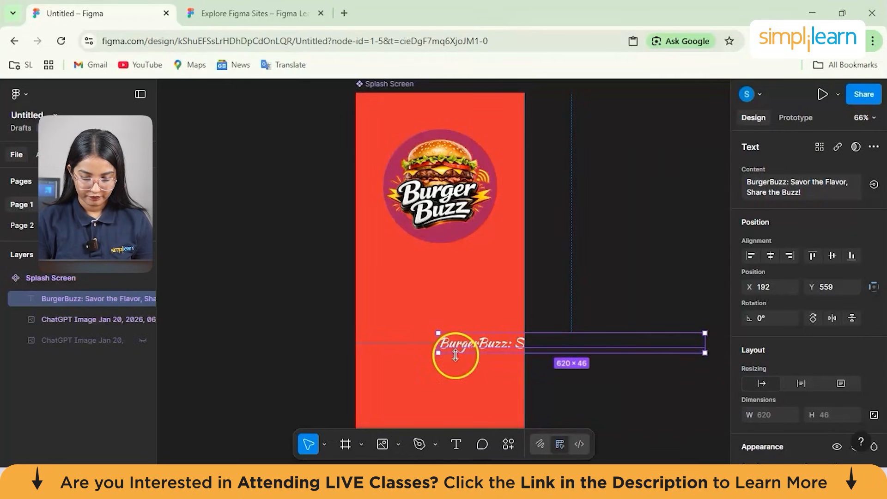
- Resize the slogan text box to about 317 × 113 so it wraps onto two lines, and place it centred below the logo
left_click_drag(408, 344, 324, 336)
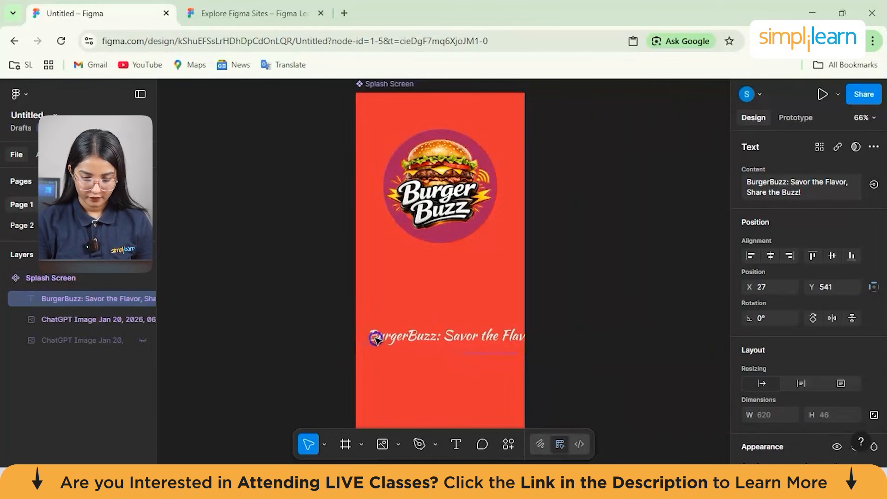
double_click(494, 336)
left_click(500, 336)
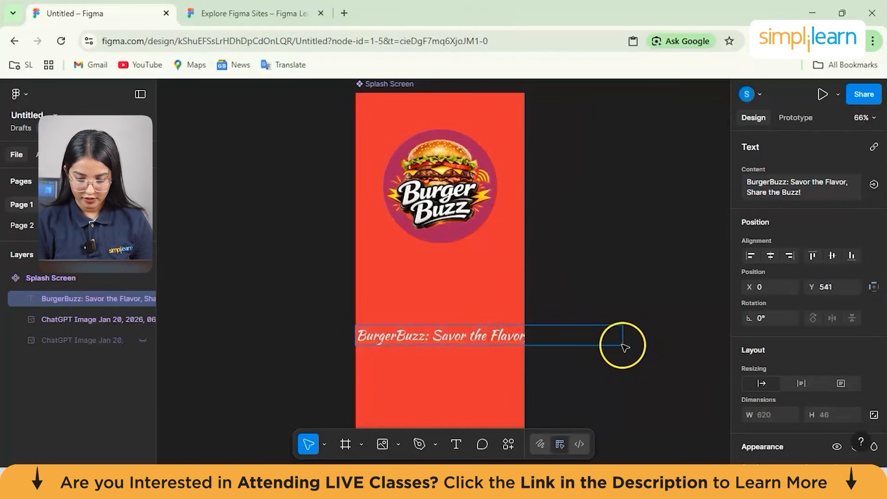
key("Escape")
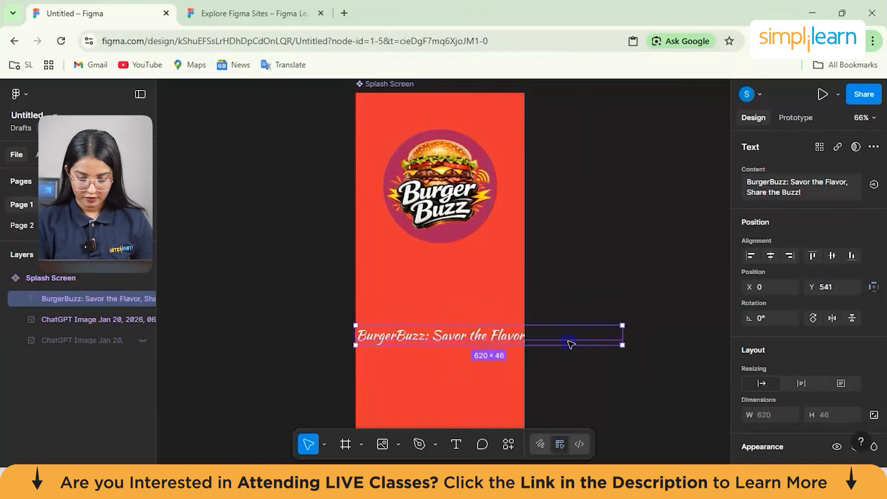
left_click_drag(511, 335, 494, 326)
left_click_drag(601, 332, 470, 316)
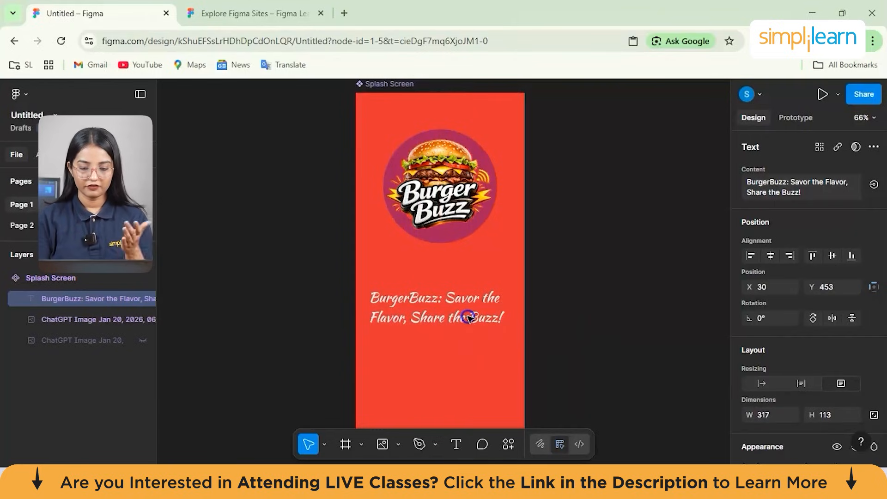
left_click_drag(468, 318, 467, 311)
left_click(545, 340)
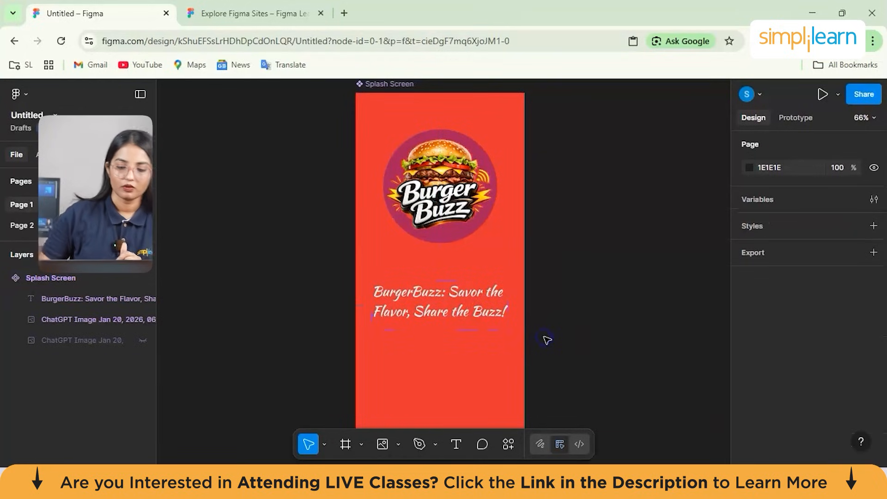
scroll(556, 292, "down", 2)
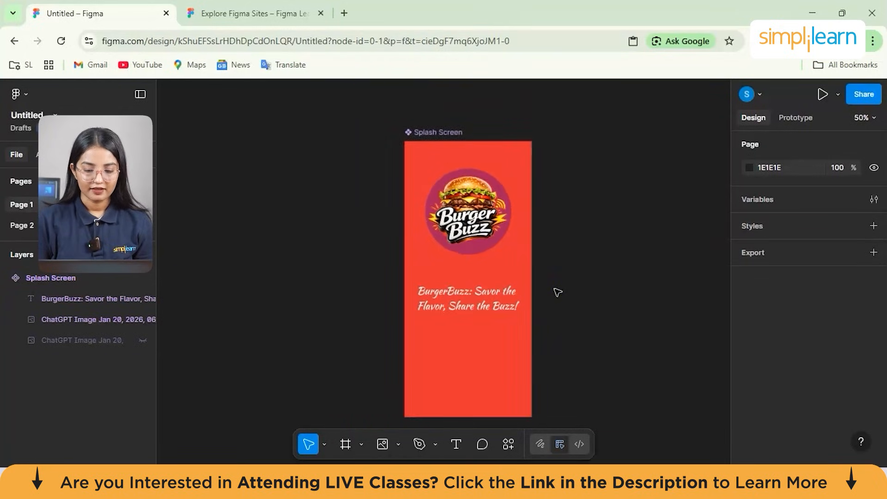
scroll(508, 272, "up", 3)
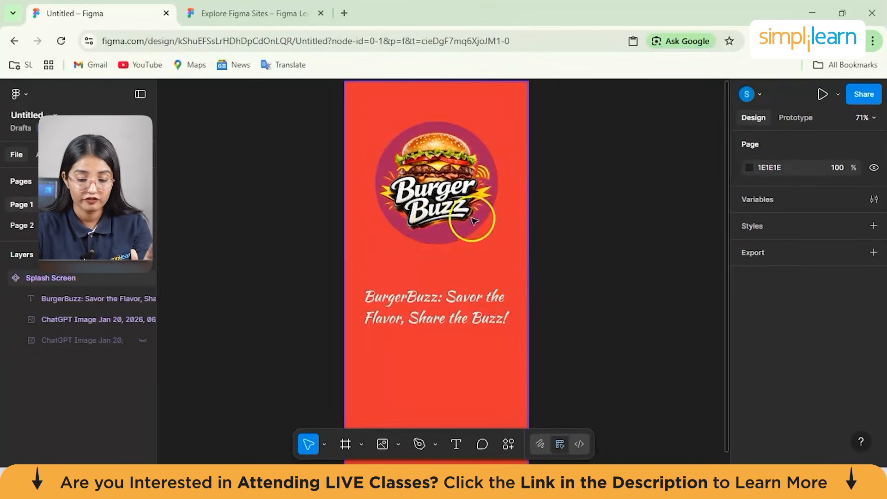
left_click(485, 281)
scroll(475, 286, "down", 2)
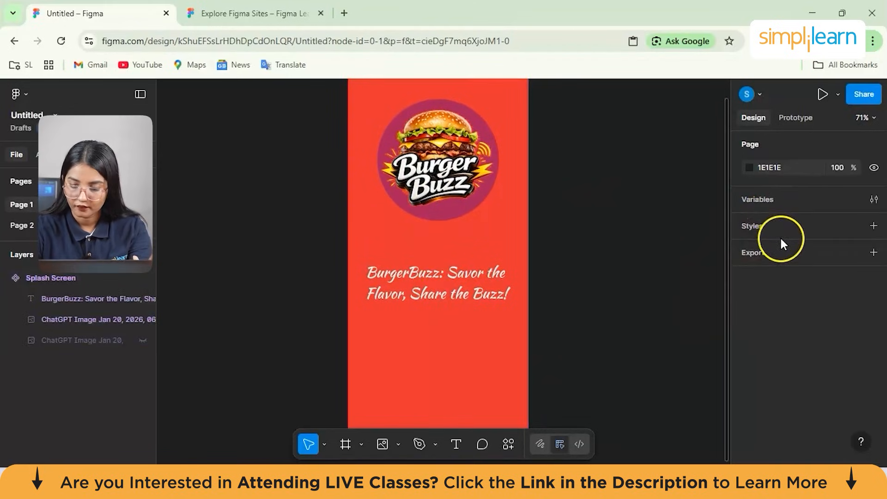
- Start a new text style named "Content" with the description "creating homepage descriptions"
left_click(873, 226)
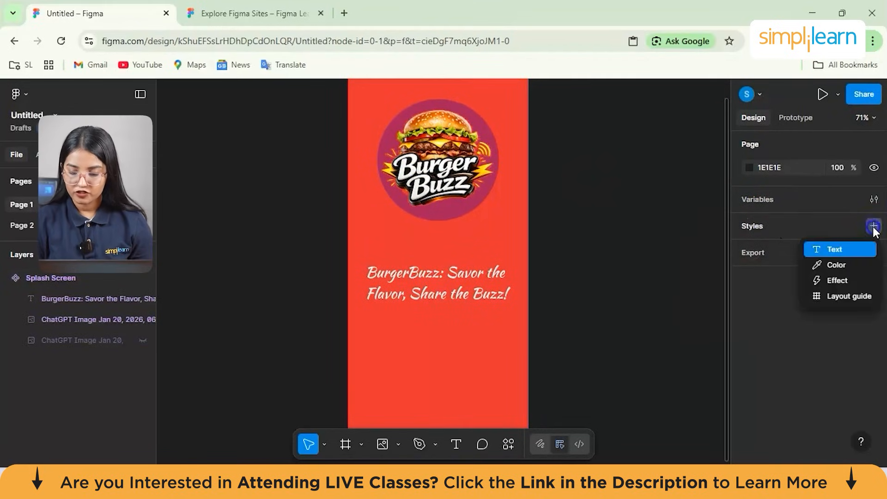
left_click(845, 250)
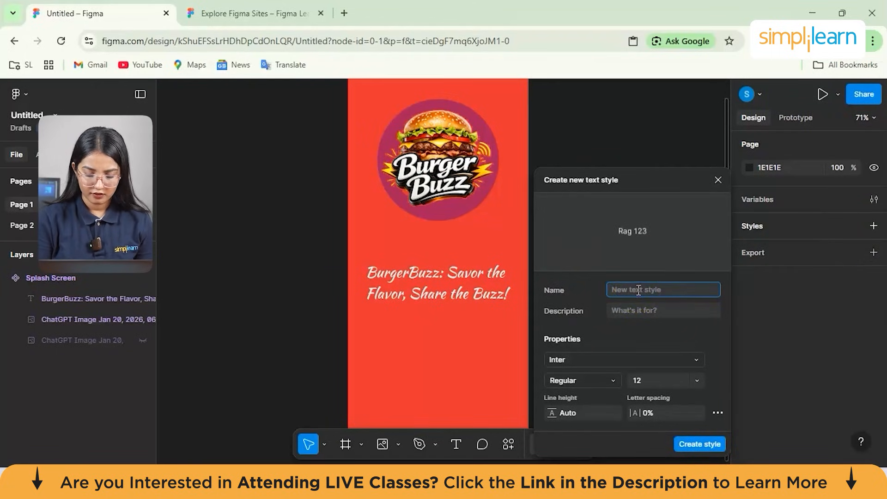
type("Co te")
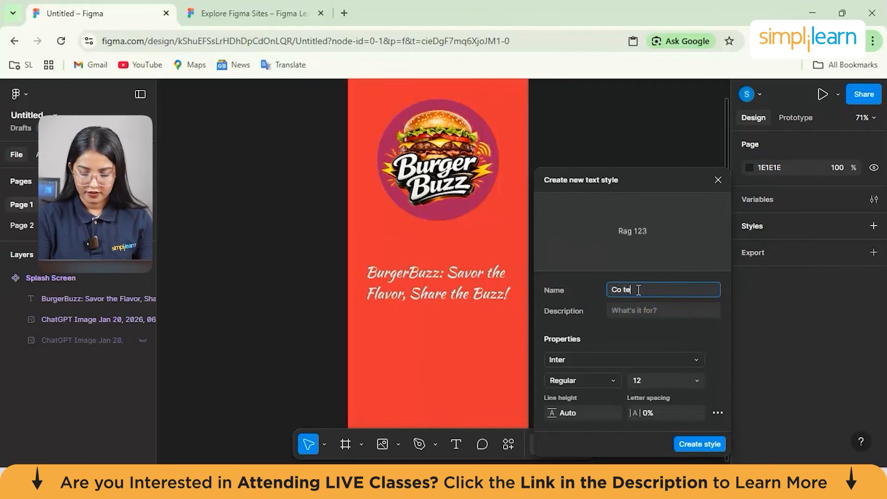
type("ntent")
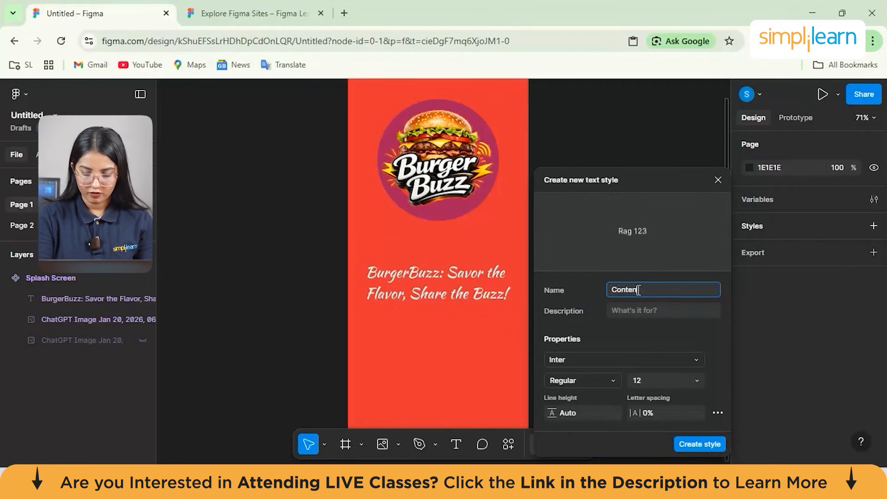
left_click(630, 308)
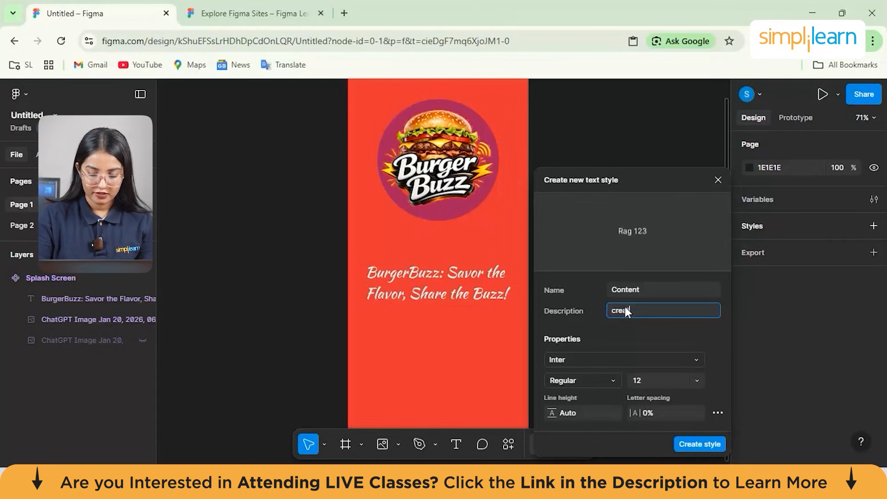
type("omepage descriptions")
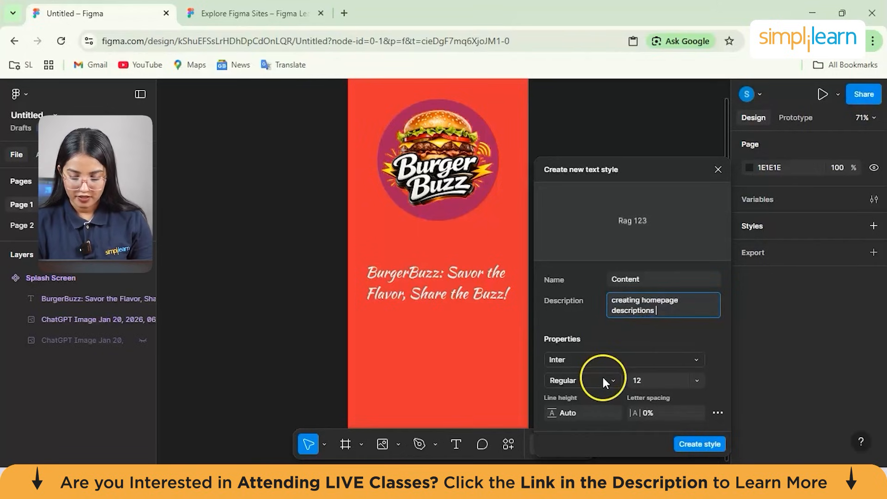
- Set the new text style's font to Kaisei HarunoUmi
left_click(696, 360)
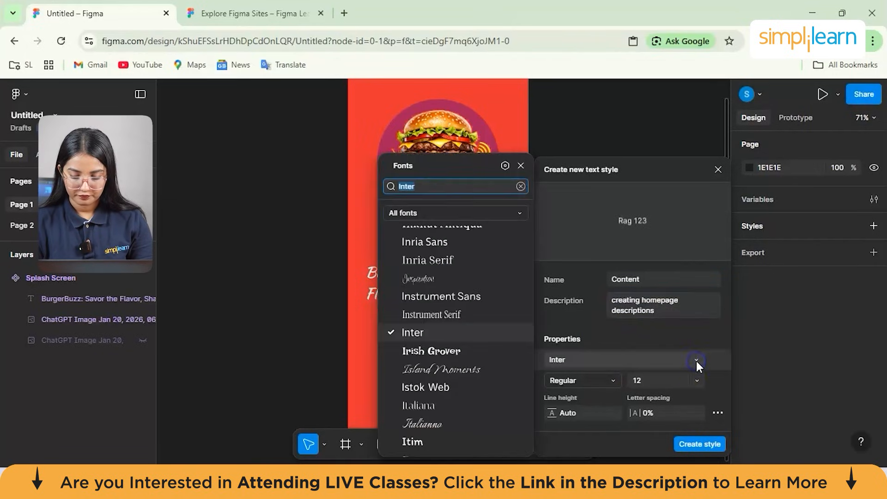
scroll(469, 328, "down", 7)
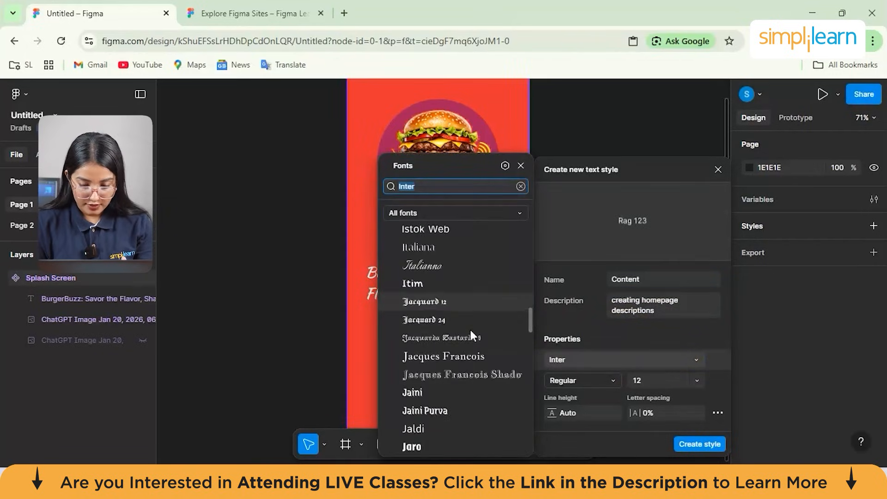
scroll(469, 328, "down", 8)
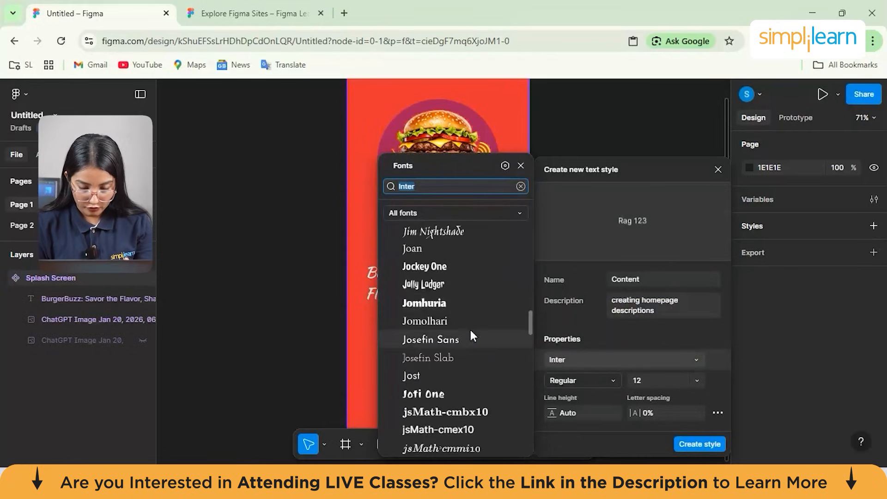
scroll(471, 334, "down", 6)
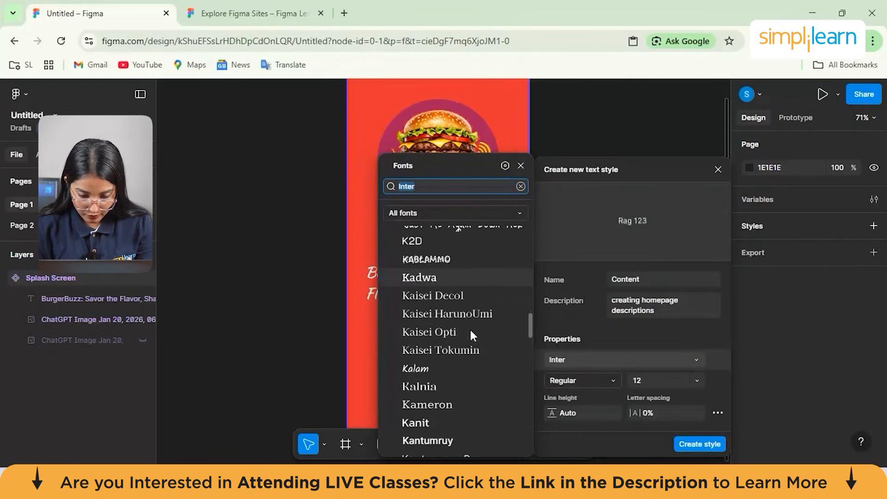
left_click(479, 259)
left_click(479, 259)
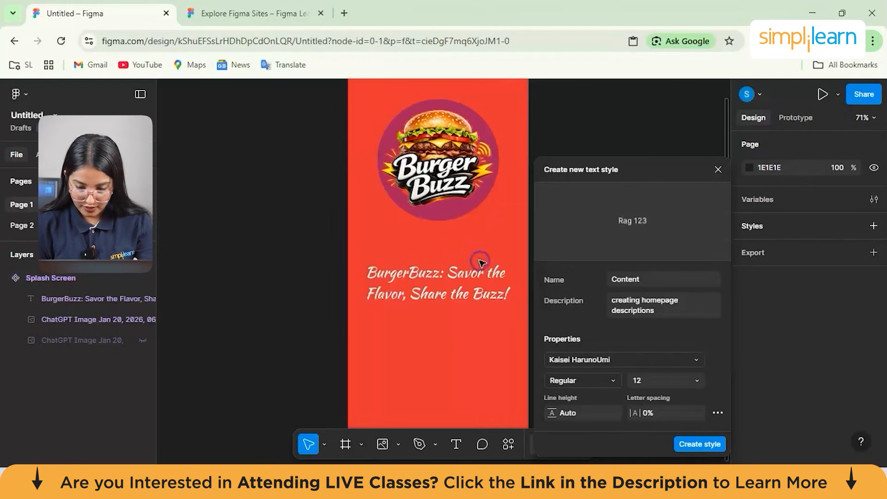
- Set the text style's weight to Medium and its size to 20, and create the style
left_click(605, 379)
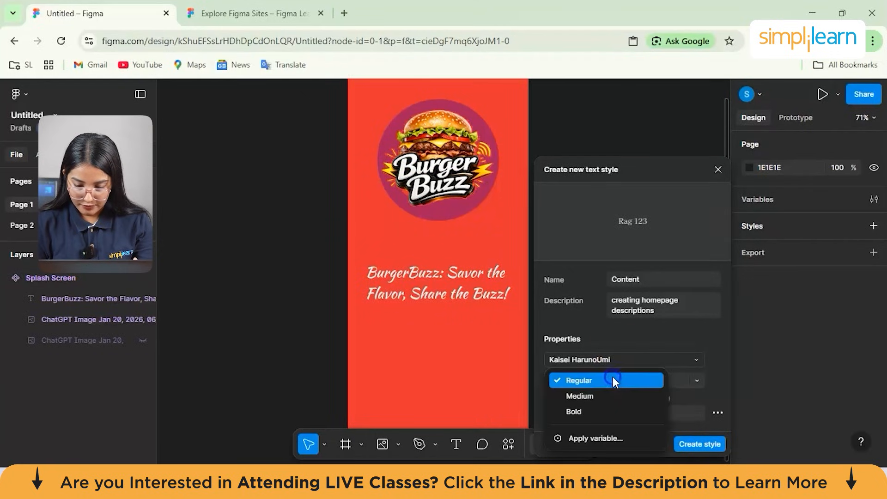
left_click(608, 397)
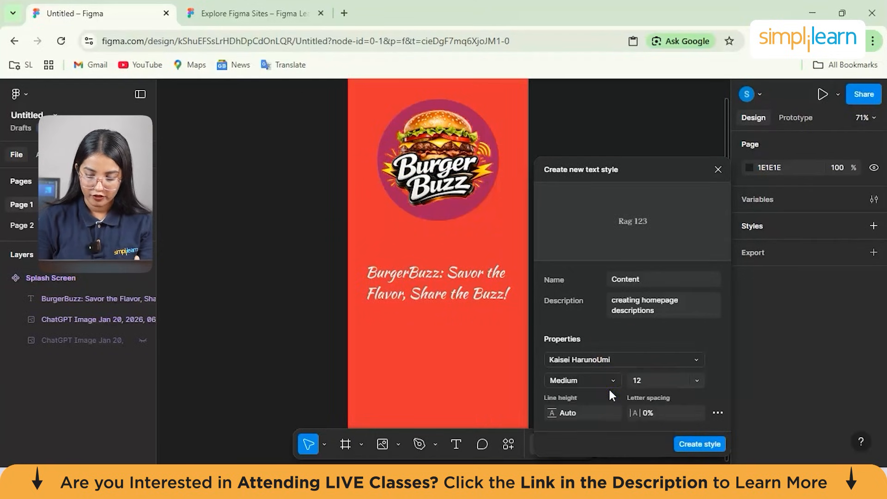
left_click(696, 382)
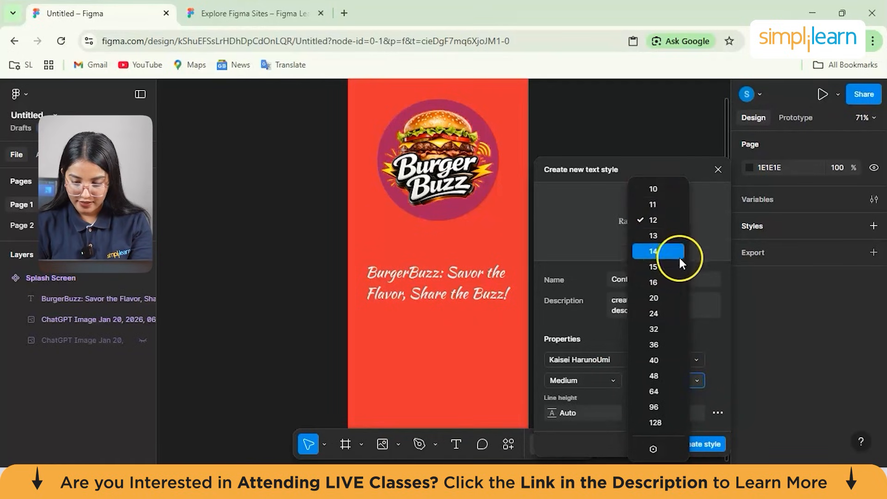
left_click(672, 298)
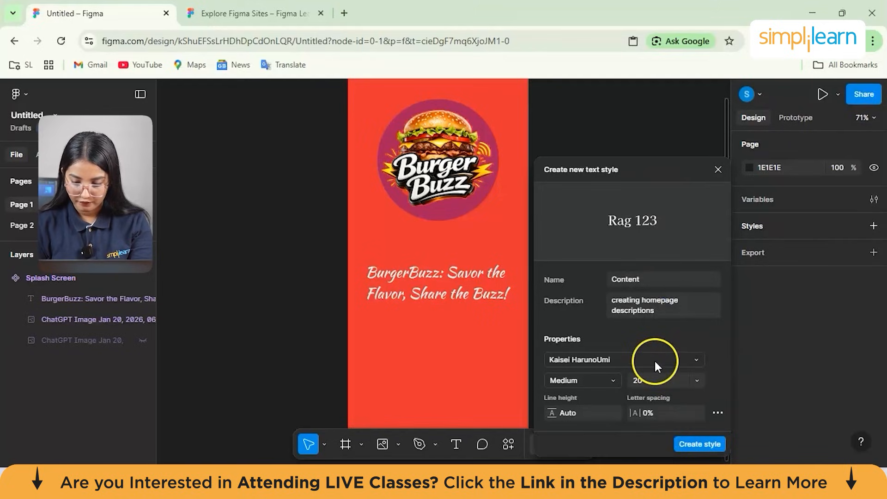
left_click(701, 444)
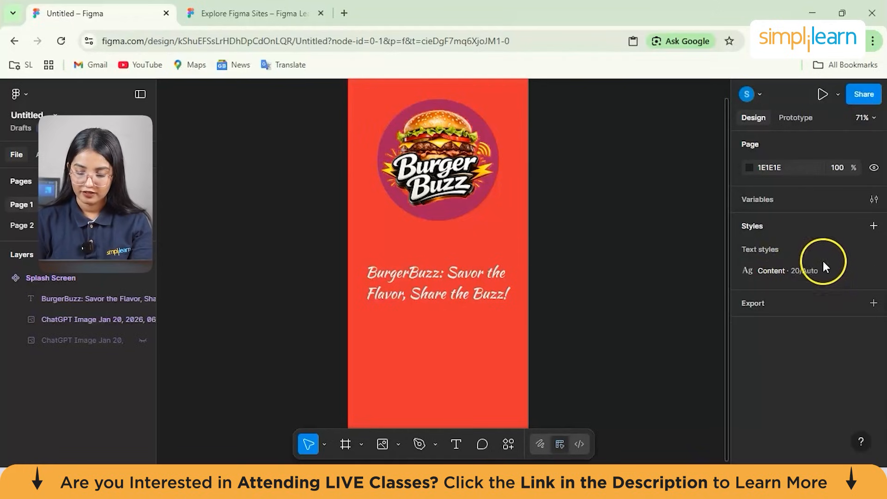
left_click(873, 226)
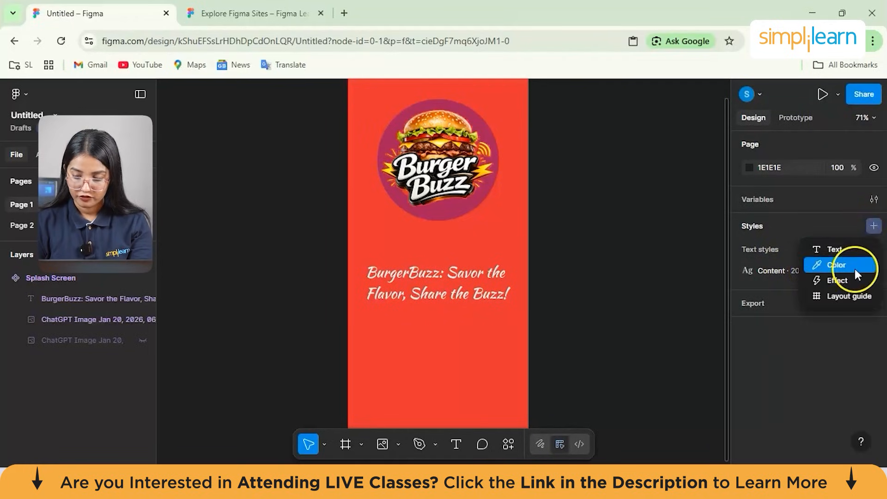
left_click(854, 302)
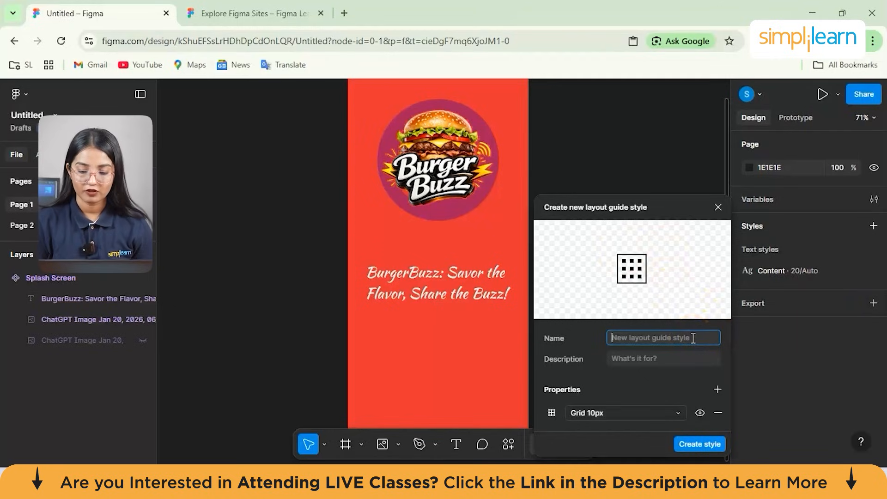
left_click(718, 207)
left_click(556, 266)
scroll(558, 268, "down", 3)
scroll(557, 268, "up", 3)
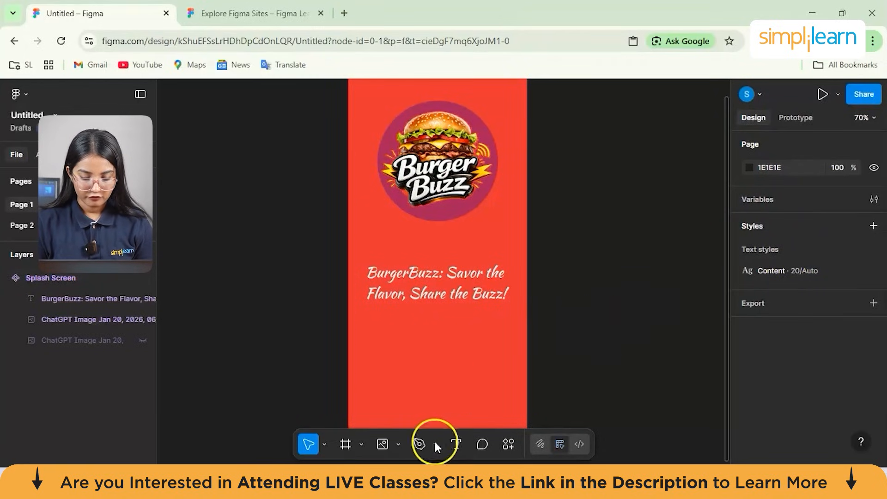
- Draw a rectangle of about 171 × 74 centred below the slogan text in the Splash Screen frame
left_click(397, 444)
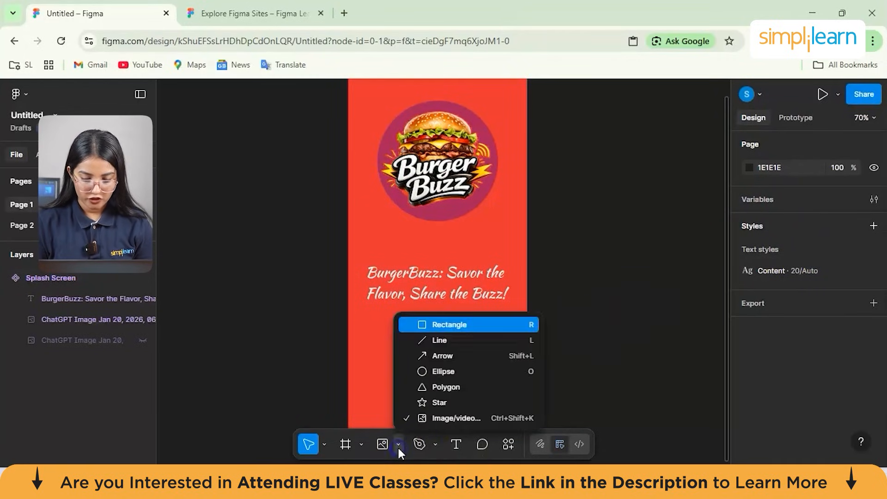
left_click(450, 326)
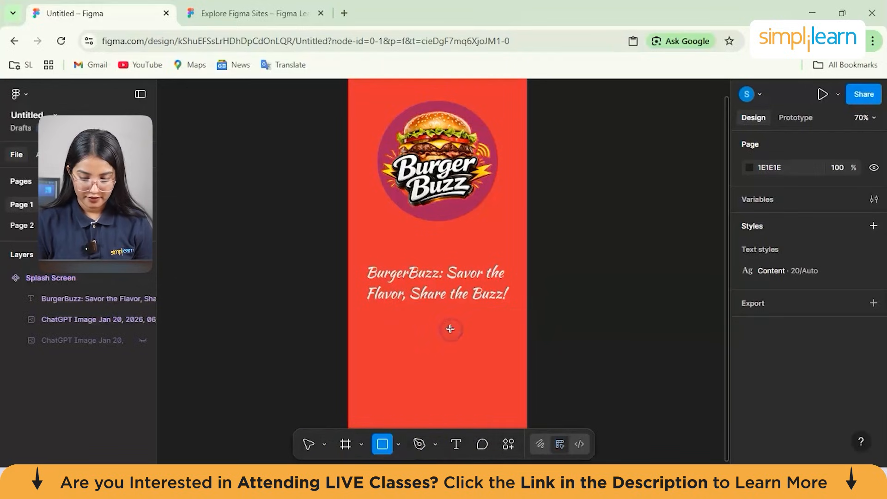
left_click(423, 350)
left_click_drag(446, 369, 480, 361)
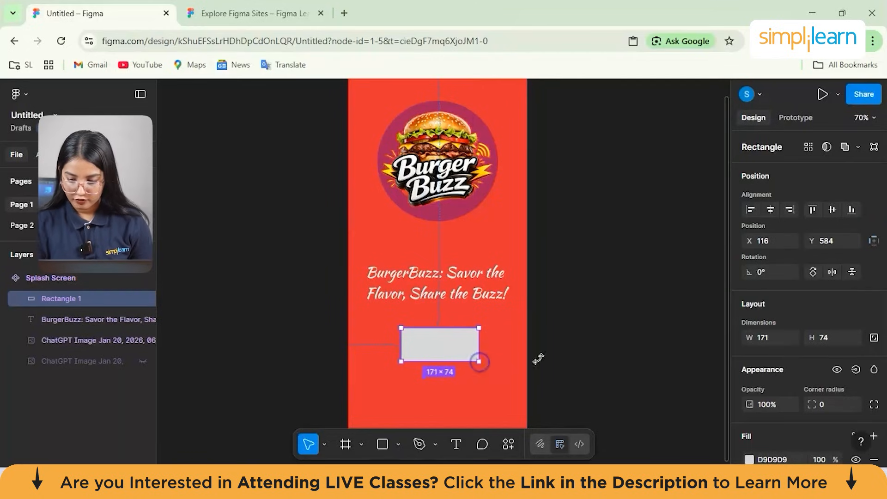
- Set the rectangle's corner radius to 30
scroll(766, 384, "down", 1)
left_click(835, 367)
key("BackSpace")
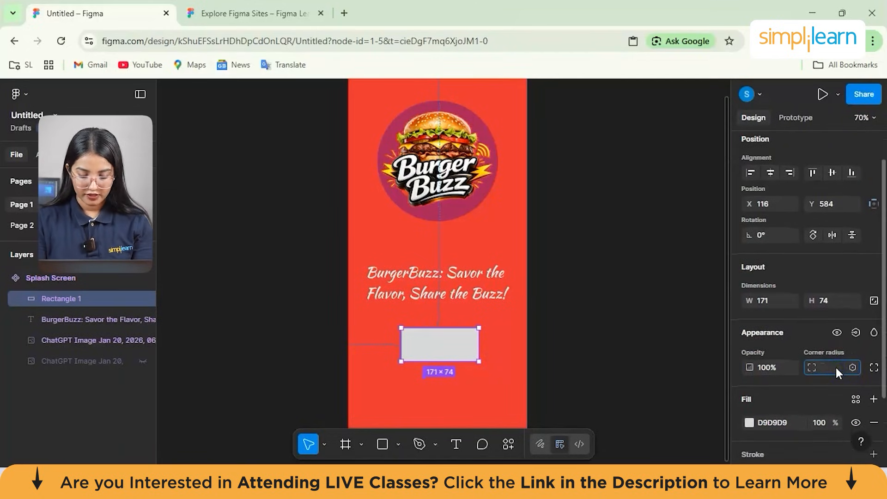
type("30")
key("Return")
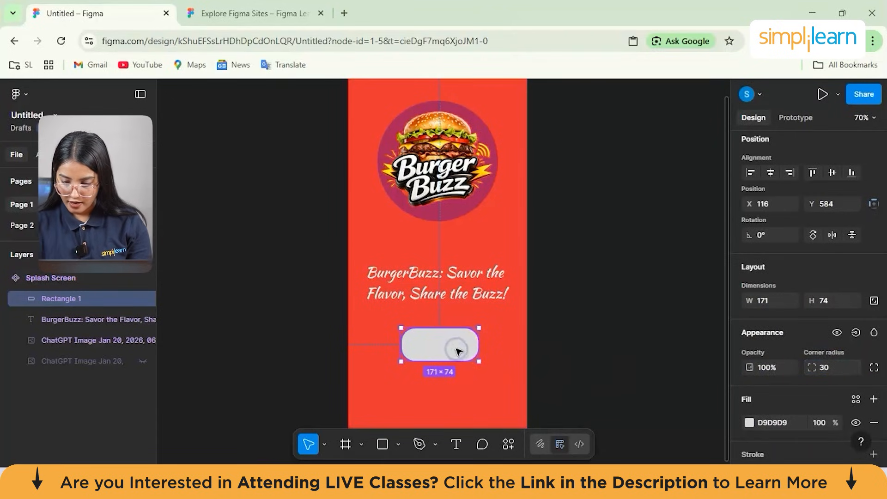
- Change the rounded rectangle's fill color to yellow E9D010
scroll(780, 386, "down", 2)
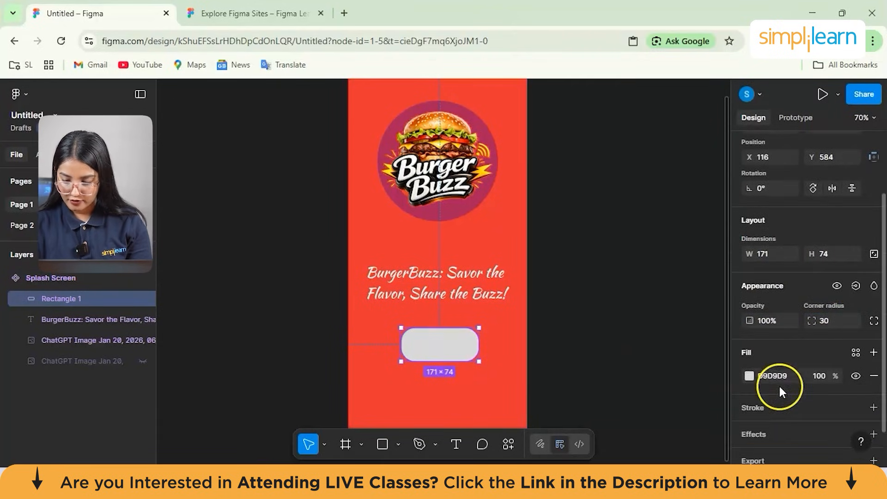
left_click(750, 365)
left_click_drag(683, 357, 631, 359)
left_click_drag(693, 226, 710, 221)
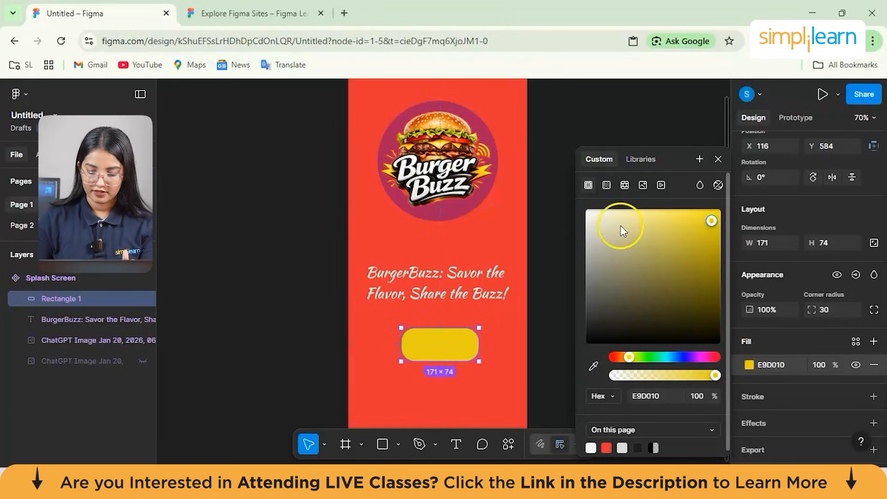
left_click(561, 199)
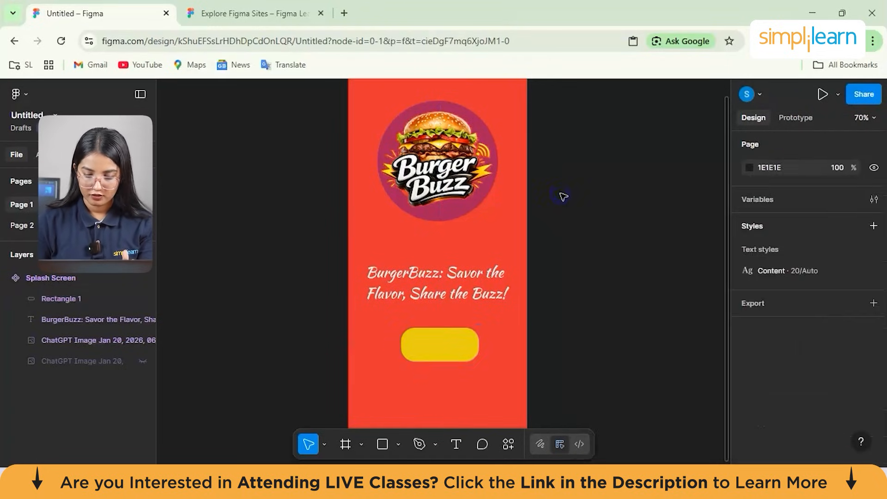
- Add the text "Sign Up" over the yellow button rectangle
left_click(428, 355)
left_click(428, 354)
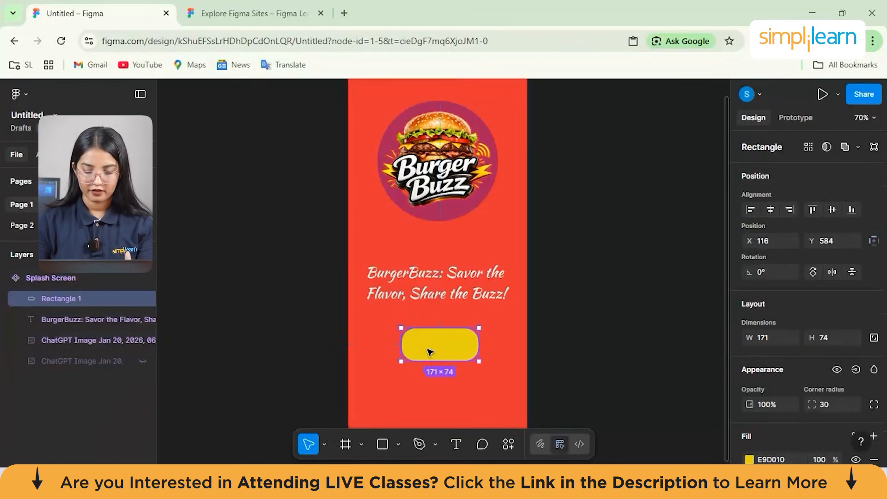
left_click(451, 447)
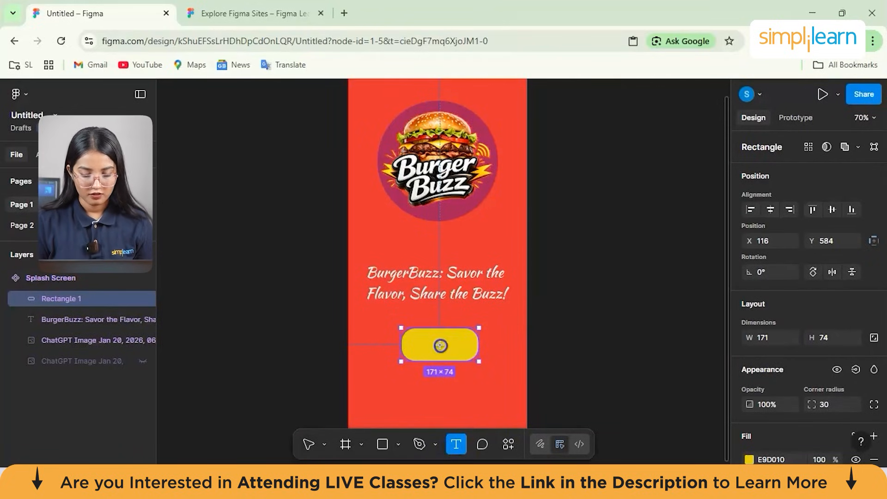
left_click(441, 345)
type("Sign Up")
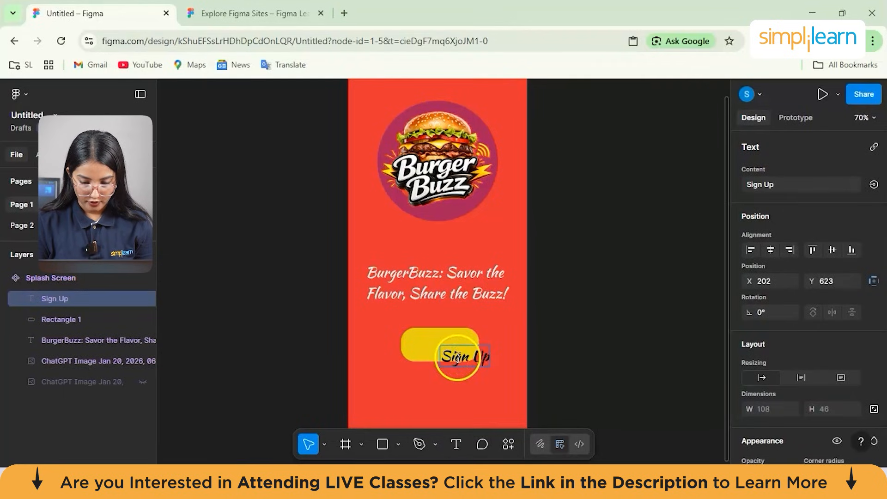
- Set the font size of the "Sign Up" text to 24
triple_click(458, 357)
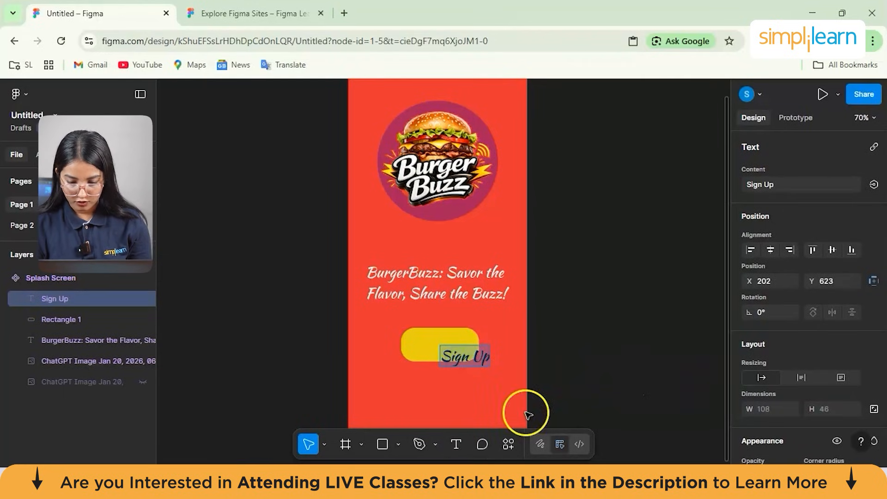
scroll(742, 367, "down", 6)
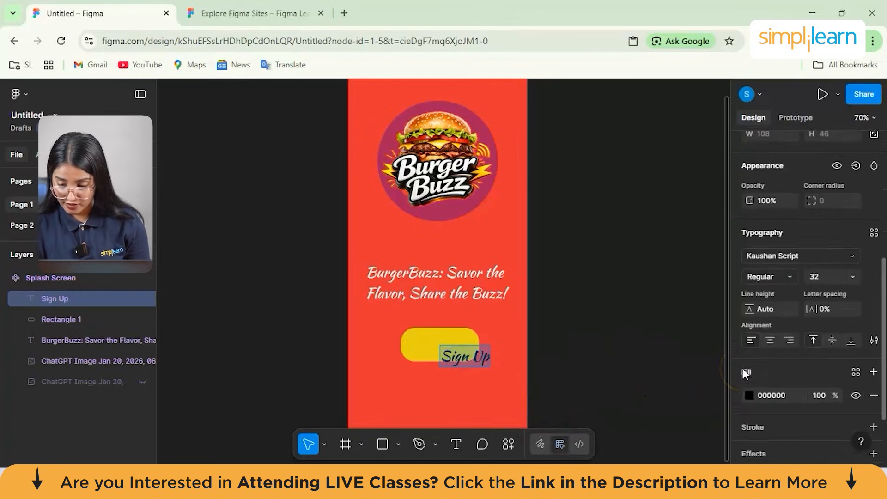
scroll(741, 372, "down", 1)
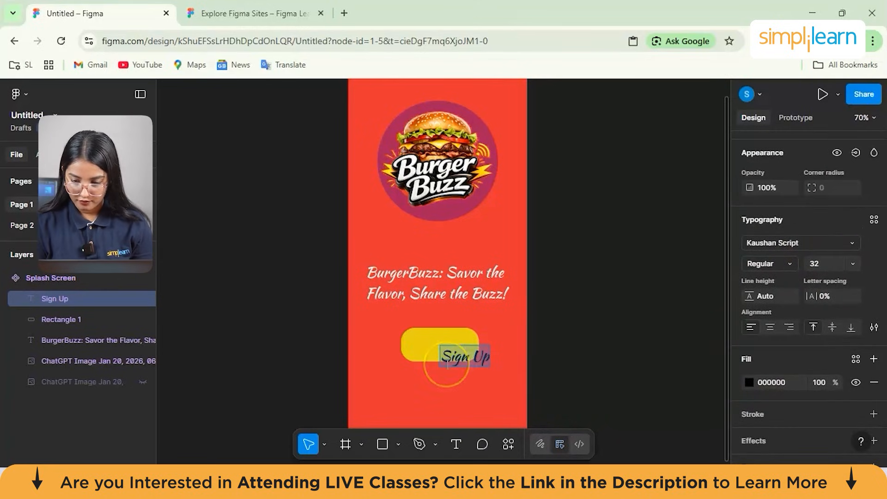
left_click(852, 263)
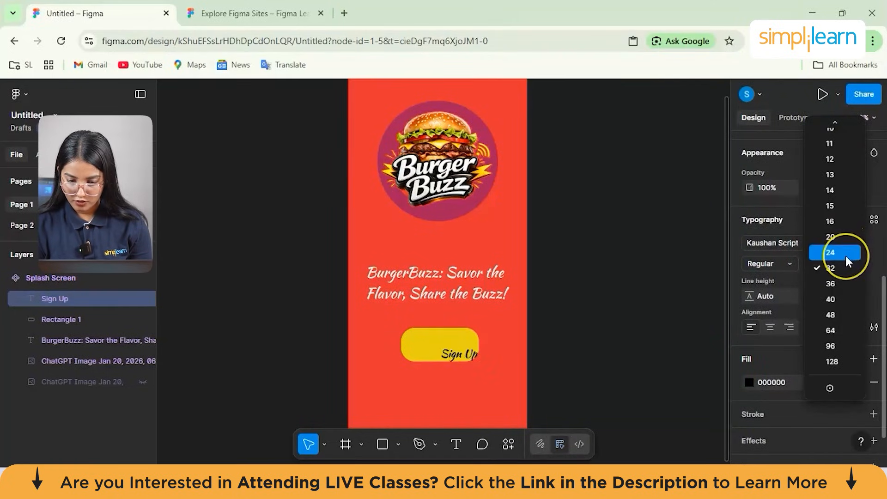
left_click(845, 256)
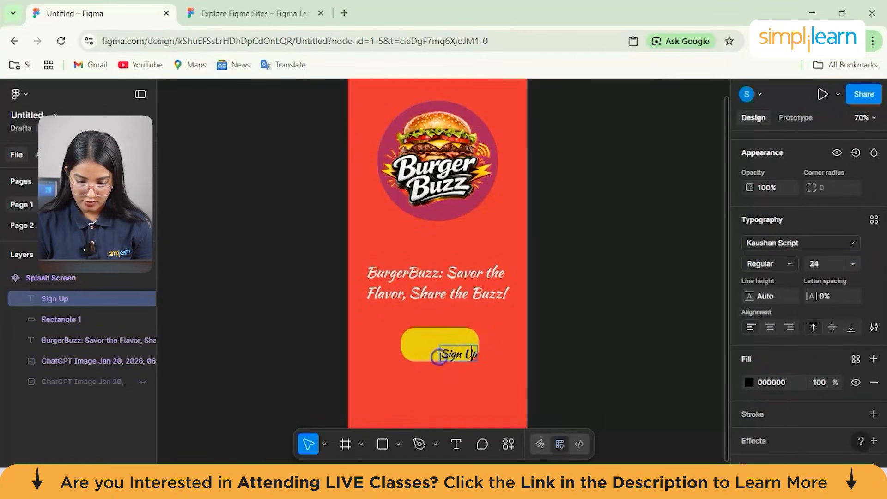
- Move the "Sign Up" text to the center of the yellow button
left_click(443, 357)
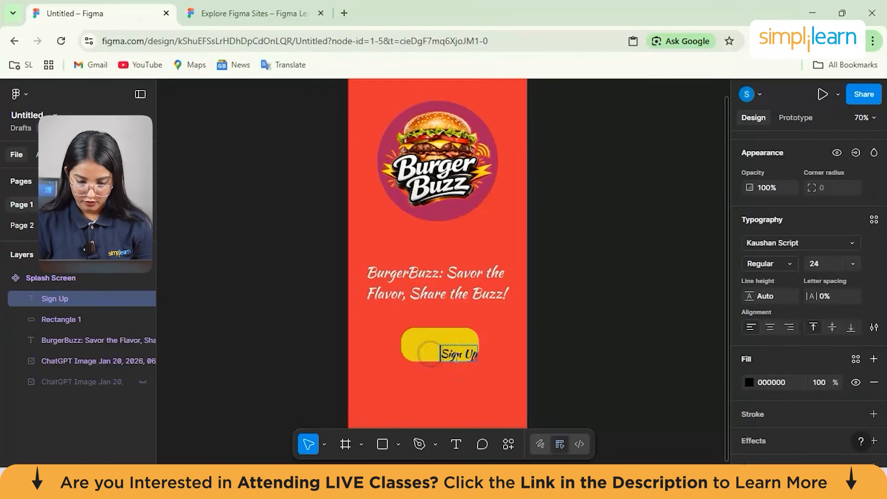
left_click(418, 343)
left_click_drag(456, 354, 439, 346)
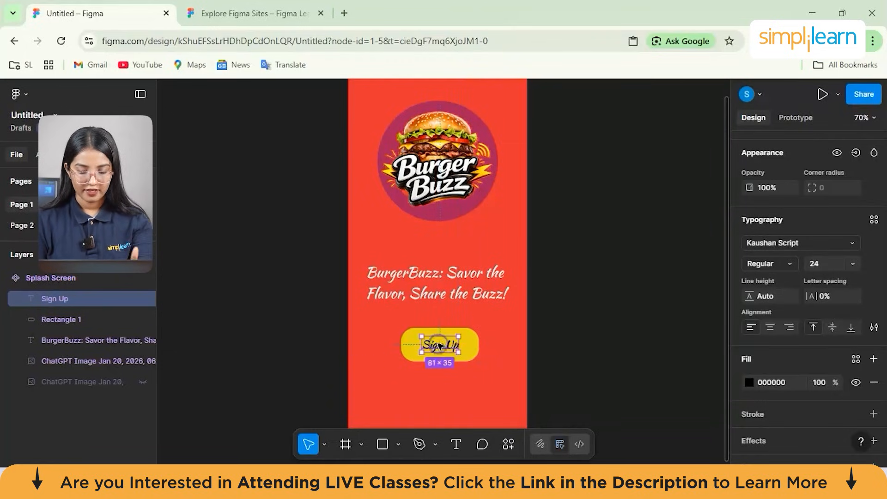
left_click(590, 367)
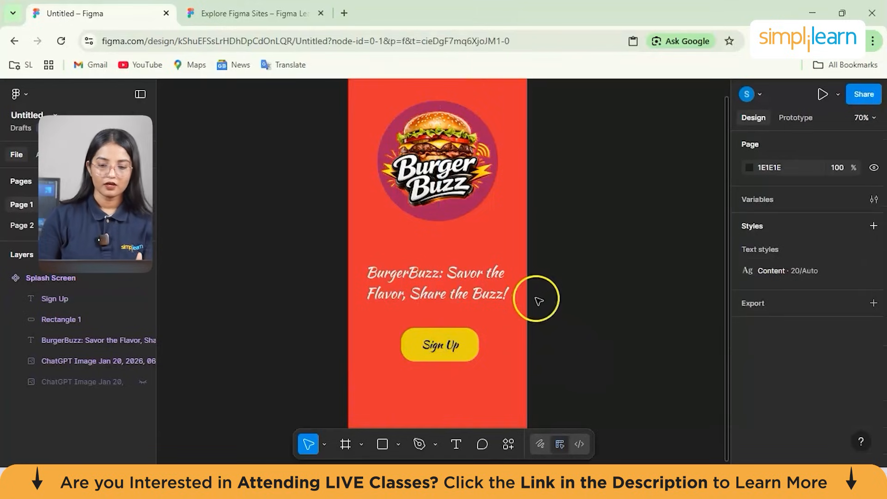
- Set the corner radius of the yellow button rectangle to 100
scroll(536, 293, "down", 2)
scroll(535, 292, "down", 1)
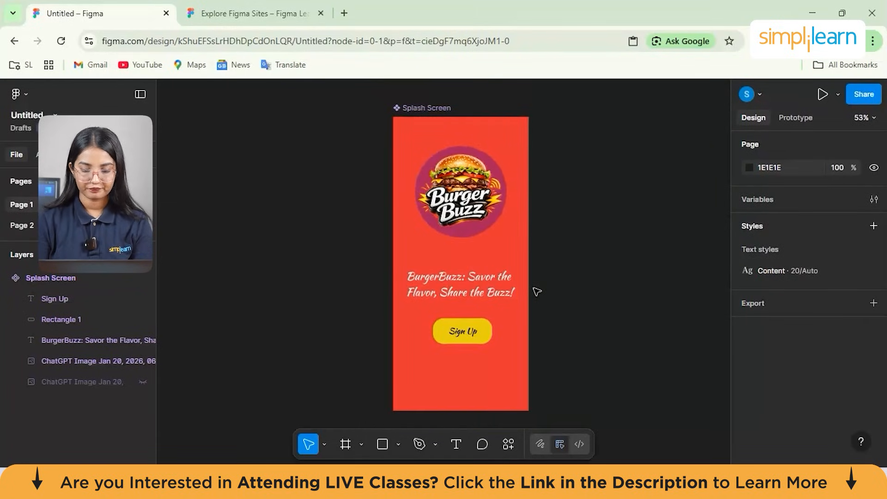
scroll(537, 292, "up", 2)
left_click(466, 355)
left_click(763, 338)
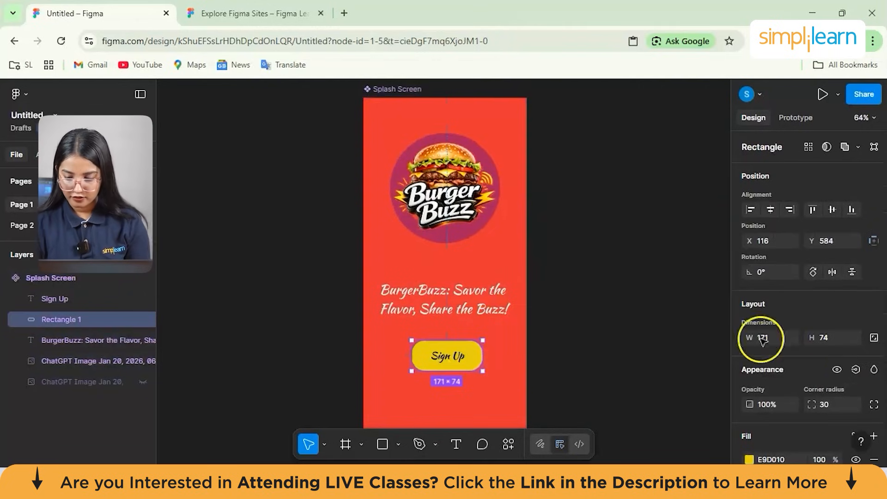
scroll(830, 370, "down", 2)
left_click(829, 344)
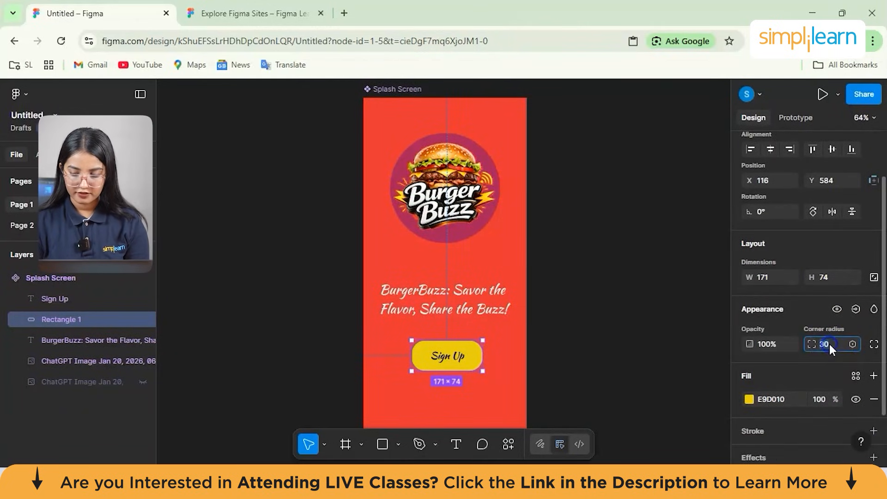
type("100")
key("Return")
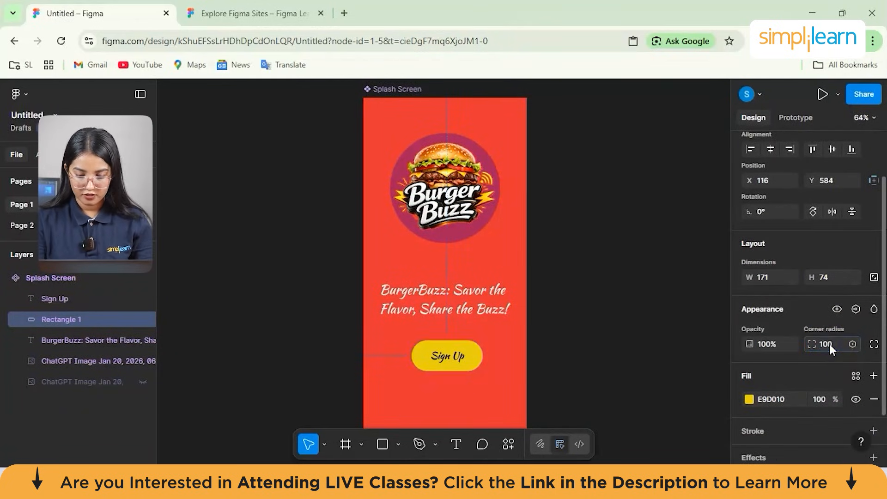
left_click(661, 359)
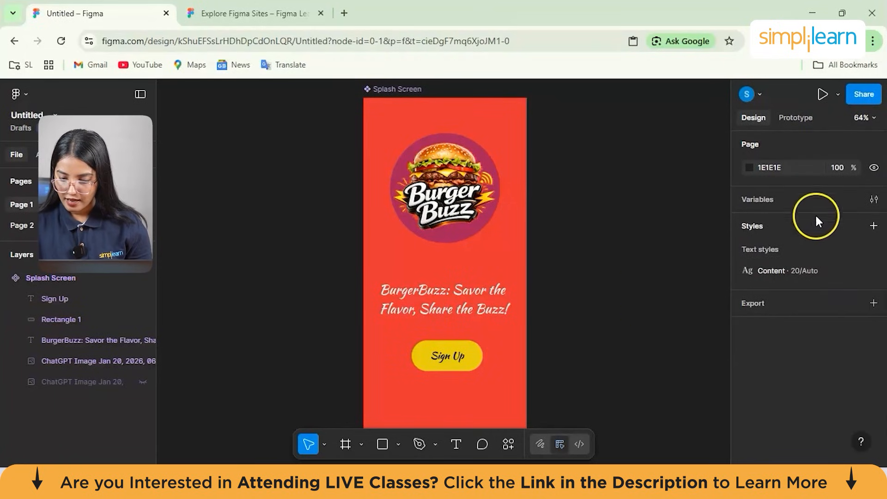
- Apply a vertical auto layout to the Splash Screen frame
left_click(508, 363)
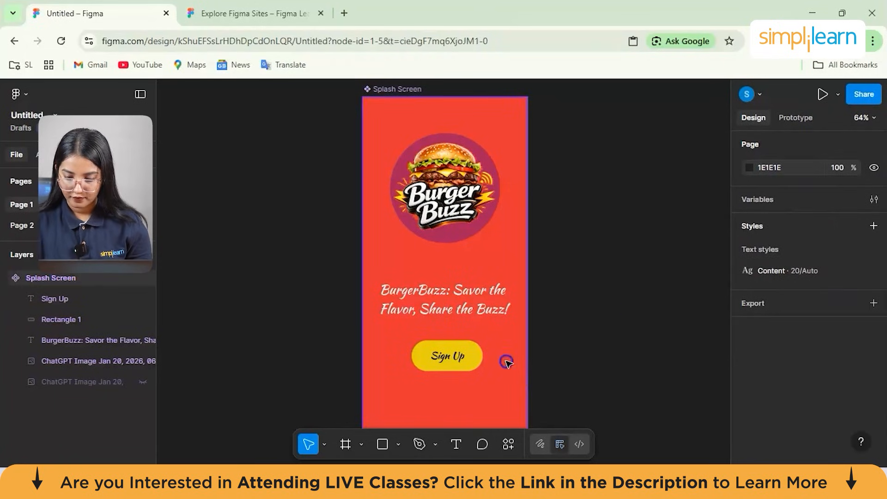
scroll(802, 322, "down", 3)
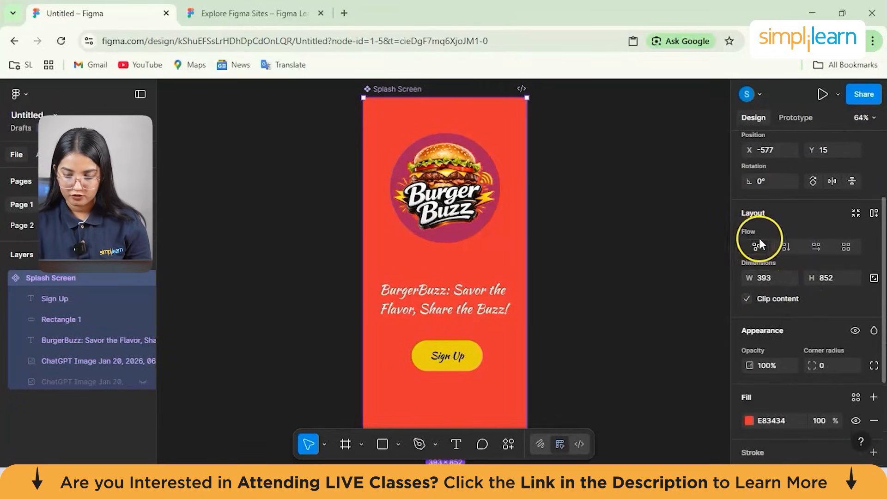
left_click(781, 246)
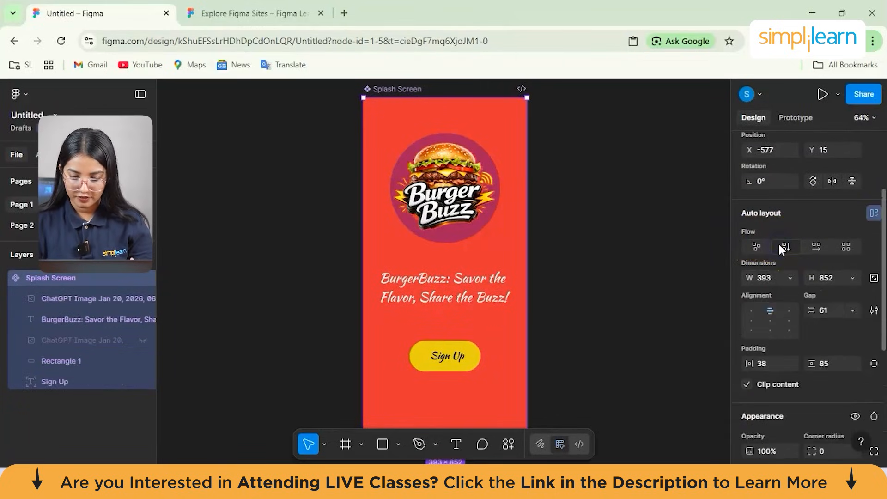
- Try the horizontal, grid and free-form flows on the Splash Screen frame, and undo back to the vertical flow
left_click(816, 246)
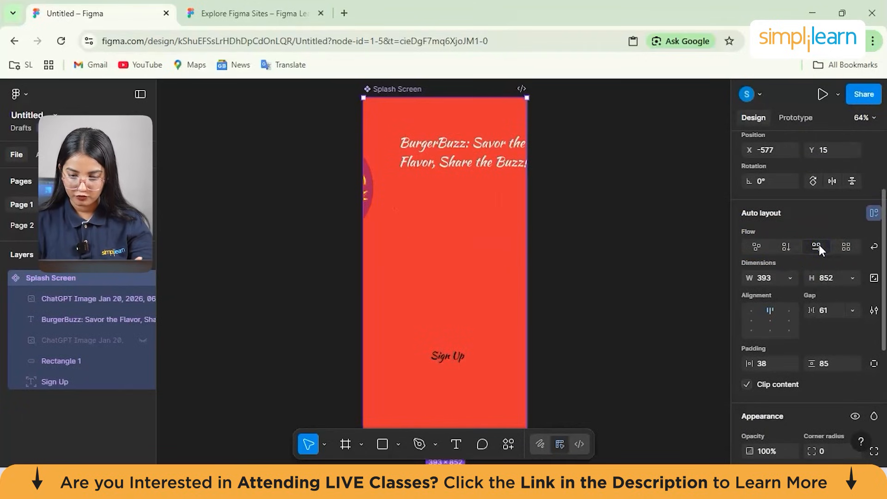
left_click(843, 248)
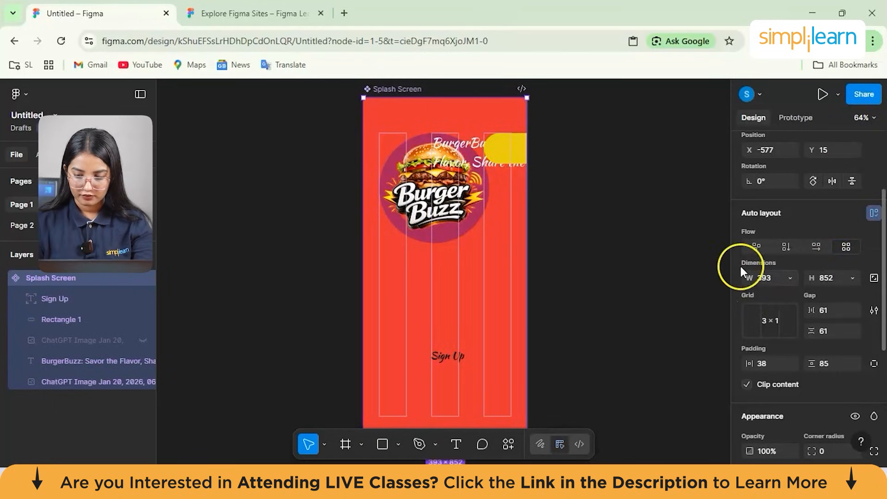
left_click(763, 247)
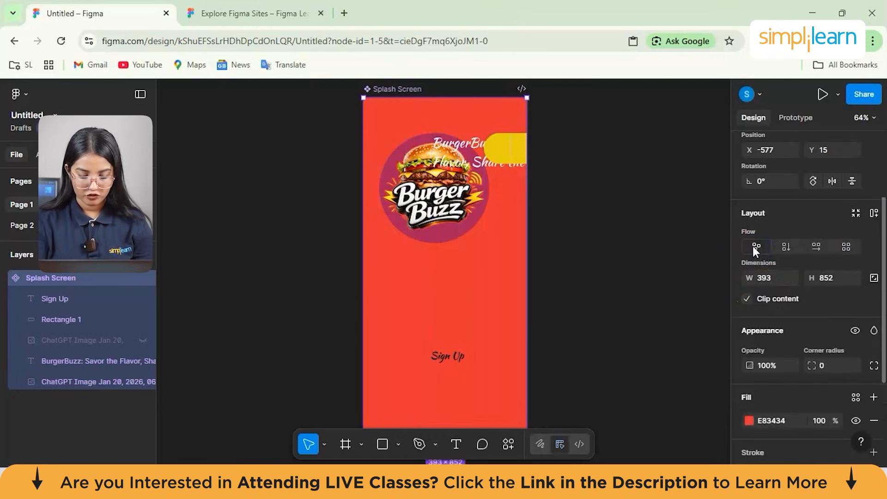
key("ctrl+z")
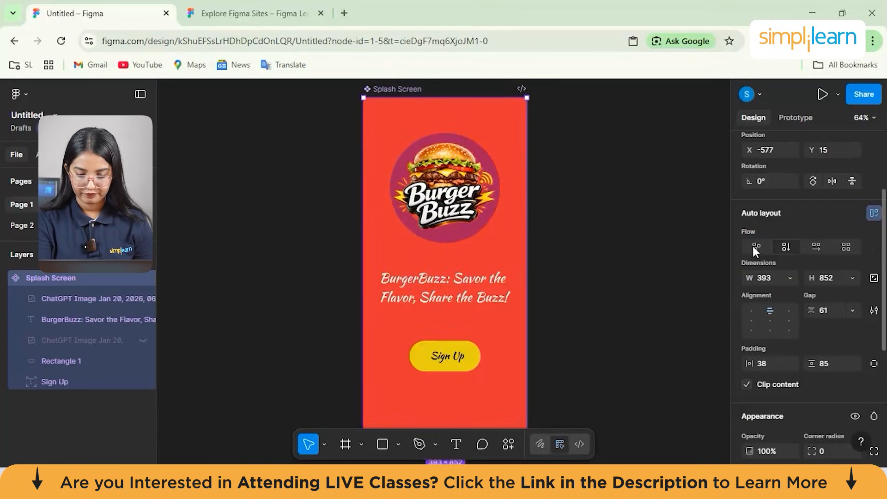
- Examine the Splash Screen frame's width sizing options and its padding, opacity and fill settings
left_click(789, 277)
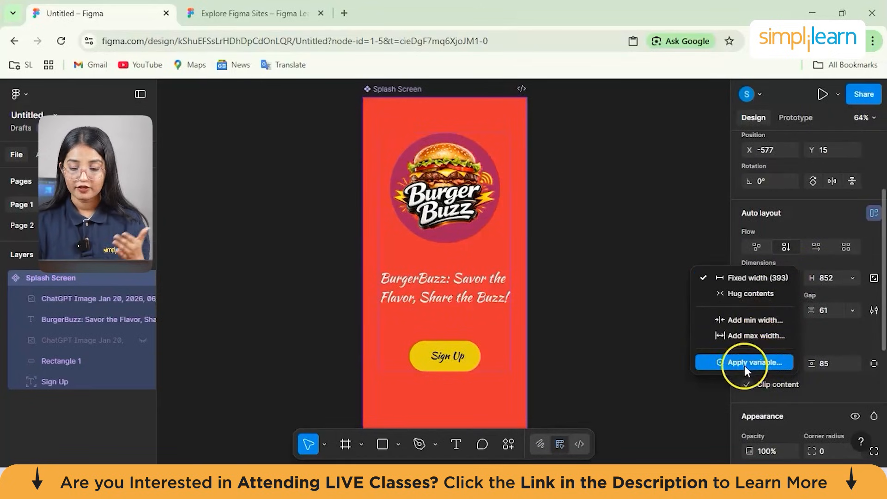
left_click(654, 323)
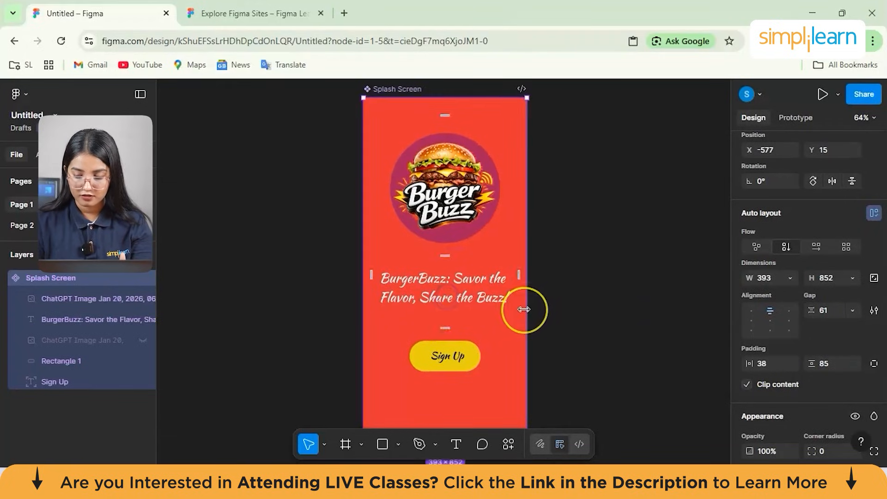
scroll(525, 309, "down", 3)
scroll(526, 309, "up", 2)
scroll(809, 366, "down", 3)
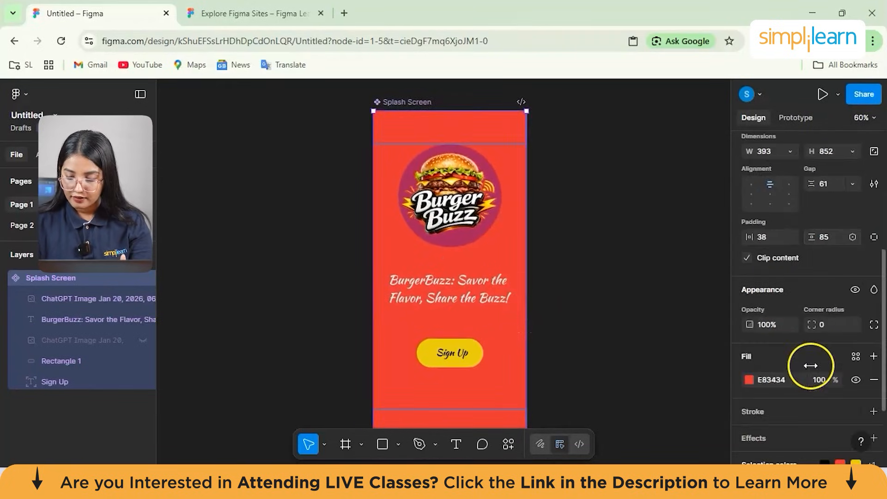
left_click(749, 318)
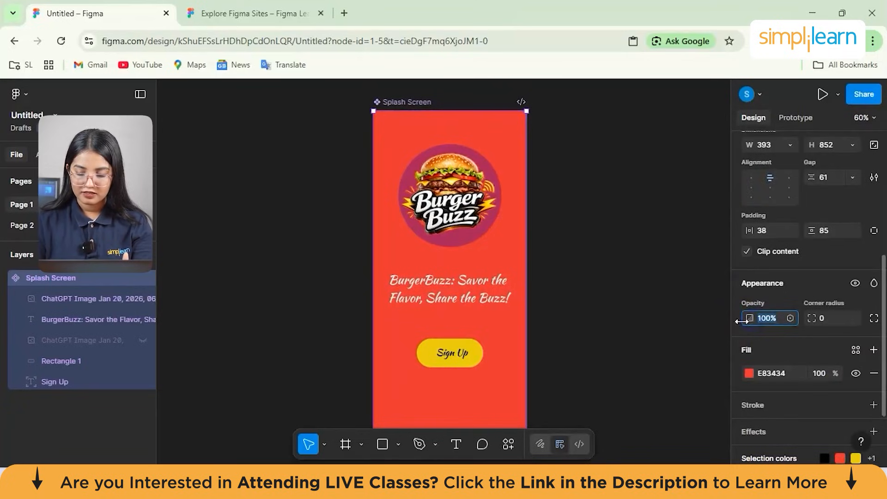
left_click(580, 297)
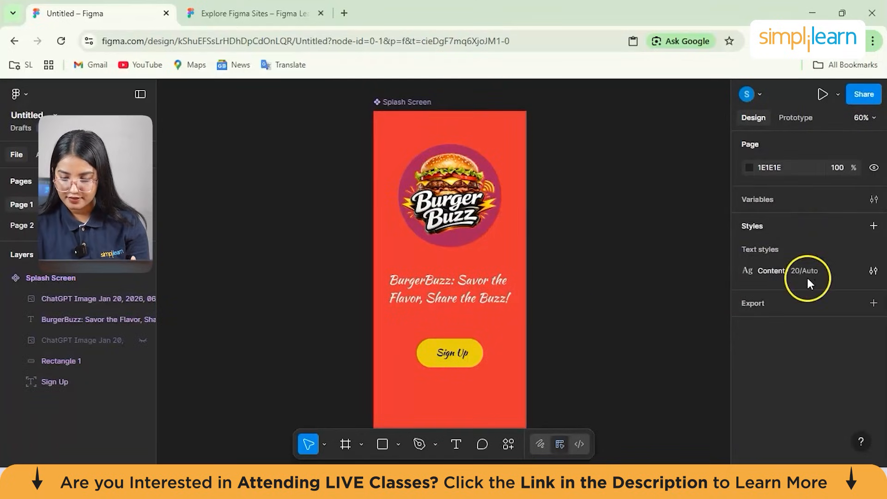
- Examine the Splash Screen frame's alignment, padding and fill settings and the library colours offered for its stroke
left_click(492, 291)
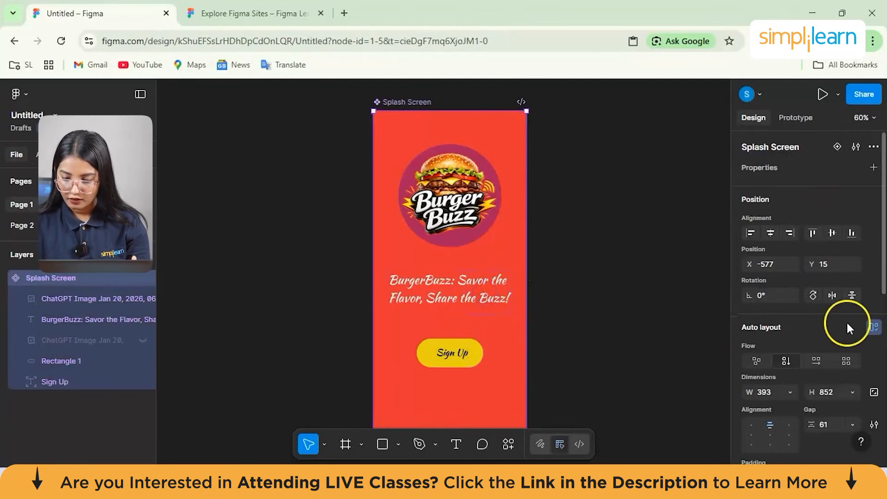
scroll(846, 322, "down", 1)
left_click(809, 207)
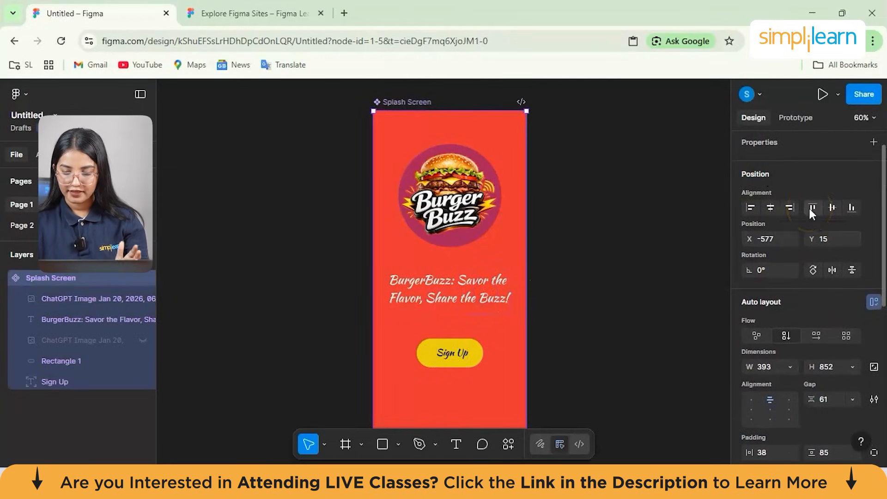
scroll(779, 330, "down", 3)
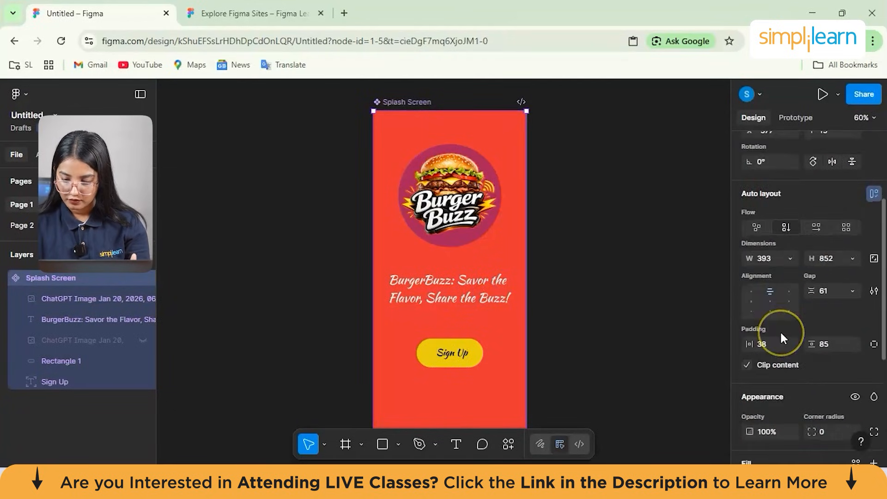
scroll(780, 331, "down", 2)
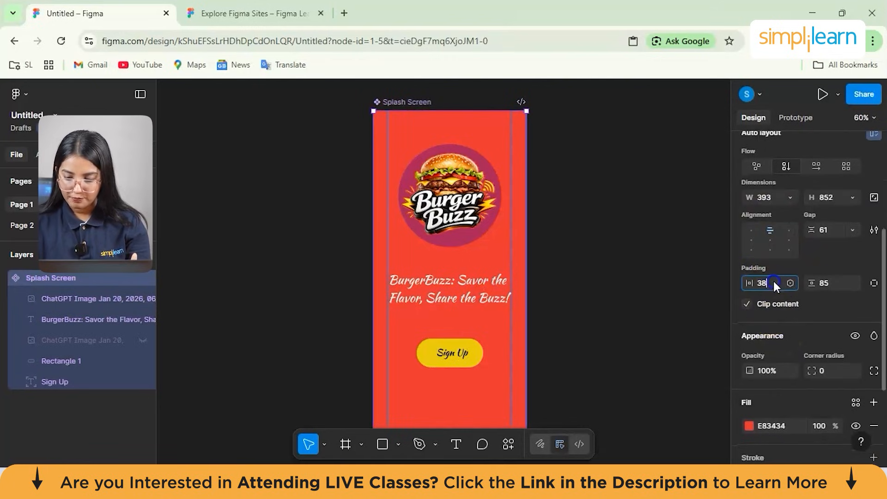
left_click(480, 212)
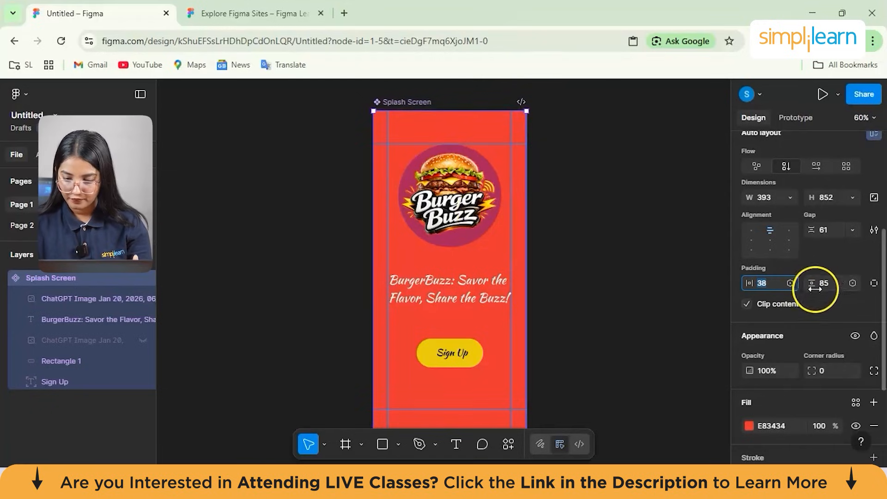
scroll(773, 304, "down", 2)
scroll(773, 303, "down", 3)
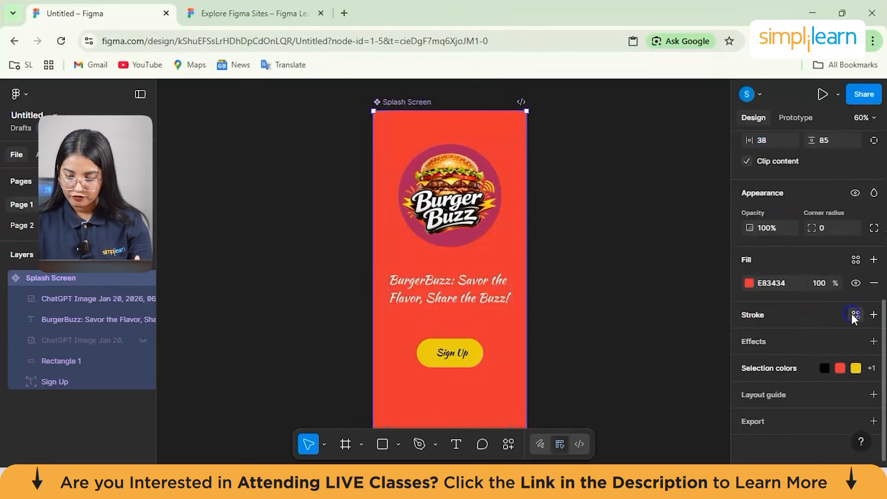
left_click(853, 315)
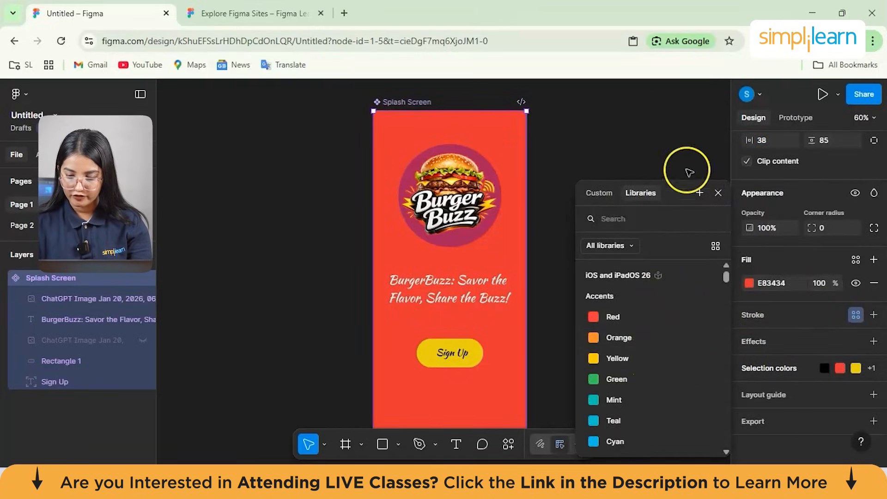
left_click(668, 162)
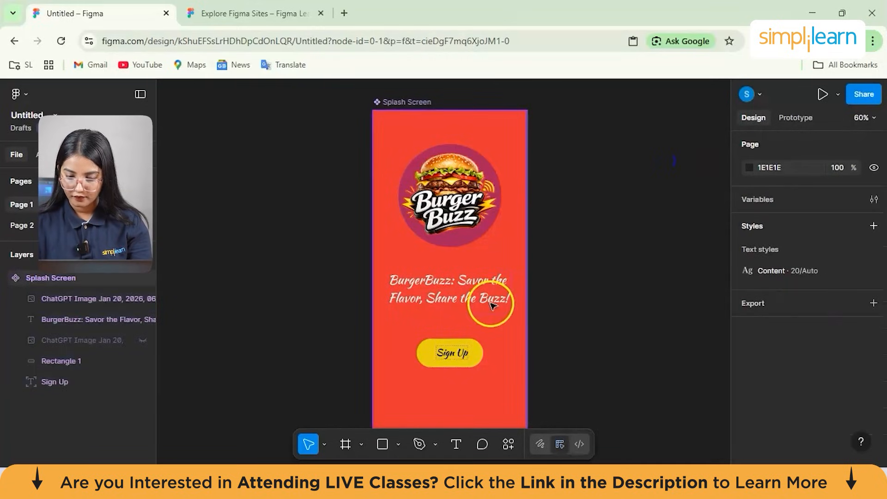
- Add a grid layout guide with a size of 50 to the Splash Screen frame
left_click(518, 282)
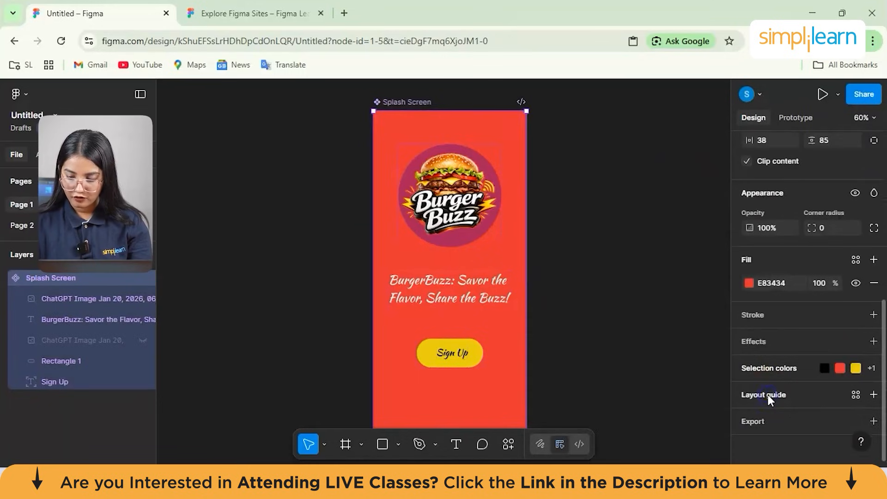
left_click(768, 394)
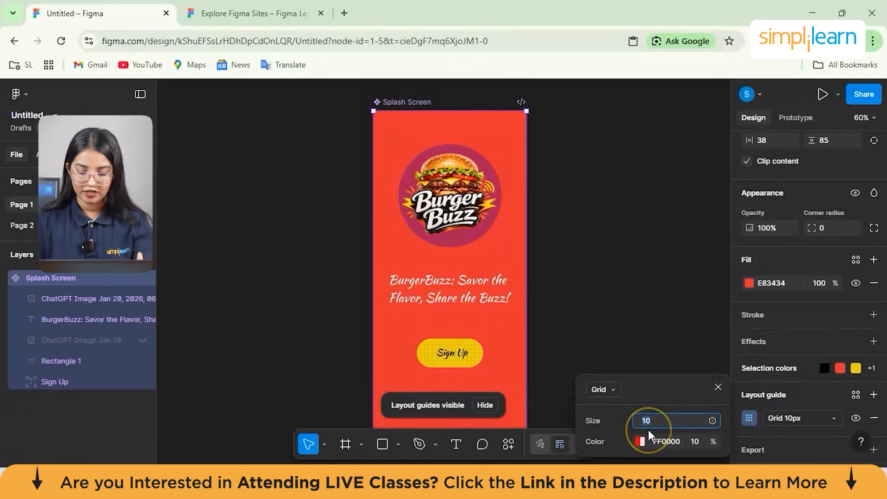
key("BackSpace")
type("50")
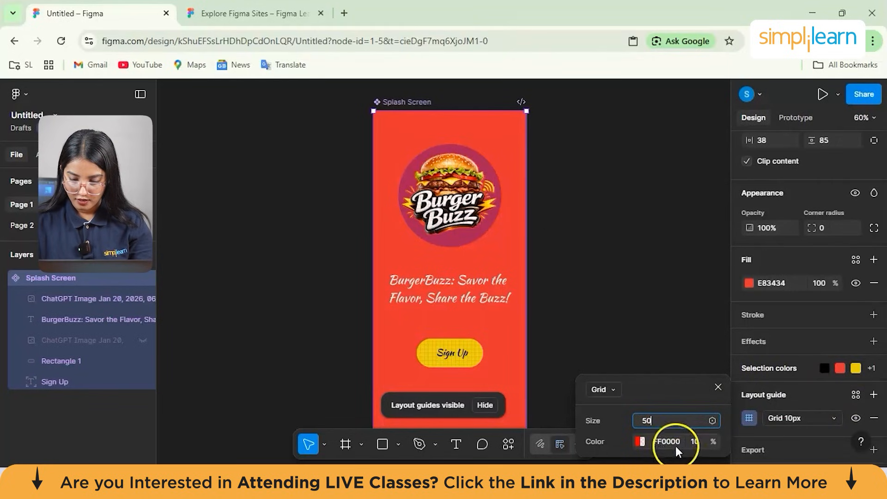
key("Tab")
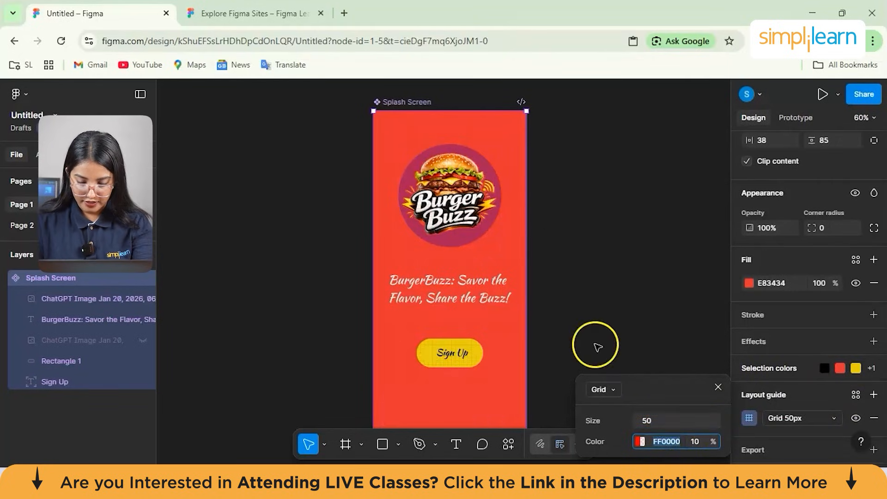
- Change the grid layout guide's colour to lime green A6FF00, keeping the Hex colour format
left_click(638, 441)
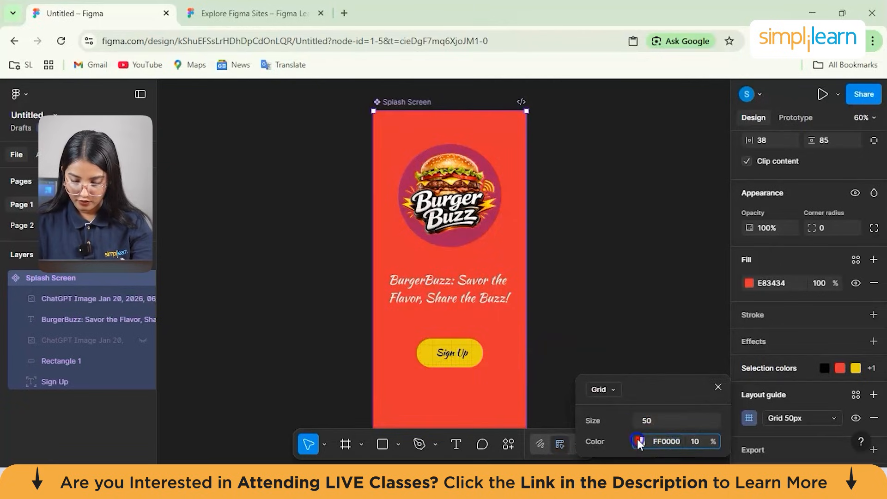
mouse_move(461, 351)
left_mouse_down()
mouse_move(493, 351)
mouse_move(467, 349)
mouse_move(477, 349)
left_mouse_up()
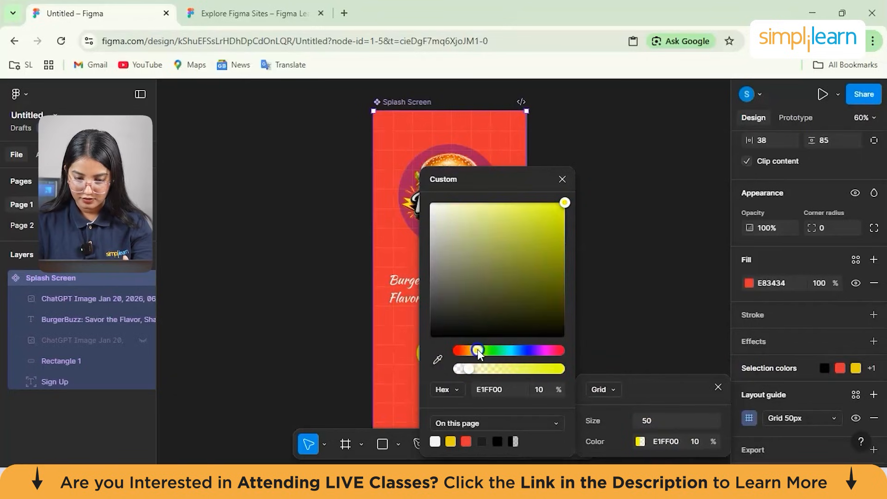
left_click(461, 388)
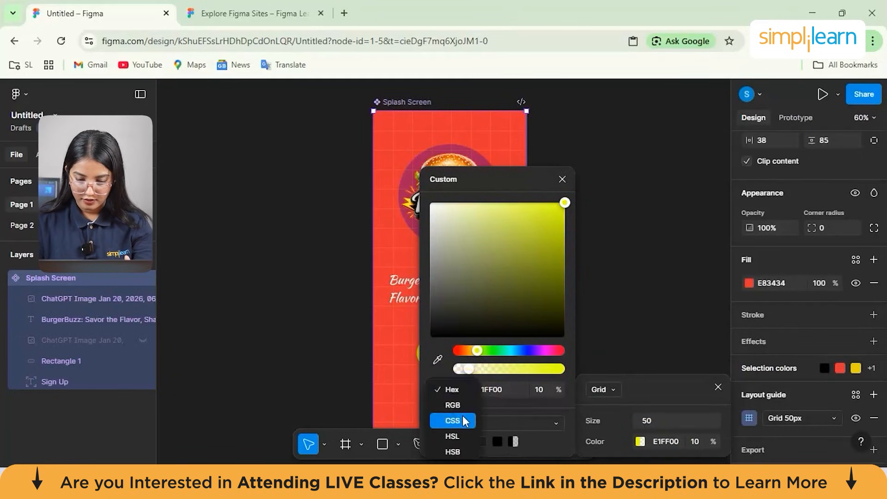
left_click(456, 390)
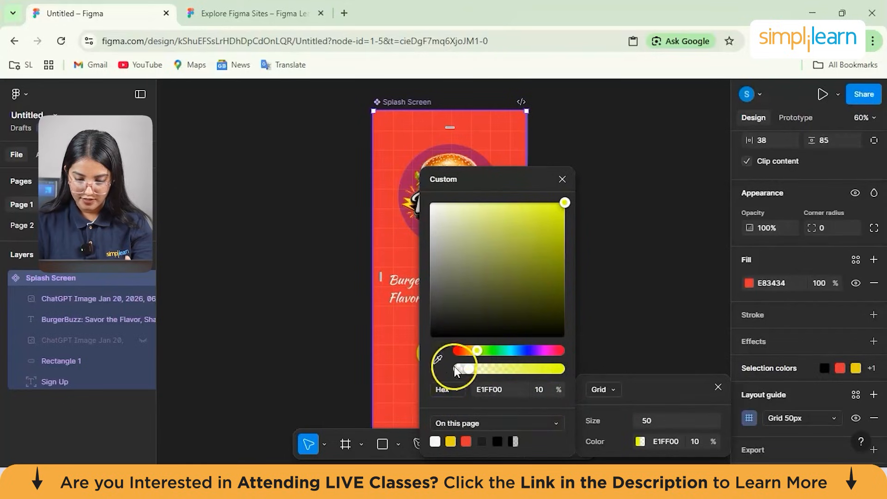
left_click(480, 351)
left_click(683, 252)
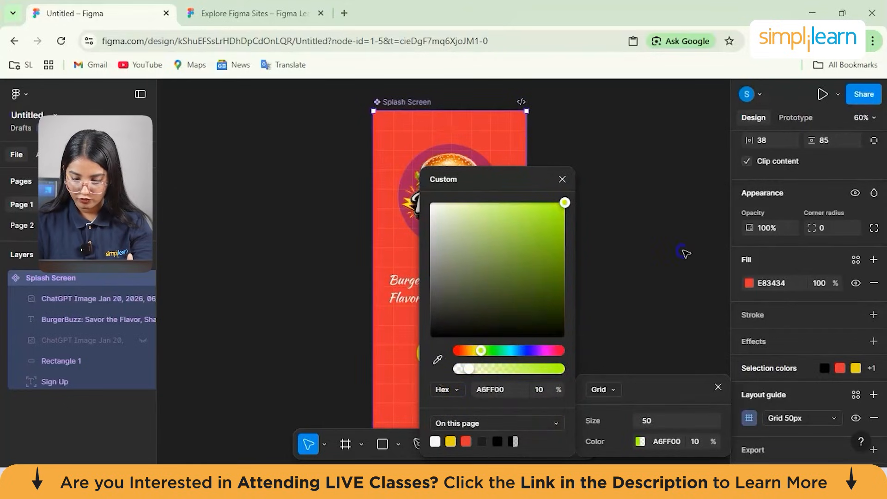
- Try the columns type for the Splash Screen frame's layout guide, and switch the guide to rows
scroll(477, 264, "up", 5)
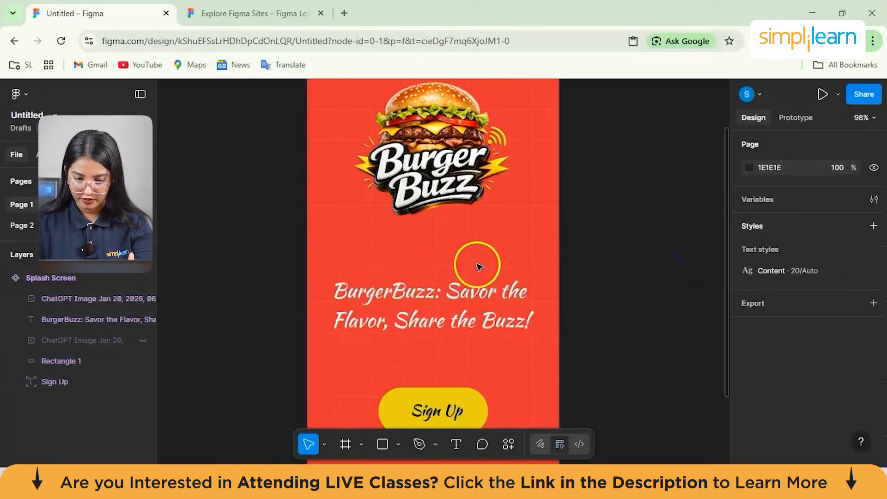
left_click(444, 250)
scroll(450, 259, "up", 1)
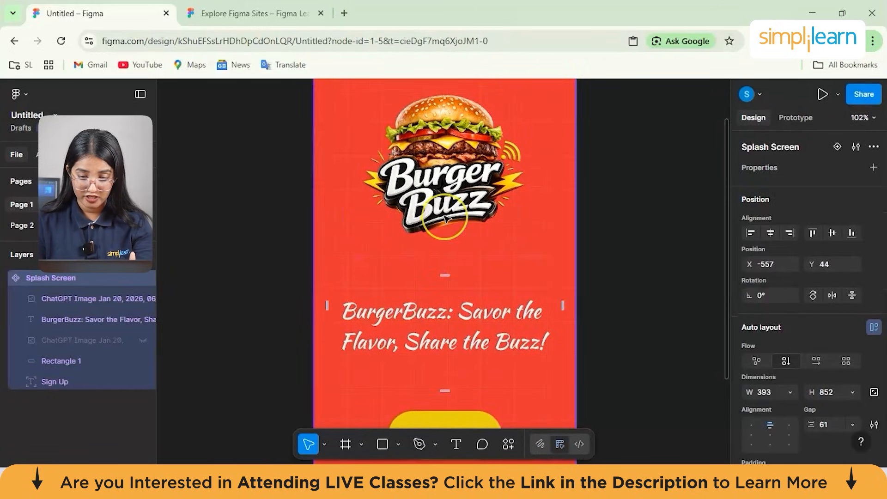
scroll(445, 218, "down", 3)
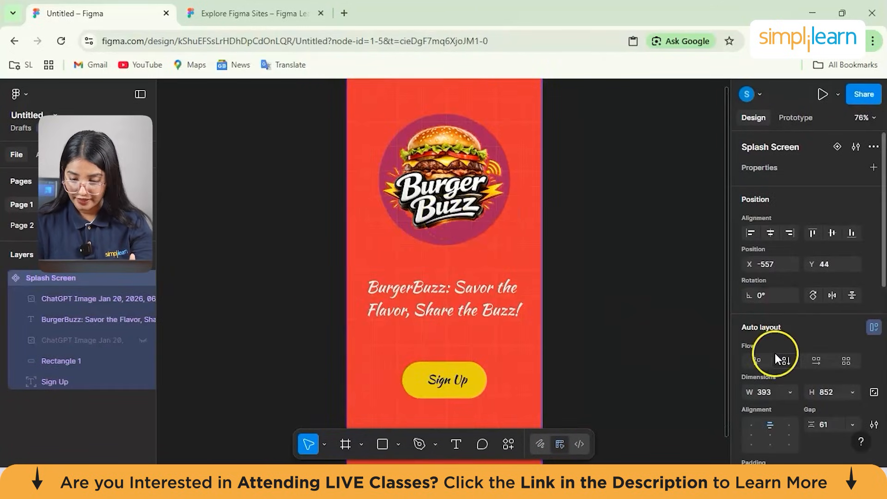
scroll(775, 354, "down", 5)
left_click(808, 390)
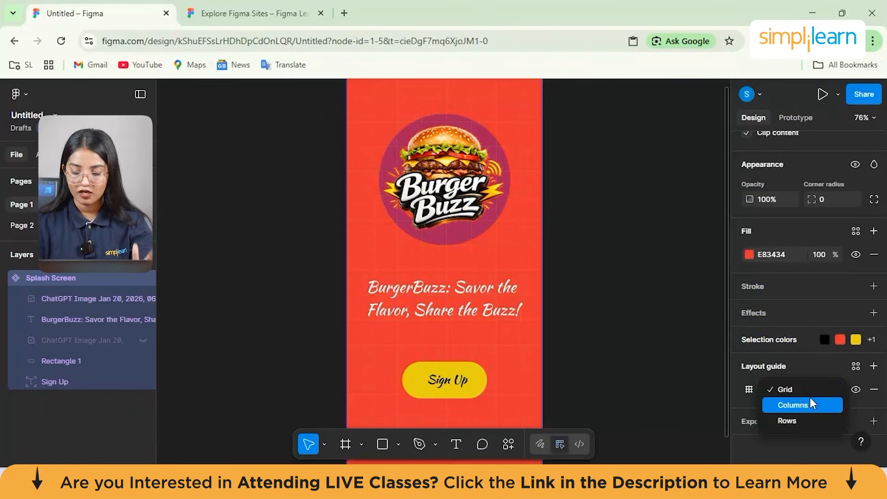
left_click(805, 401)
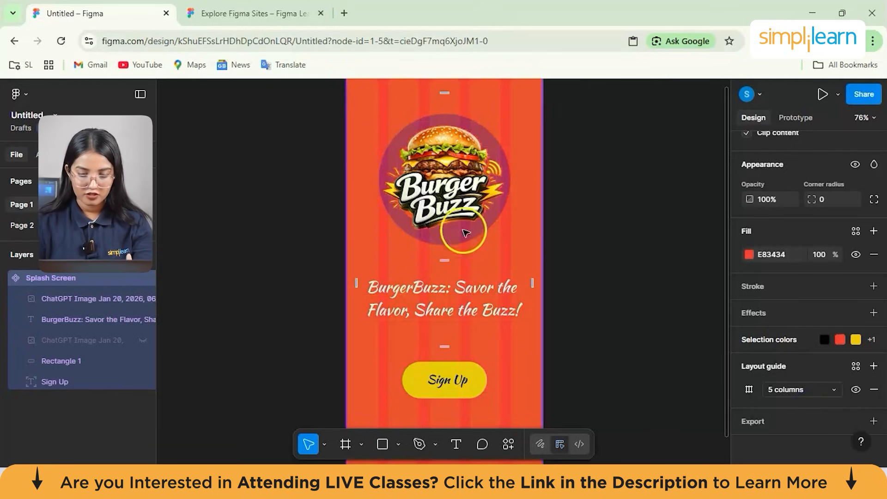
left_click(829, 388)
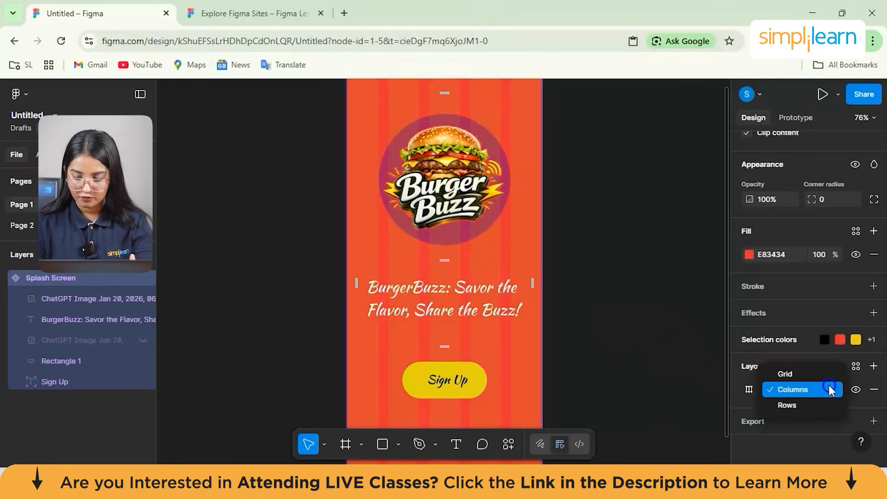
left_click(802, 407)
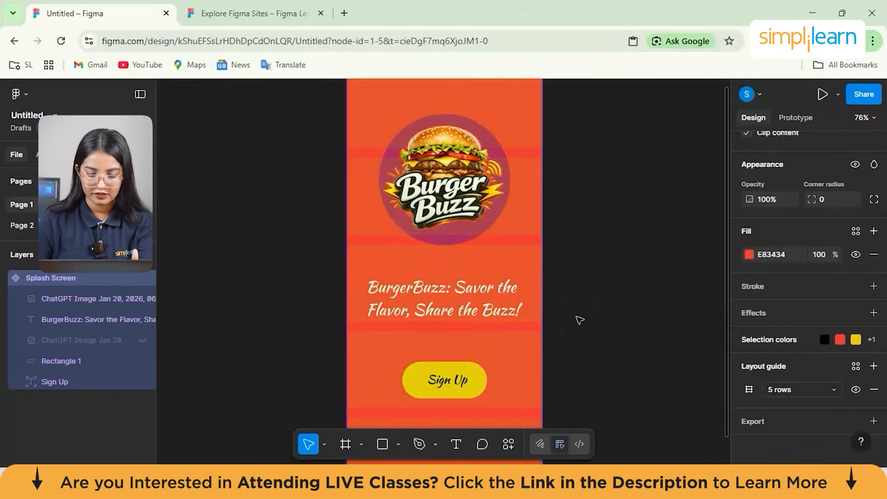
- Try to reposition the slogan text and the burger logo within the Splash Screen frame against the row guides
scroll(445, 294, "down", 1)
left_click(446, 291)
scroll(446, 291, "up", 1)
left_click(440, 286)
left_click(382, 310)
left_click(364, 314)
key("Escape")
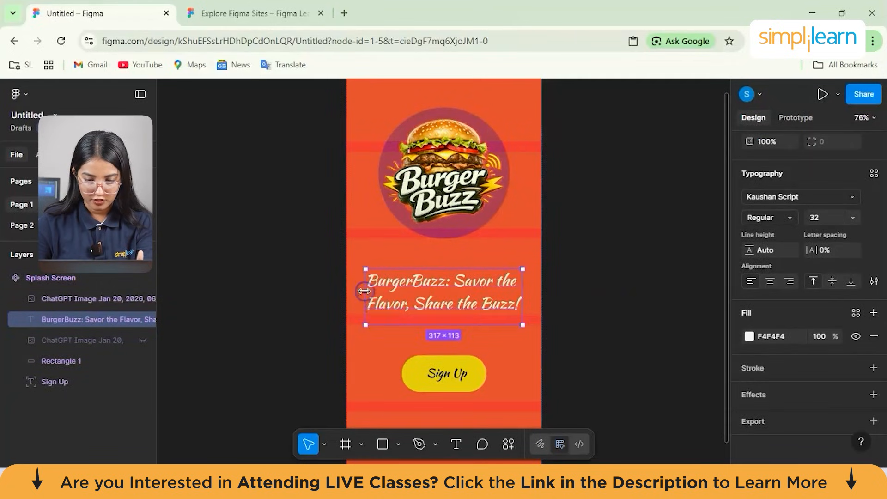
mouse_move(380, 287)
left_mouse_down()
mouse_move(380, 270)
mouse_move(380, 288)
left_mouse_up()
left_click(449, 157)
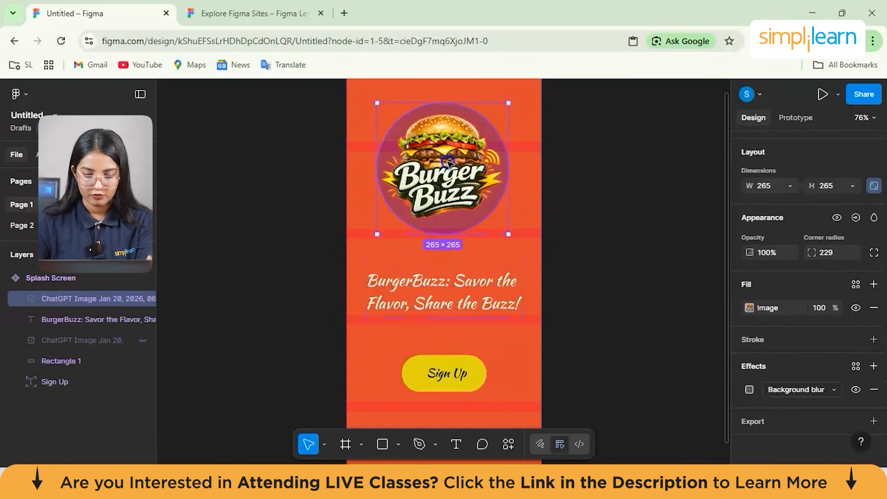
left_click_drag(449, 157, 441, 179)
scroll(606, 238, "down", 2)
left_click(604, 240)
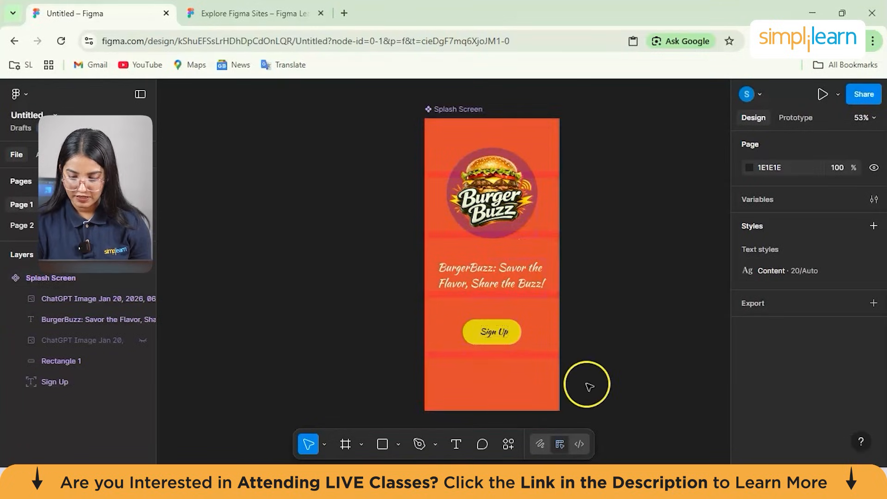
- Hide the rows layout guide on the Splash Screen frame
left_click(493, 274)
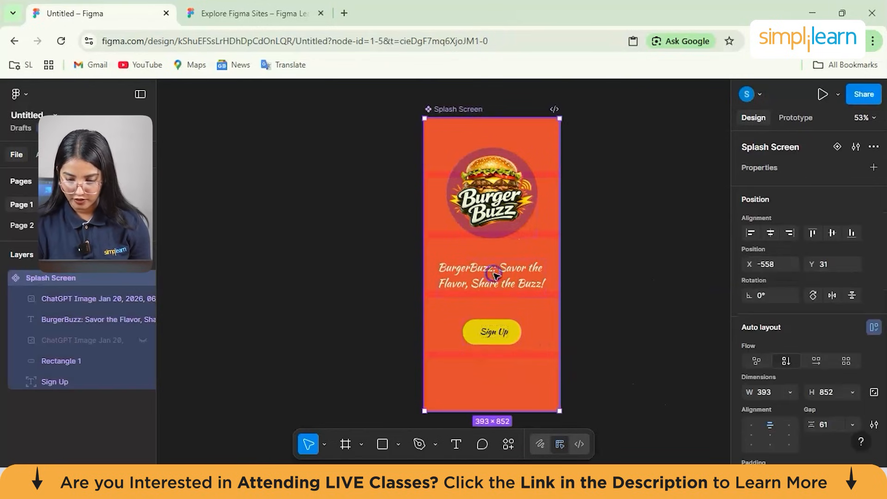
scroll(802, 382, "down", 5)
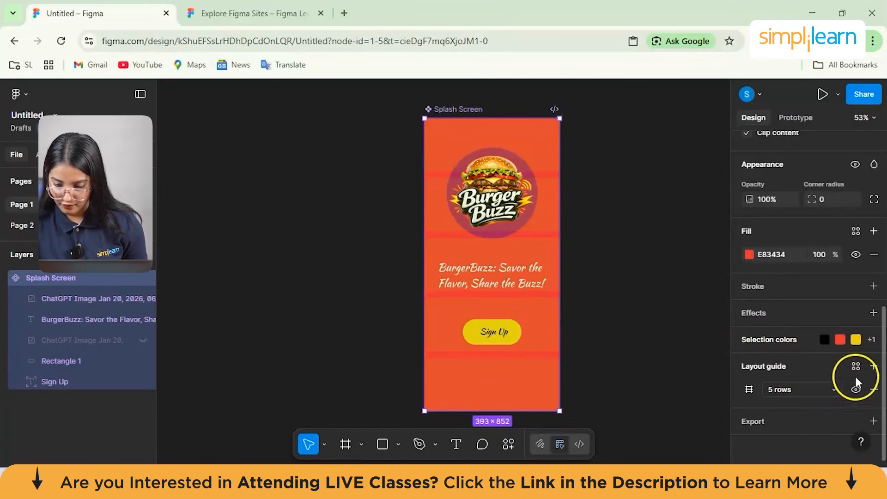
left_click(856, 391)
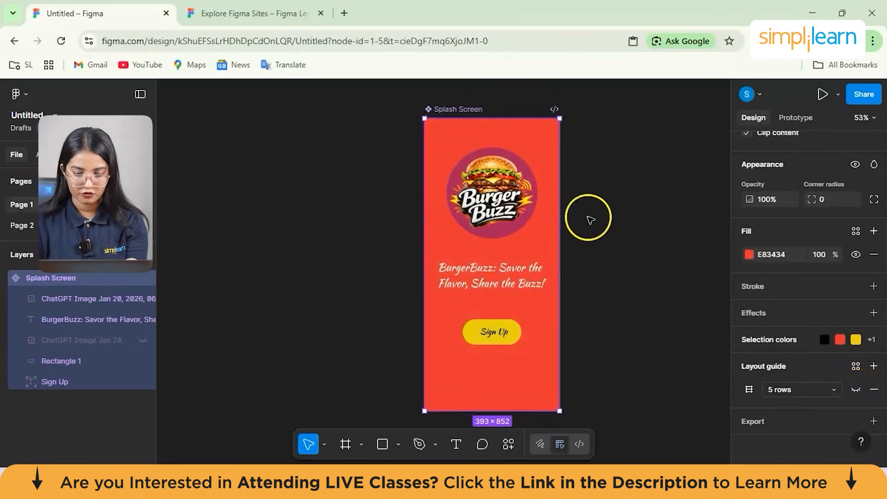
- Try to run the Splash Screen as a prototype, both in the default presentation mode and in the alternative preview mode
scroll(804, 247, "up", 5)
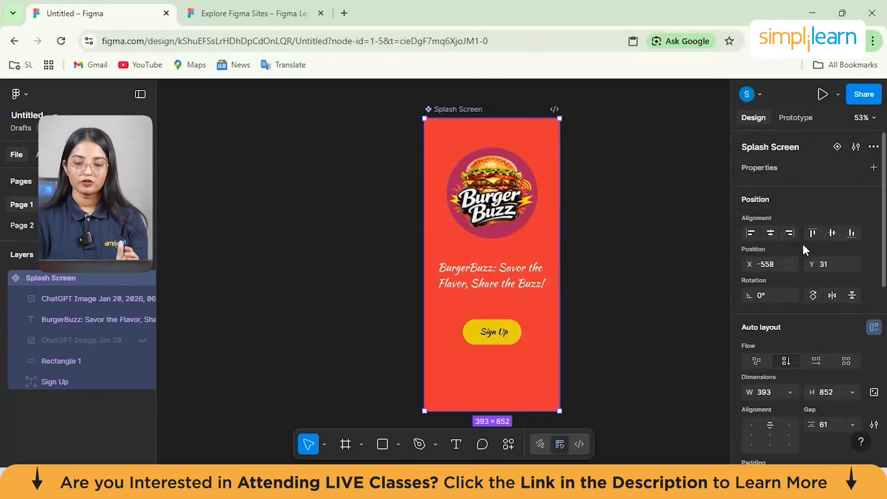
left_click(748, 236)
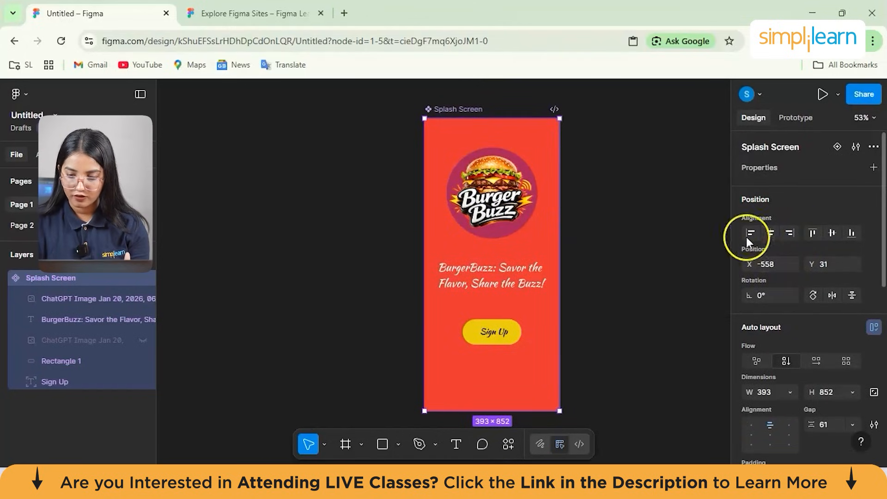
left_click(818, 92)
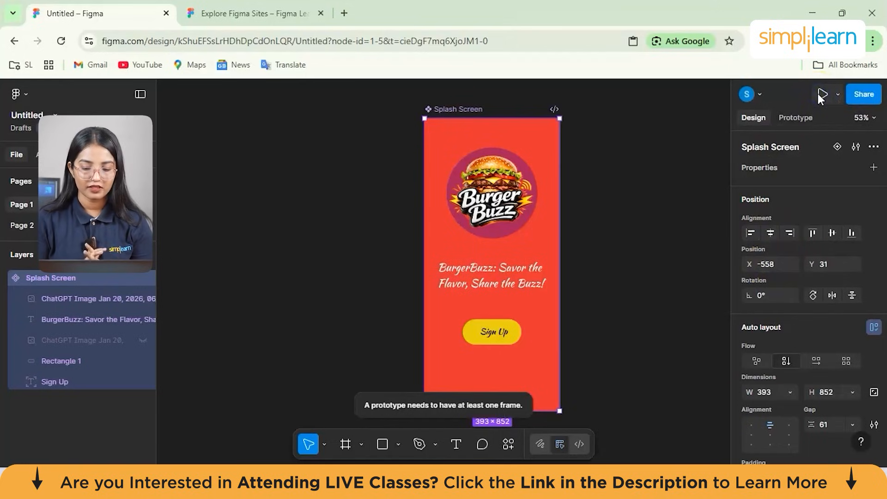
left_click(838, 94)
left_click(760, 130)
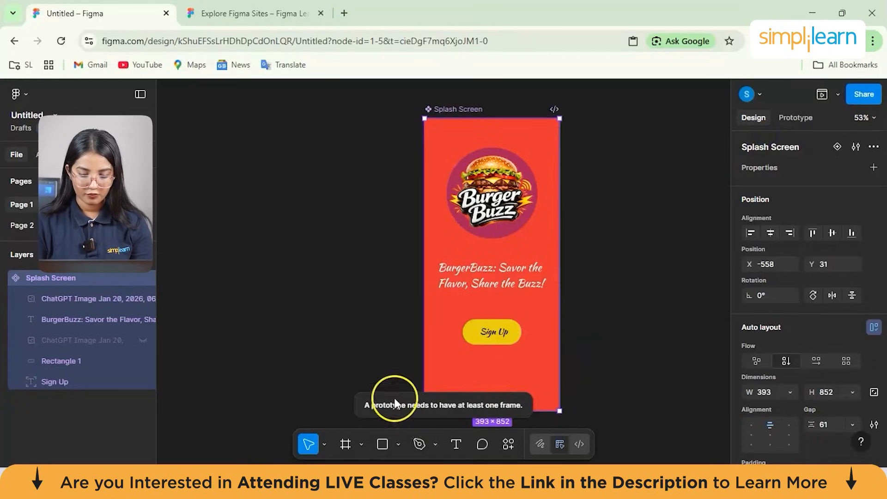
- Move the Splash Screen frame left on the canvas to about X -993, Y 10
left_click(400, 410)
left_click_drag(458, 364, 310, 359)
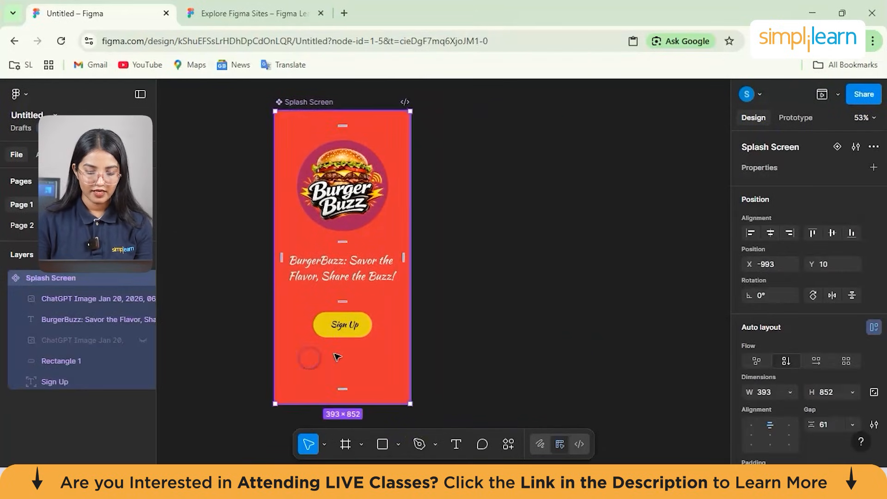
- Round the grey rectangle behind the Sign Up text with a corner radius of 100 and resize it to about 215 × 64
left_click(479, 334)
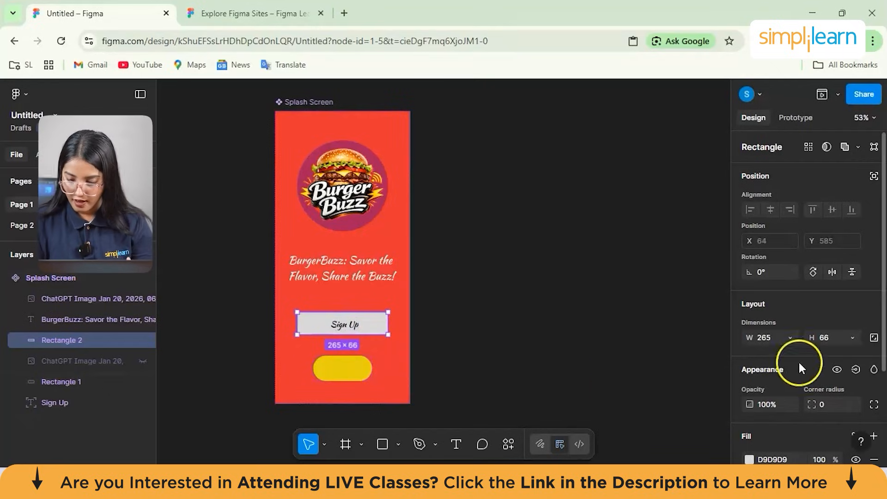
scroll(814, 365, "down", 3)
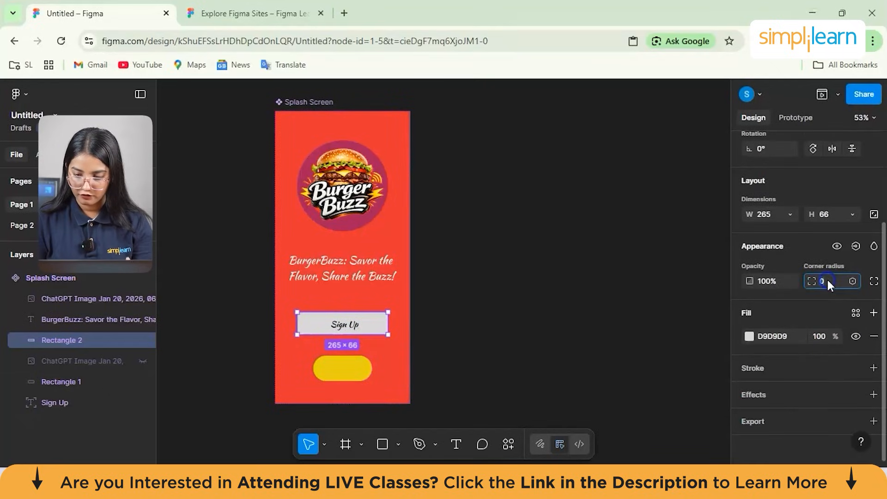
type("0")
key("Return")
left_click_drag(298, 335, 306, 334)
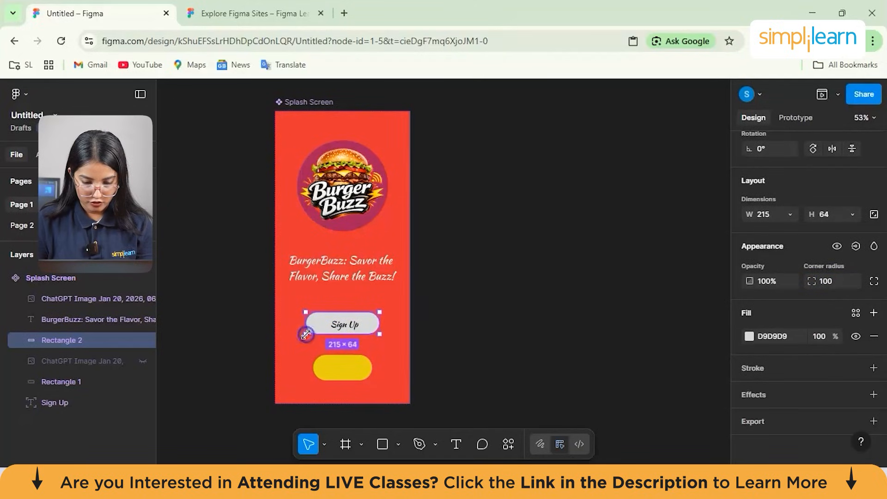
- Delete the old yellow button shape and change the fill of the new grey rounded rectangle to yellow-orange
left_click(332, 364)
key("Delete")
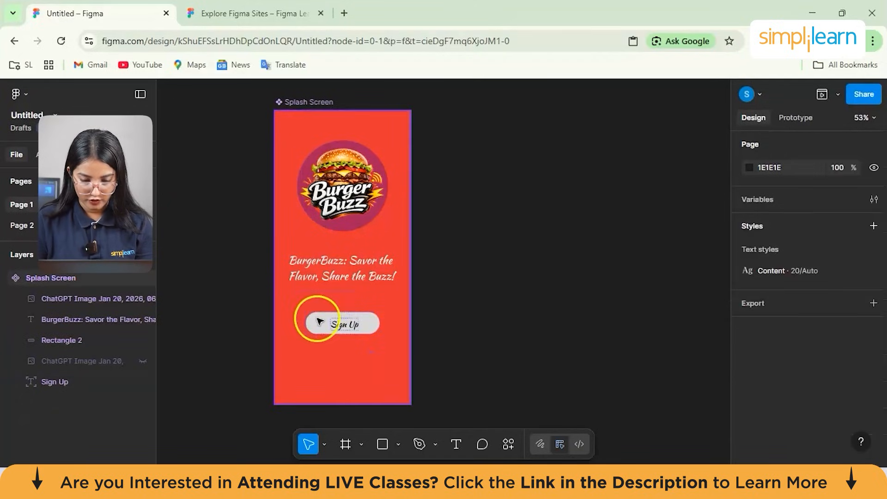
left_click(319, 321)
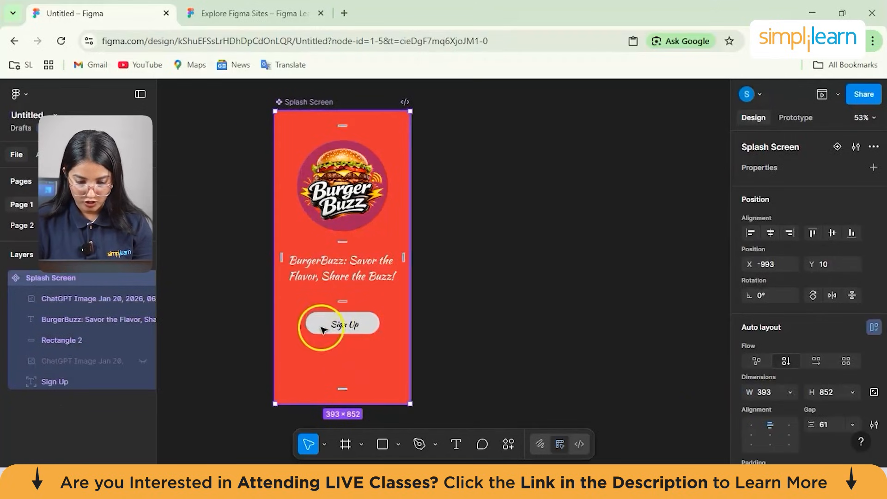
left_click(323, 330)
scroll(827, 386, "down", 2)
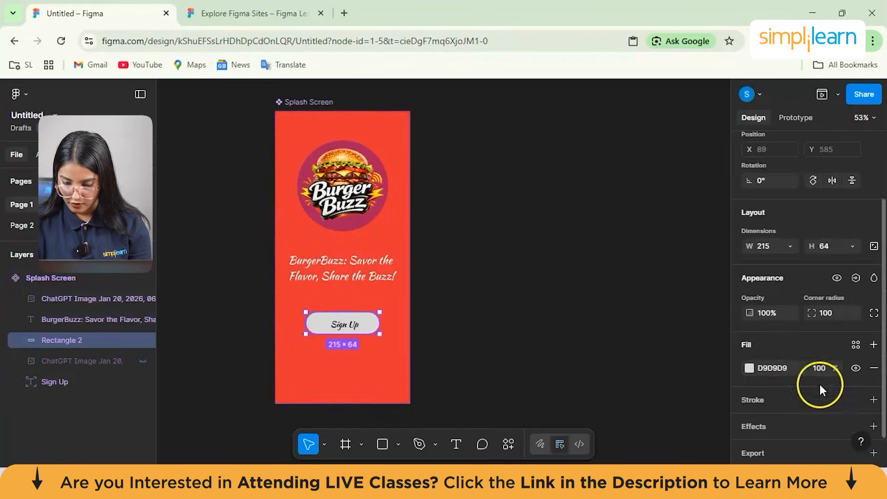
left_click(749, 367)
left_click_drag(615, 359, 637, 358)
left_click_drag(634, 358, 627, 363)
left_click(705, 218)
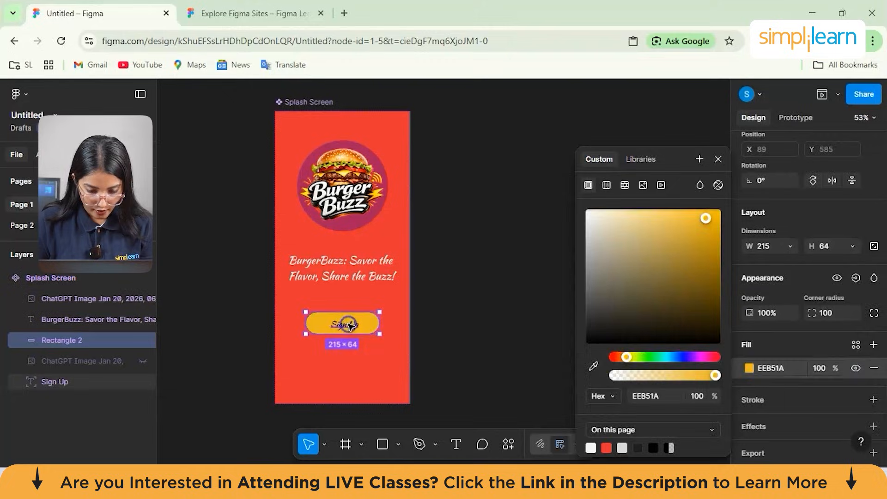
- Center the Sign Up text on the yellow-orange button, at about X 156, Y 599
left_click(348, 325)
left_click_drag(345, 326, 344, 323)
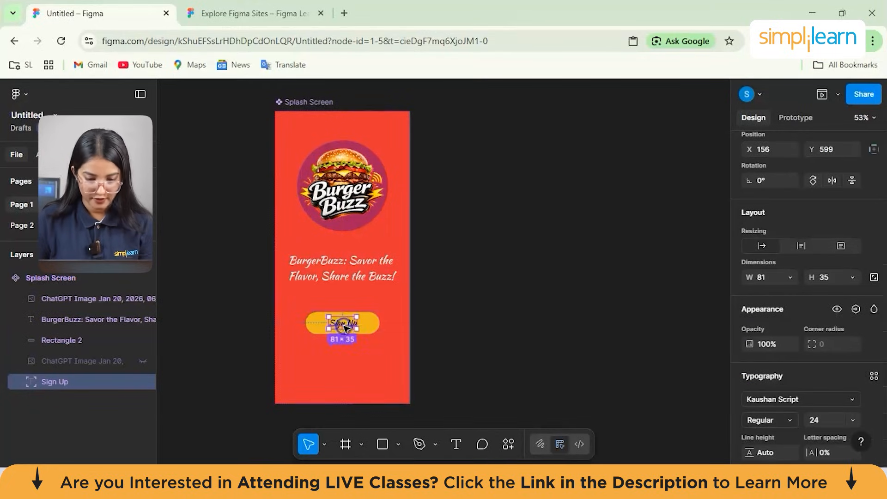
left_click(516, 348)
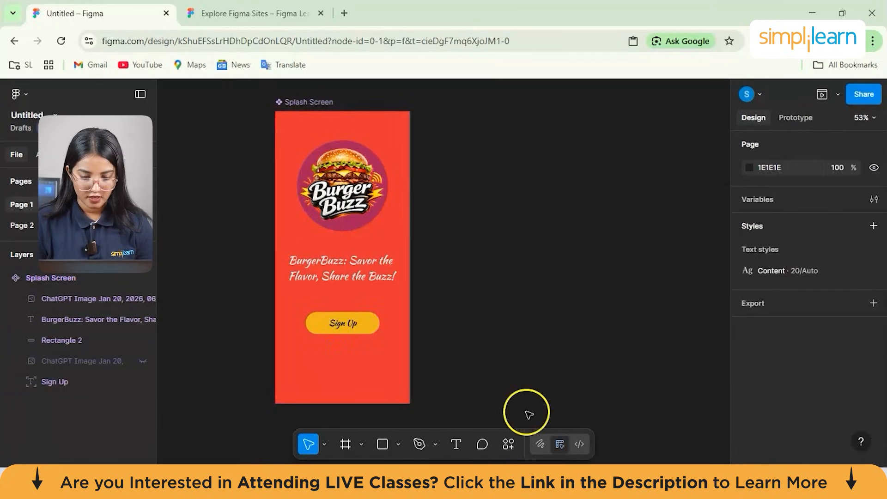
- Run the splash screen as a prototype and examine the logo, slogan and Sign Up button in the iPhone 16 preview
left_click(822, 95)
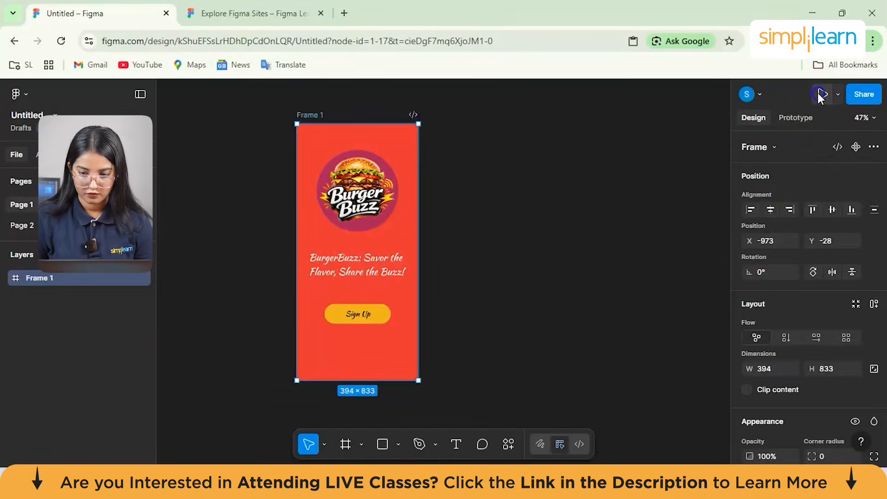
left_click(818, 94)
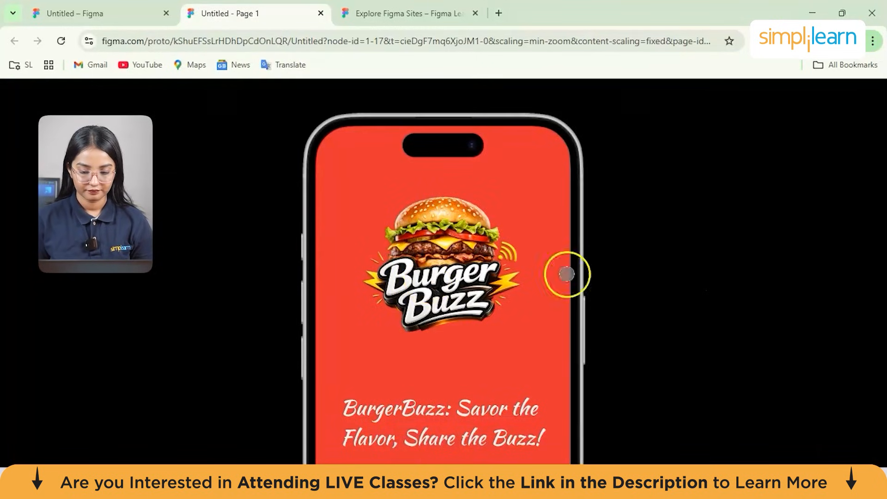
scroll(653, 273, "down", 3)
scroll(653, 273, "up", 3)
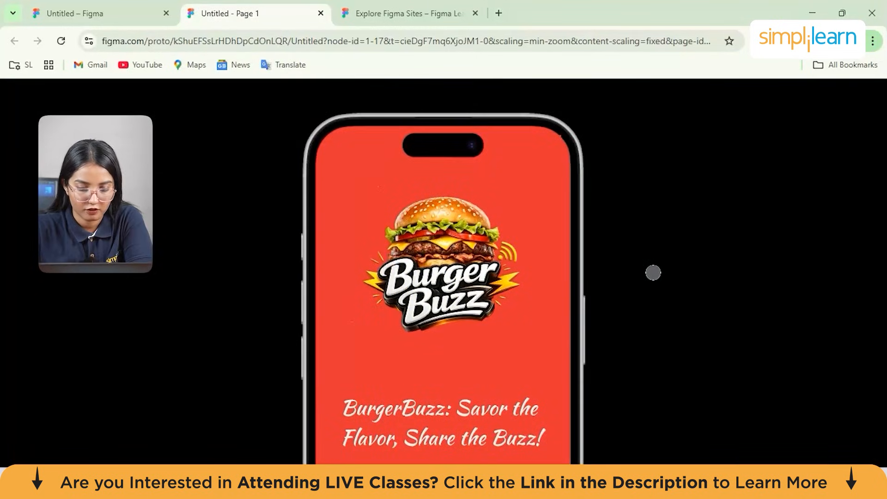
scroll(654, 273, "down", 1)
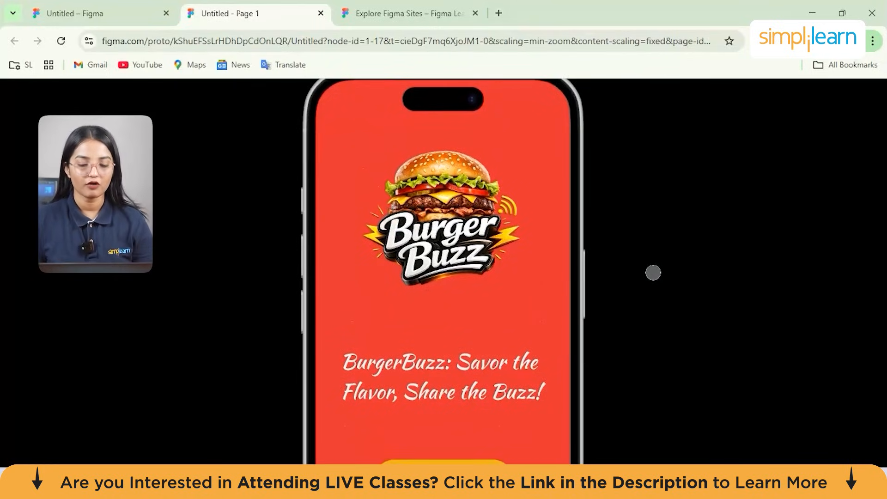
scroll(653, 273, "down", 4)
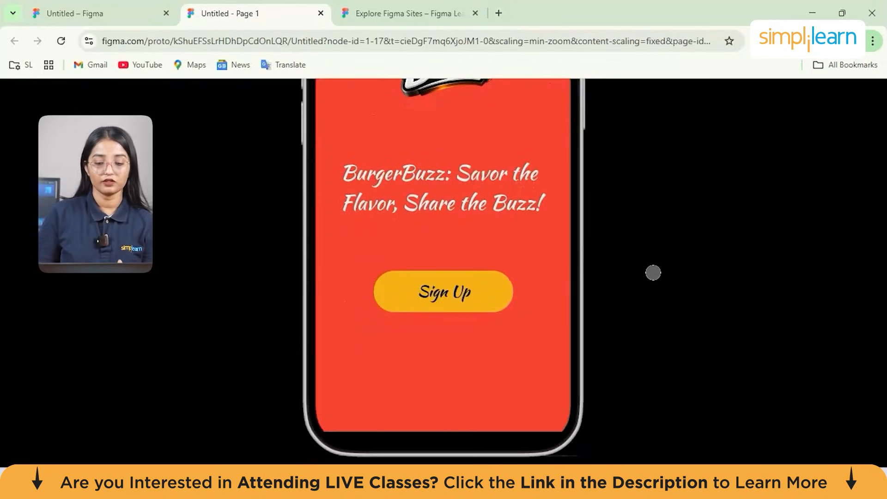
scroll(653, 273, "up", 3)
scroll(653, 271, "down", 2)
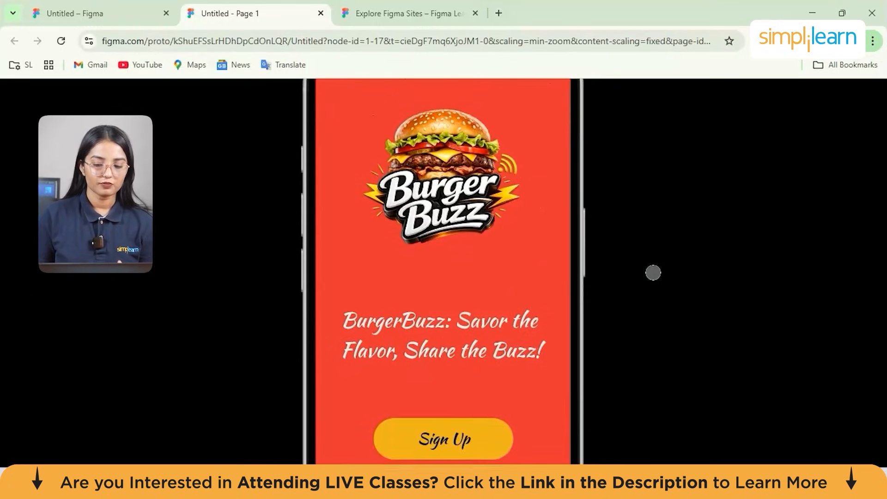
left_click(295, 321)
left_click(455, 387)
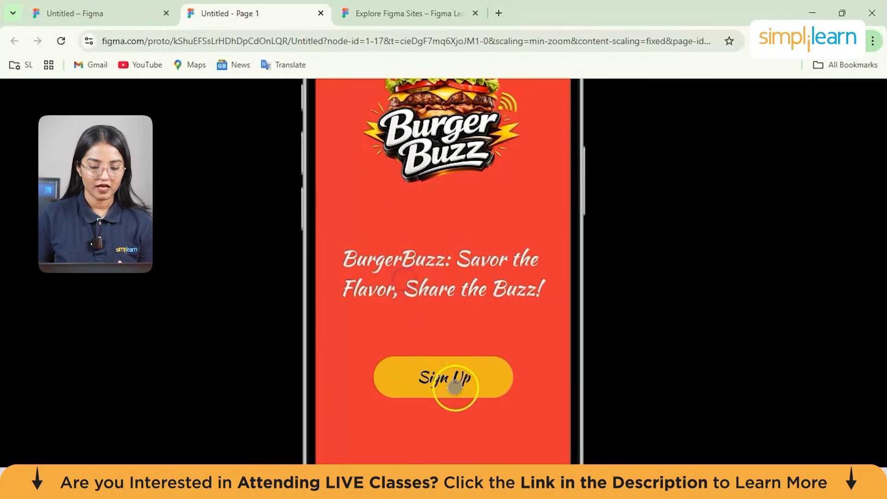
left_click_drag(443, 232, 443, 180)
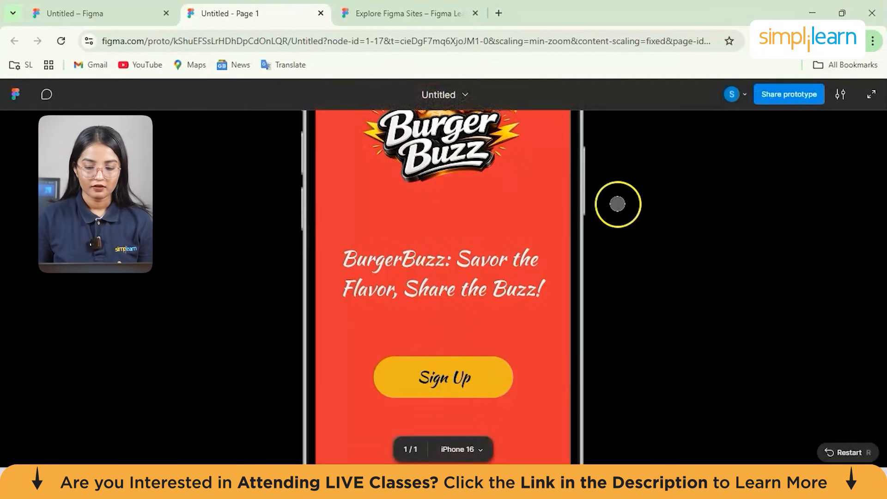
- Look through the device models available for the prototype preview without changing the iPhone 16 selection
left_click(479, 448)
scroll(528, 226, "down", 1)
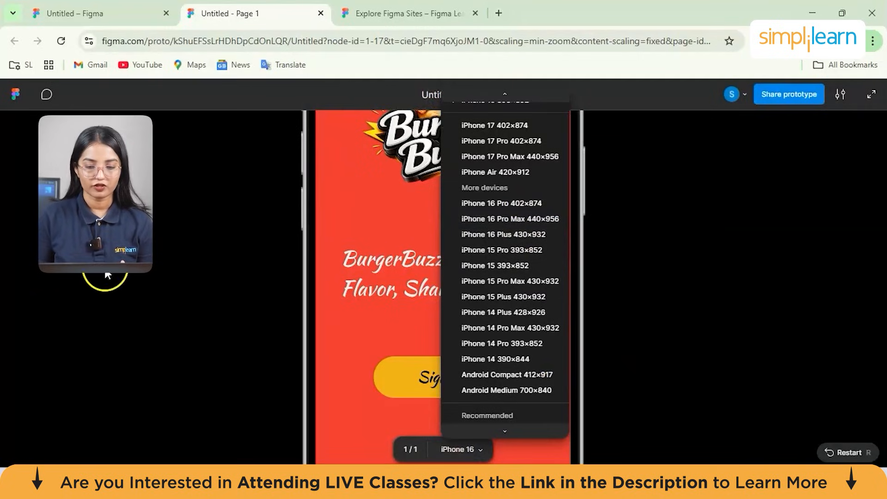
left_click(152, 279)
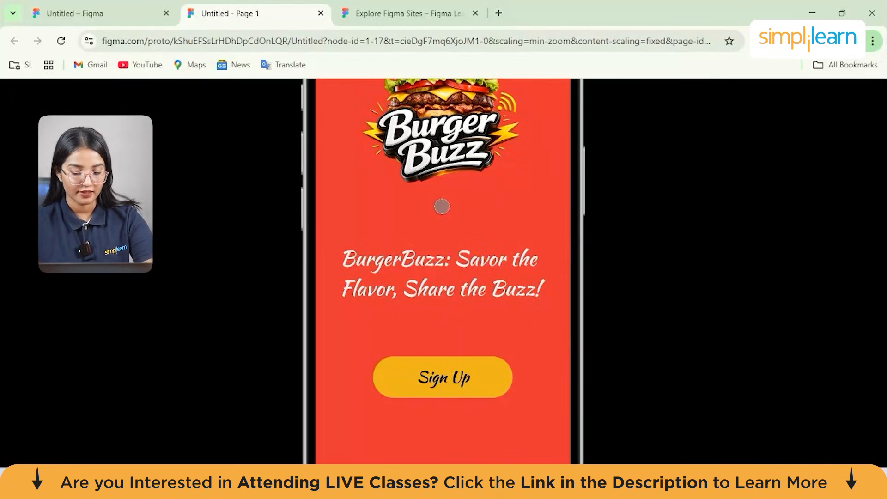
- Switch back to the design file and rename the outer frame around the splash screen as "Splash screen"
left_click(105, 6)
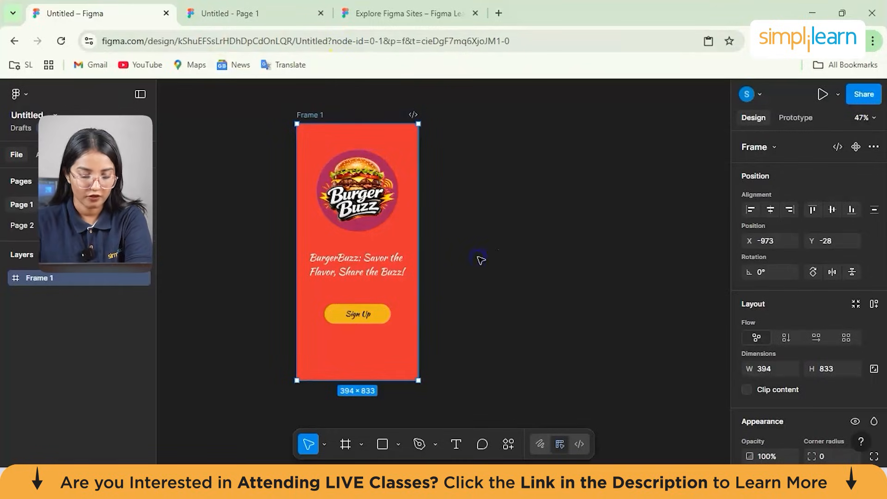
left_click(422, 239)
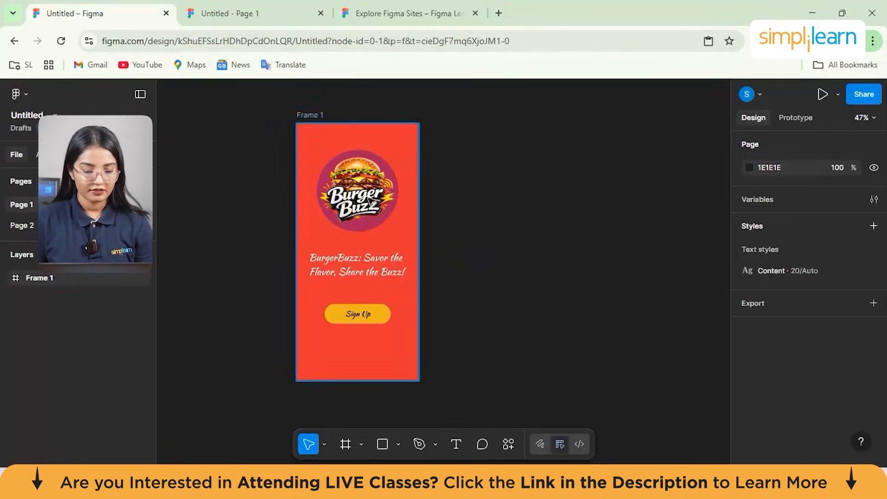
left_click(372, 201)
double_click(409, 140)
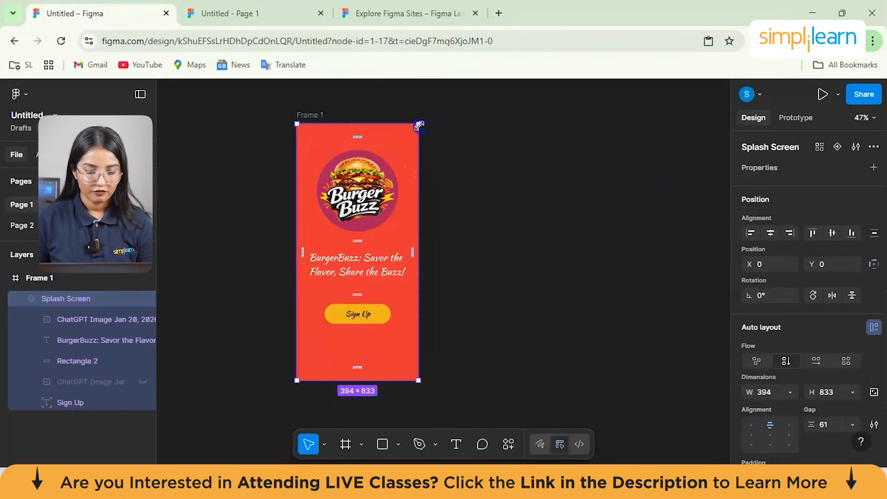
double_click(319, 115)
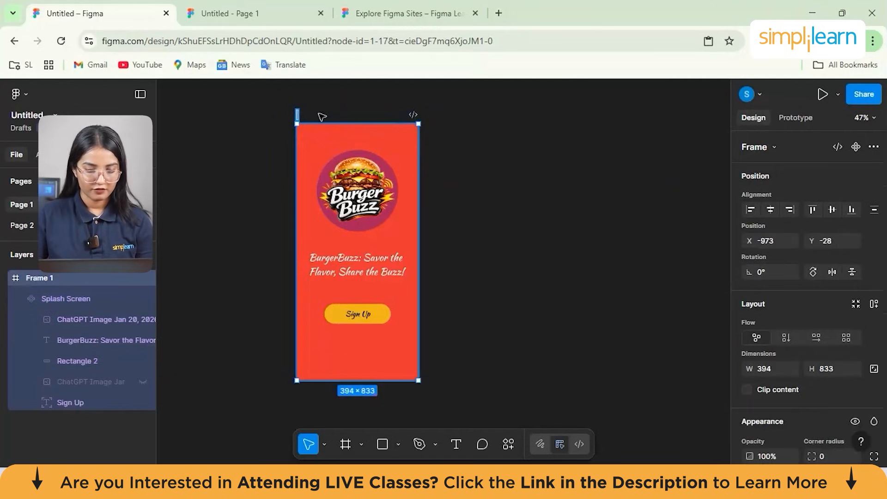
type("Splash S")
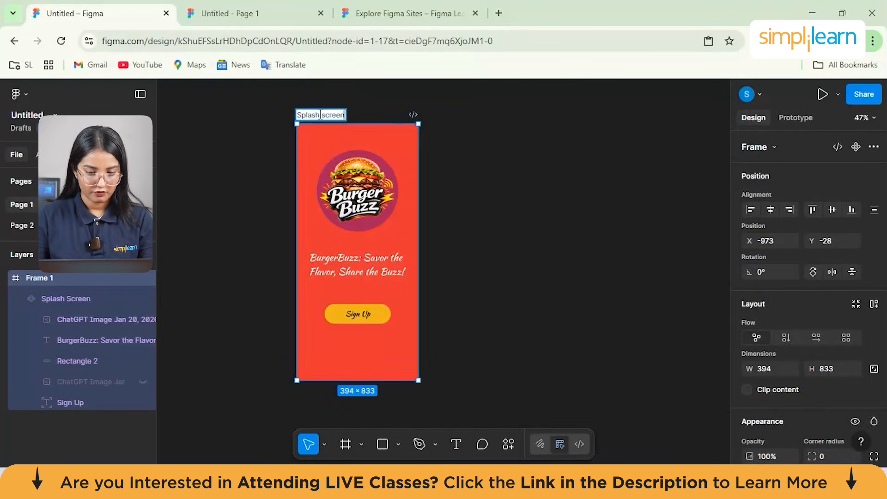
left_click(513, 202)
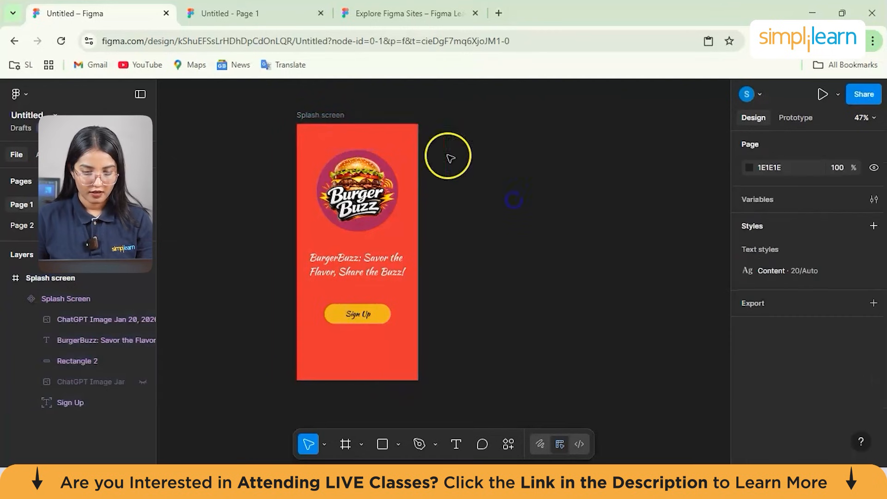
- Copy the Splash Screen component and place the pasted copy beside the original, at about X -546, Y -13
left_click(398, 140)
right_click(399, 140)
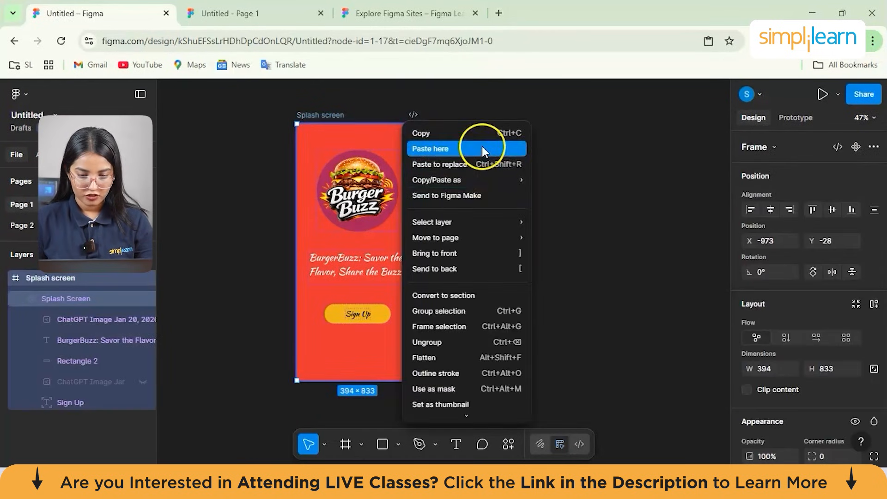
mouse_move(507, 184)
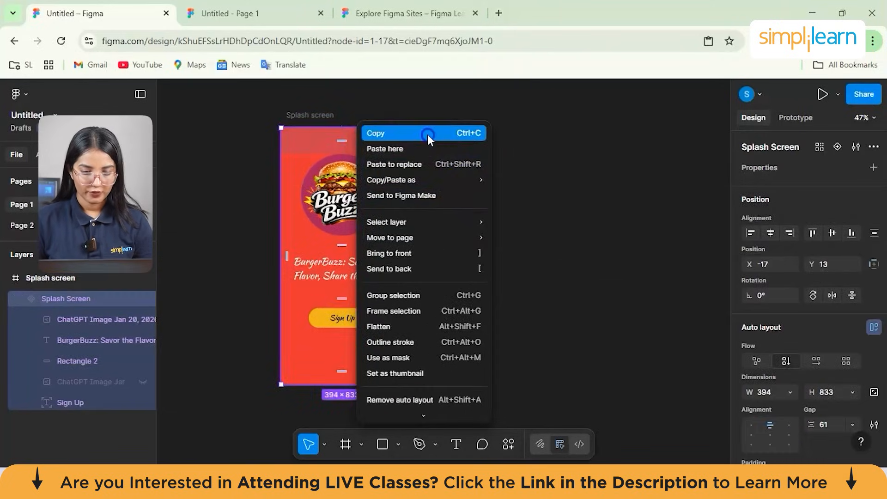
left_click(428, 134)
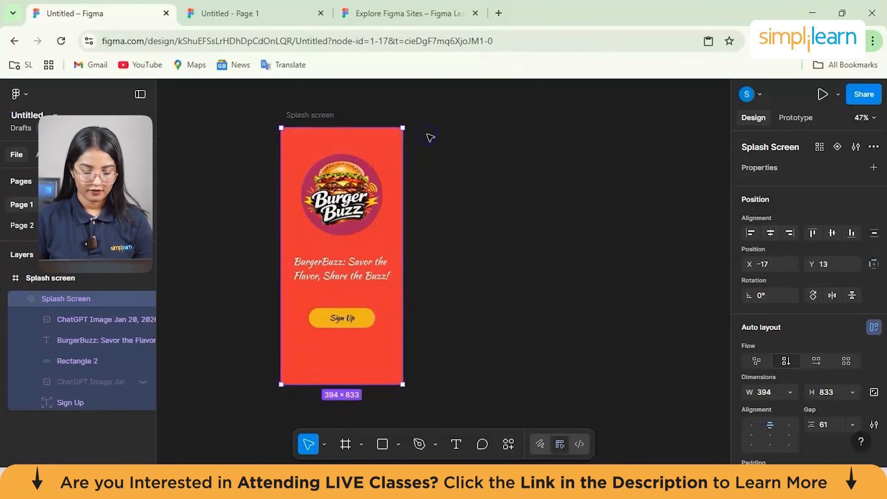
key("ctrl+v")
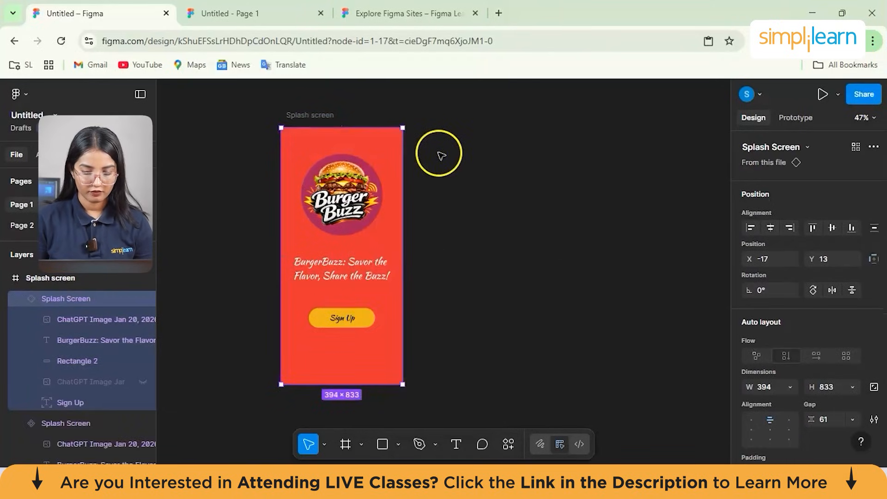
right_click(439, 151)
left_click(492, 164)
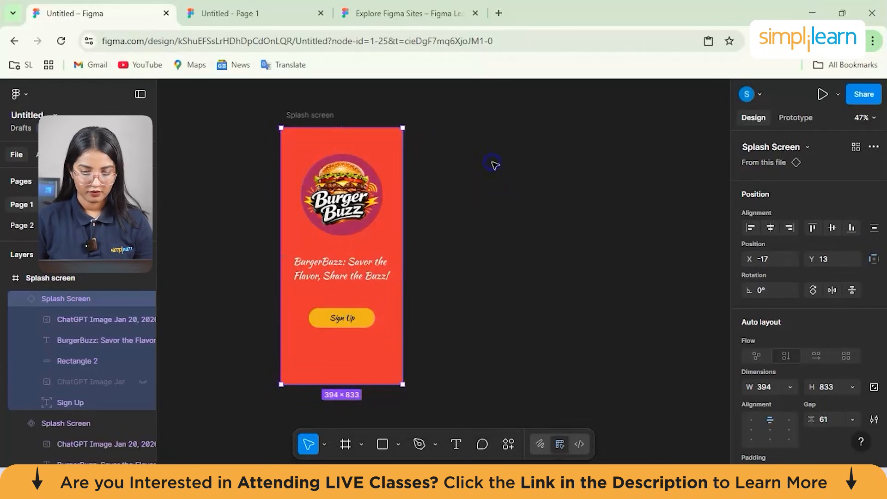
left_click_drag(507, 185, 445, 152)
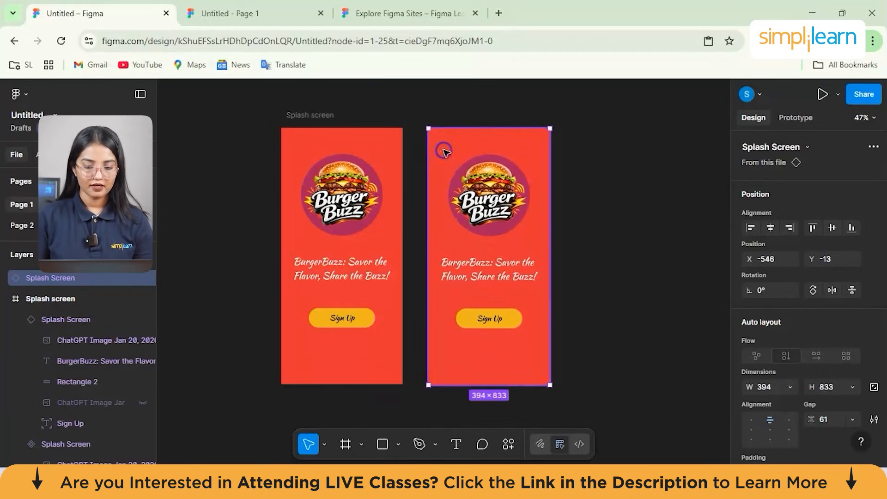
- Add auto layout around the copied Splash Screen instance so that it sits in its own frame
double_click(486, 178)
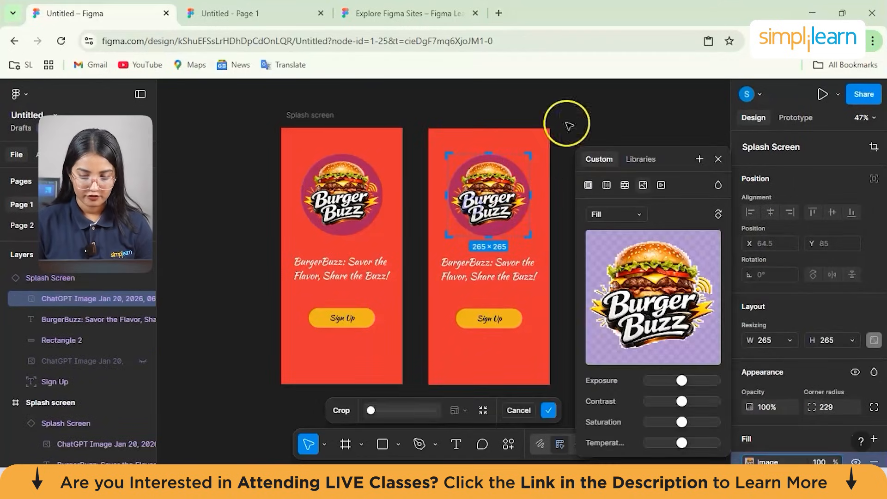
left_click(718, 159)
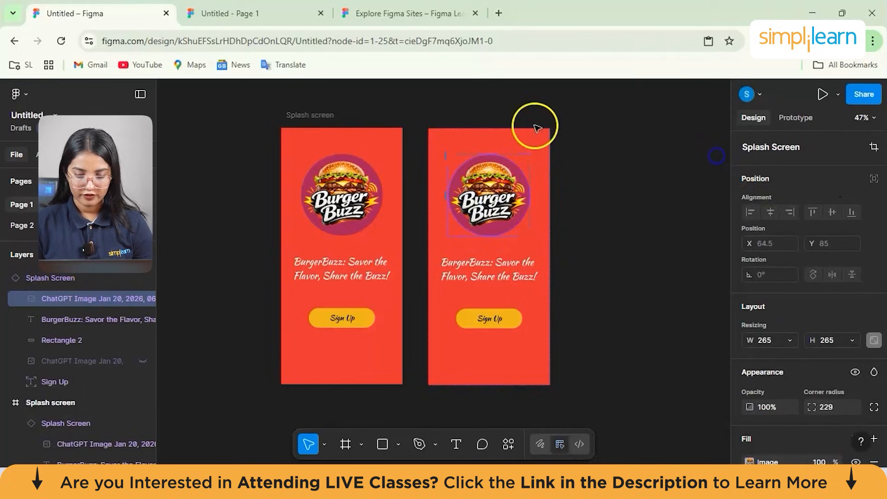
left_click(527, 150)
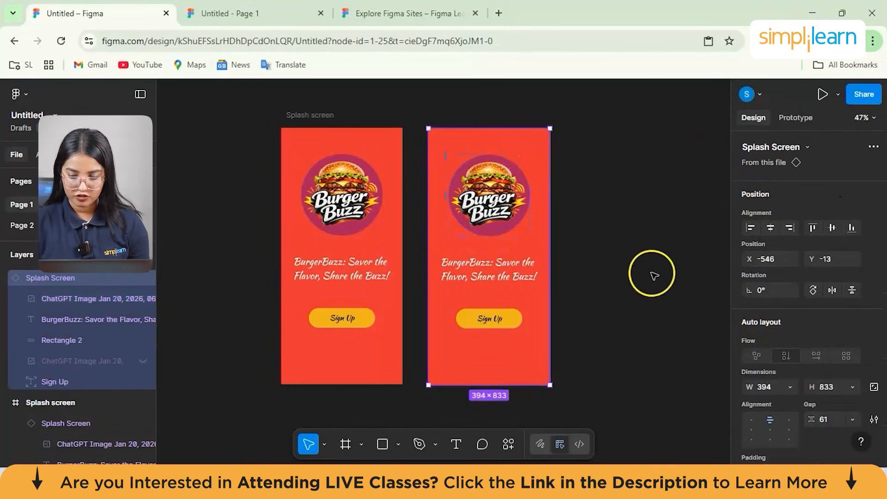
right_click(534, 155)
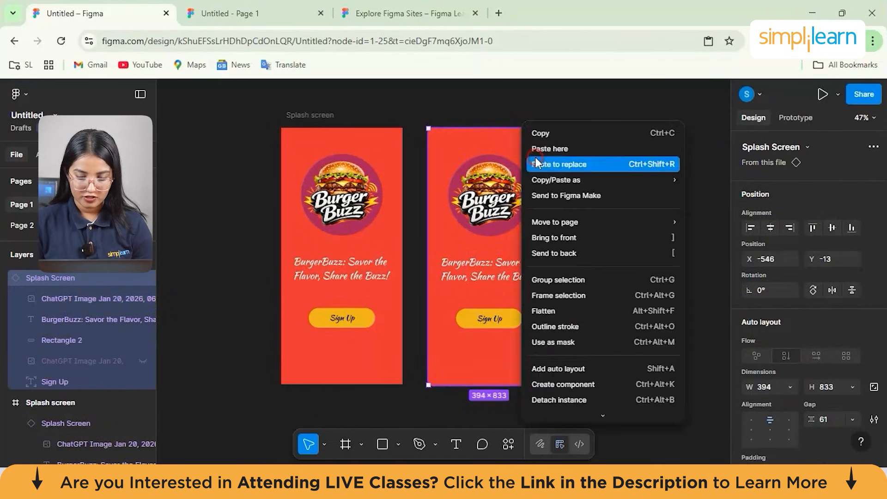
scroll(573, 304, "down", 3)
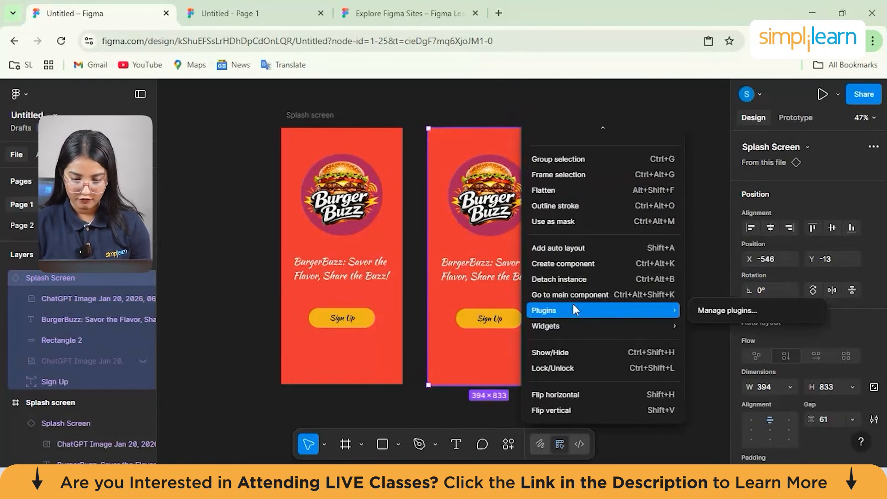
scroll(592, 255, "up", 3)
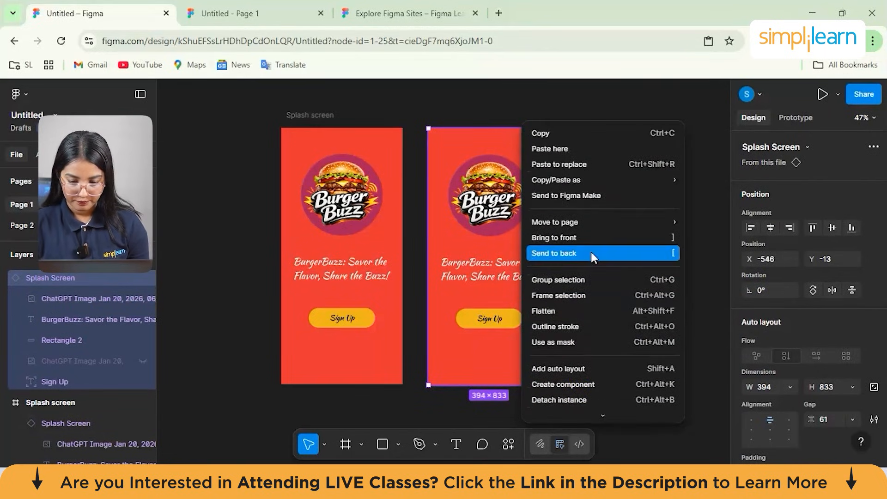
scroll(592, 252, "down", 1)
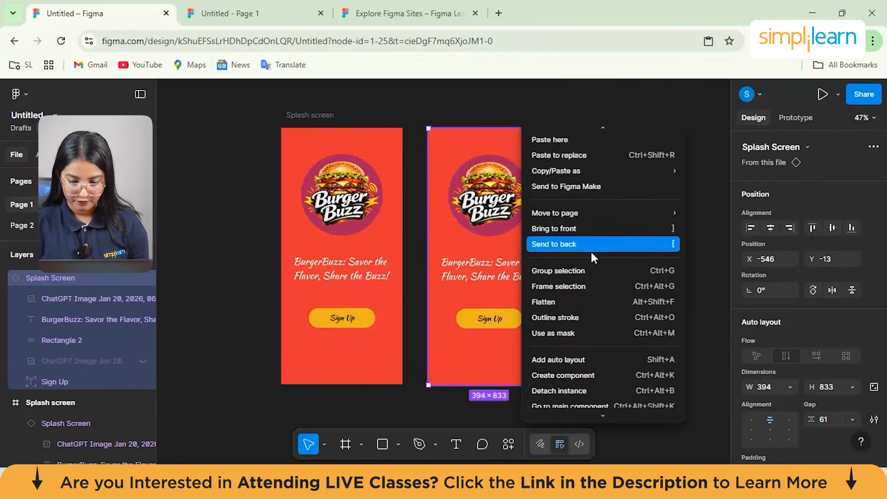
left_click(583, 355)
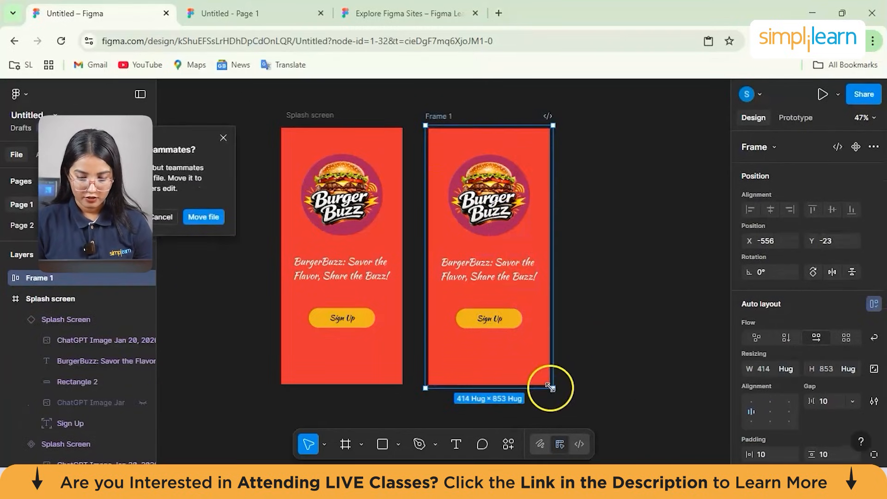
- Enlarge the auto layout frame around the copy, and try enlarging the instance inside it to about 668 × 788
left_click_drag(553, 388, 564, 404)
left_click_drag(590, 264, 630, 259)
left_click(535, 319)
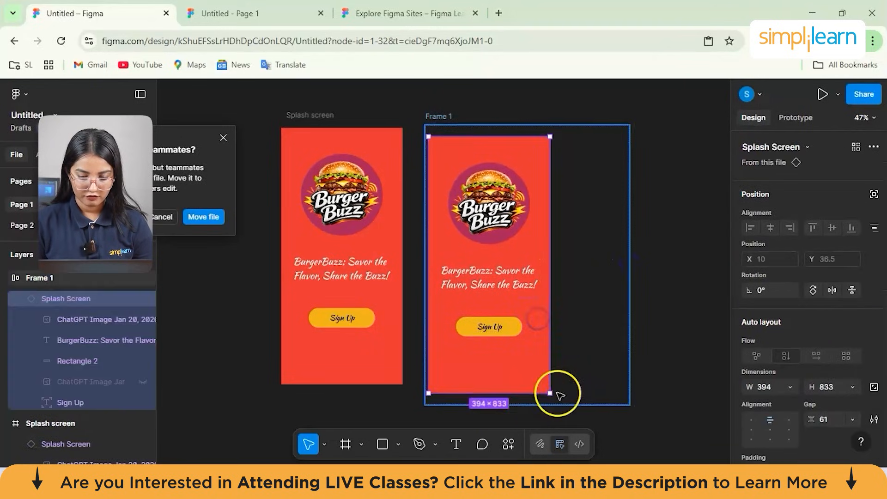
left_click_drag(550, 394, 592, 386)
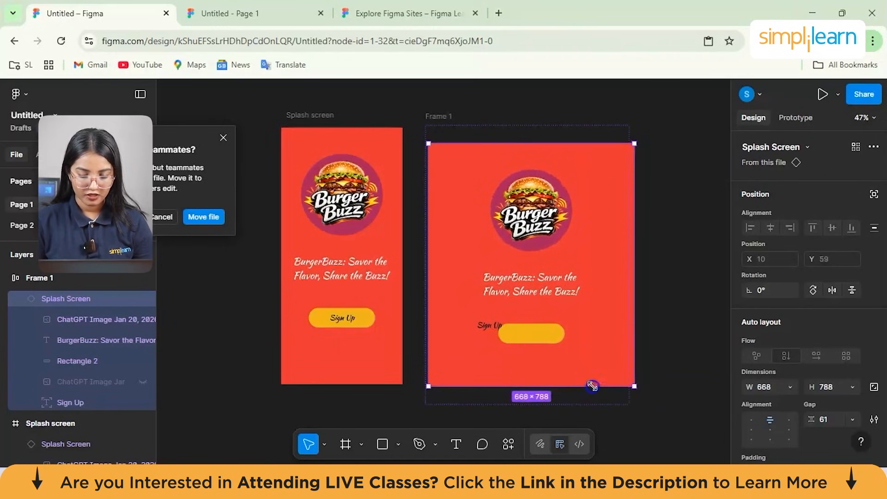
key("ctrl+z")
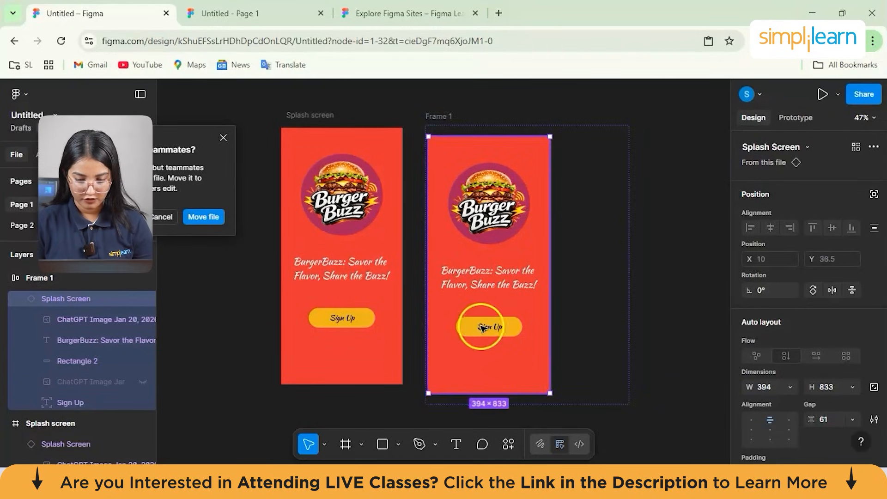
- Enlarge the Splash Screen copy to about 782 × 826 and try to select and move its Sign Up text
left_click_drag(550, 393, 632, 386)
mouse_move(511, 316)
left_mouse_down()
mouse_move(547, 321)
mouse_move(527, 313)
mouse_move(511, 320)
left_mouse_up()
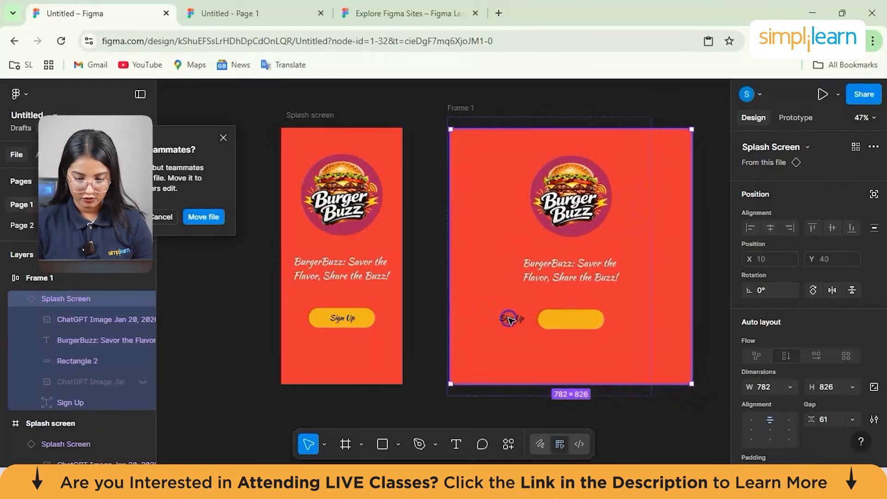
double_click(510, 319)
left_click(520, 321)
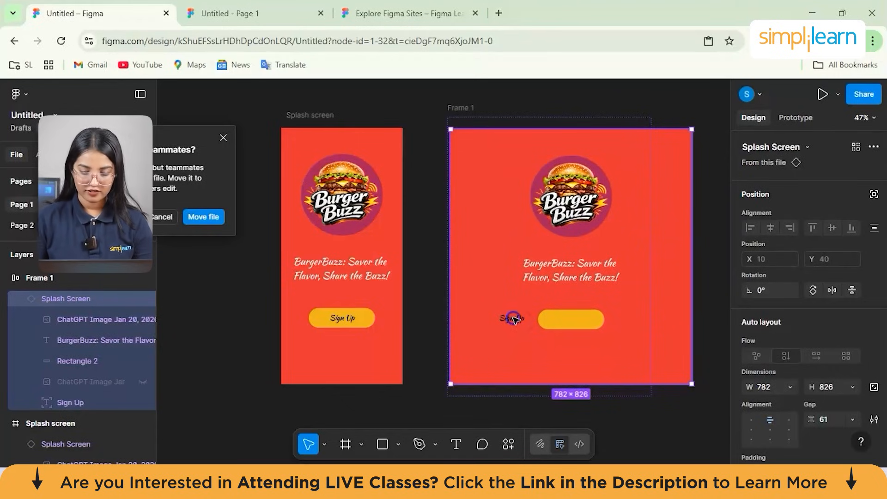
double_click(514, 319)
left_click(514, 319)
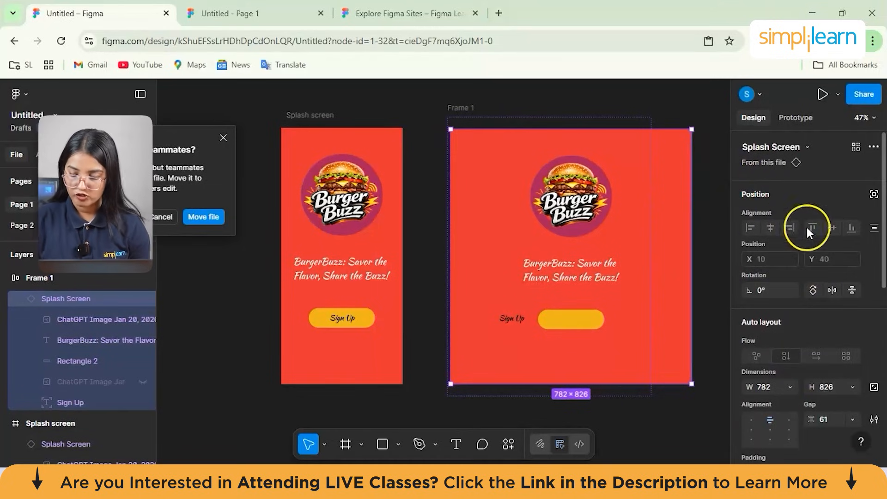
- Try changing the copy's auto layout flow and horizontal centre alignment, and try to shift its logo
scroll(793, 282, "down", 3)
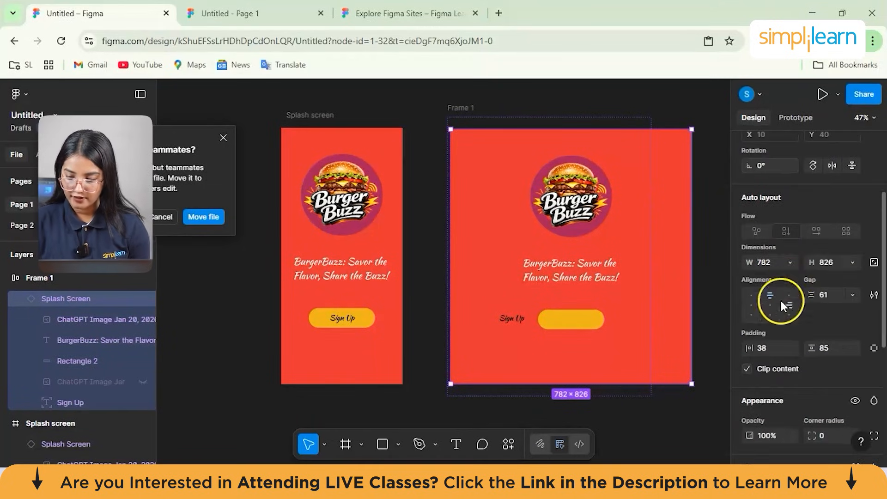
left_click(757, 231)
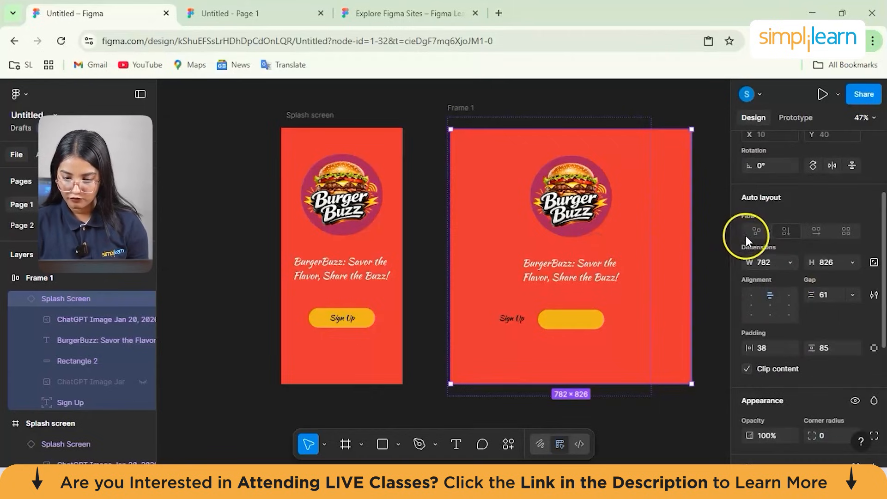
scroll(759, 225, "up", 3)
left_click(780, 179)
scroll(776, 198, "up", 2)
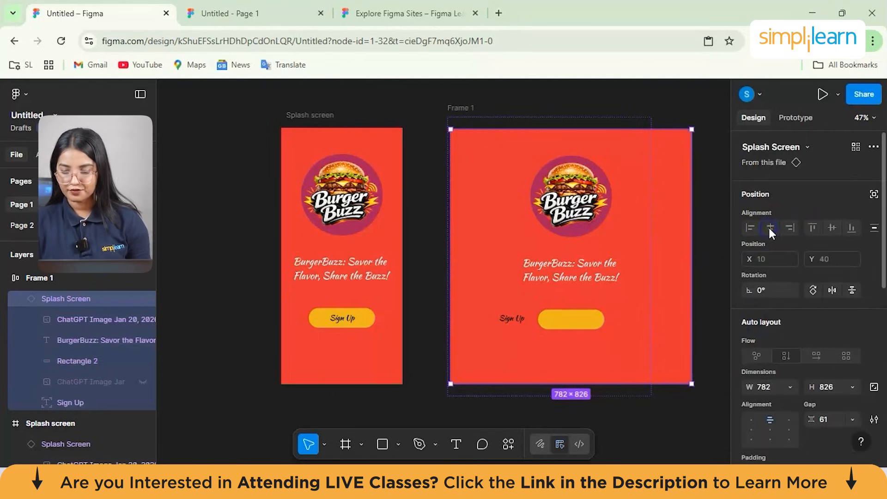
left_click_drag(588, 187, 565, 184)
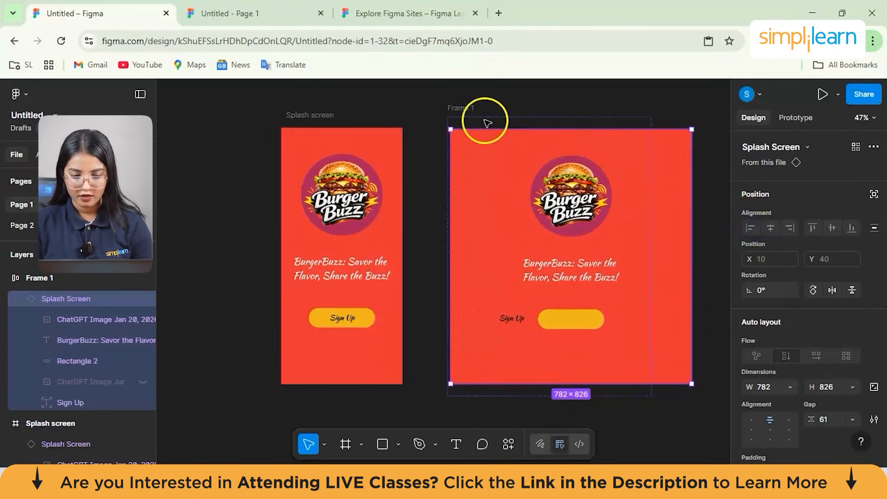
- Try resizing the original Splash Screen component, including down to about 197 × 512, and undo the size changes
left_click(384, 139)
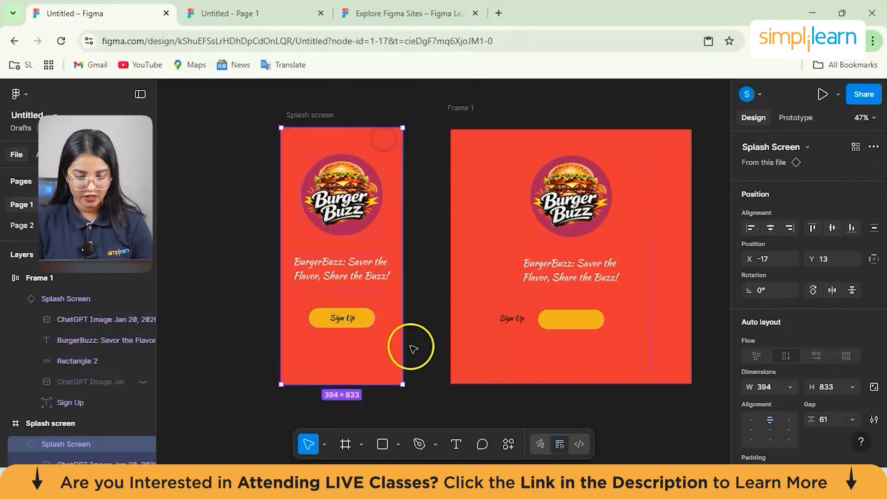
left_click_drag(403, 384, 550, 252)
key("ctrl+z")
left_click(378, 143)
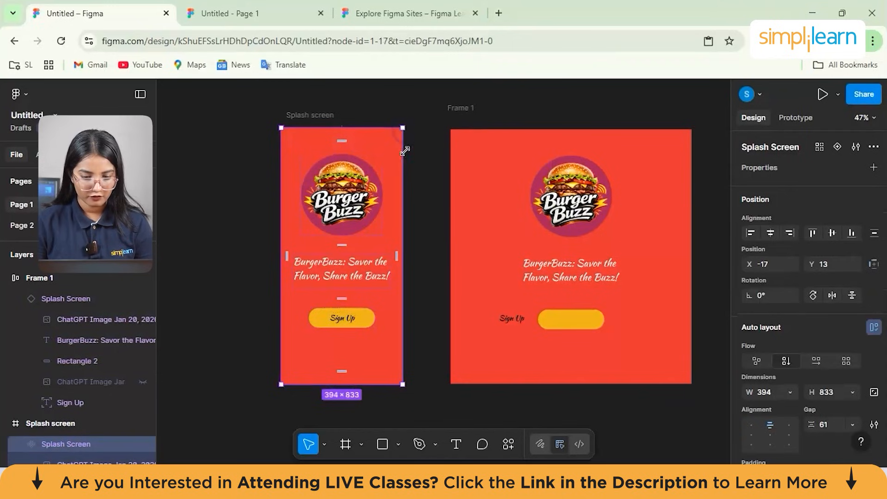
left_click_drag(402, 128, 342, 226)
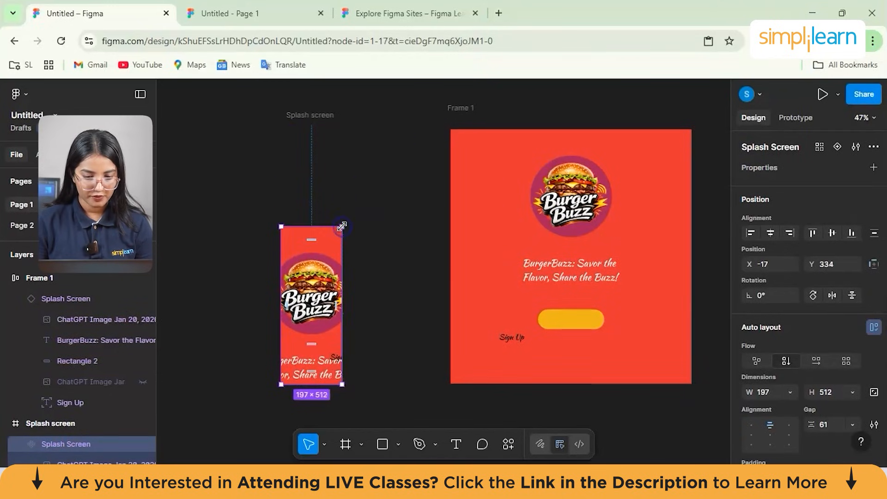
key("ctrl+z")
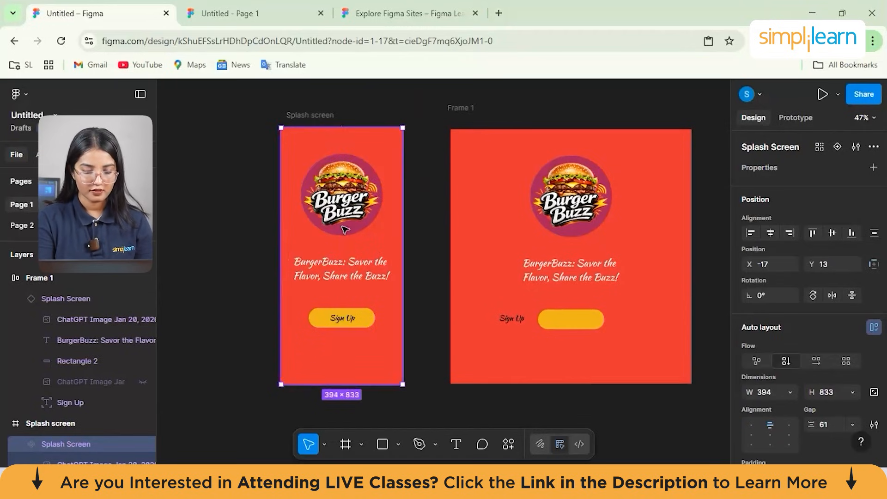
- Resize the Splash Screen copy to about 414 × 840
left_click(508, 210)
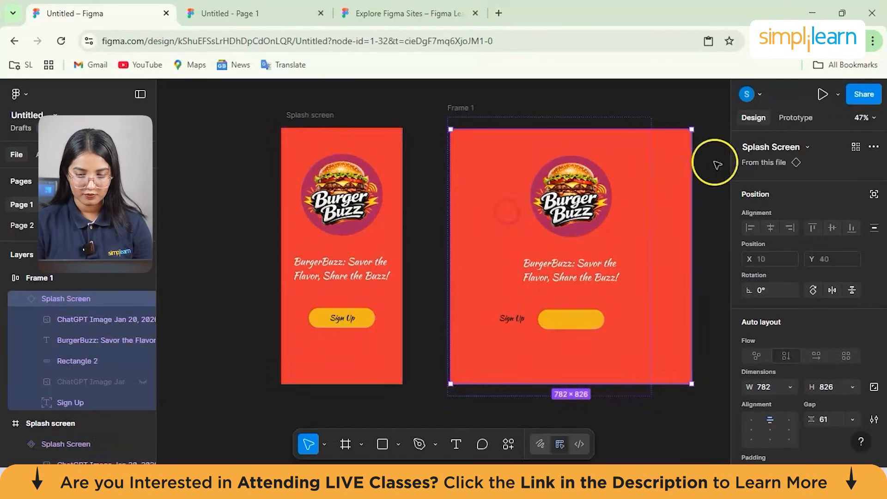
left_click_drag(676, 135, 621, 128)
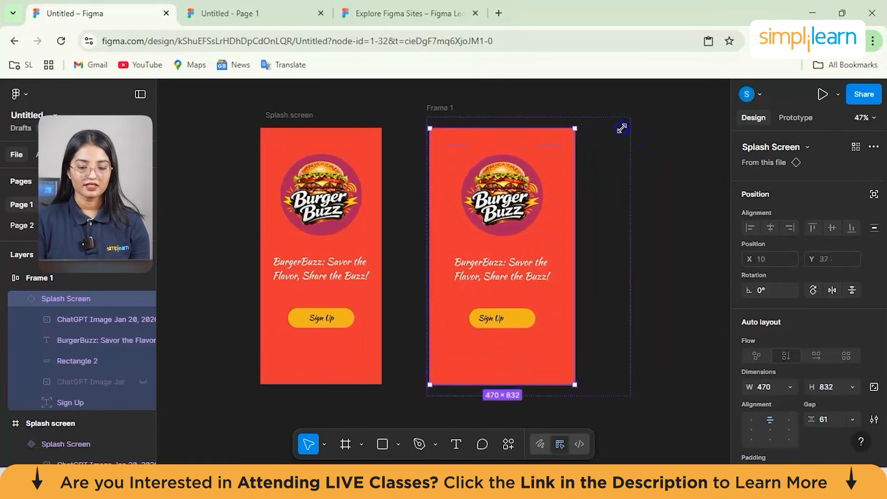
left_click_drag(612, 127, 615, 128)
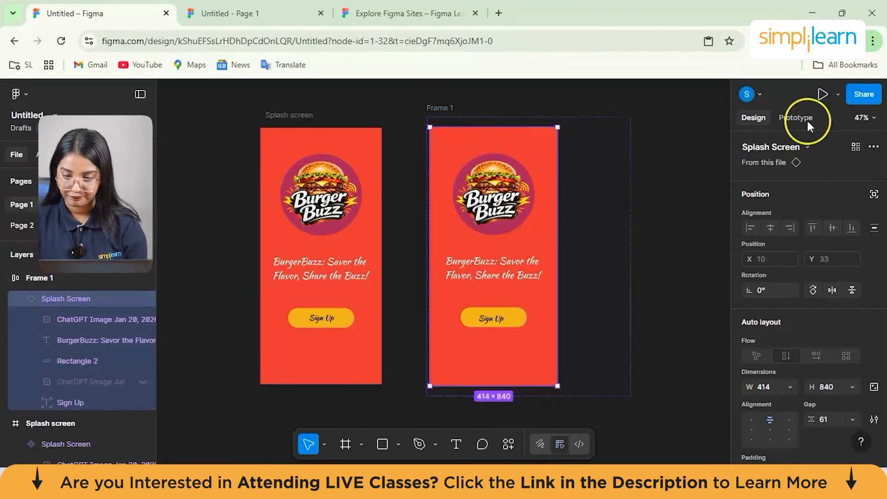
- Hide the Burger Buzz logo image in the Splash Screen copy
scroll(763, 351, "down", 5)
left_click(493, 194)
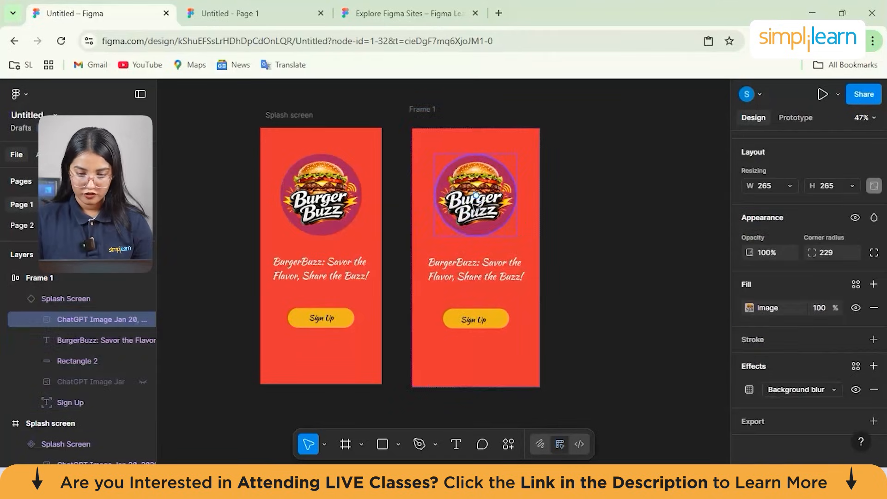
key("ctrl+shift+h")
left_click(476, 224)
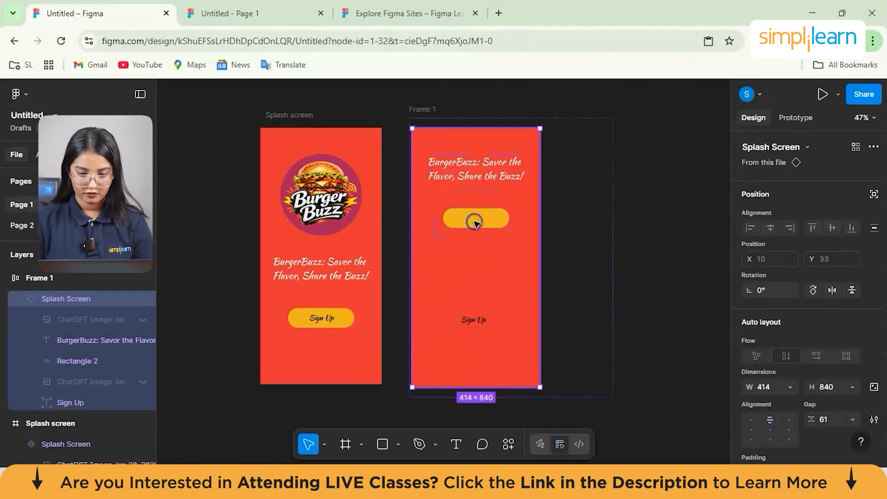
- Select the slogan text in the Splash Screen copy and go to its main component
double_click(451, 177)
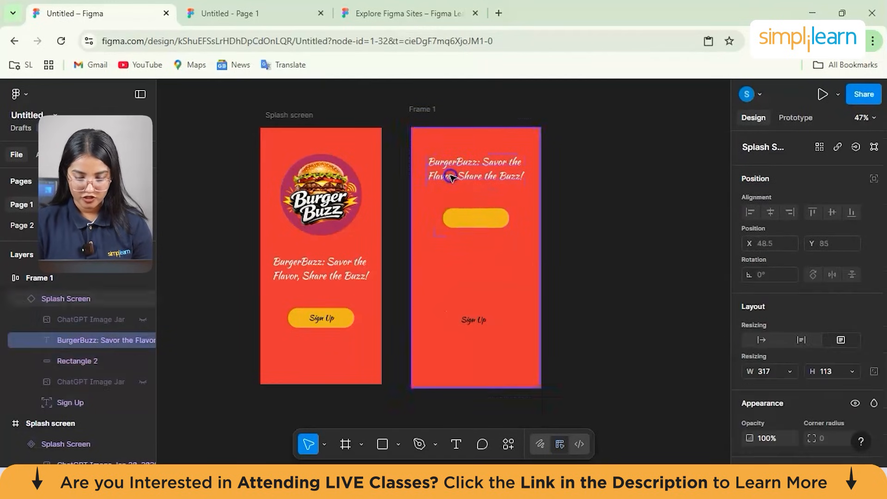
right_click(466, 191)
left_click(450, 221)
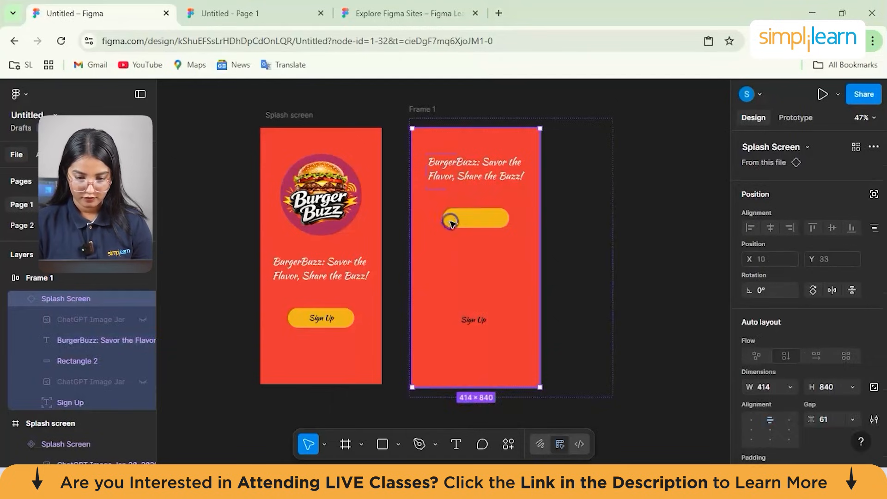
left_click(451, 220)
left_click(441, 175)
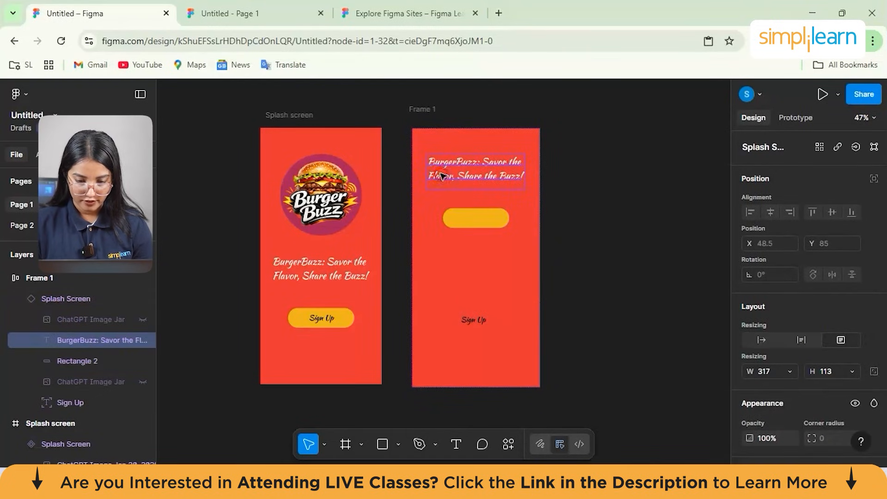
right_click(441, 175)
mouse_move(488, 221)
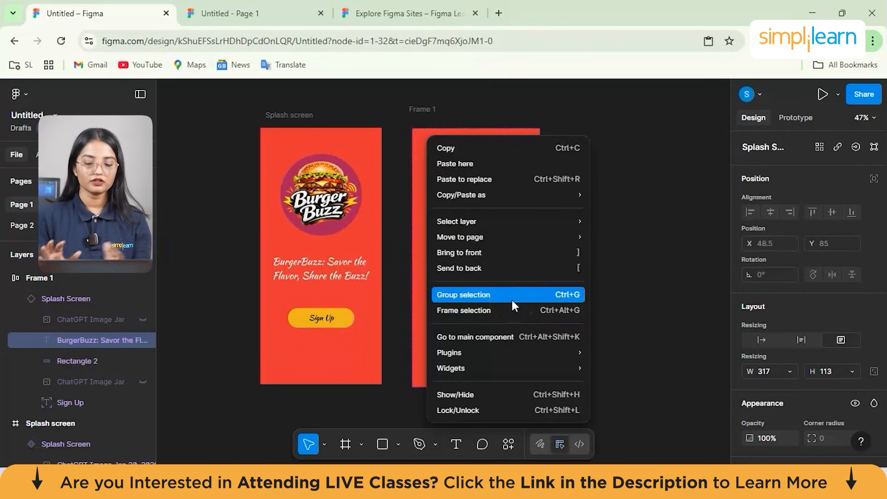
left_click(508, 352)
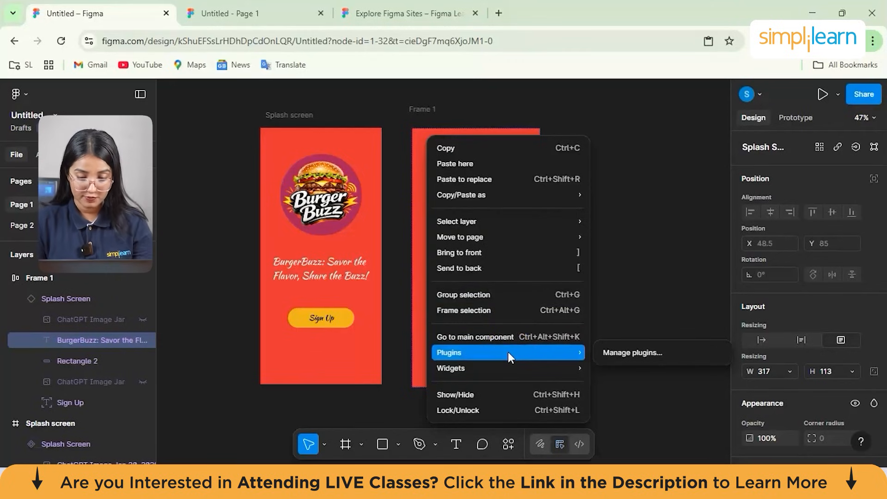
left_click(509, 342)
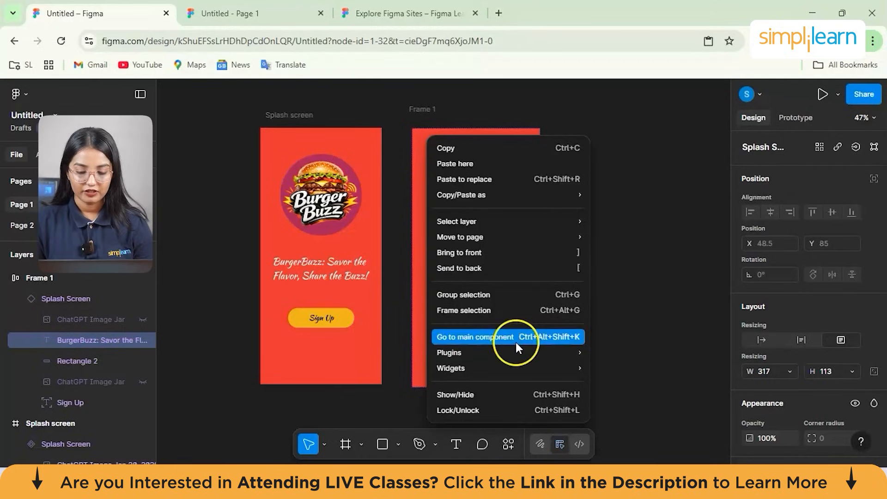
left_click(516, 345)
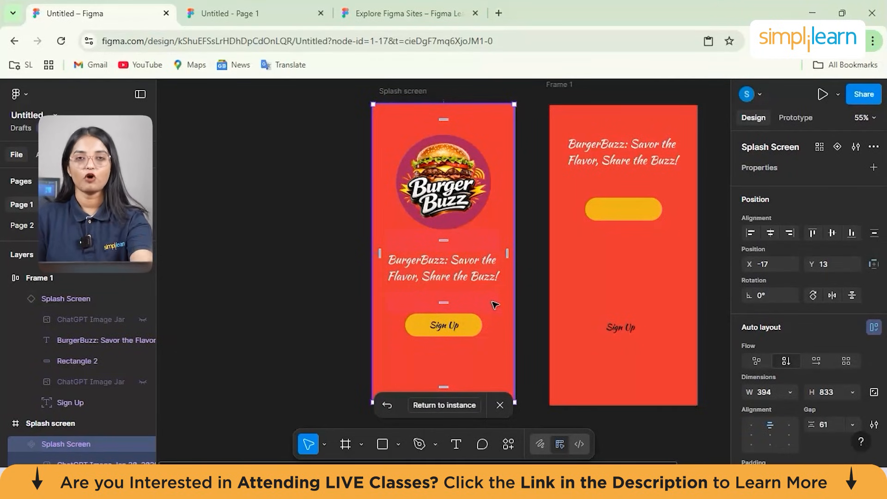
left_click(468, 252)
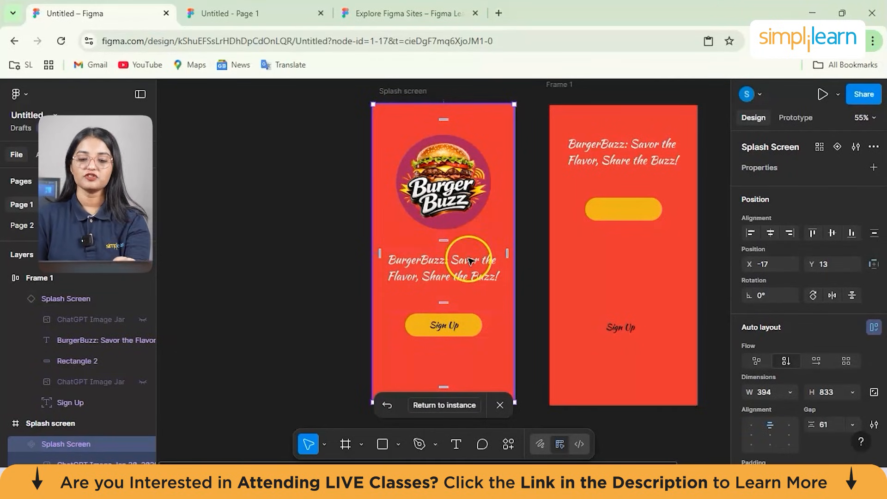
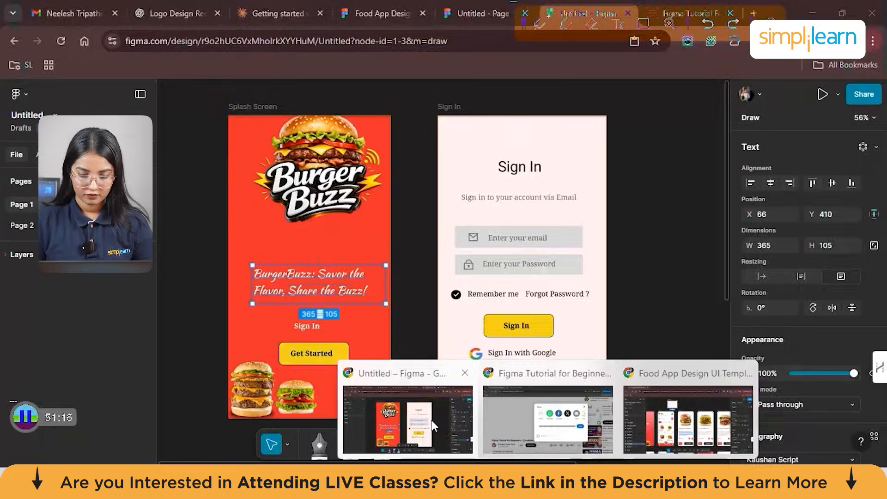
- Return to the Splash Screen copy in Frame 1 and detach it from its main component
left_click(431, 419)
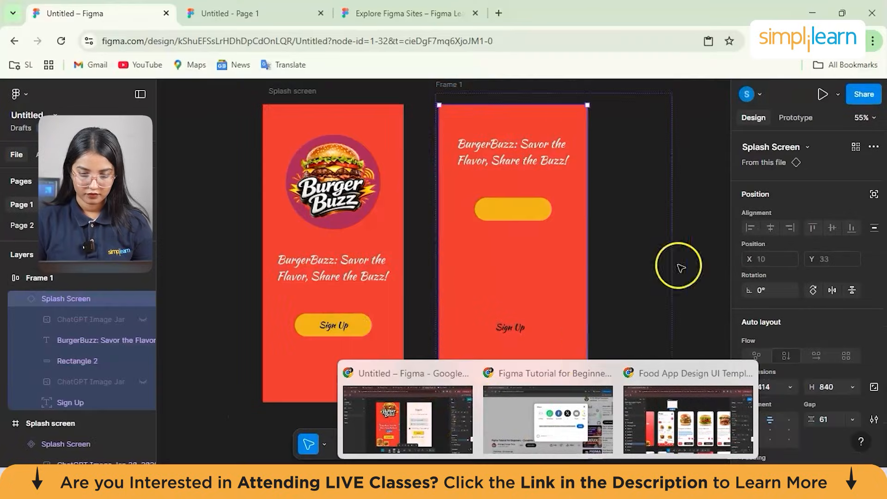
double_click(526, 217)
left_click(495, 242)
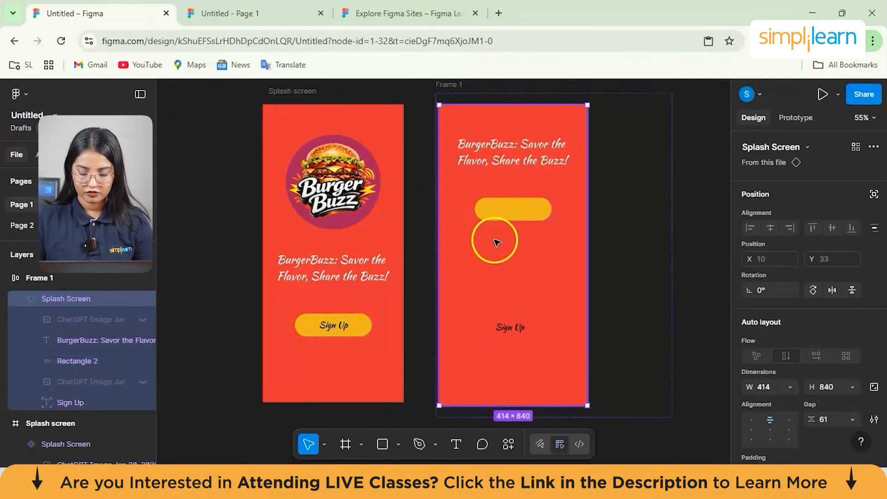
right_click(500, 209)
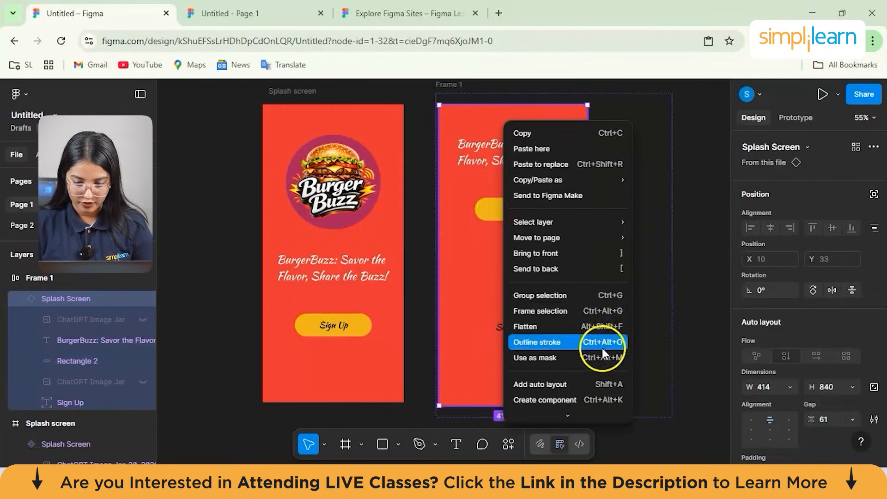
scroll(588, 312, "down", 3)
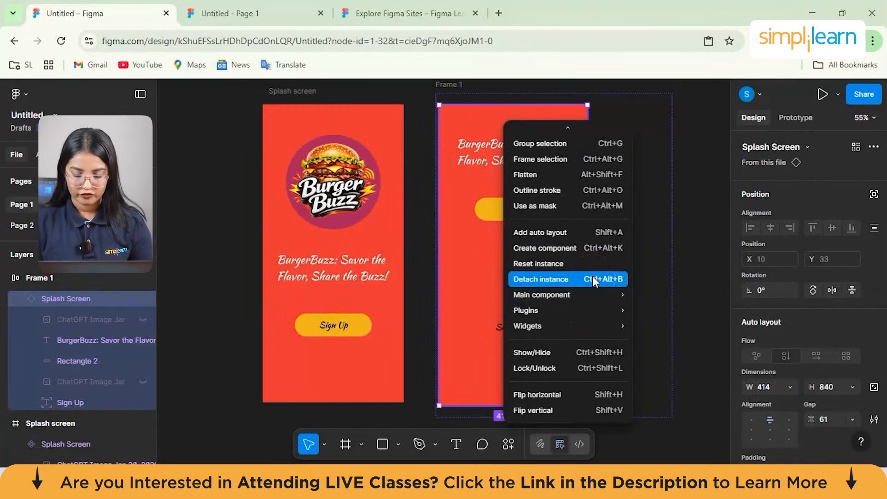
left_click(592, 279)
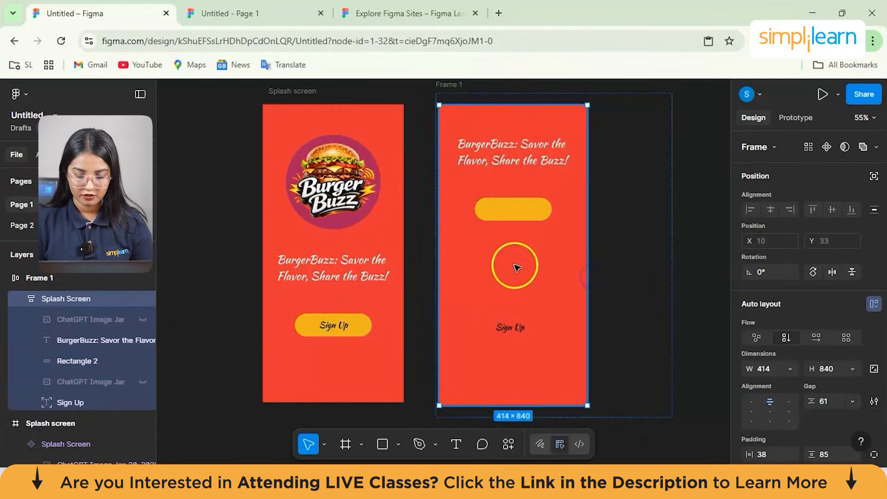
- Remove auto layout from the detached Splash Screen copy
right_click(512, 264)
scroll(579, 322, "down", 2)
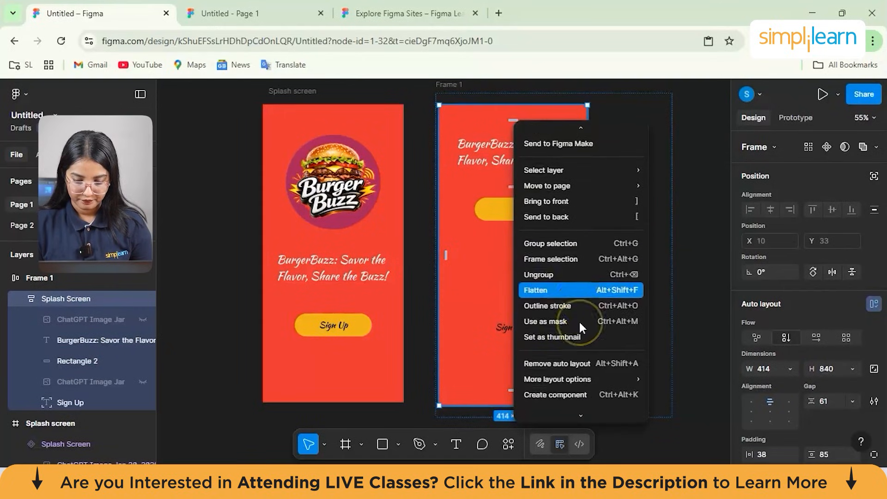
scroll(581, 343, "down", 2)
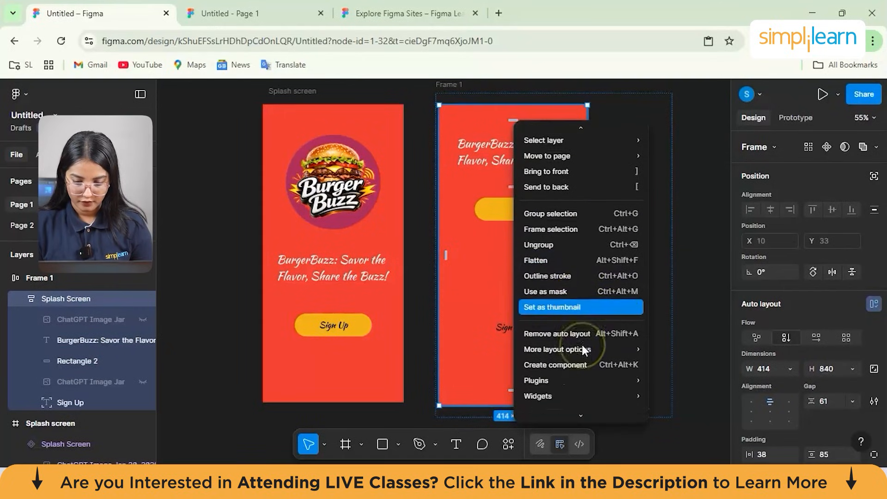
left_click(558, 322)
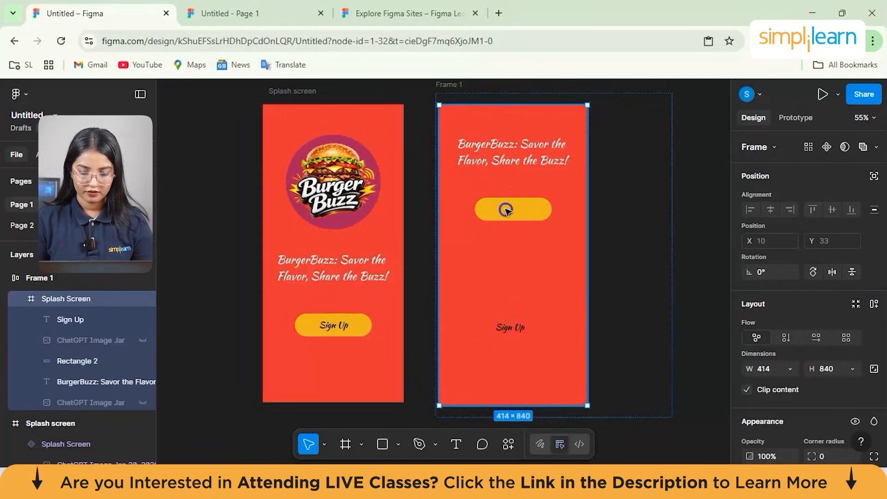
- Delete the slogan, yellow button rectangle and Sign Up text from the Splash Screen copy
left_click_drag(534, 243, 612, 237)
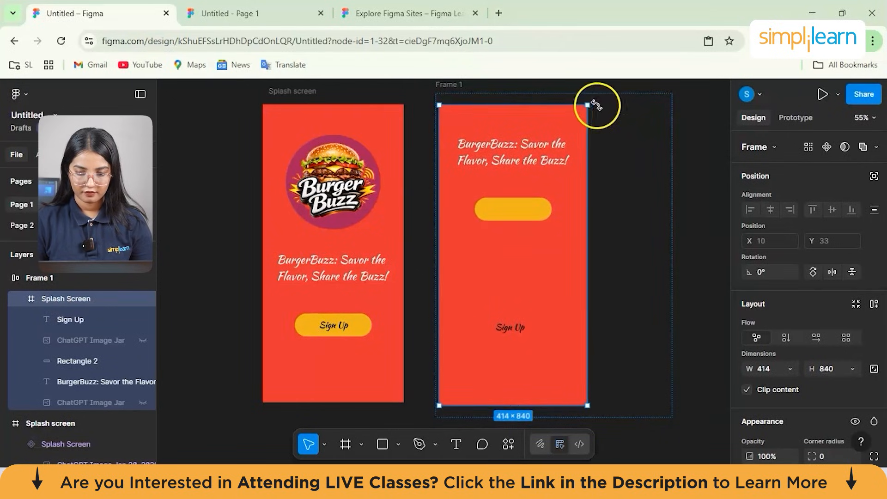
double_click(523, 335)
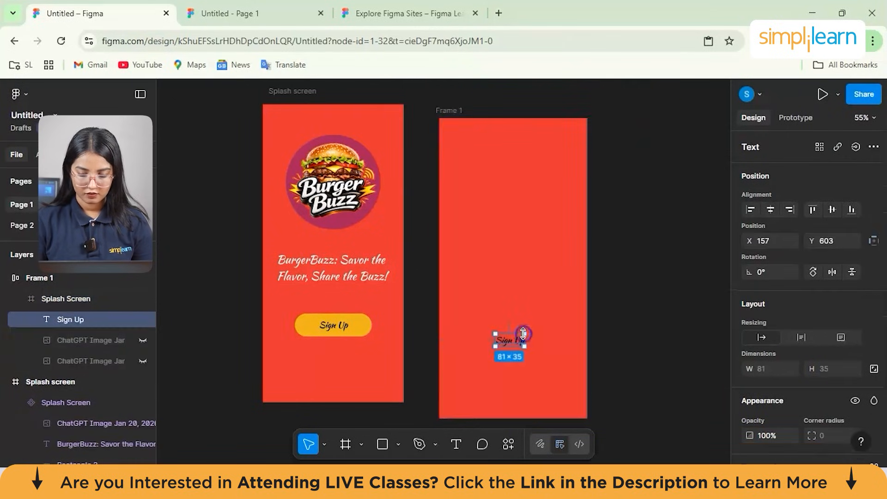
key("Delete")
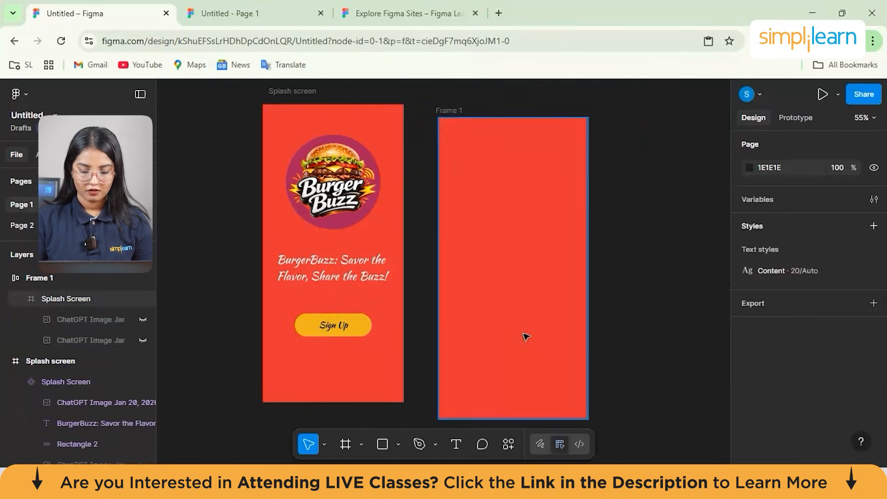
- Delete the emptied red Splash Screen frame from inside Frame 1
scroll(509, 237, "down", 2)
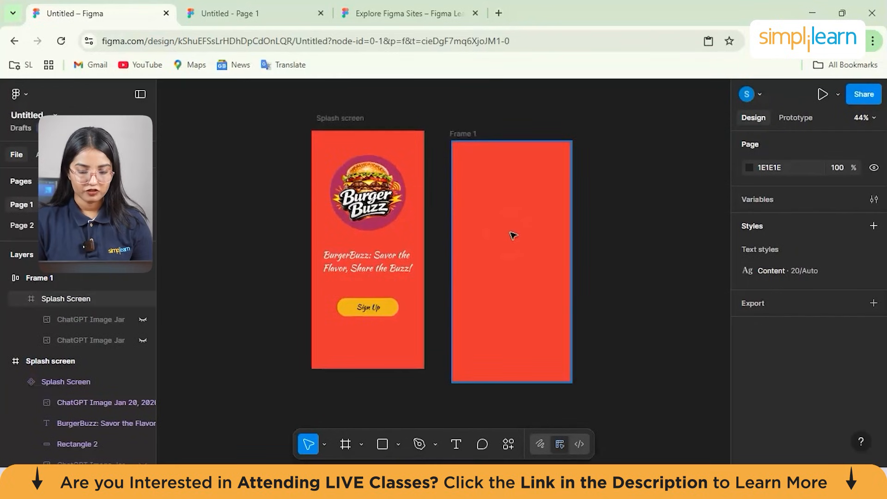
left_click(515, 221)
left_click_drag(519, 219, 520, 221)
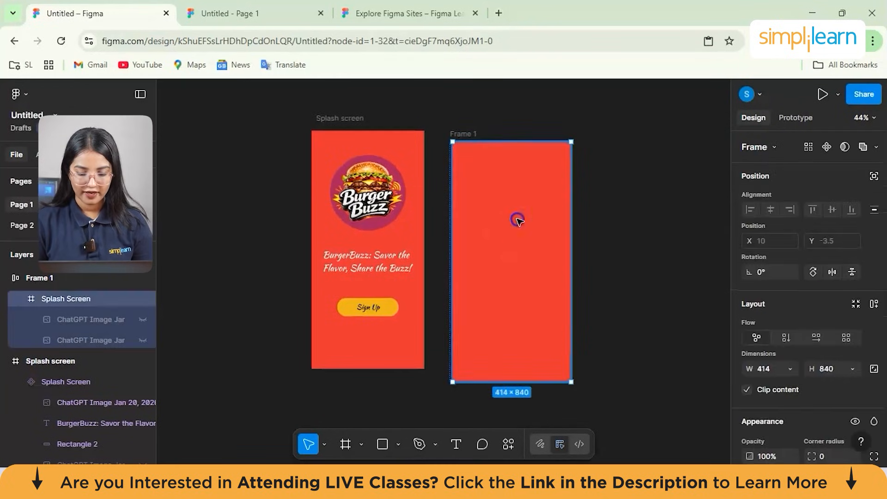
left_click(625, 257)
left_click(527, 210)
left_click_drag(527, 210, 534, 184)
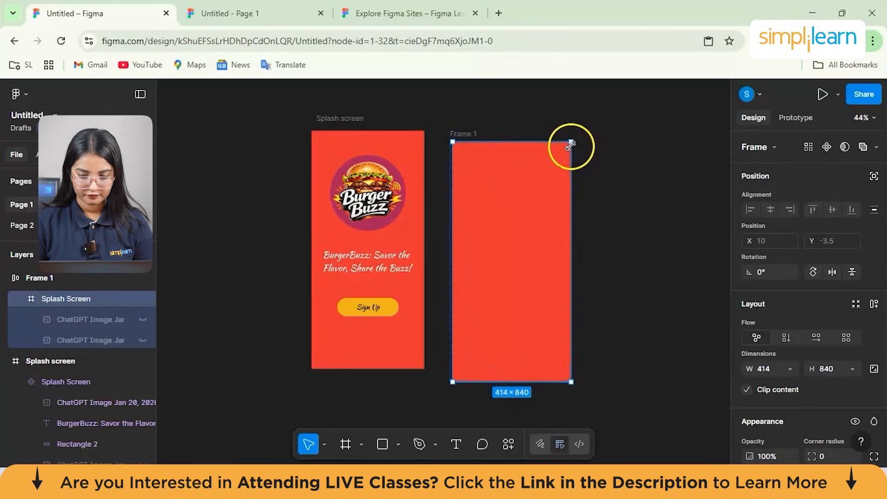
key("Delete")
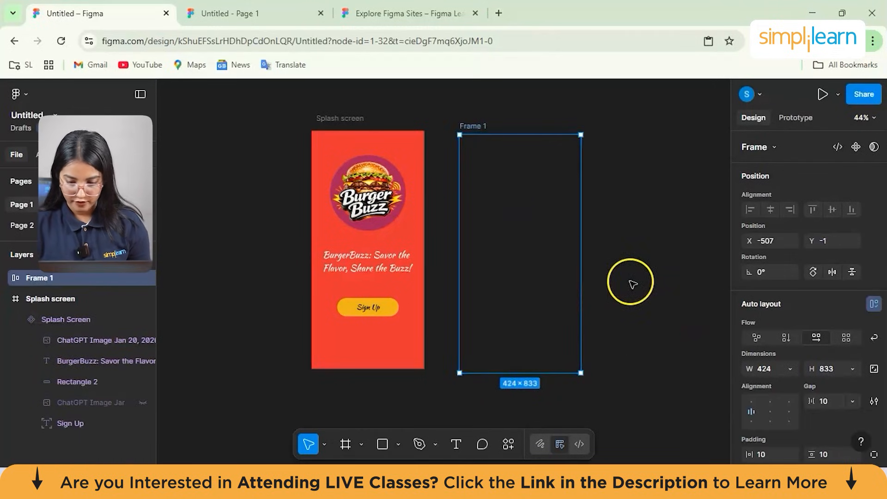
- Add a fill to the empty Frame 1 and set its colour to off-white FFFAFA
scroll(780, 397, "down", 4)
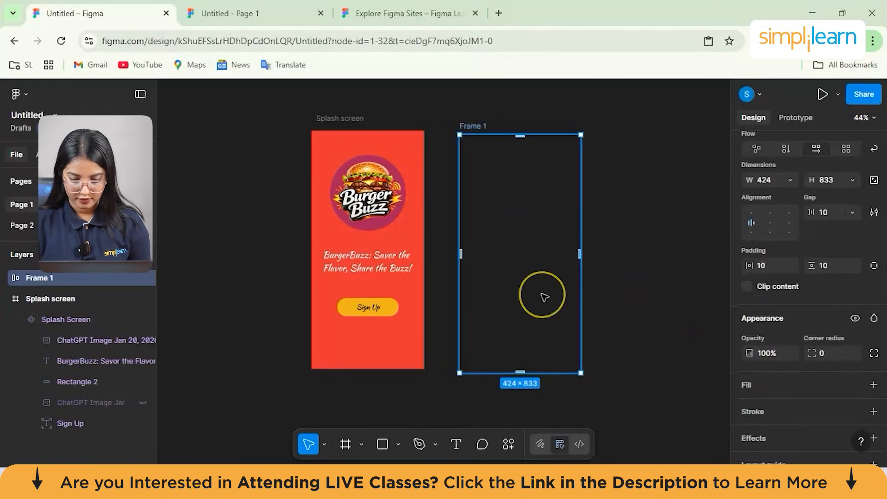
scroll(782, 367, "down", 3)
scroll(782, 367, "up", 3)
left_click(520, 277)
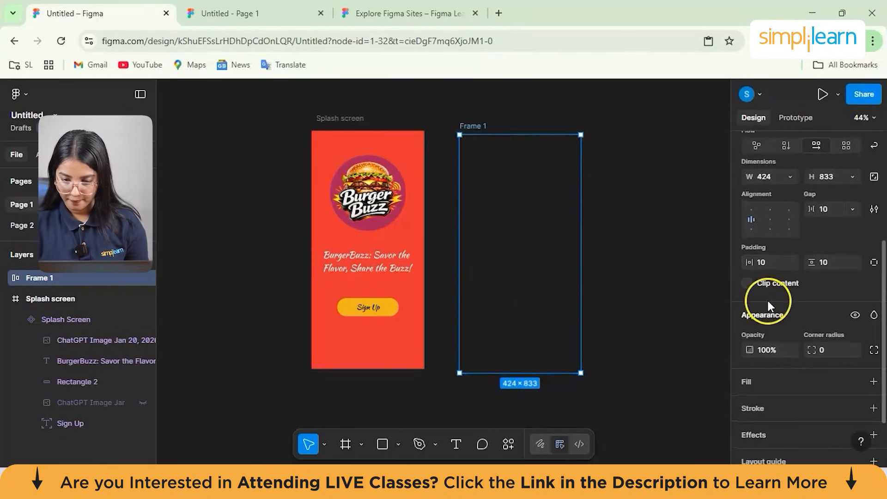
scroll(783, 321, "down", 2)
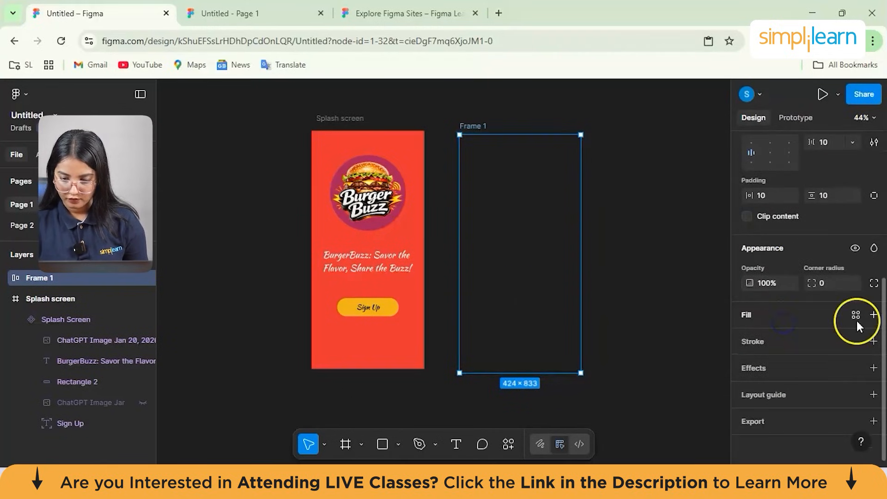
left_click(873, 314)
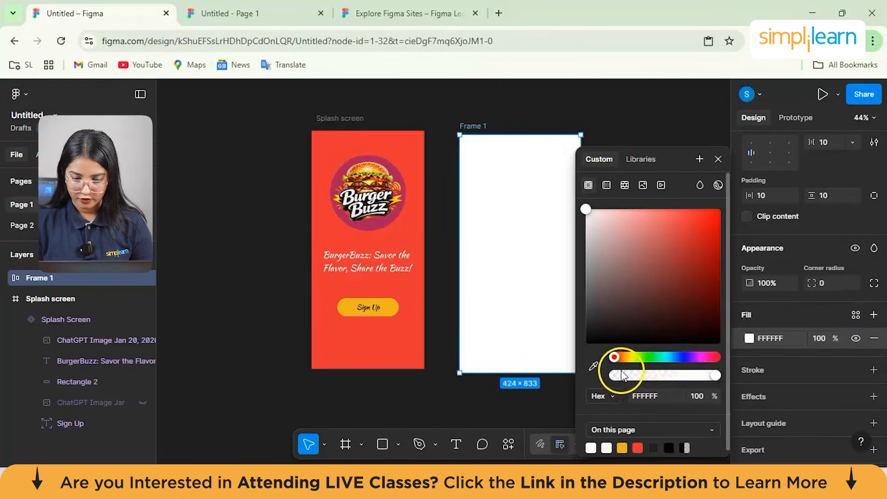
mouse_move(586, 209)
left_mouse_down()
mouse_move(592, 216)
mouse_move(589, 209)
left_mouse_up()
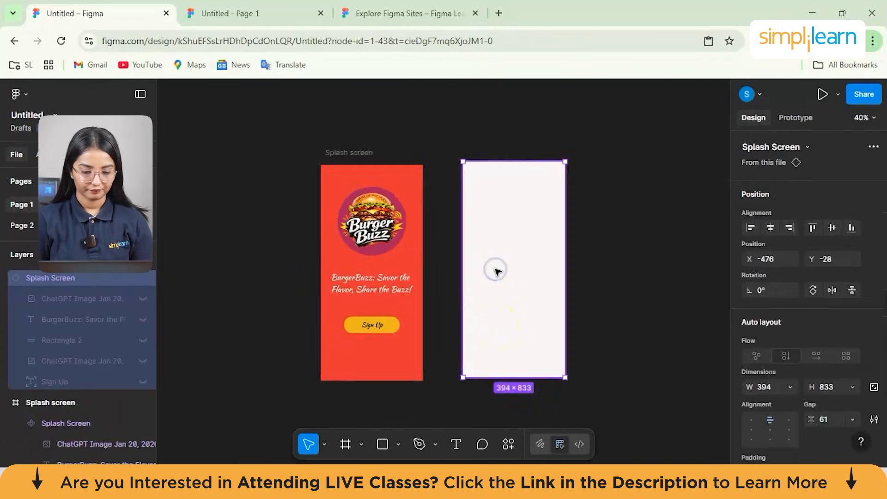
- Try to add a text layer to the blank off-white Splash Screen copy
scroll(495, 271, "up", 3)
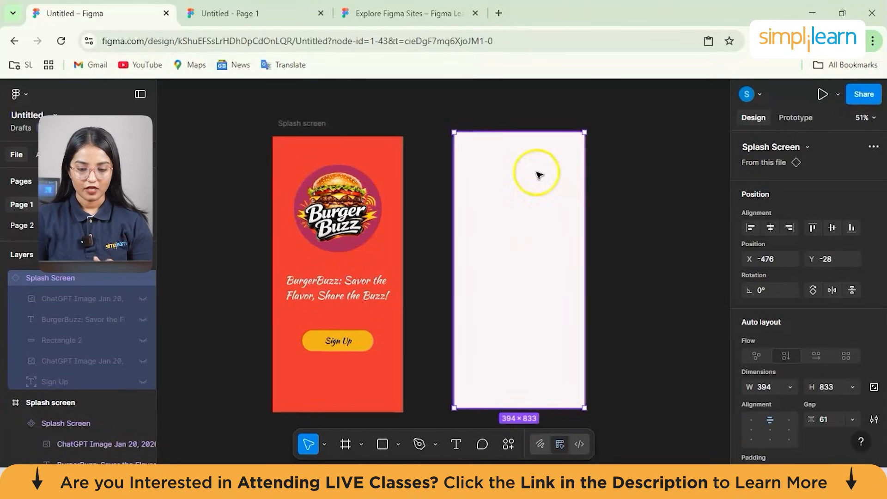
left_click(614, 272)
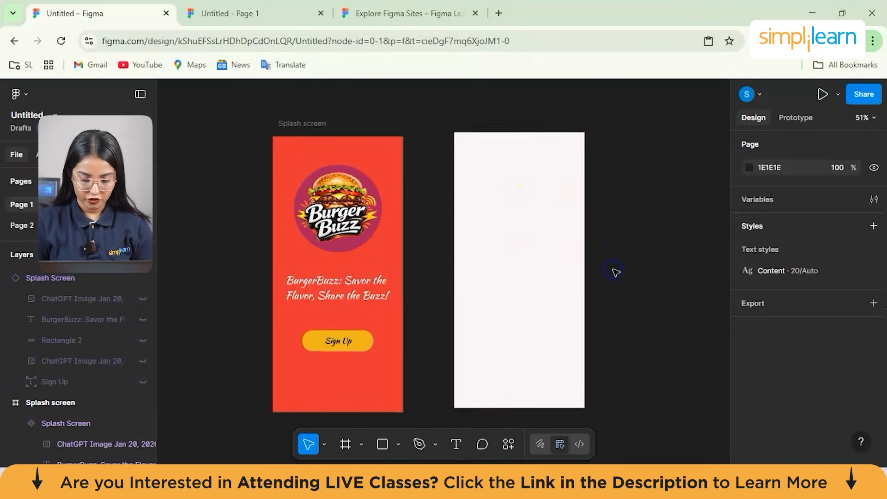
left_click(455, 444)
left_click(490, 167)
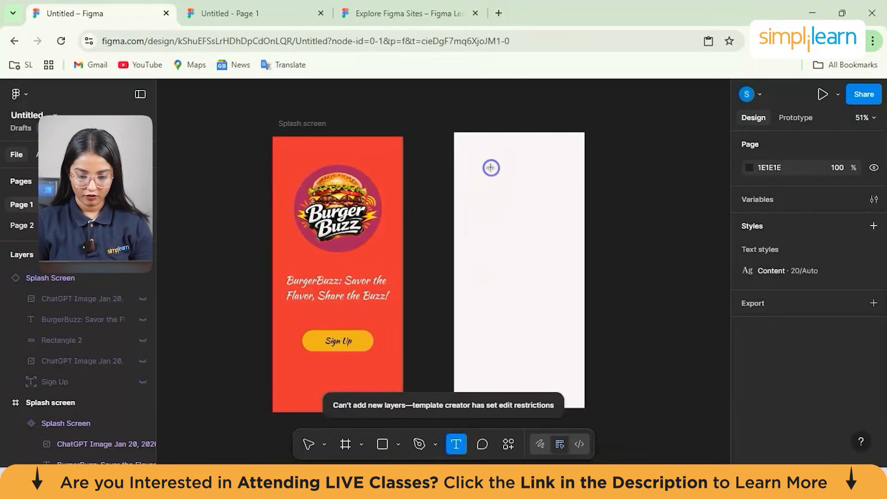
left_click(502, 269)
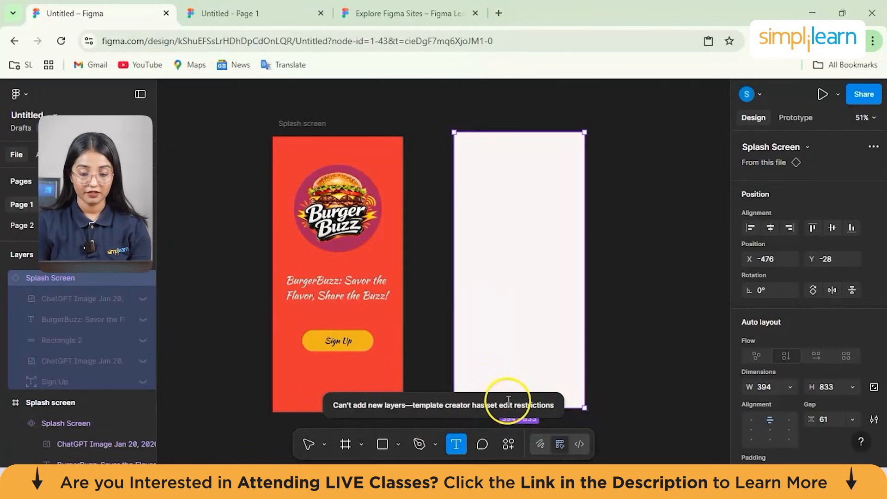
- Delete the blank Splash Screen copy and draw a new 394 × 833 frame beside the original splash screen
key("Delete")
left_click(505, 129)
left_click(389, 444)
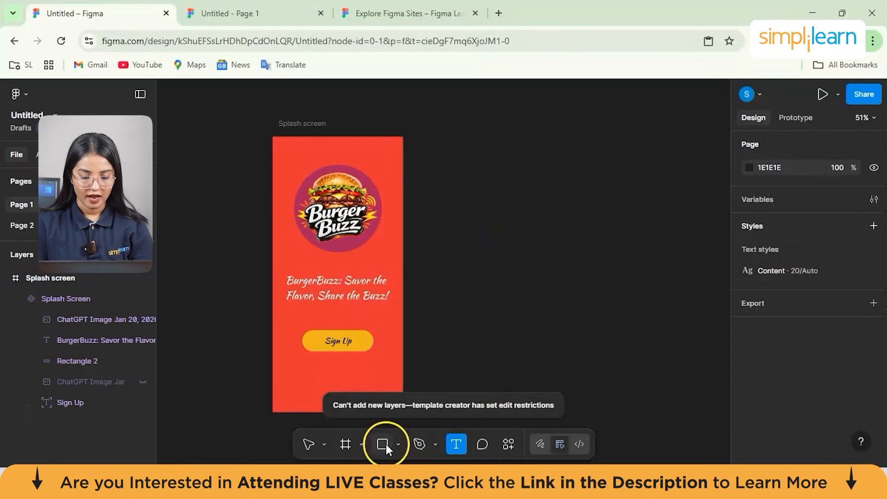
left_click(389, 444)
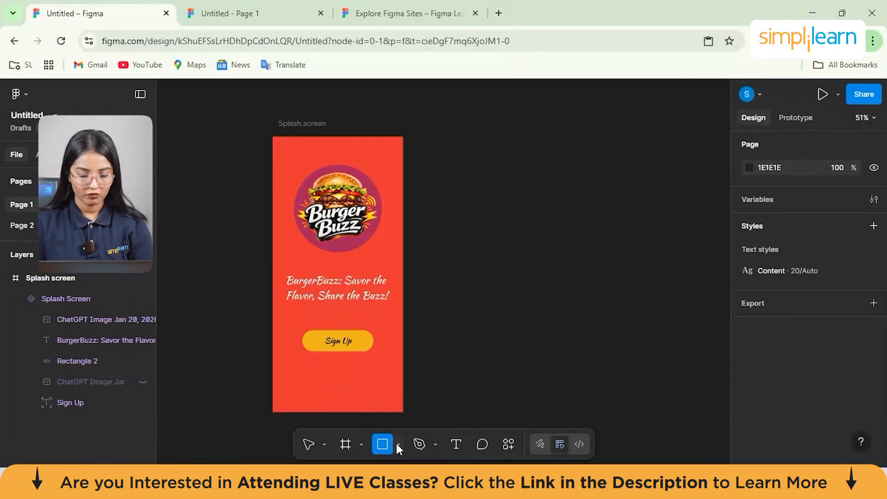
left_click(397, 444)
left_click(413, 452)
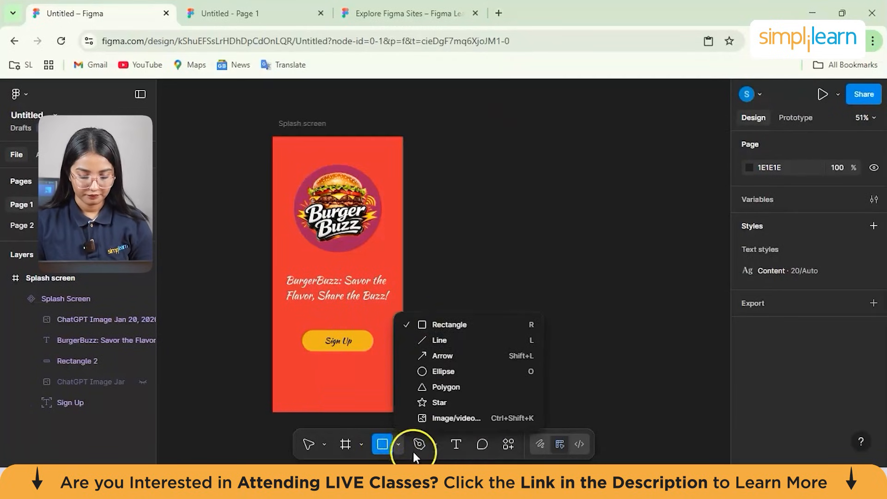
left_click(345, 447)
left_click(487, 160)
left_click_drag(480, 218, 506, 332)
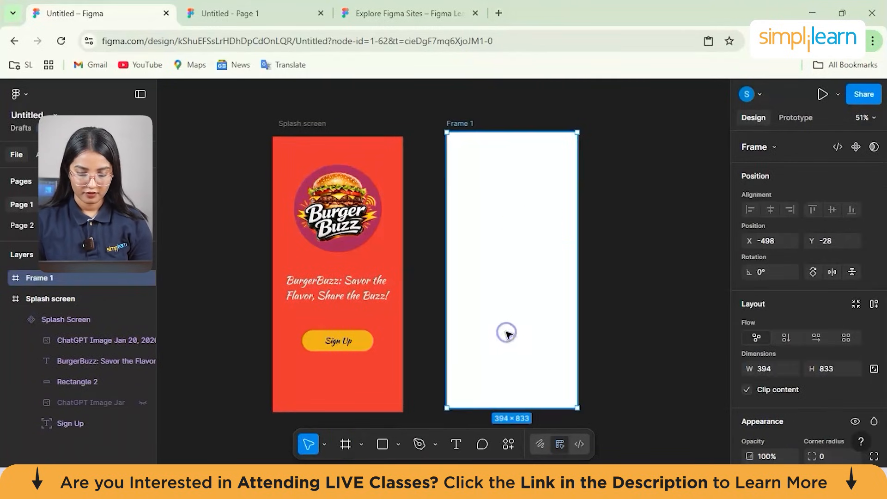
- Add the text "SIGN Up" below the middle of the new white frame
left_click(457, 441)
left_click(515, 291)
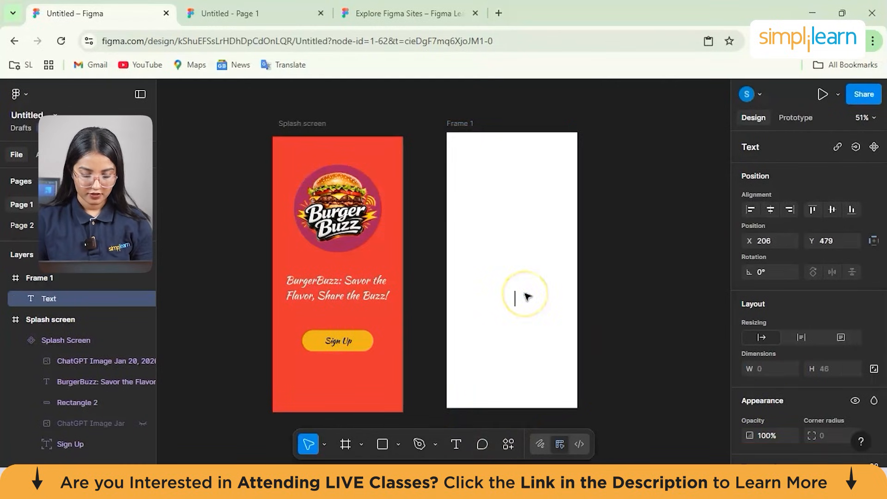
type("S")
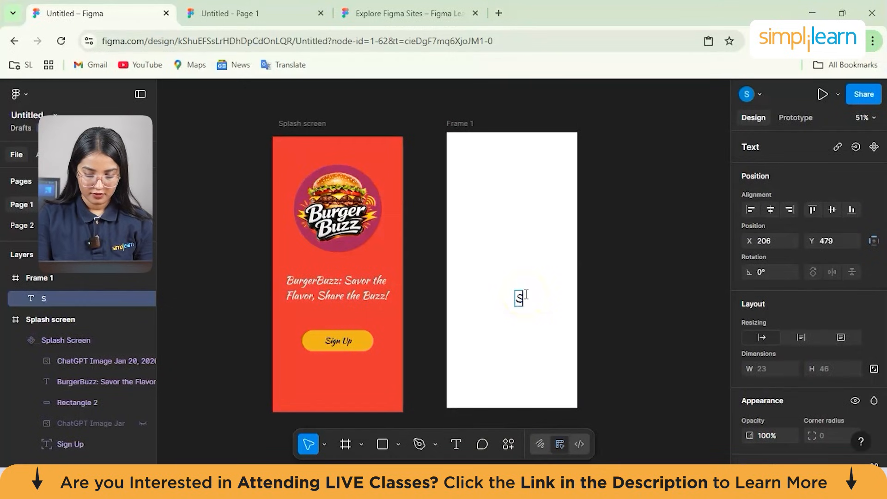
type("iGN ")
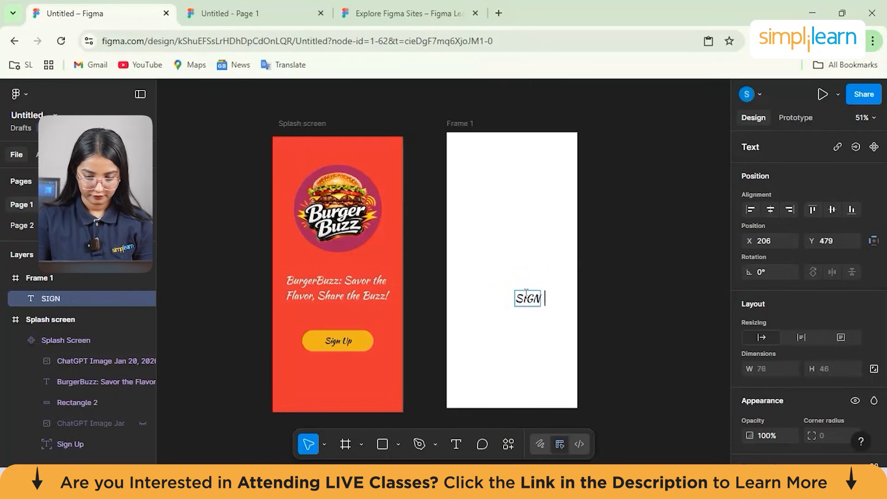
type("uPup")
key("BackSpace")
type("Up")
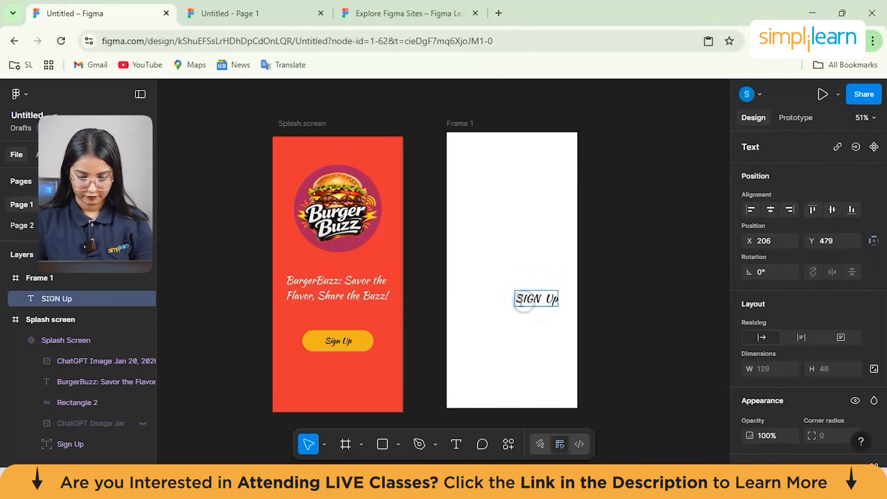
- Move the "SIGN Up" text to the horizontal centre near the top of Frame 1, at about X 133, Y 89
left_click(513, 305)
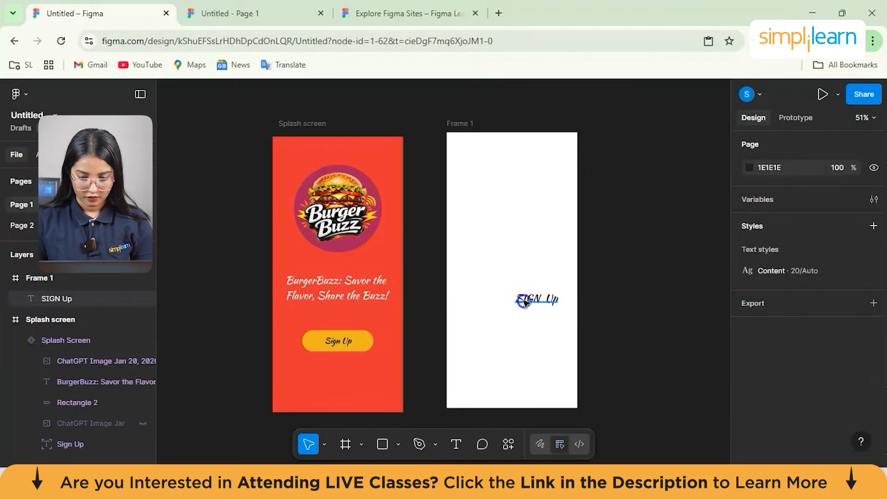
double_click(524, 300)
left_click(534, 301)
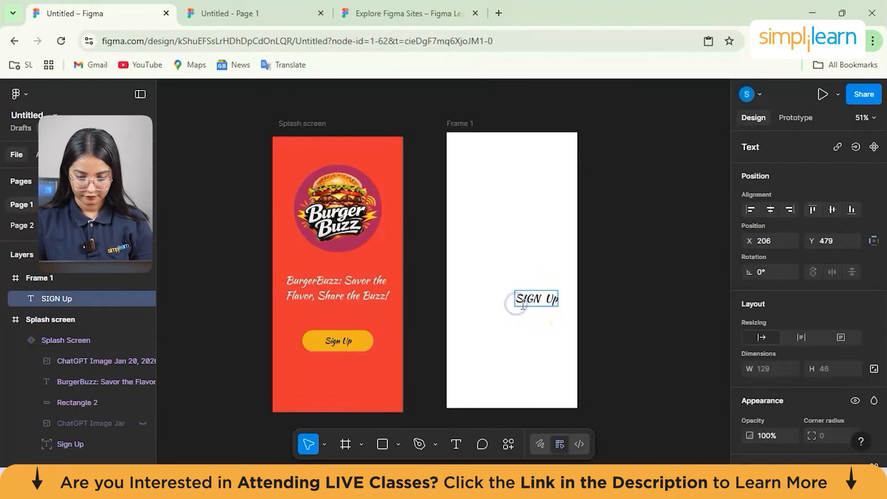
left_click(556, 302)
left_click_drag(539, 300, 531, 289)
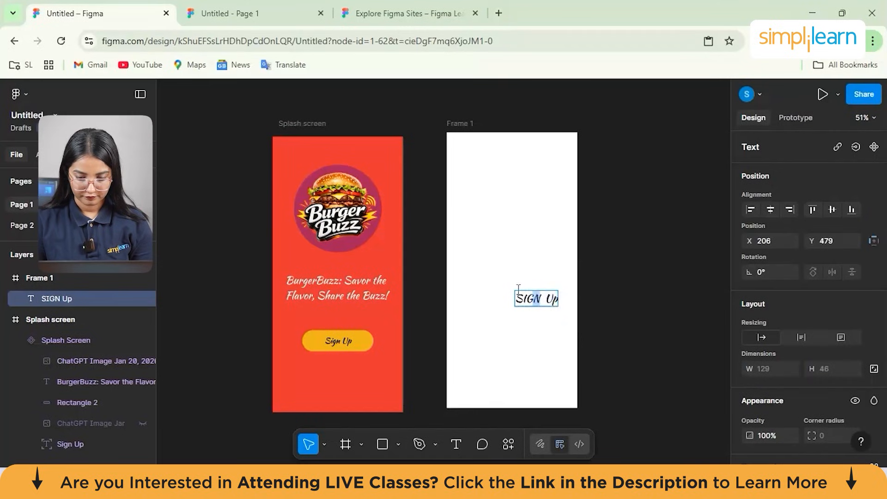
left_click(530, 311)
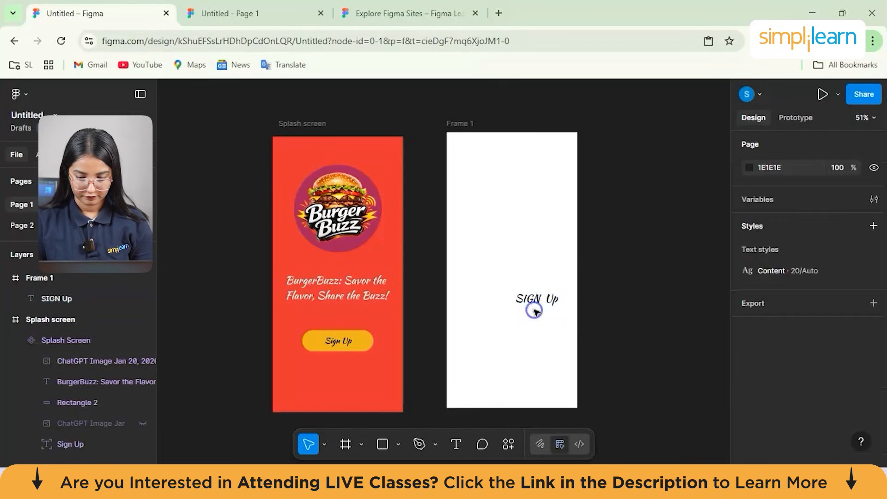
left_click_drag(519, 290, 511, 174)
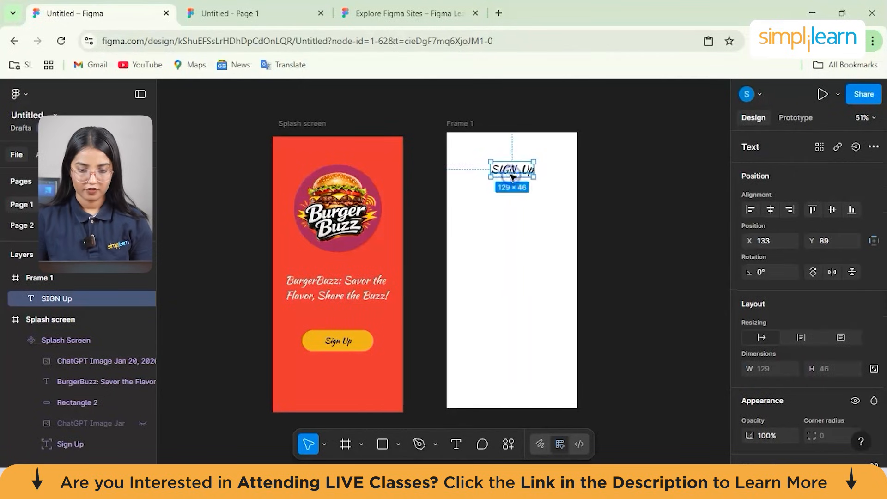
- Change the heading's wording in Frame 1 to "Sign Up"
left_click(614, 250)
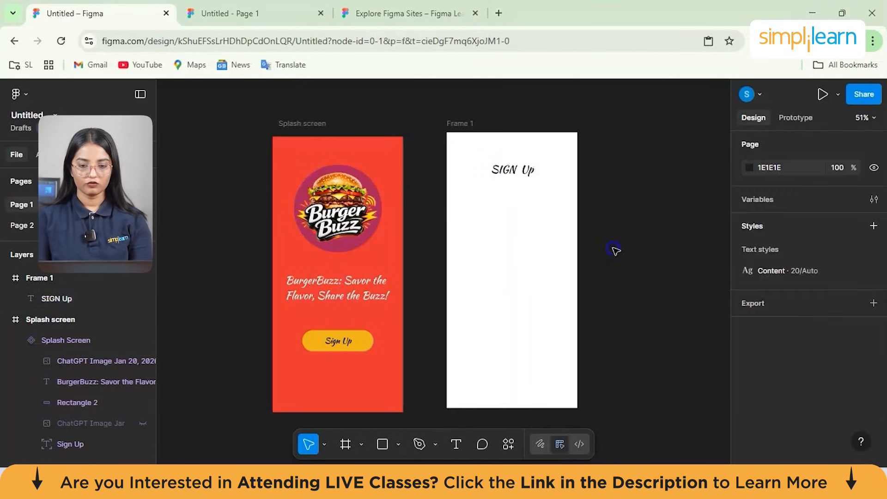
double_click(513, 169)
left_click(514, 169)
key("BackSpace")
key("BackSpace")
key("BackSpace")
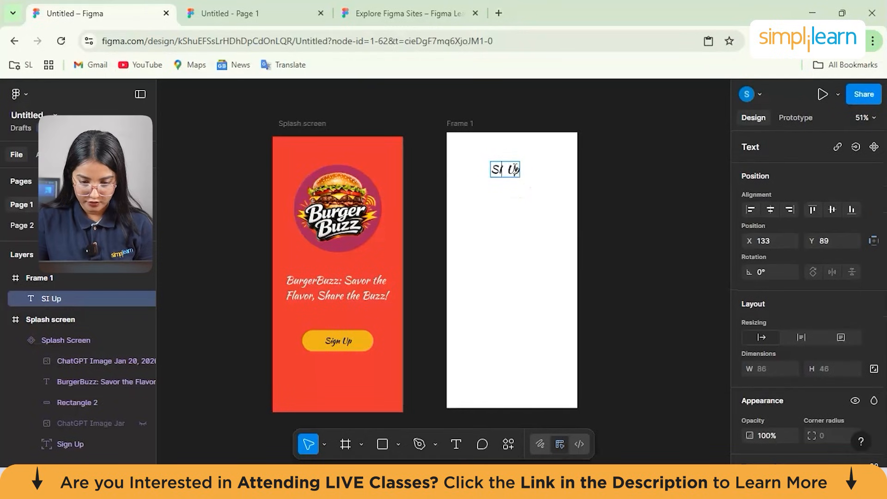
type("I")
key("BackSpace")
type("IGN")
key("BackSpace")
key("BackSpace")
key("BackSpace")
type("ign")
left_click(679, 228)
left_click(661, 238)
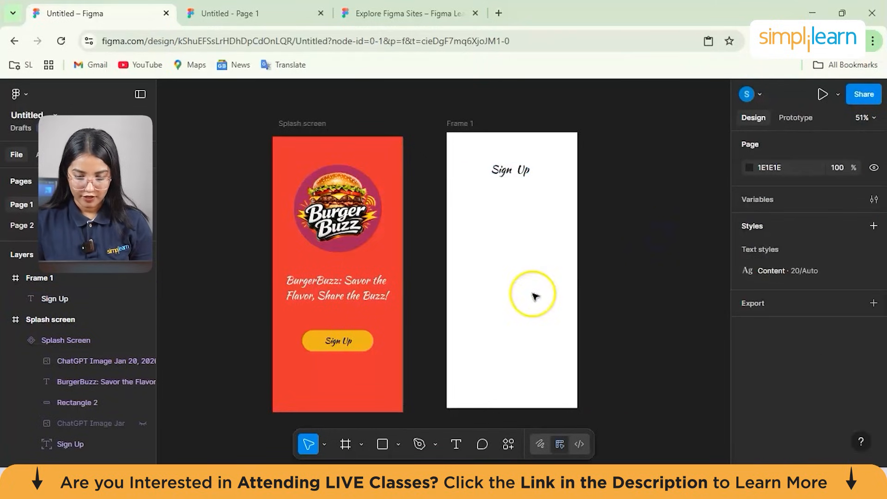
- Add the text "Login via your email" and centre it horizontally below the Sign Up heading, at about X 70, Y 233
left_click(464, 441)
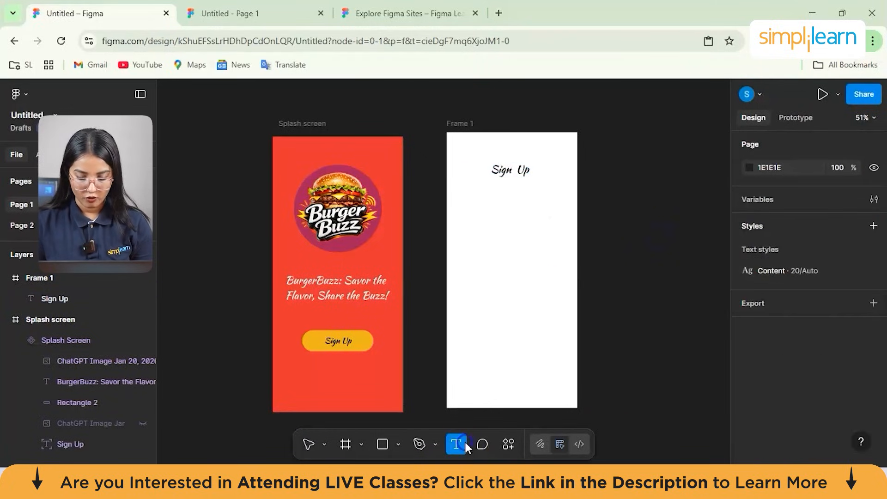
left_click(510, 234)
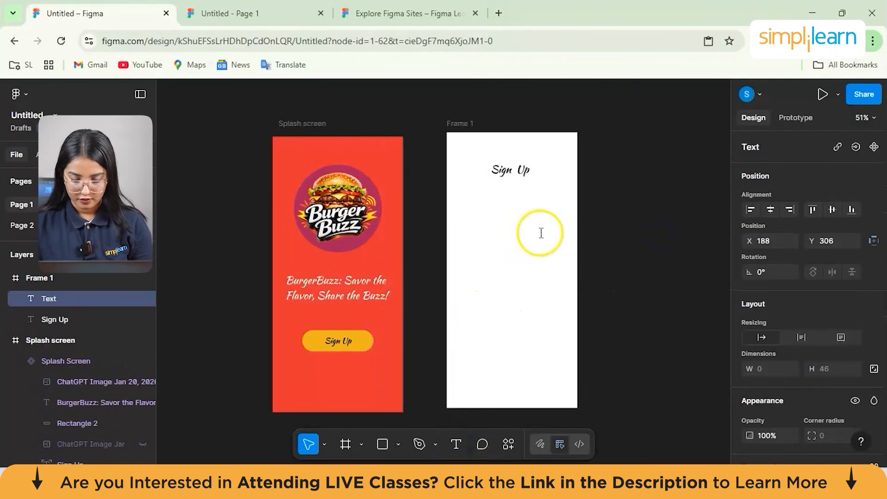
type("Login")
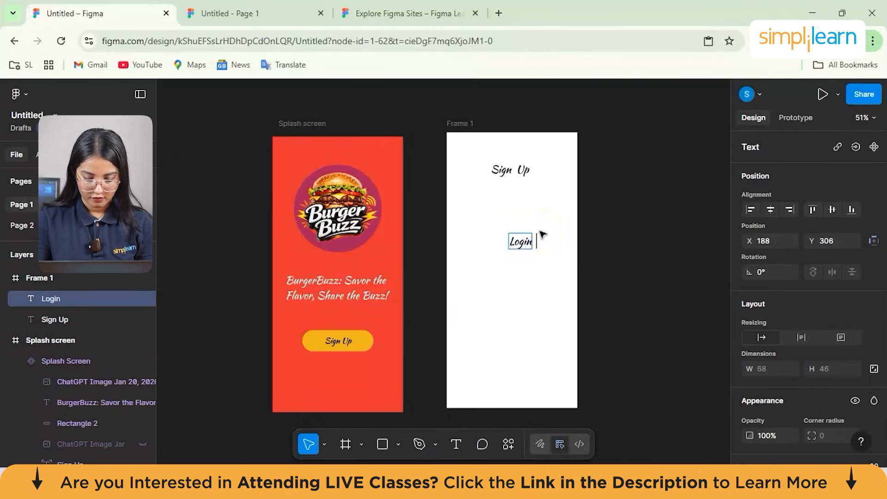
type(" via yout")
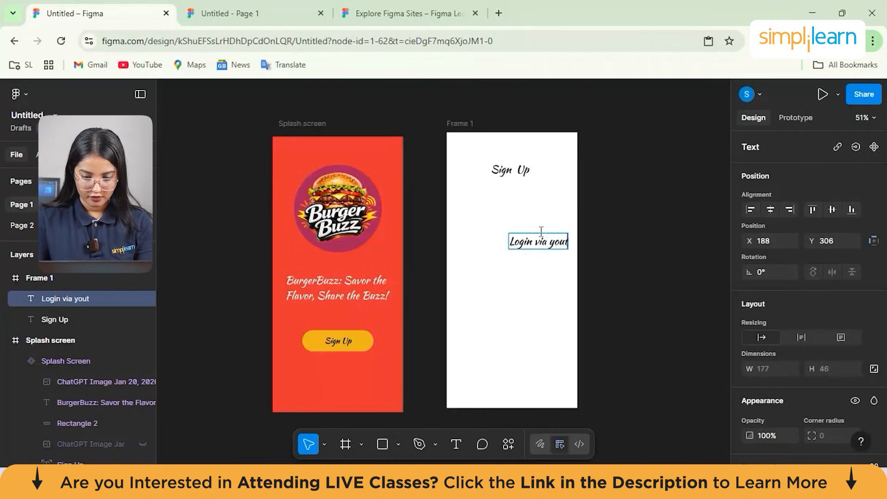
key("BackSpace")
type("r email")
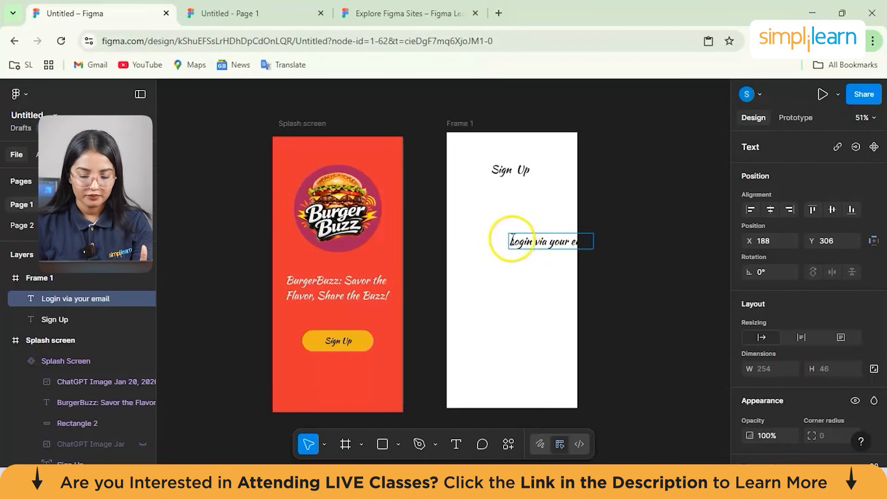
left_click(512, 241)
key("Escape")
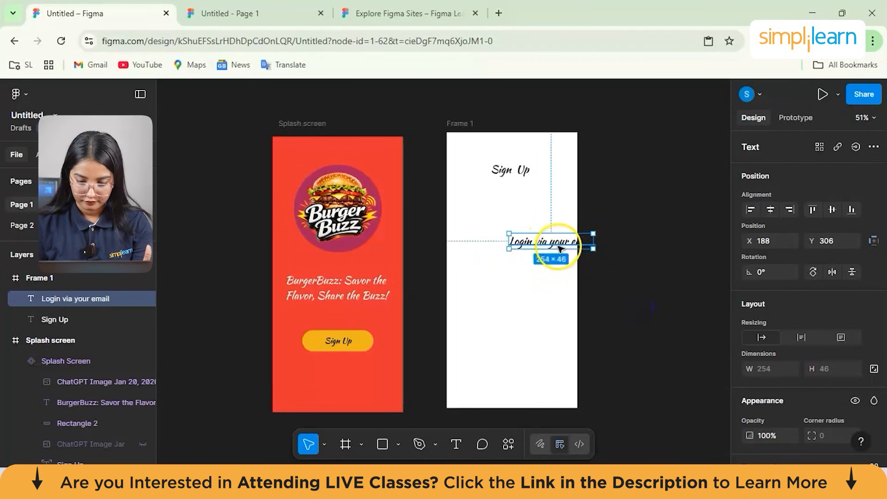
left_click_drag(559, 242, 517, 220)
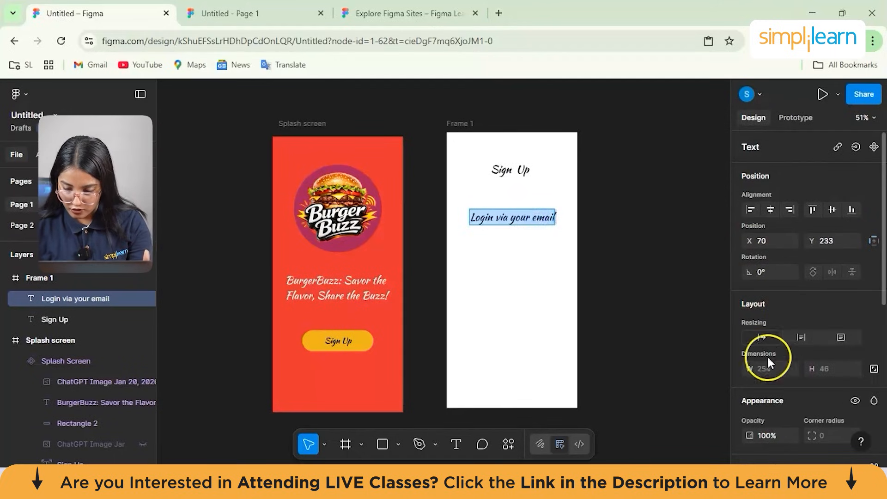
- Set the "Login via your email" text's opacity to 60% and move it slightly closer to the Sign Up heading
scroll(765, 359, "down", 5)
scroll(765, 361, "down", 2)
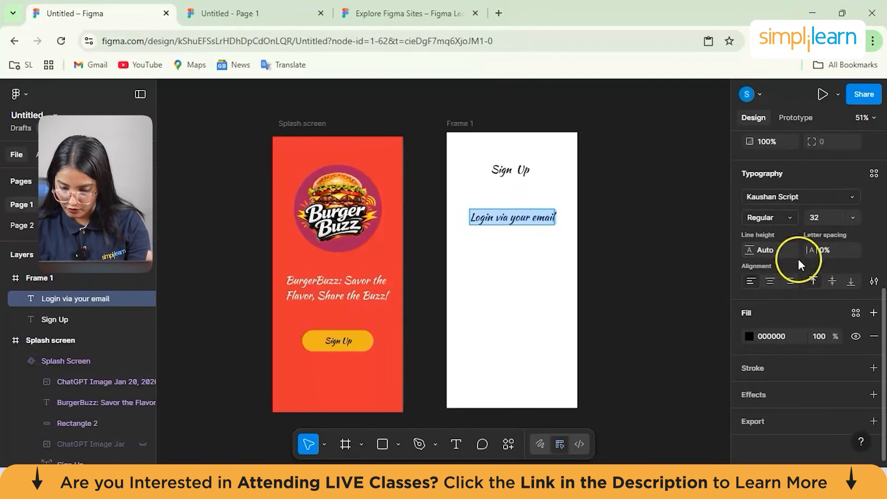
scroll(799, 292, "up", 7)
left_click(775, 275)
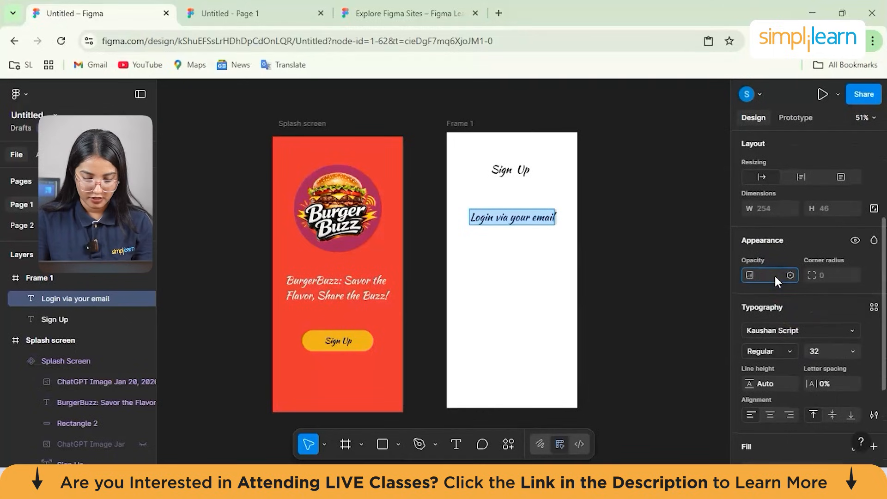
type("6")
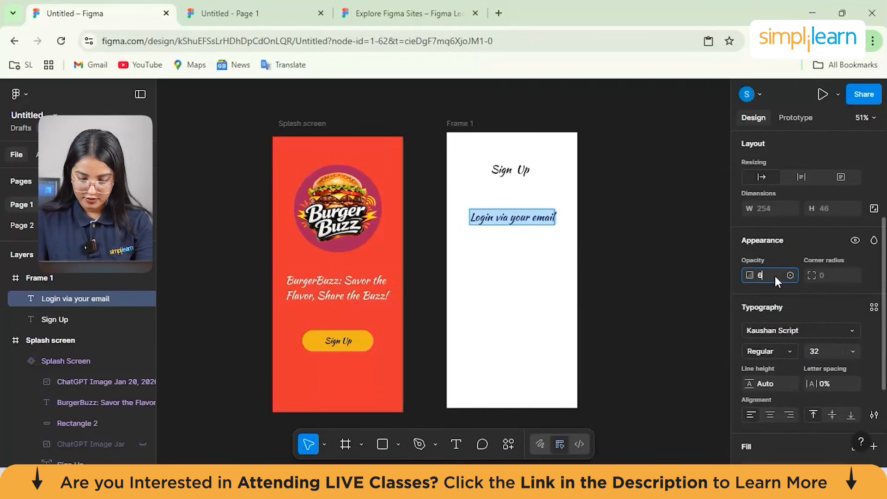
type("0")
key("Return")
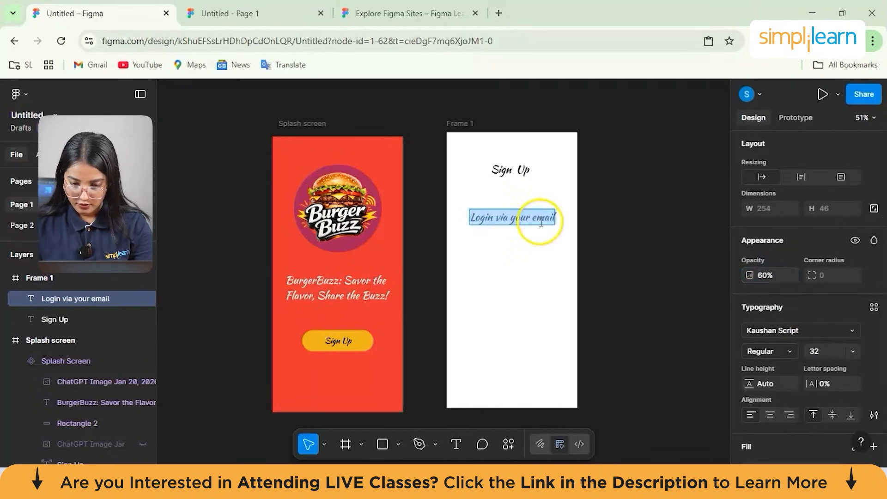
left_click(652, 220)
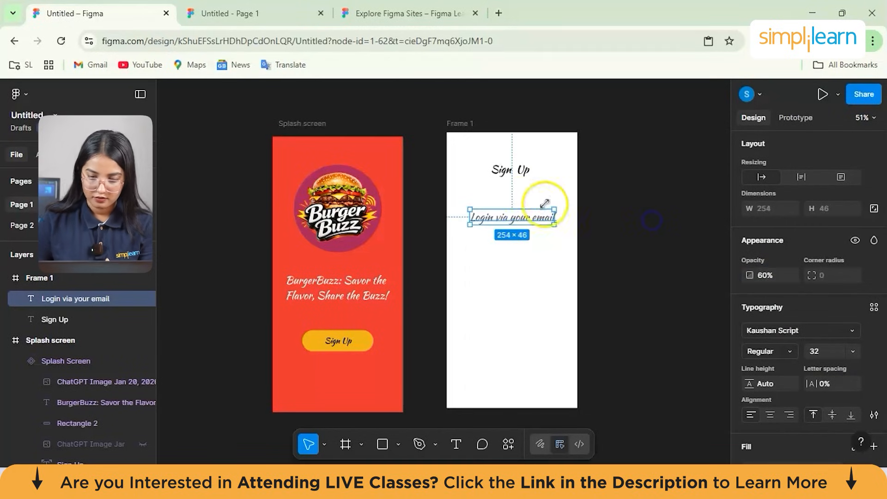
left_click_drag(503, 217, 502, 205)
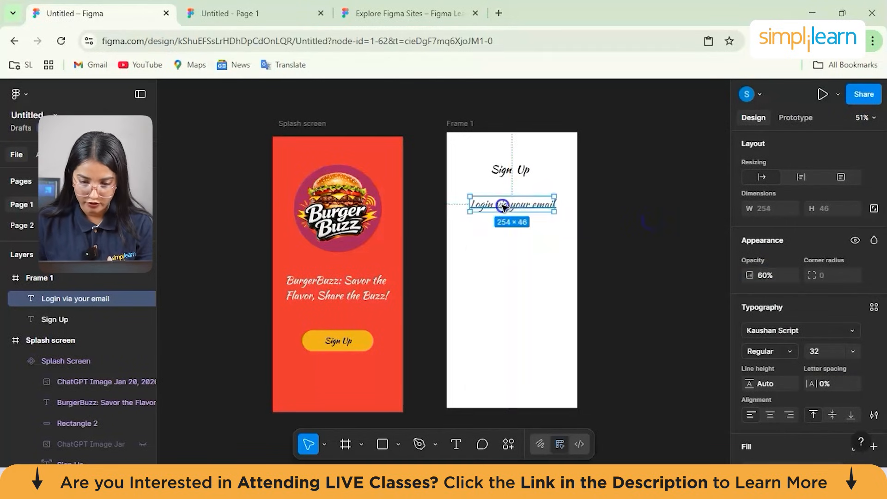
left_click(629, 245)
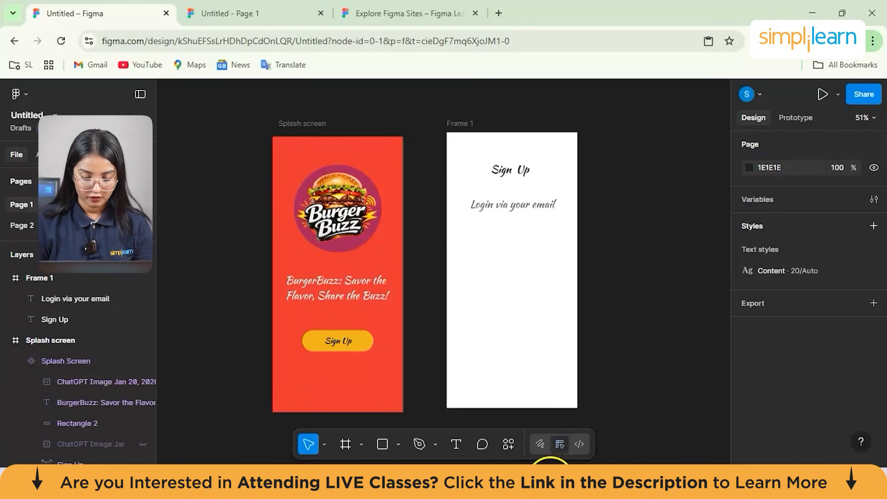
- Draw a rectangle about 288 × 60 below the "Login via your email" text and shift it closer beneath that text
mouse_move(553, 462)
mouse_move(437, 405)
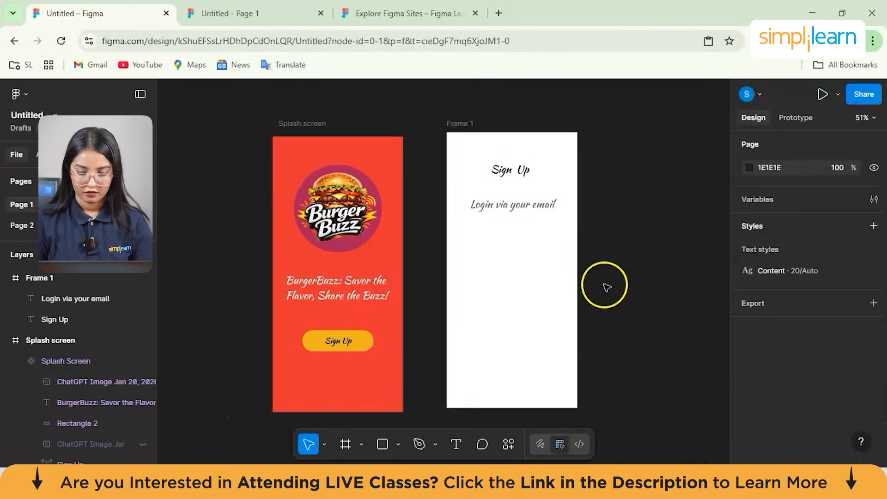
left_click(389, 444)
mouse_move(469, 244)
left_mouse_down()
mouse_move(510, 277)
mouse_move(519, 264)
mouse_move(566, 264)
left_mouse_up()
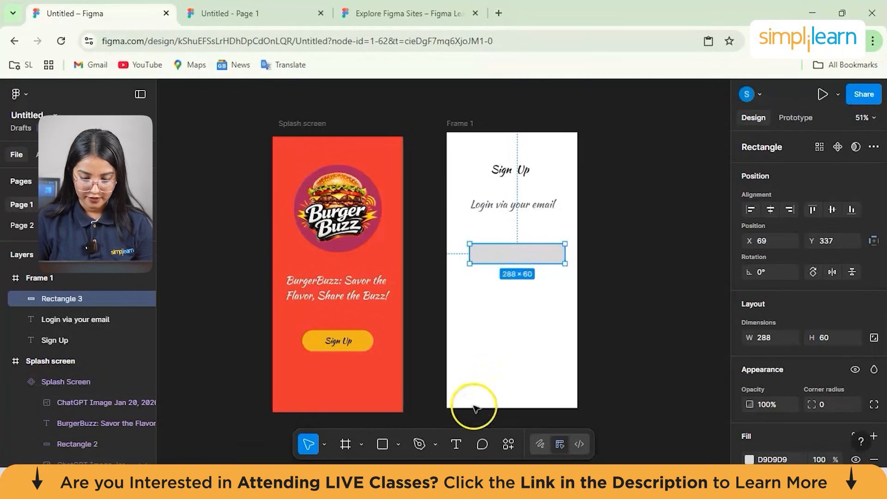
double_click(491, 257)
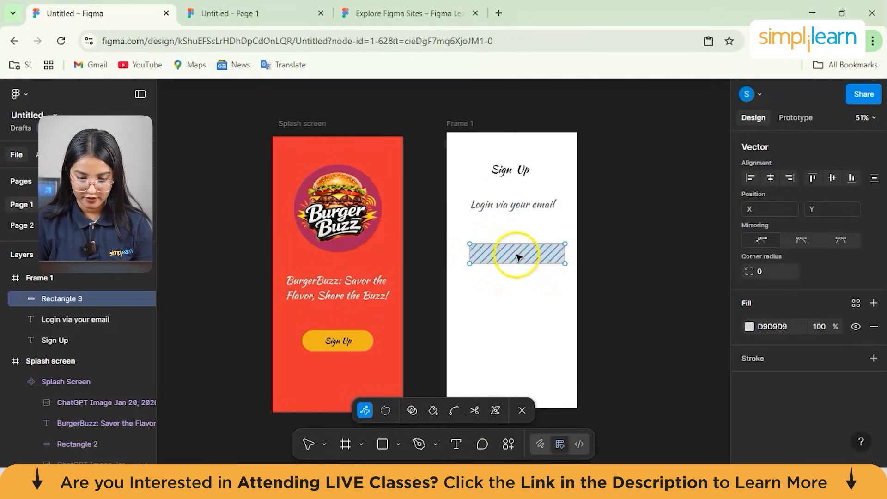
left_click_drag(511, 248, 506, 236)
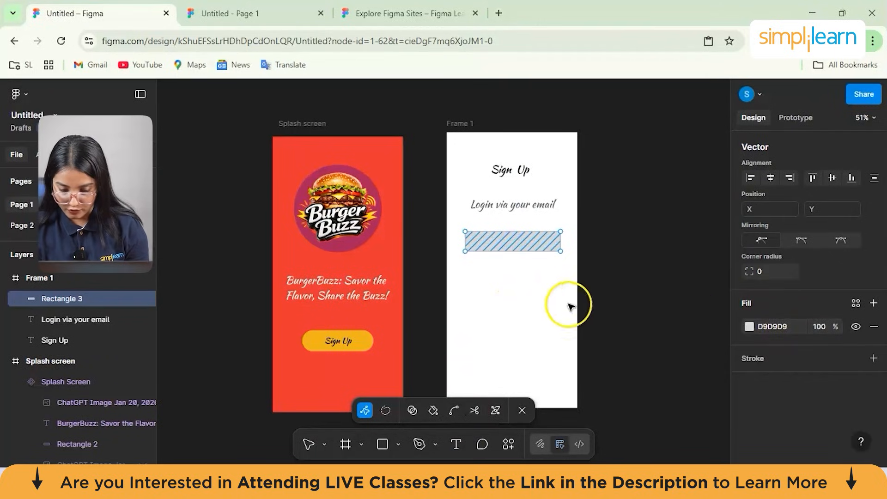
- Add the text "Enter Your Email" along the upper edge of the new rectangle
left_click(457, 444)
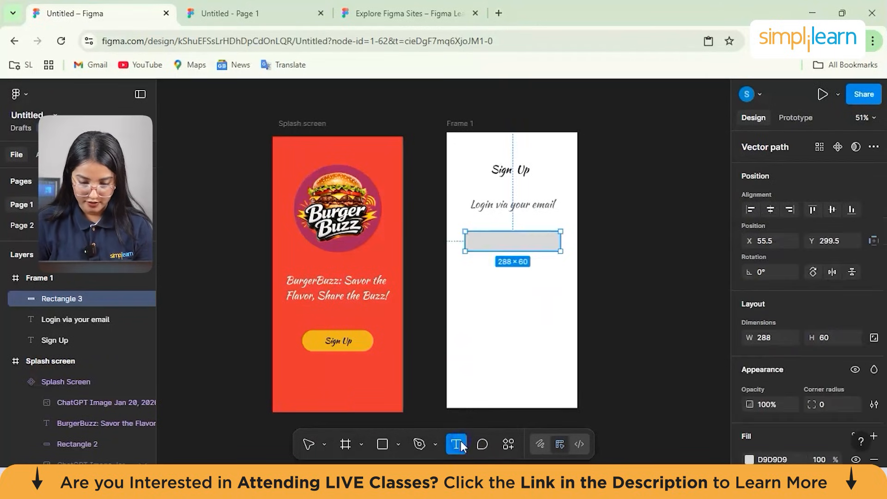
left_click(504, 233)
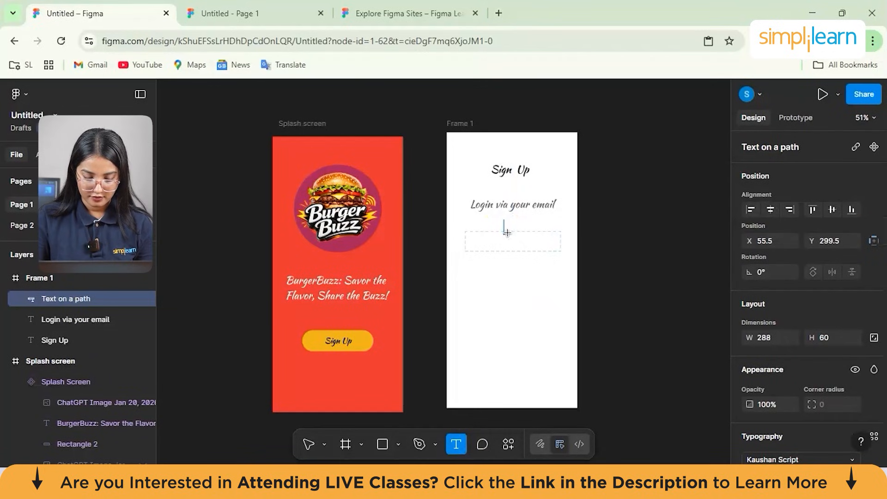
type("En")
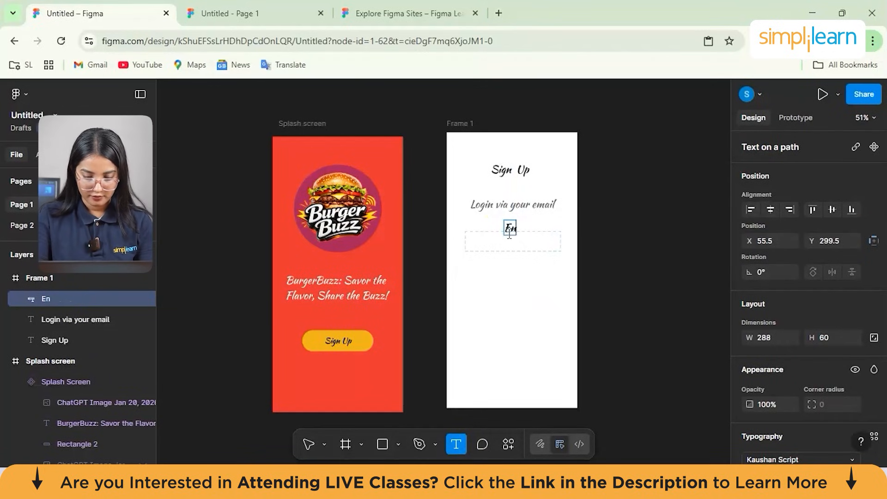
type("ter Your Email")
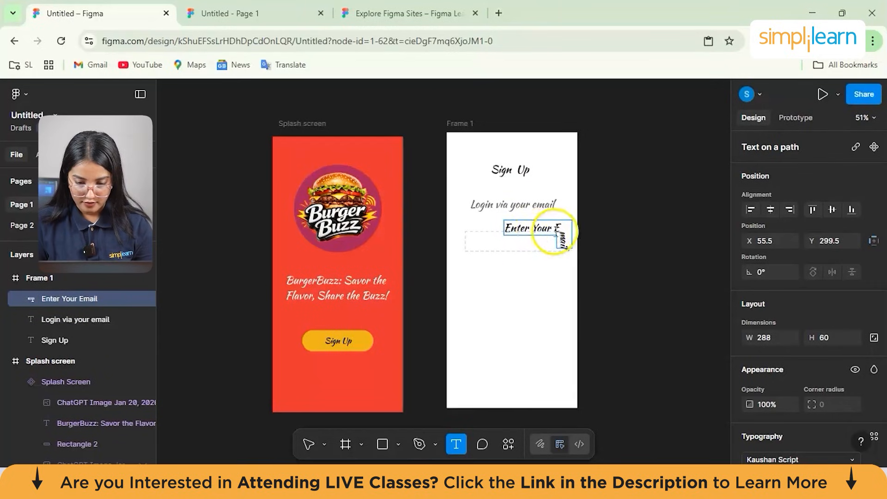
- Set the font size of the "Enter Your Email" text to 20
left_click(519, 228)
triple_click(520, 228)
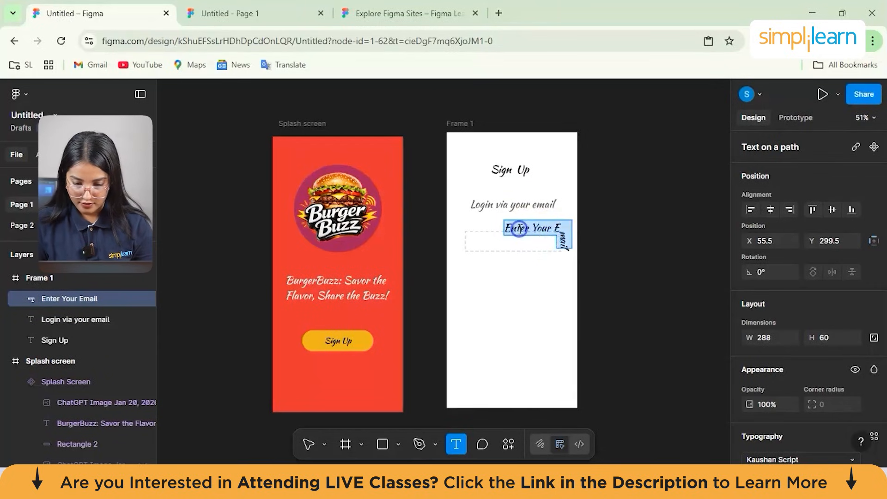
scroll(817, 338, "down", 1)
scroll(816, 335, "down", 5)
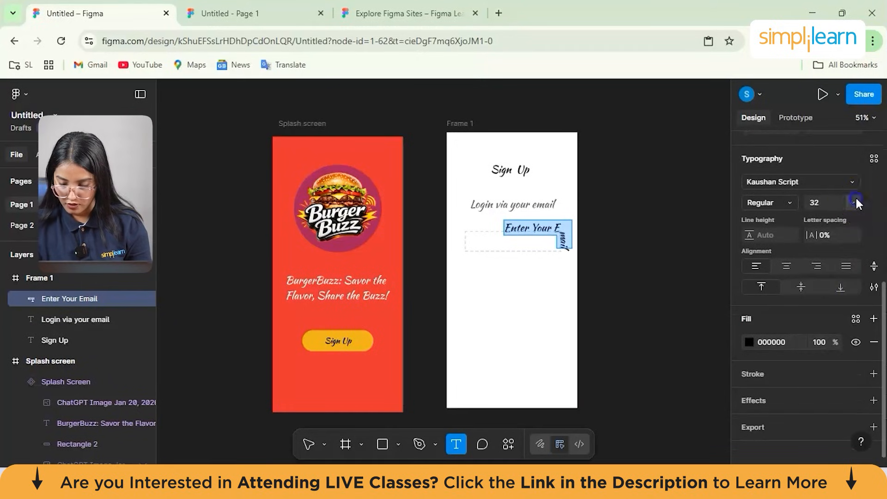
left_click(853, 202)
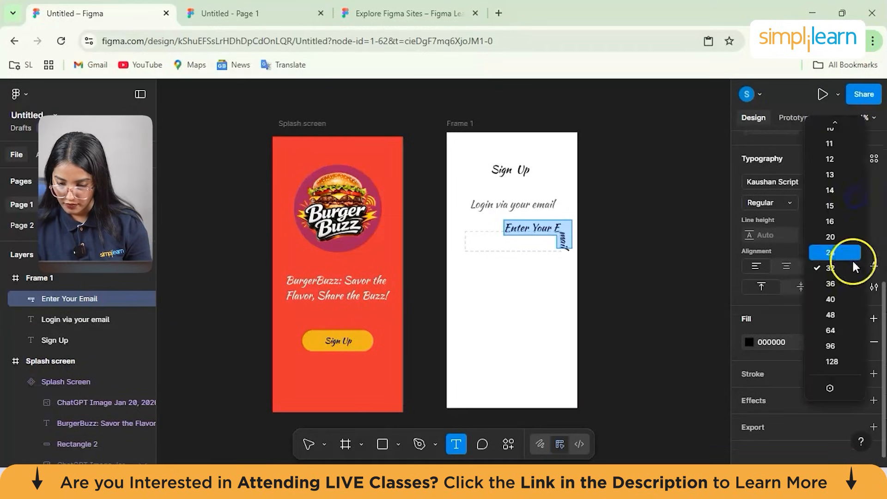
left_click(840, 231)
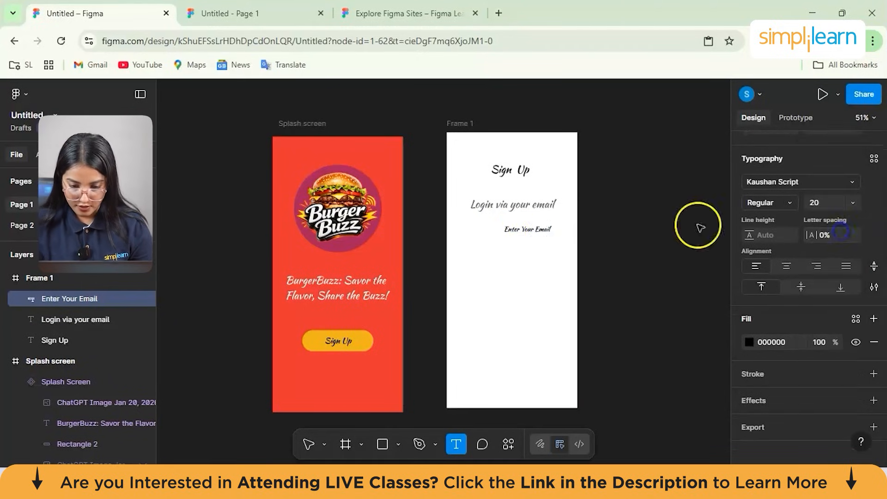
- Select the whole "Enter Your Email" text for an opacity adjustment
double_click(536, 229)
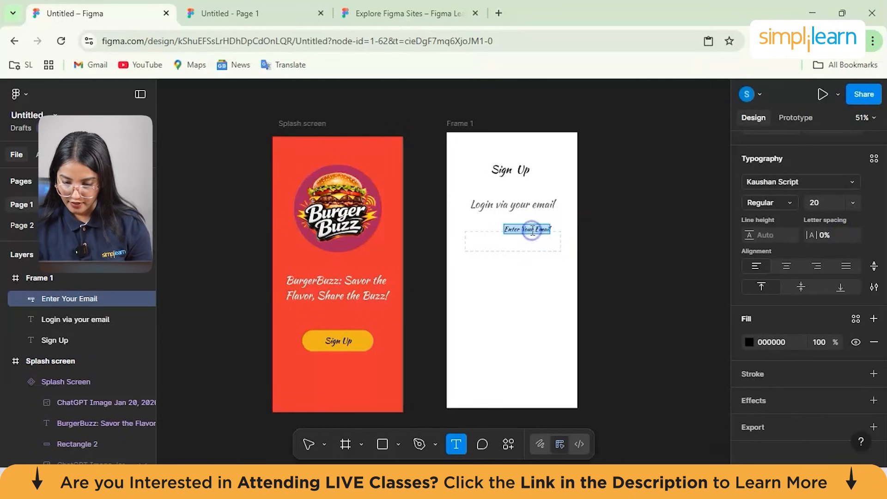
scroll(776, 278, "up", 2)
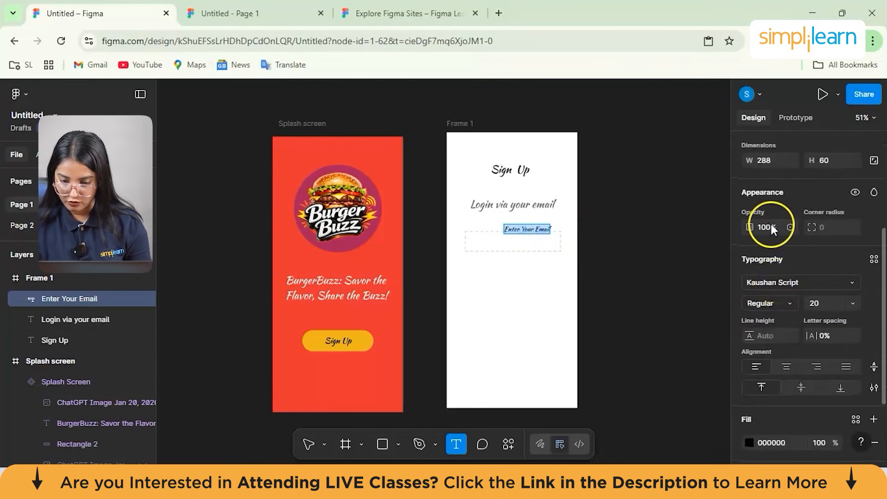
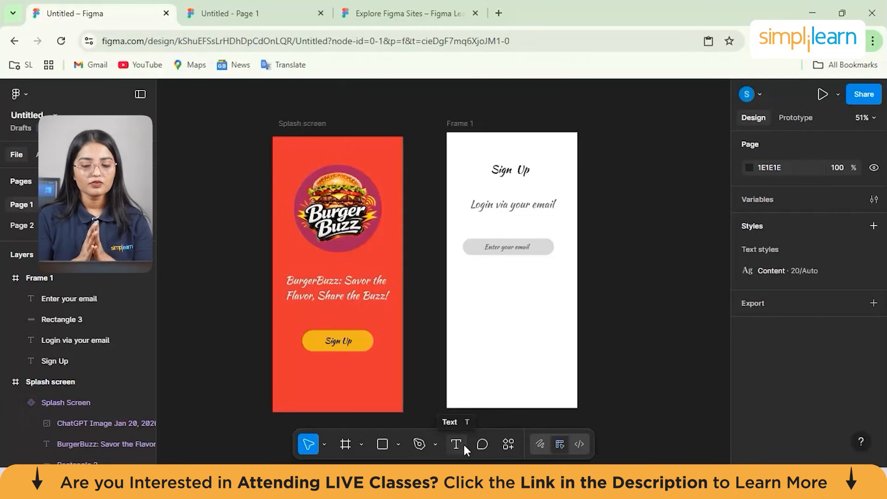
- Find the Remix Icon plugin among the plugins and widgets and run it
left_click(476, 429)
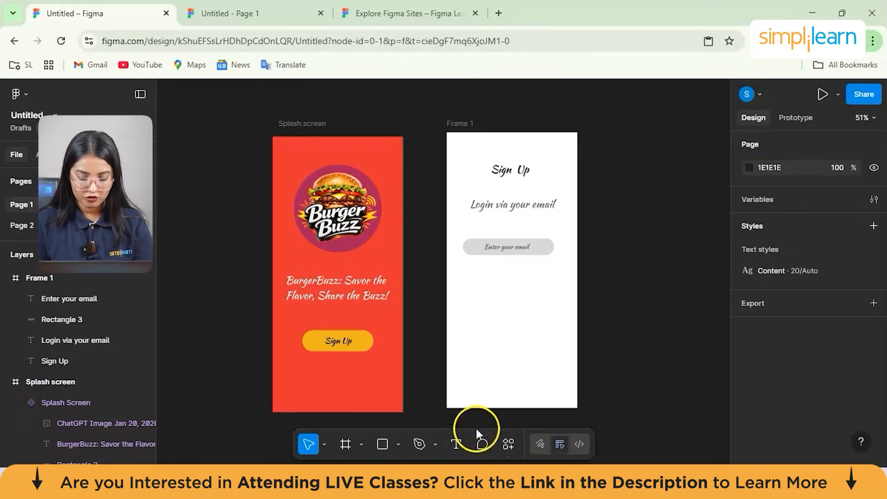
left_click(512, 444)
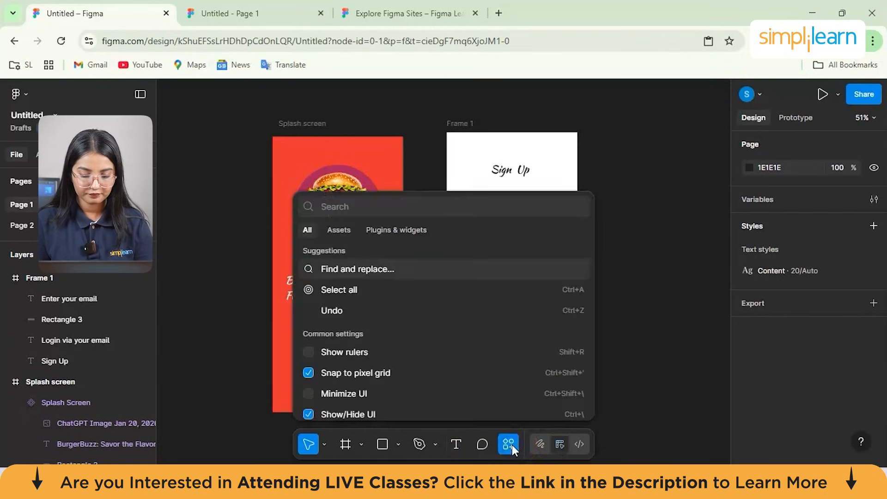
left_click(386, 229)
left_click(365, 212)
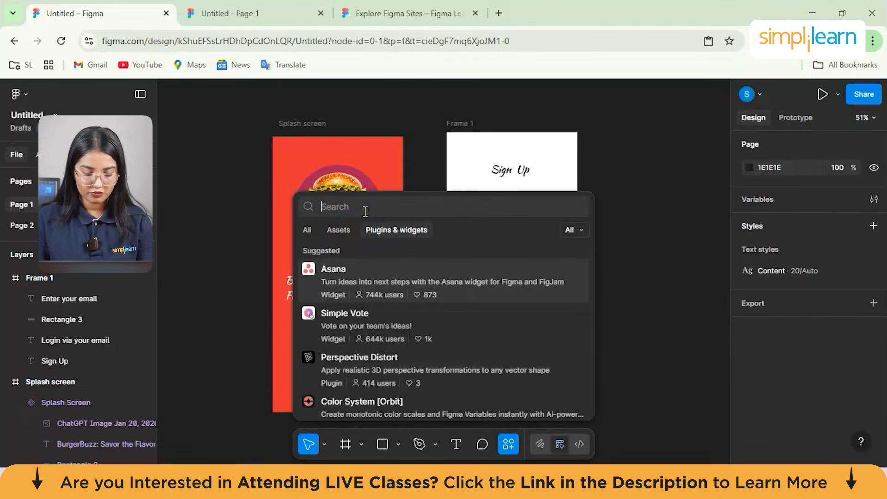
type("remixer")
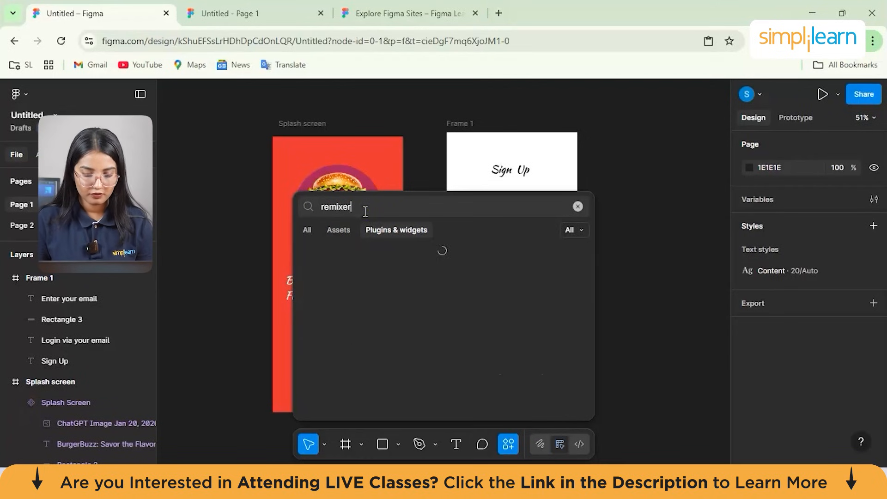
key("BackSpace")
key("BackSpace")
key("BackSpace")
left_click(417, 286)
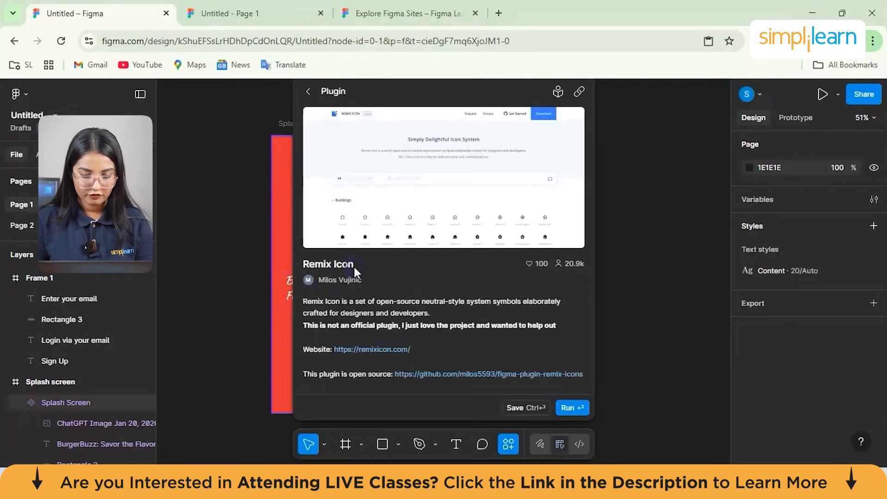
left_click(571, 406)
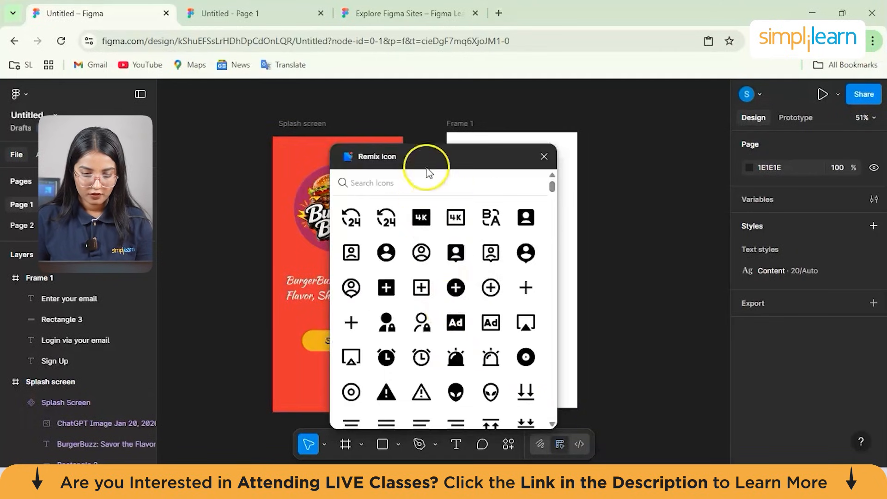
- Search the icons for "mail", insert the plain outlined envelope icon and place it below the email field on Frame 1
type("mail")
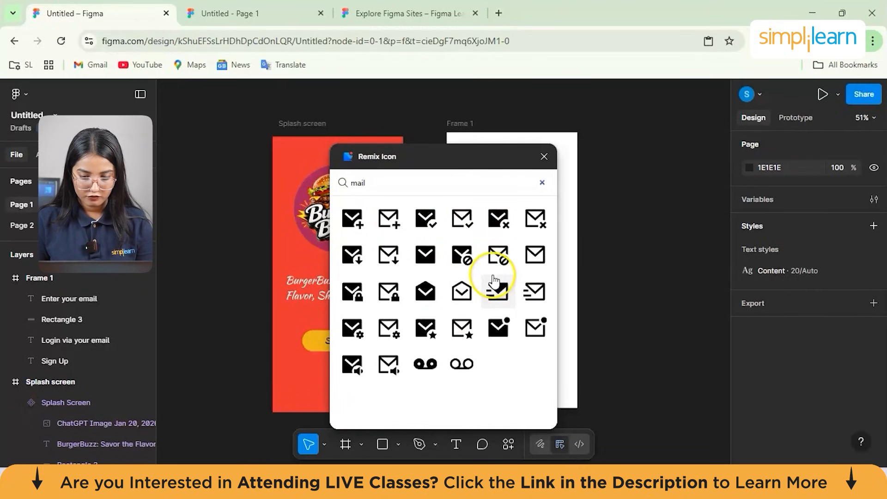
left_click(535, 258)
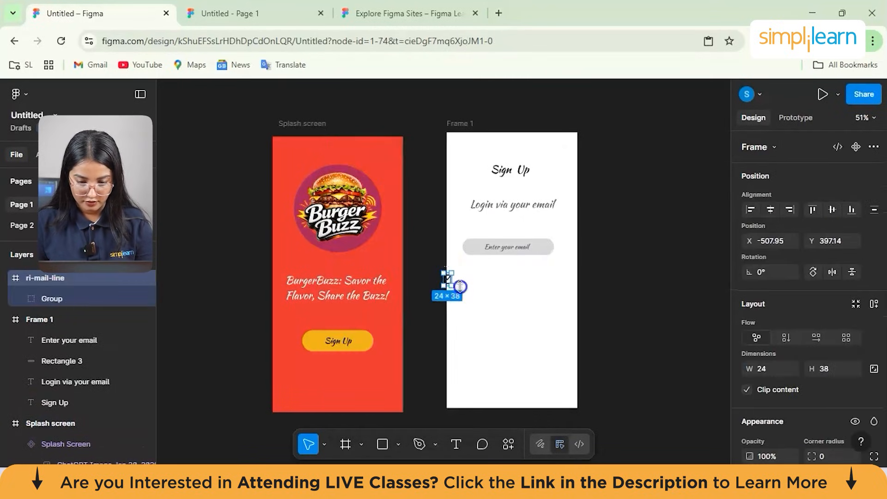
left_click_drag(448, 278, 485, 280)
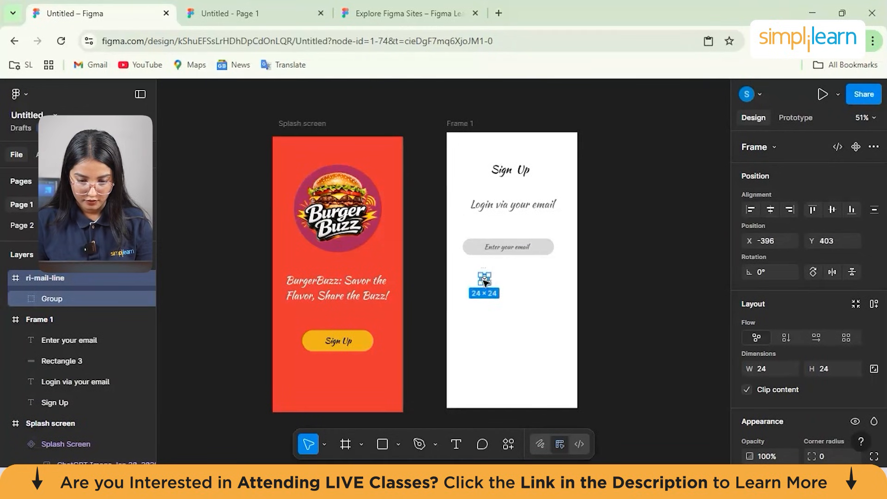
- Set the opacity of the mail icon's envelope vector to 60%
left_click(484, 281, "ctrl")
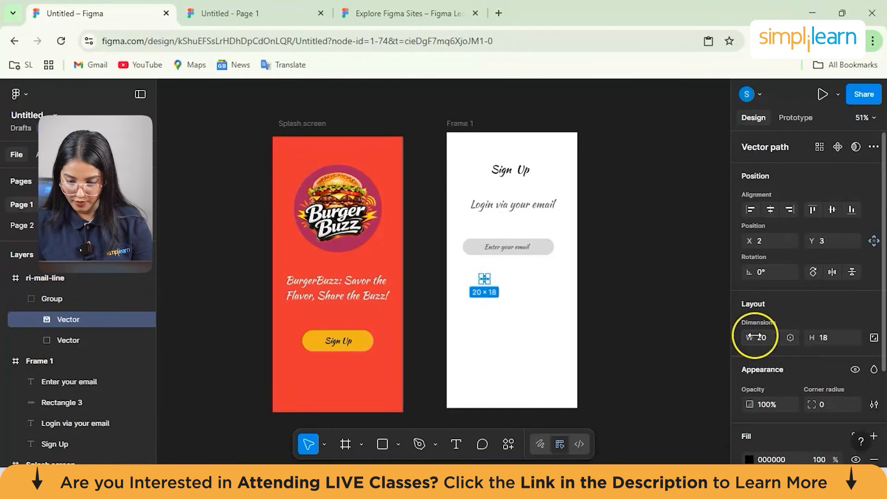
scroll(753, 336, "down", 1)
left_click(774, 379)
type("60")
key("Return")
left_click(555, 315)
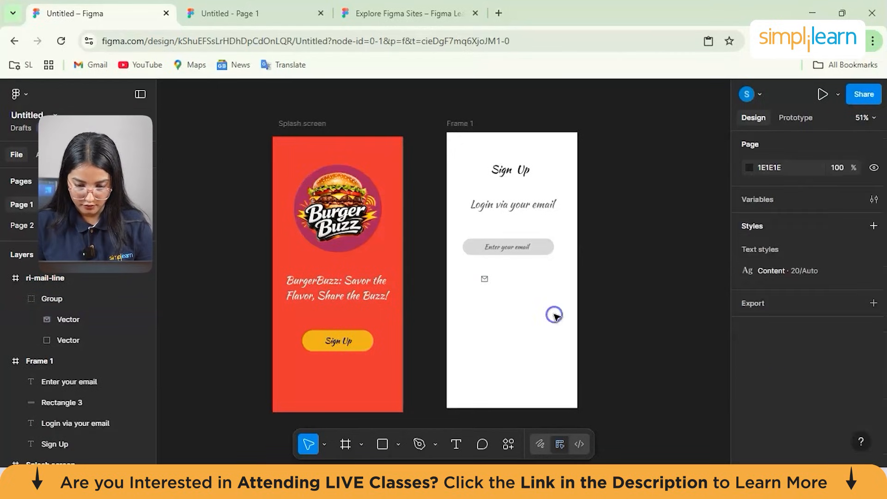
- Move the mail icon into the email field, just before the "Enter your email" text and level with it
left_click_drag(484, 279, 483, 252)
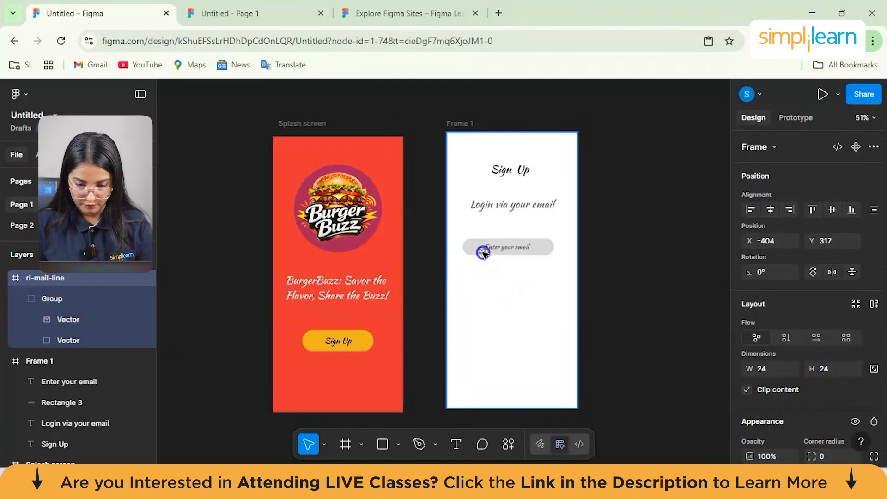
scroll(481, 251, "up", 8)
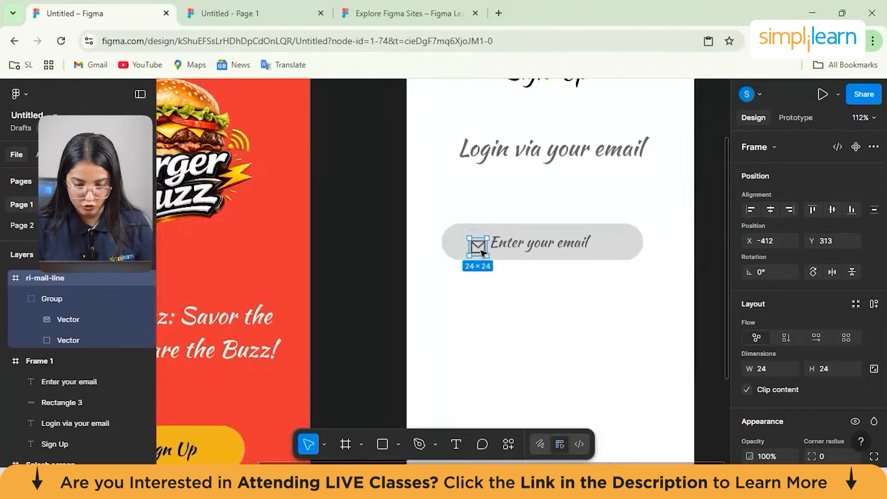
left_click_drag(480, 246, 479, 239)
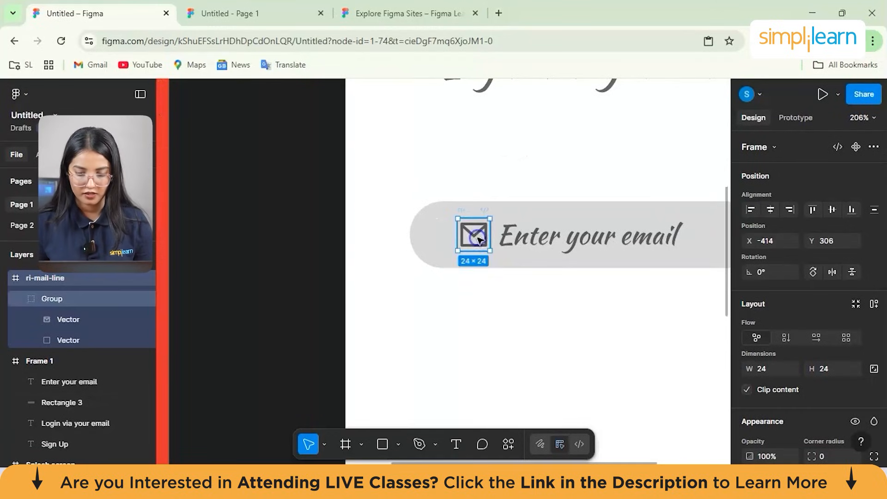
left_click(543, 331)
scroll(467, 313, "down", 4)
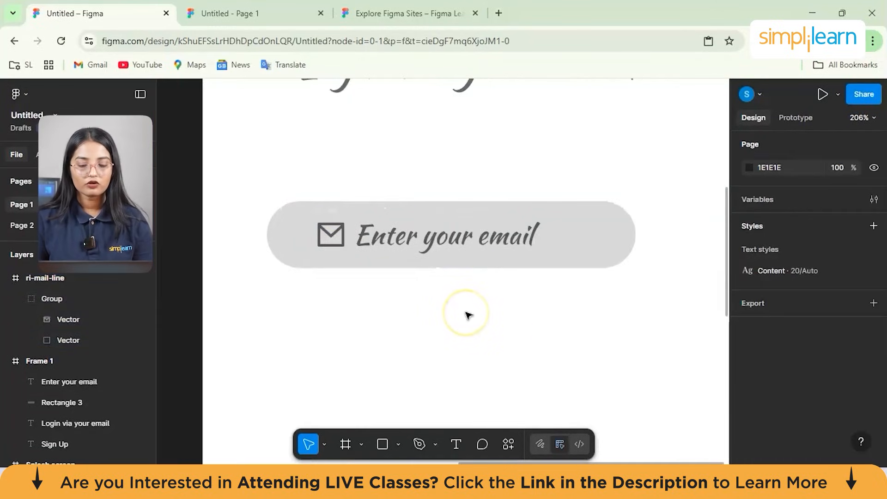
scroll(467, 313, "down", 2)
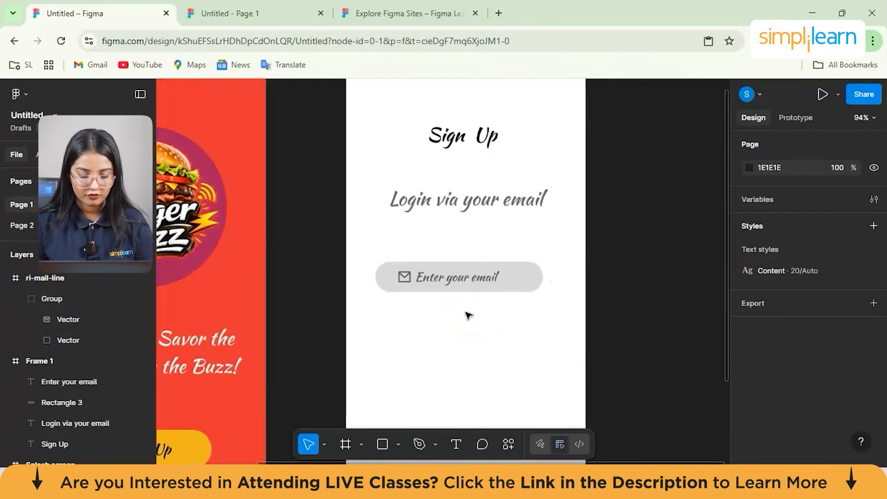
- Draw a rectangle about 158 × 88 below the email field
left_click(455, 444)
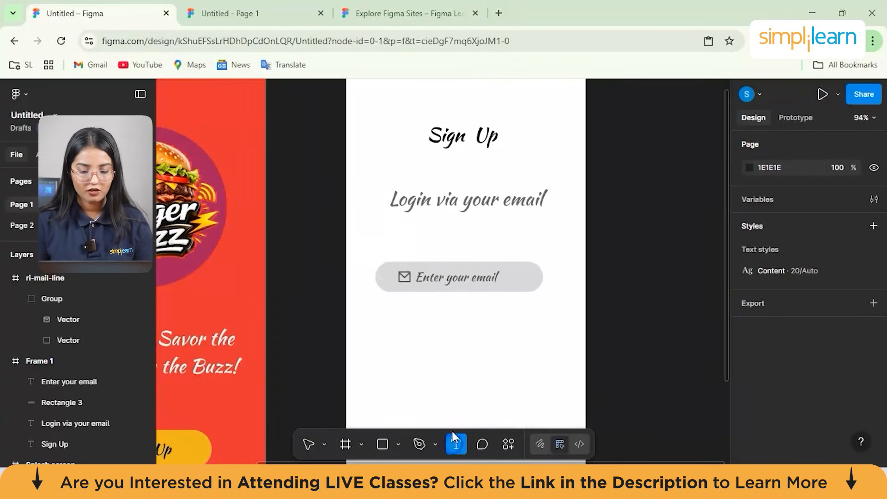
left_click(392, 445)
left_click(397, 443)
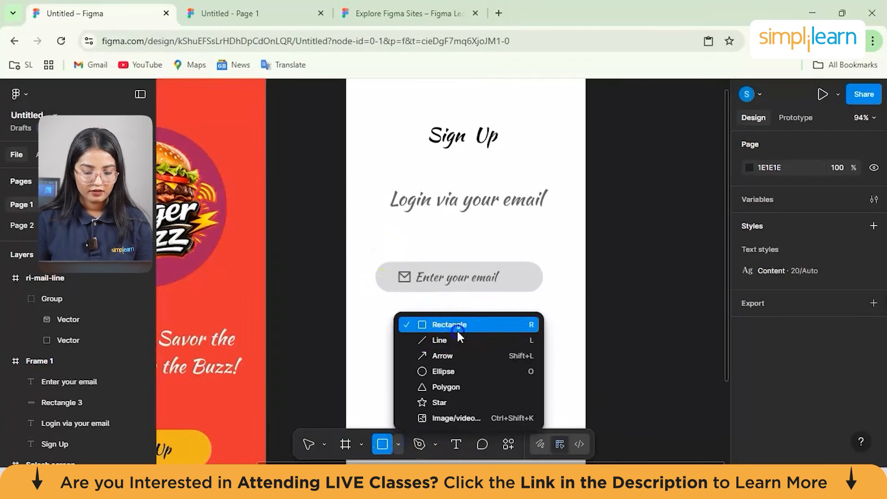
left_click(456, 328)
left_click(405, 337)
left_click_drag(437, 370, 470, 359)
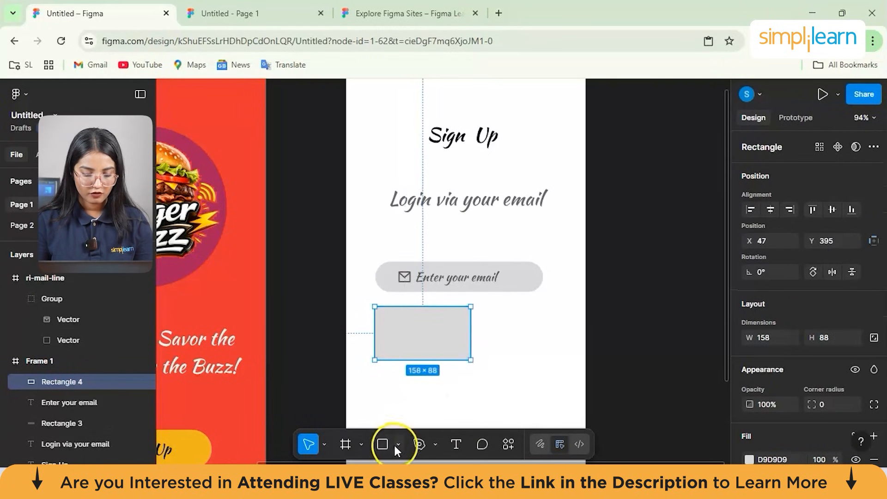
- Add a downward-pointing triangle about 100 × 71 below the email field and duplicate it alongside
left_click(397, 443)
left_click(442, 388)
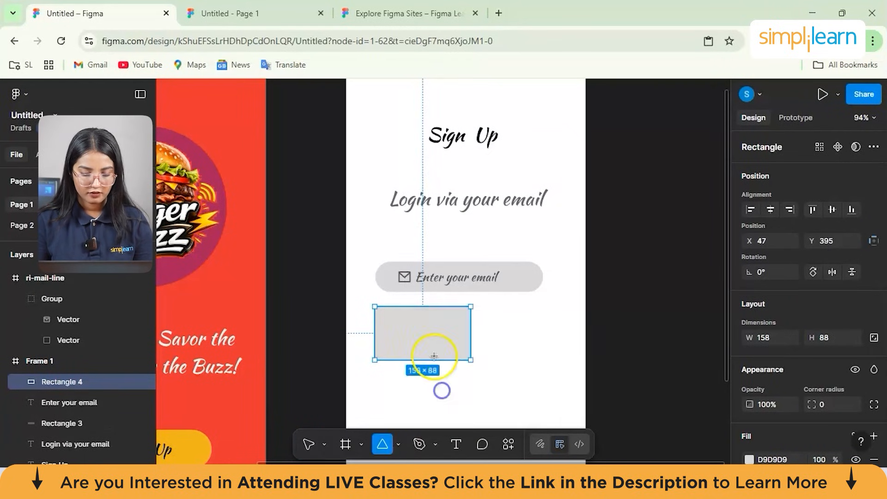
left_click(417, 338)
left_click_drag(416, 312, 495, 331)
key("ctrl+d")
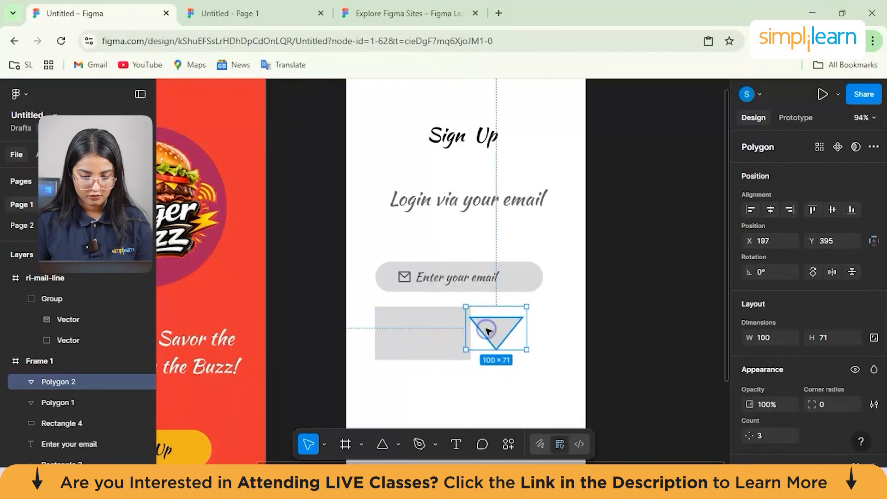
- Paste another copy of the triangle and place it over the rectangle below the email field
right_click(486, 328)
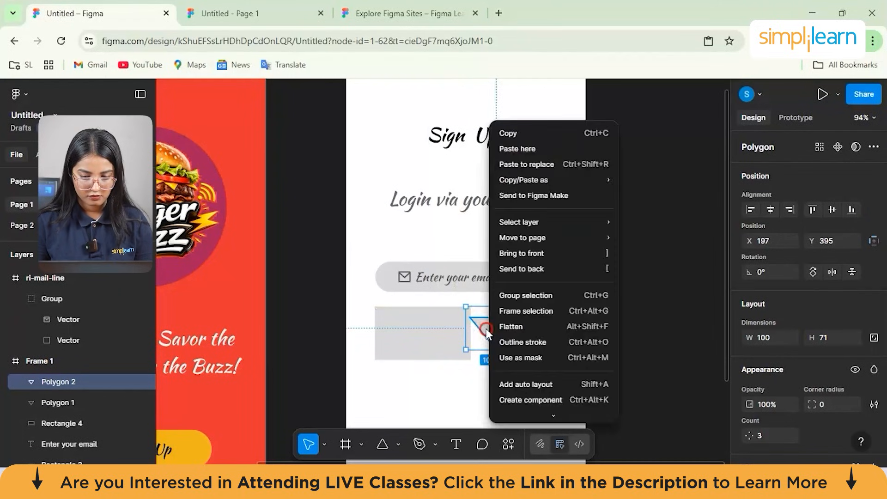
left_click(532, 145)
mouse_move(560, 165)
left_mouse_down()
mouse_move(455, 268)
mouse_move(421, 334)
mouse_move(418, 311)
mouse_move(419, 320)
left_mouse_up()
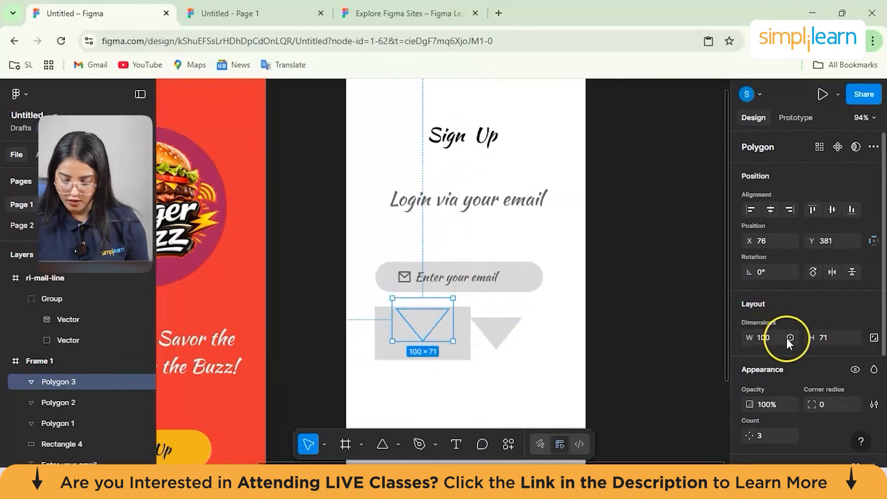
scroll(785, 337, "down", 3)
scroll(786, 344, "down", 3)
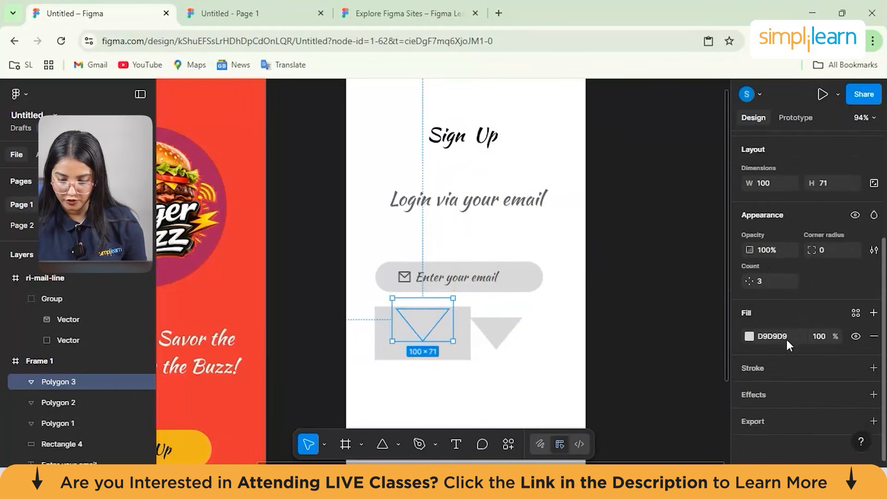
scroll(797, 301, "up", 5)
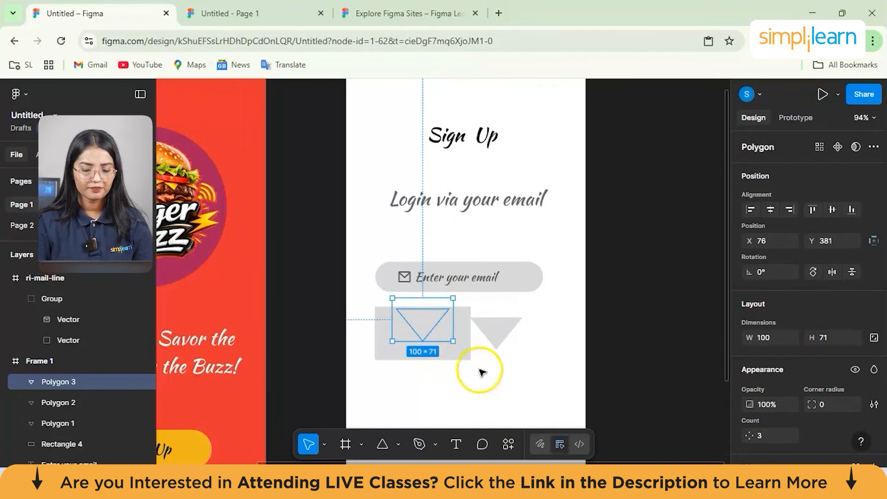
- Remove the trial rectangle and all triangles from below the email field
key("ctrl+z")
key("ctrl+z")
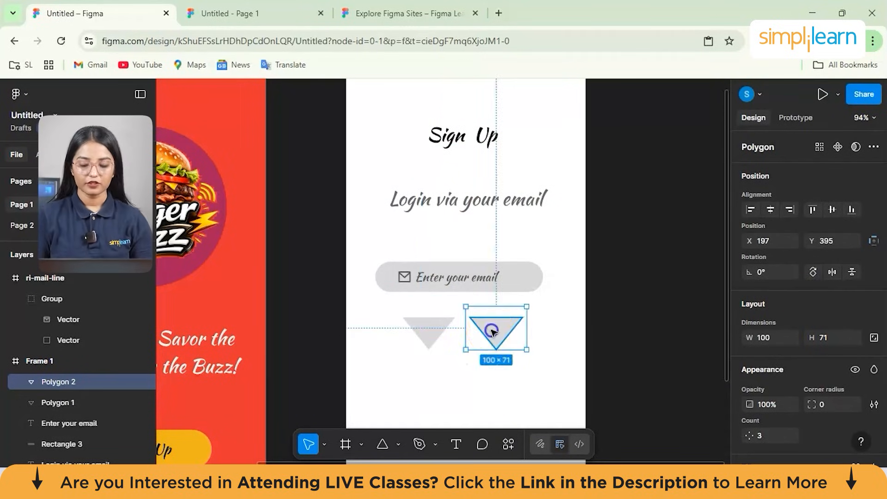
left_click(492, 332, "shift")
left_click(493, 331)
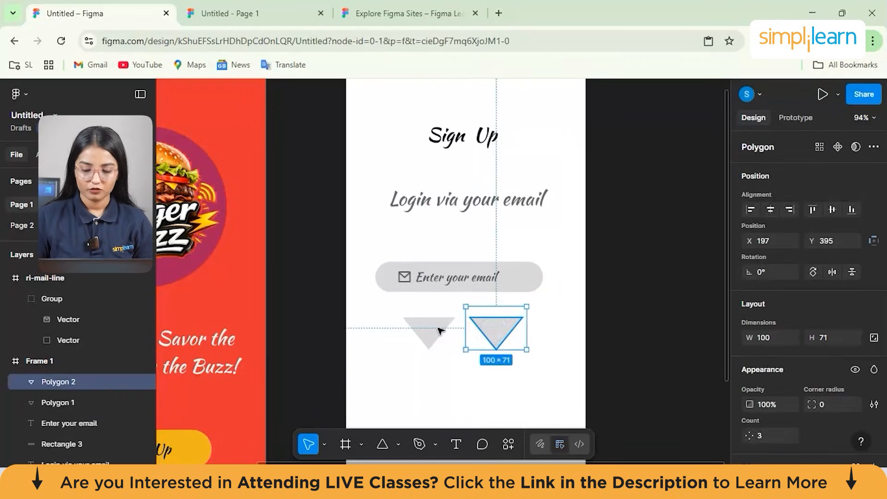
key("Delete")
left_click(434, 328)
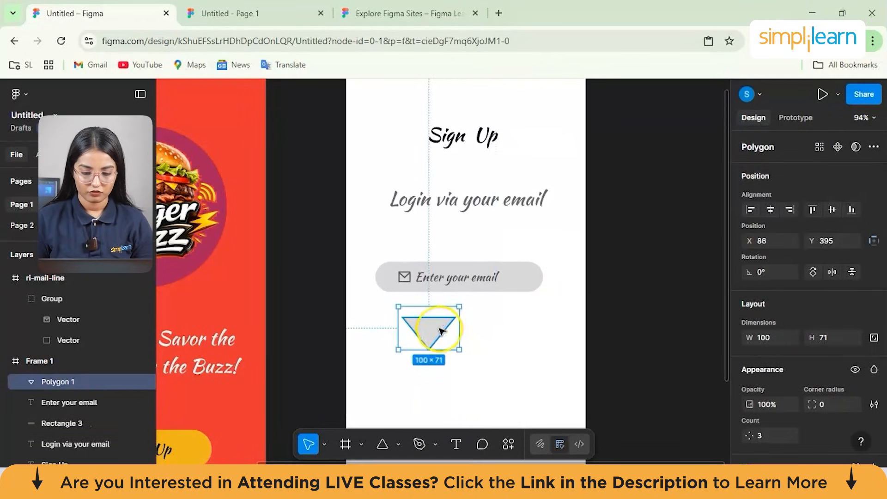
key("Delete")
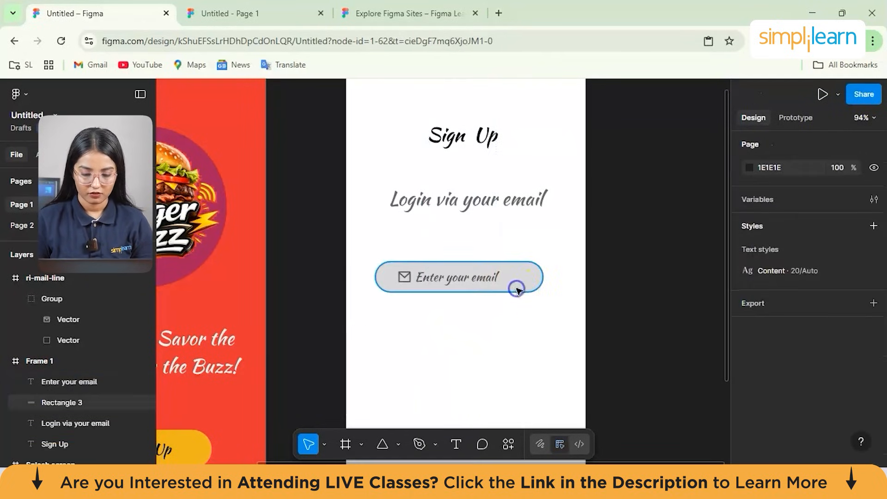
- Shift the "Enter your email" text and the mail icon slightly to the right within the email field
left_click(467, 278)
mouse_move(467, 277)
left_mouse_down()
mouse_move(483, 278)
mouse_move(475, 278)
left_mouse_up()
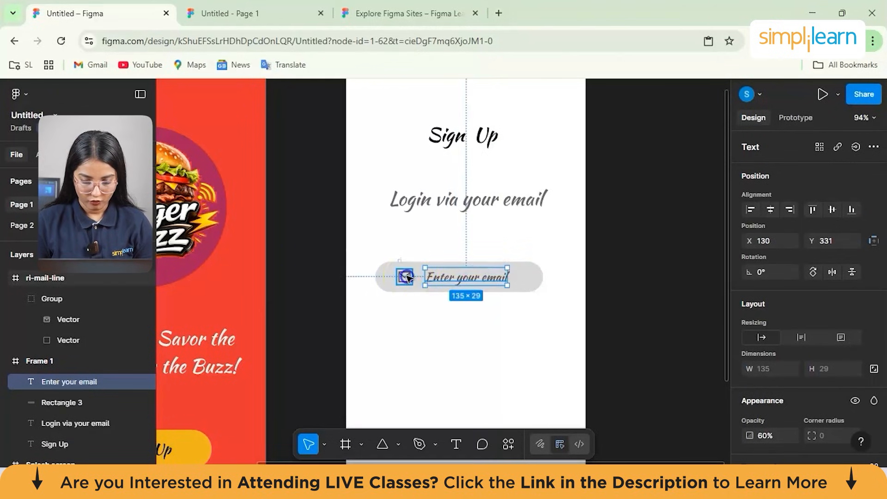
left_click(414, 278)
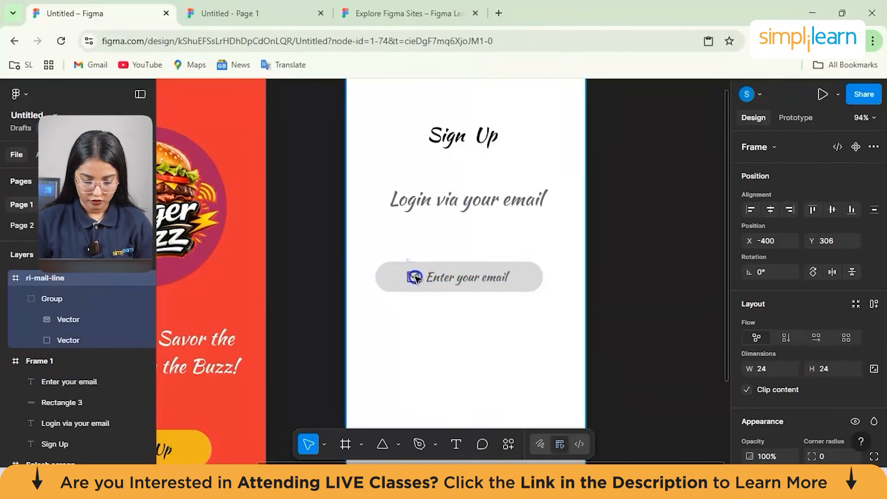
left_click(415, 277)
- Duplicate the email field's rounded rectangle and place the copy directly below the original, at Y 392
left_click(395, 278)
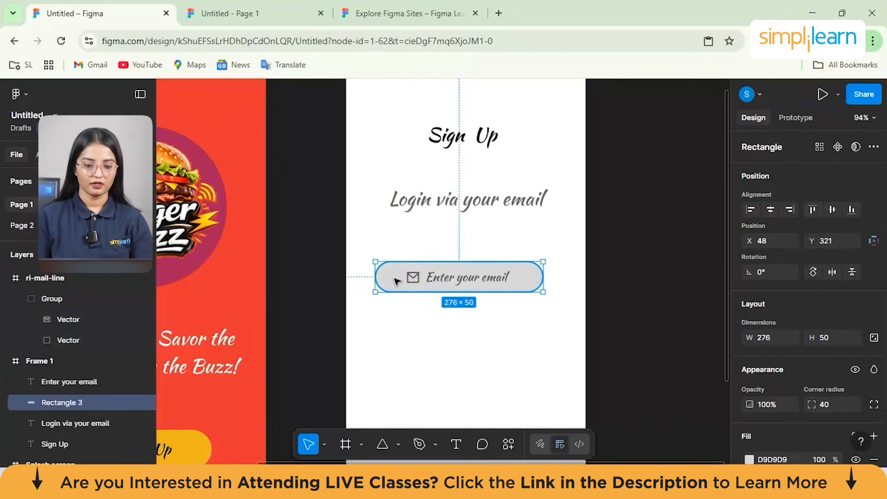
key("ctrl+d")
right_click(394, 278)
left_click(392, 283)
left_click_drag(392, 283, 391, 327)
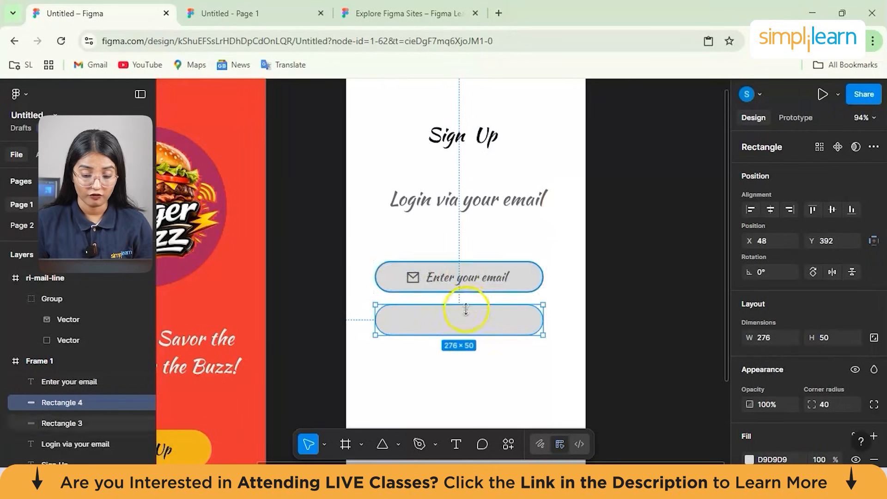
- Move the email field's rectangle, mail icon and text up, closer beneath the "Login via your email" text
left_click(442, 279)
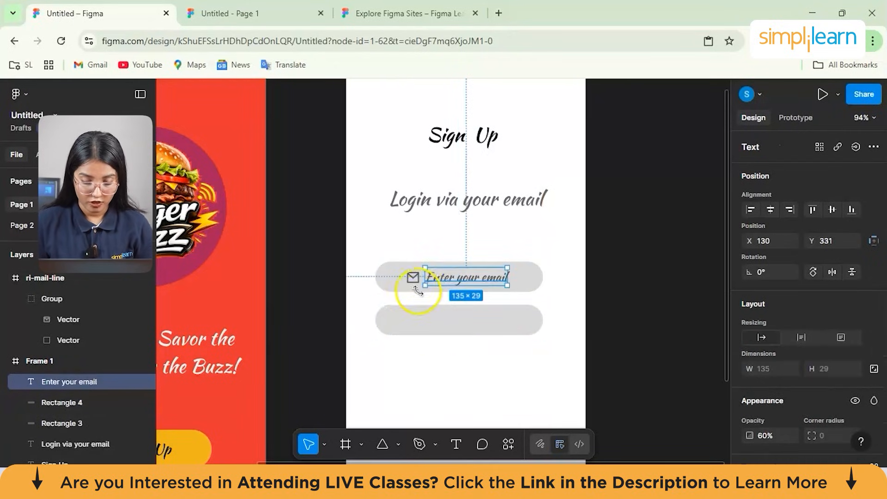
left_click(434, 369)
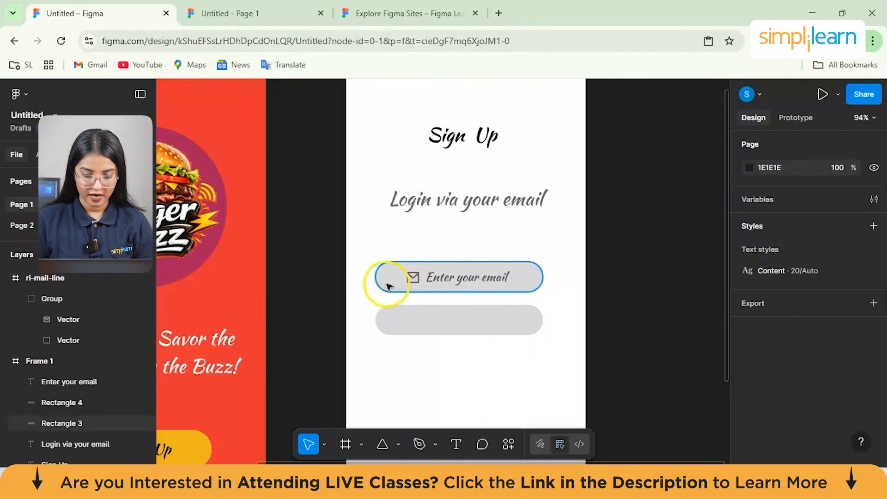
left_click_drag(388, 276, 414, 259)
left_click_drag(452, 279, 453, 254)
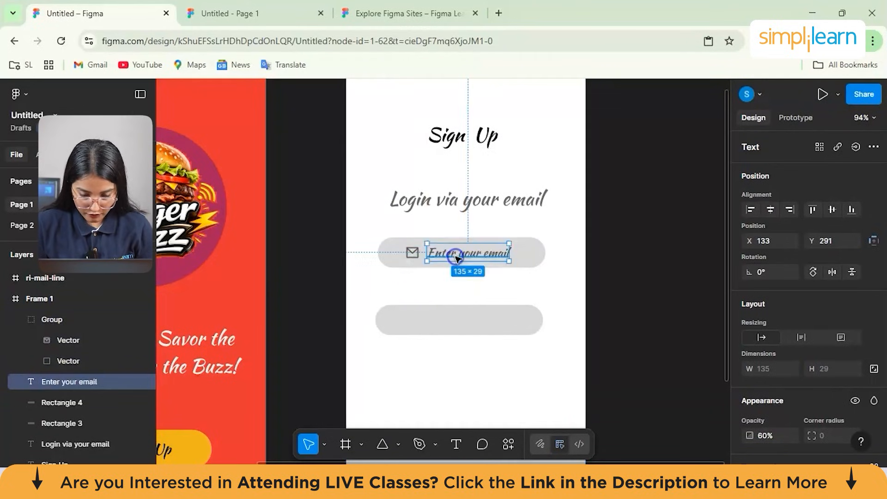
- Move the empty rounded rectangle up to Y 359 beneath the email field and add the text "Enter your password" over it
left_click_drag(442, 329, 444, 307)
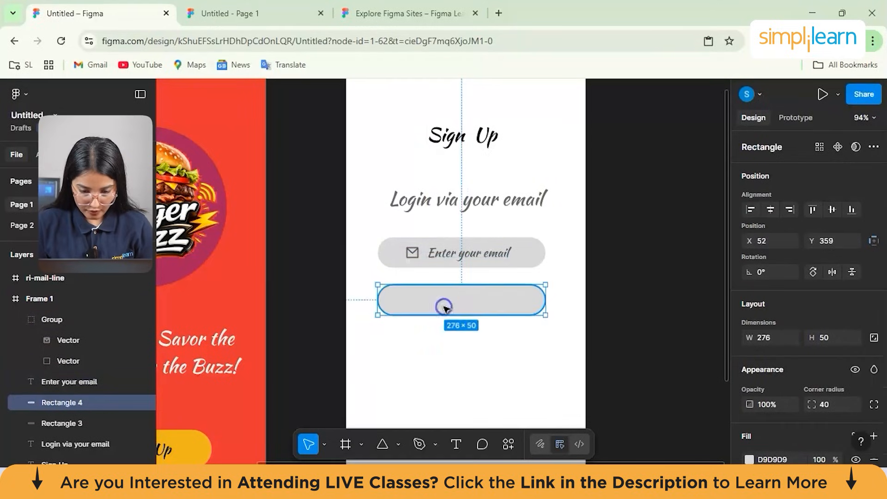
left_click(482, 381)
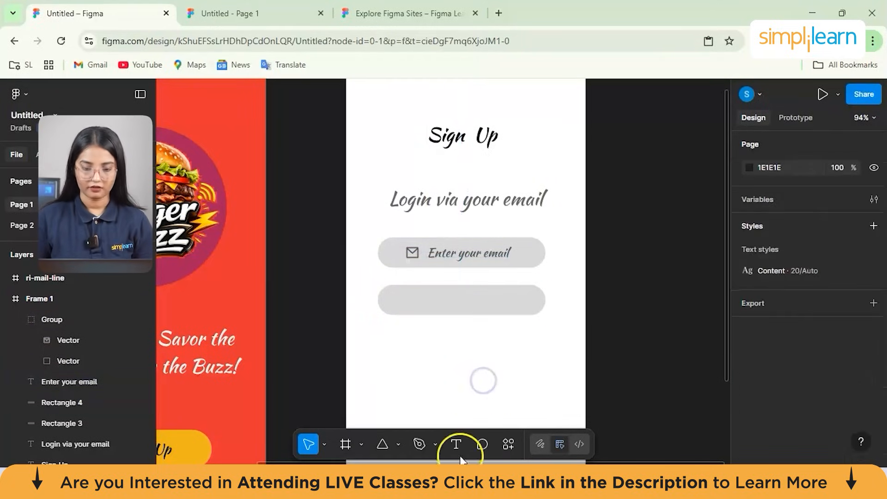
left_click(455, 444)
left_click(426, 306)
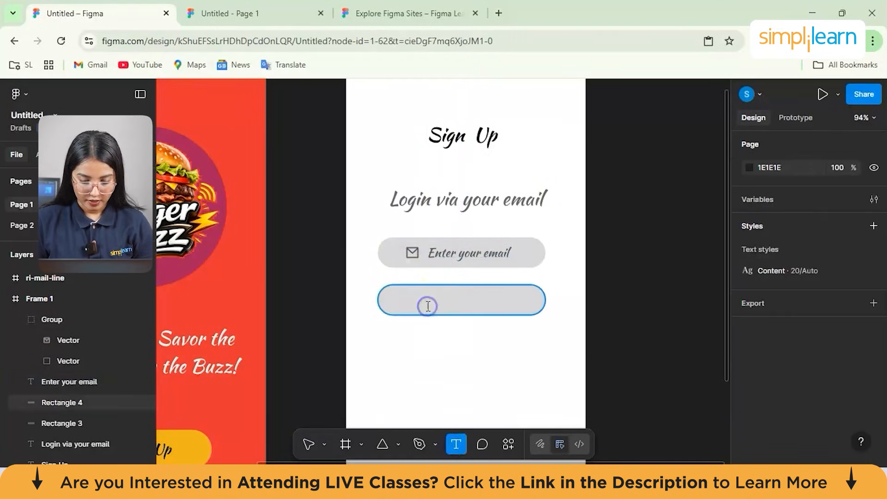
left_click(427, 306)
type("E")
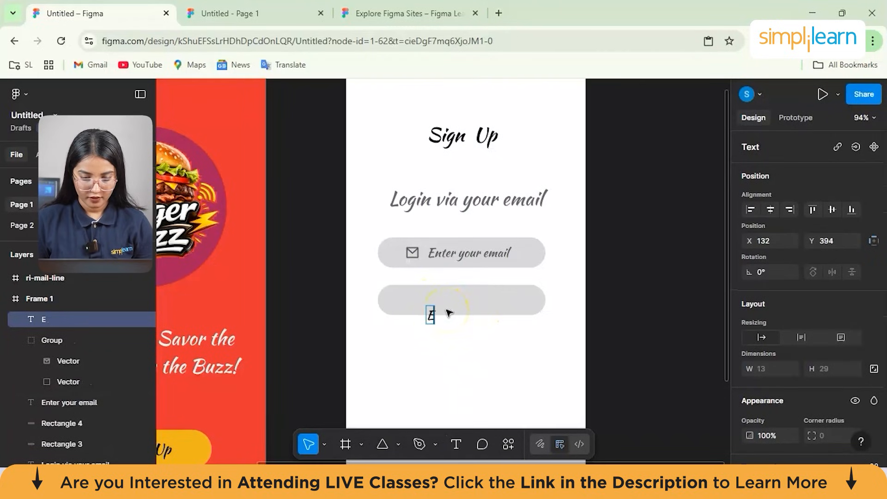
type("nter your password")
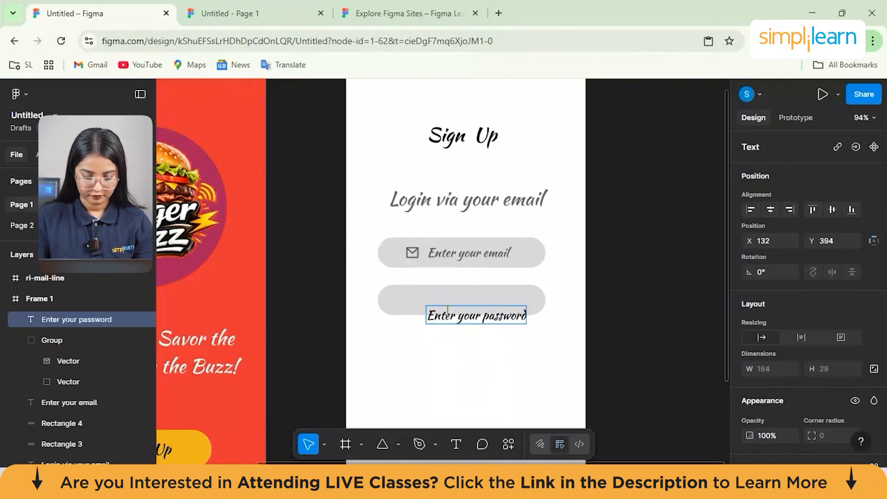
- Set the opacity of the "Enter your password" text to 60%
triple_click(515, 316)
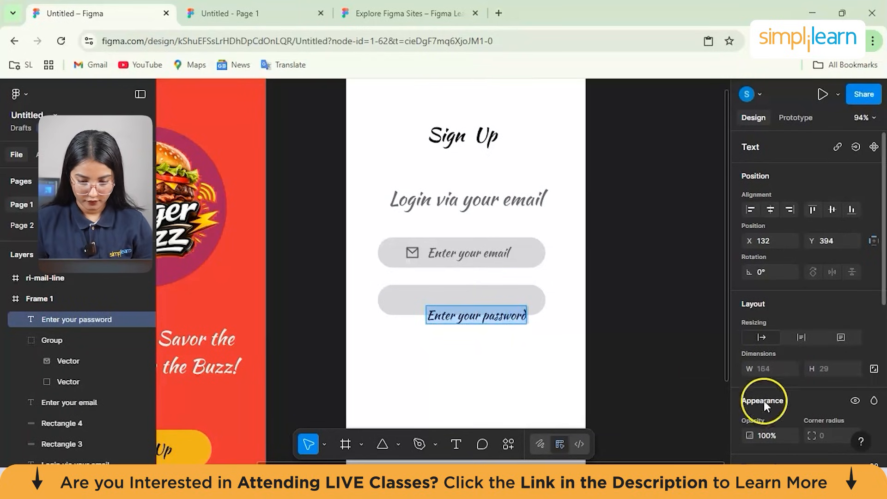
scroll(766, 406, "down", 3)
left_click(768, 368)
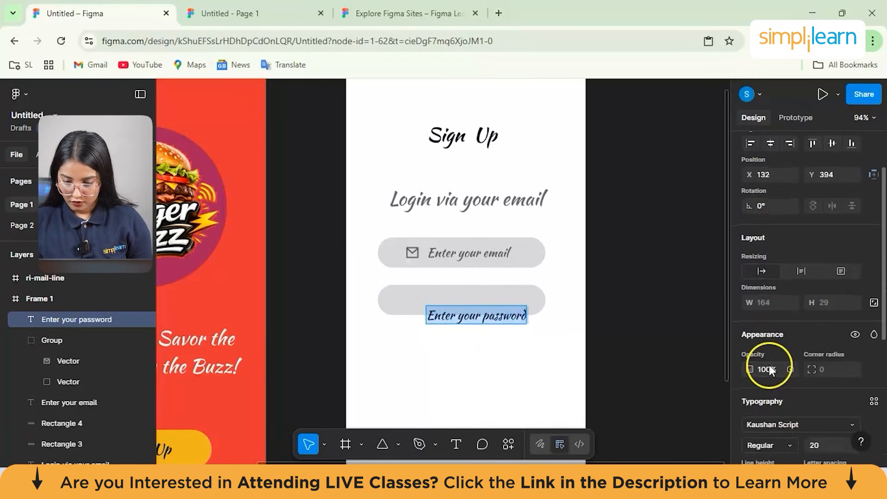
type("60")
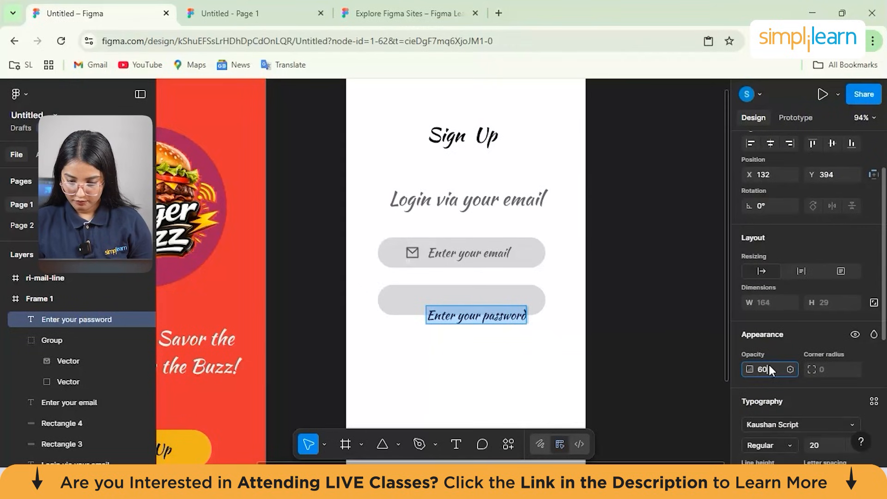
key("Return")
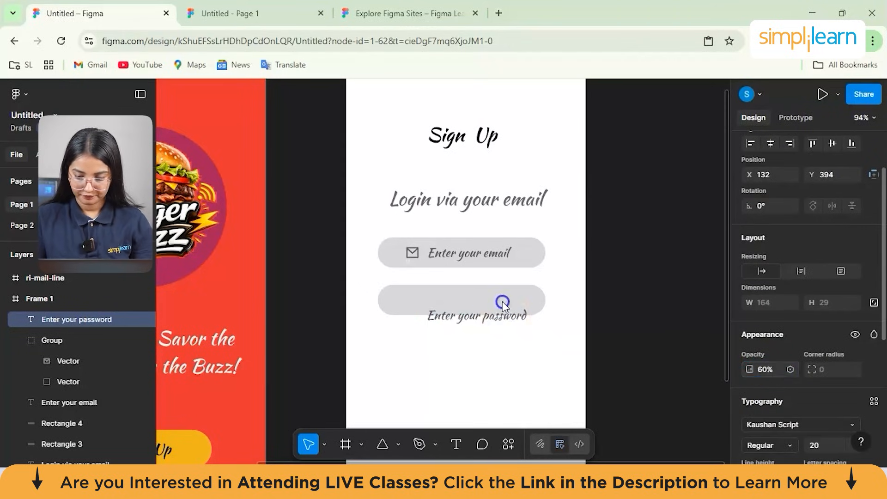
- Move the "Enter your password" text up into the empty rounded rectangle, at X 121, Y 372
left_click(491, 329)
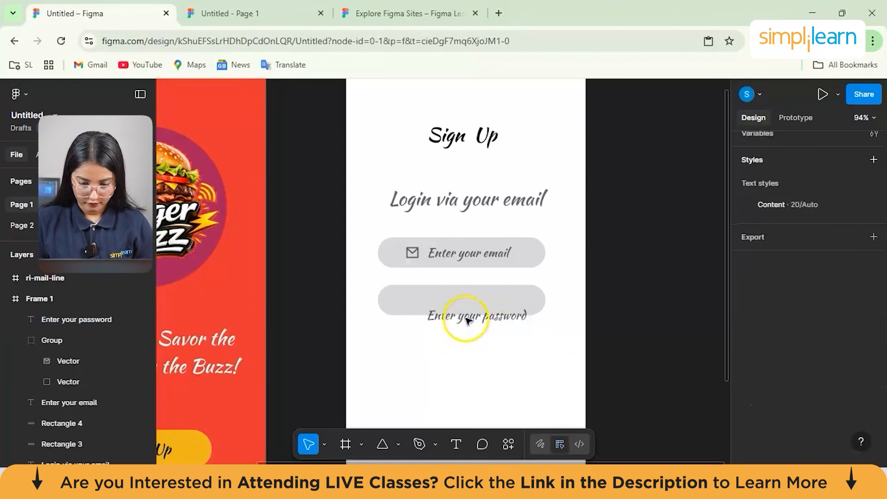
left_click(460, 319)
left_click_drag(461, 319, 453, 306)
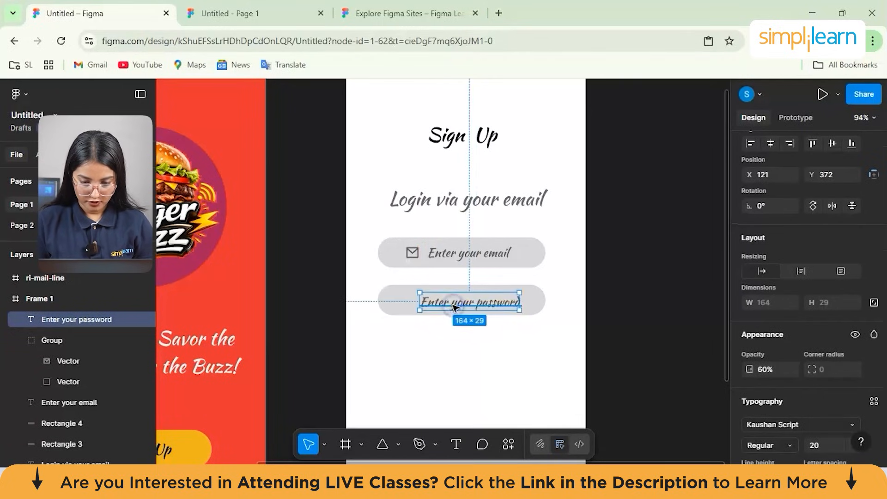
- Search the Remix Icon plugin for "lock" and insert the outlined lock icon (ri-lock-line)
left_click(500, 442)
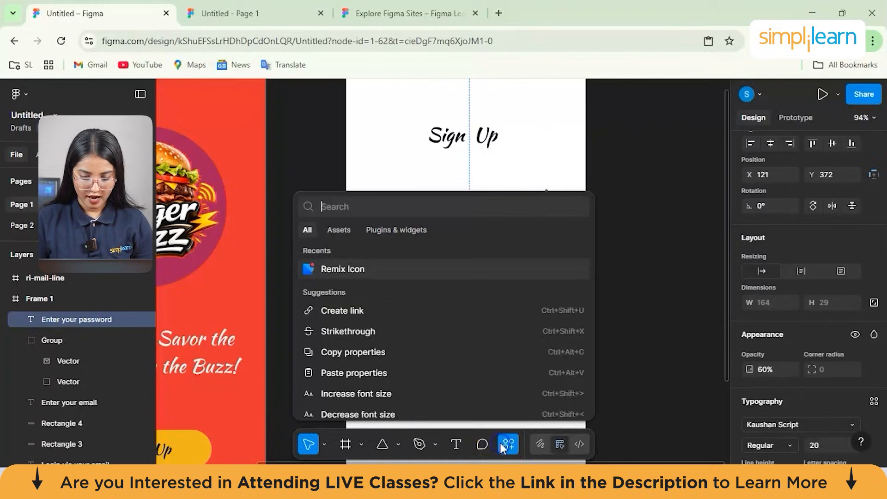
left_click(359, 273)
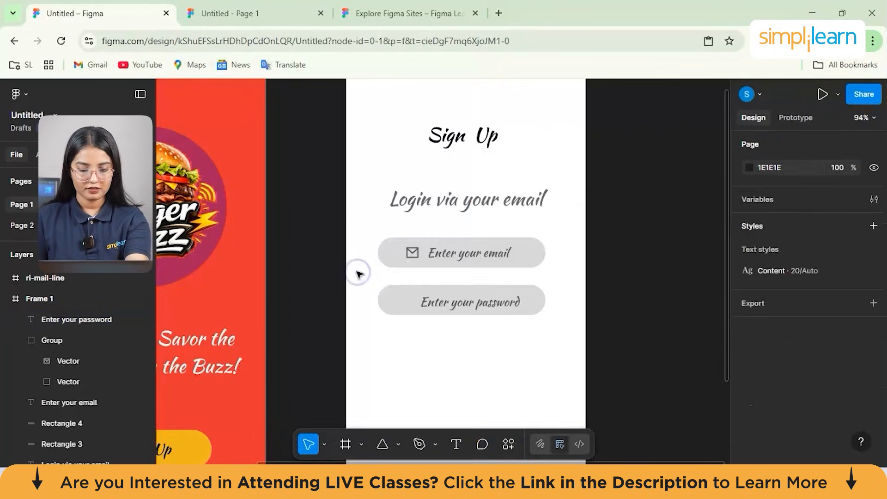
left_click(408, 184)
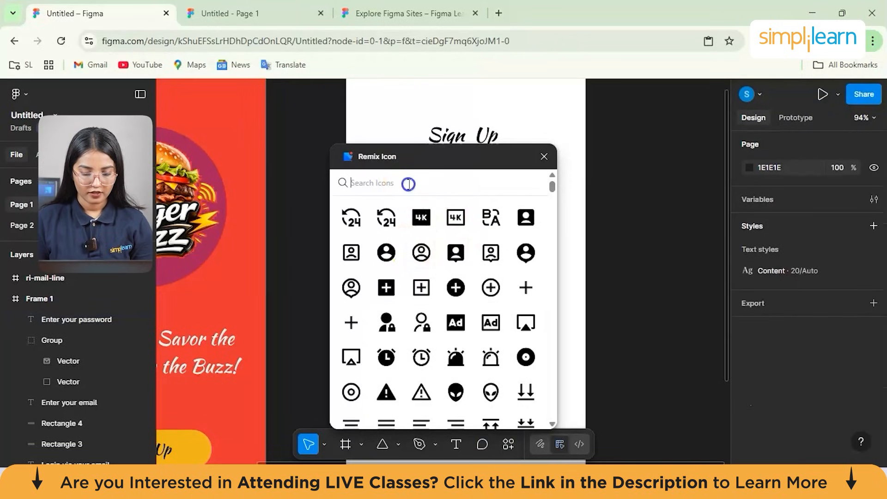
type("lock")
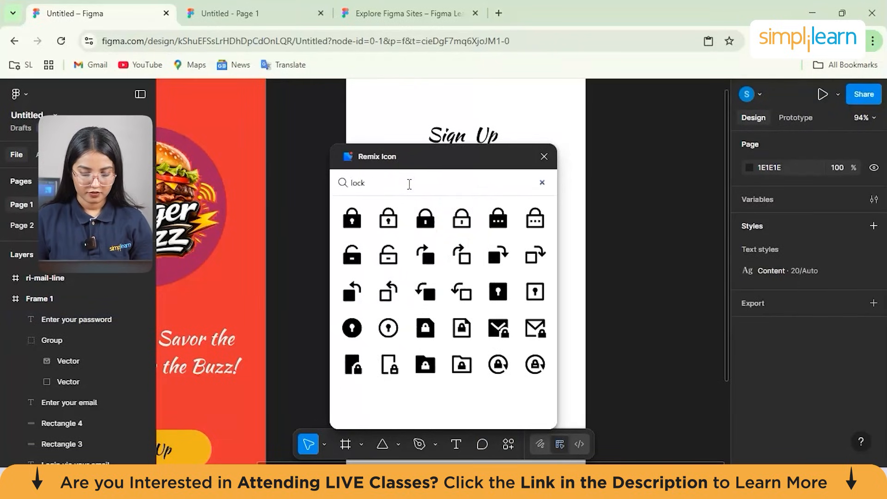
left_click(452, 224)
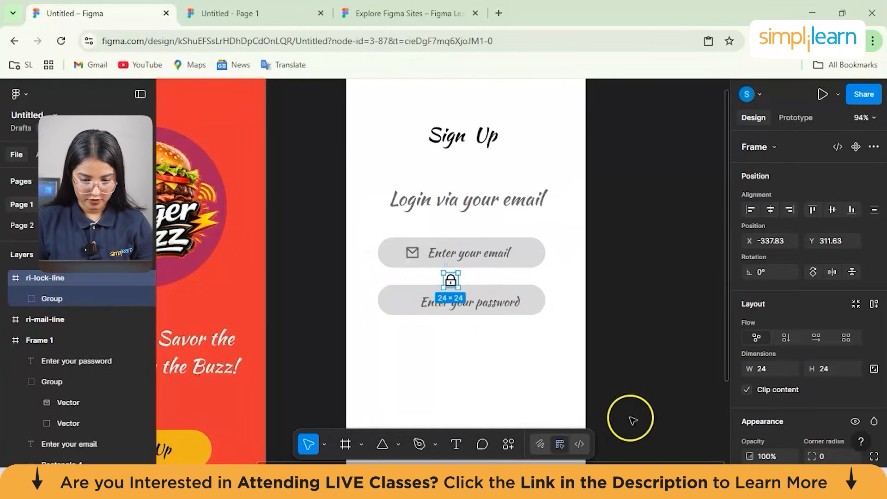
- Set the lock icon's opacity to 60%
scroll(803, 379, "down", 3)
scroll(801, 378, "up", 1)
left_click(775, 378)
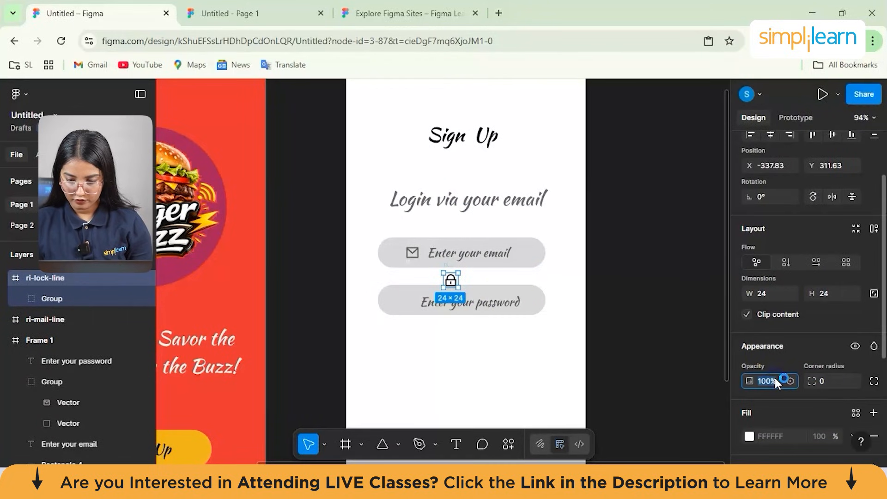
type("60")
key("Return")
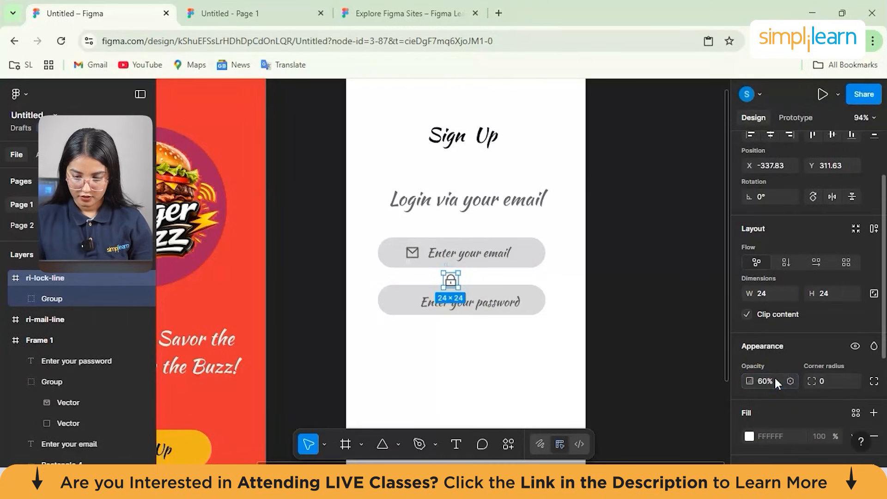
- Place the lock icon in the password field, aligned under the mail icon, and shift "Enter your password" slightly right to clear it
left_click_drag(452, 283, 413, 299)
left_click(413, 299)
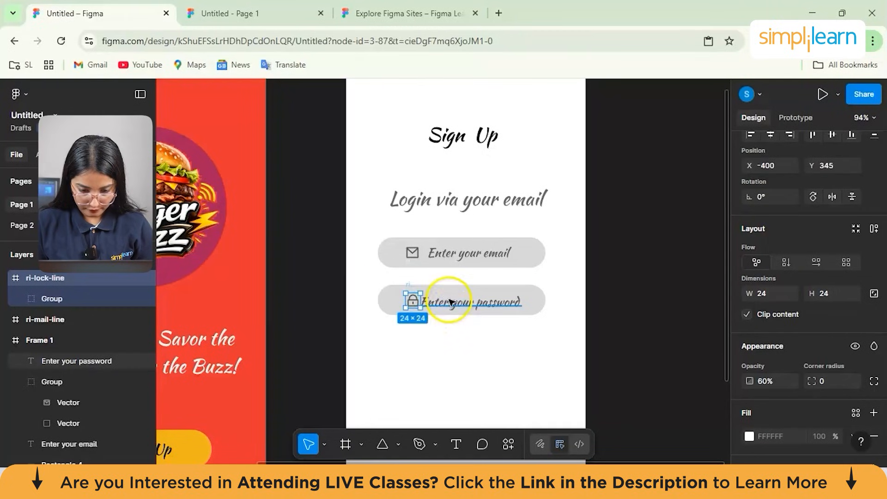
left_click(451, 302)
left_click_drag(453, 303, 451, 304)
left_click(471, 358)
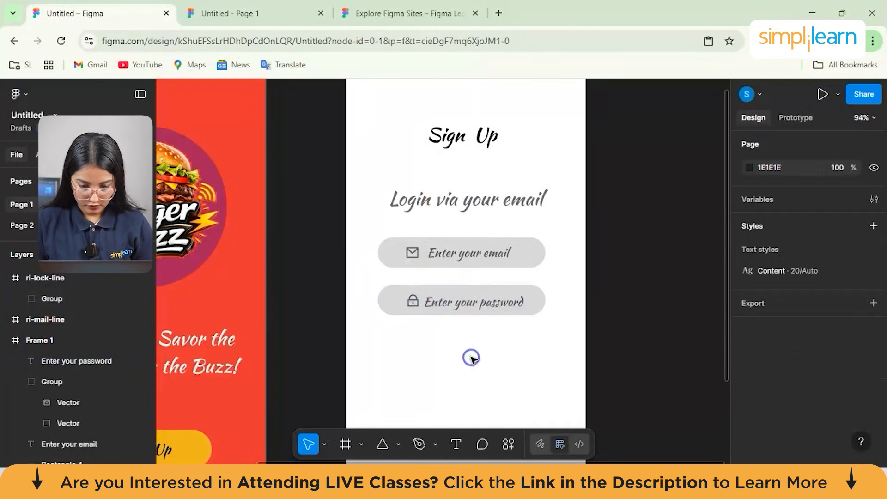
scroll(474, 359, "down", 3)
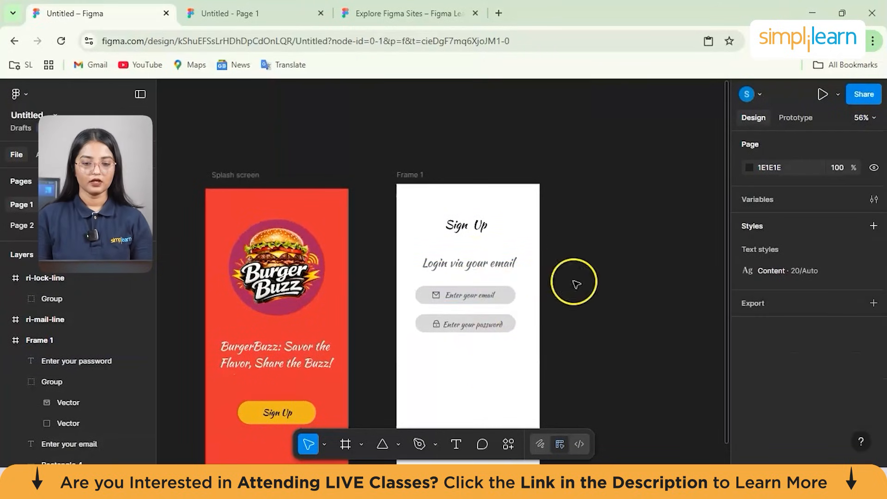
scroll(485, 376, "down", 2)
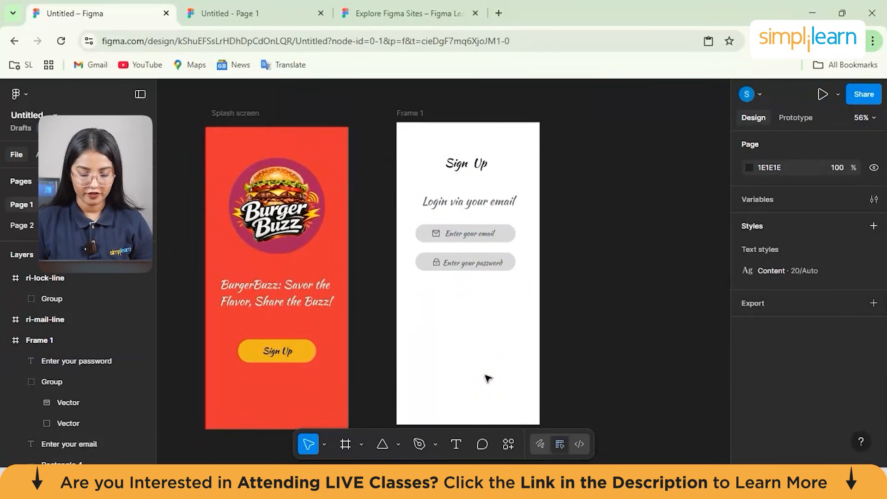
scroll(489, 379, "up", 1)
scroll(489, 379, "down", 2)
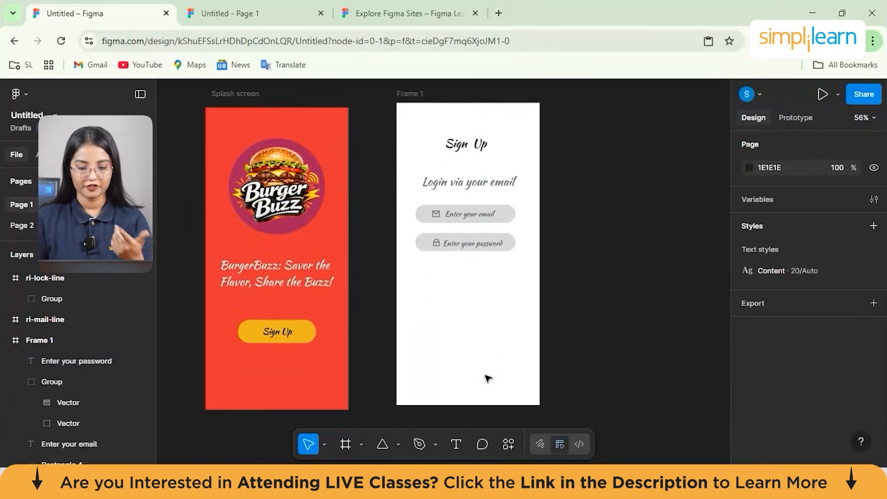
scroll(488, 378, "up", 1)
left_click(541, 327)
left_click(472, 293)
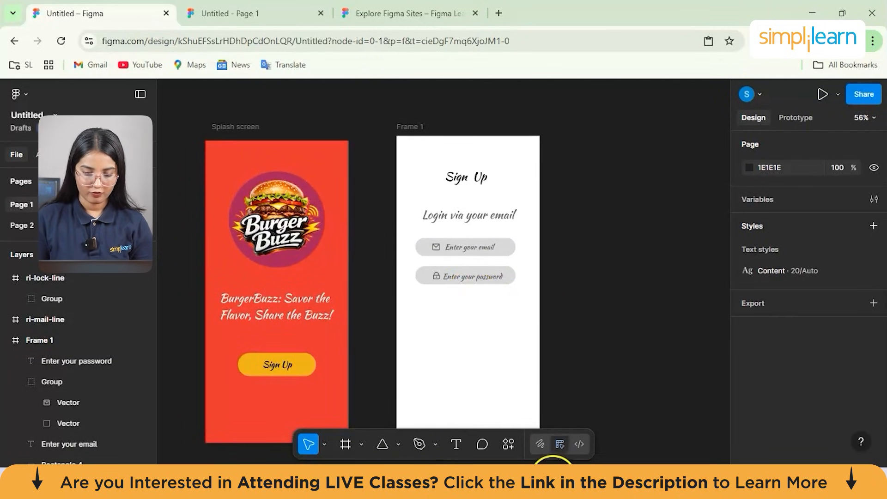
mouse_move(553, 476)
mouse_move(409, 392)
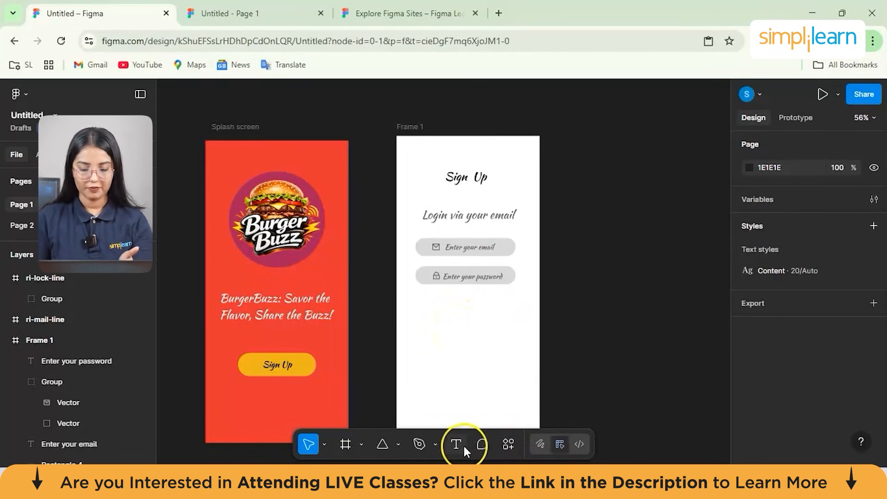
left_click(462, 446)
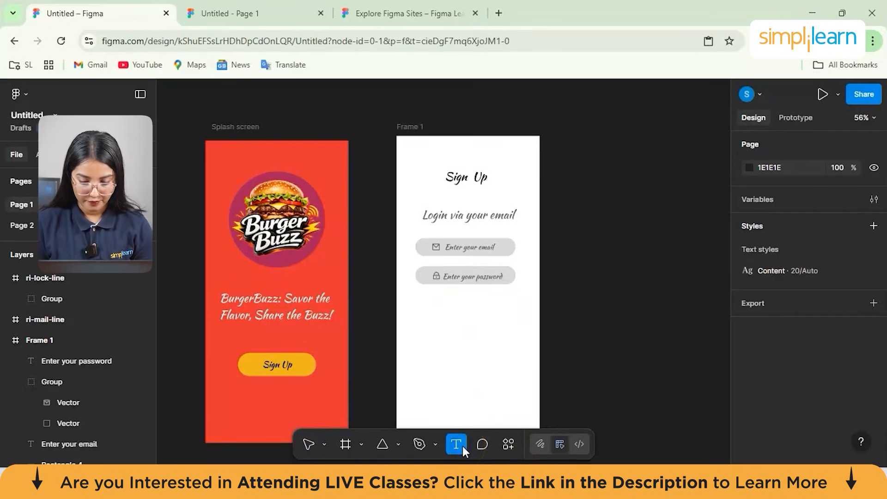
left_click(456, 419)
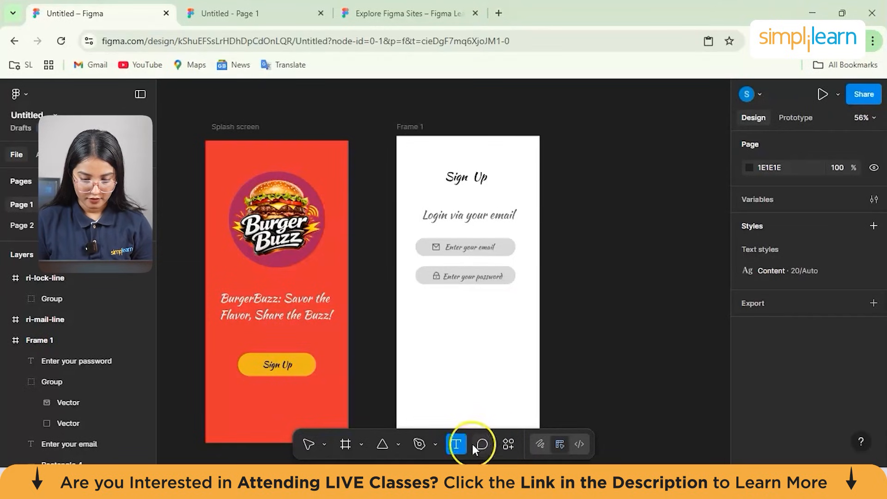
- Search the Remix Icon plugin for "check" and place the plain check mark icon (ri-check-fill) below the password field
left_click(503, 448)
left_click(348, 273)
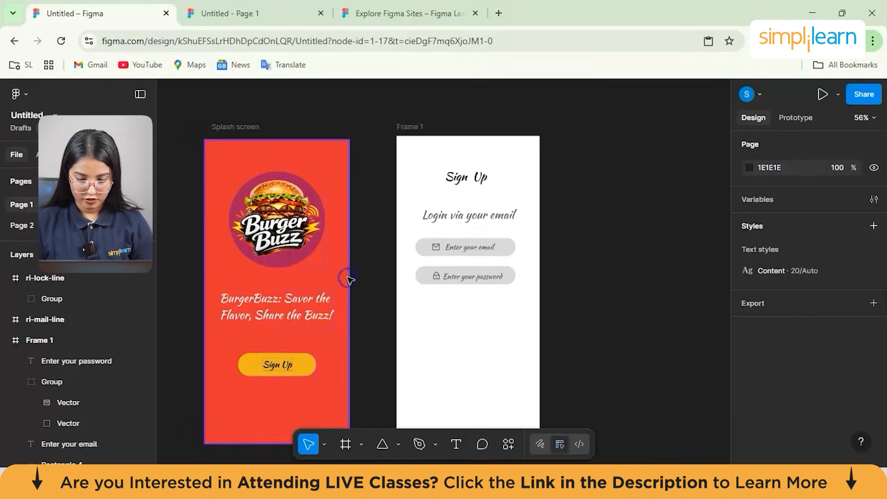
left_click(382, 181)
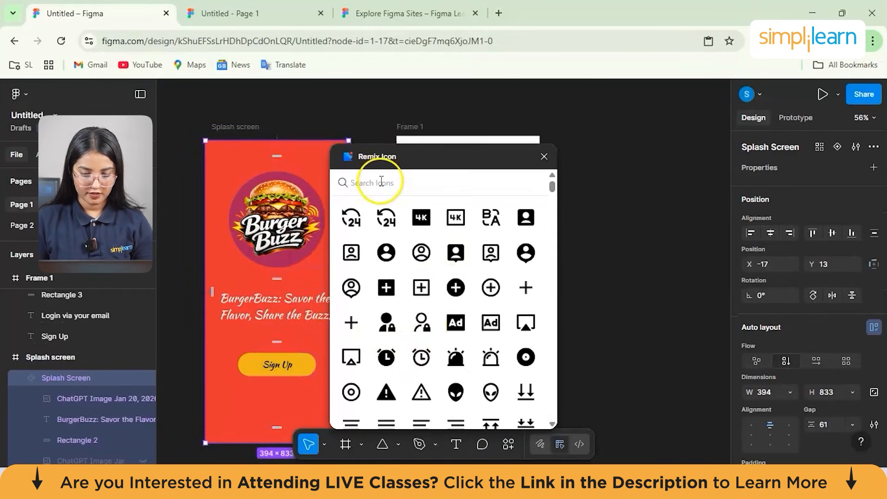
type("check")
left_click_drag(424, 218, 427, 302)
- Try to set the check icon's opacity to 60%
scroll(789, 337, "down", 3)
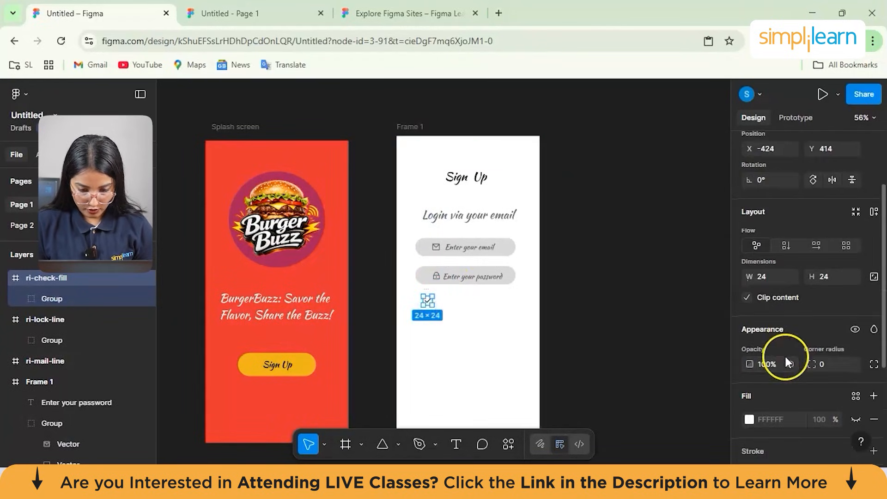
left_click(774, 364)
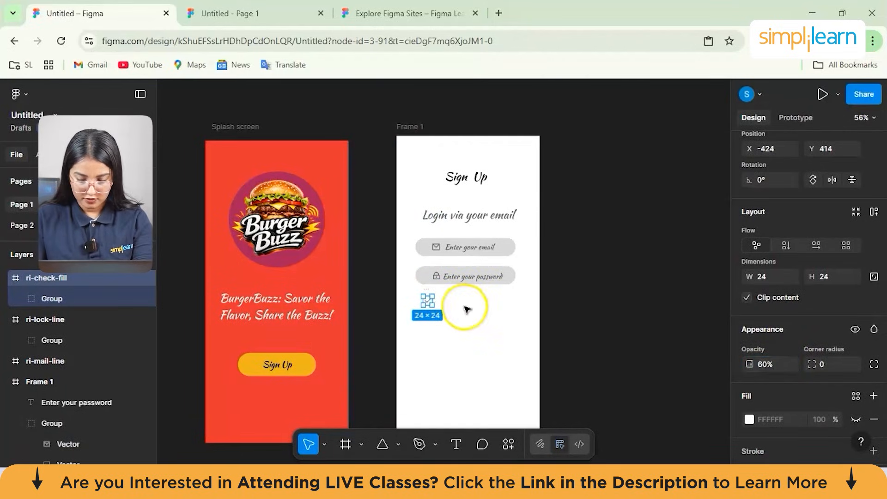
left_click(436, 318)
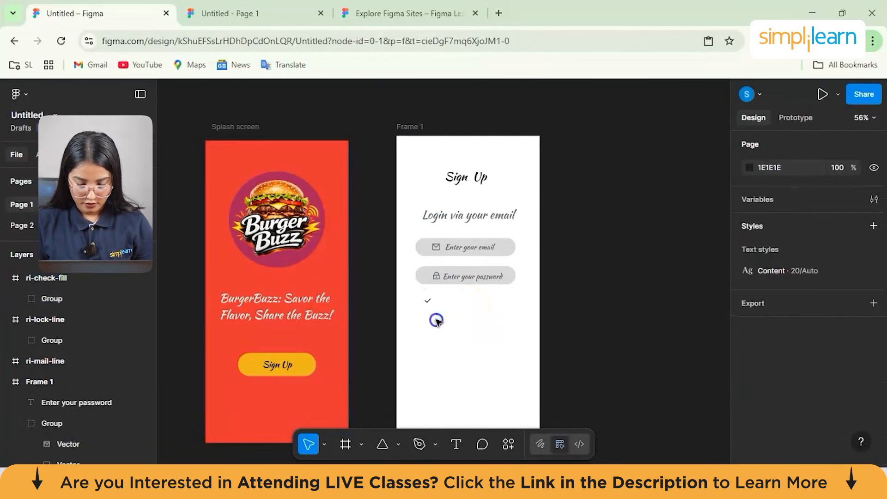
- Move the check icon further left beneath the password field, to X -471, Y 418
scroll(429, 301, "up", 5)
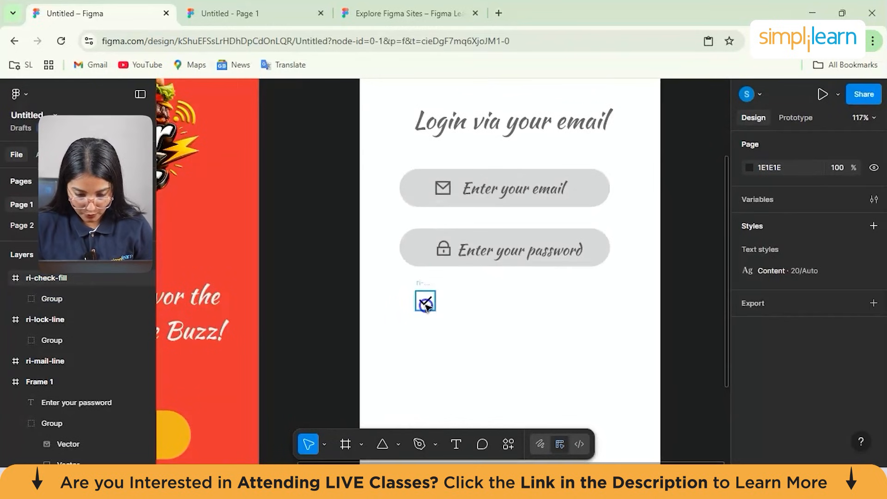
left_click(418, 307)
left_click_drag(418, 307, 391, 307)
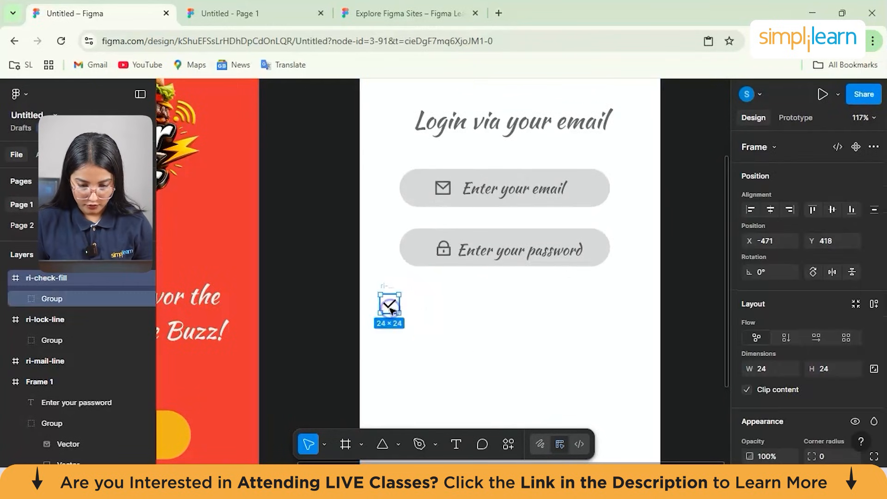
- Add the text "Remember me" below the password field and place it beside the check icon, at X 57, Y 443
left_click(456, 444)
left_click(462, 327)
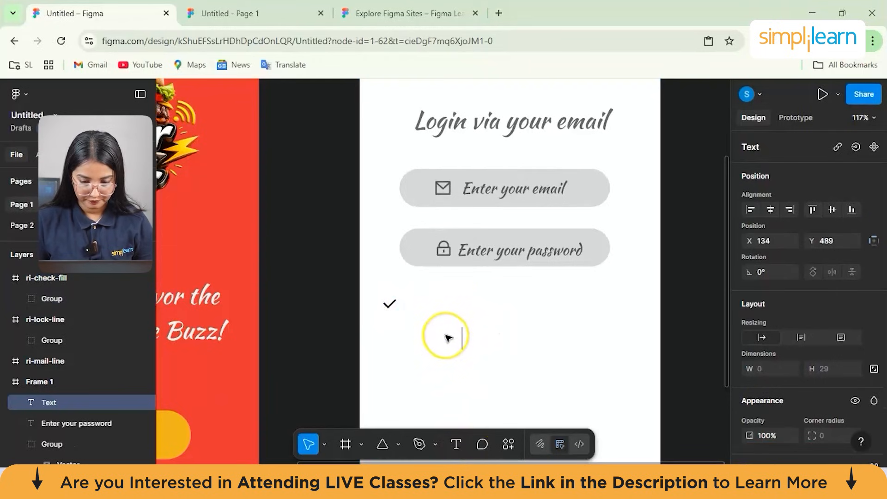
type("R")
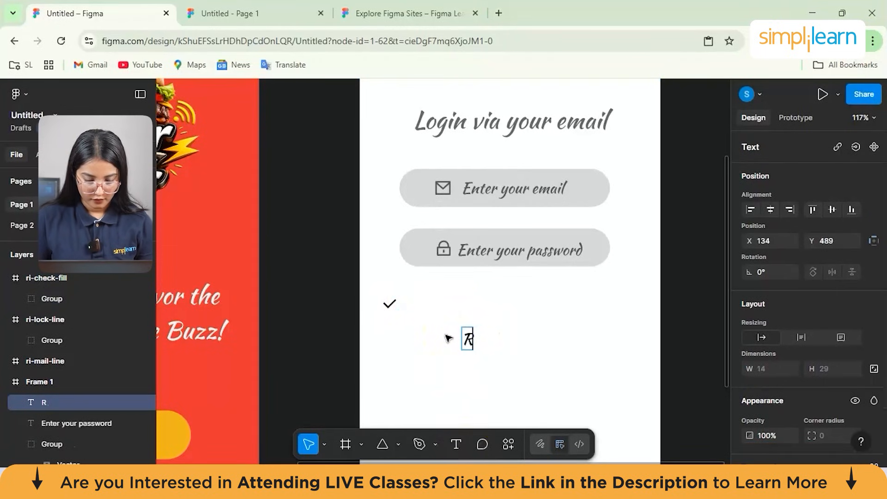
type("emember me")
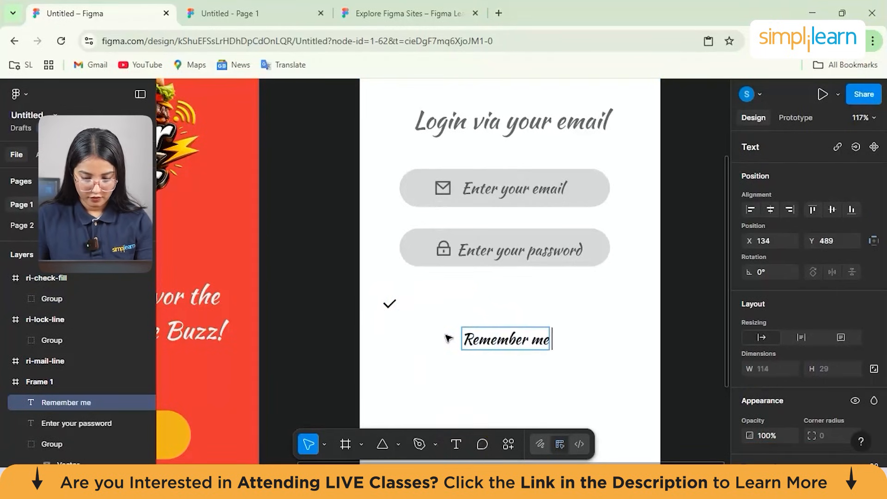
left_click(491, 339)
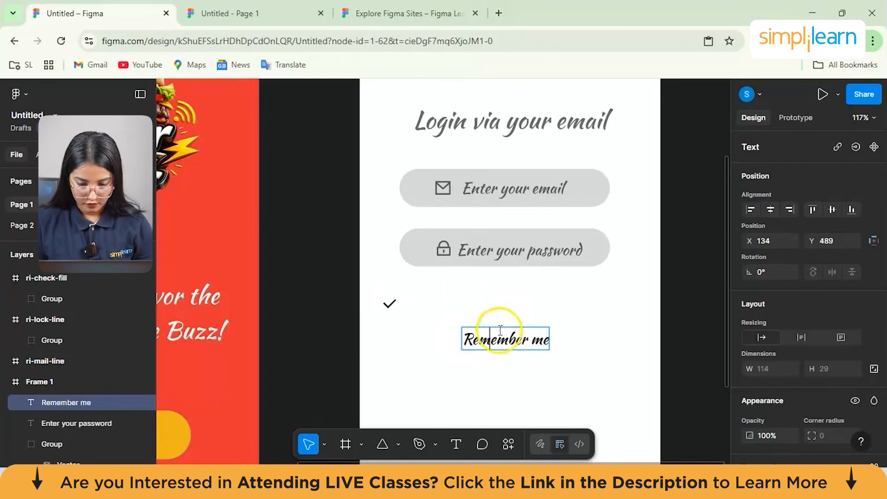
double_click(495, 342)
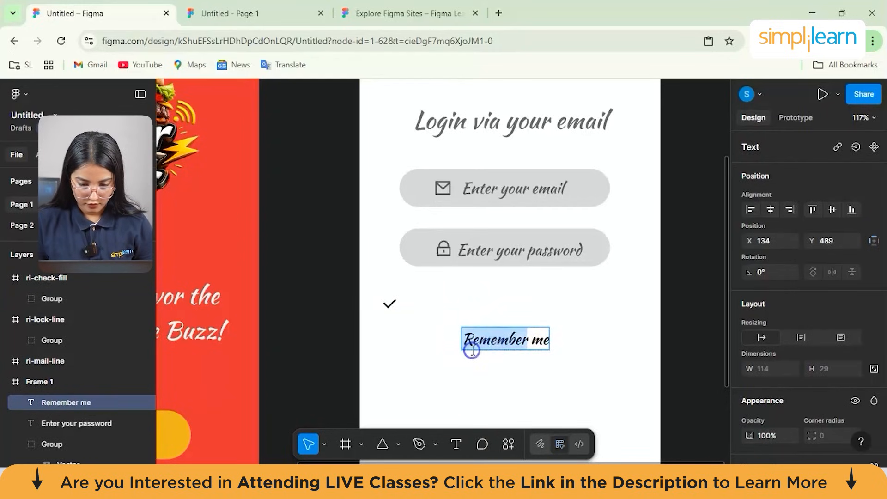
key("Escape")
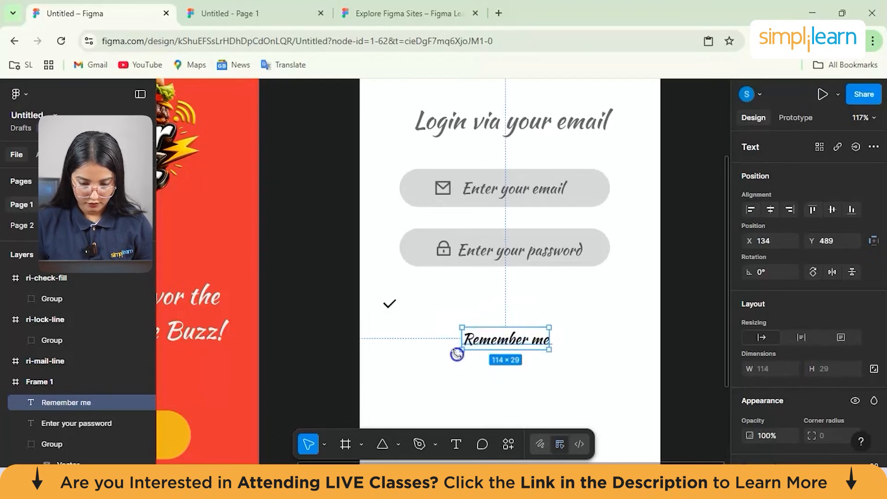
left_click_drag(504, 344, 452, 309)
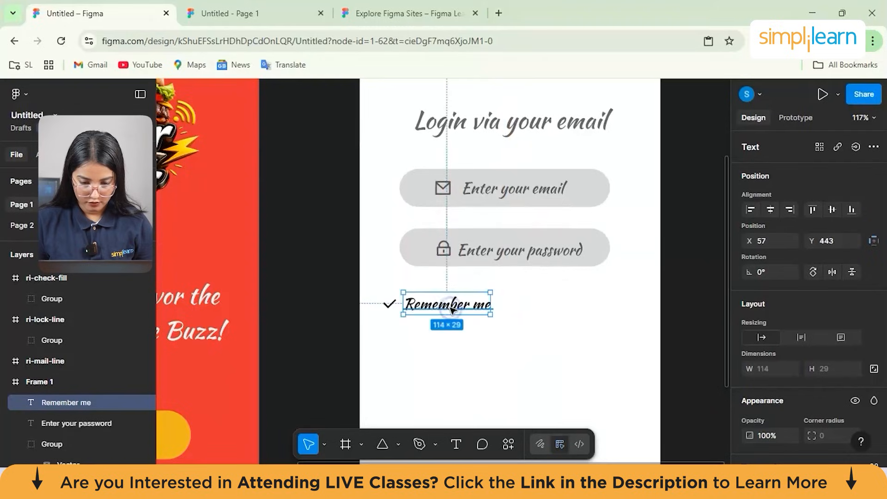
left_click(503, 328)
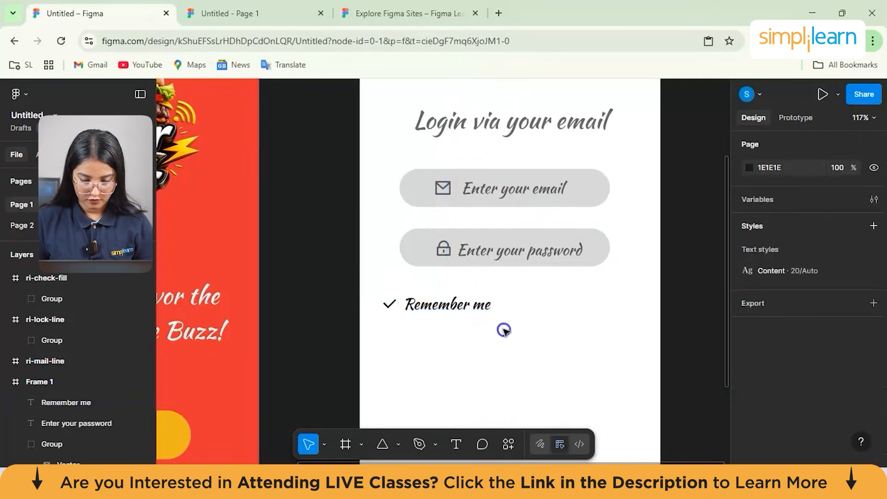
- Add the text "Forget Password" on the same line as "Remember me", to its right
left_click(472, 313)
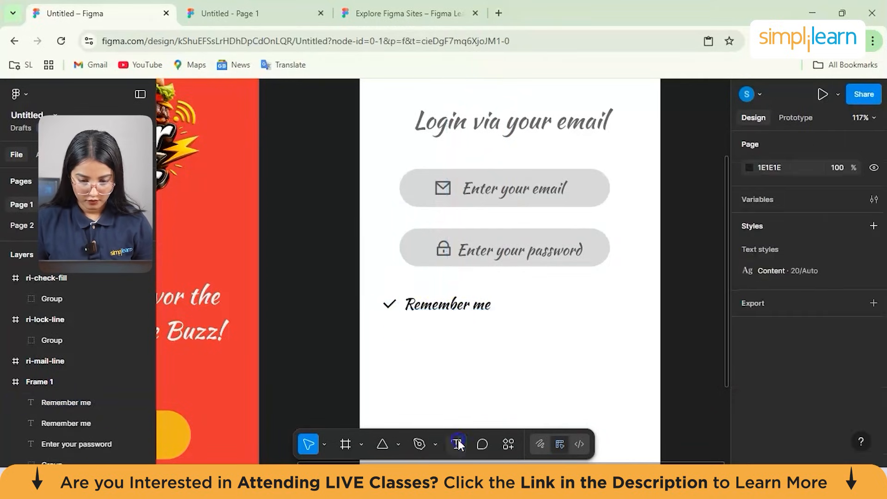
left_click(459, 444)
left_click(483, 350)
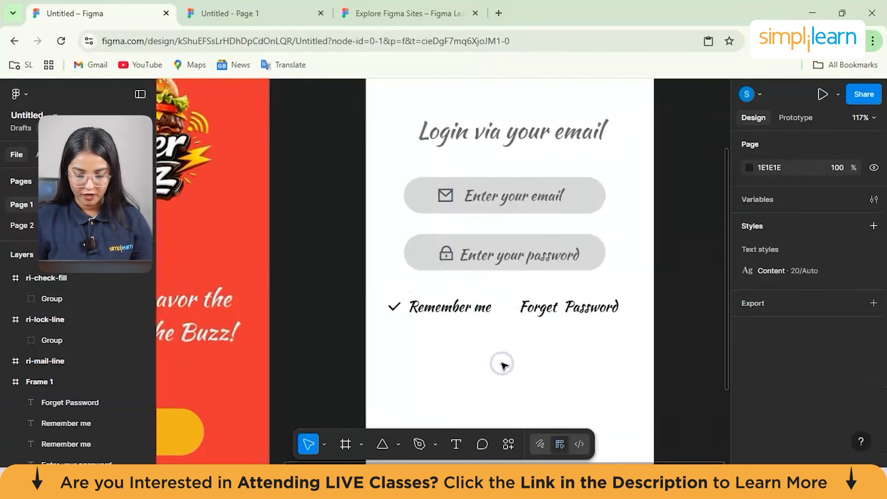
- Copy the yellow rounded rectangle behind the "Sign Up" label on the splash screen
scroll(501, 363, "down", 3)
scroll(503, 366, "up", 2)
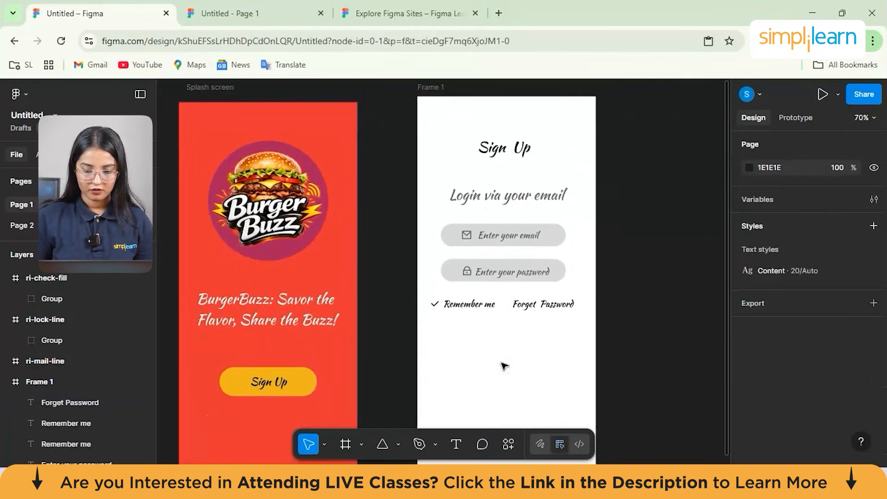
left_click(312, 386)
left_click(312, 379)
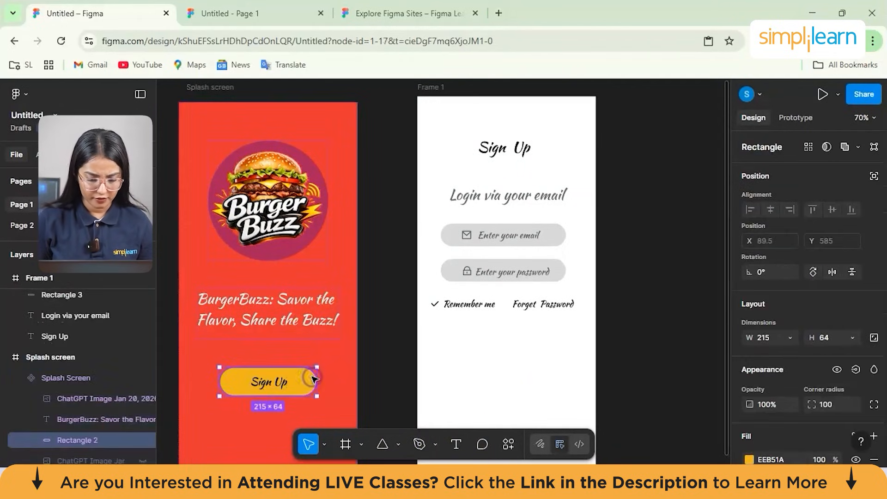
double_click(313, 378)
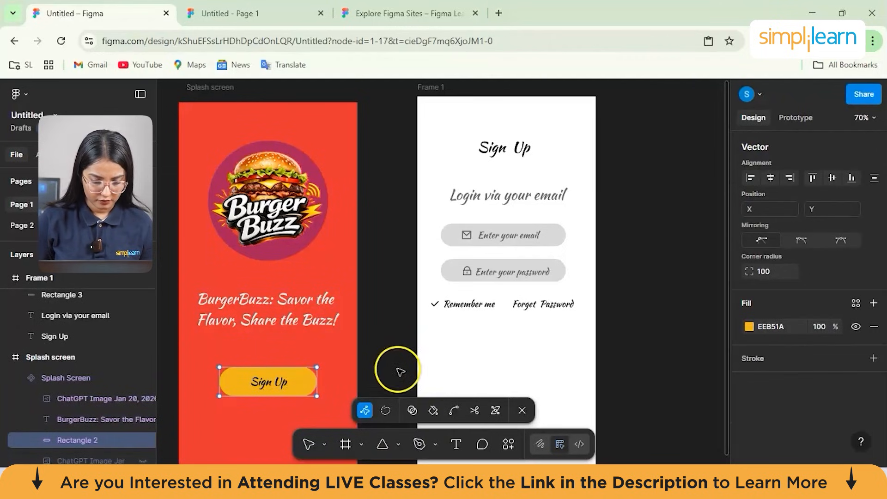
key("Escape")
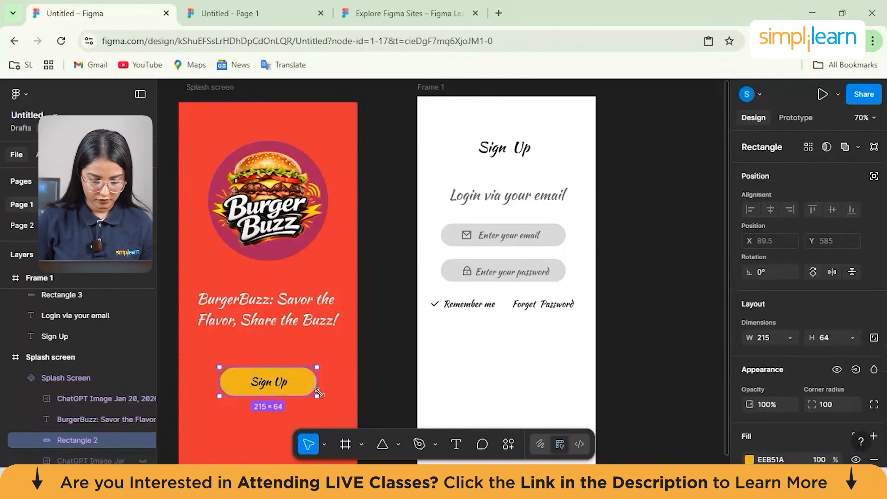
right_click(306, 378)
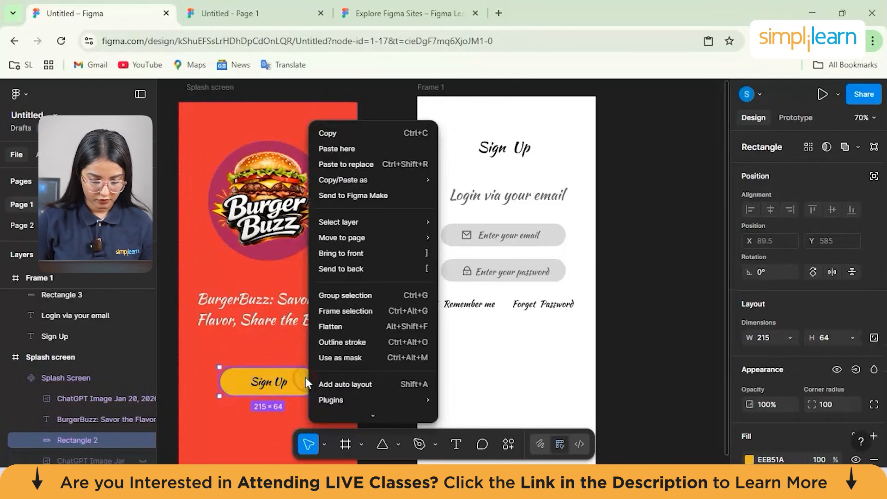
left_click(358, 138)
- Paste the yellow button shape into the sign-up frame and centre it below the "Remember me" and "Forget Password" line
left_click(495, 351)
right_click(493, 348)
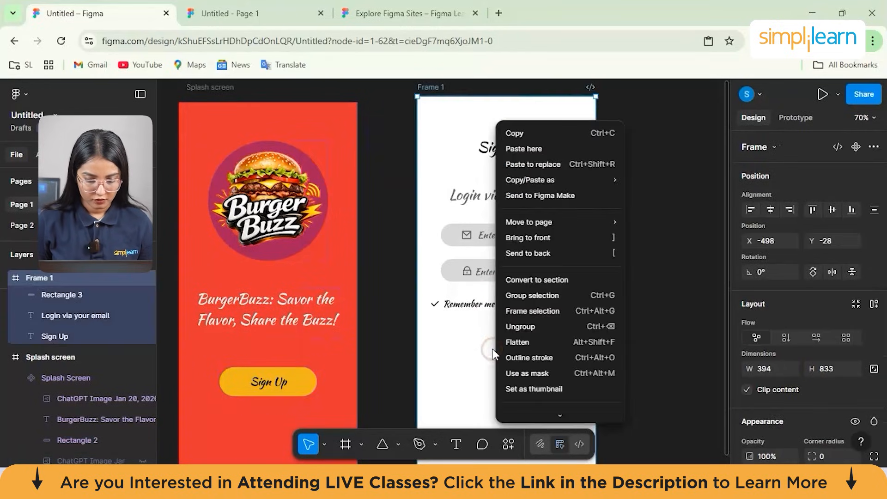
left_click(518, 149)
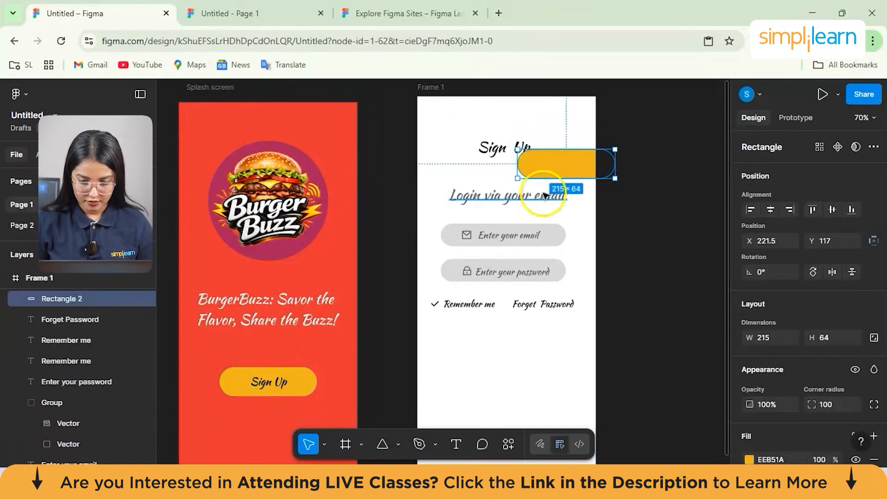
left_click_drag(540, 169, 480, 340)
- Select the "Sign Up" label inside the splash screen's yellow button
left_click(263, 383)
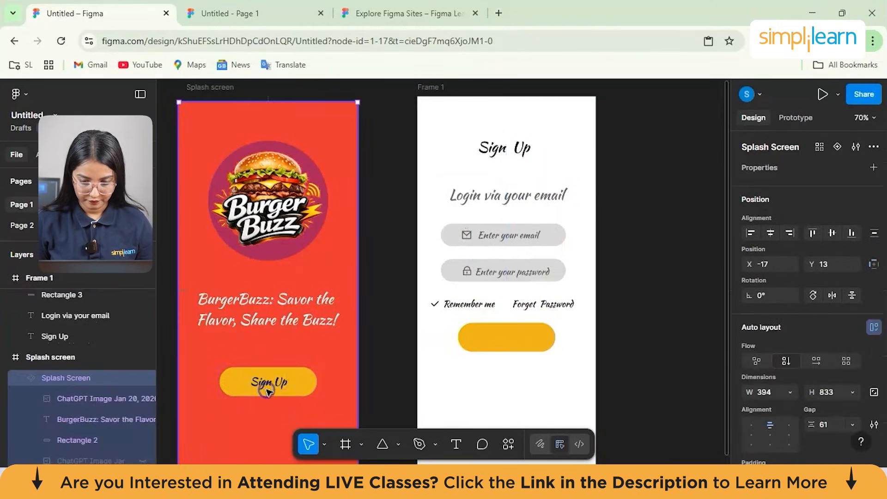
left_click(264, 384)
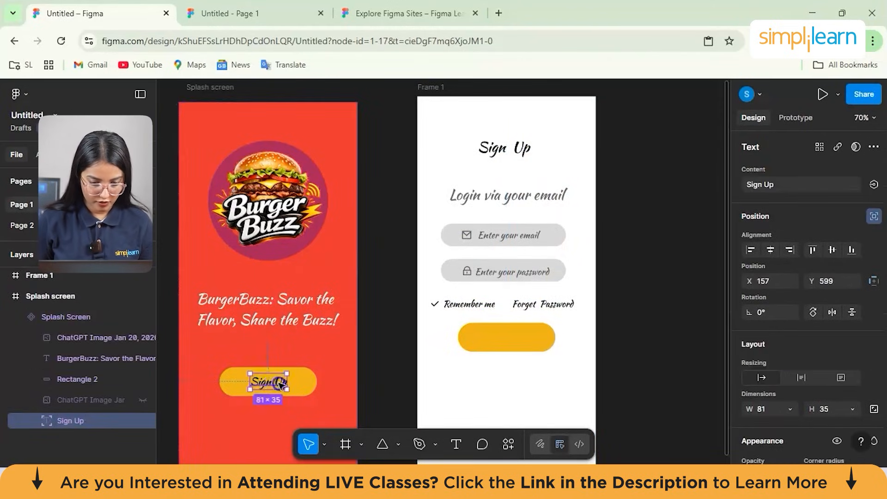
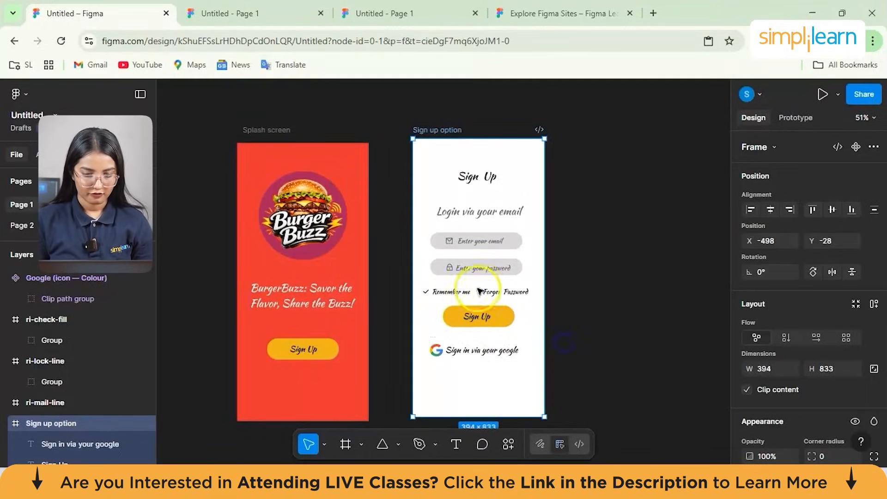
- Copy the yellow button shape from the sign-up frame and paste it onto the empty canvas beside the frame
left_click(475, 222)
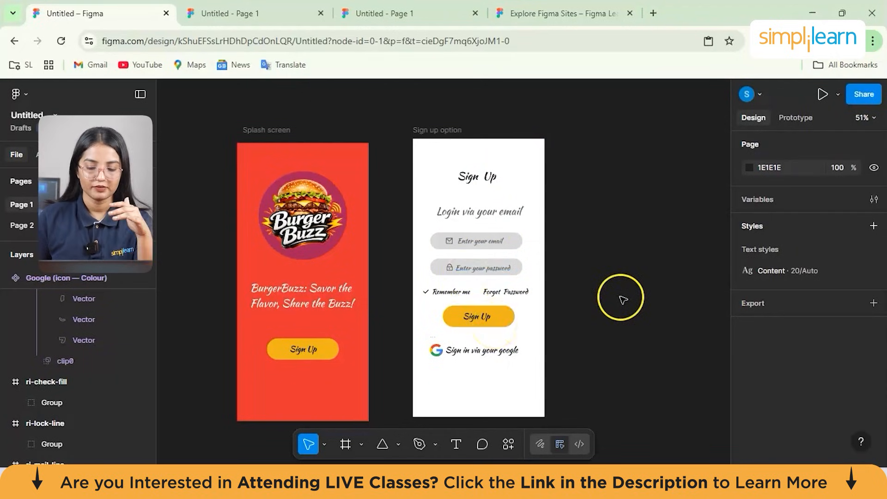
scroll(625, 300, "down", 2)
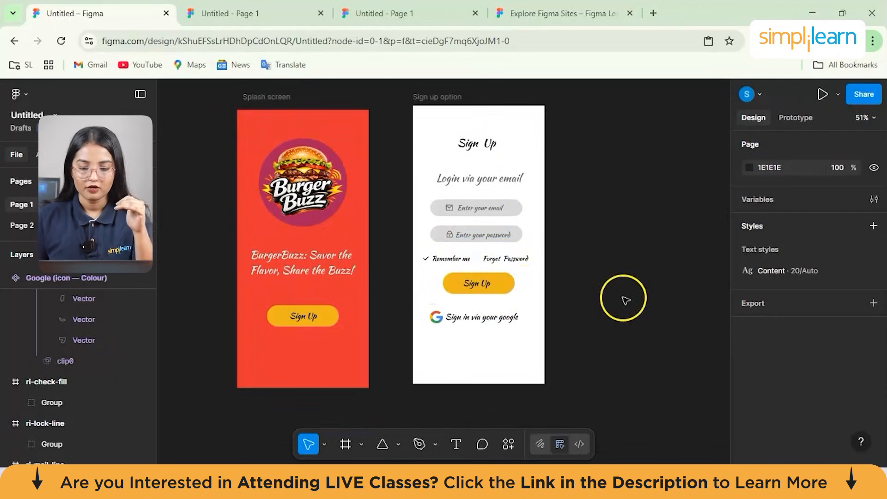
left_click(508, 292)
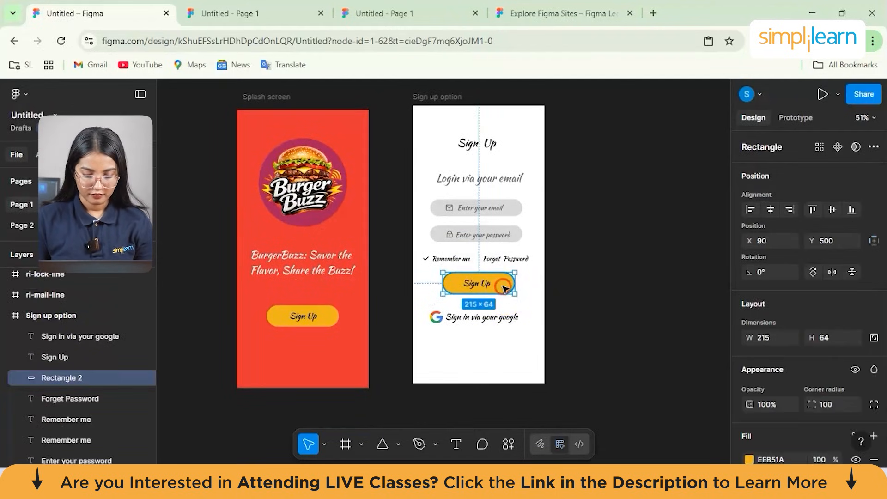
right_click(504, 286)
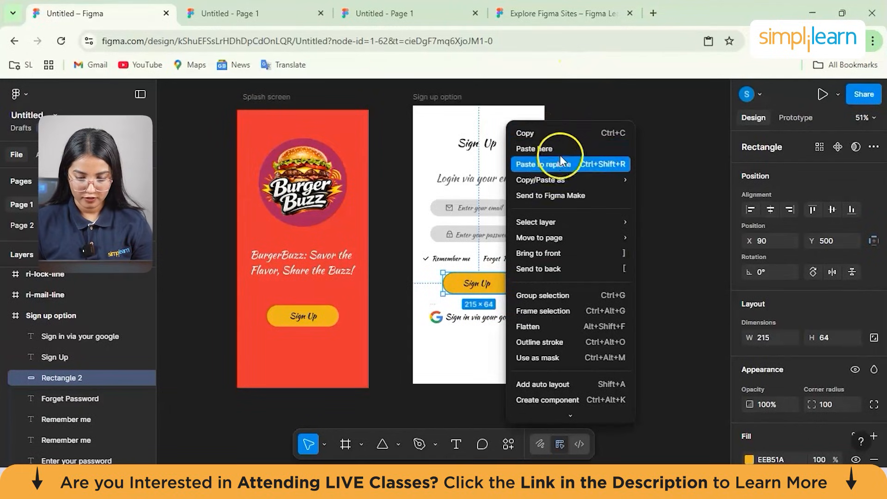
left_click(600, 148)
right_click(614, 173)
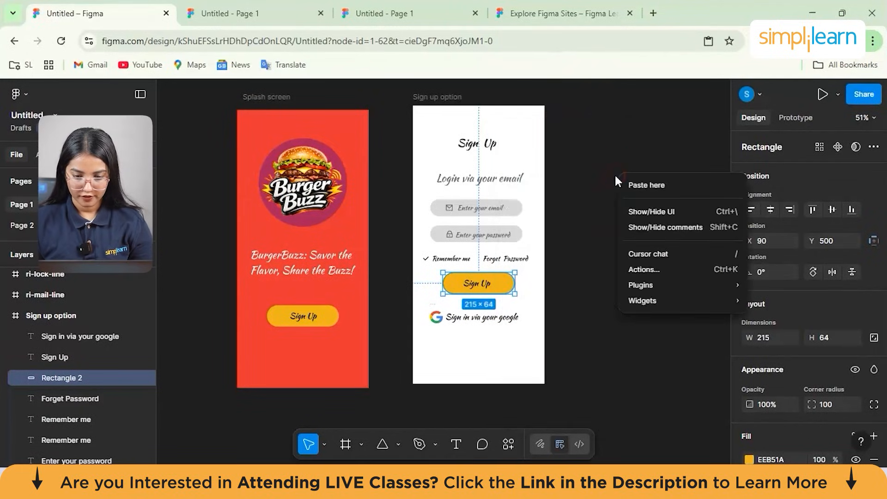
left_click(637, 183)
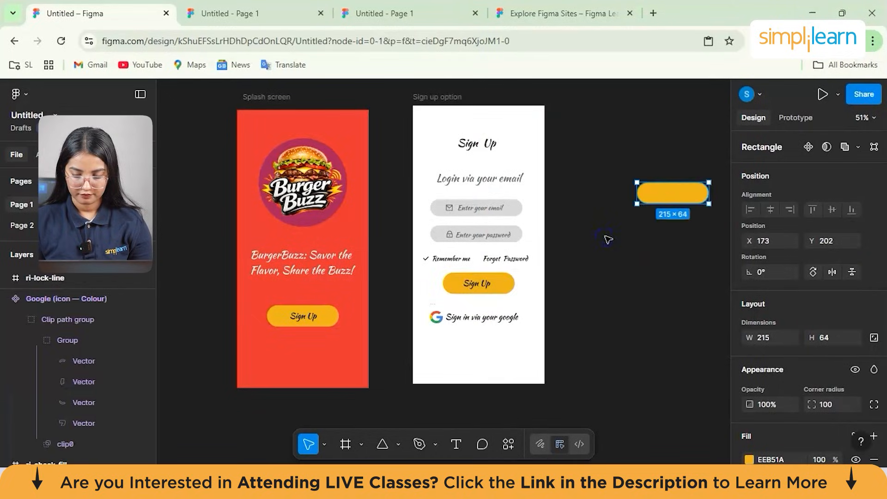
- Create a component from the pasted yellow rectangle behind the "Sign Up" label
scroll(564, 206, "up", 4)
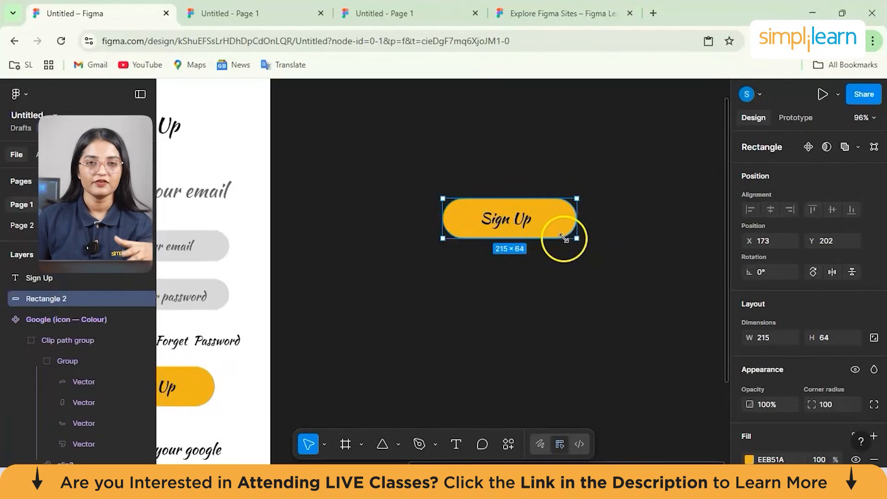
left_click(552, 216)
right_click(552, 216)
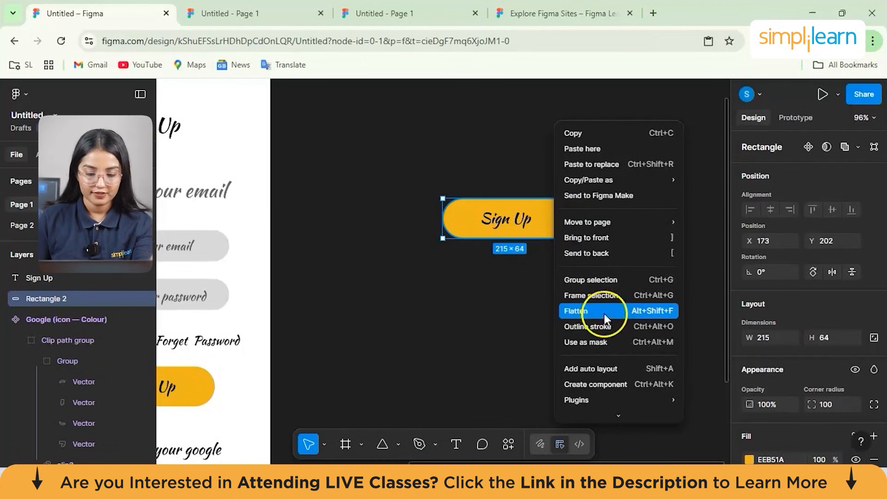
scroll(604, 317, "down", 2)
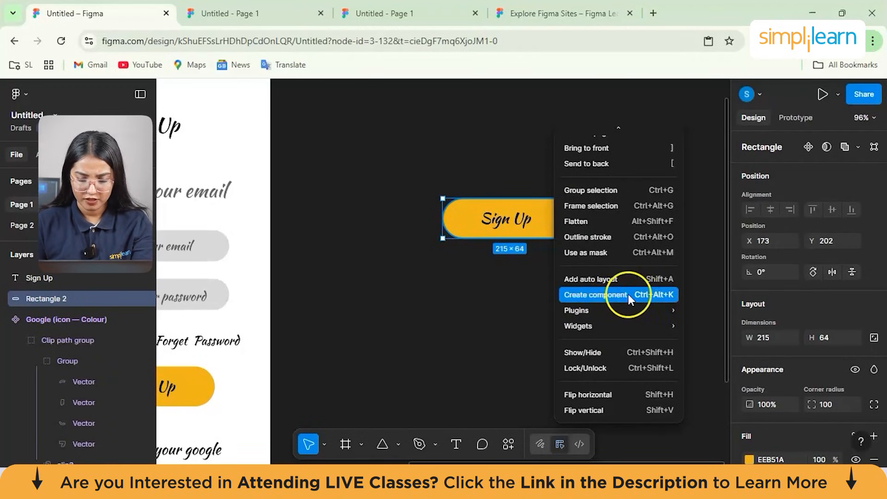
left_click(565, 295)
left_click(567, 252)
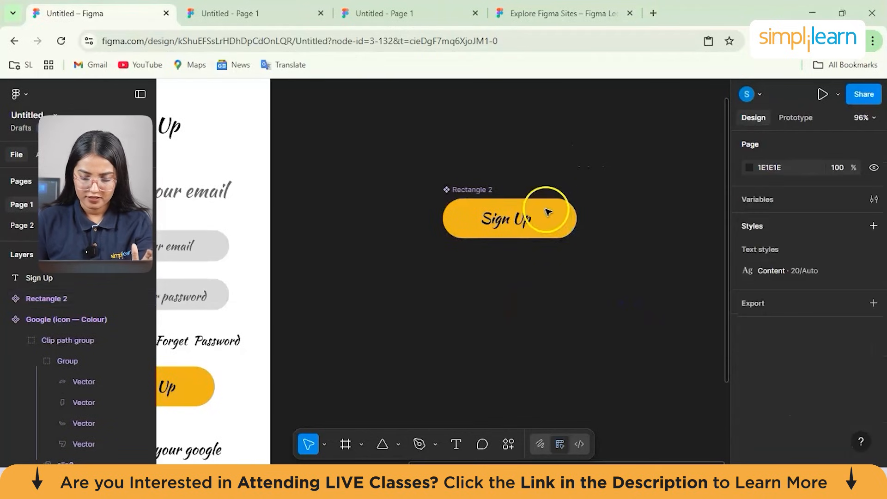
- Add auto layout to the yellow button component and shift it slightly to X 177
left_click(546, 211)
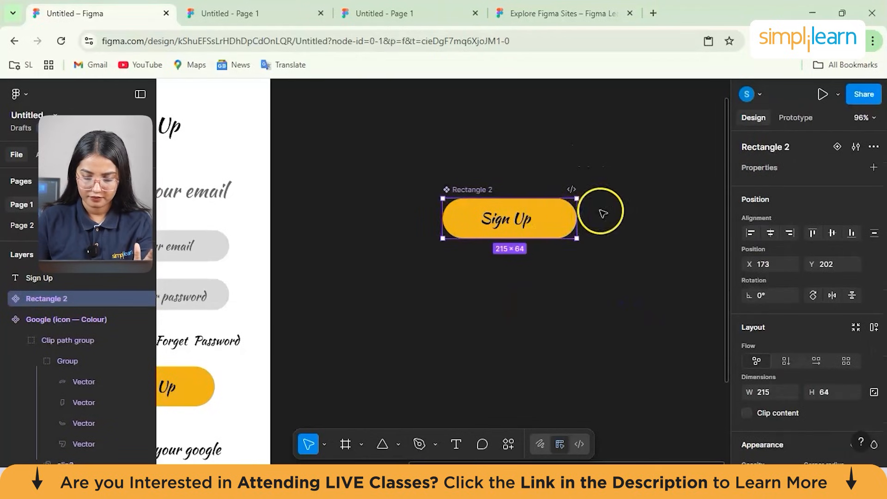
right_click(559, 212)
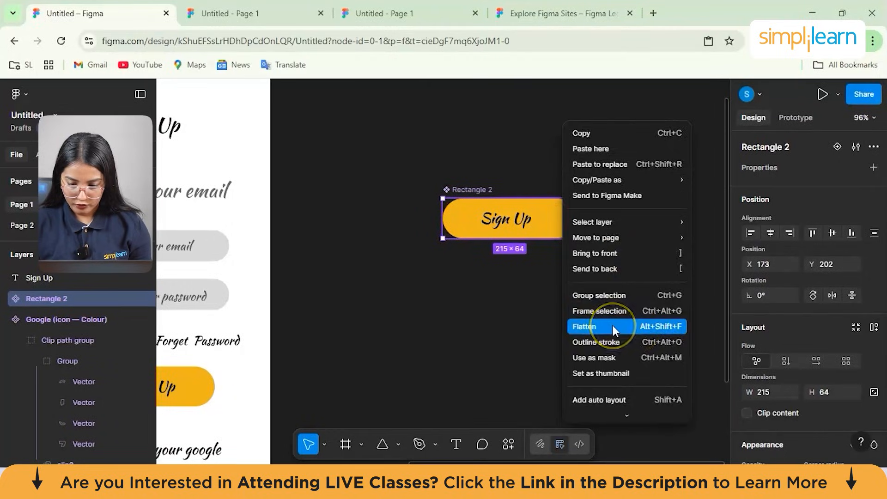
scroll(612, 326, "down", 3)
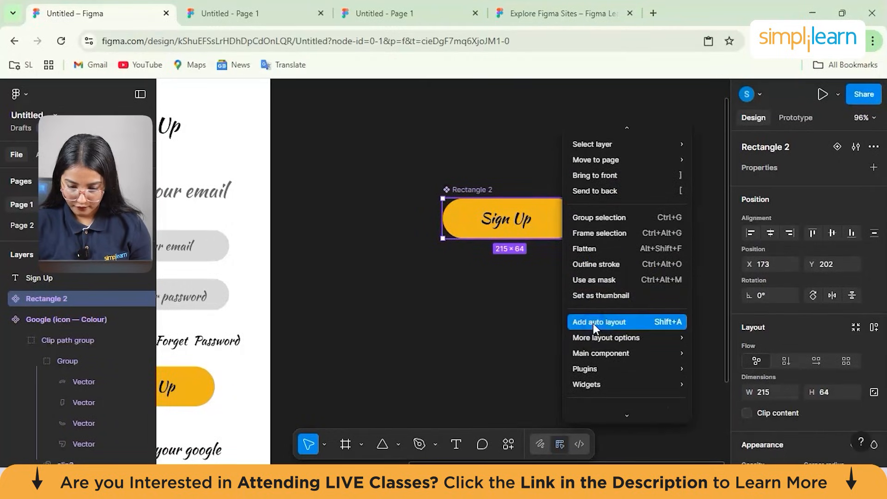
left_click(594, 324)
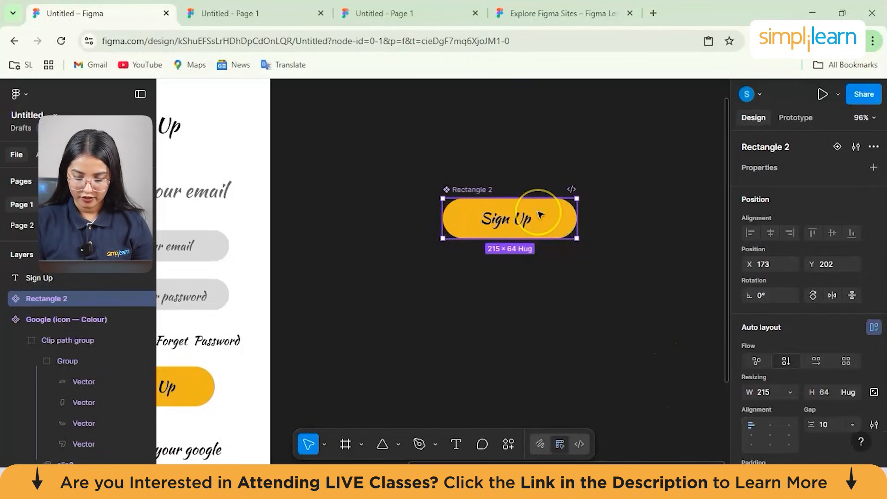
left_click_drag(538, 210, 540, 211)
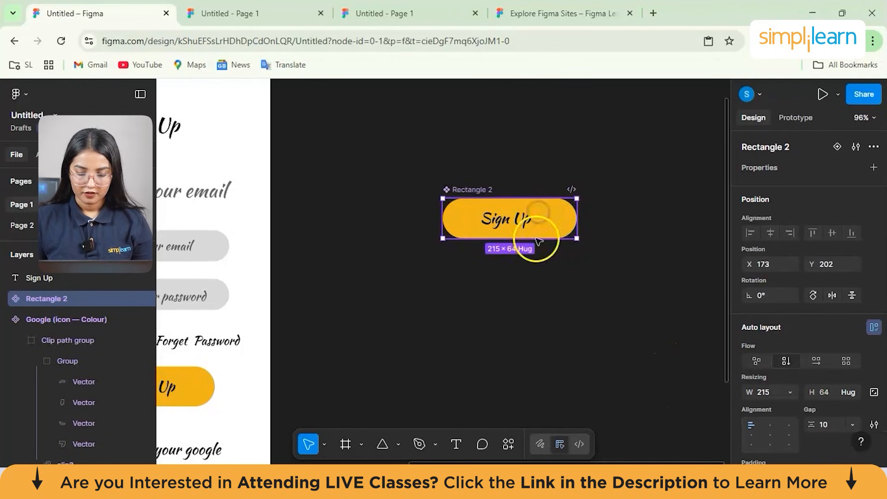
right_click(459, 218)
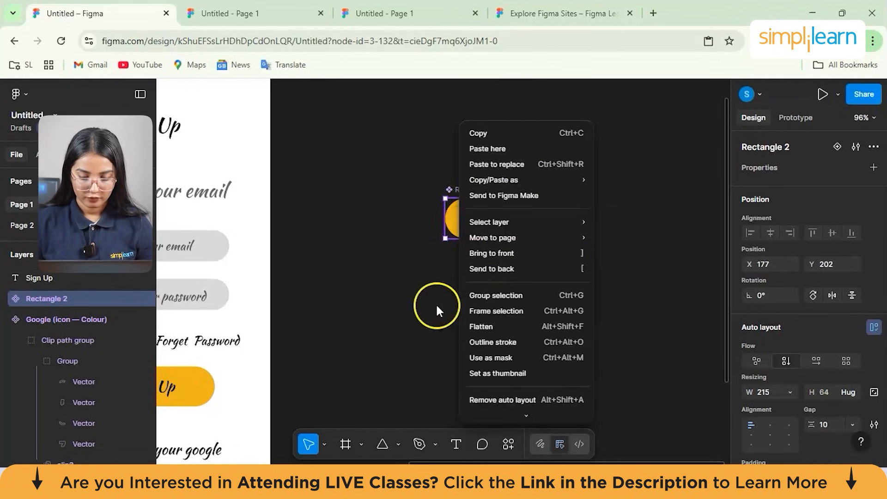
scroll(522, 325, "down", 3)
mouse_move(527, 281)
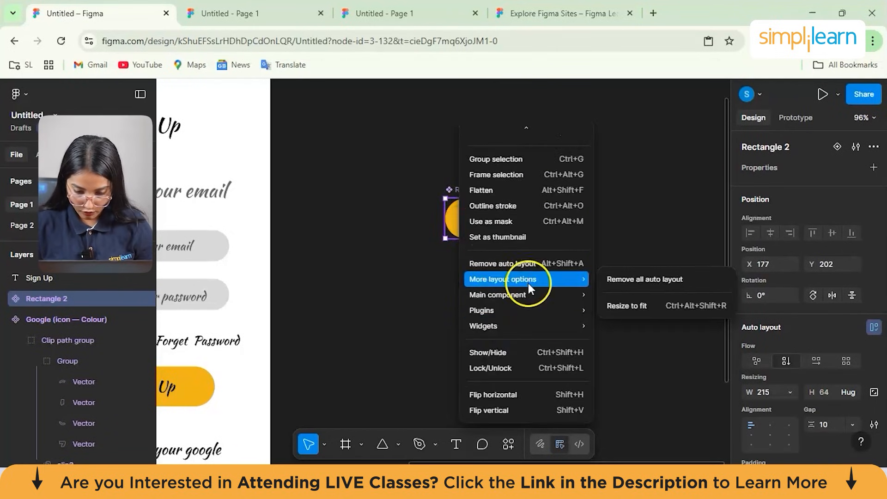
mouse_move(531, 298)
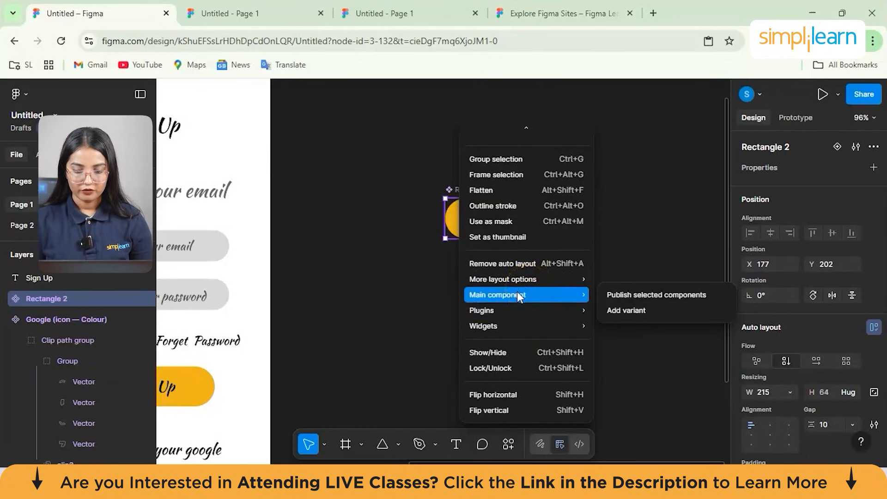
left_click(403, 293)
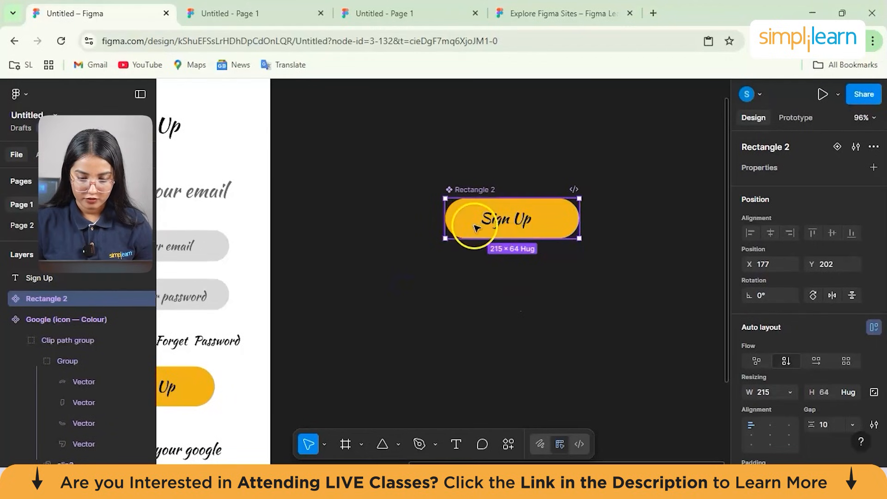
- Place a copy of the yellow button component with its "Sign Up" label below the original, at about X 158, Y 358
right_click(474, 225)
left_click(474, 226)
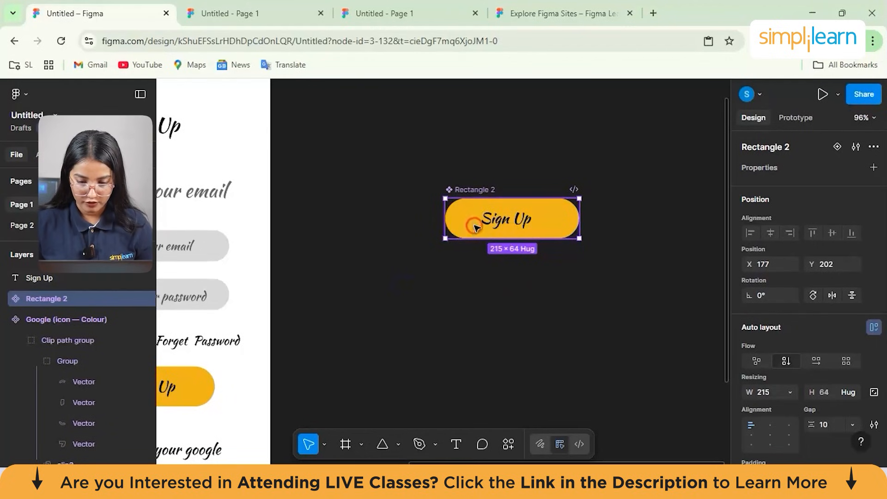
right_click(474, 226)
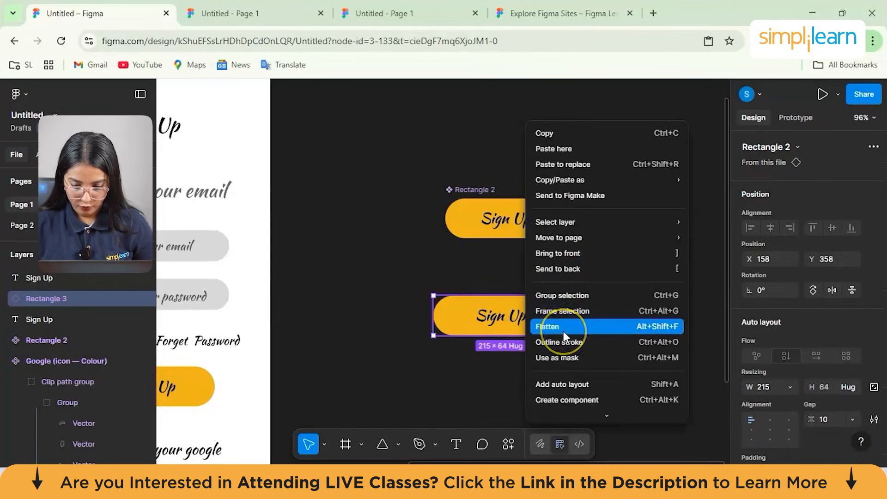
scroll(564, 331, "down", 2)
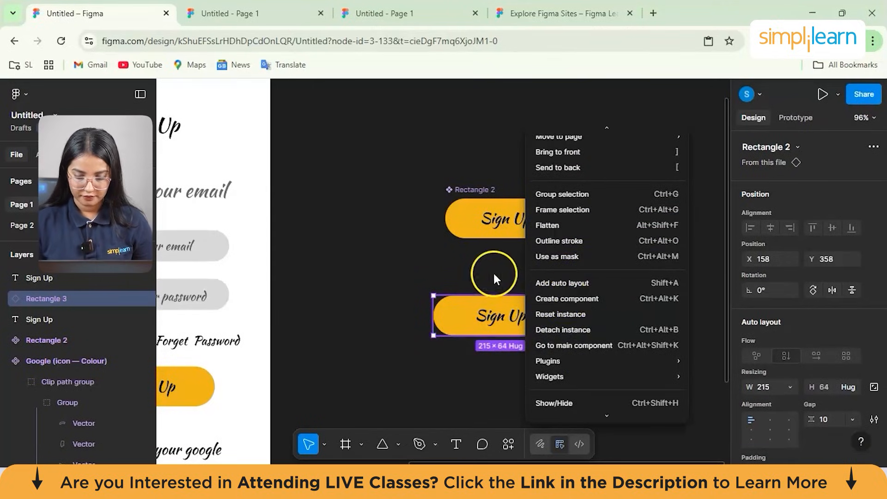
left_click(478, 228)
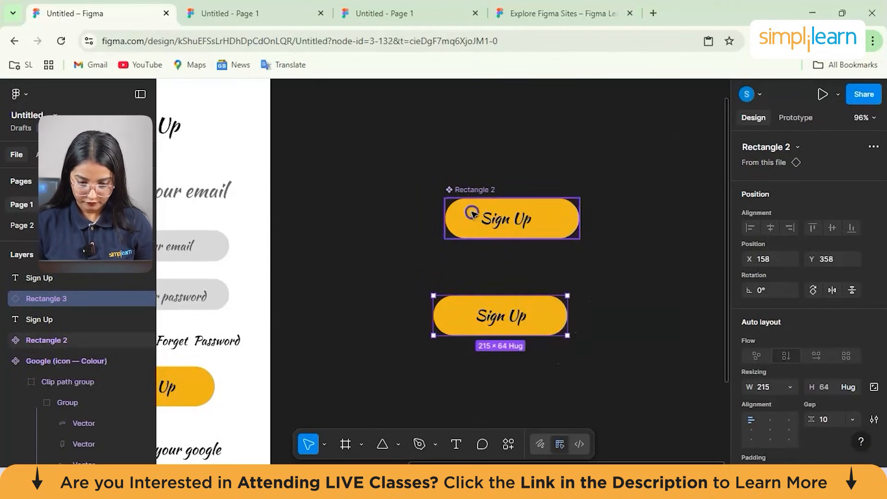
- Add a variant to the main yellow button component
left_click(471, 230)
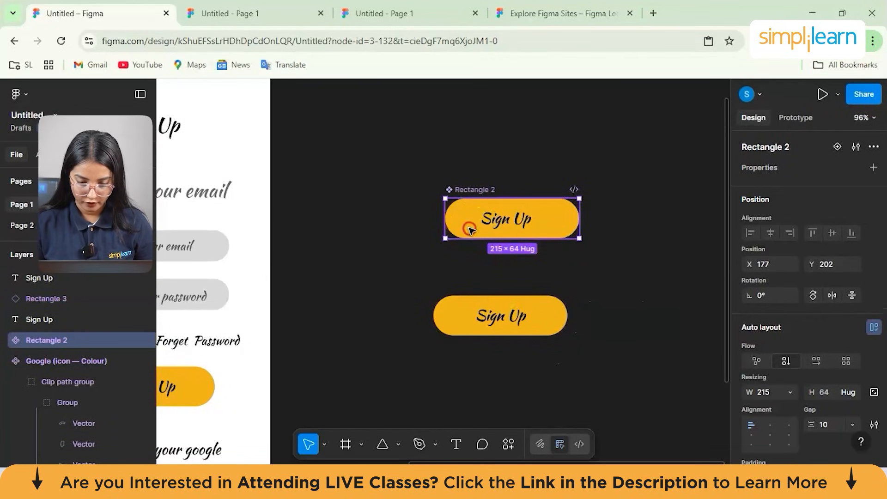
right_click(469, 228)
scroll(522, 344, "down", 2)
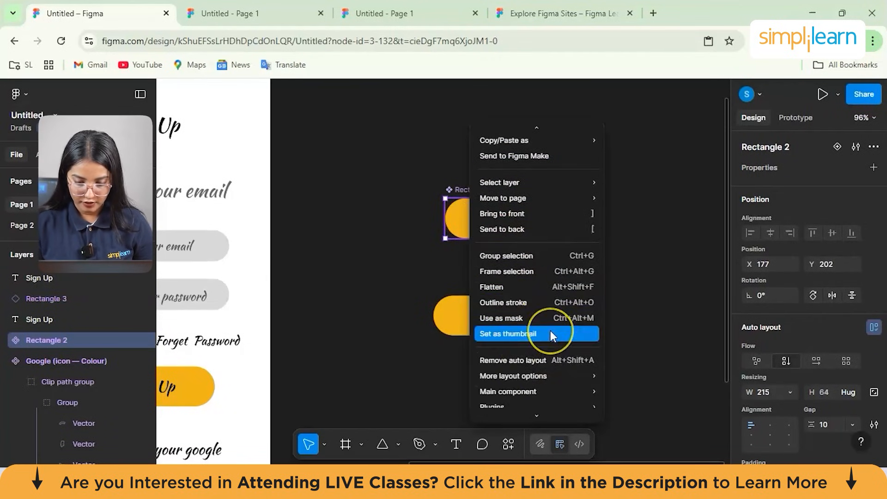
scroll(550, 331, "down", 3)
left_click(541, 333)
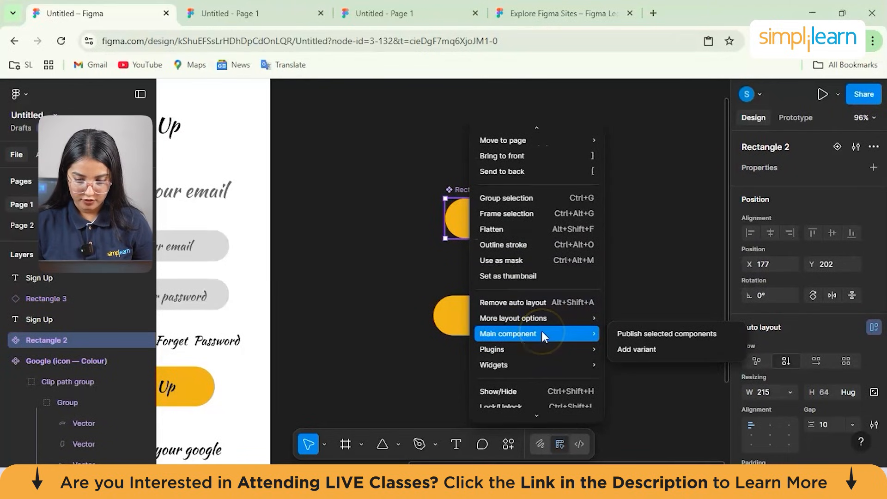
left_click(658, 353)
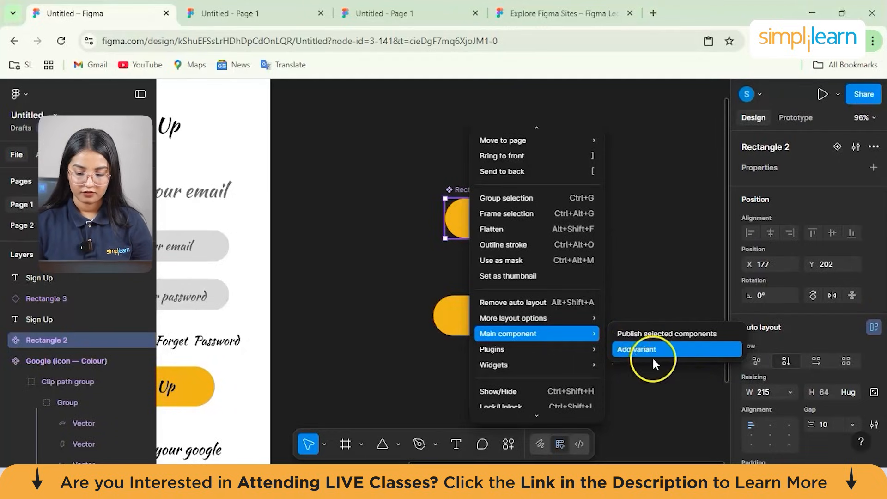
left_click(629, 351)
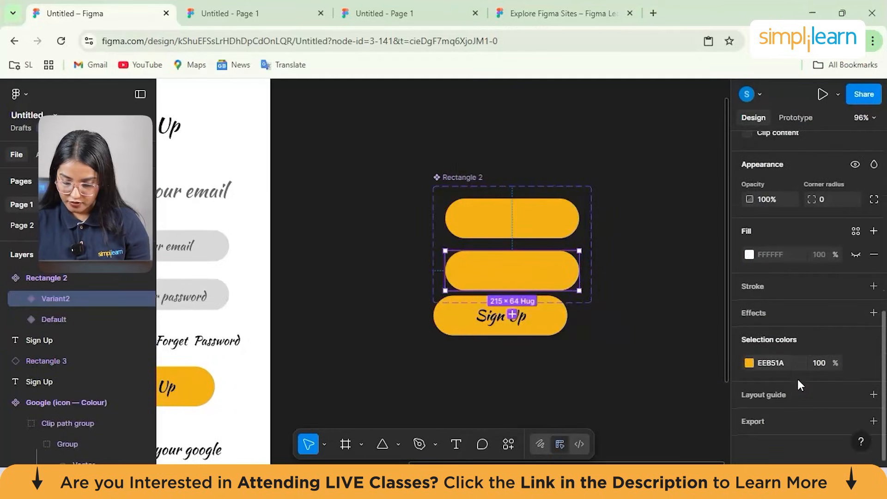
- Set the opacity of the new button variant to 50%
scroll(788, 287, "up", 3)
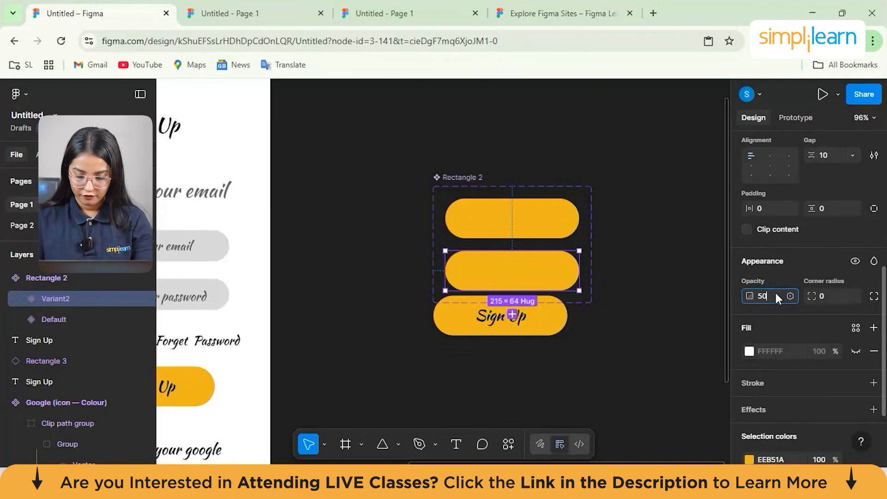
type("0")
key("Return")
- Change the new variant's yellow selection color to a muted, greyish brown tone
scroll(744, 388, "down", 2)
scroll(756, 383, "down", 1)
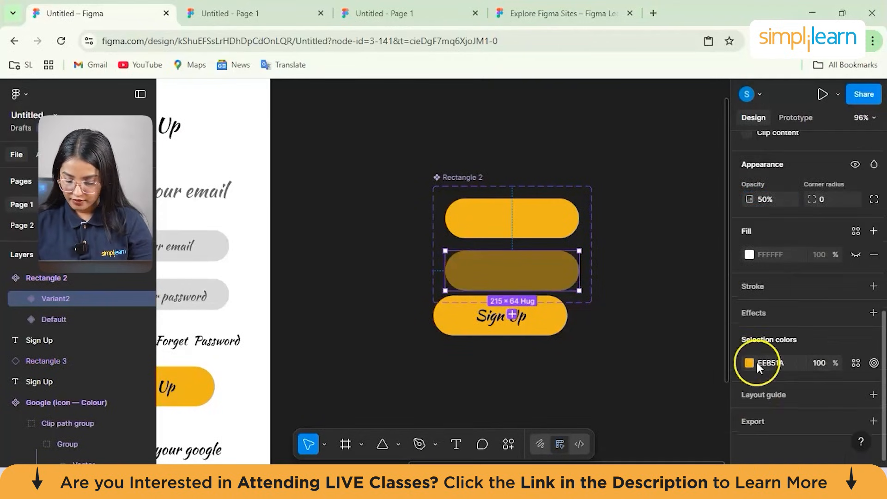
left_click(751, 363)
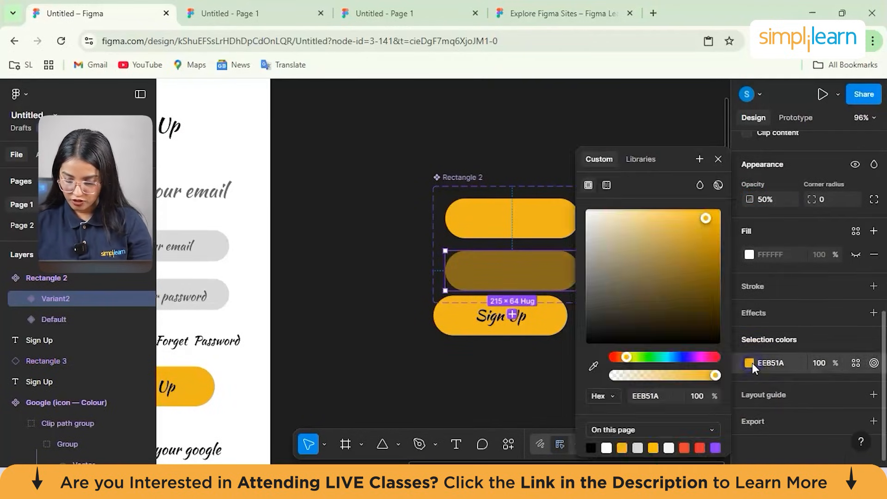
left_click(703, 212)
left_click_drag(646, 256, 627, 276)
left_click(521, 223)
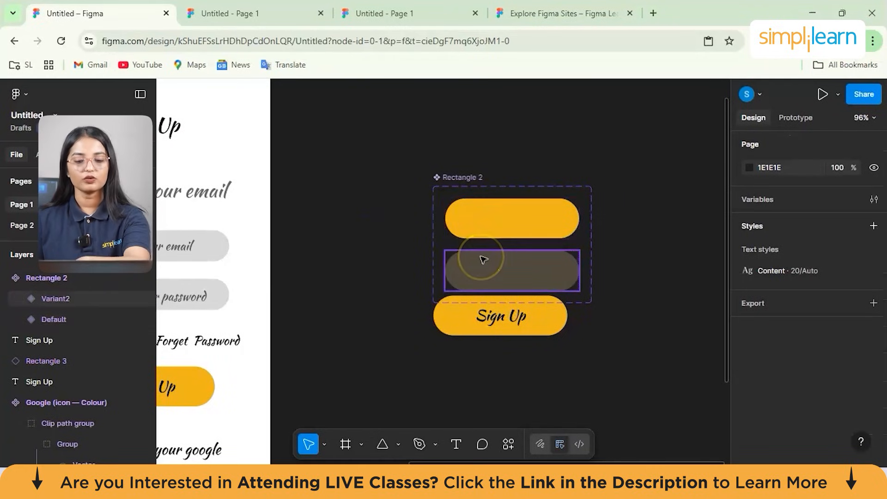
- Paste a copy of the "Sign Up" label into the muted greyish brown button variant
left_click(508, 254)
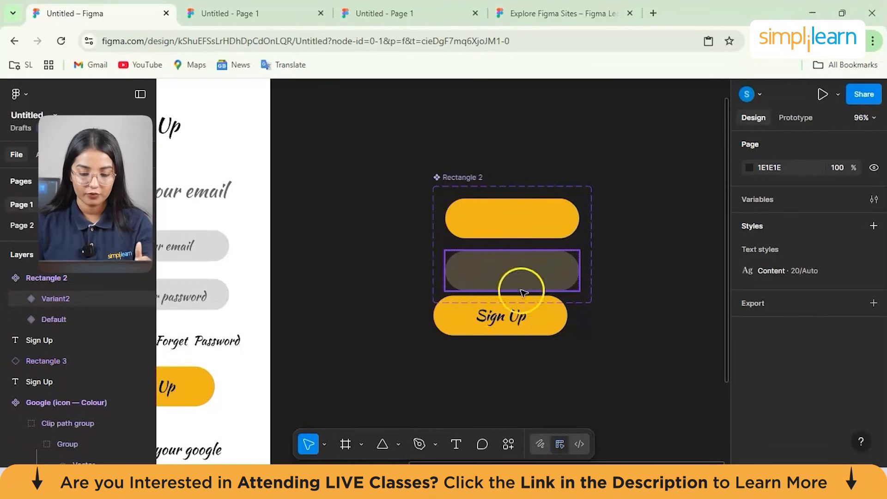
left_click(507, 318)
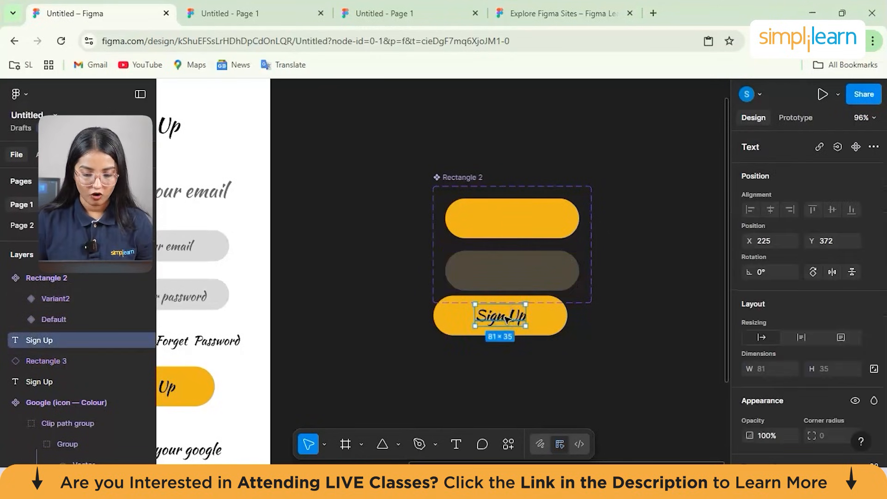
right_click(507, 318)
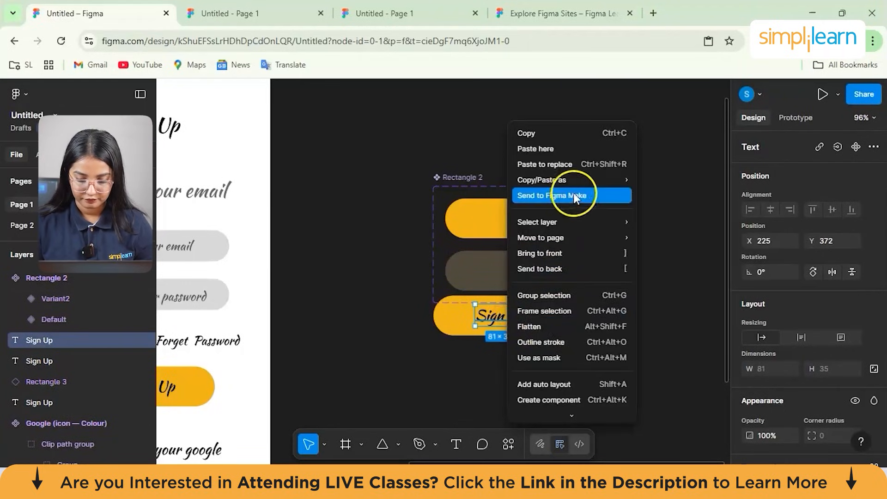
left_click(553, 134)
left_click(493, 265)
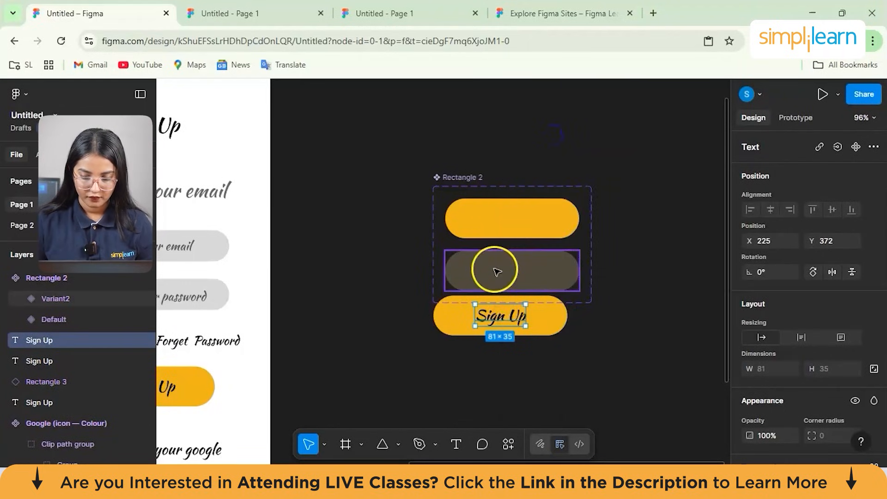
right_click(493, 267)
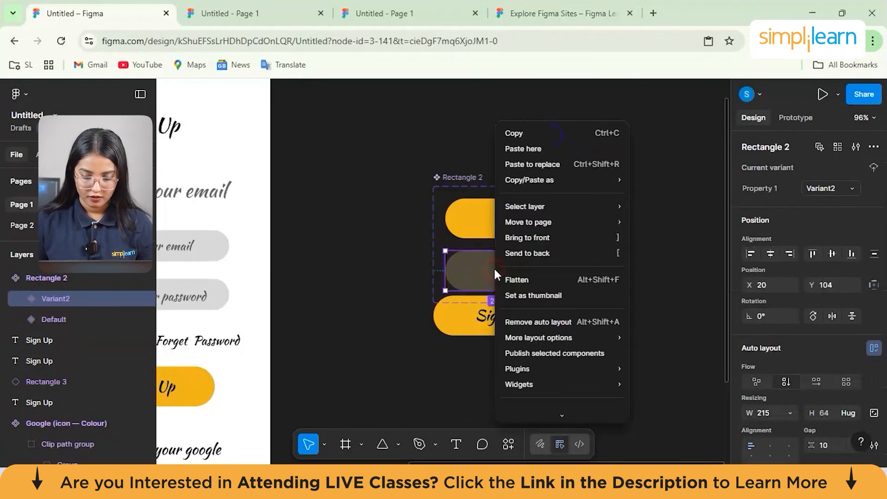
left_click(556, 148)
left_click_drag(575, 185, 512, 273)
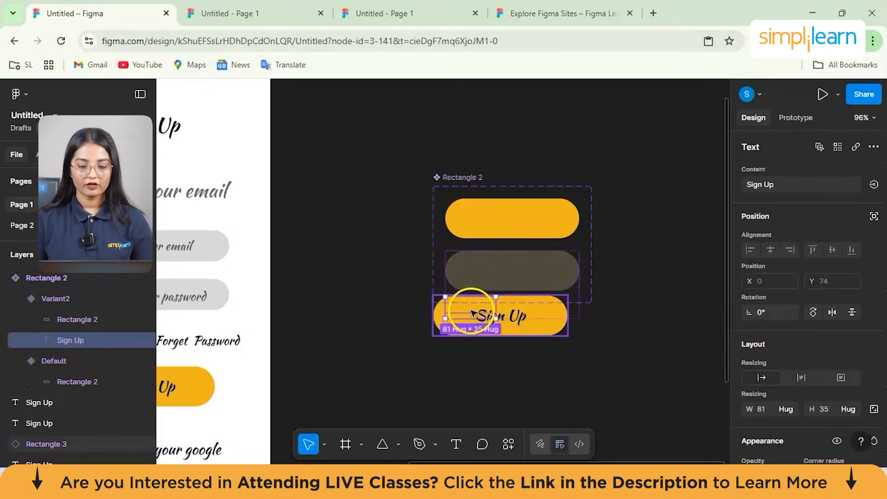
- Try to move the pasted "Sign Up" label onto the muted variant and undo the accidental edit of the lower button's text
left_click_drag(489, 316, 520, 301)
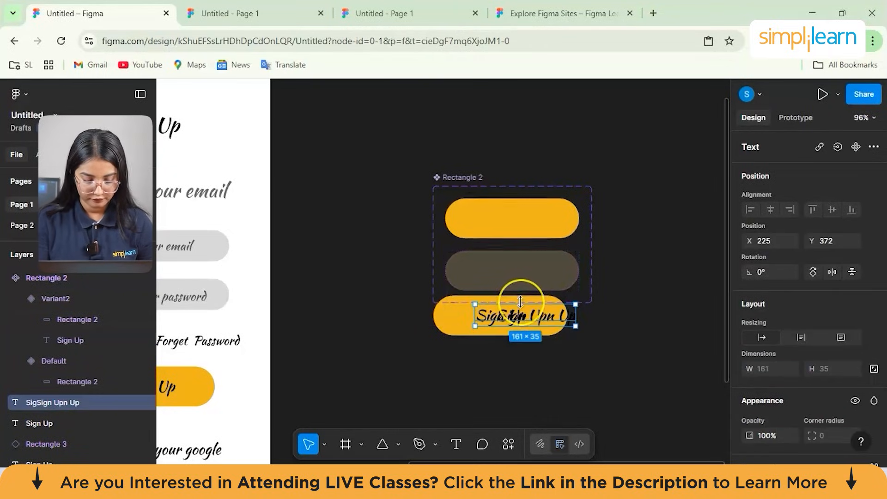
double_click(522, 302)
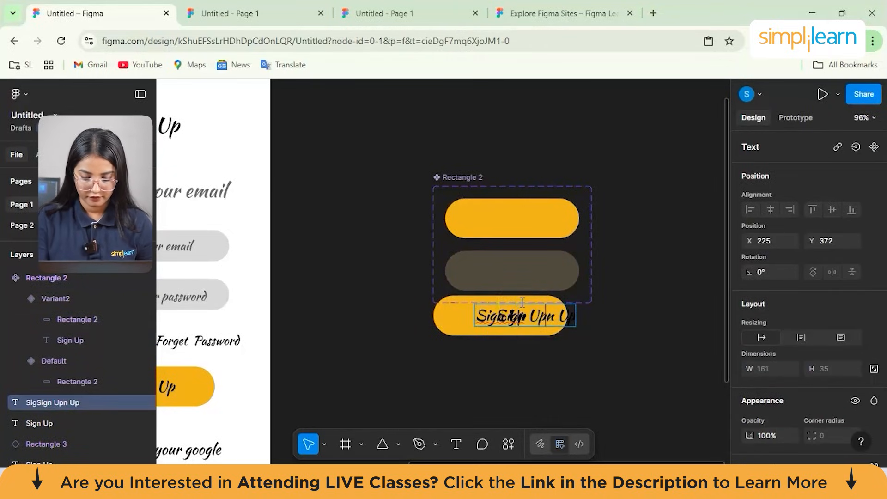
key("ctrl+z")
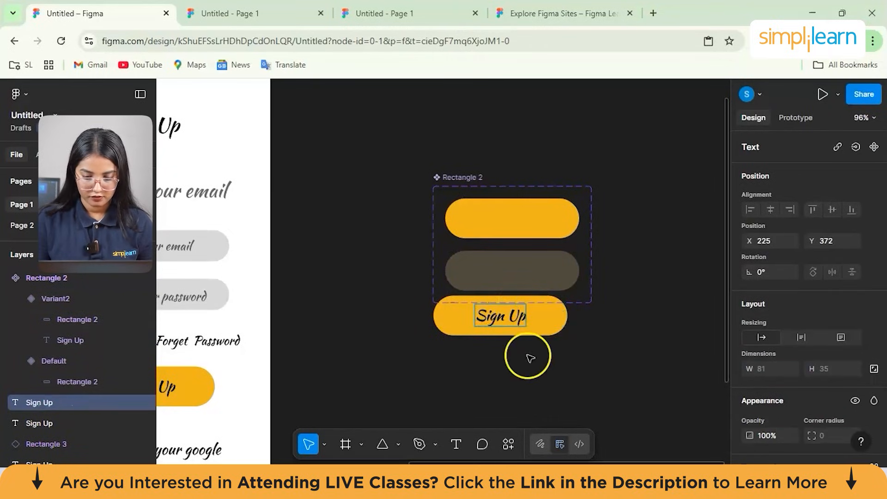
key("Escape")
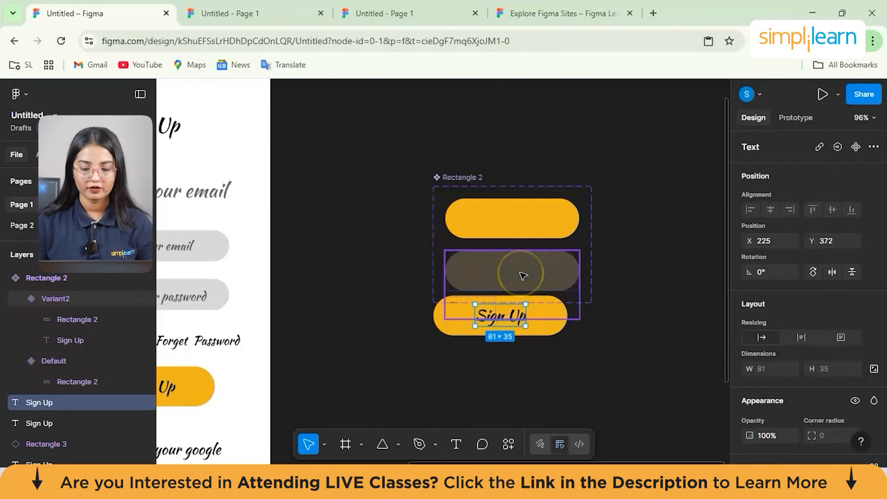
left_click(494, 228)
left_click(431, 198)
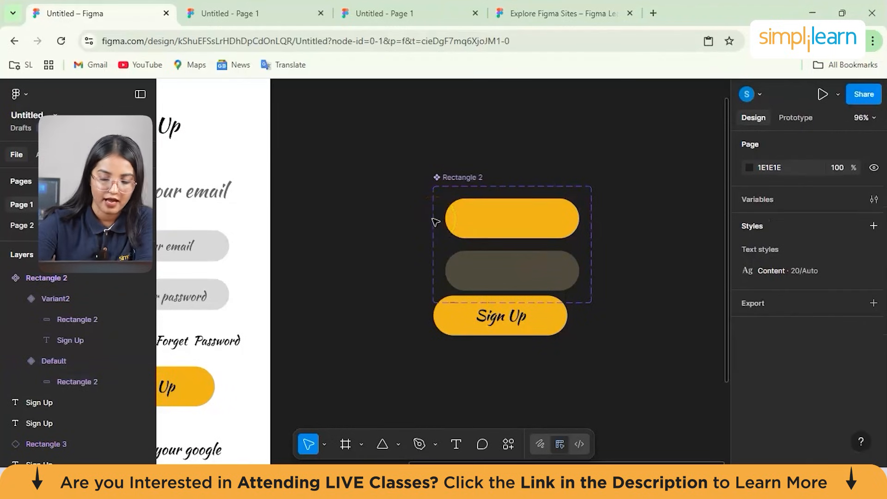
scroll(435, 222, "down", 3)
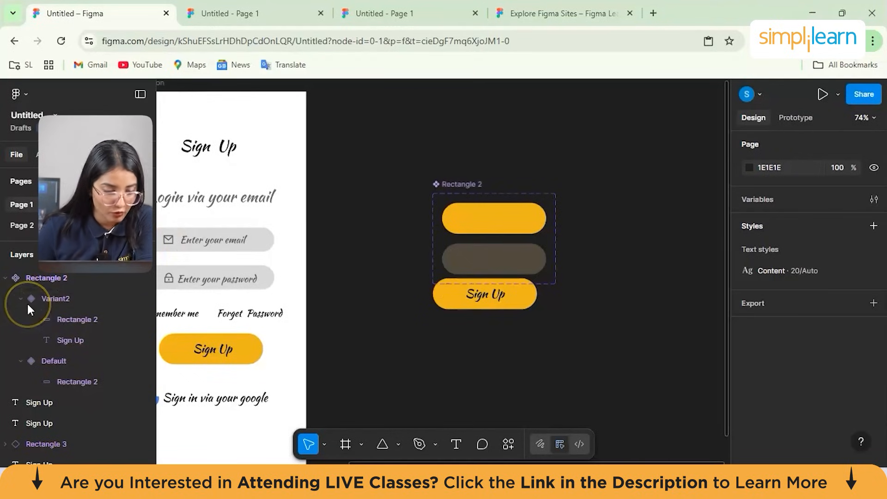
scroll(29, 303, "down", 2)
scroll(53, 340, "up", 1)
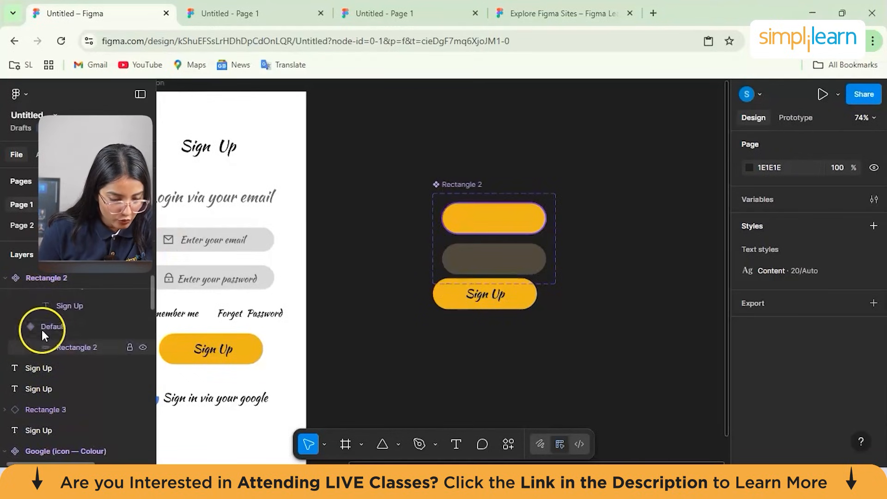
scroll(86, 358, "down", 1)
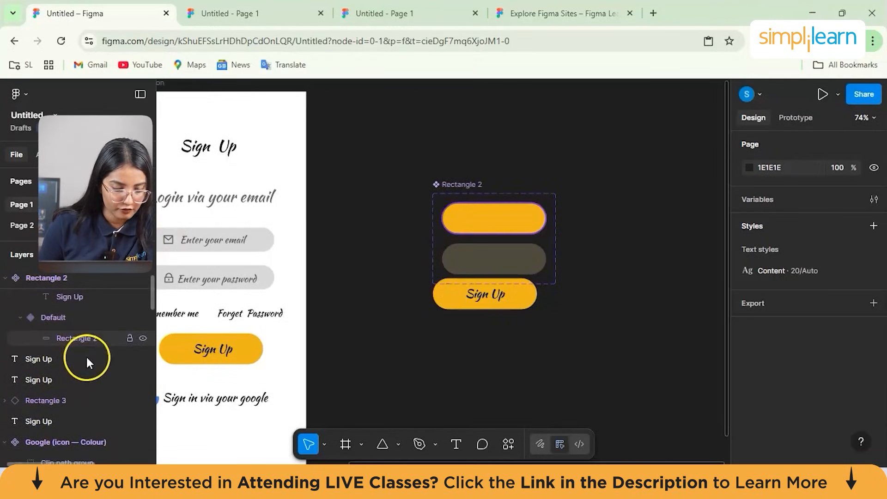
scroll(85, 358, "down", 1)
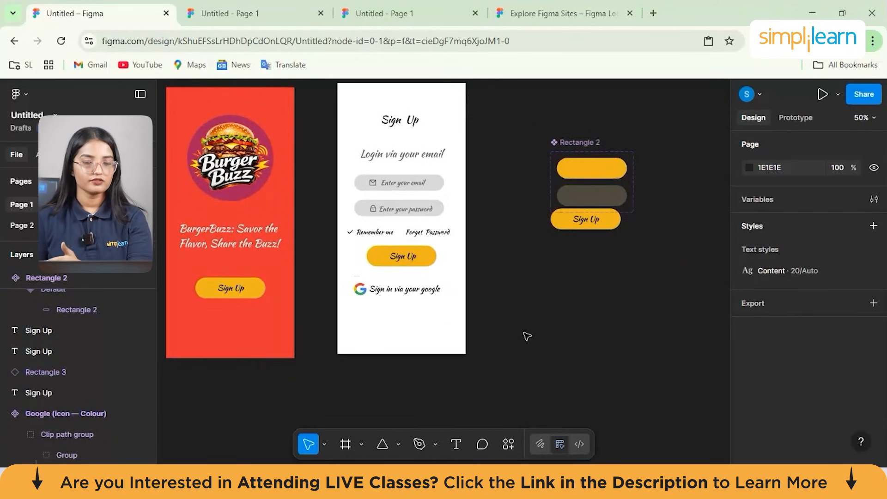
- Place a blank 393 × 852 iPhone 16 frame between and below the splash and sign-up screens, at X -1030, Y 606
mouse_move(550, 485)
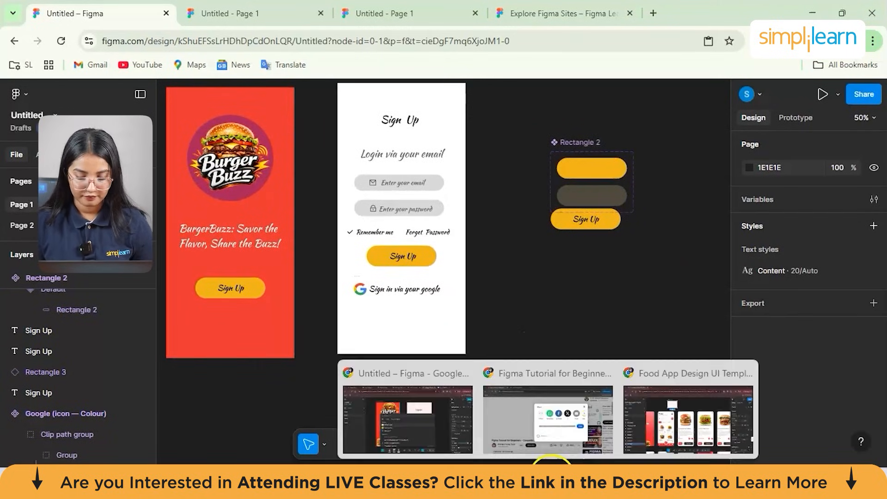
left_click(386, 410)
left_click(315, 240)
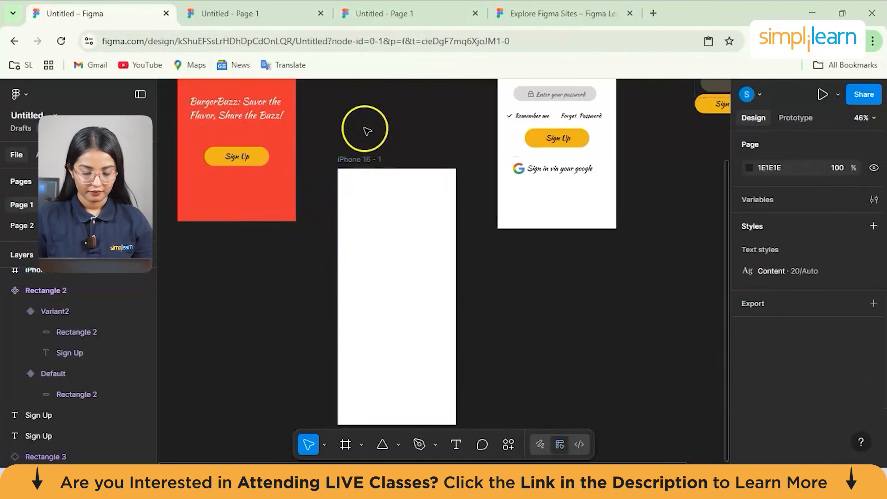
scroll(367, 132, "up", 5)
left_click(236, 196)
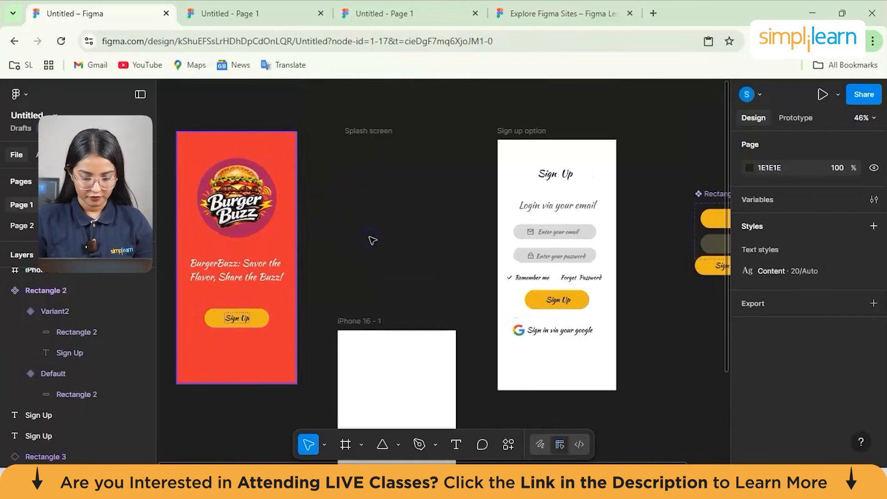
scroll(372, 240, "down", 3)
left_click(372, 240)
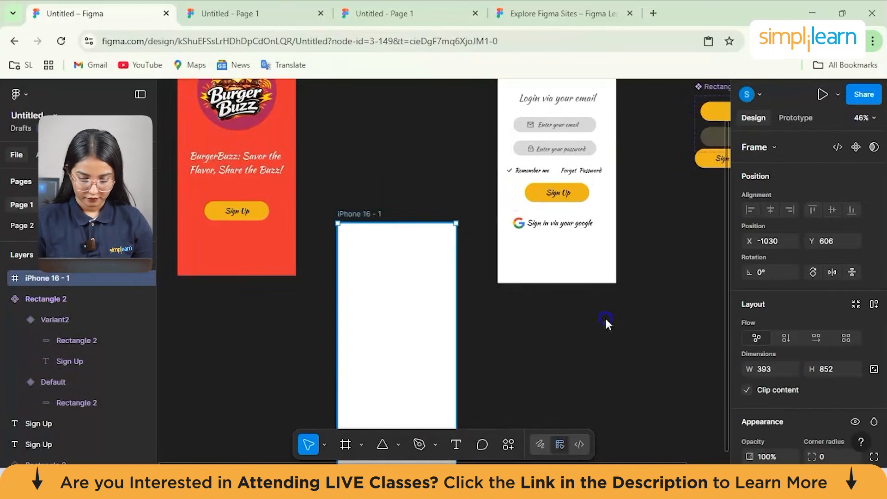
- Insert the Burger Buzz logo image from the Downloads folder into the blank iPhone 16 frame
left_click(397, 445)
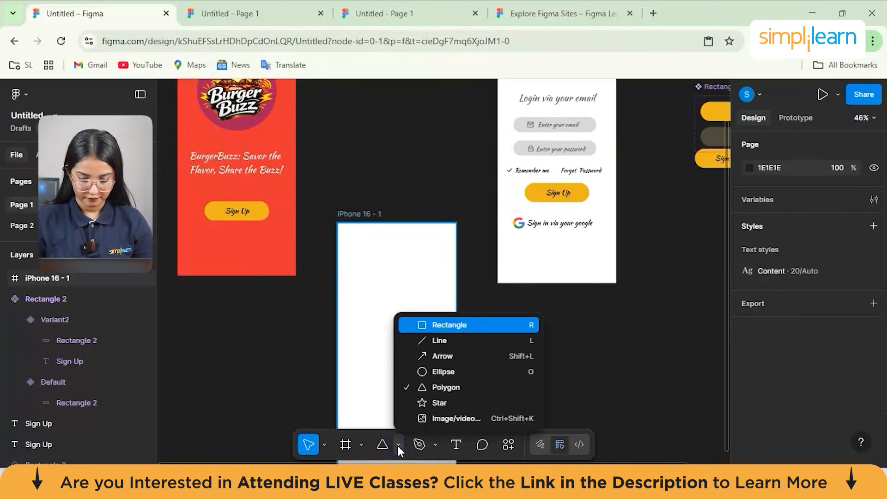
left_click(449, 420)
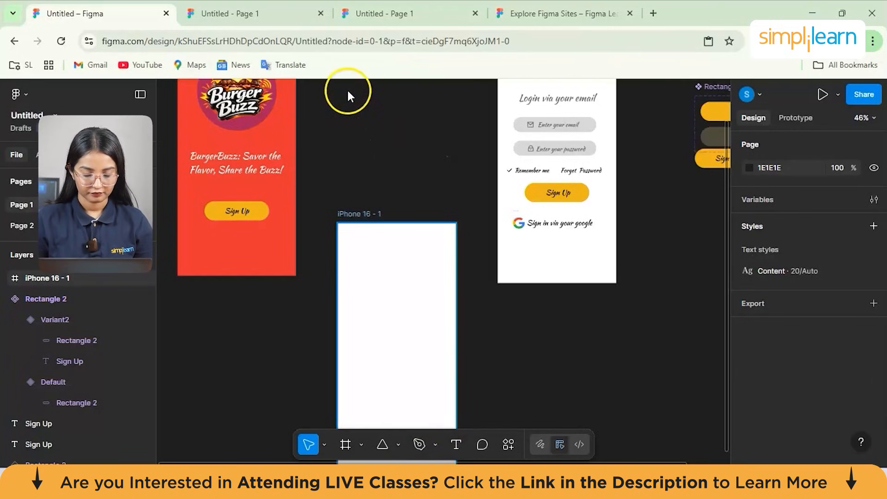
key("ctrl+shift+k")
left_click(376, 209)
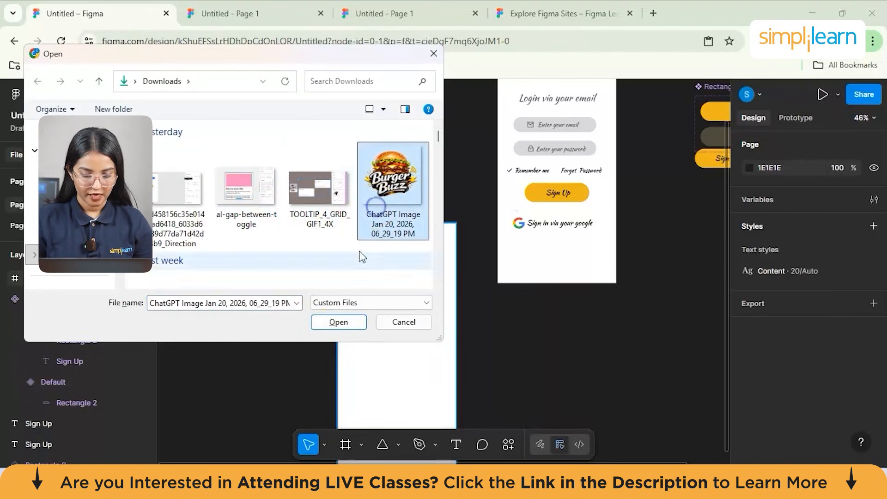
left_click(338, 322)
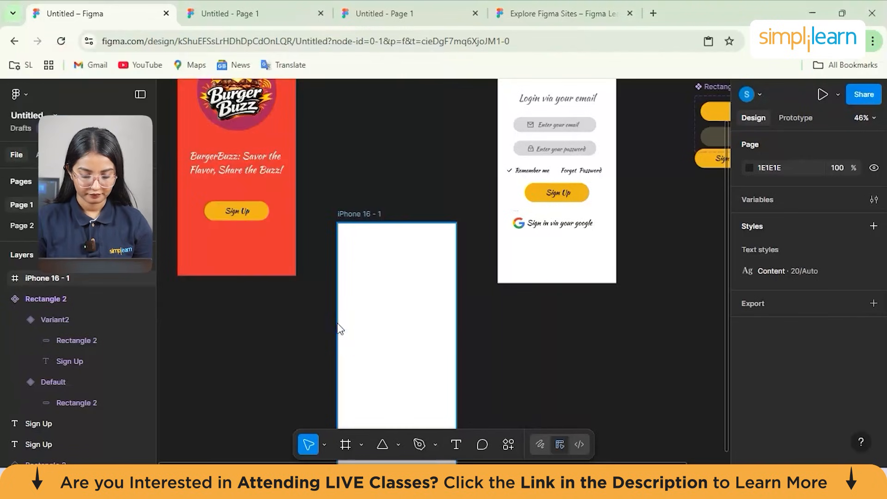
left_click(385, 265)
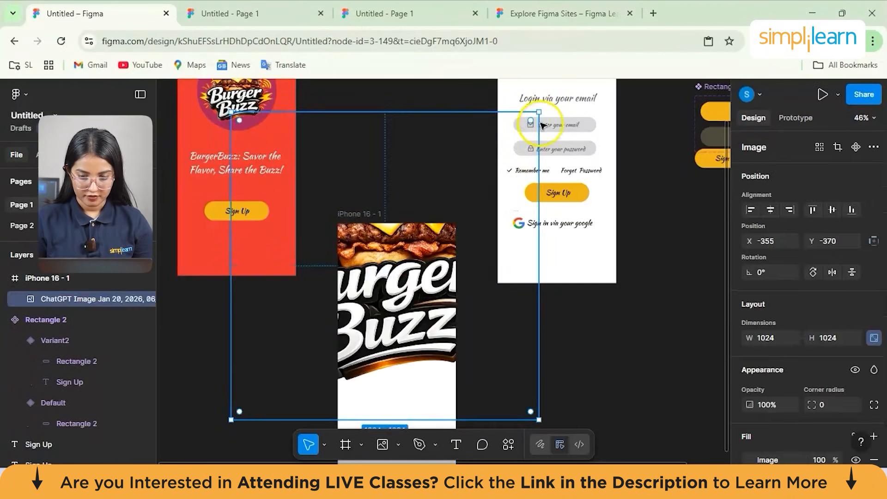
- Scale the logo image to 310 × 310 at X 29, Y 102 in the frame and round its corners to 101
left_click_drag(538, 112, 432, 301)
left_click_drag(302, 270, 397, 309)
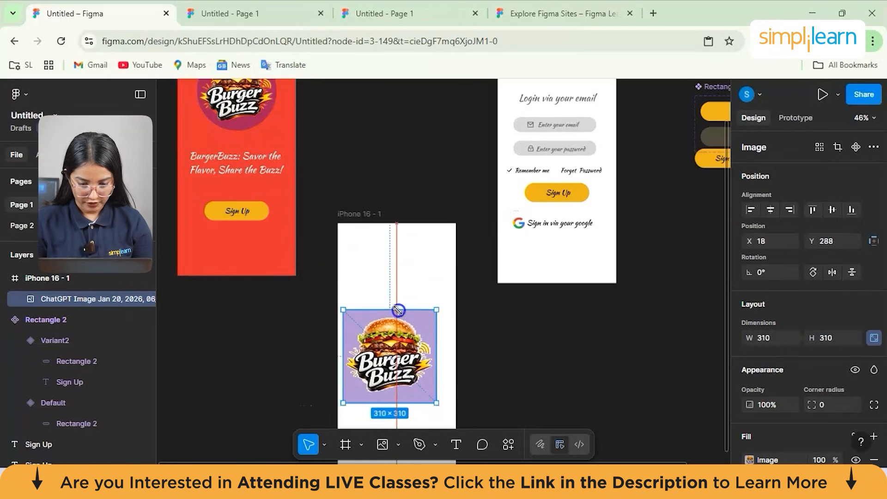
left_click_drag(389, 352, 393, 296)
left_click_drag(356, 337, 376, 317)
left_click_drag(347, 346, 347, 346)
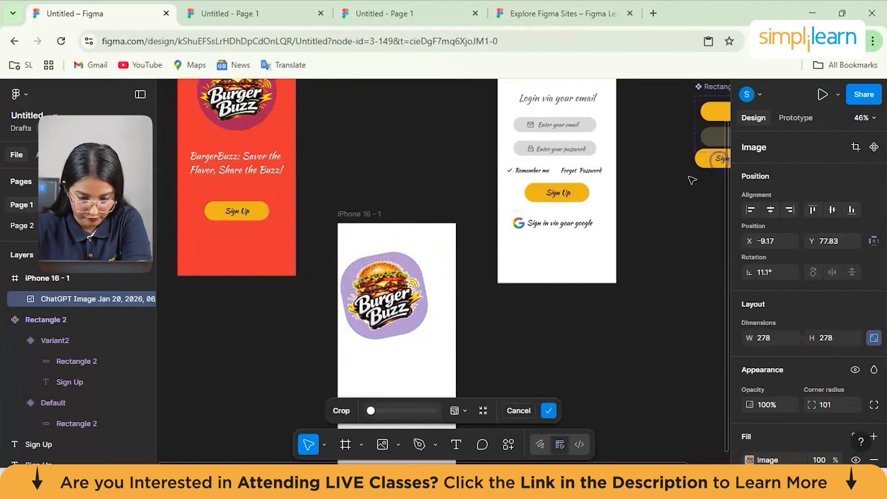
- Try resizing and moving the logo image with an 11.1° rotation, and undo the rotation and the move
key("Escape")
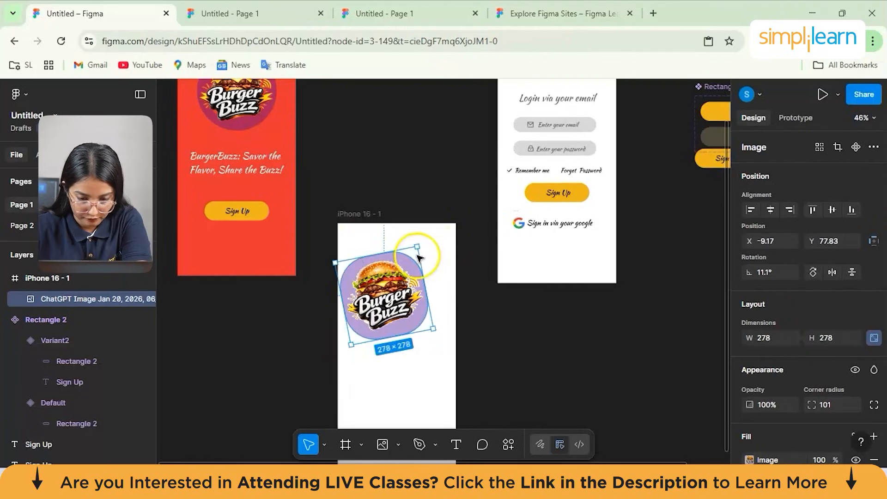
left_click_drag(415, 246, 408, 281)
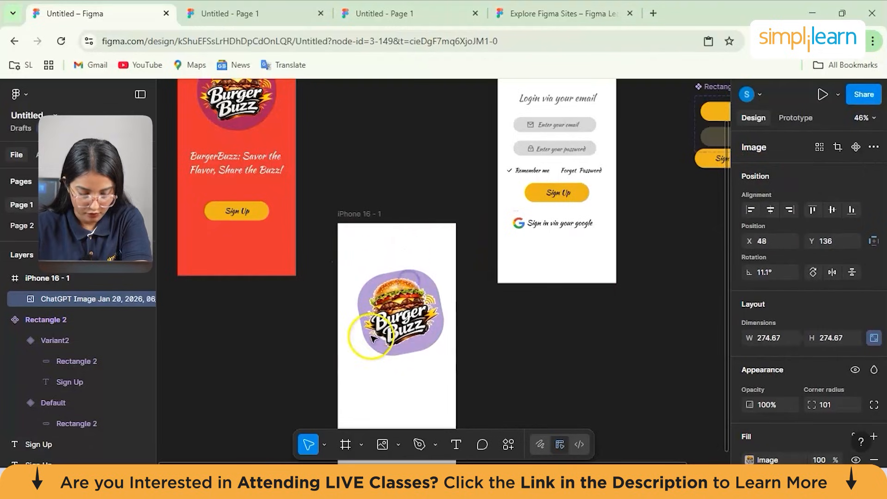
key("ctrl+z")
key("ctrl+z")
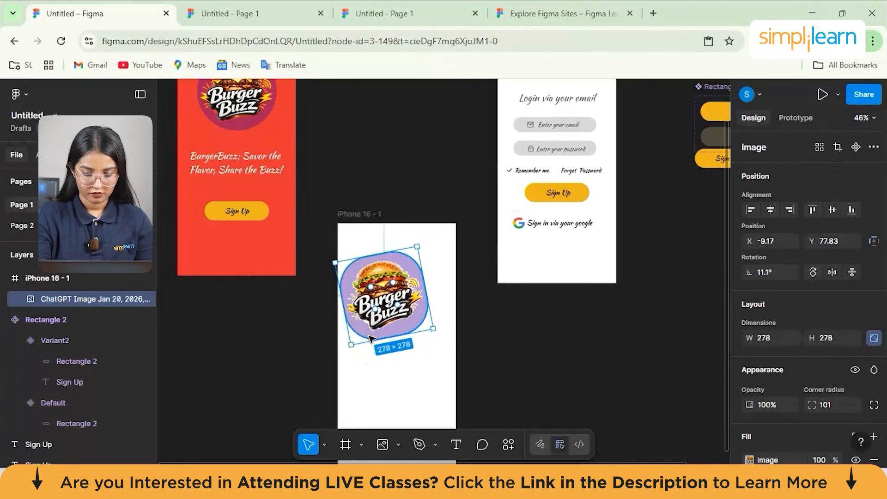
key("ctrl+z")
key("ctrl+z")
key("ctrl+z")
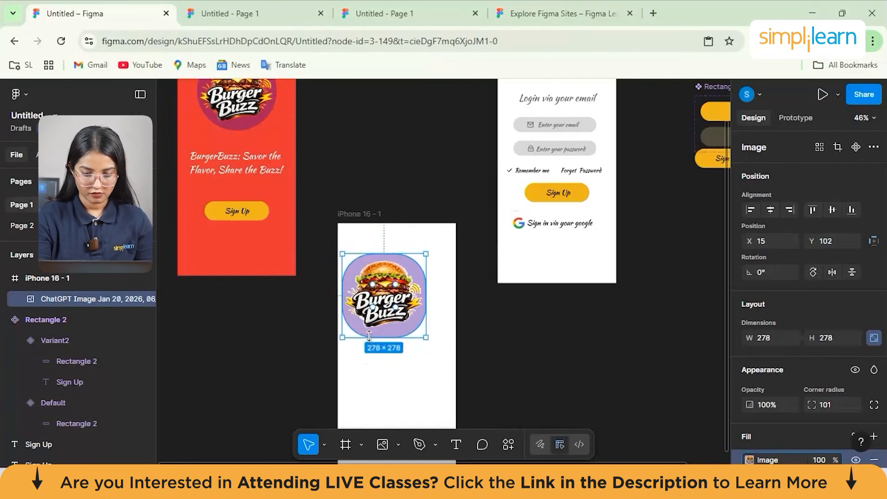
- Shrink the logo image to 120 × 120 and place it in the iPhone frame's upper left corner at X 37, Y 38
left_click_drag(424, 254, 365, 248)
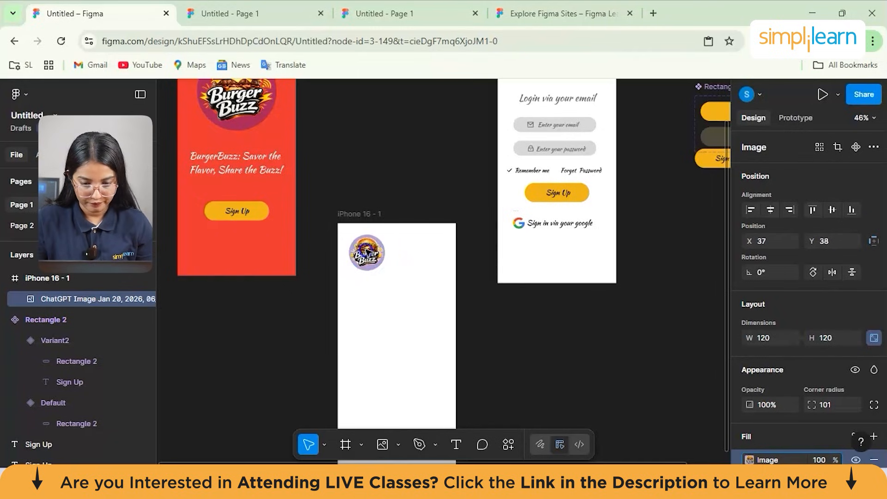
left_click_drag(364, 248, 364, 248)
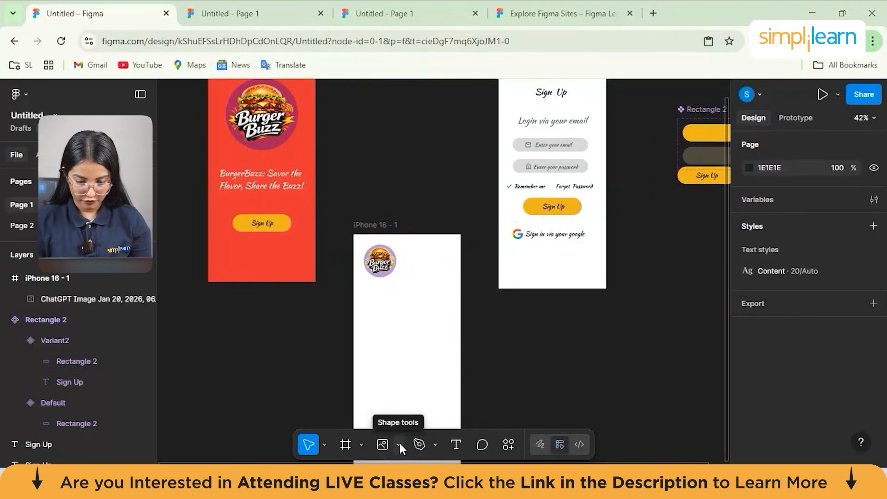
mouse_move(548, 479)
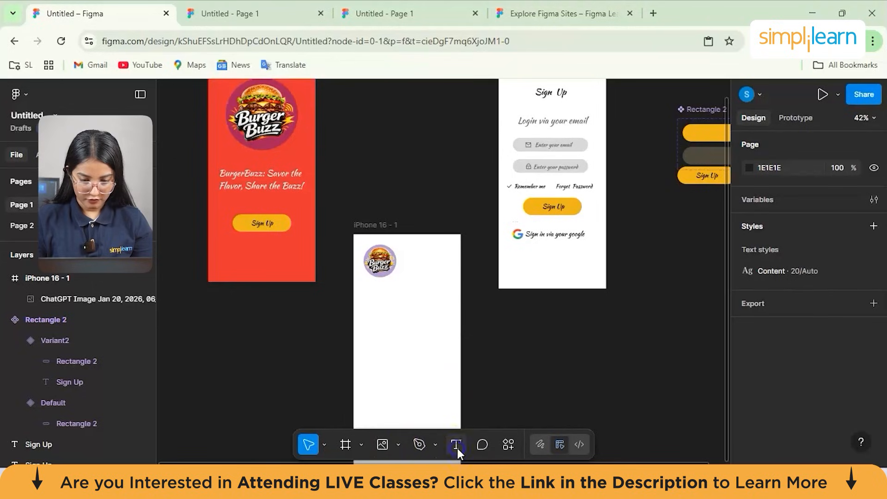
left_click(456, 445)
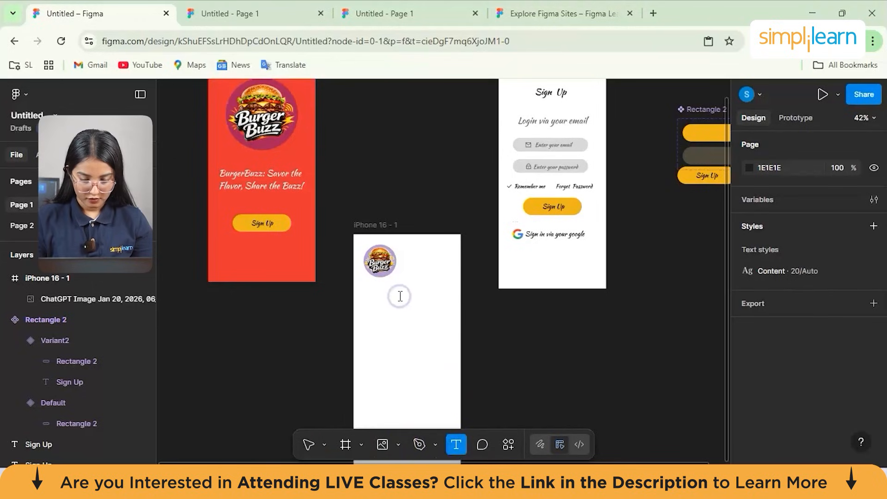
left_click(372, 294)
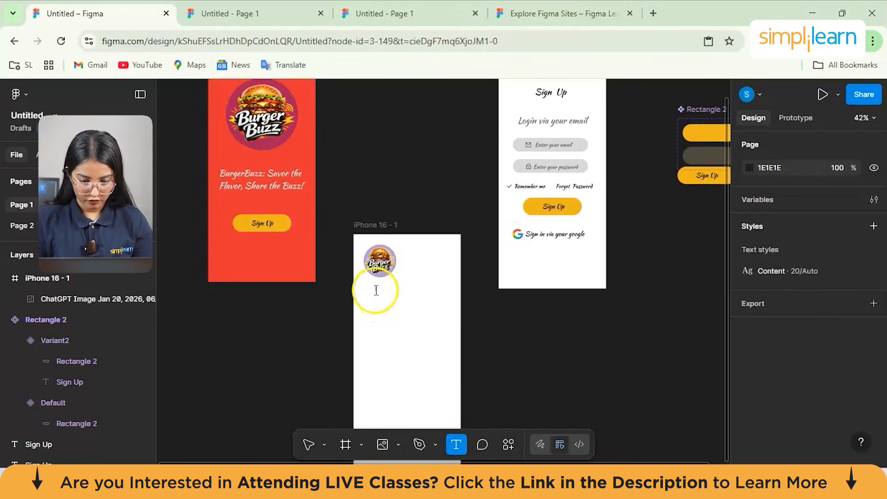
left_click(383, 293)
left_click(404, 302)
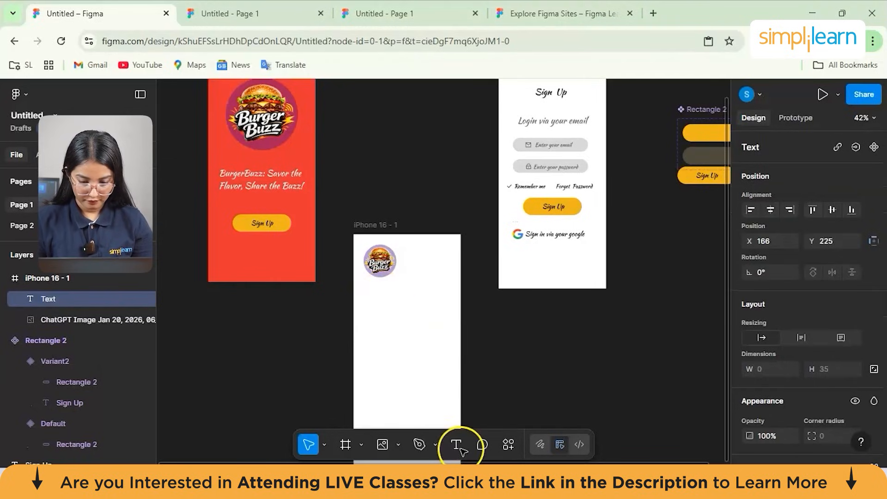
key("Escape")
left_click(400, 338)
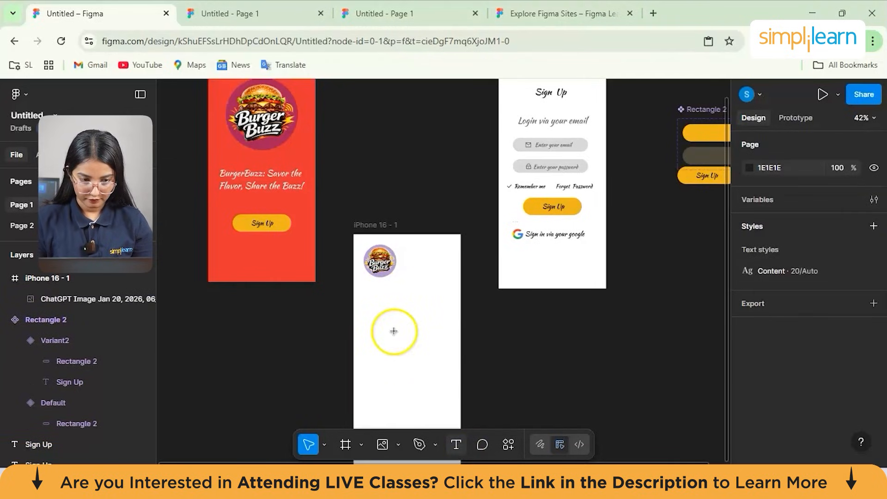
- Add the text "Order Your Favourite Burger" to the iPhone 16 frame and place it under the logo at X 37, Y 173
key("t")
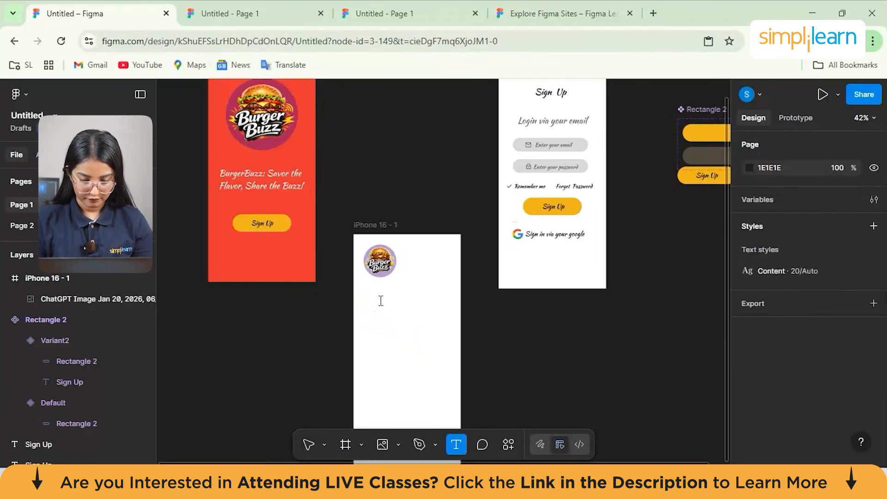
left_click(396, 298)
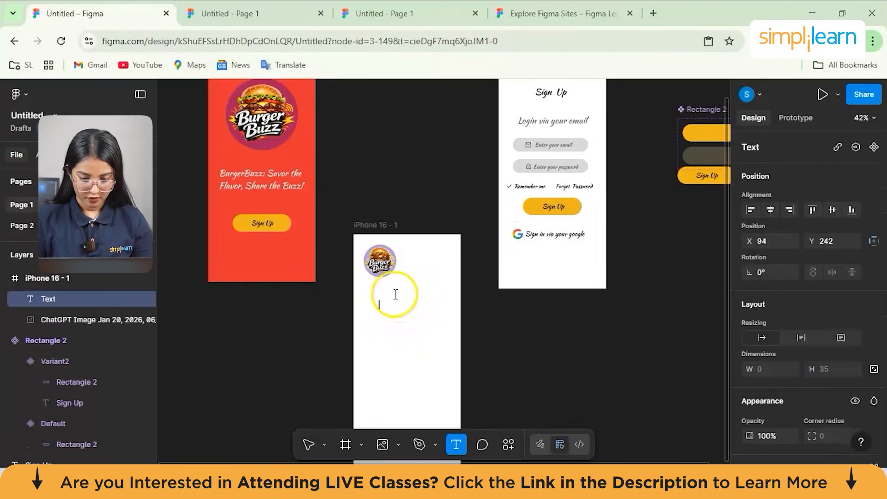
type("Order")
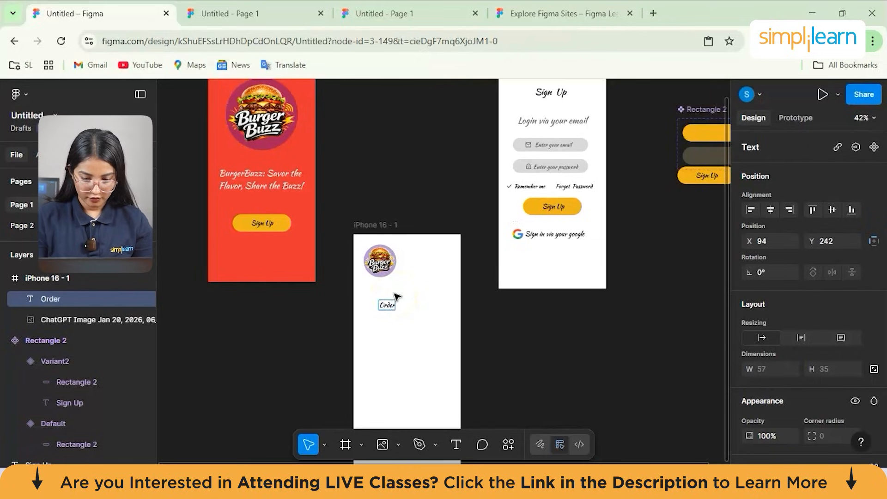
type(" Your")
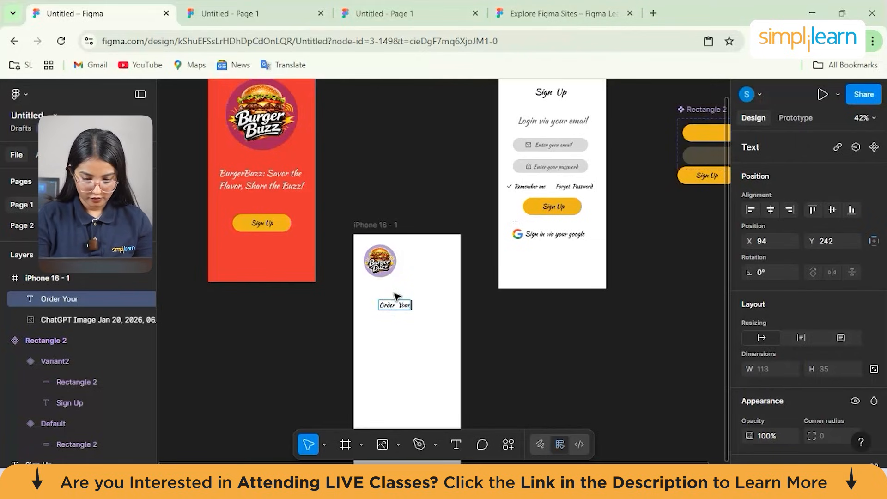
type(" Favo")
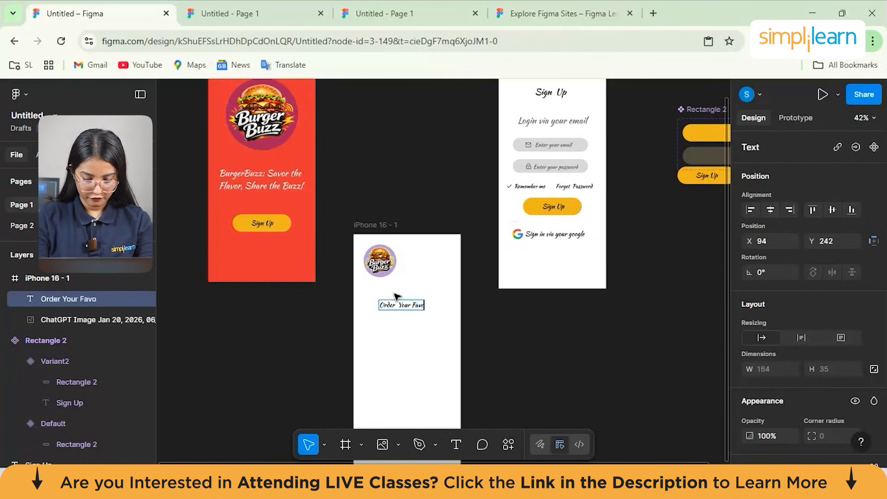
type("uriye")
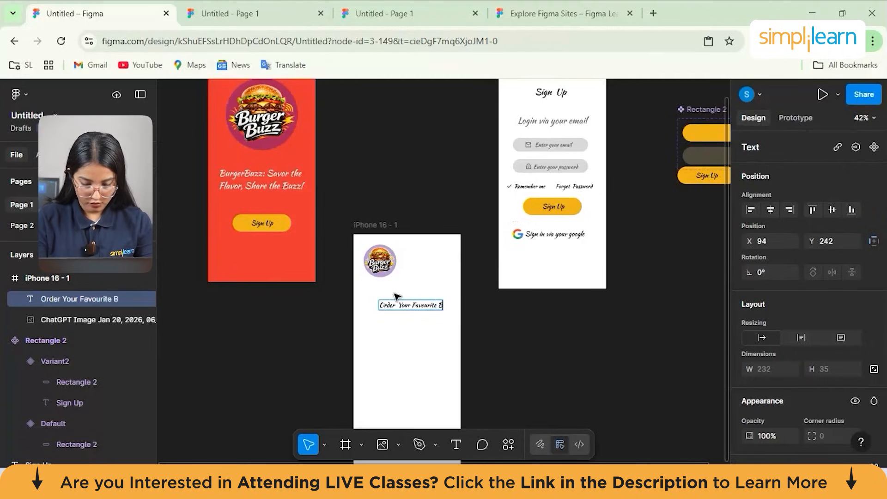
type("rger")
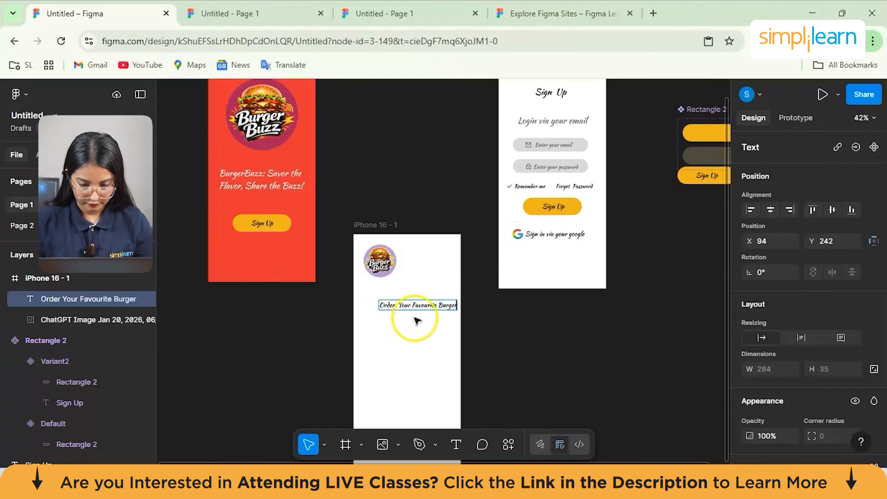
left_click(497, 383)
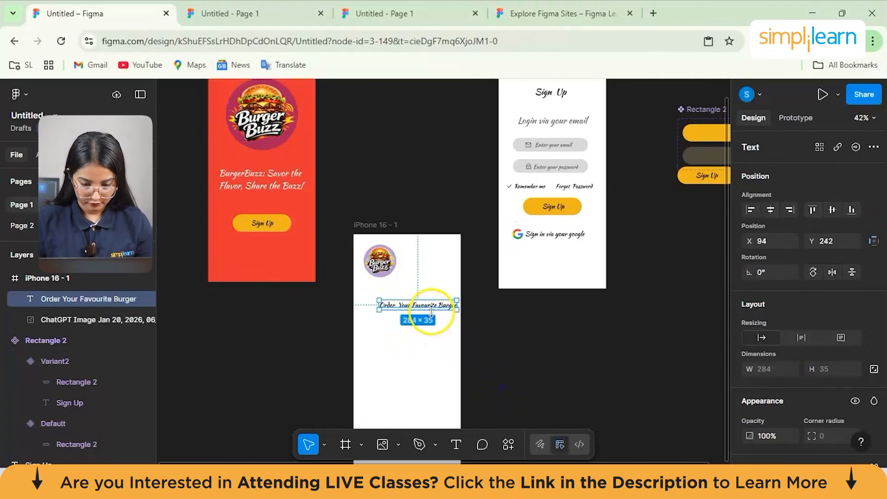
mouse_move(425, 301)
left_mouse_down()
mouse_move(413, 290)
mouse_move(432, 267)
mouse_move(415, 276)
mouse_move(414, 288)
left_mouse_up()
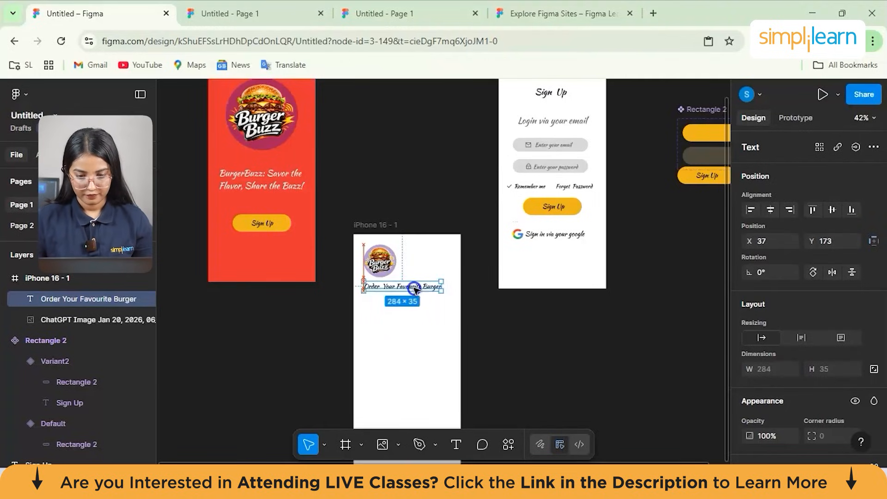
left_click(505, 311)
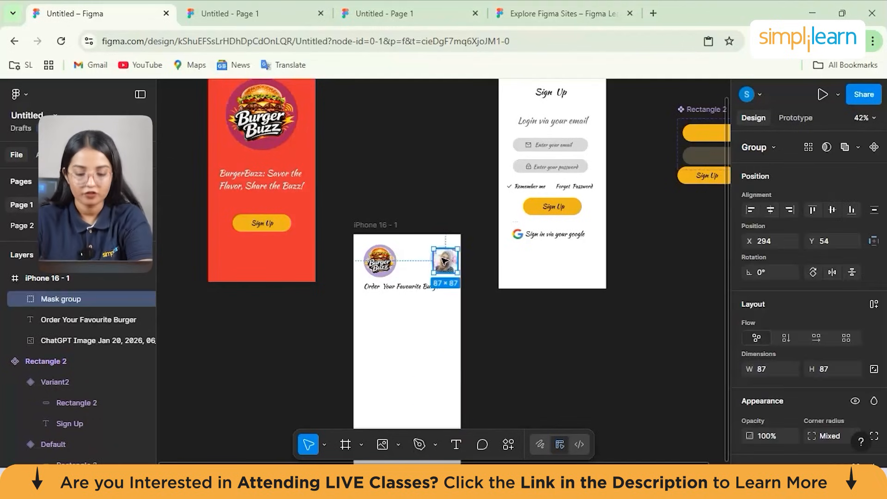
- Draw a rectangle about 295 × 67 at X 42, Y 256 below the "Order Your Favourite Burger" text
left_click(478, 282)
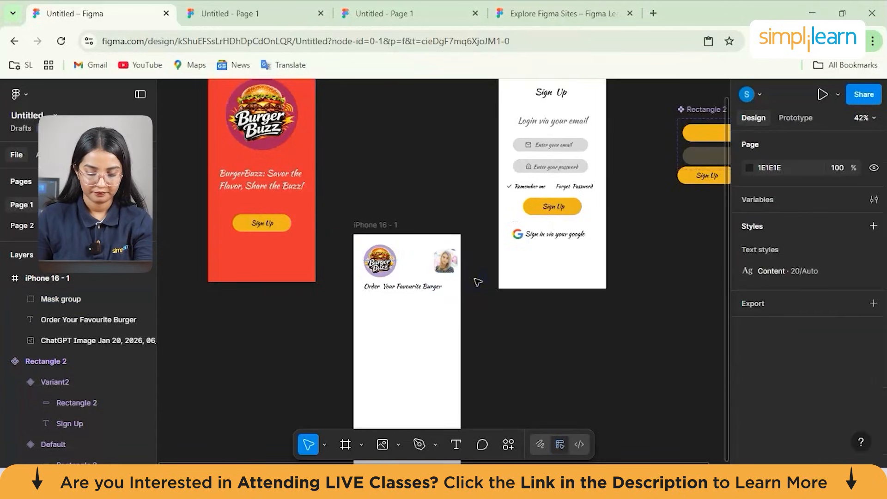
scroll(462, 300, "down", 2)
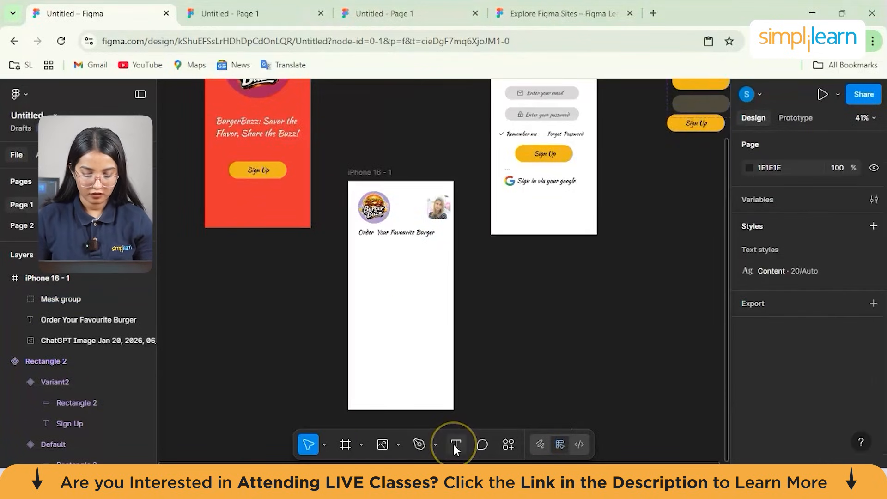
left_click(396, 442)
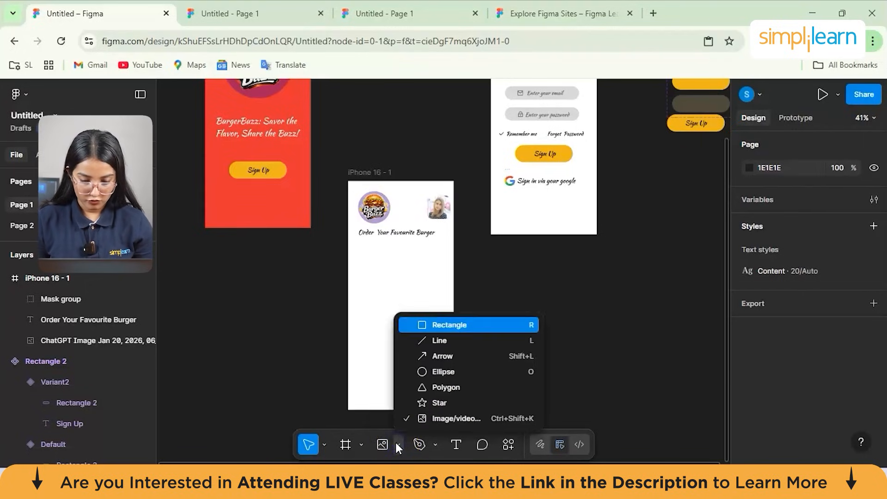
left_click(459, 325)
left_click_drag(359, 249, 440, 267)
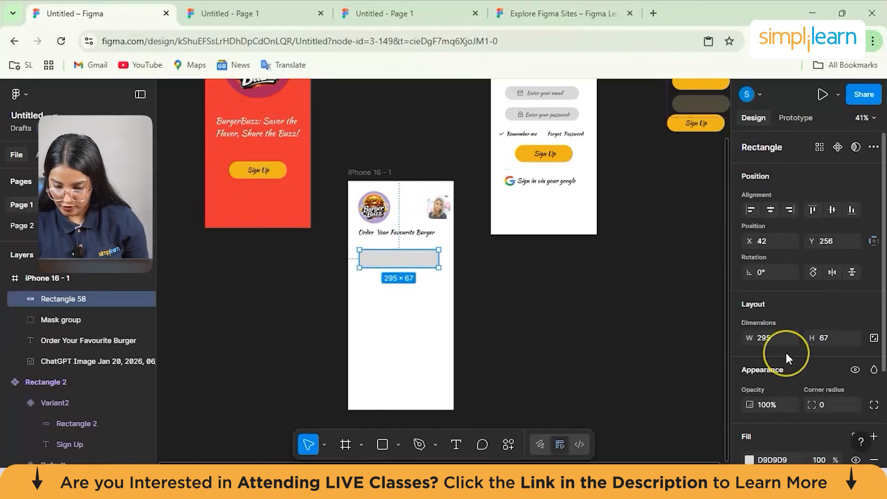
- Round the corners of the new grey rectangle with a corner radius of 30
scroll(785, 351, "down", 3)
left_click(827, 323)
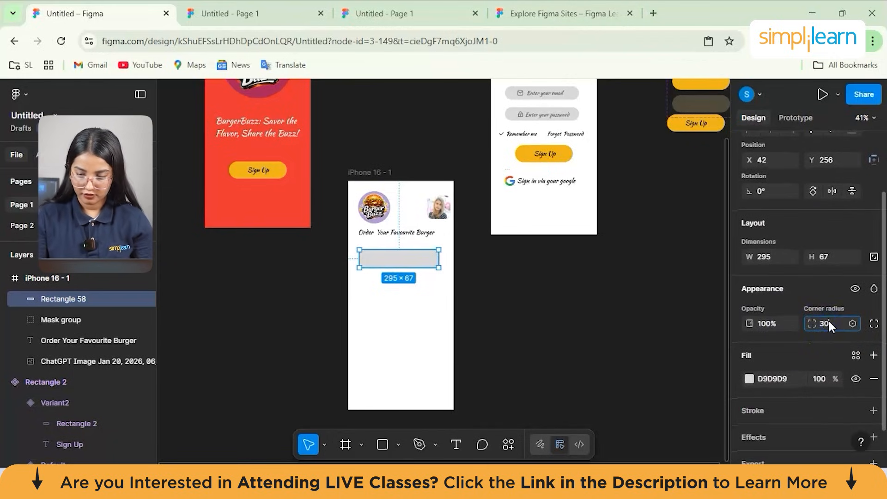
type("30")
key("Return")
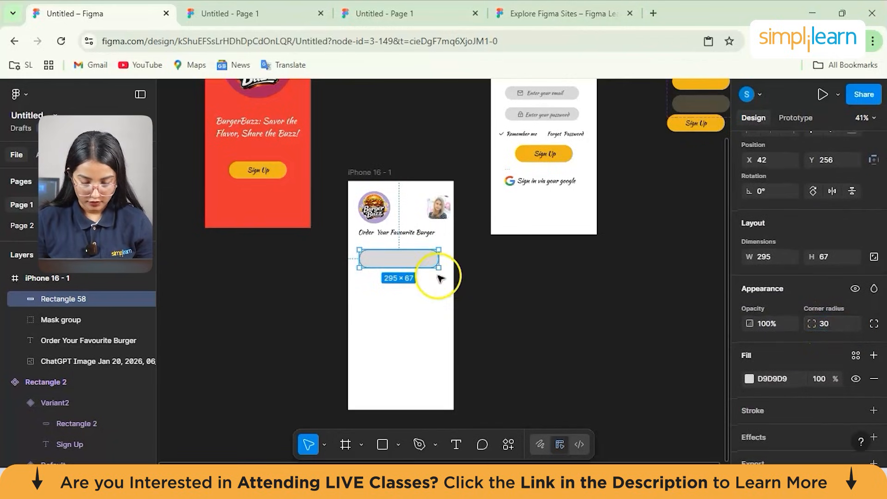
- Try to add the text "Search your food" directly on the rounded grey rectangle
left_click(453, 446)
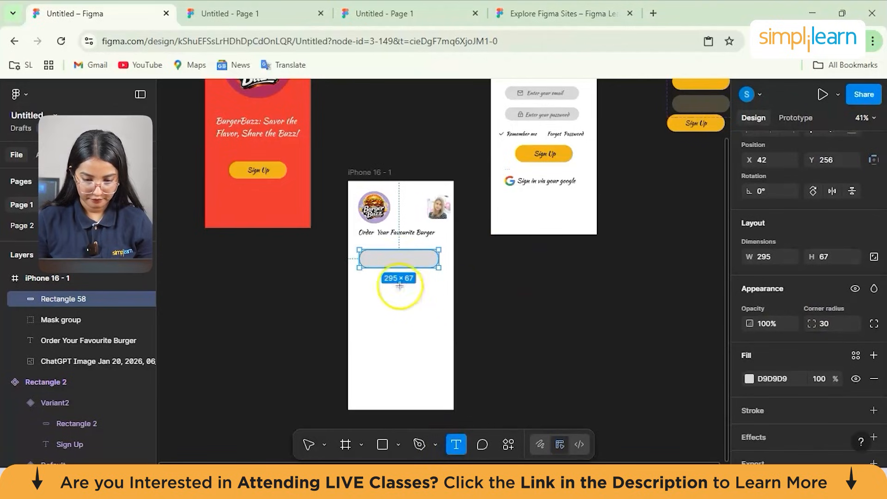
left_click(392, 257)
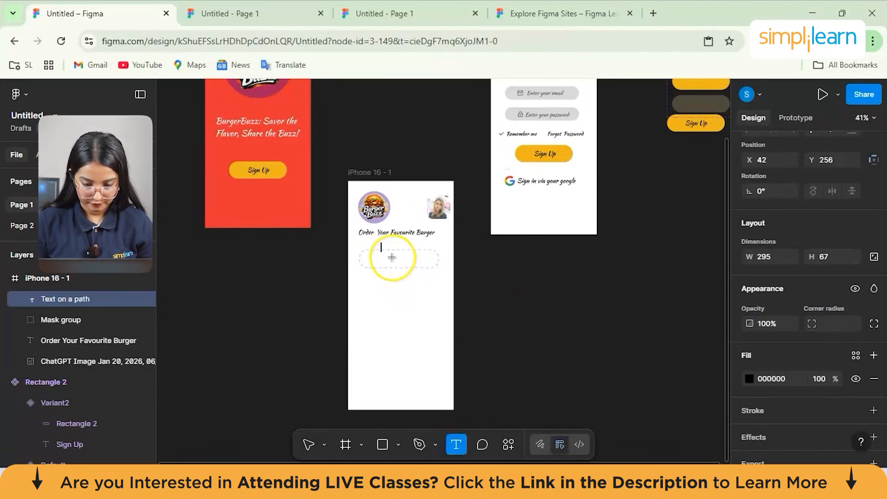
type("Srea")
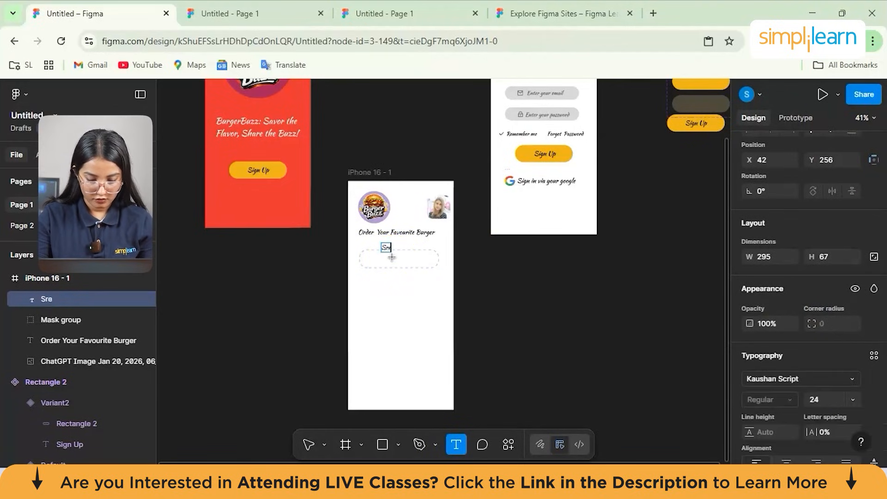
key("BackSpace")
key("BackSpace")
key("BackSpace")
key("BackSpace")
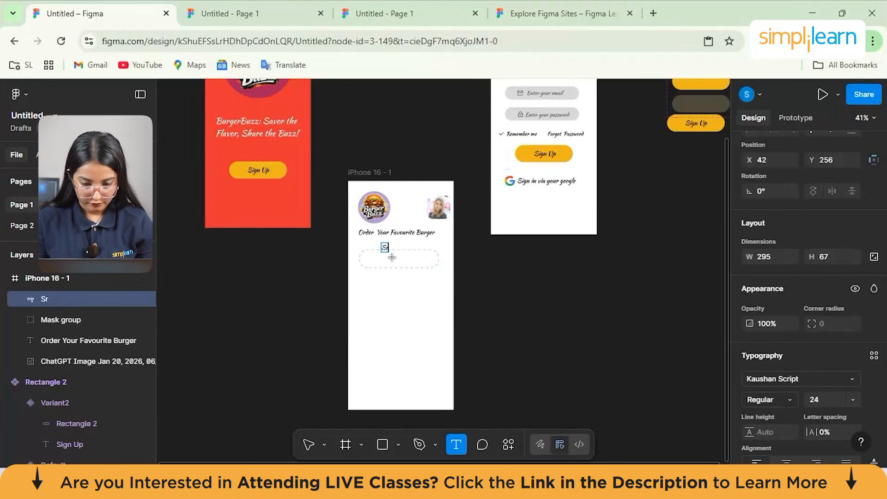
type("ea")
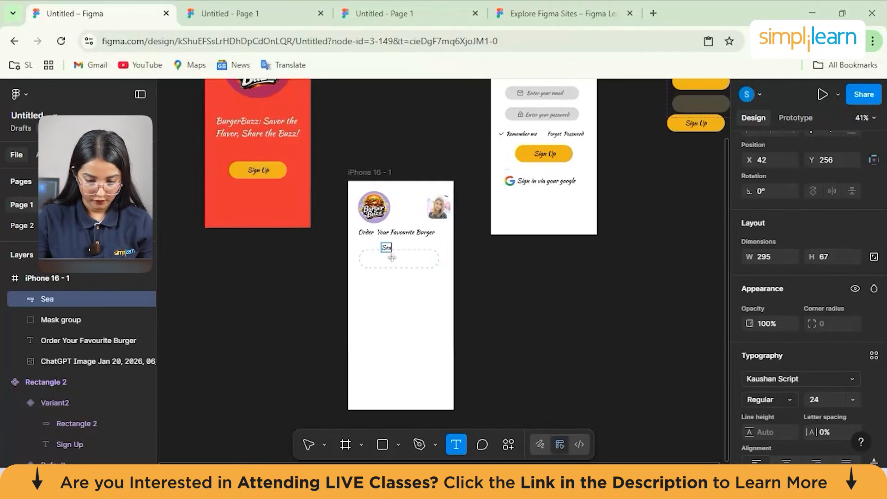
type("rch yo")
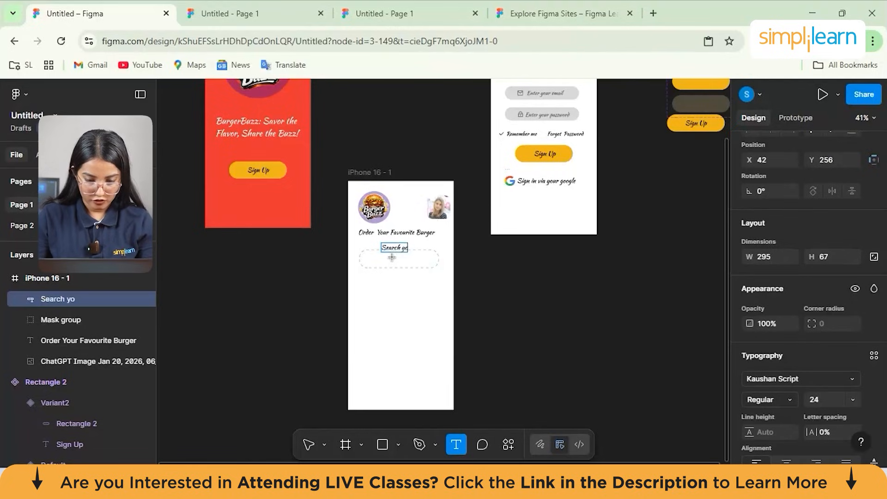
type("ur food")
left_click(394, 250)
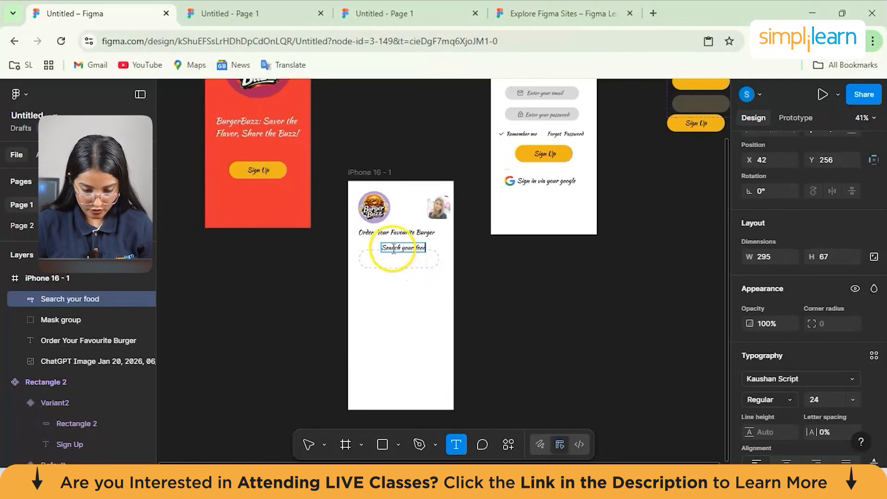
left_click(400, 289)
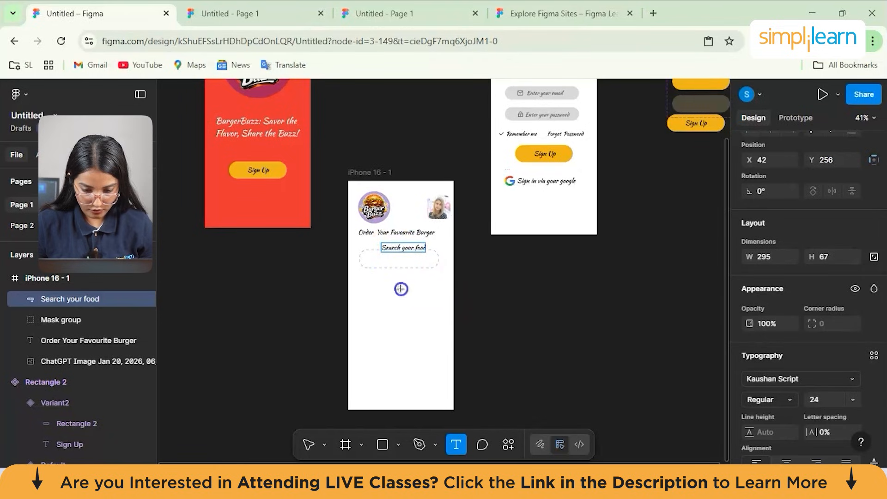
left_click(398, 249)
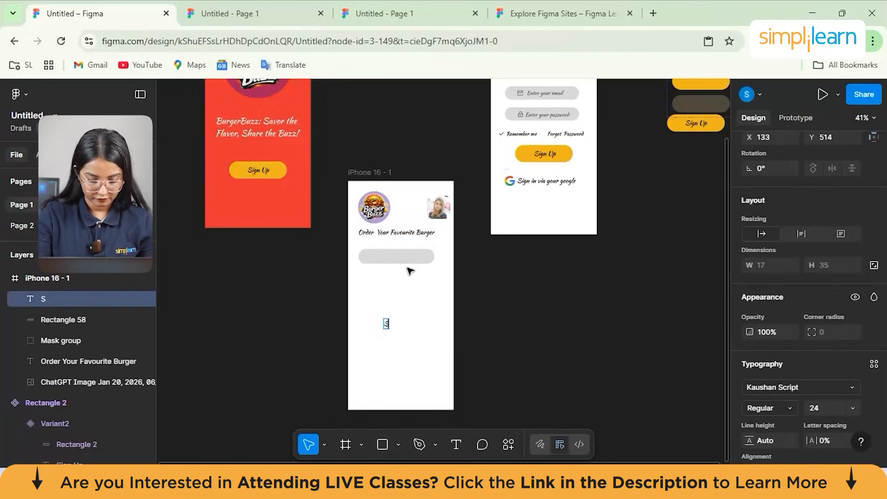
- Enter "Search your food" as a separate text at X 133, Y 514, in the empty area below the grey search bar
type("earch")
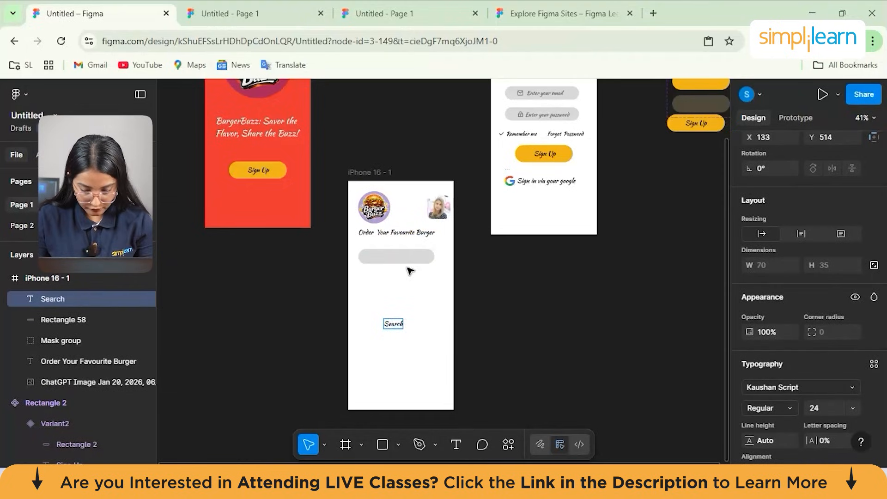
type(" you")
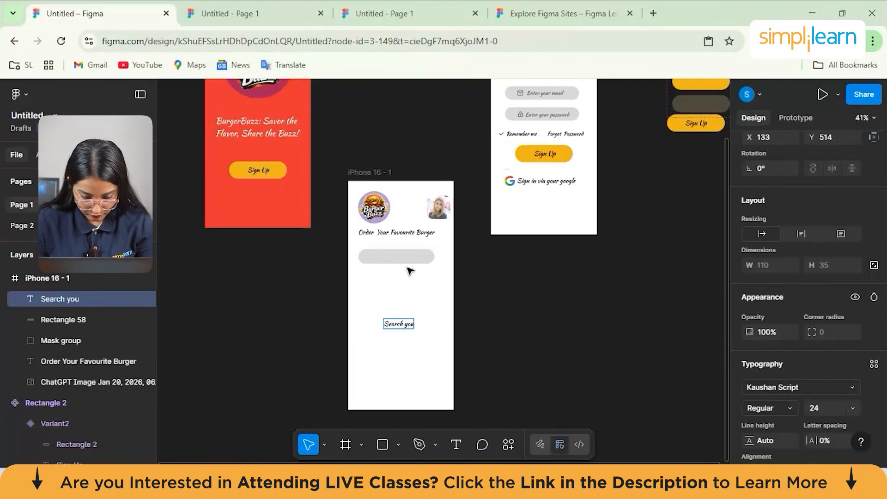
type("t food")
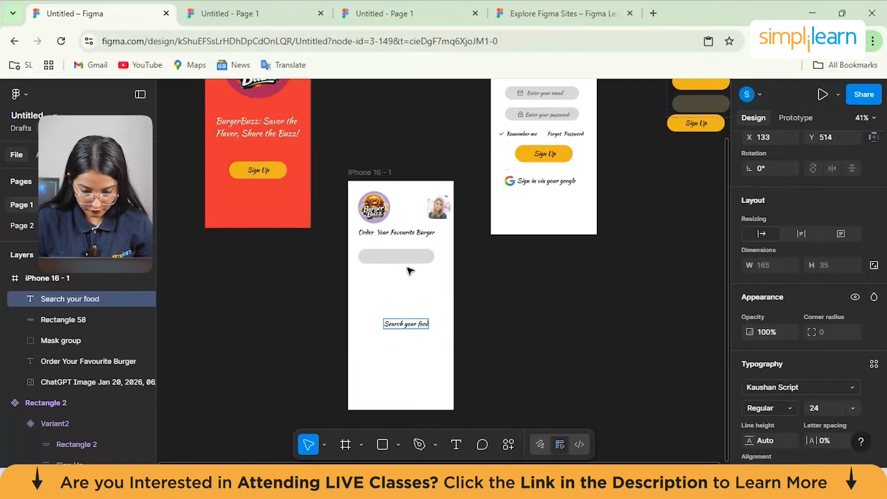
left_click(393, 365)
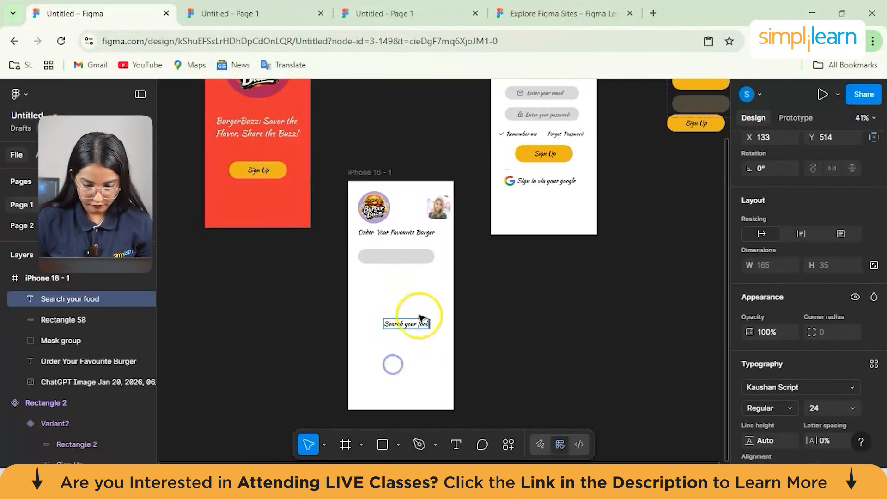
left_click(400, 309)
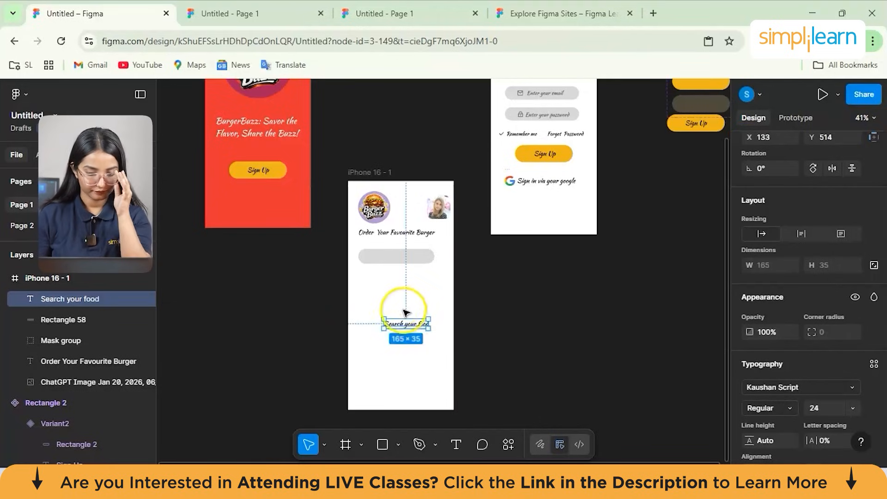
- Move the "Search your food" text onto the grey bar at X 97, Y 263, and place an outlined Remix Icon search icon before it
left_click_drag(405, 329, 396, 261)
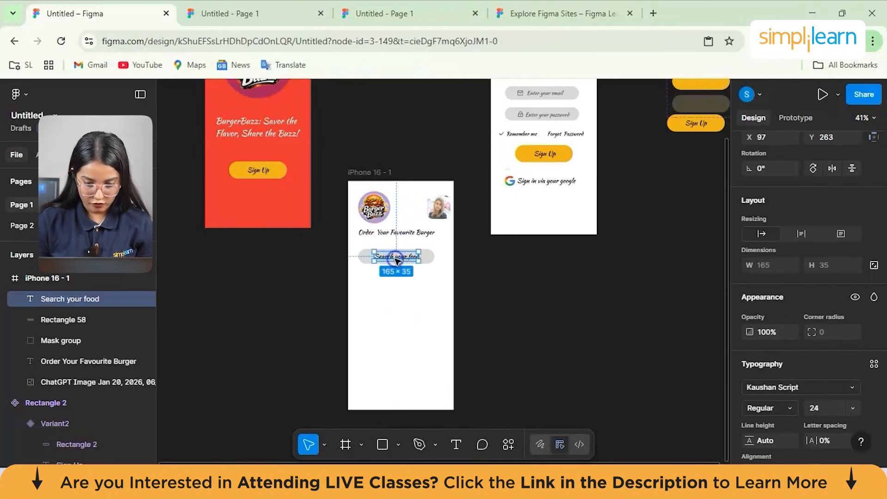
left_click(422, 312)
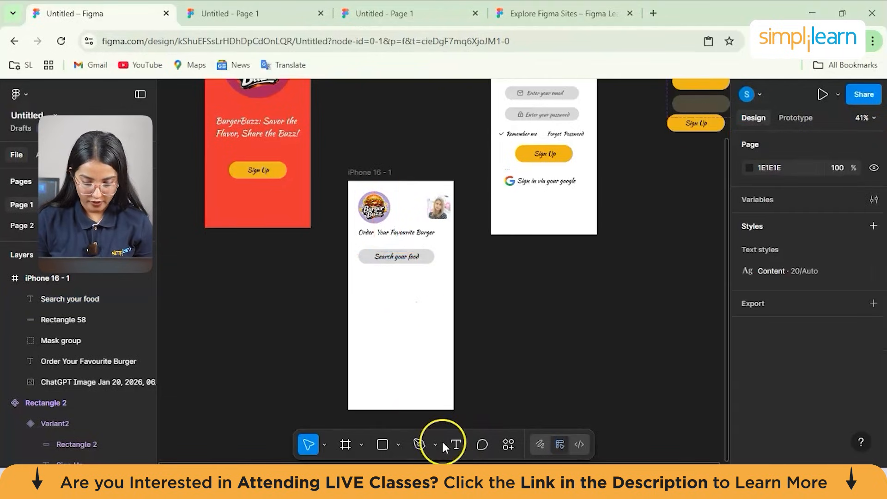
left_click(509, 450)
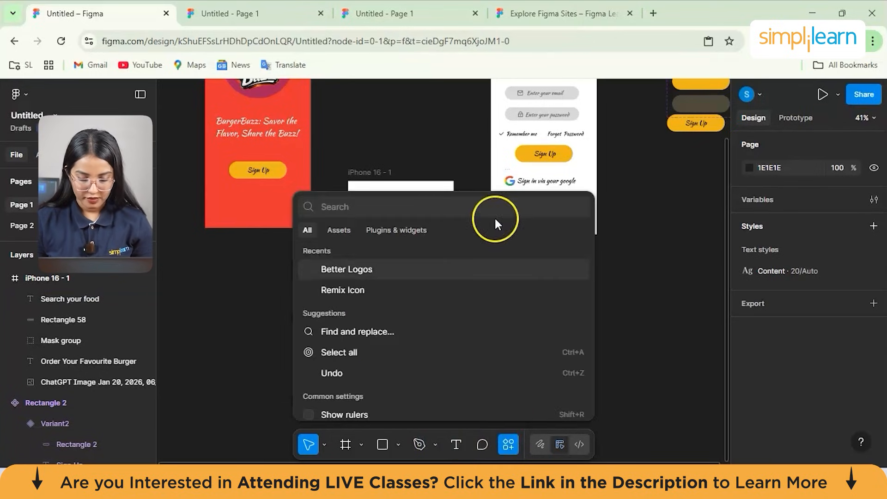
left_click(358, 290)
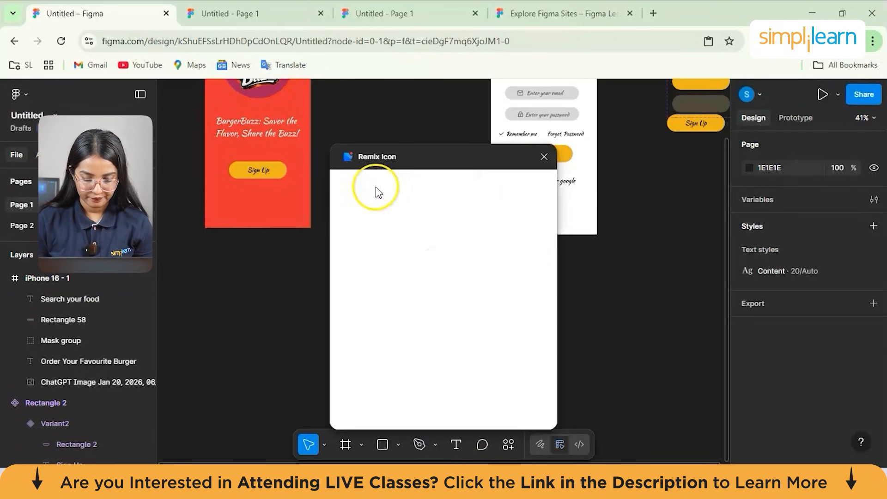
left_click(400, 187)
type("search")
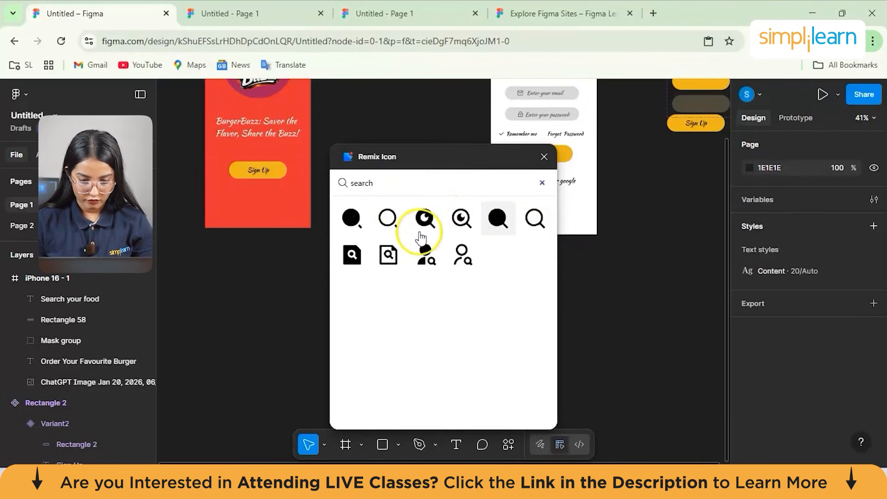
left_click(535, 218)
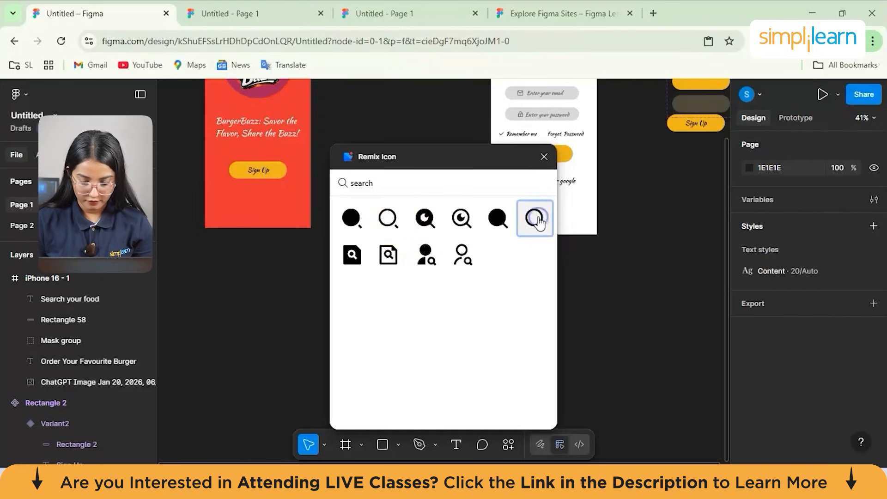
left_click(528, 223)
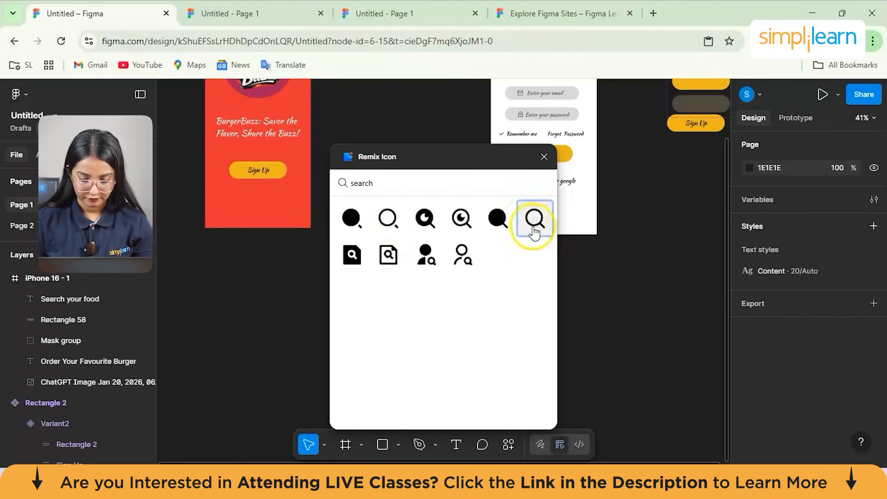
left_click_drag(365, 181, 330, 109)
left_click(469, 190)
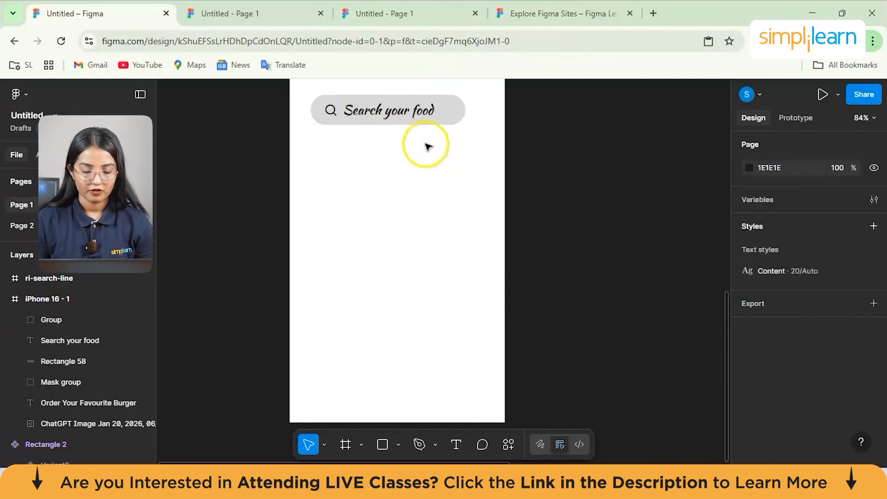
- Paste the four-burger card group from the Food App Design UI Template file into the iPhone 16 - 1 frame, below the search bar
scroll(406, 186, "up", 1)
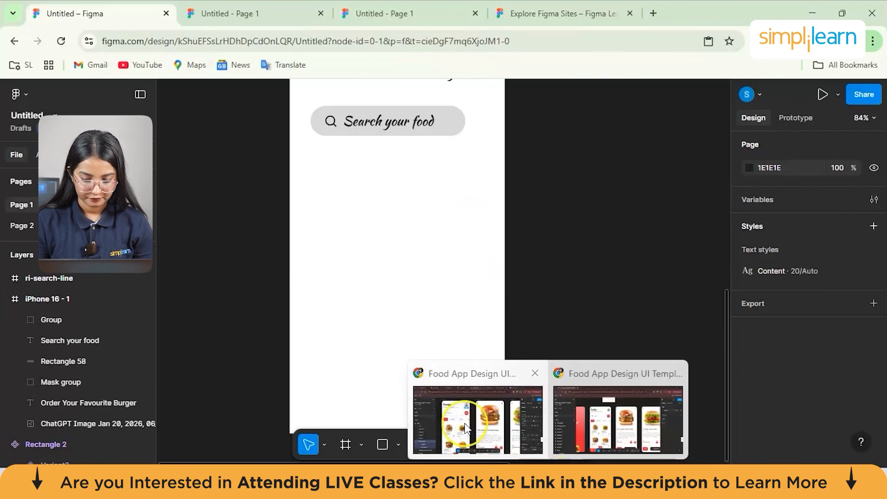
left_click(549, 476)
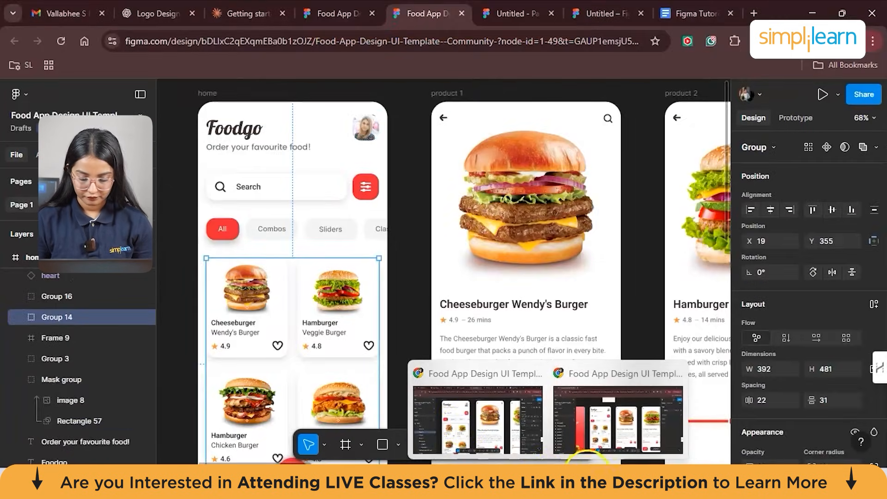
mouse_move(575, 481)
left_click(572, 395)
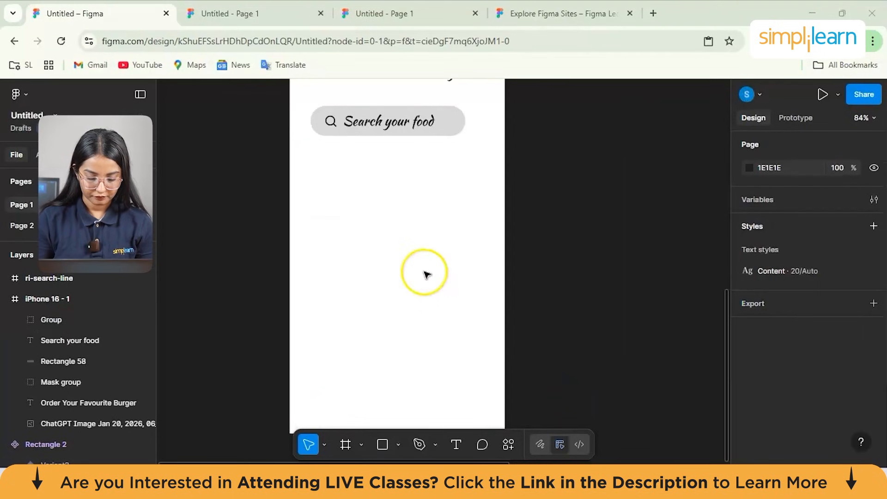
key("ctrl+v")
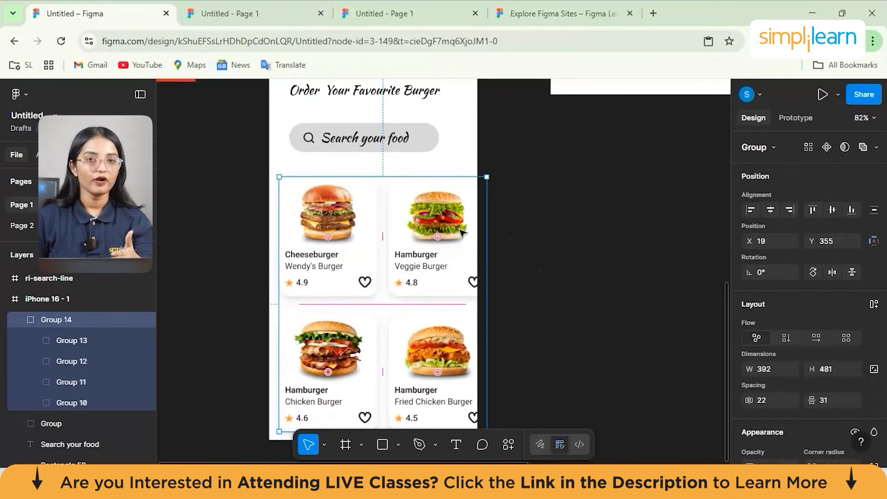
left_click(338, 226)
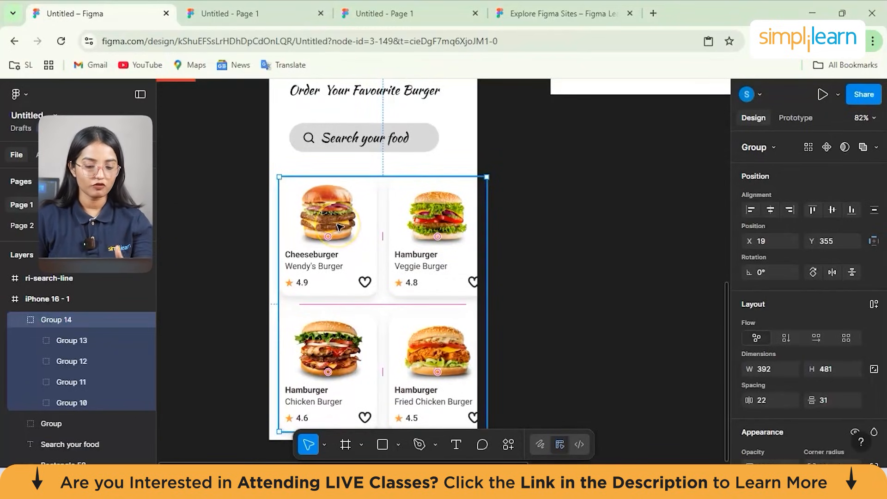
scroll(339, 226, "down", 1)
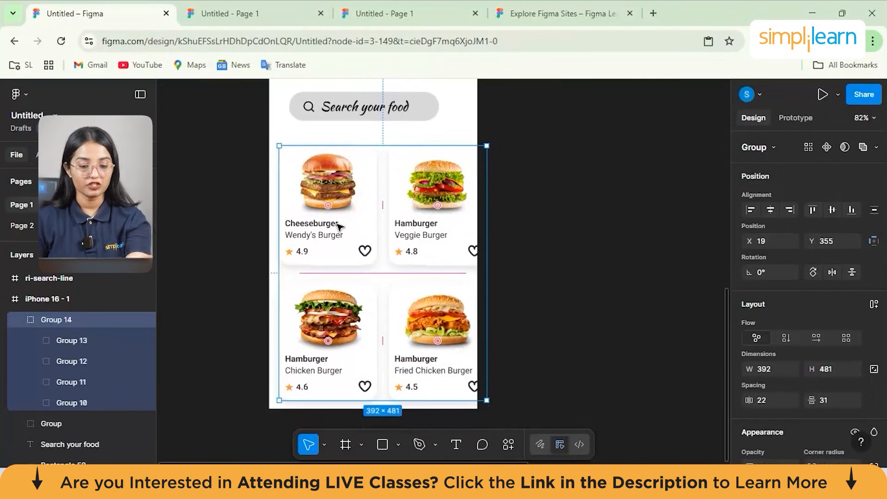
scroll(345, 305, "down", 1)
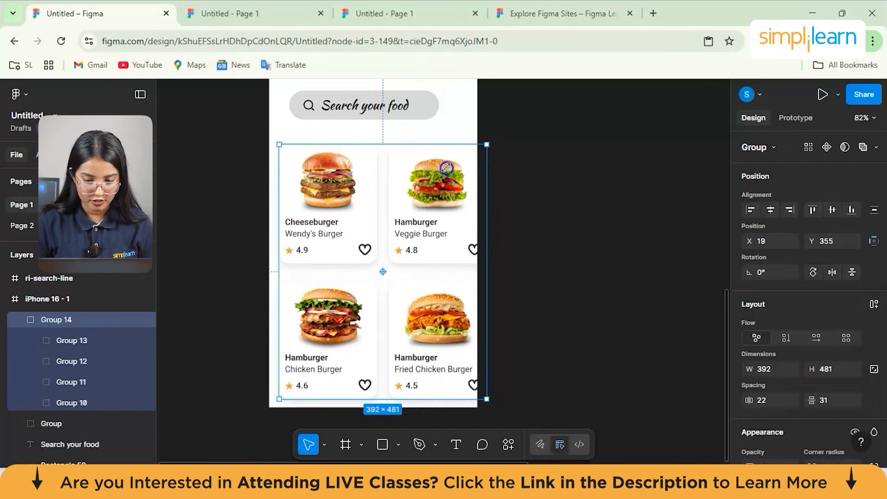
- Undo a trial resize of the burger card group and move the group up to X 7, Y 328, just below the search bar
left_click_drag(486, 145, 446, 167)
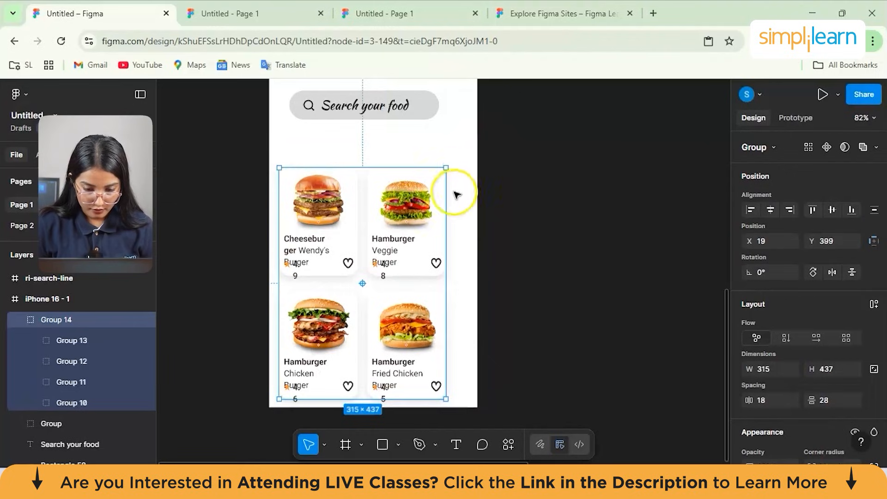
key("ctrl+z")
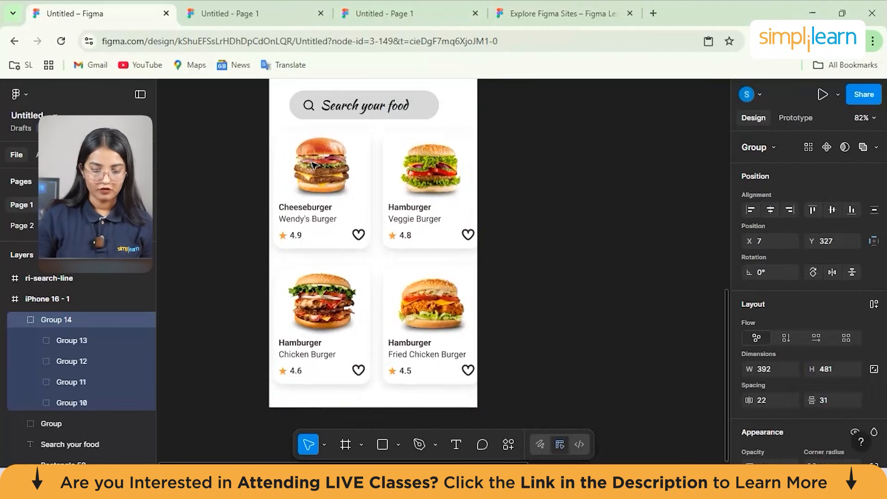
left_click_drag(313, 165, 313, 165)
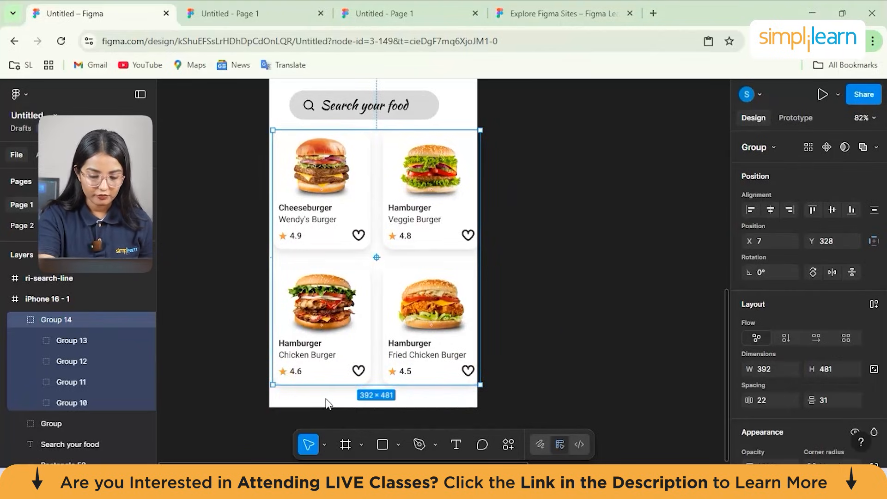
left_click(371, 394)
left_click(436, 411)
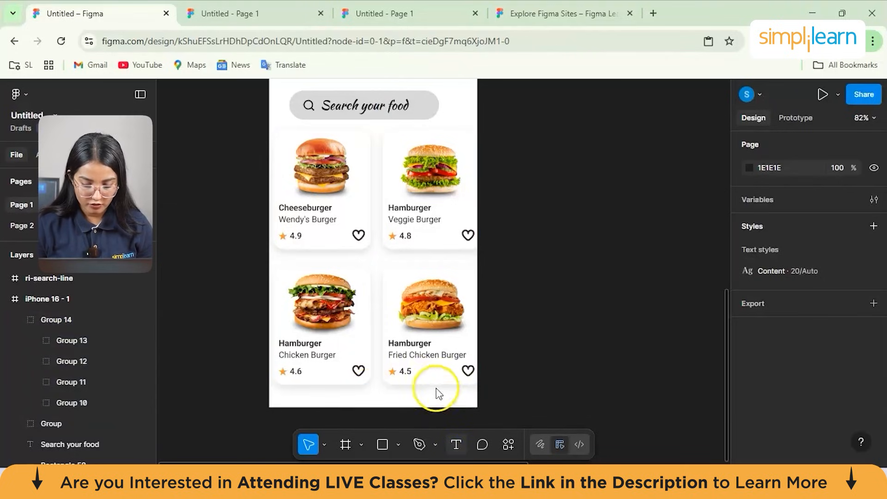
- Draw a full-width rectangle about 399 × 29 along the bottom edge of the iPhone 16 - 1 frame, below the burger cards
key("t")
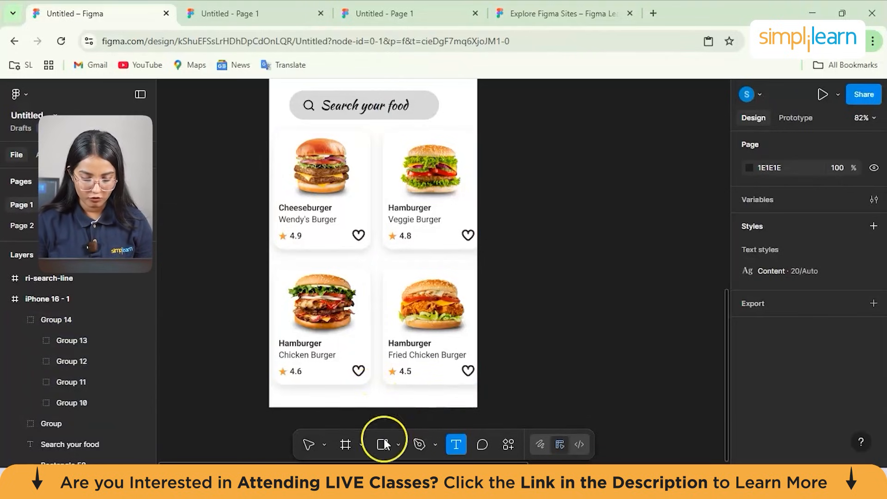
left_click(263, 424)
left_click(398, 444)
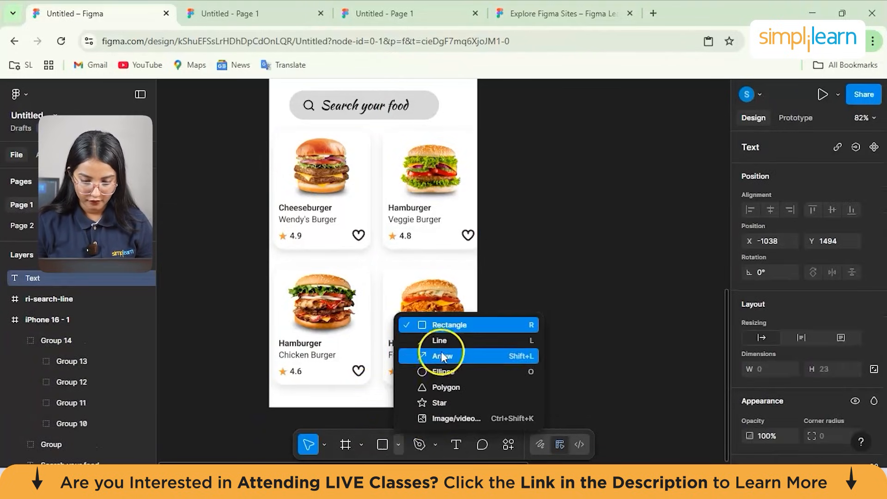
left_click(437, 325)
left_click_drag(269, 393, 480, 408)
- Fill the new bottom bar rectangle with the red colour EE3F3F
scroll(772, 380, "down", 3)
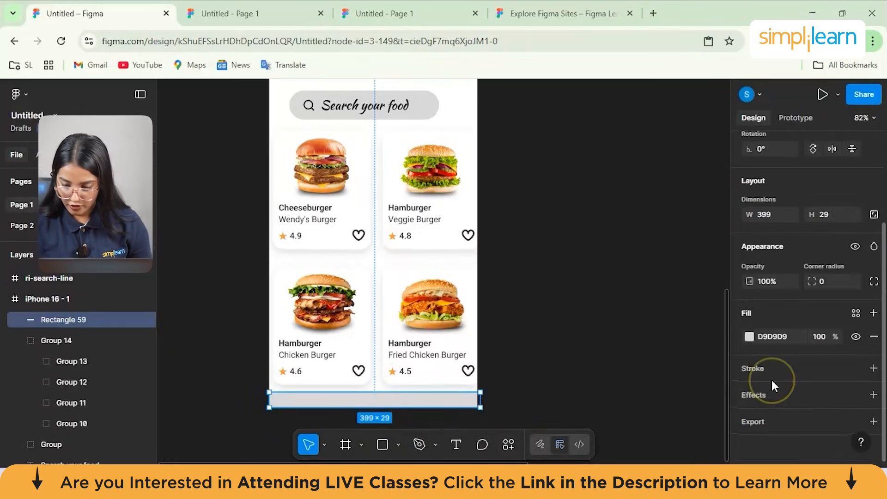
left_click(749, 337)
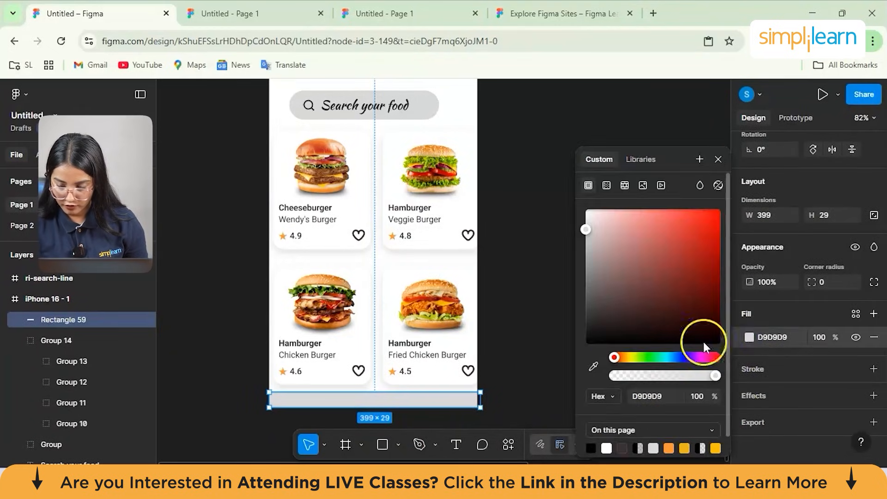
left_click_drag(588, 228, 685, 219)
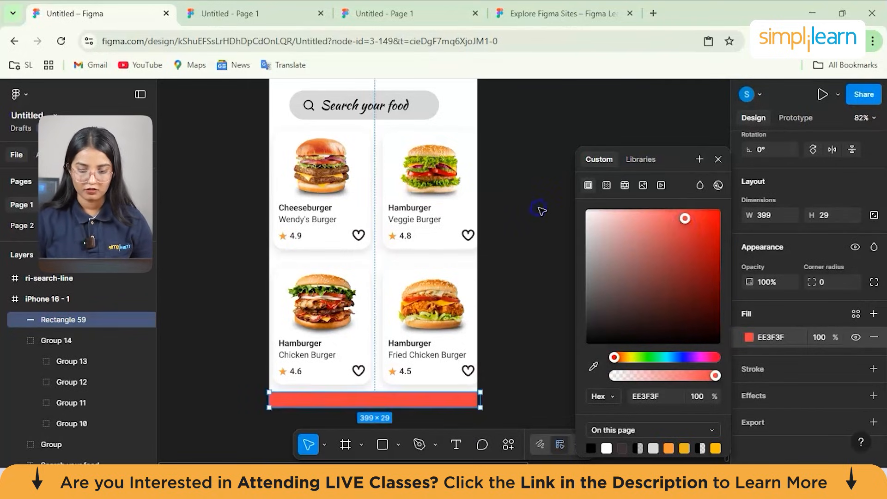
left_click(540, 210)
- Review the home screen layout with its search bar, burger cards and red bottom bar alongside the other screens
scroll(541, 212, "up", 2)
scroll(541, 211, "down", 5)
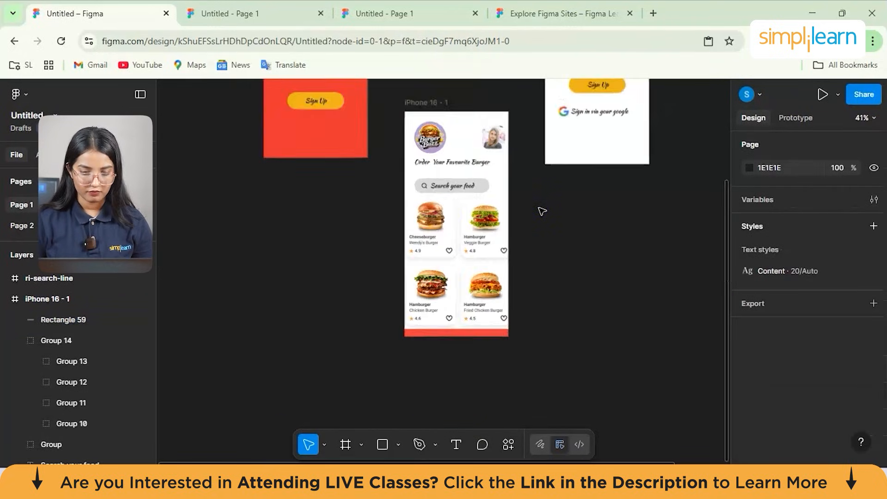
scroll(541, 212, "up", 1)
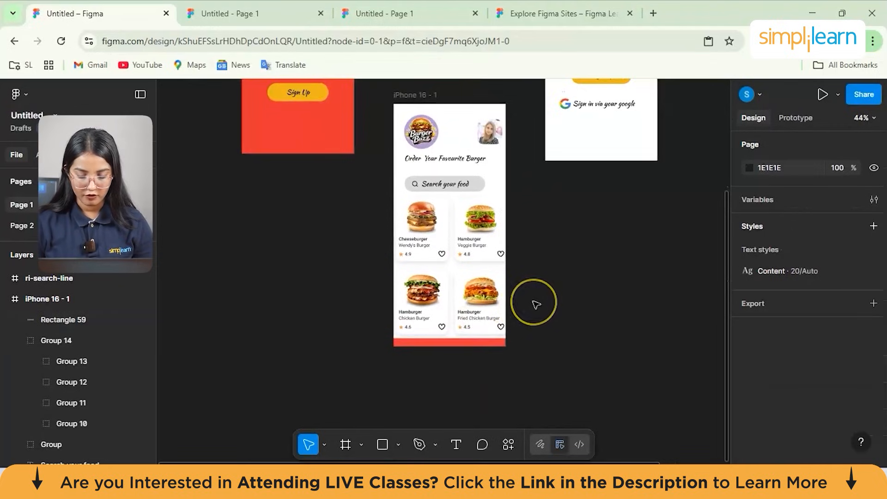
scroll(535, 304, "down", 3)
scroll(534, 303, "up", 3)
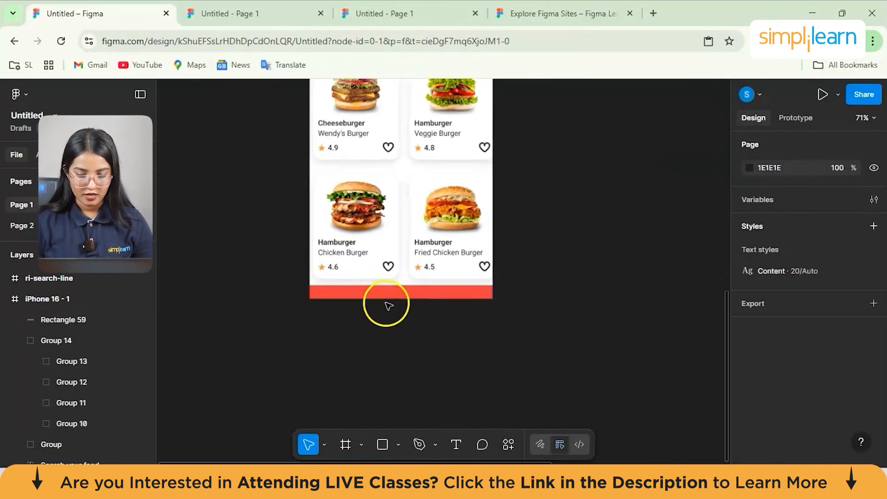
scroll(367, 304, "up", 3)
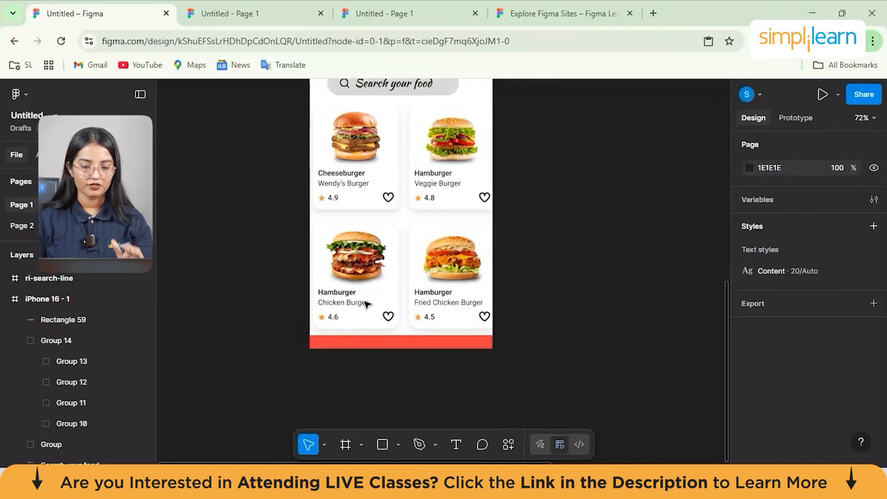
scroll(367, 302, "up", 2)
scroll(410, 233, "down", 3)
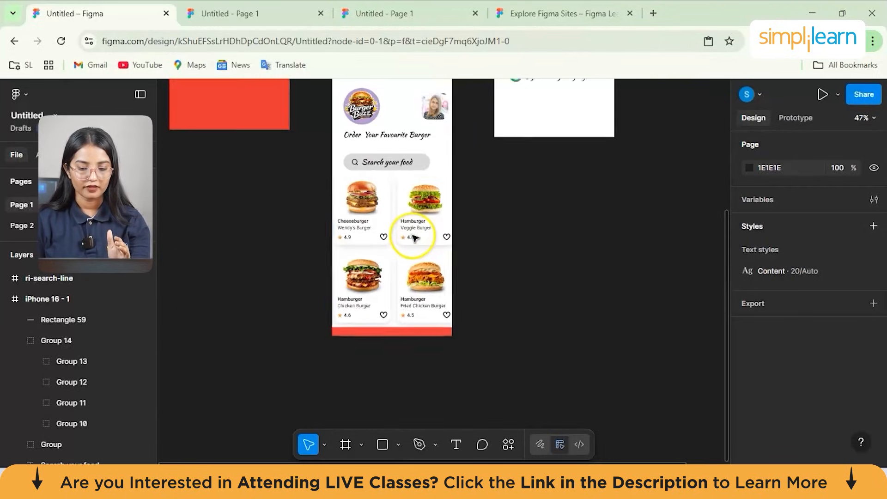
scroll(532, 256, "down", 3)
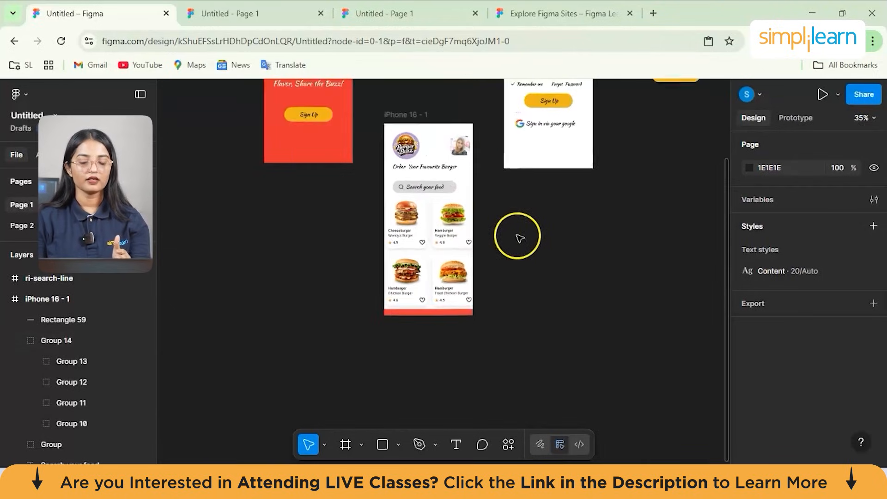
- Search Remix Icon for "home" and insert the outlined house icon with a heart, for use with the red bottom bar
scroll(419, 298, "up", 3)
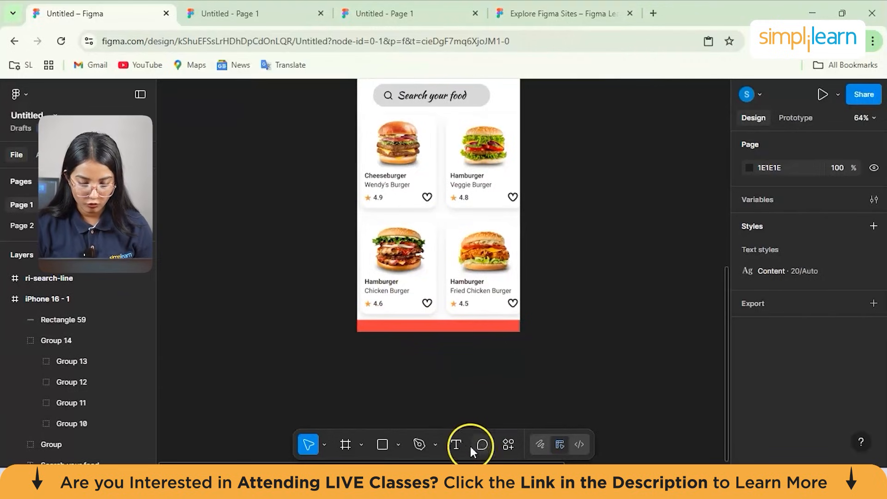
left_click(507, 443)
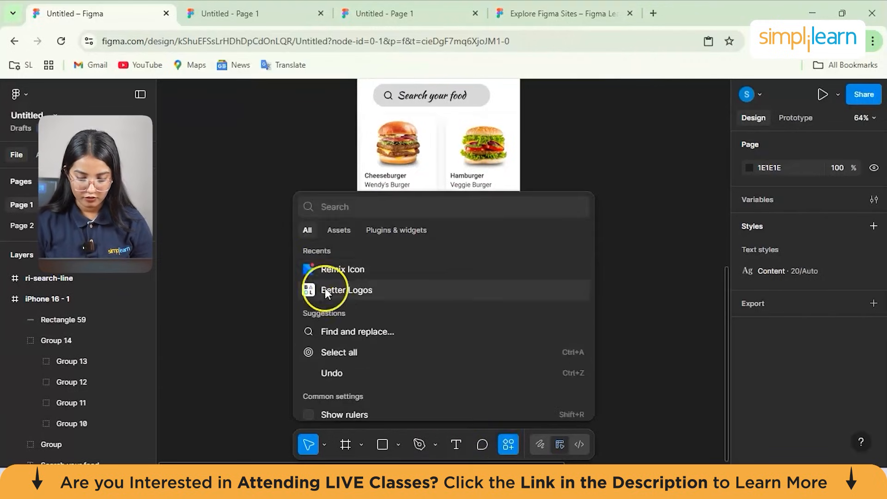
left_click(348, 270)
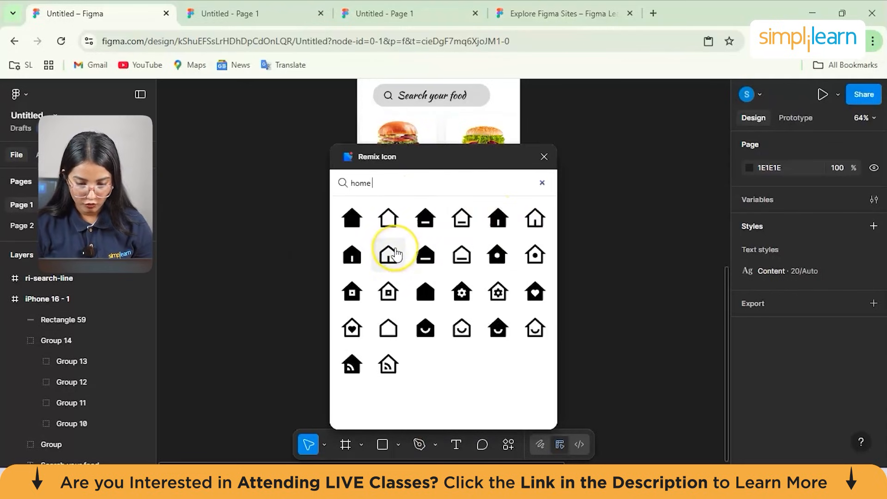
left_click(351, 328)
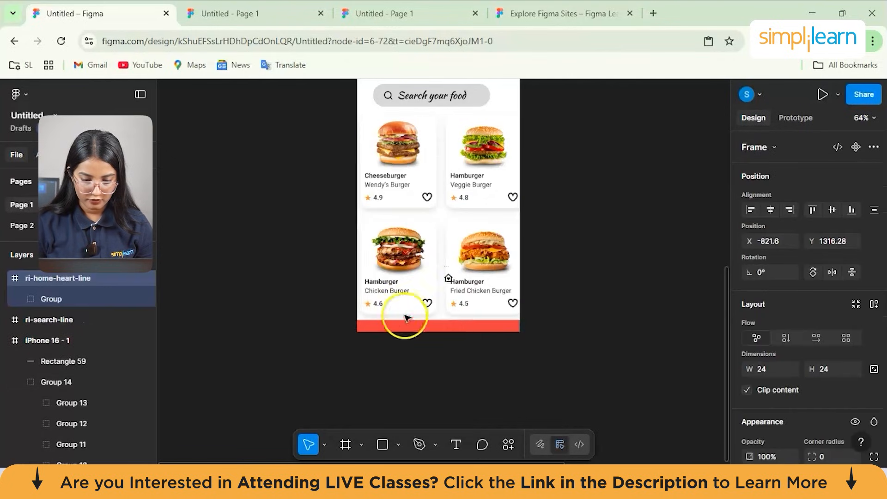
left_click(376, 328)
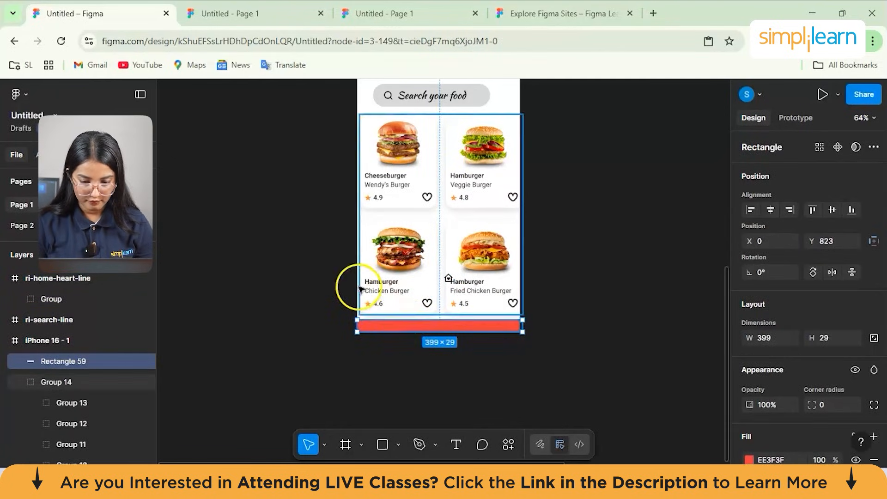
- Place the 24 × 24 heart house icon at the left end of the red bar on the iPhone 16 - 1 frame
left_click_drag(449, 278, 369, 327)
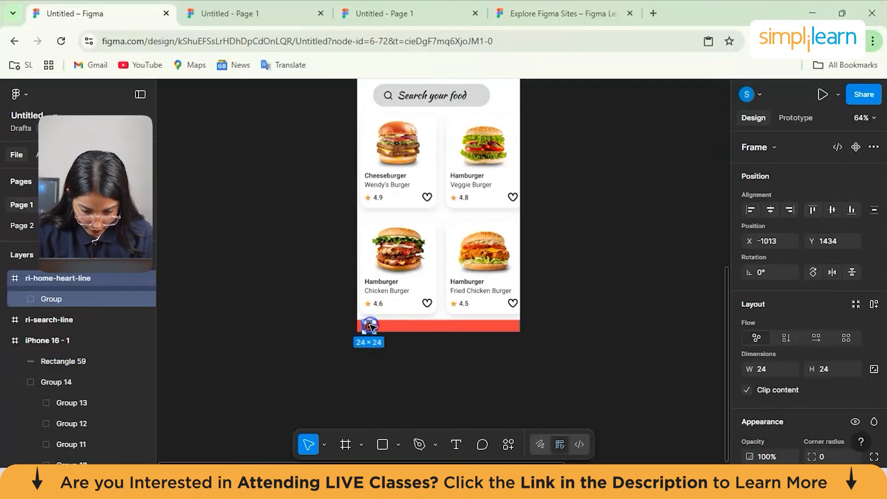
left_click(526, 350)
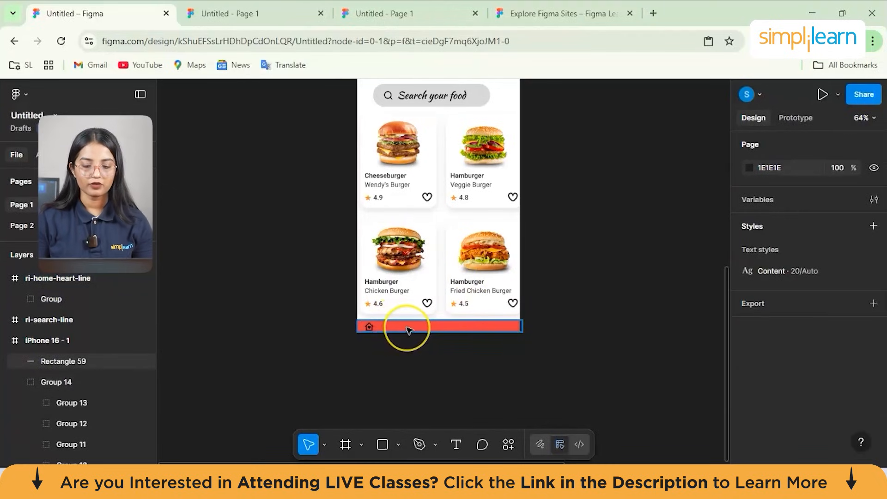
scroll(409, 329, "down", 5, "ctrl")
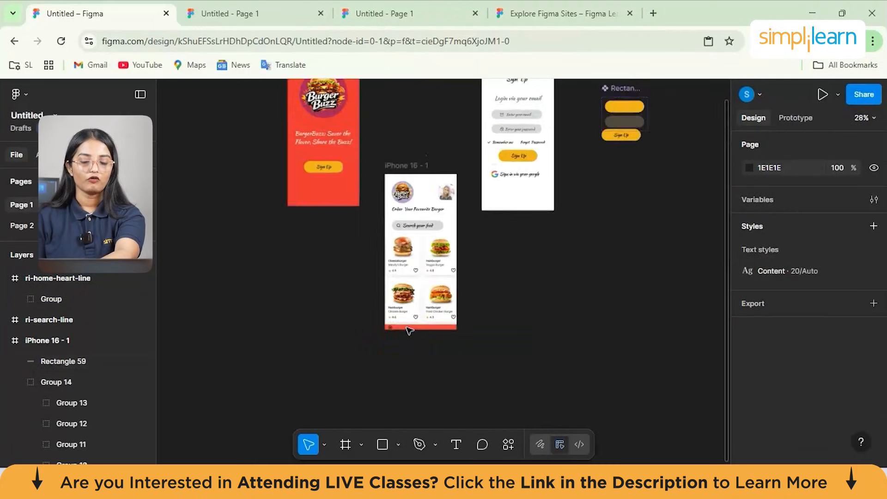
scroll(515, 244, "up", 1)
scroll(517, 244, "up", 1)
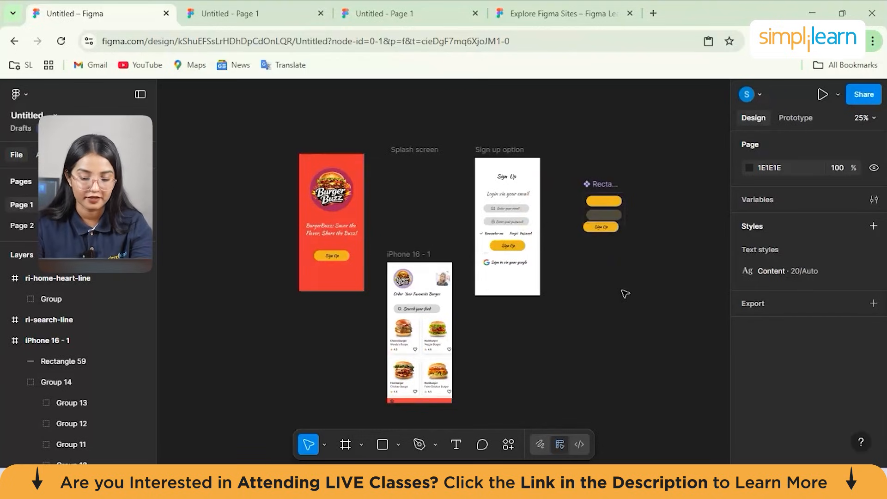
- Check the prototype settings of the Burger Buzz file and launch Figma Make from there
left_click(793, 118)
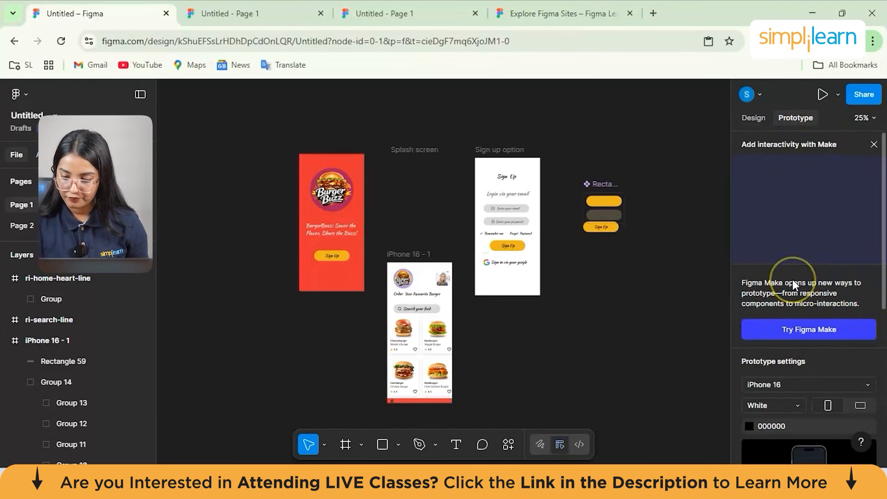
scroll(794, 375, "down", 3)
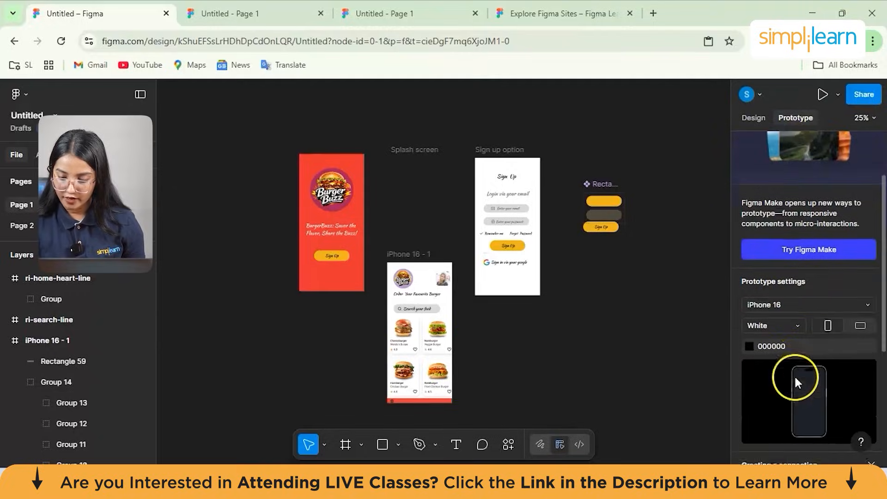
left_click(800, 419)
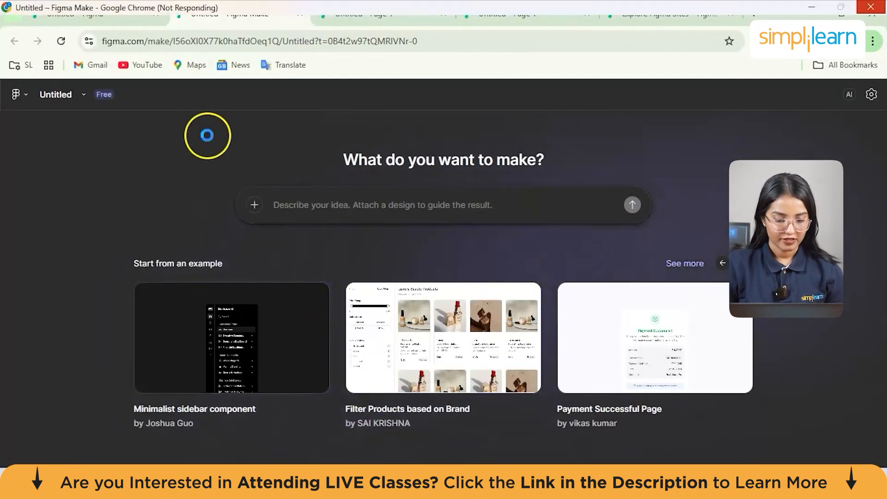
left_click(408, 391)
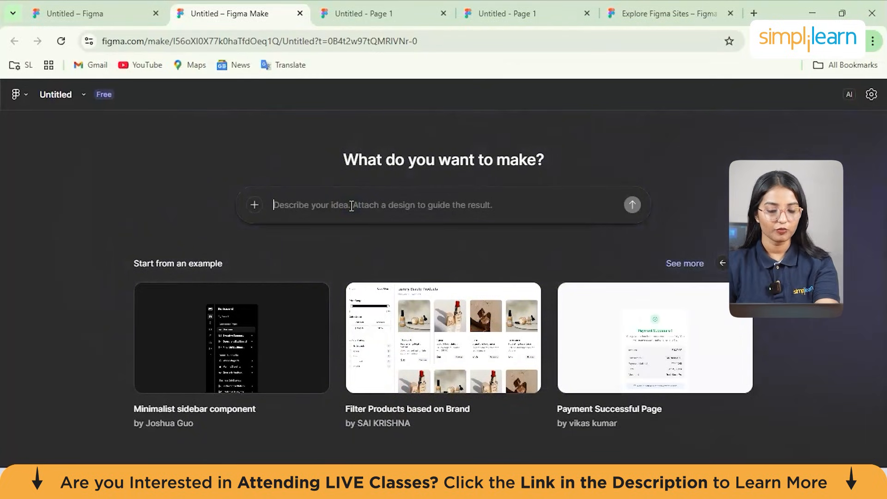
- Generate an app in Figma Make from the prompt "food delivery app especially burer"
left_click(347, 205)
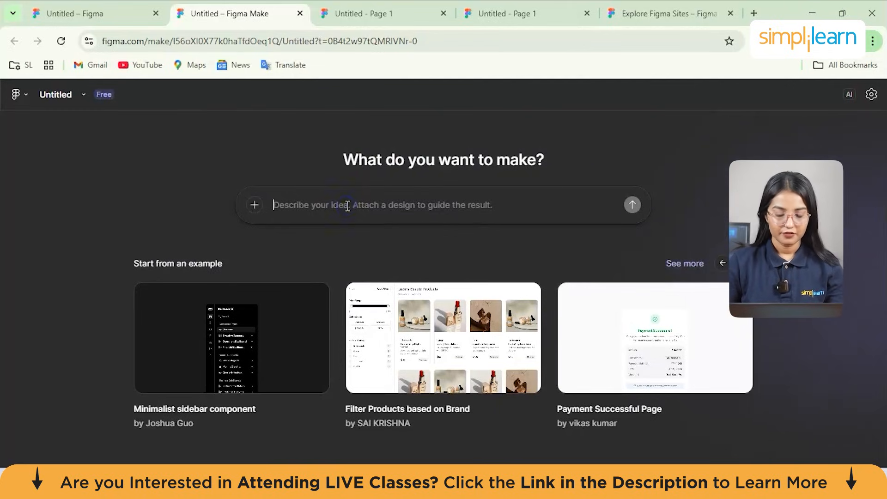
type("fod")
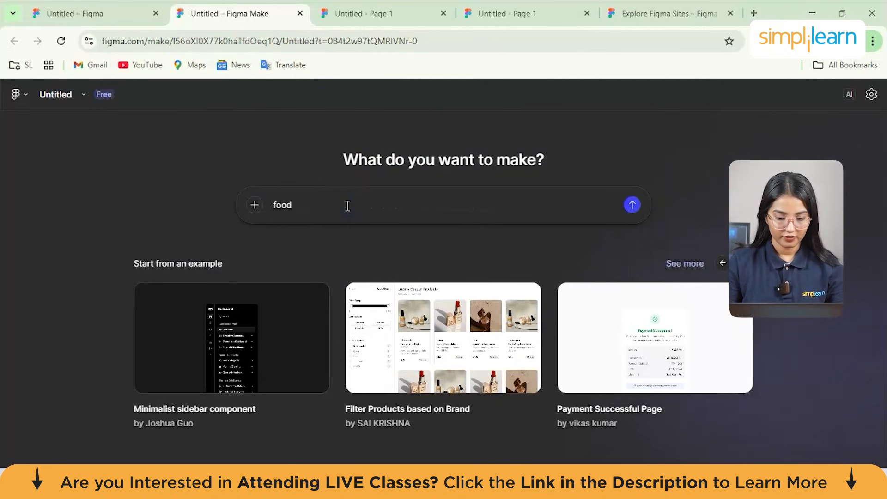
type("d delivery app especially burger")
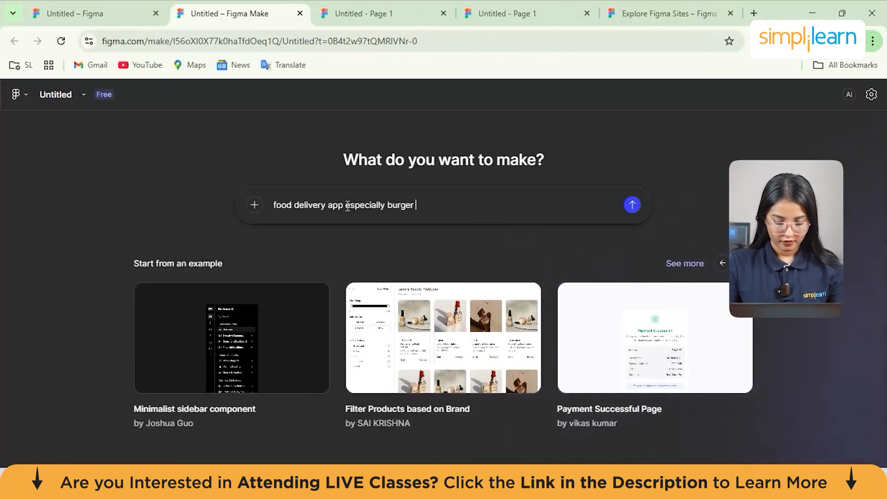
left_click(632, 204)
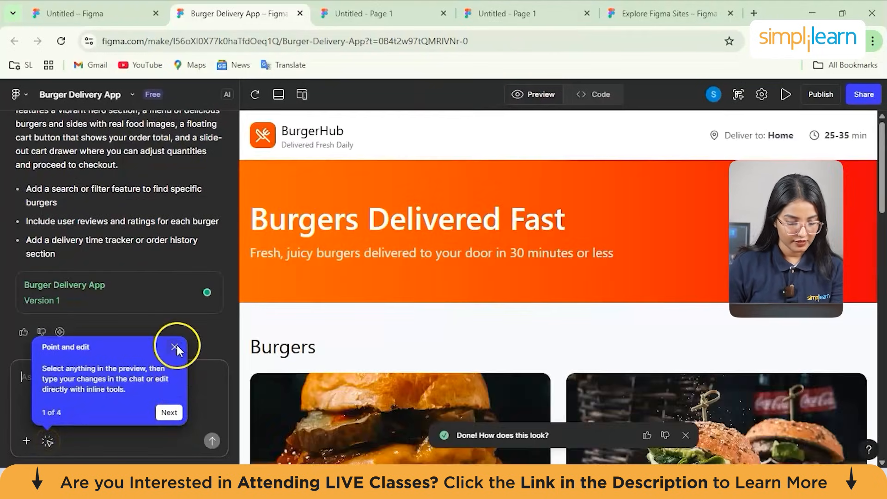
- Dismiss the editing tip, look through the generated BurgerHub page from the hero banner to the Sides section, and rate the result positively
left_click(175, 347)
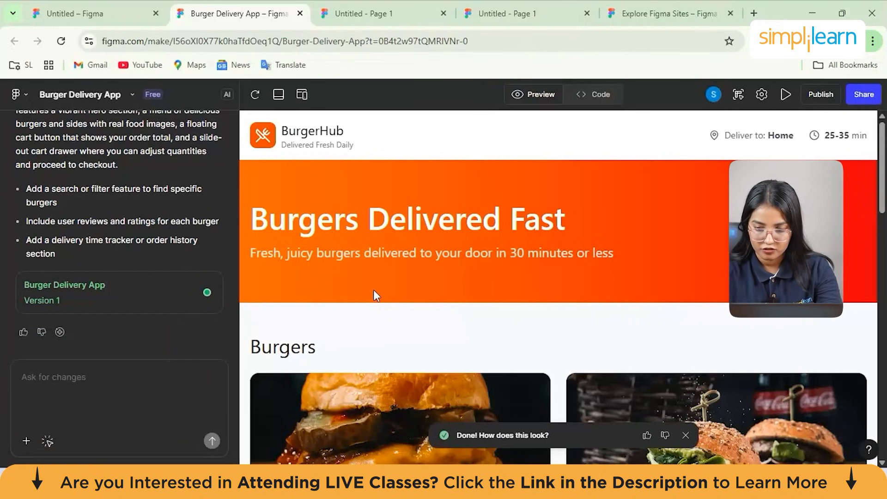
scroll(434, 338, "down", 1)
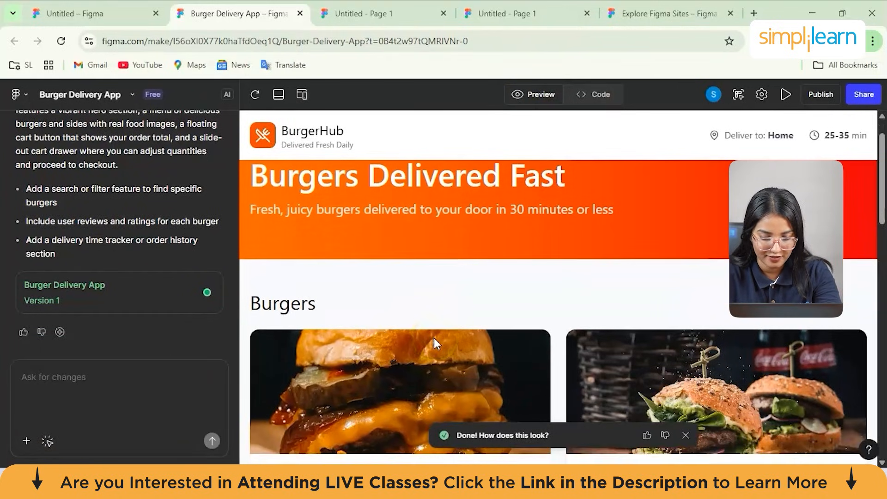
scroll(434, 339, "down", 3)
left_click(678, 171)
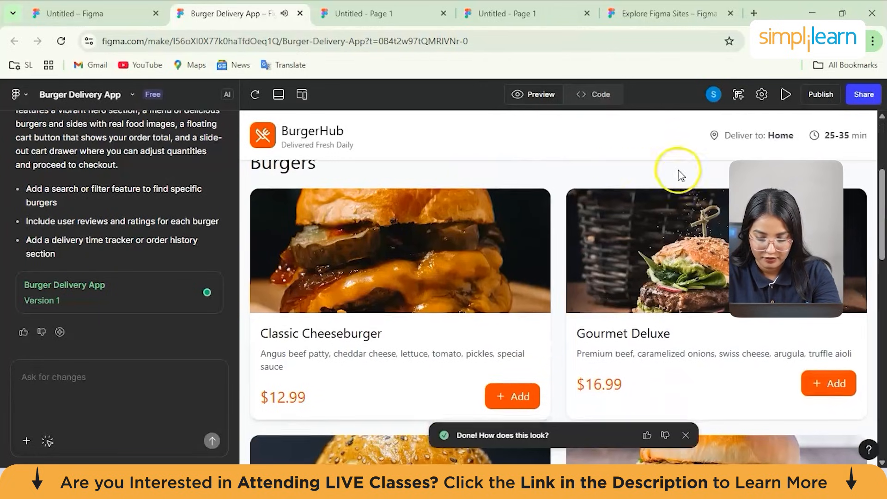
left_click(845, 135)
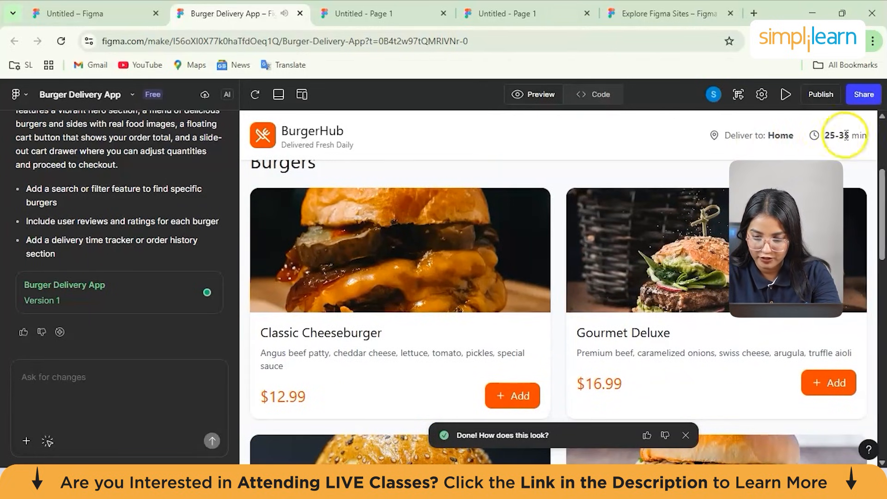
scroll(692, 295, "down", 1)
left_click(605, 298)
scroll(609, 295, "down", 5)
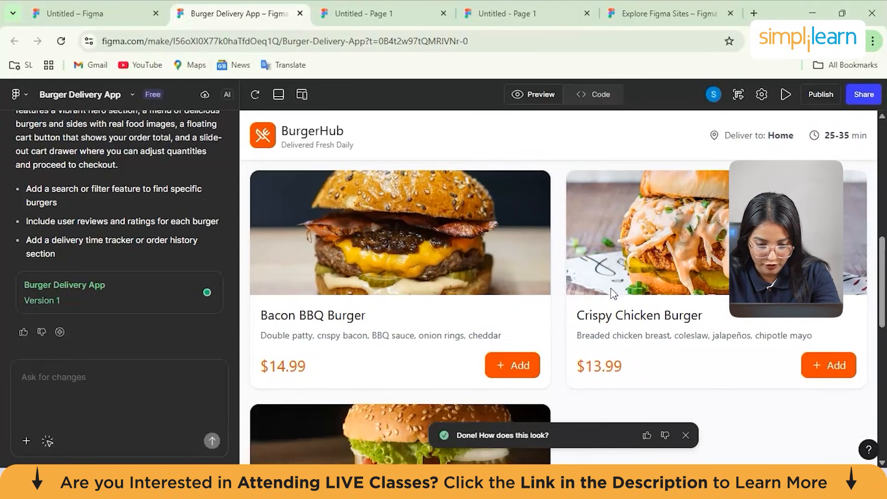
scroll(614, 294, "down", 3)
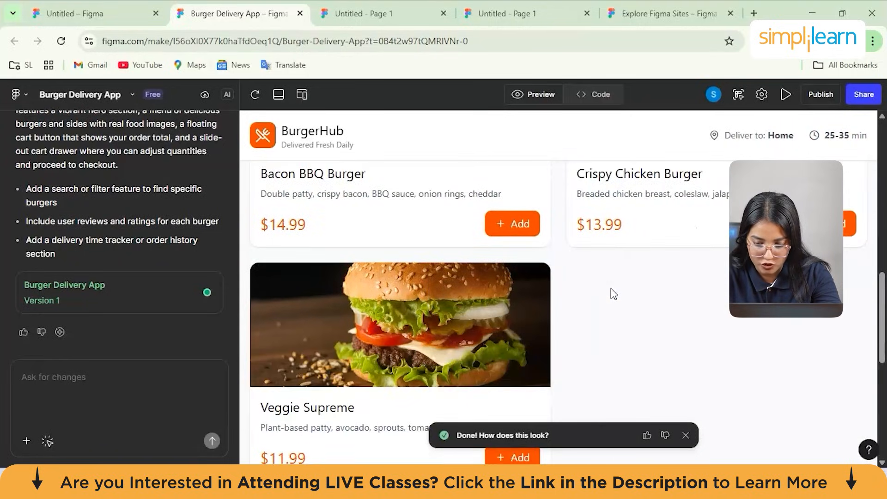
scroll(614, 294, "down", 7)
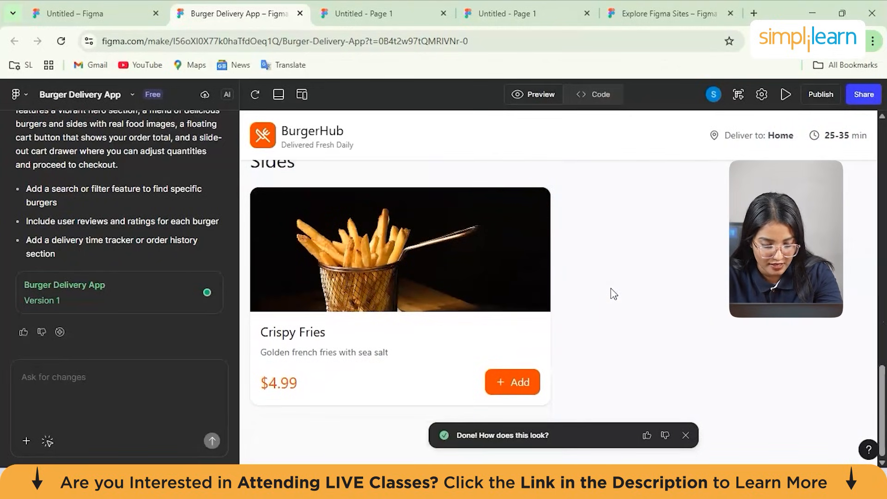
scroll(611, 289, "up", 15)
left_click(595, 360)
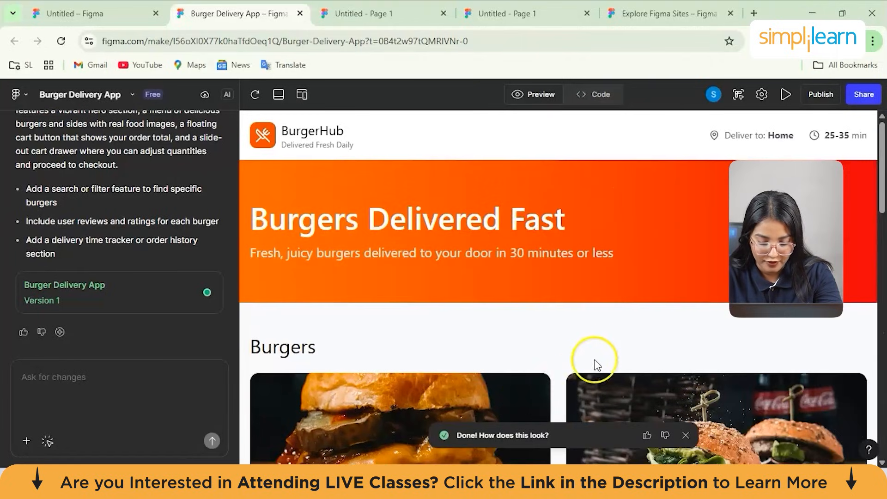
left_click(646, 437)
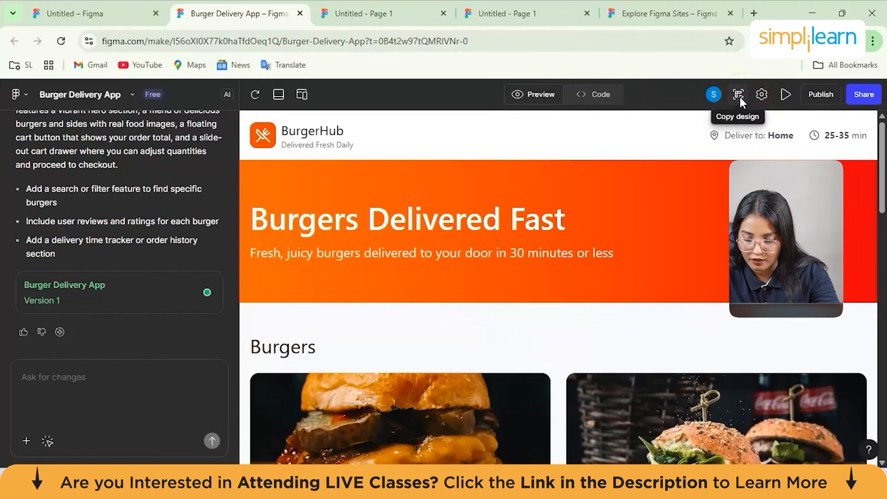
- Open the Burger Delivery App in full-screen preview and examine its page and sharing options
left_click(765, 95)
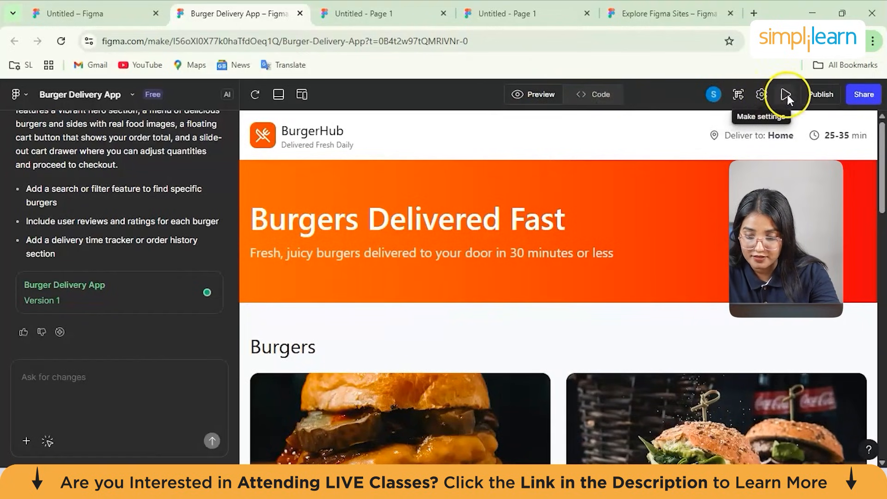
left_click(788, 95)
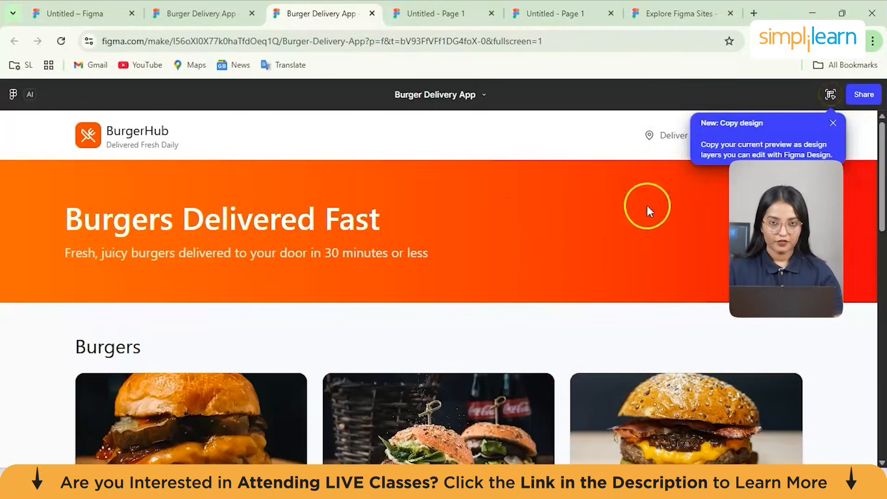
left_click(835, 122)
scroll(487, 279, "down", 3)
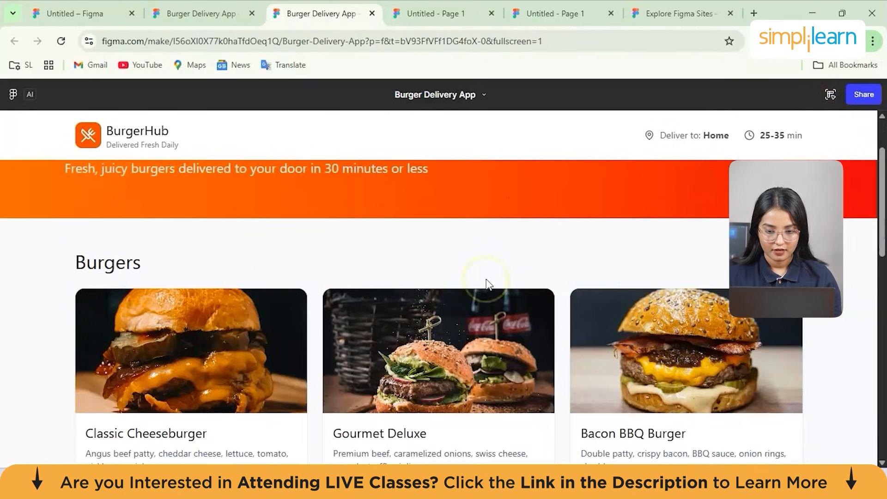
scroll(486, 279, "down", 9)
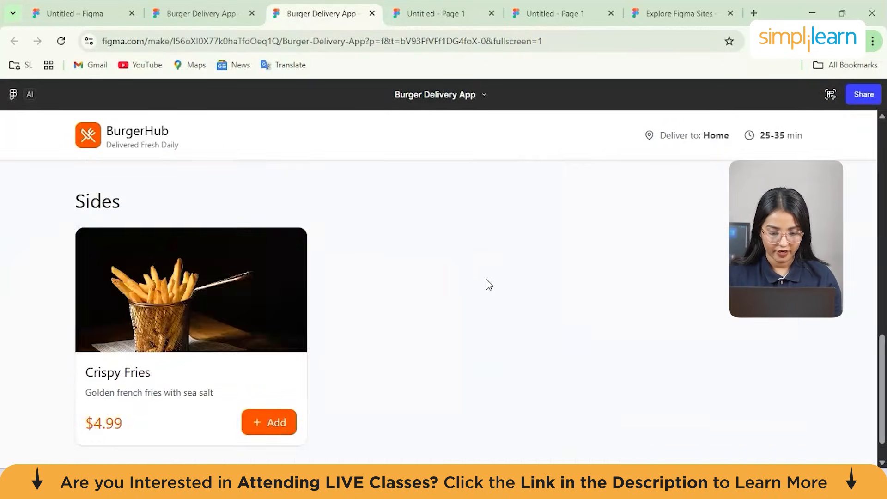
scroll(486, 280, "up", 12)
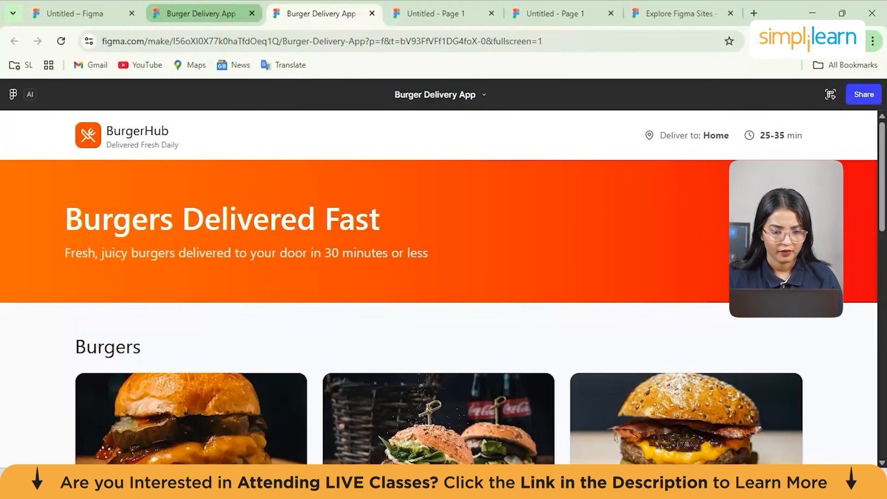
left_click(864, 95)
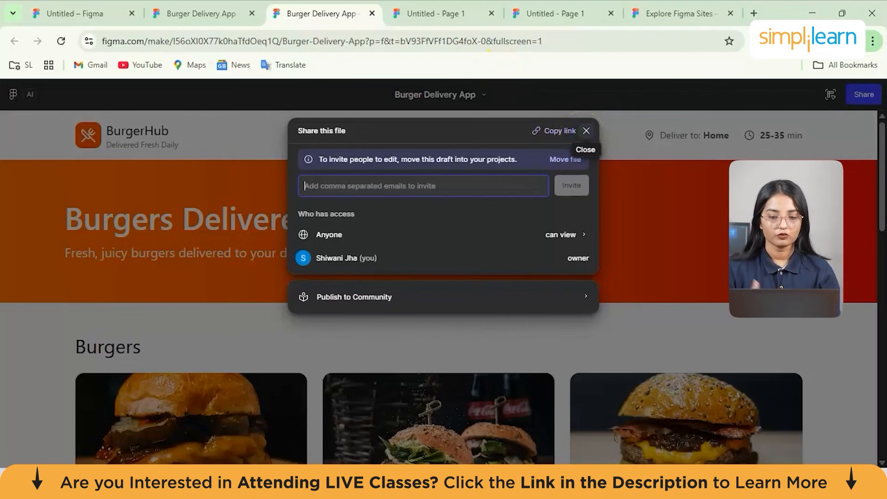
left_click(586, 131)
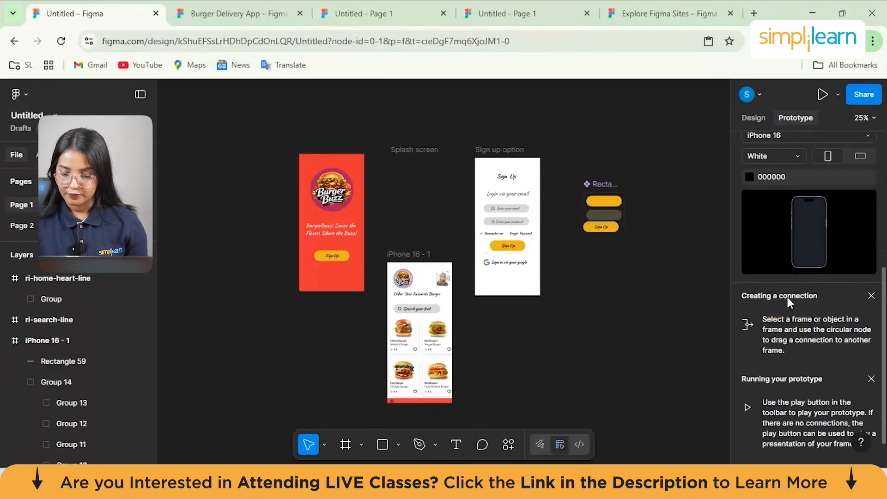
- Return to the Burger Buzz design file and read its prototype settings and the guidance on creating connections and running a prototype
scroll(787, 298, "up", 5)
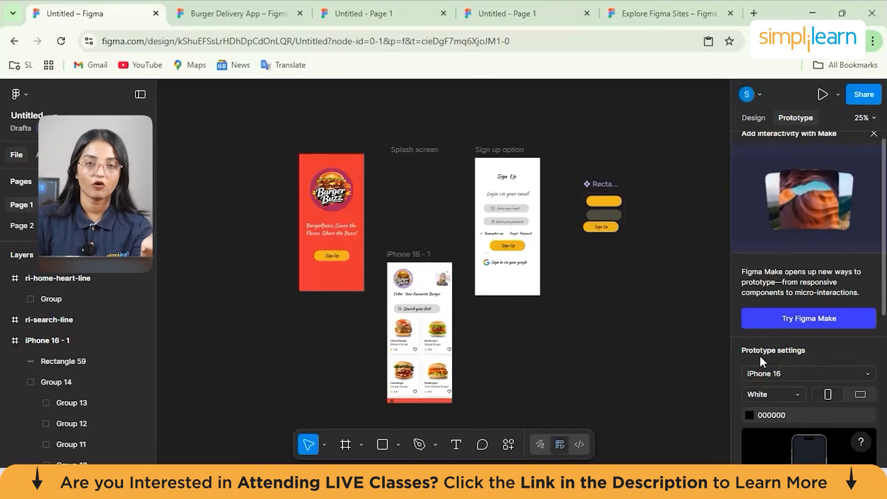
scroll(779, 377, "down", 3)
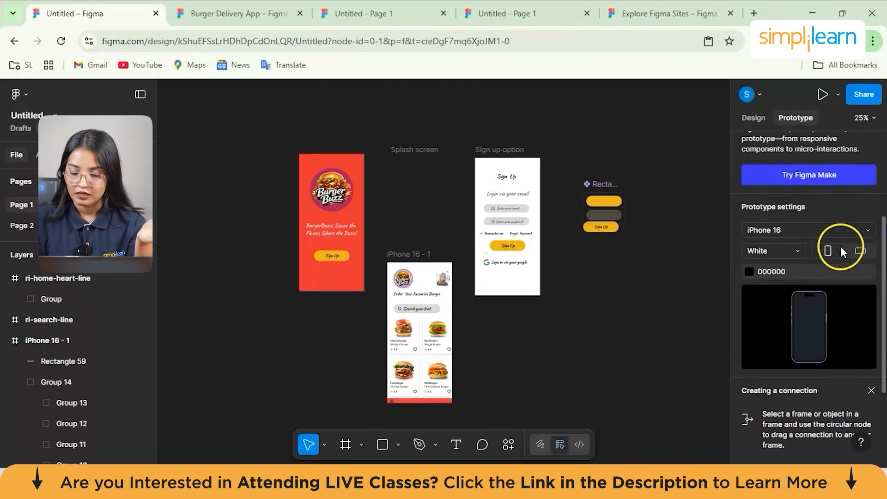
scroll(817, 228, "down", 1)
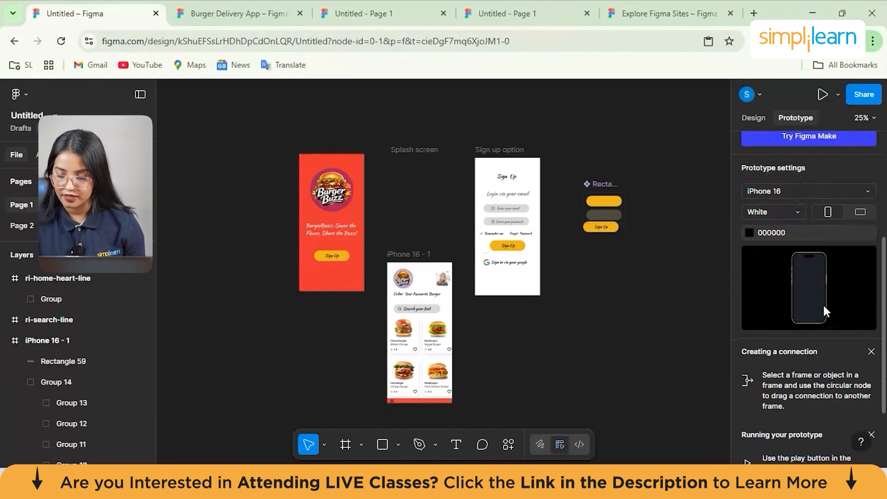
scroll(800, 393, "down", 2)
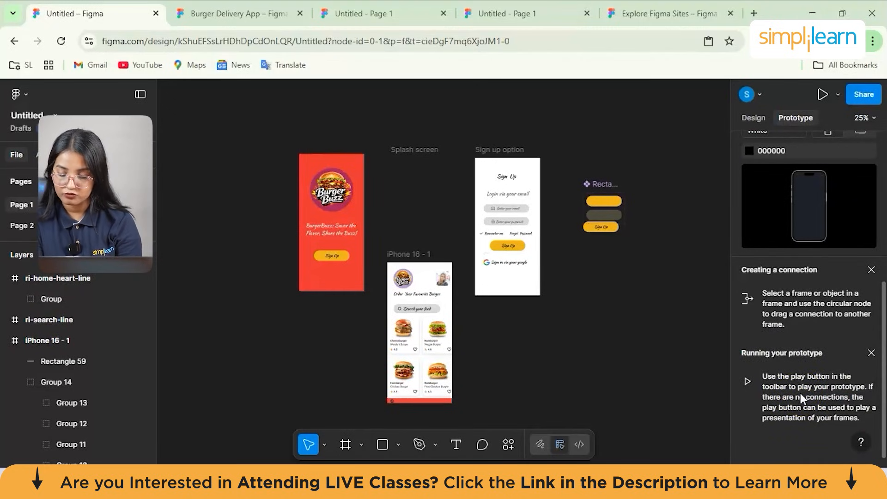
- Add an interaction to the splash screen with an On drag trigger that navigates to the iPhone 16 - 1 frame
left_click(339, 194)
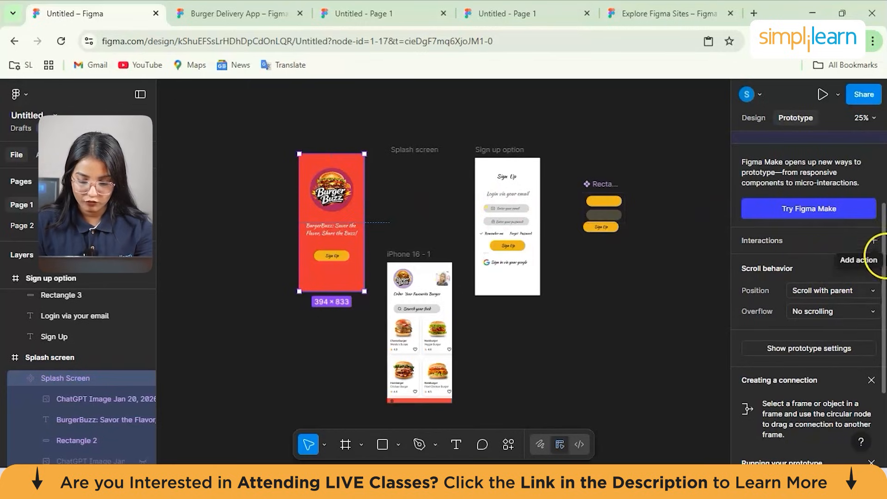
left_click(873, 241)
left_click(873, 241)
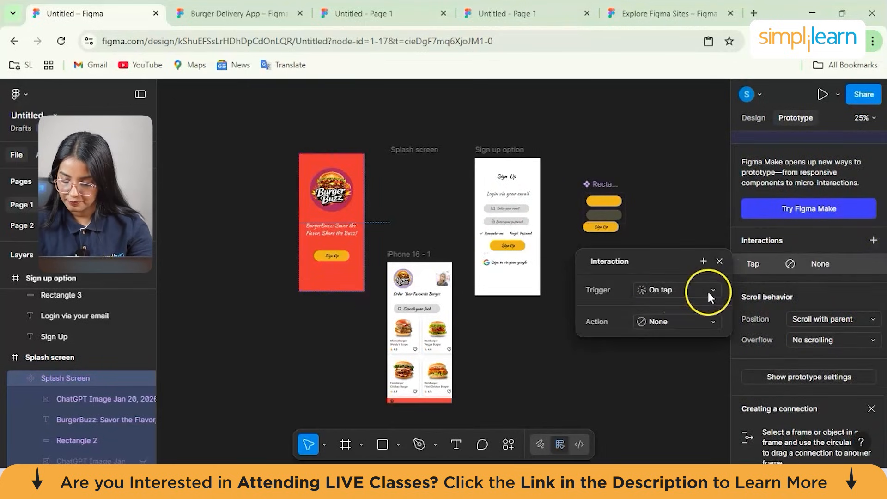
left_click(707, 290)
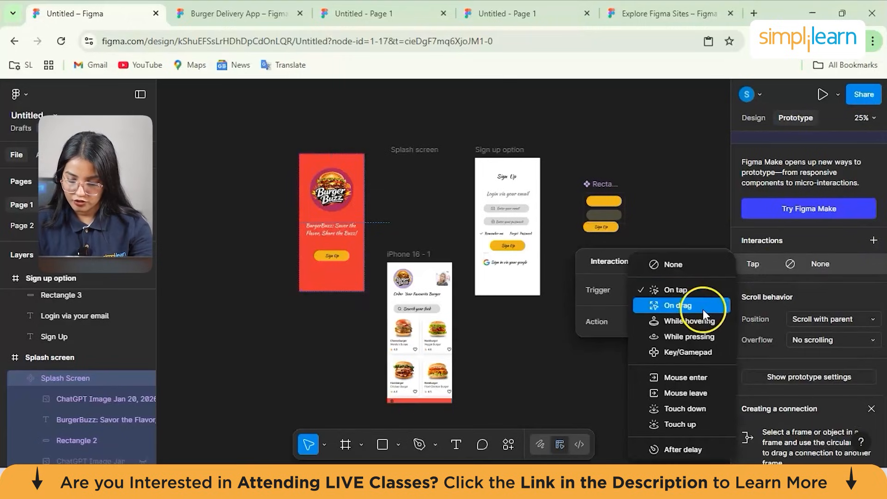
left_click(701, 308)
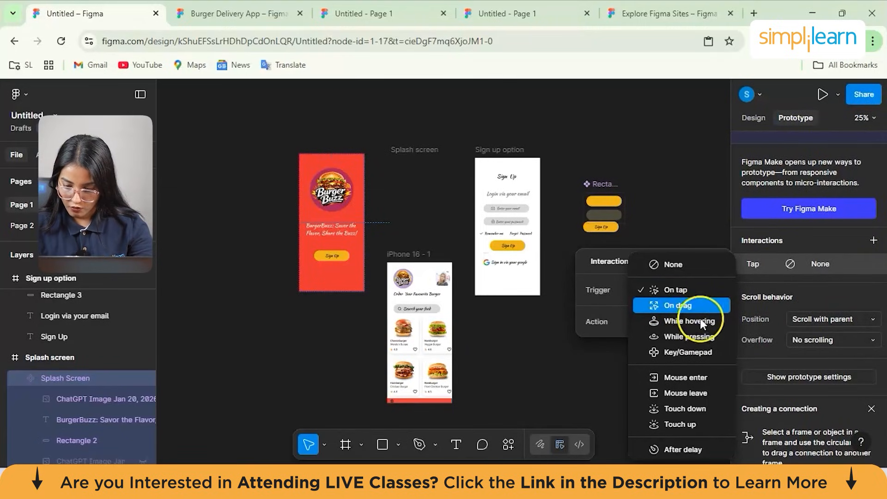
left_click(659, 320)
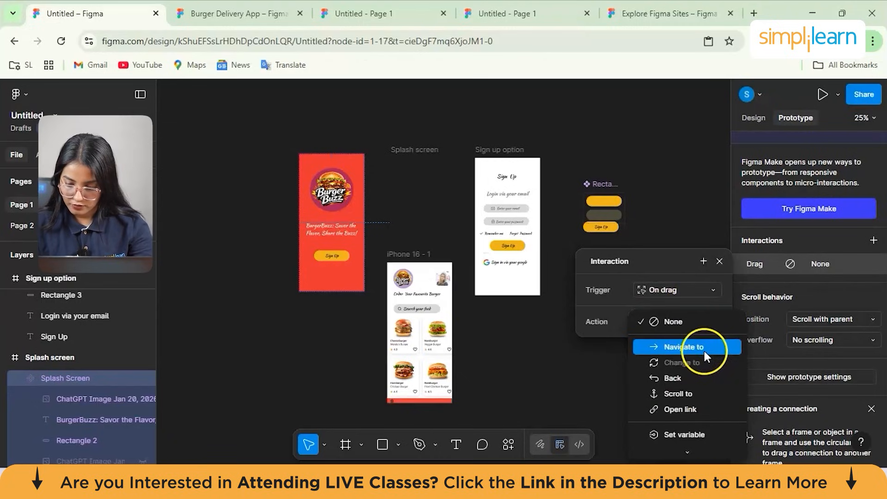
left_click(684, 350)
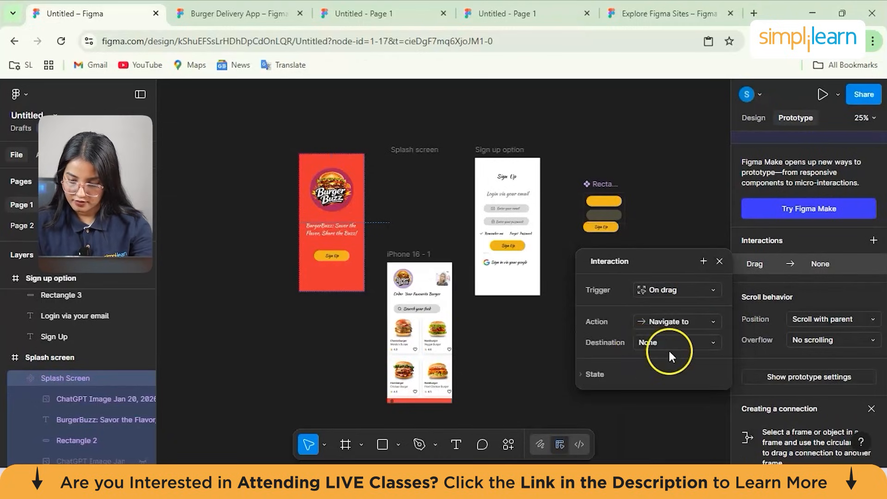
left_click(673, 346)
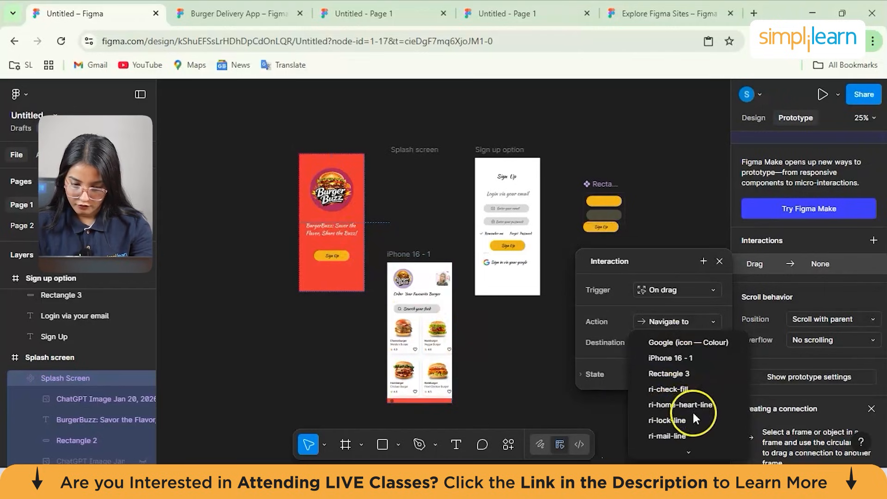
left_click(659, 362)
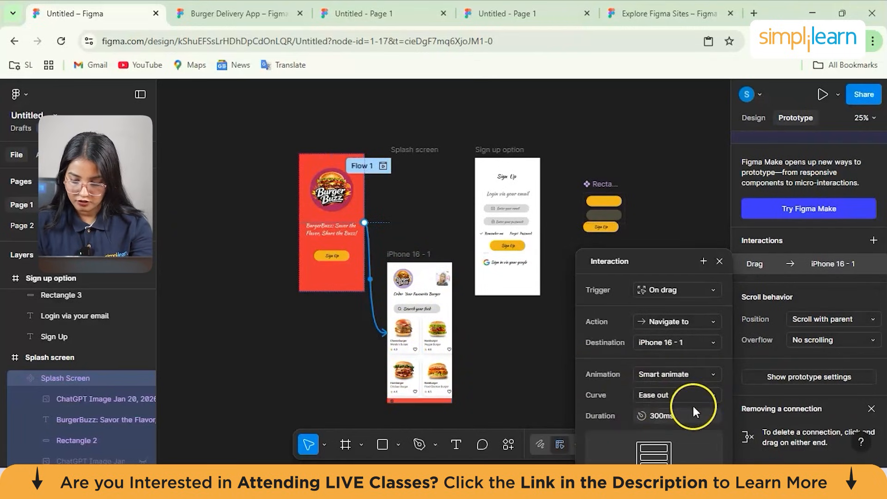
- Replace the splash screen's connection with an On tap interaction navigating to the Sign up option frame with Instant animation
scroll(695, 411, "down", 3)
scroll(463, 273, "up", 2)
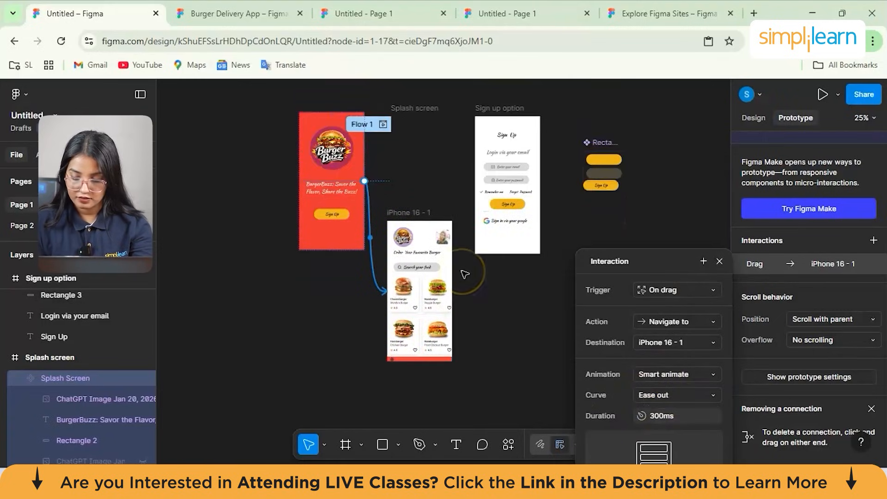
scroll(464, 274, "up", 1)
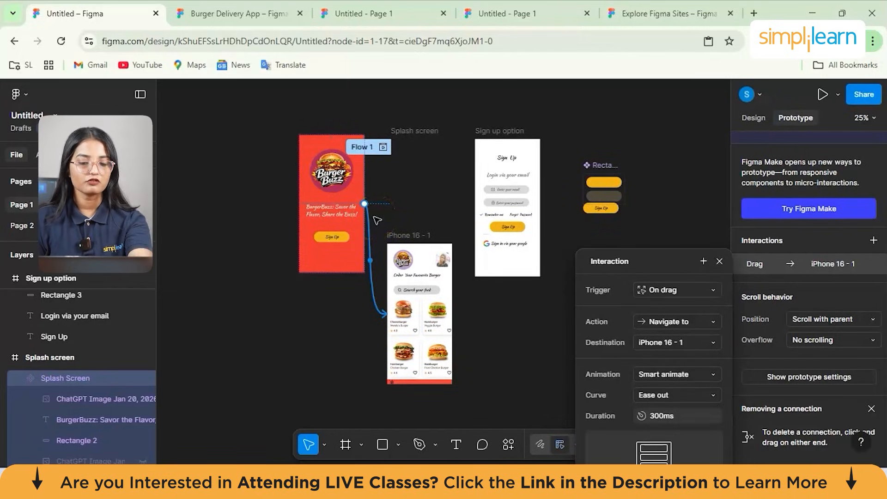
left_click(376, 248)
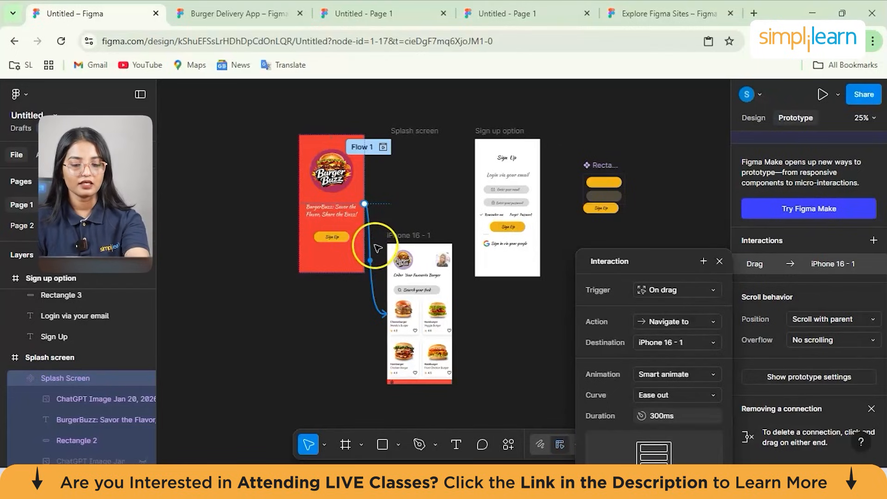
mouse_move(377, 249)
left_mouse_down()
mouse_move(376, 287)
mouse_move(364, 263)
mouse_move(378, 279)
mouse_move(388, 325)
mouse_move(377, 267)
mouse_move(445, 221)
mouse_move(389, 158)
mouse_move(413, 238)
mouse_move(437, 250)
mouse_move(391, 252)
mouse_move(374, 305)
mouse_move(415, 226)
mouse_move(365, 310)
mouse_move(383, 339)
mouse_move(380, 359)
mouse_move(375, 268)
mouse_move(376, 260)
mouse_move(388, 262)
left_mouse_up()
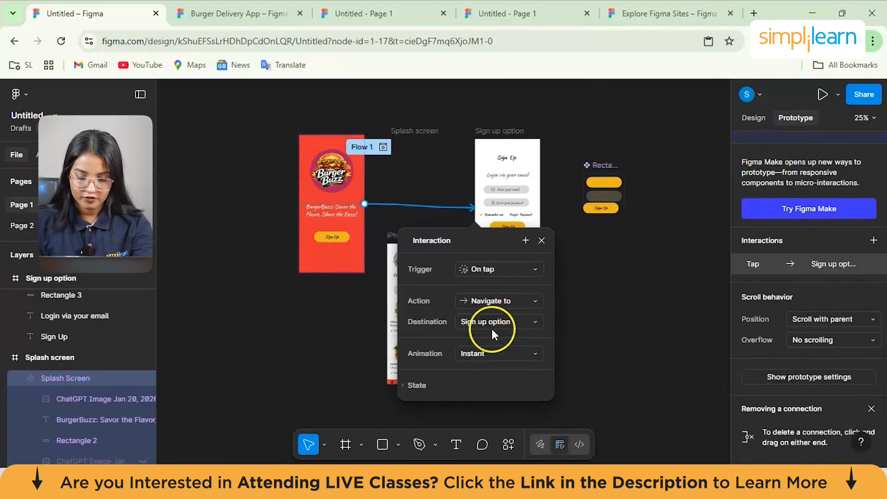
scroll(480, 318, "down", 3)
left_click(442, 312)
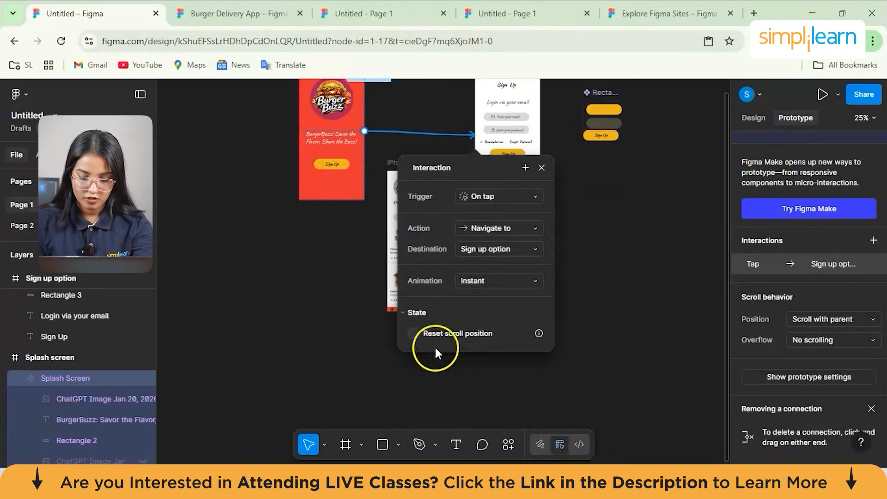
left_click(541, 167)
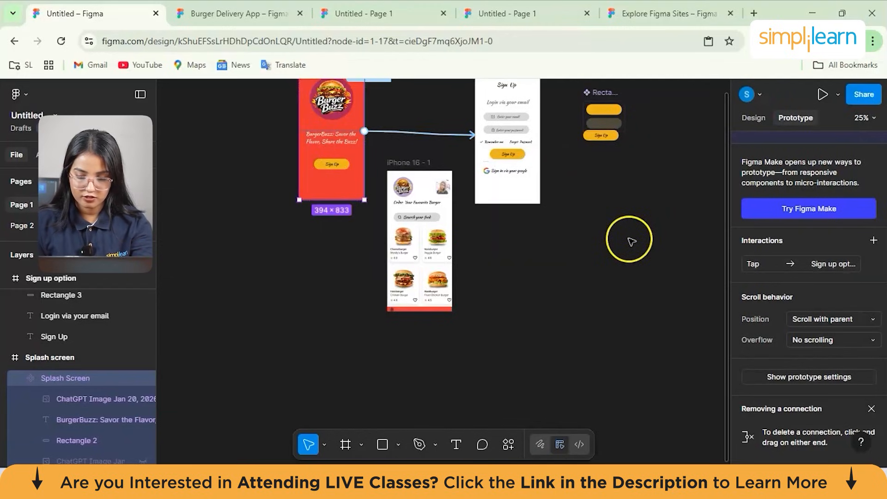
- Add an On tap interaction with the Back action to the Google icon on the Sign up option screen
scroll(630, 241, "up", 2)
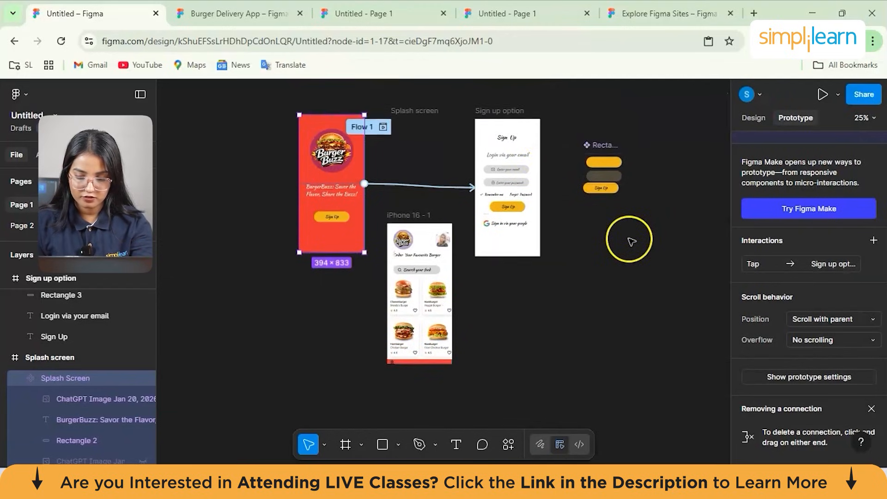
left_click(482, 123)
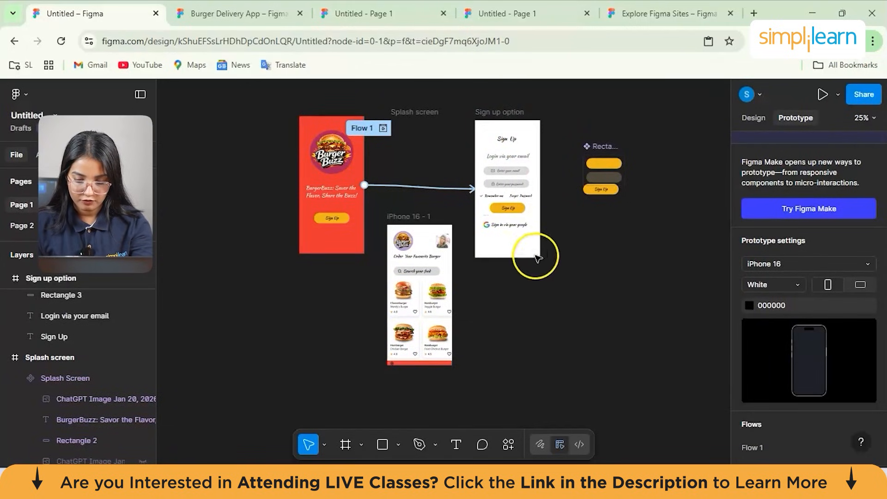
left_click(490, 227)
left_click(489, 225)
left_click_drag(490, 226, 452, 296)
left_click(477, 295)
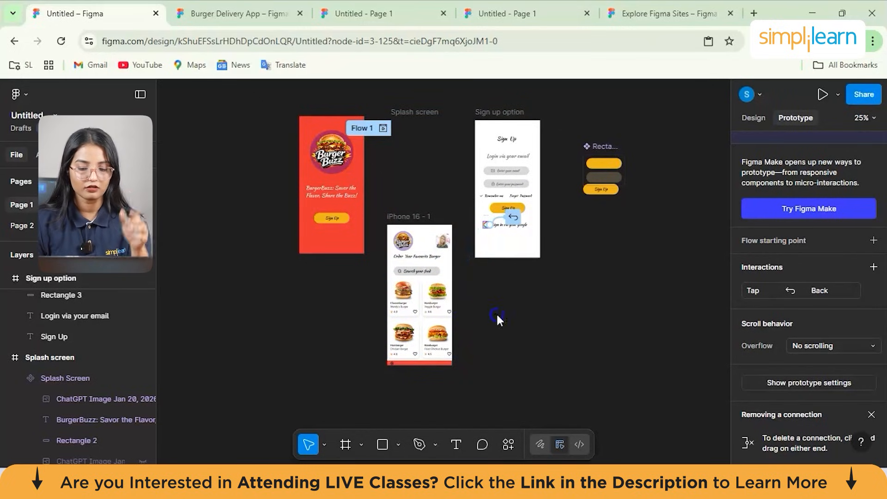
- Undo the Back interaction added to the Google icon and clear the selection
key("ctrl+z")
key("ctrl+z")
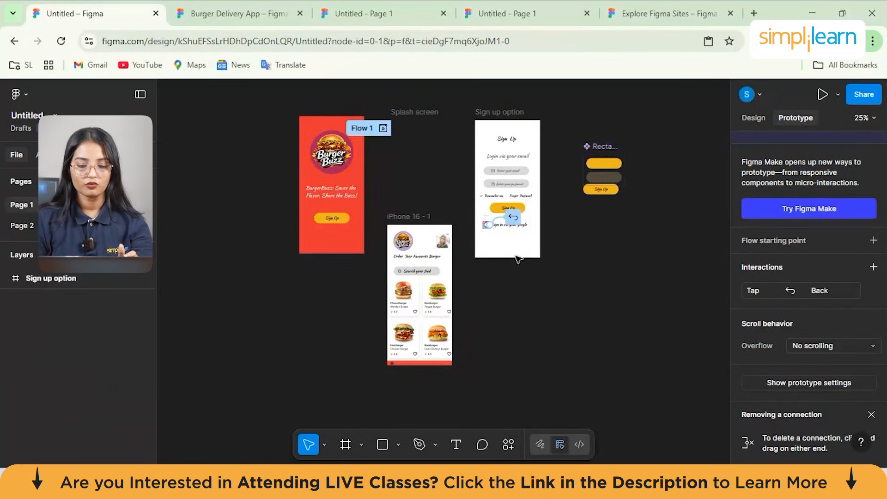
key("ctrl+z")
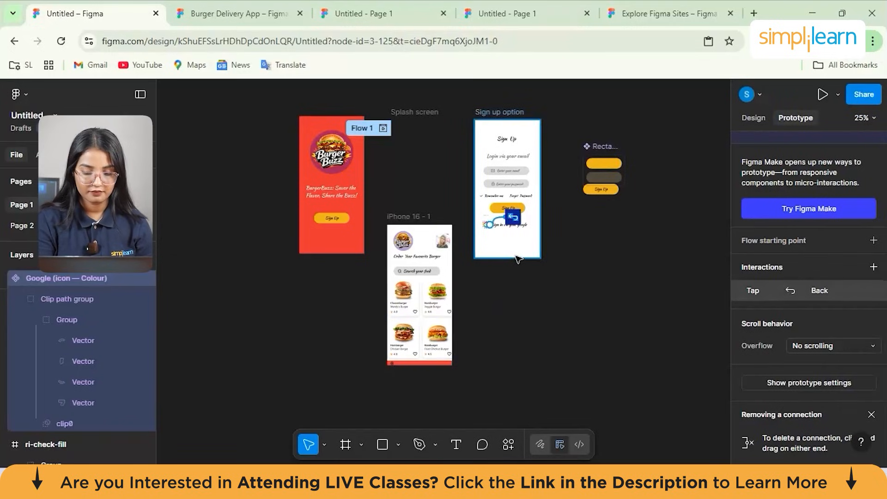
left_click(549, 310)
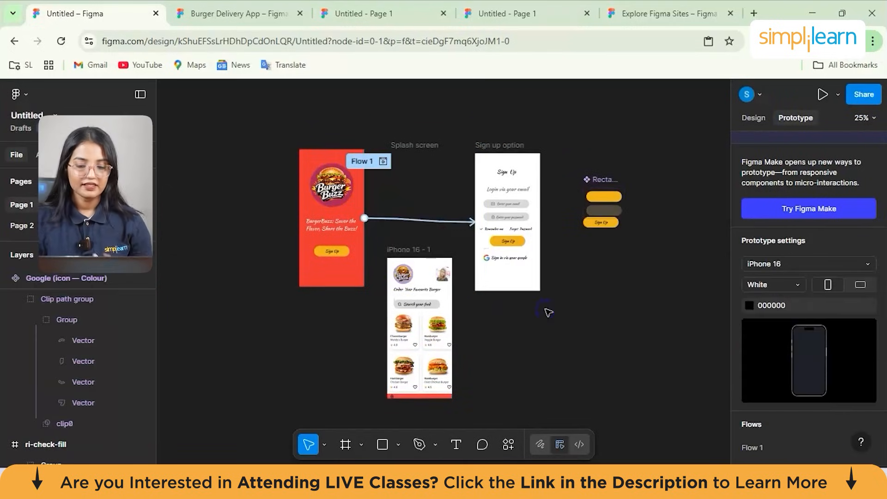
- Open the file's sharing options, review the access, link and publishing choices, and close them
left_click(863, 95)
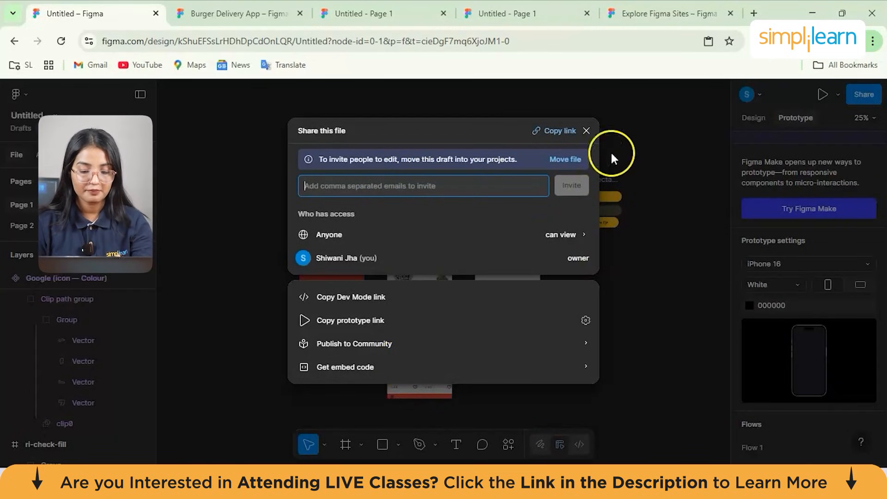
left_click(586, 132)
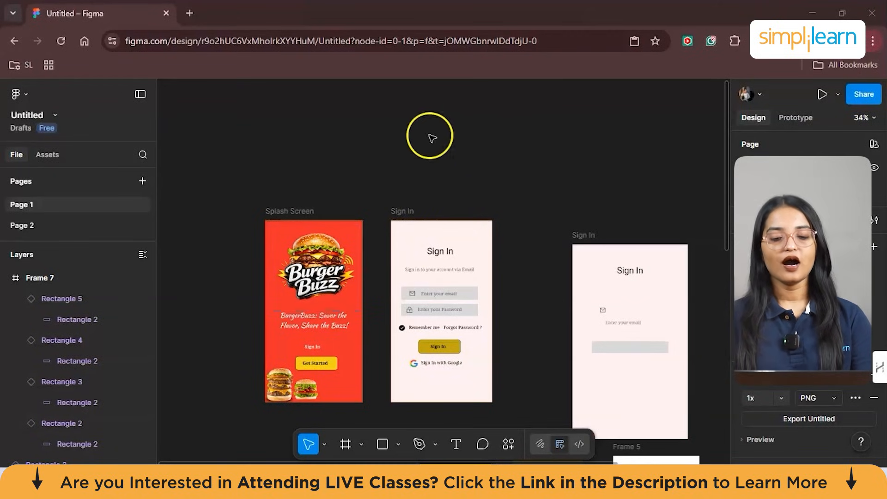
- Draw a new frame about 517 × 1024 in the empty area below the Burger Buzz splash screen, beside the Main Component set
scroll(516, 139, "down", 3)
scroll(517, 141, "down", 2)
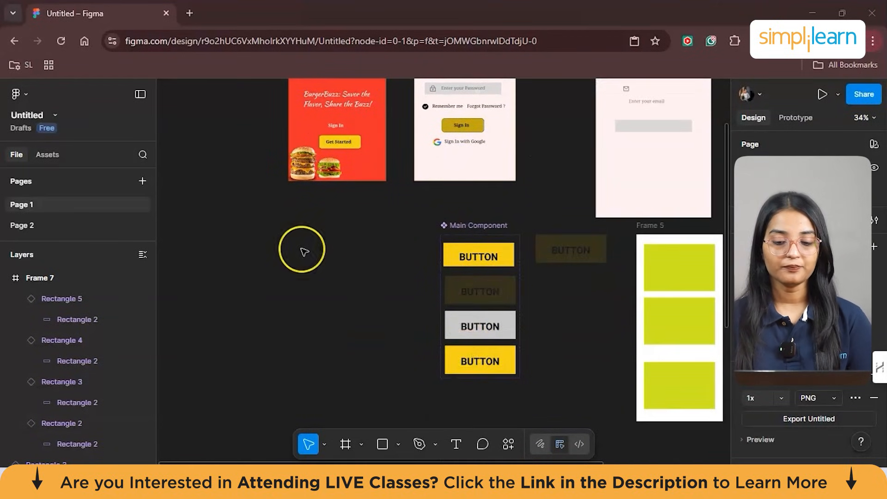
scroll(297, 248, "up", 2)
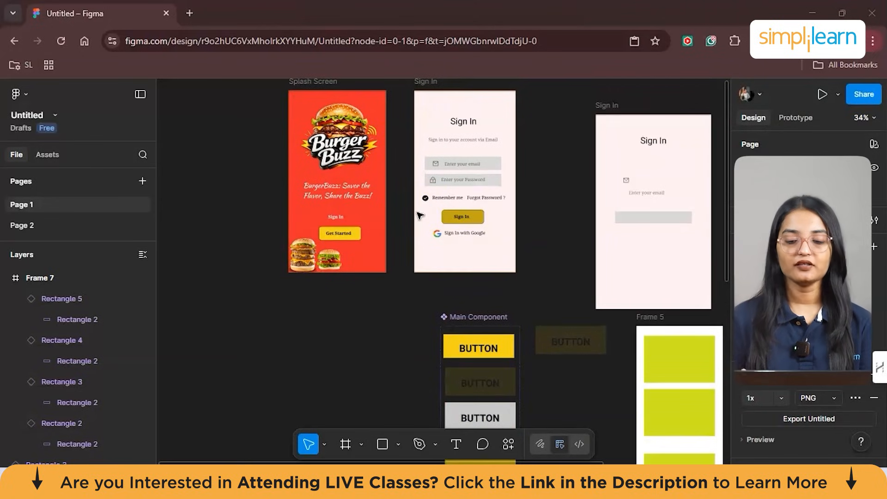
scroll(419, 216, "down", 2)
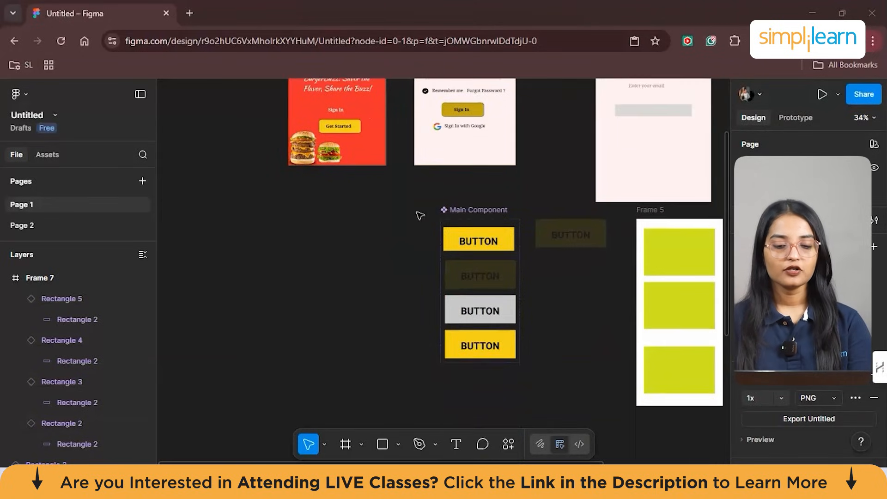
scroll(307, 260, "left", 2)
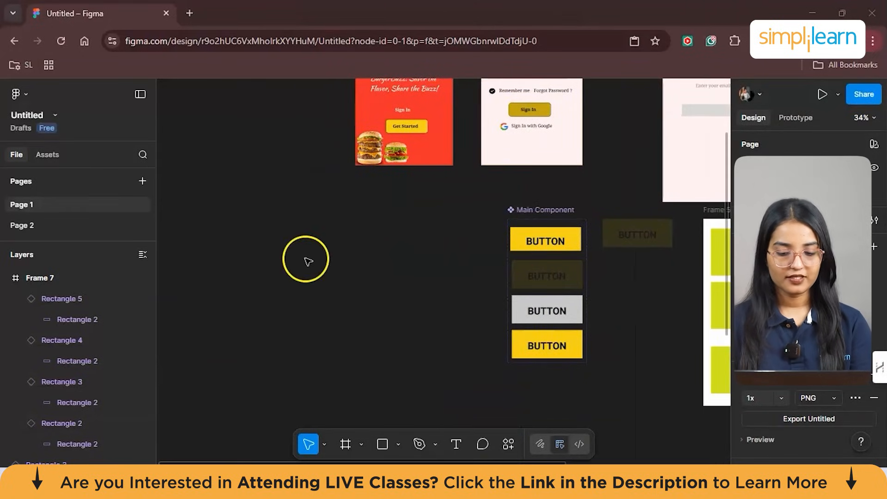
left_click(361, 444)
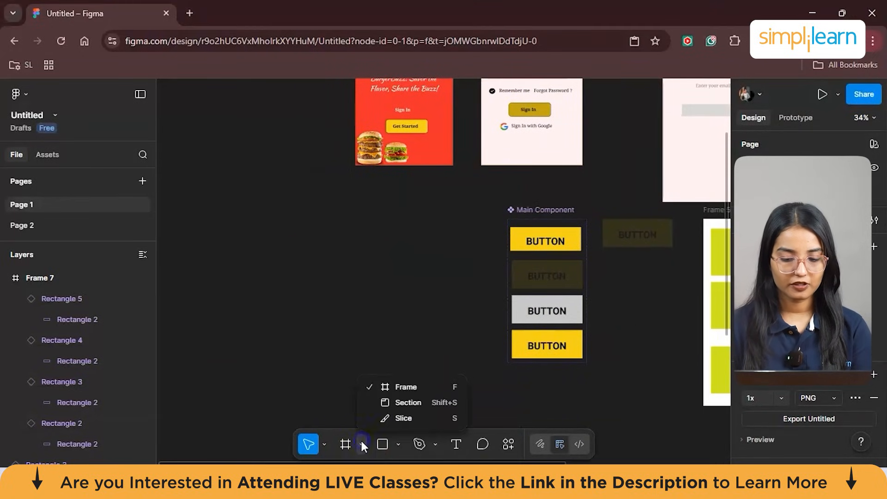
left_click(392, 386)
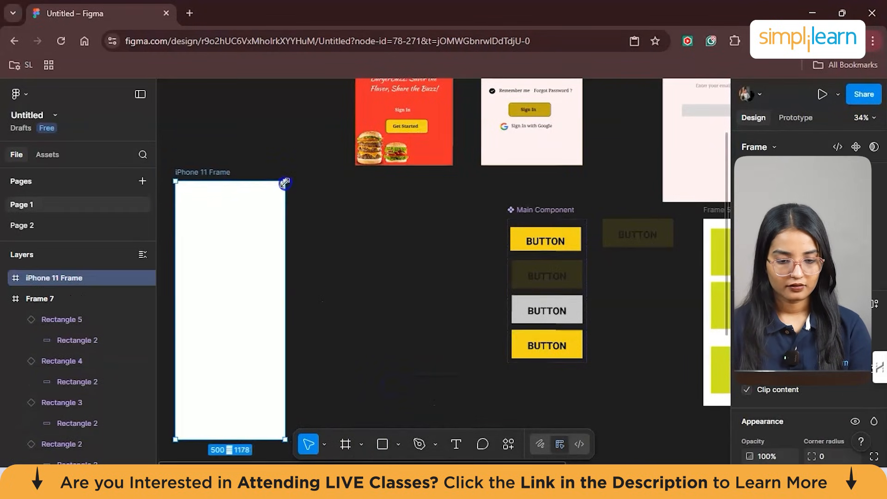
left_click_drag(285, 183, 289, 215)
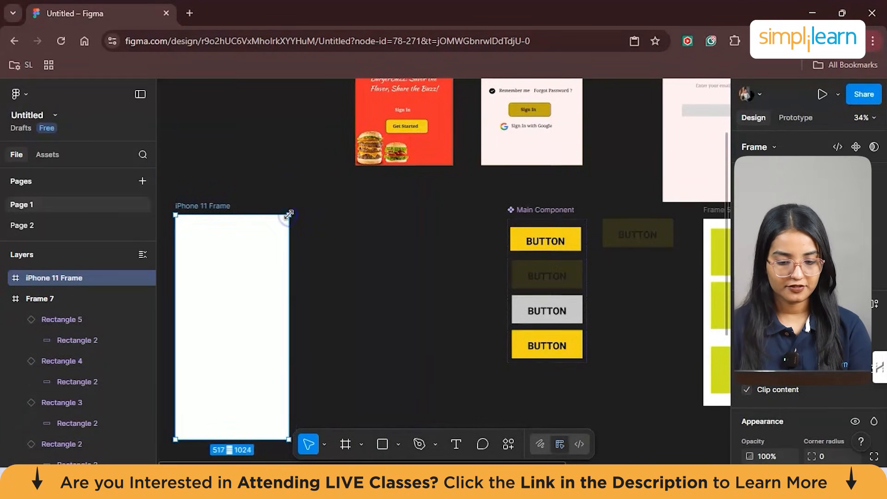
- Change the new frame to the 393 × 852 device preset and deselect it
left_click(762, 146)
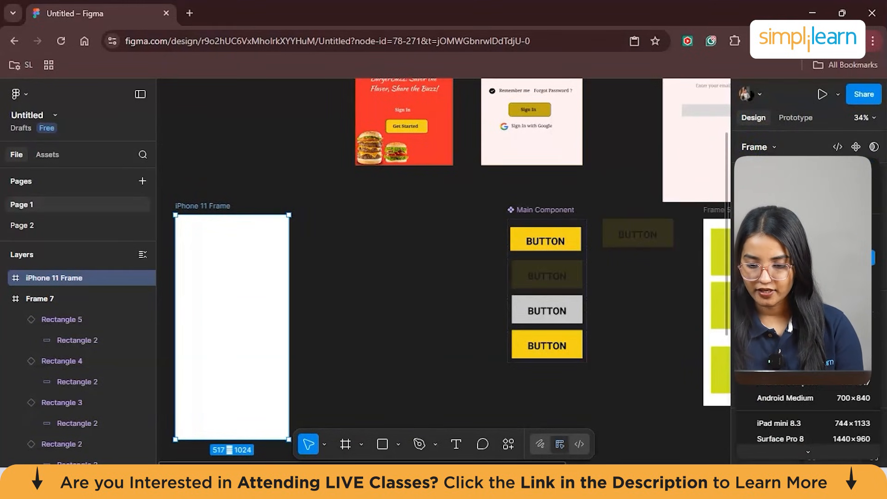
left_click(803, 257)
scroll(311, 288, "down", 2)
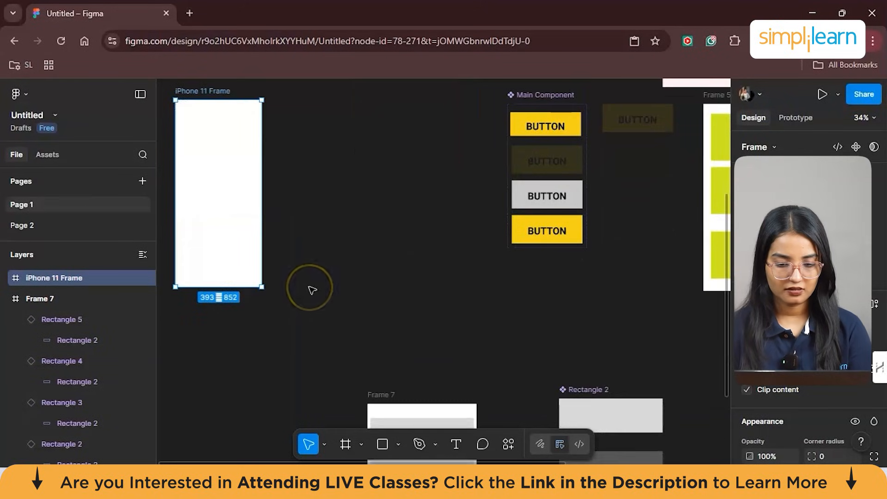
left_click(311, 288)
scroll(307, 289, "up", 3)
left_click(390, 358)
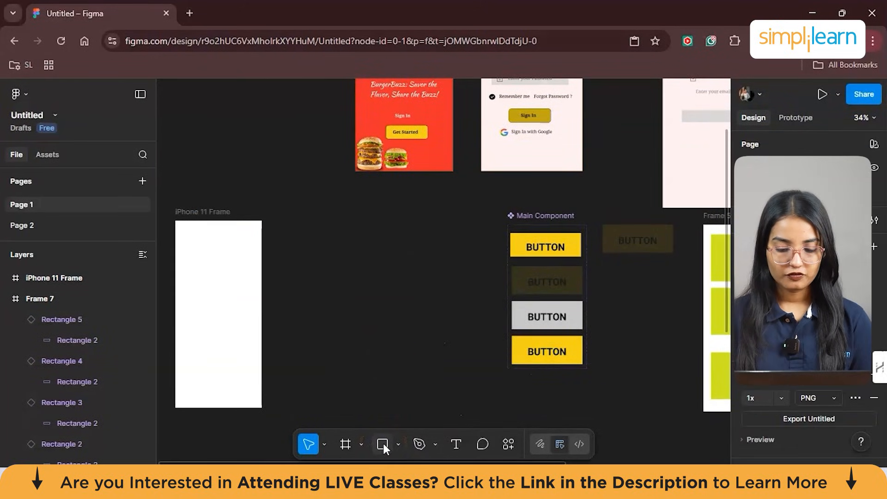
- Draw a rectangle and enlarge it to about 479 × 180 between the new frame and the Main Component set
left_click(398, 444)
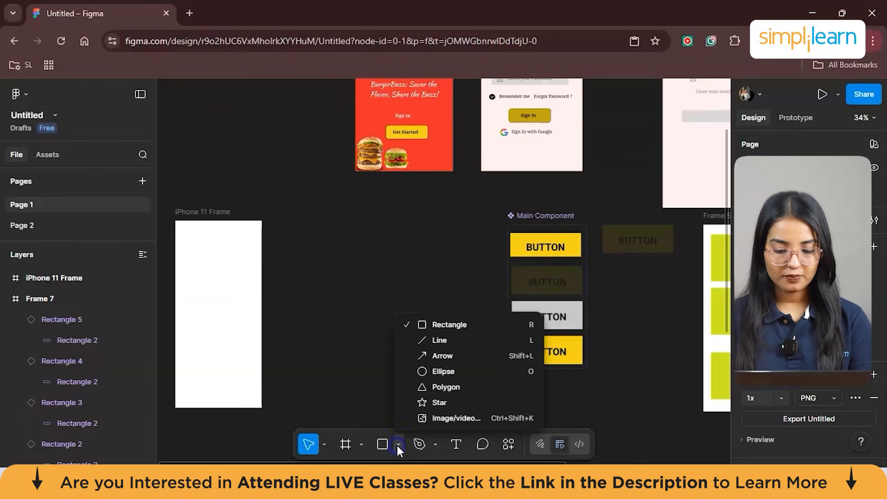
left_click(447, 324)
left_click(331, 245)
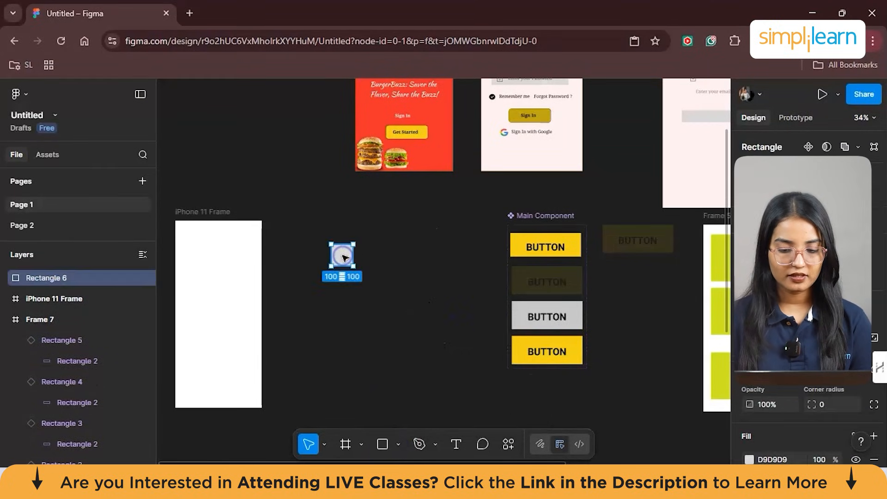
left_click_drag(353, 268, 379, 272)
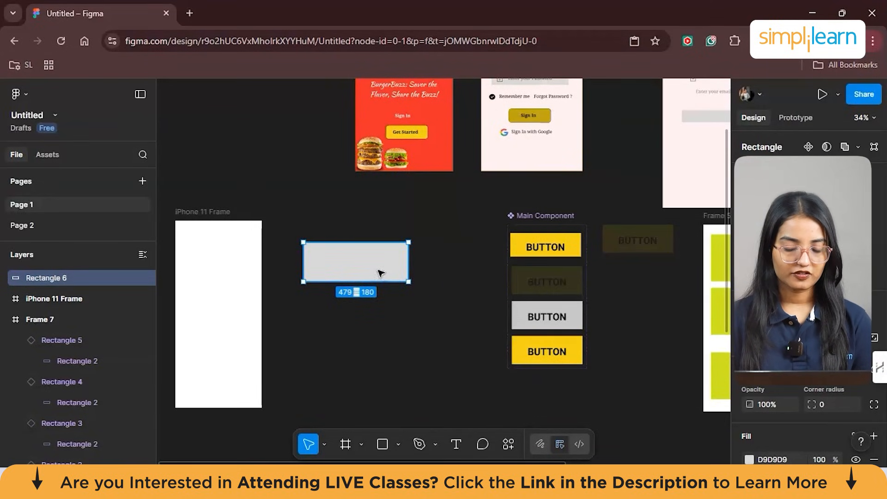
left_click(378, 252)
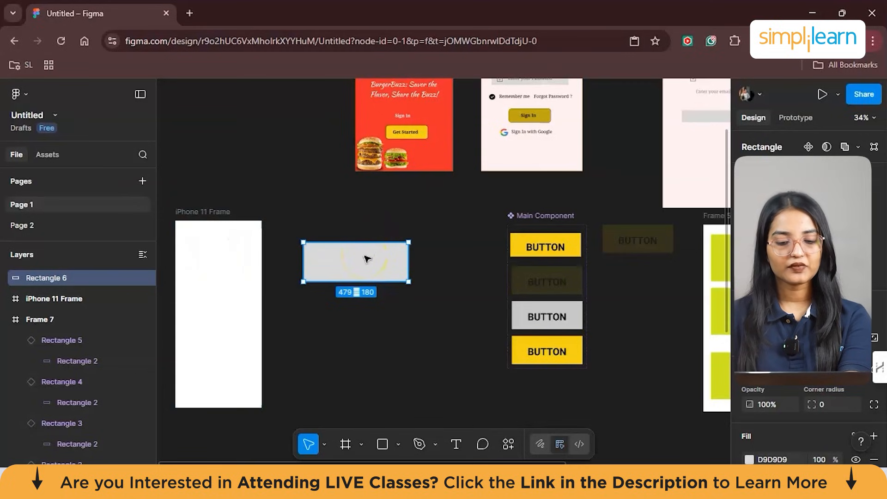
- Turn the grey rectangle beside the iPhone 11 frame into a component
left_click(224, 256)
left_click(276, 202)
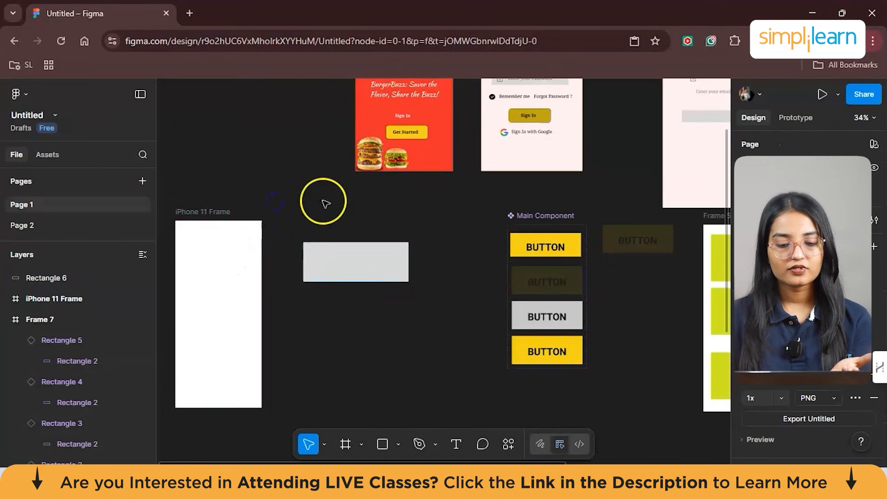
scroll(323, 259, "up", 2)
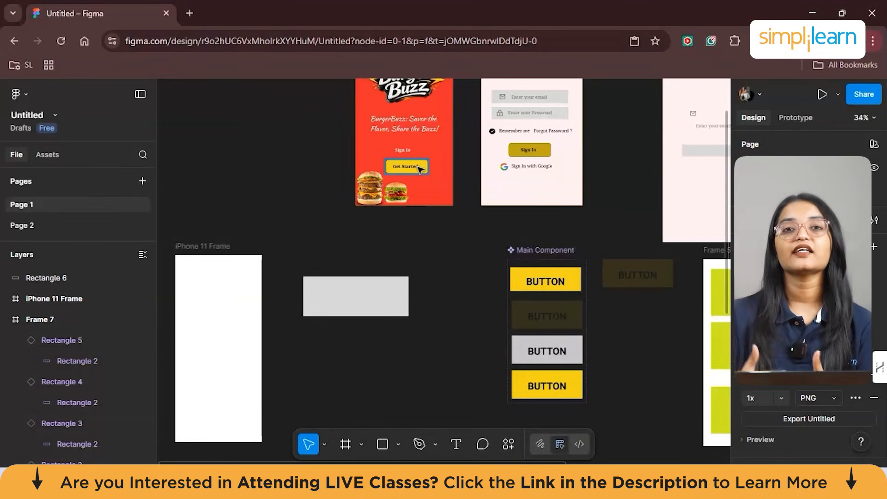
left_click(361, 293)
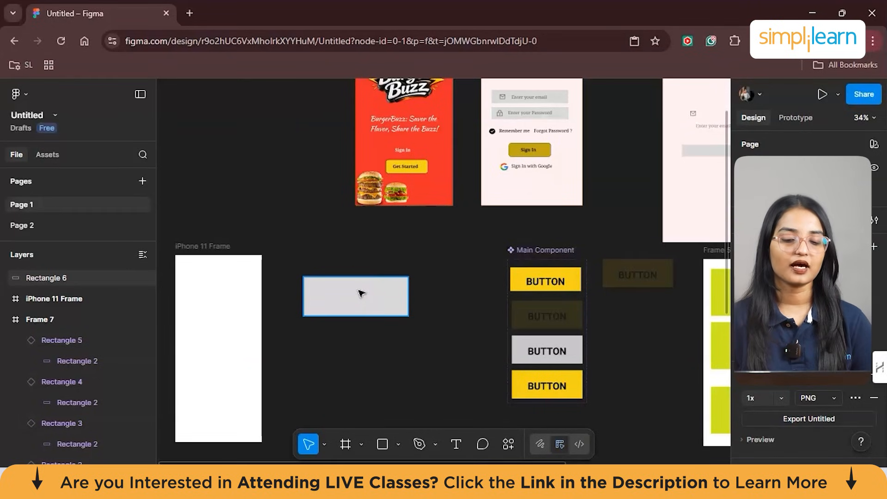
left_click(360, 293)
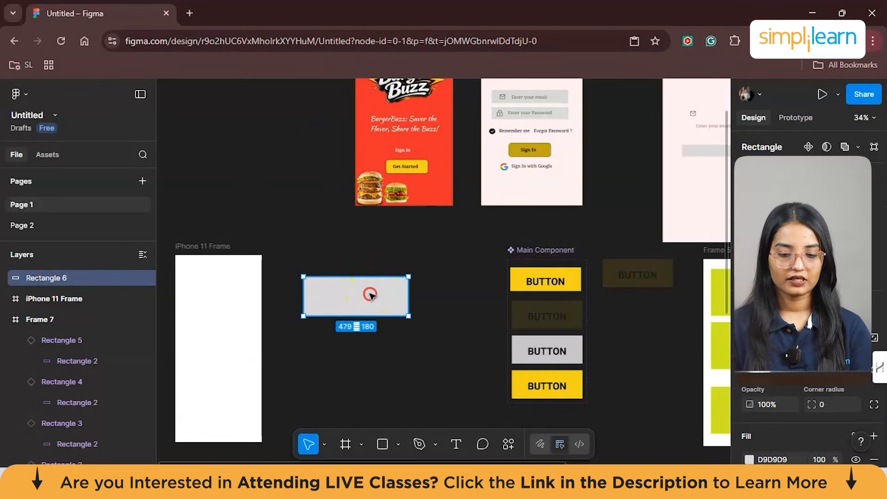
right_click(369, 295)
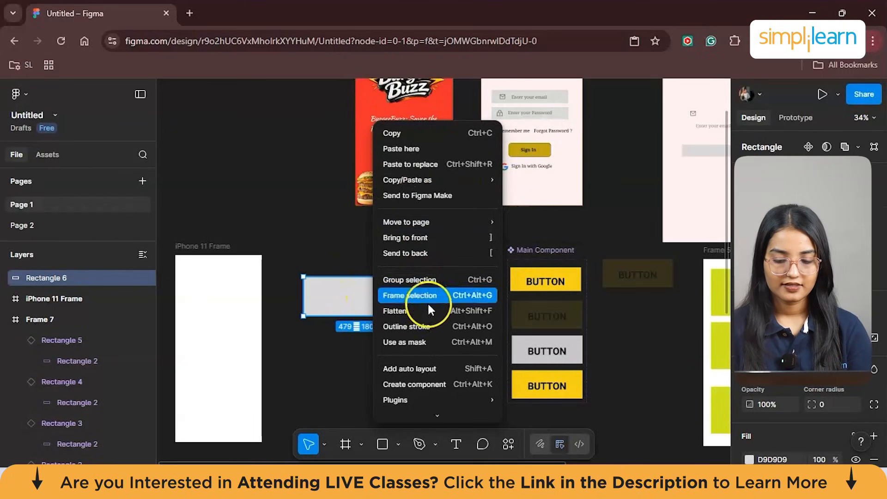
scroll(428, 309, "down", 1)
left_click(445, 335)
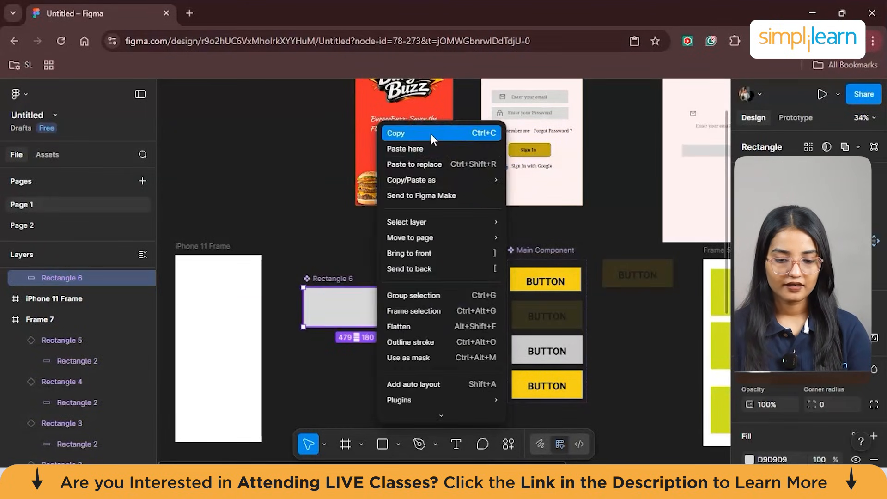
- Draw a second rectangle about 480 × 269 directly below the new rectangle component
left_click(431, 134)
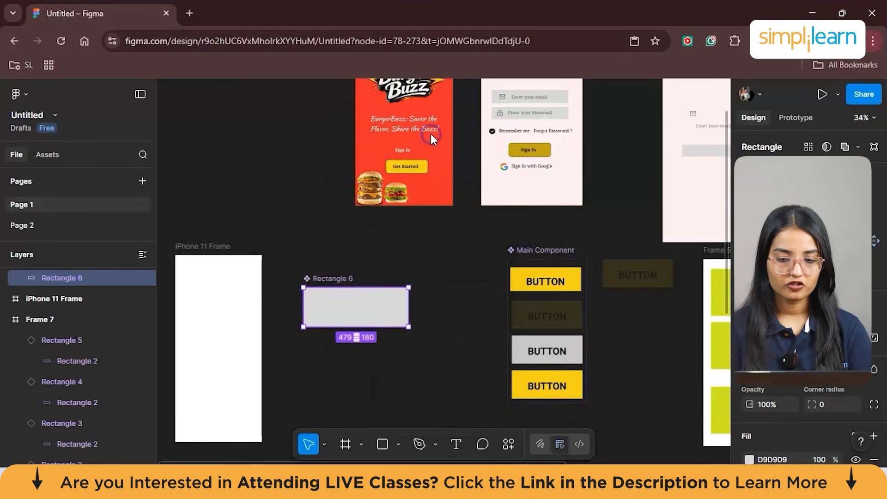
right_click(344, 360)
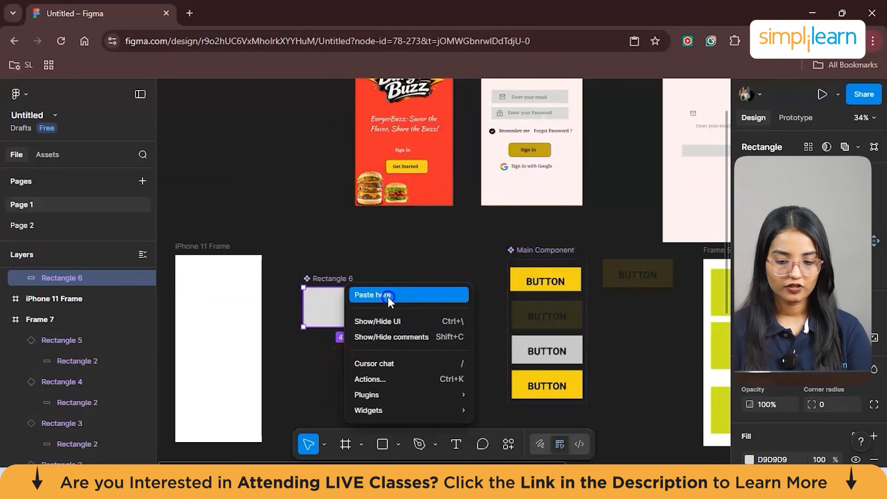
left_click(387, 297)
mouse_move(400, 386)
left_mouse_down()
mouse_move(361, 372)
mouse_move(409, 398)
left_mouse_up()
left_click(386, 306)
left_click(395, 385)
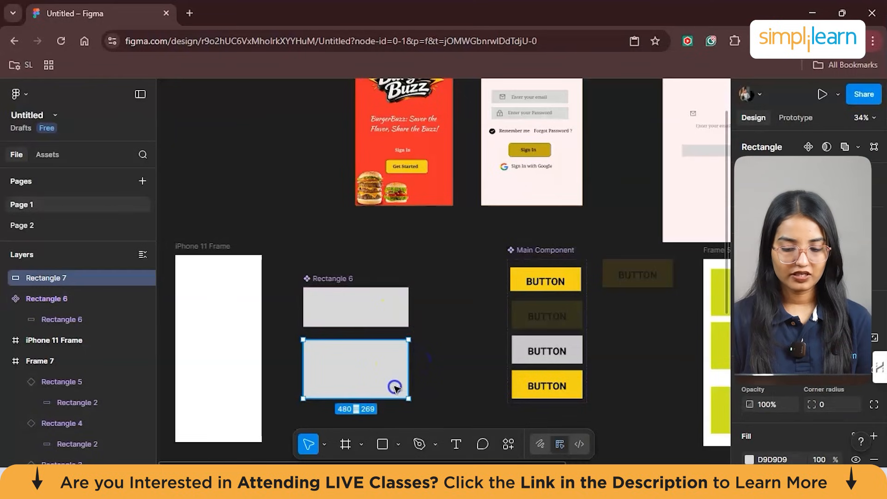
scroll(438, 354, "down", 1)
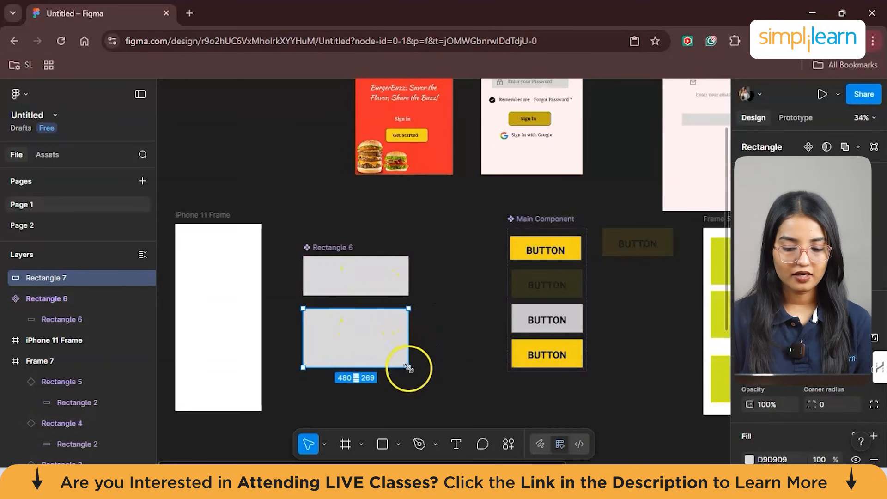
left_click_drag(410, 371, 409, 368)
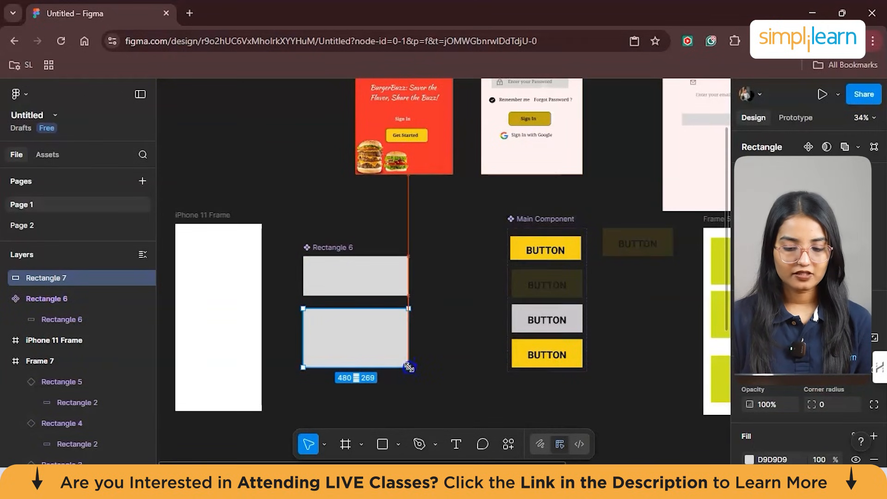
- Fill the upper rectangle component with a bright orange-yellow colour
left_click(367, 273)
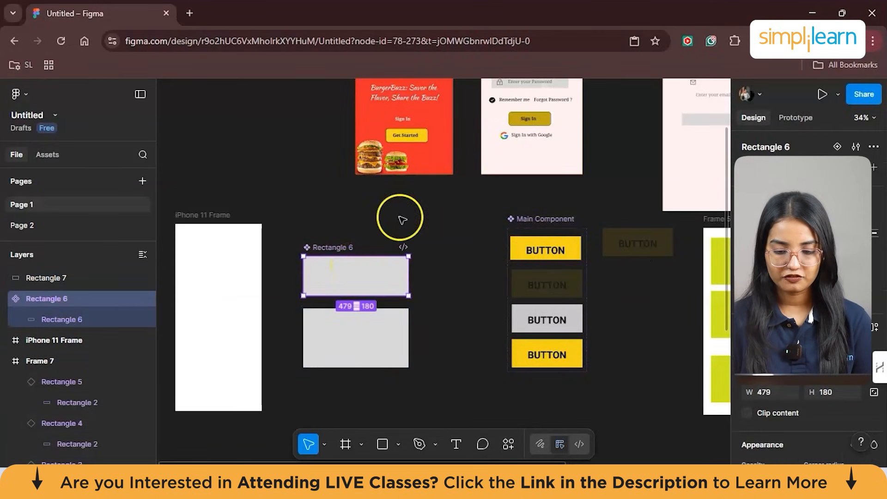
scroll(806, 277, "down", 5)
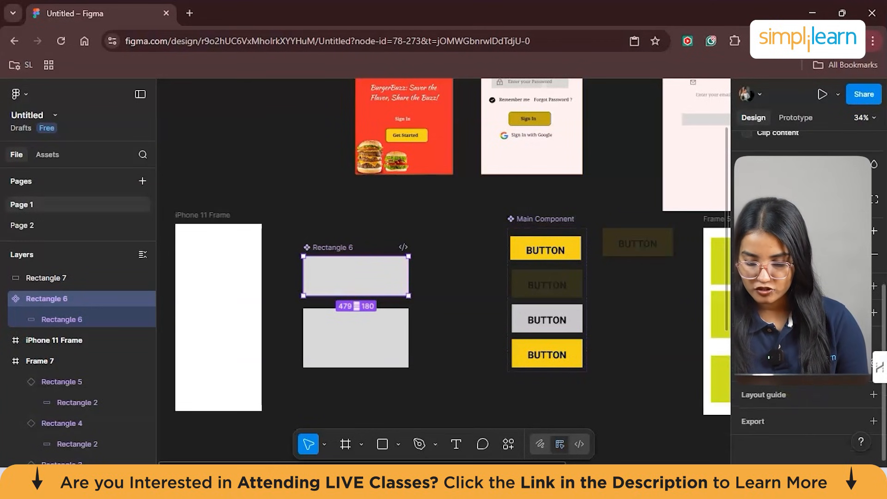
left_click(748, 250)
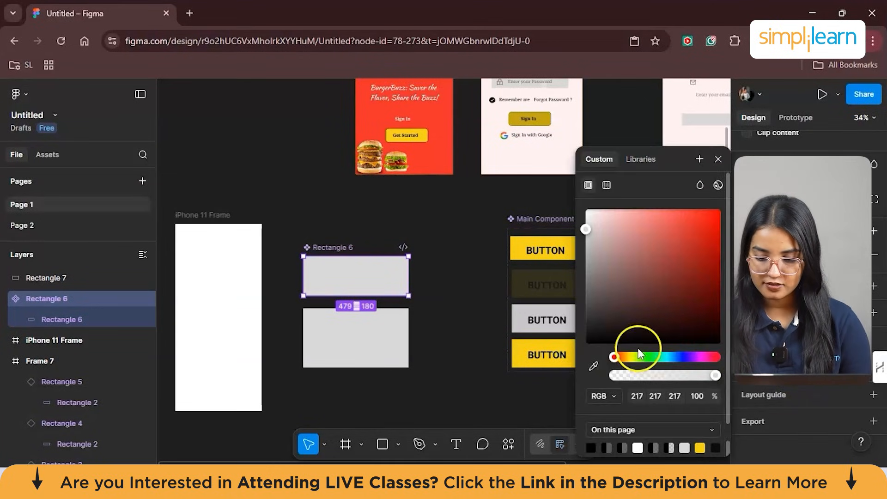
left_click(624, 355)
mouse_move(626, 353)
left_mouse_down()
mouse_move(635, 354)
mouse_move(627, 356)
left_mouse_up()
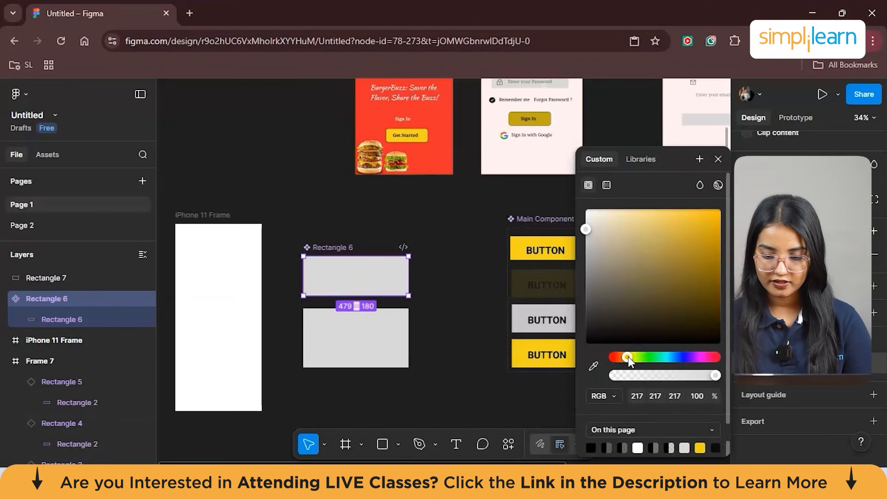
left_click(700, 225)
- Fill the lower rectangle with yellow-green, RGB 219, 253, 27
left_click(366, 348)
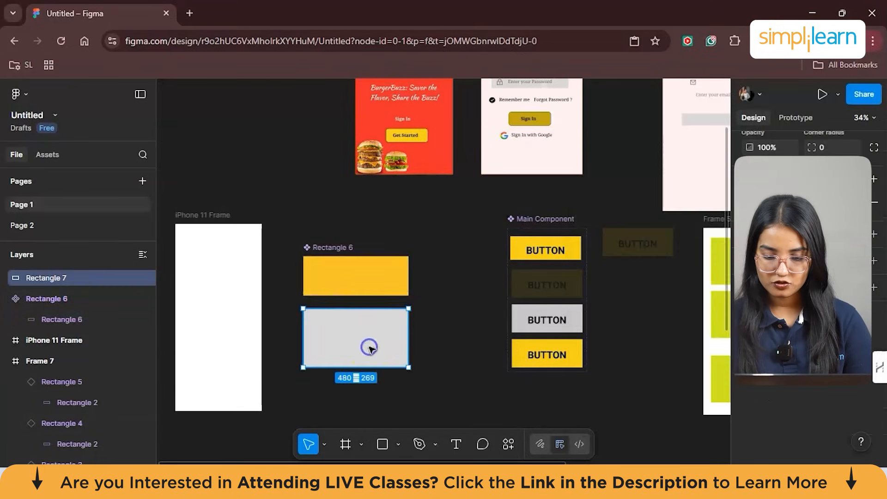
left_click(748, 249)
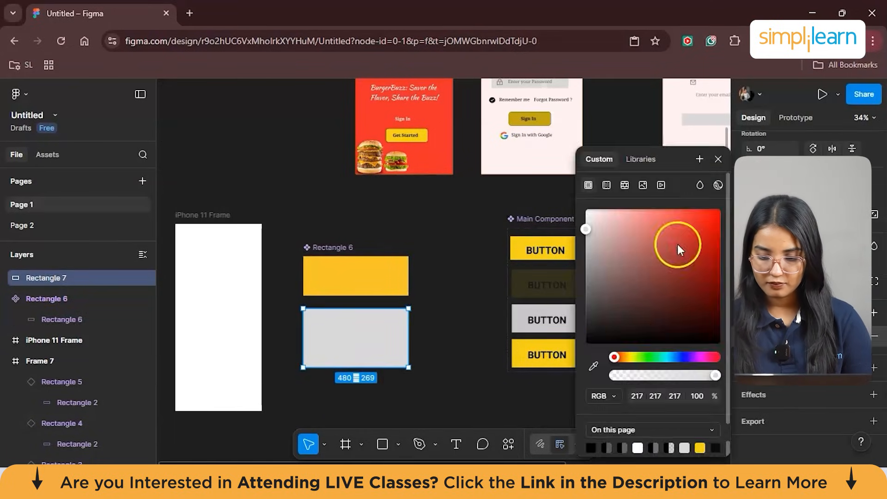
left_click(628, 356)
left_click(700, 212)
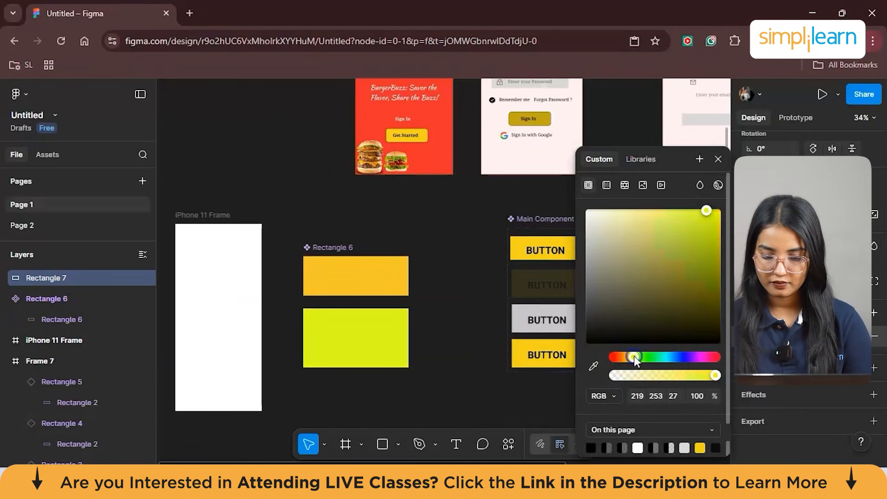
- Rename the orange rectangle component to SMART ANIMATIONS
left_click(439, 282)
left_click(374, 274)
double_click(334, 247)
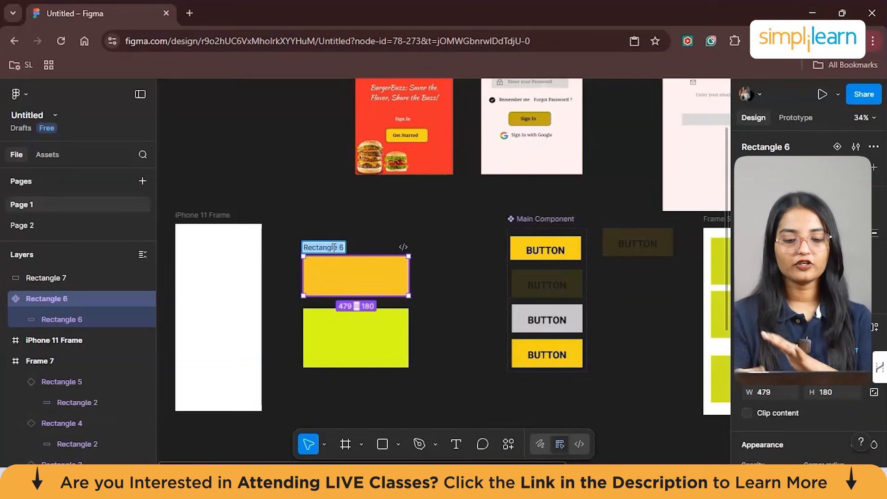
key("BackSpace")
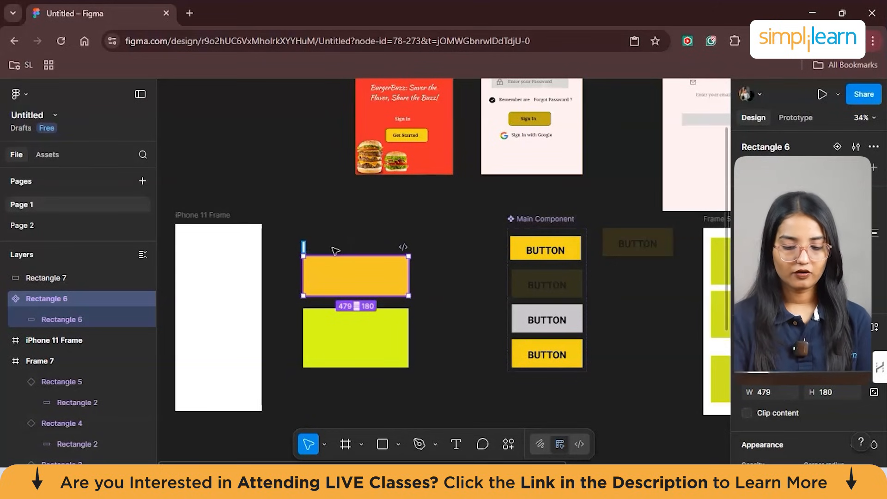
type("SMART ANIMATIONS")
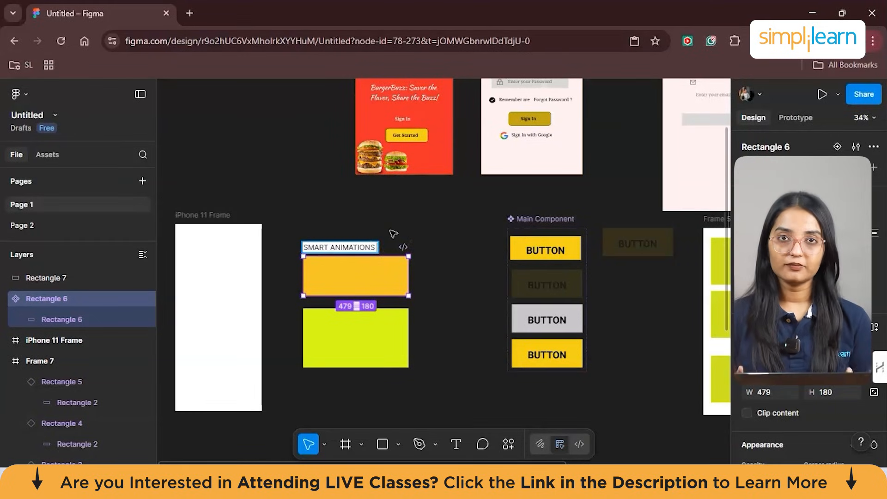
left_click(402, 240)
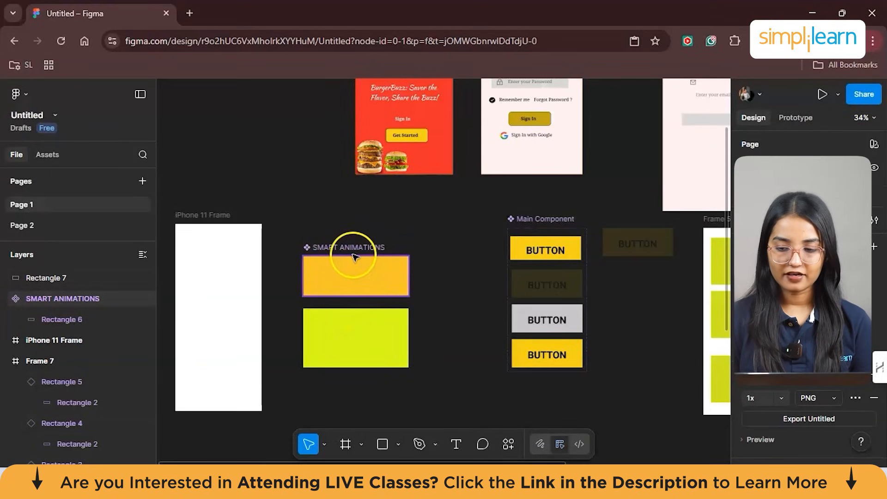
- Switch to prototyping and try to connect the SMART ANIMATIONS component to the yellow-green rectangle below it
left_click(808, 118)
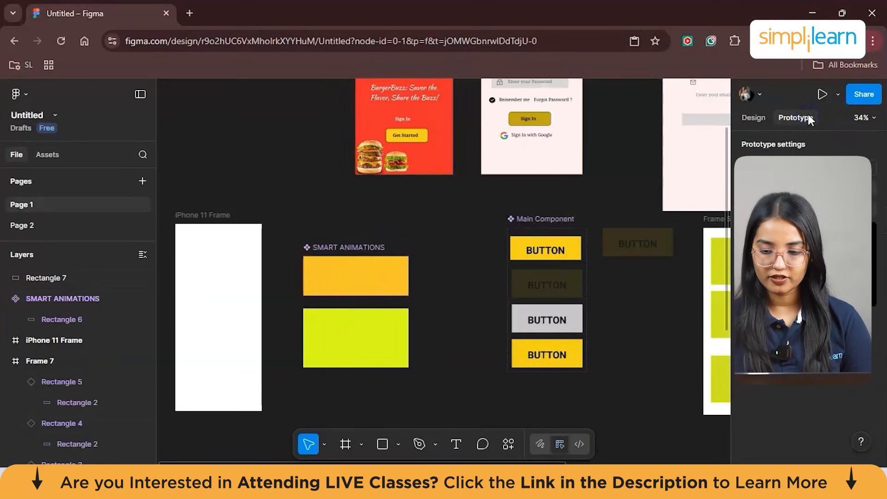
left_click(362, 257)
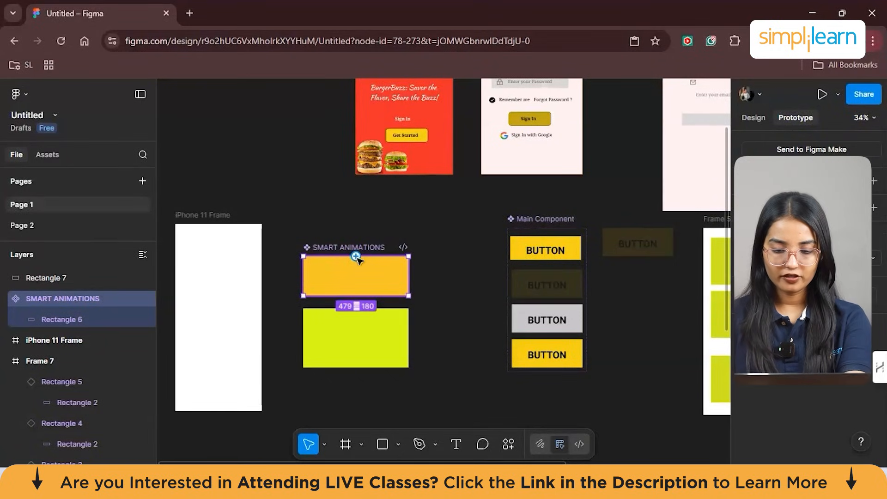
left_click(356, 257)
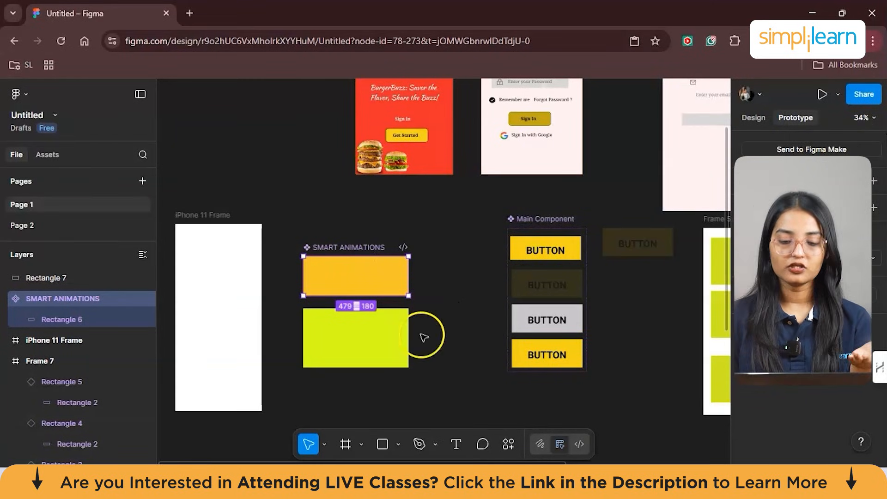
left_click(390, 322)
left_click(357, 296)
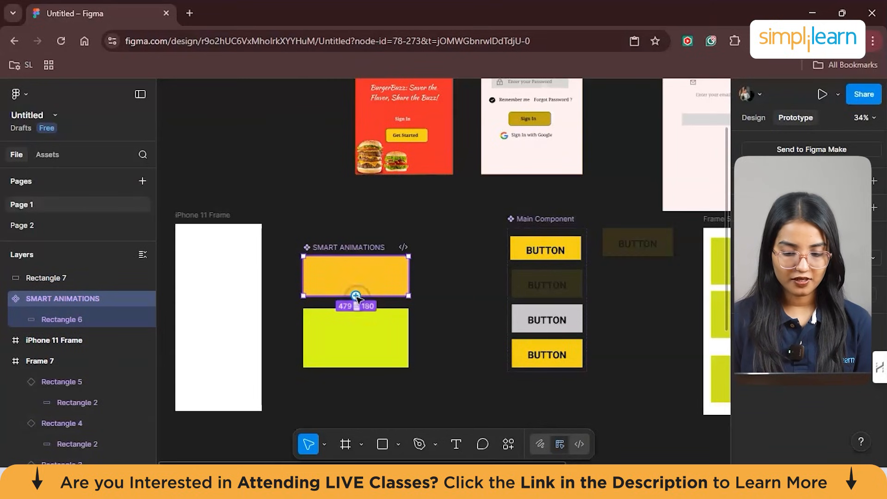
left_click_drag(355, 296, 357, 319)
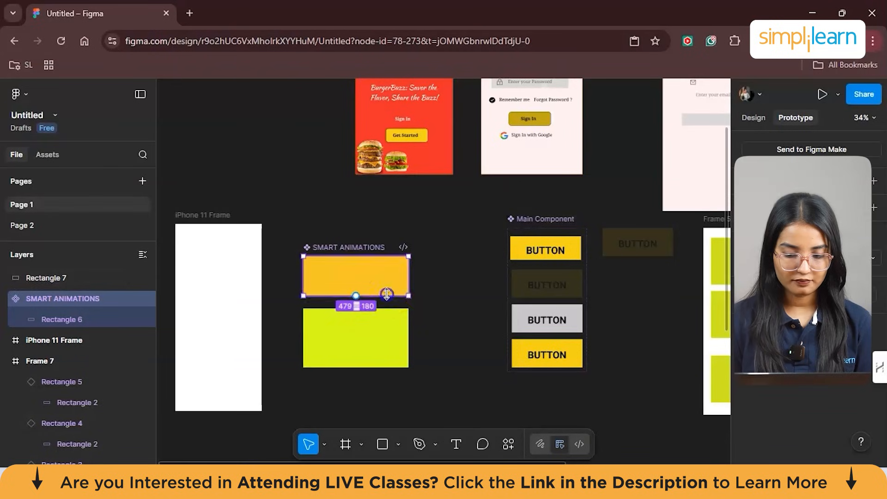
- Convert the yellow-green rectangle below SMART ANIMATIONS into a component
right_click(439, 373)
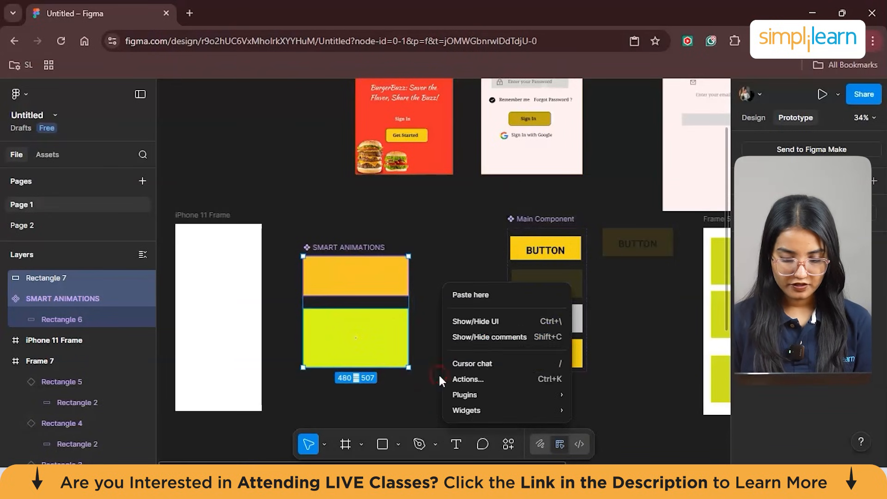
left_click(425, 313)
left_click(358, 326)
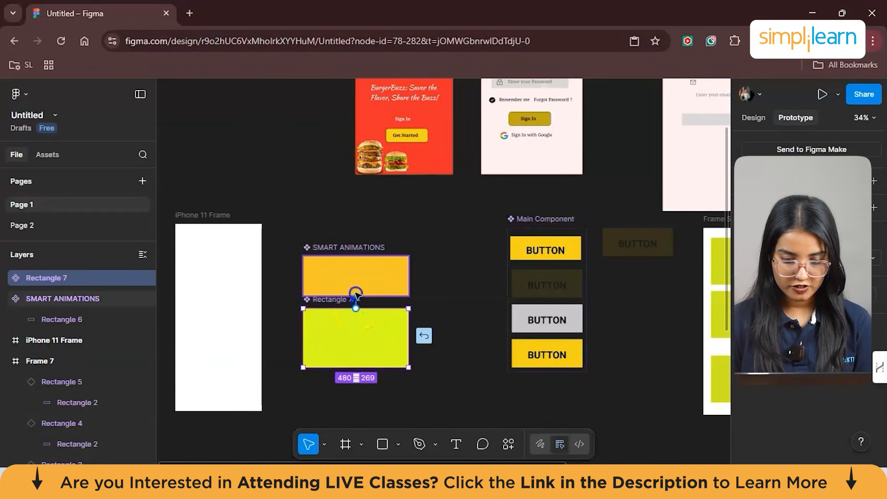
- Connect SMART ANIMATIONS to the yellow-green component with an On tap, Navigate to interaction using Smart animate, Bouncy, 800ms, and review its settings
left_click_drag(357, 294, 357, 294)
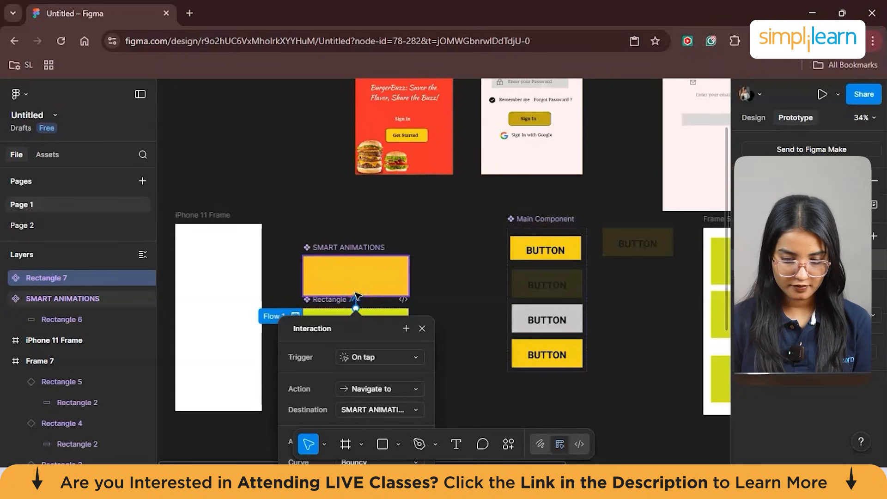
left_click(422, 329)
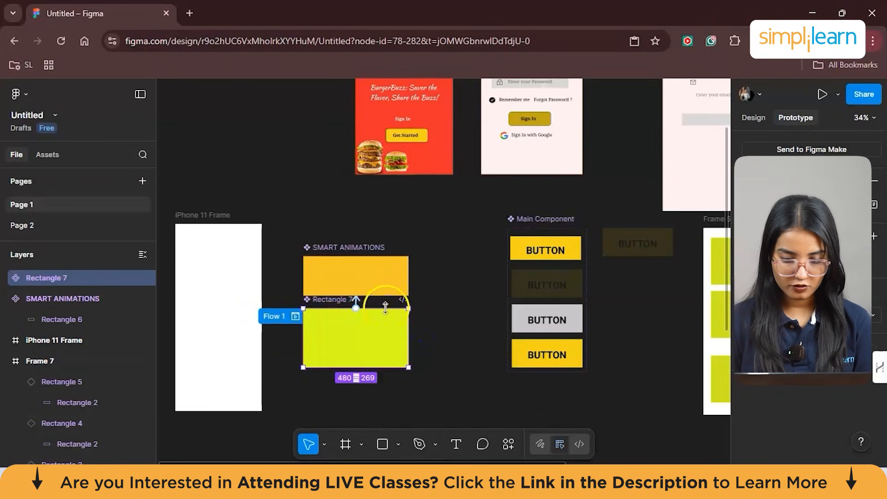
left_click(355, 295)
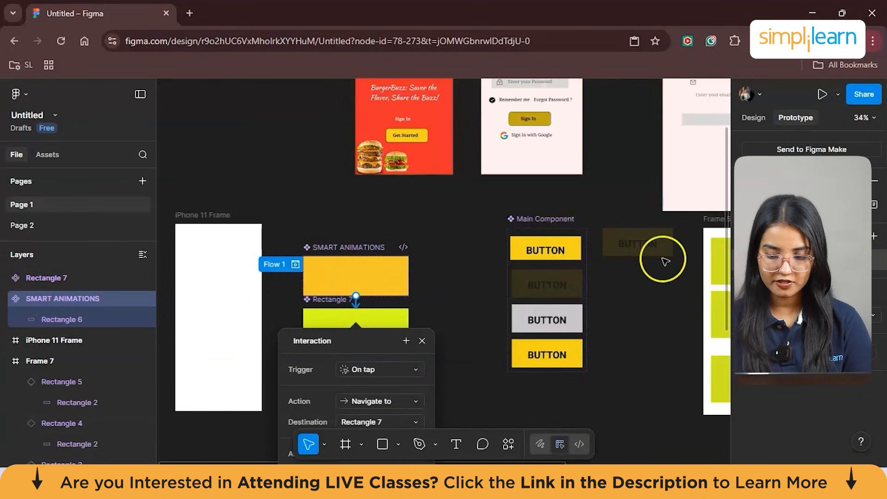
scroll(425, 332, "down", 5)
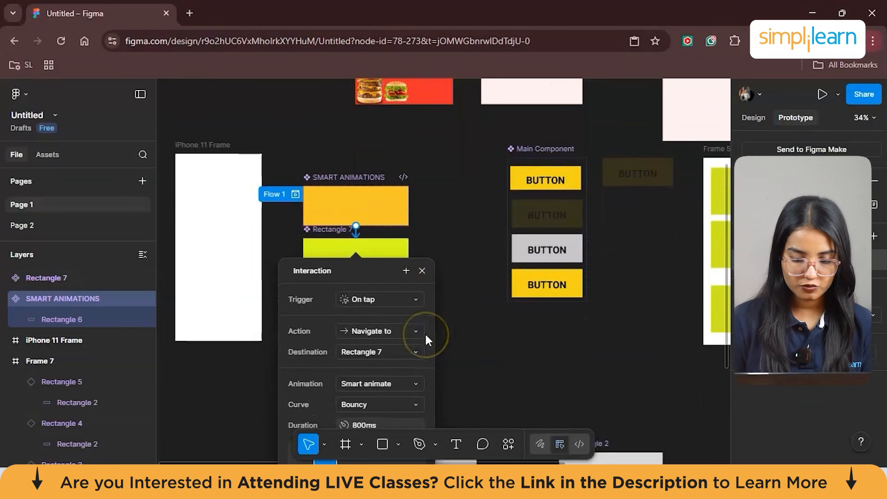
scroll(425, 331, "up", 3, "ctrl")
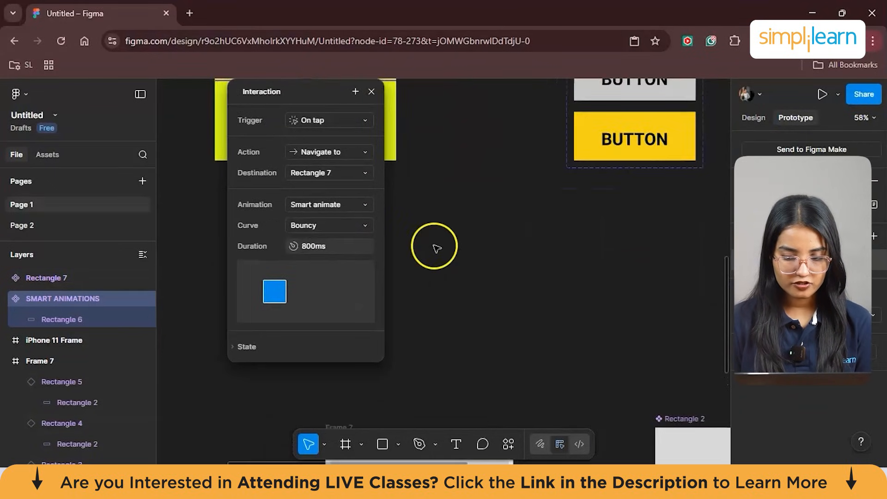
scroll(434, 245, "up", 3)
scroll(434, 246, "left", 5)
scroll(434, 245, "up", 2, "ctrl")
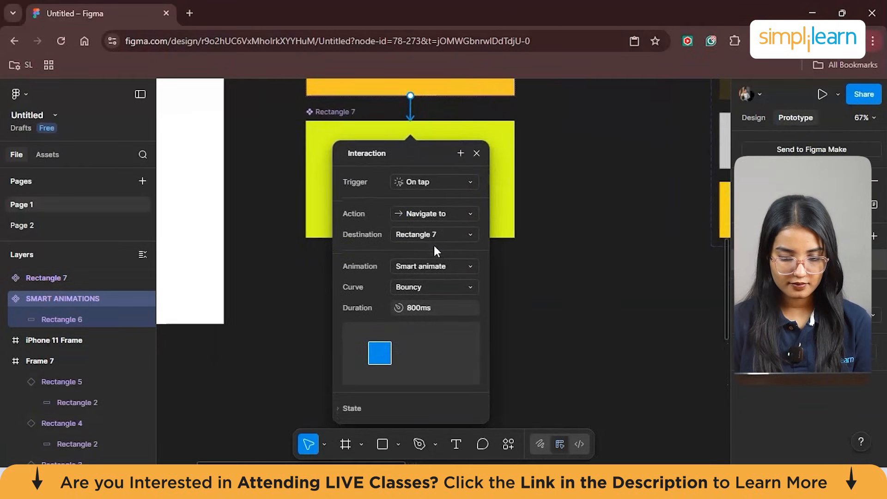
- Review the available trigger, action, destination and animation options of the SMART ANIMATIONS interaction, keeping On tap, Navigate to, Rectangle 7 and Smart animate
left_click(432, 184)
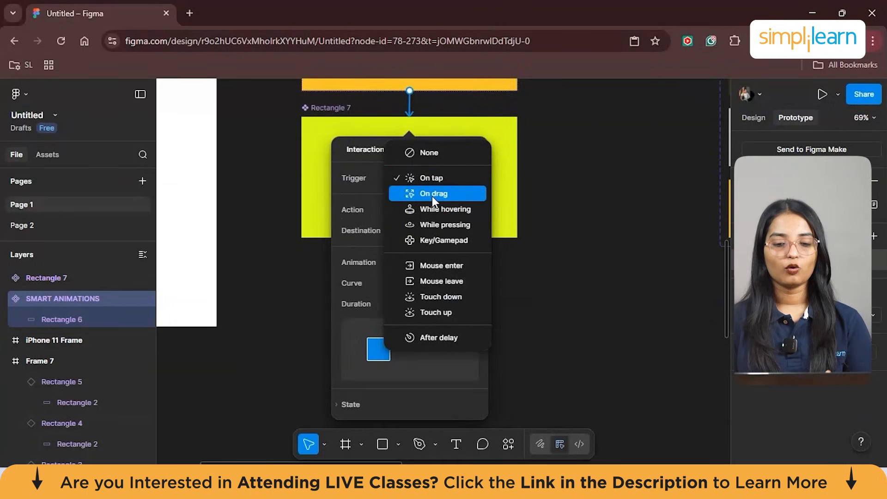
left_click(425, 178)
left_click(425, 178)
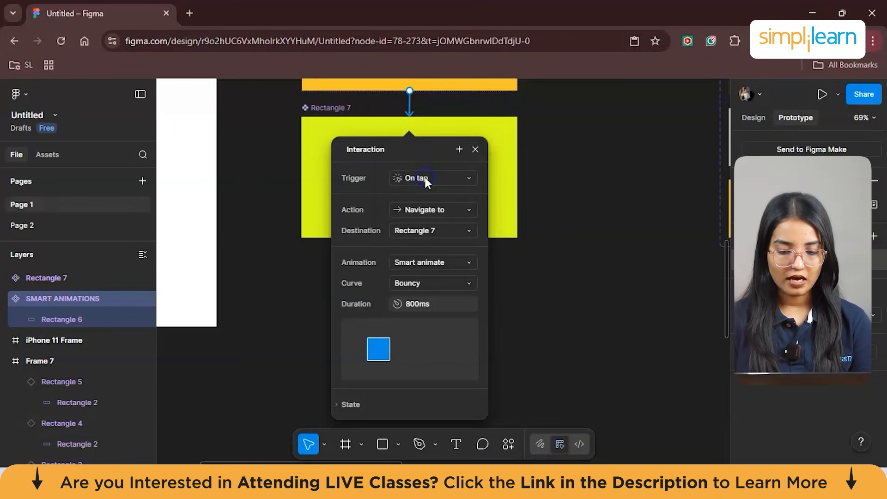
left_click(434, 209)
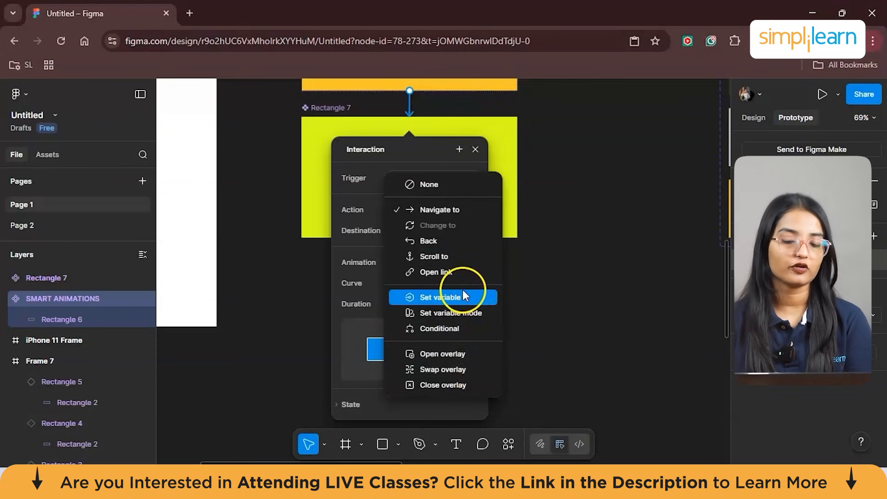
left_click(378, 231)
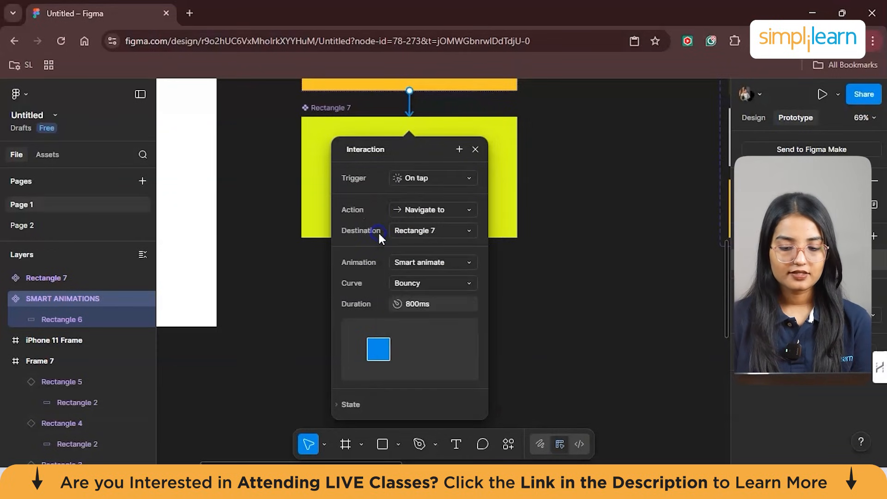
left_click(417, 231)
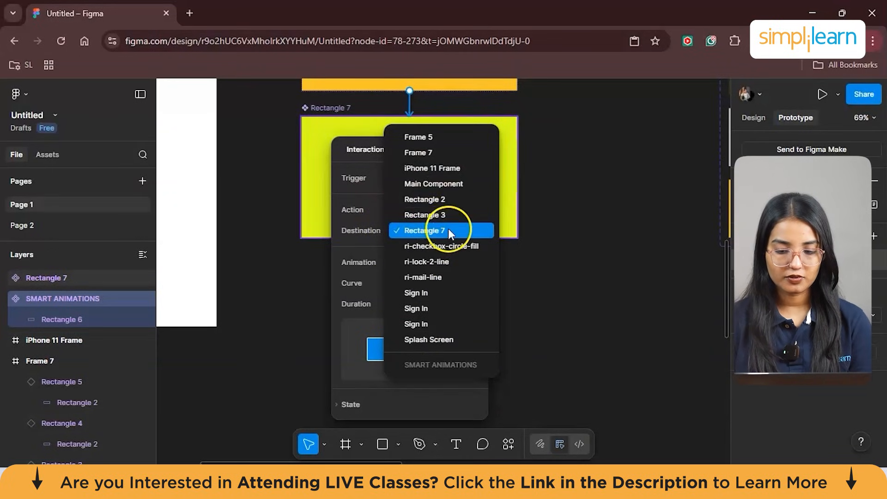
left_click(417, 231)
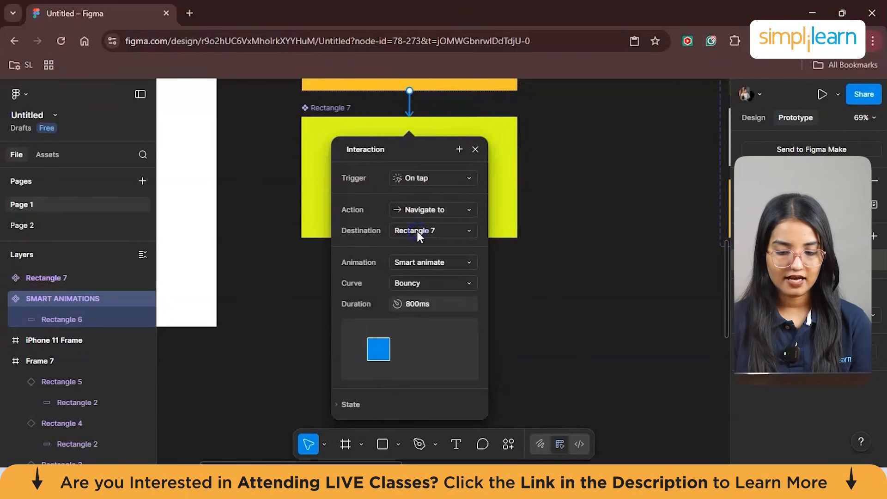
left_click(425, 267)
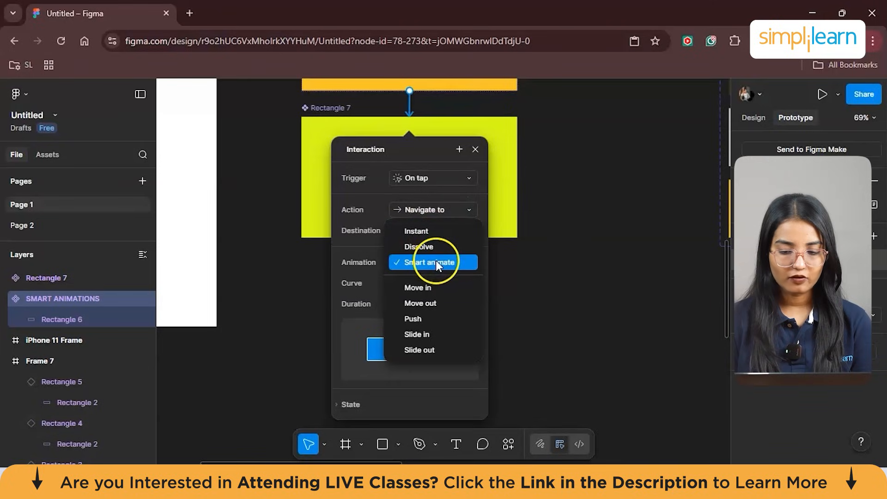
left_click(436, 262)
- Set the interaction's curve to Ease in and out with a 700ms duration, and expand its State options
left_click(422, 283)
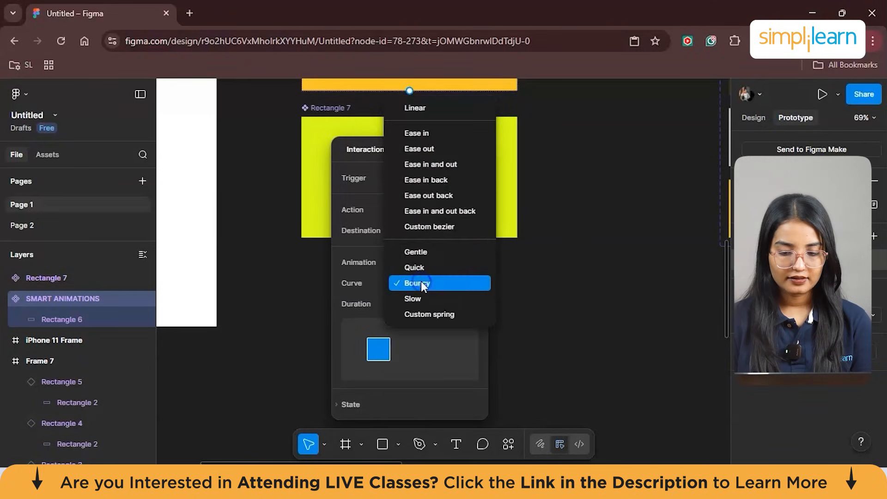
left_click(429, 164)
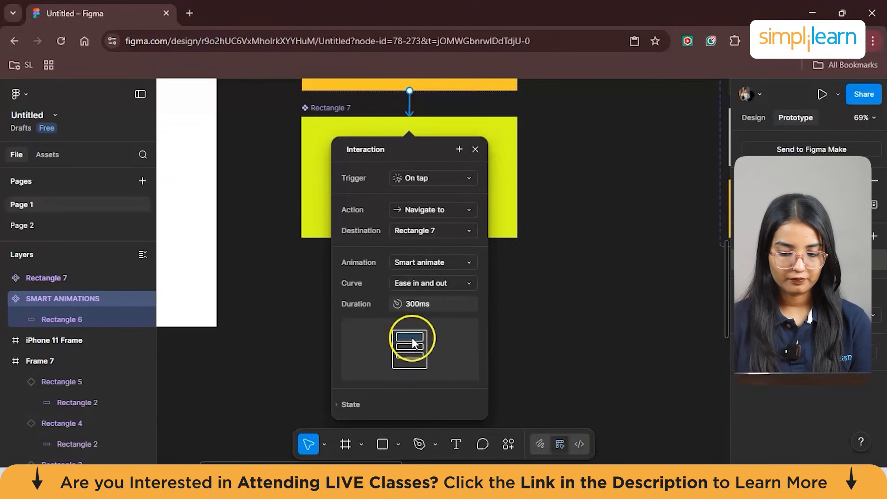
left_click(410, 302)
double_click(410, 303)
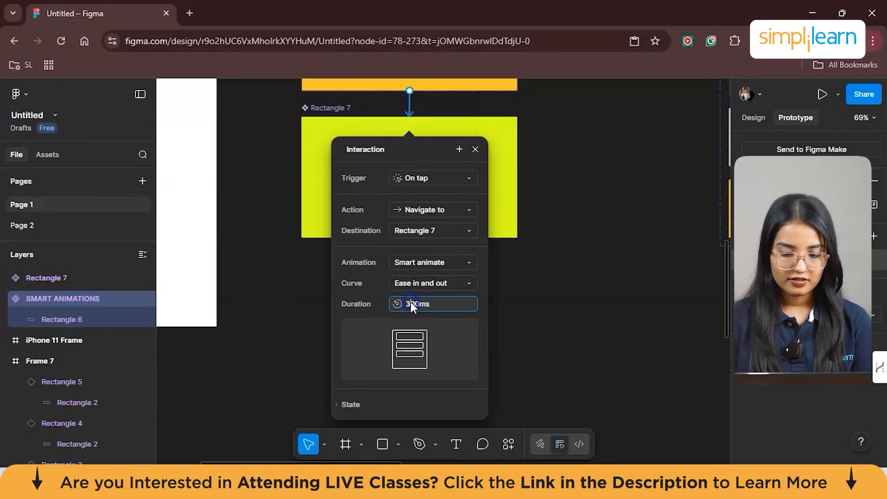
type("7")
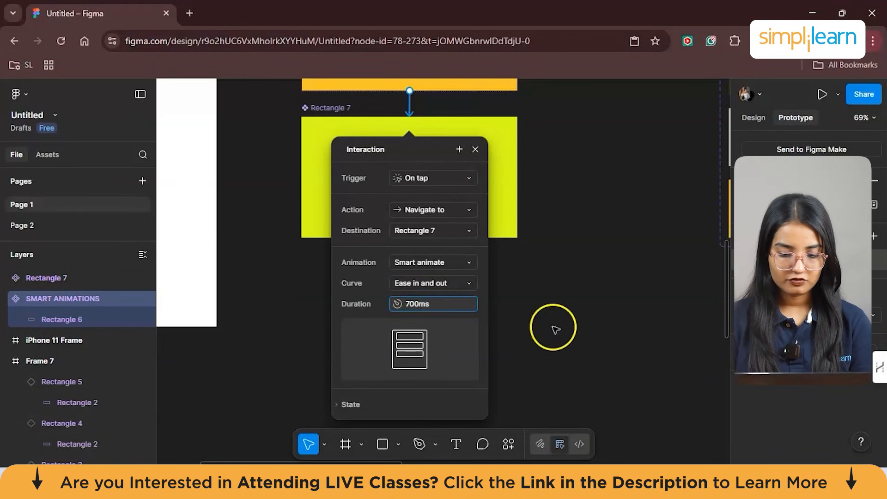
left_click(386, 404)
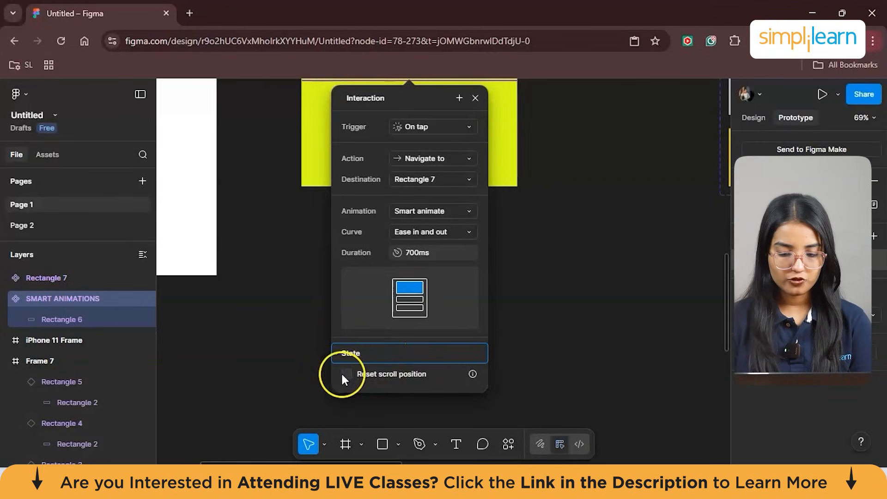
left_click(545, 331)
- Preview the flow starting at the SMART ANIMATIONS component, trigger its tap interaction, and close the preview
scroll(547, 330, "up", 5)
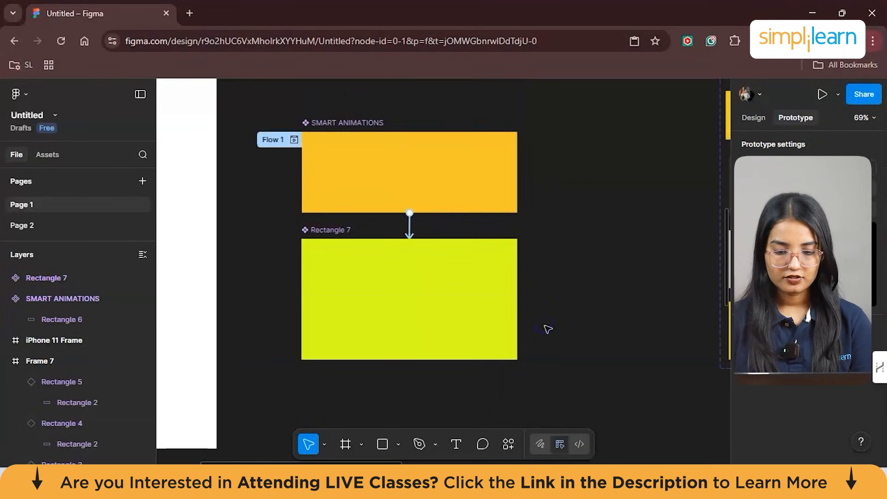
left_click(459, 192)
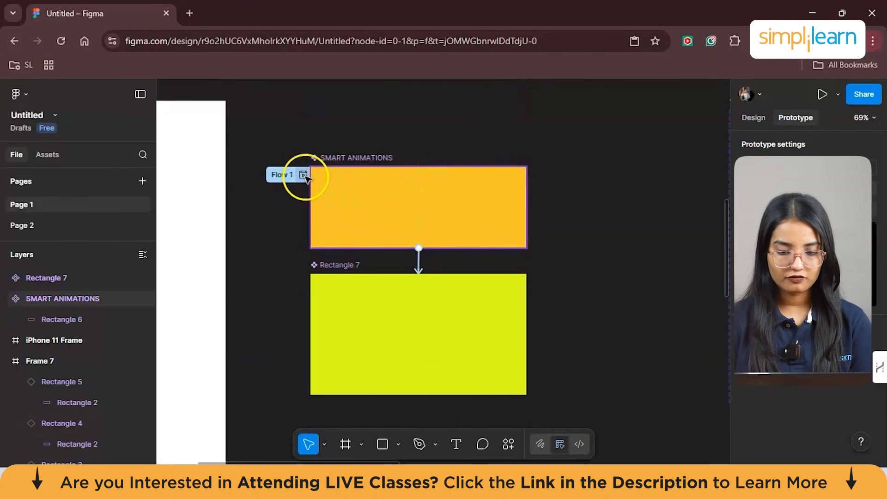
scroll(418, 200, "left", 3)
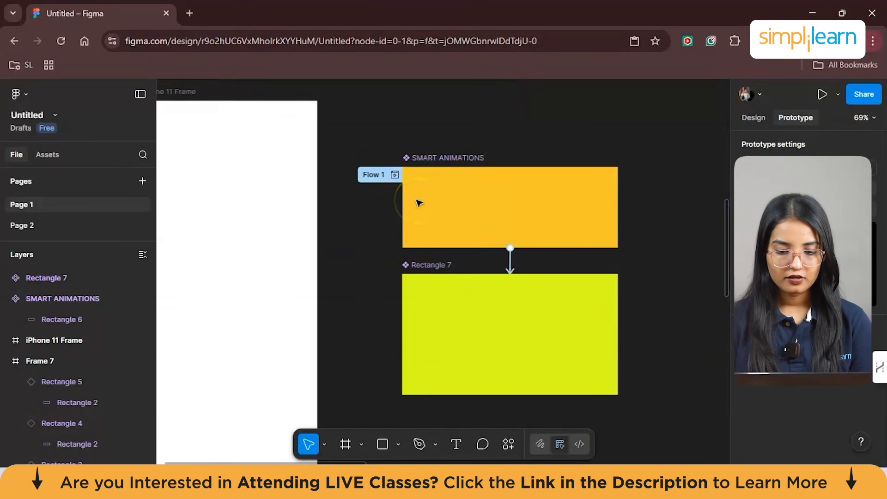
left_click(394, 175)
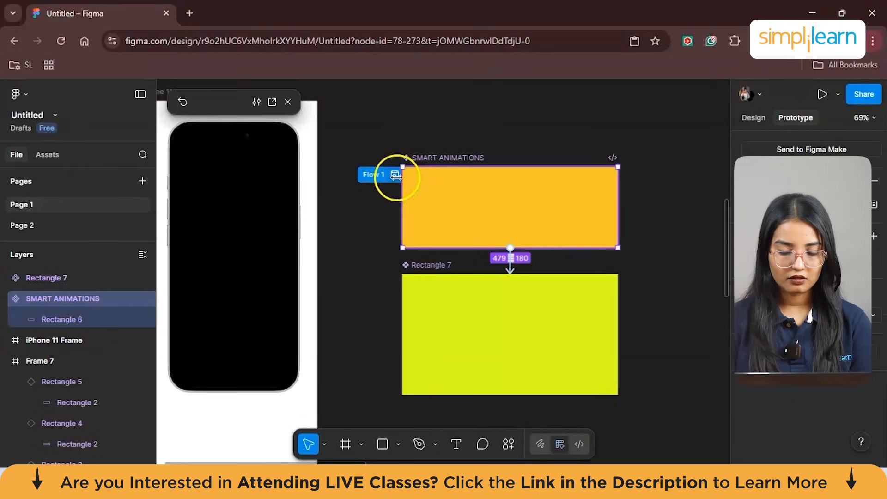
left_click(248, 266)
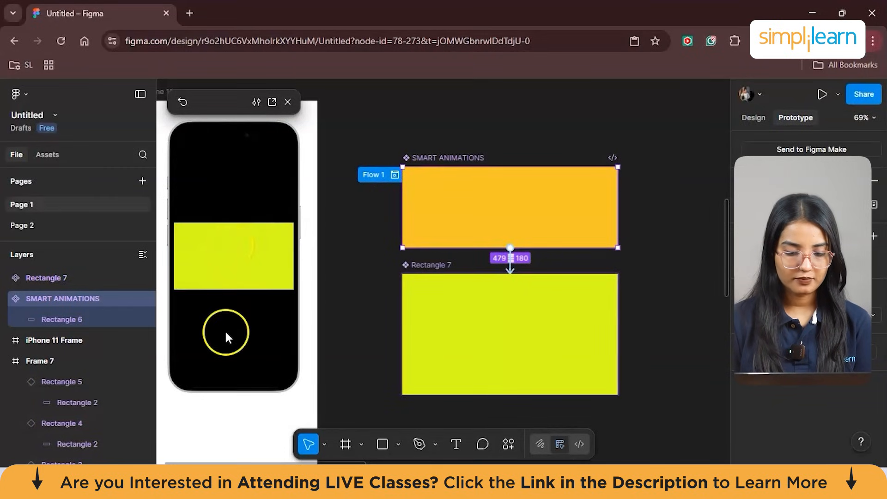
left_click(287, 105)
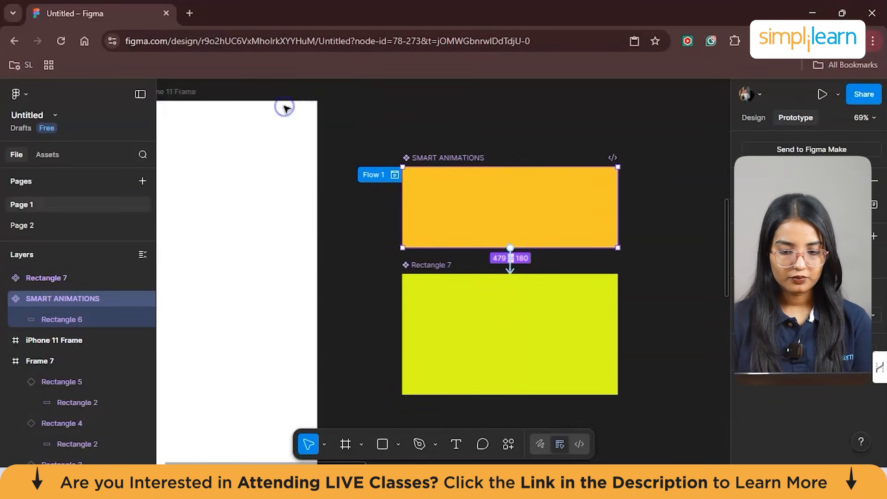
- Paste a SMART ANIMATIONS instance into the iPhone 11 Frame, shrink it to about 292 × 103, and stack three of them vertically
scroll(358, 153, "left", 3)
scroll(412, 160, "down", 3)
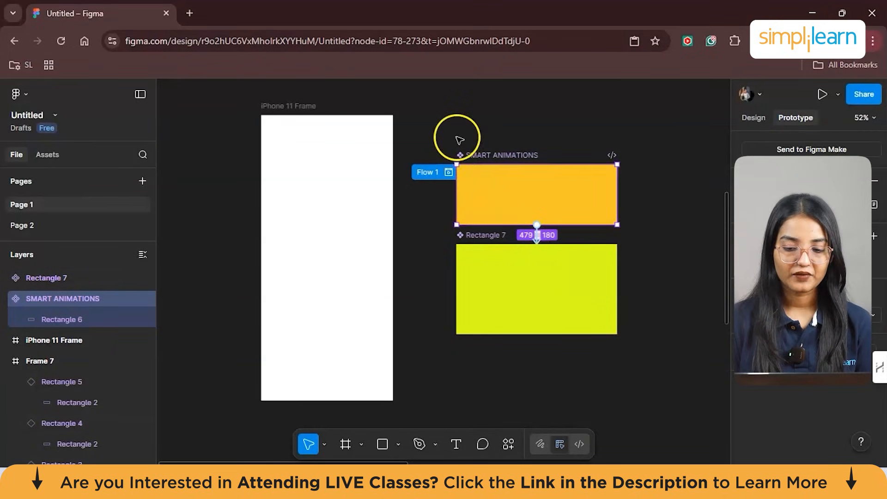
left_click(349, 158)
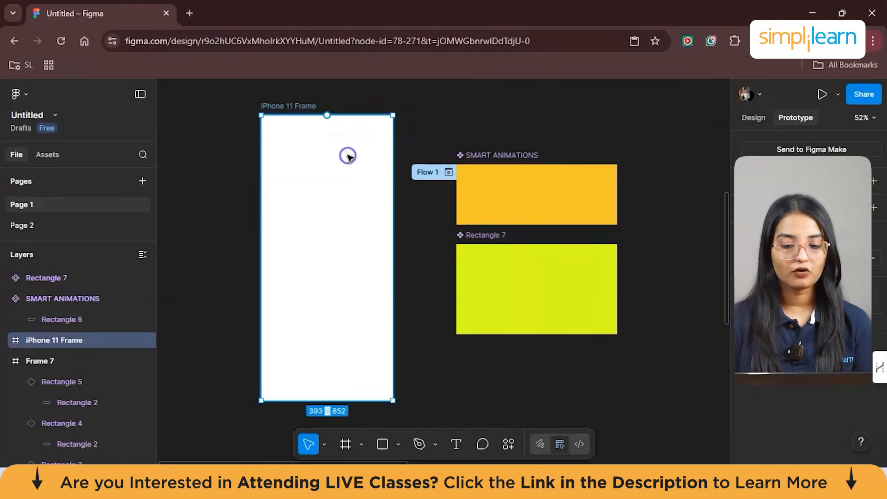
key("ctrl+v")
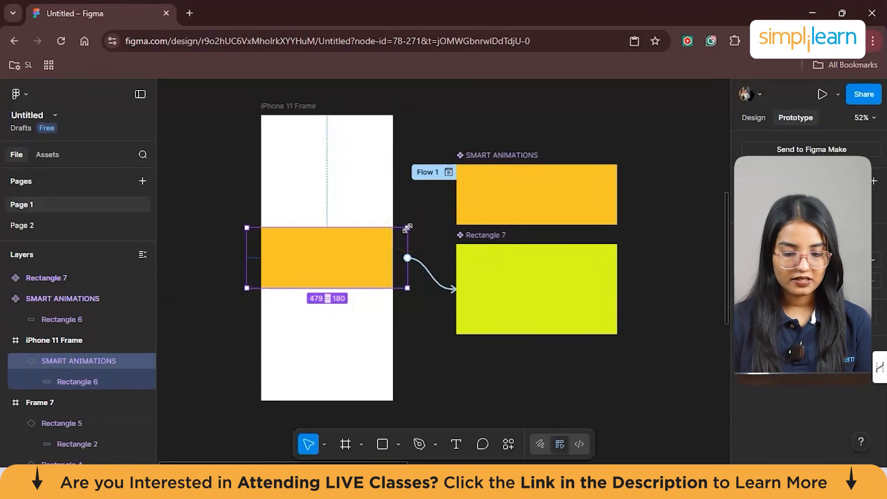
left_click_drag(396, 234, 371, 242)
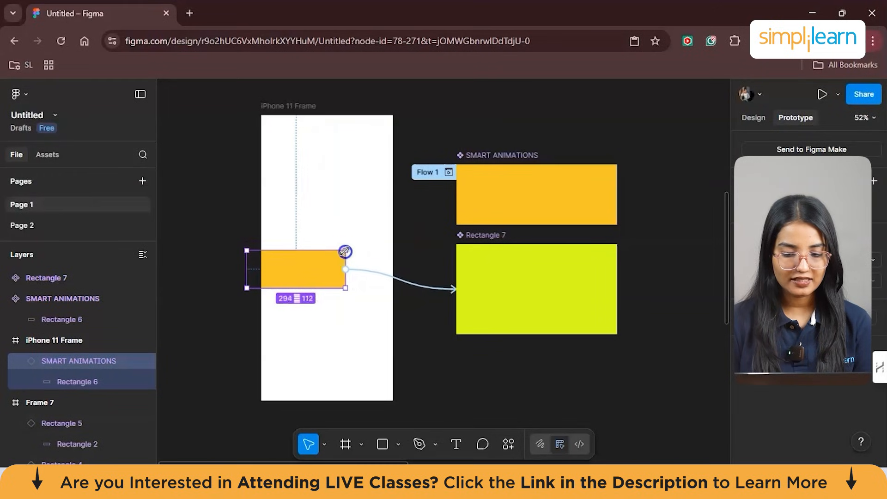
left_click_drag(307, 273, 337, 248)
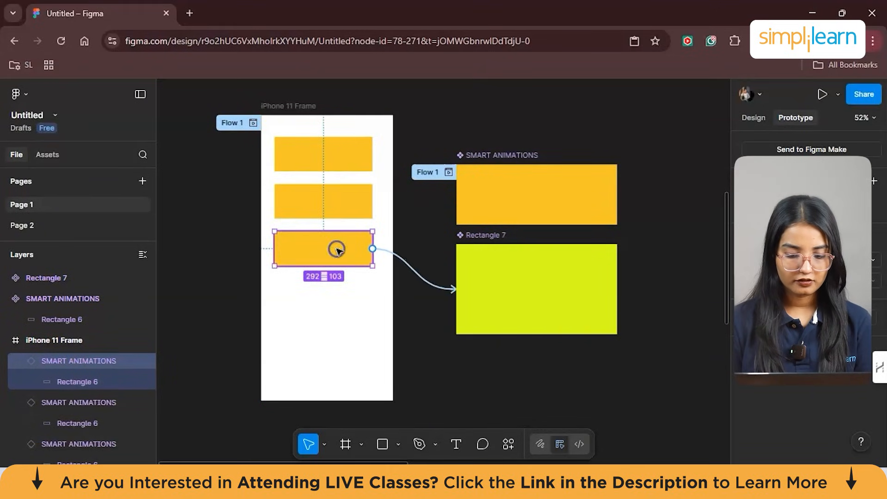
- Duplicate the lowest SMART ANIMATIONS instance twice down the iPhone 11 Frame at the same spacing
key("ctrl+d")
key("ctrl+d")
left_click(381, 127)
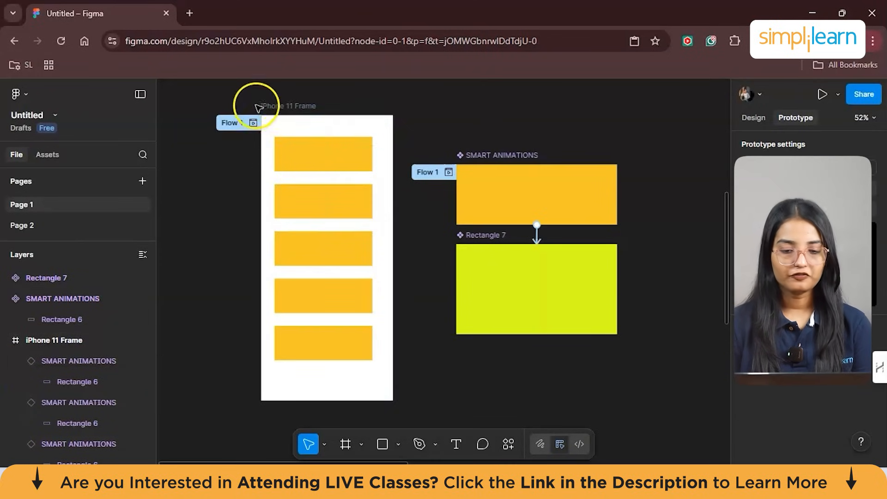
- Select the iPhone 11 Frame with all its SMART ANIMATIONS instances and add auto layout to it
left_click_drag(408, 391, 354, 134)
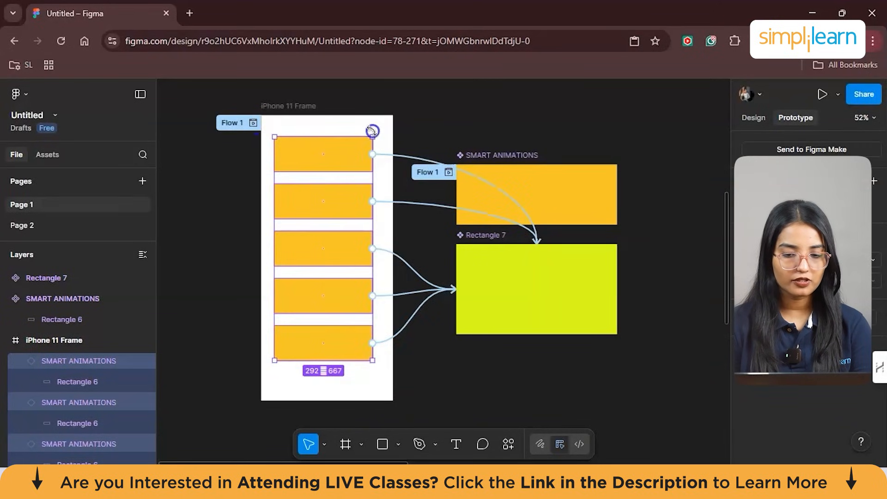
left_click(396, 104)
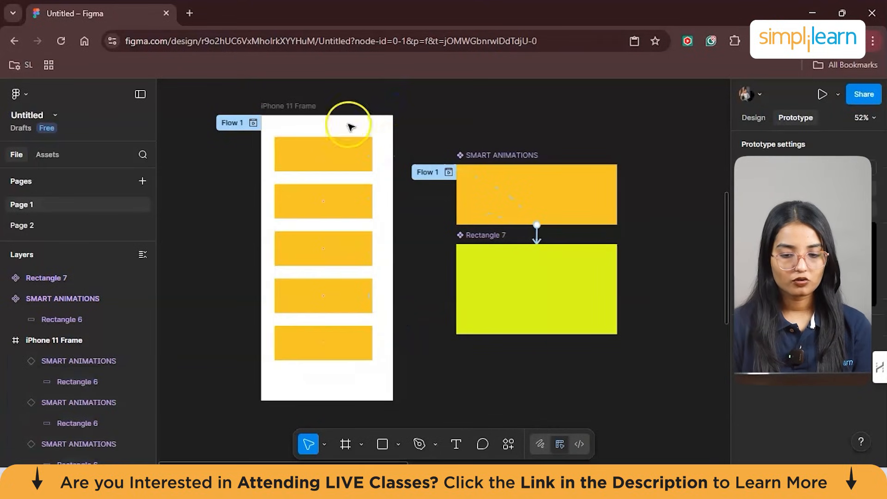
left_click_drag(407, 403, 258, 200)
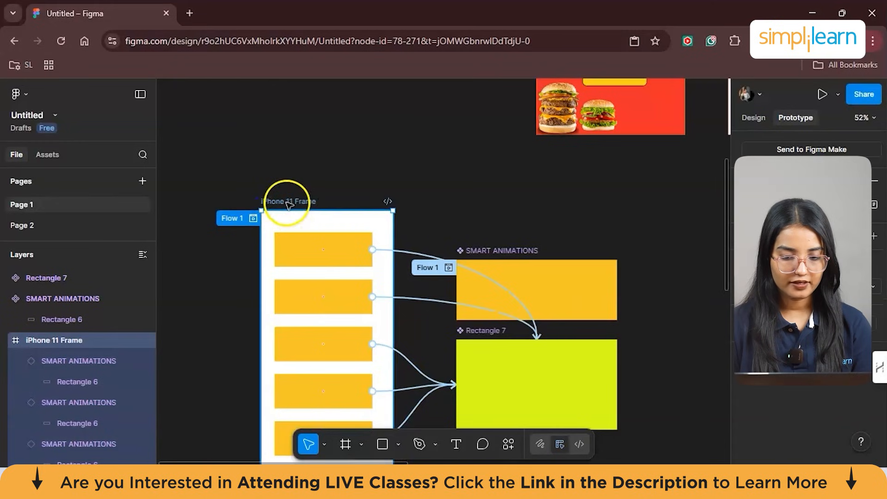
right_click(367, 315)
scroll(367, 314, "down", 2)
scroll(367, 314, "down", 2)
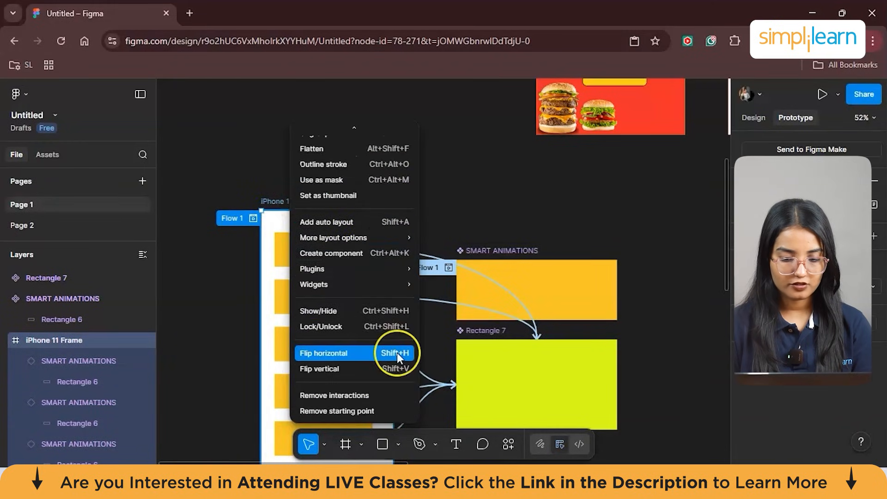
left_click(376, 220)
- Present the iPhone 11 Frame prototype in its own tab and test the tap interaction on the uppermost orange rectangle
scroll(430, 184, "down", 2)
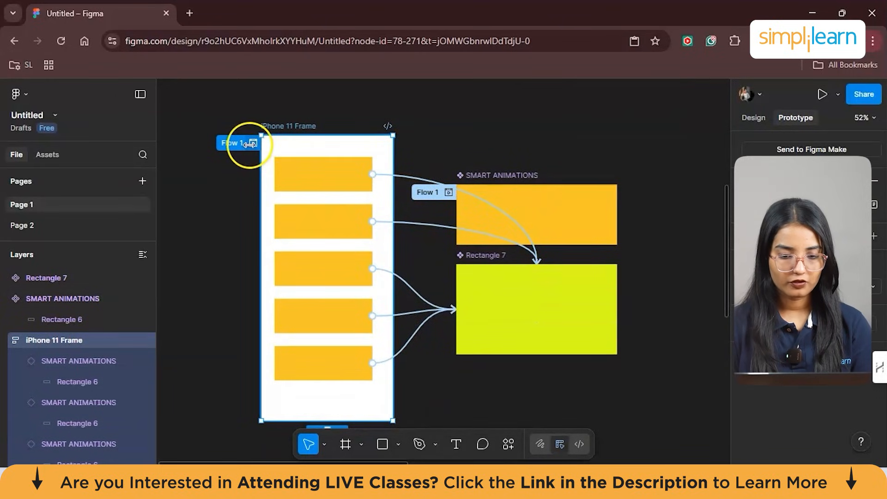
left_click(821, 97)
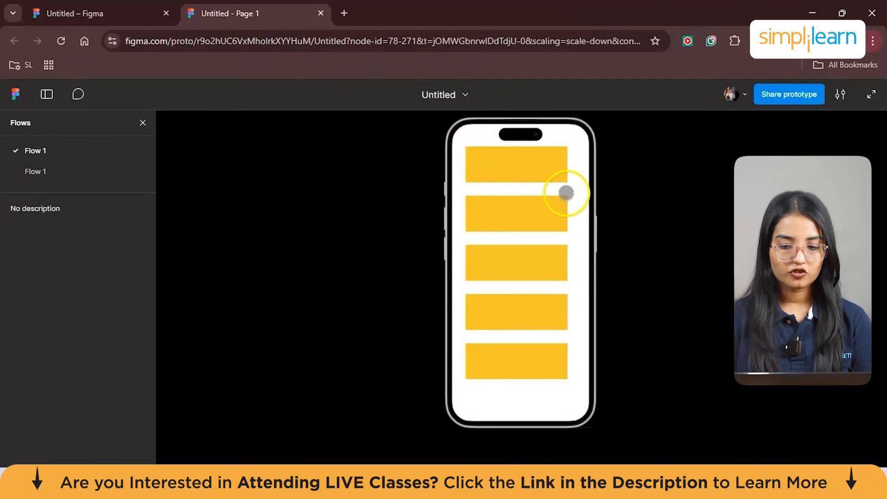
left_click(511, 176)
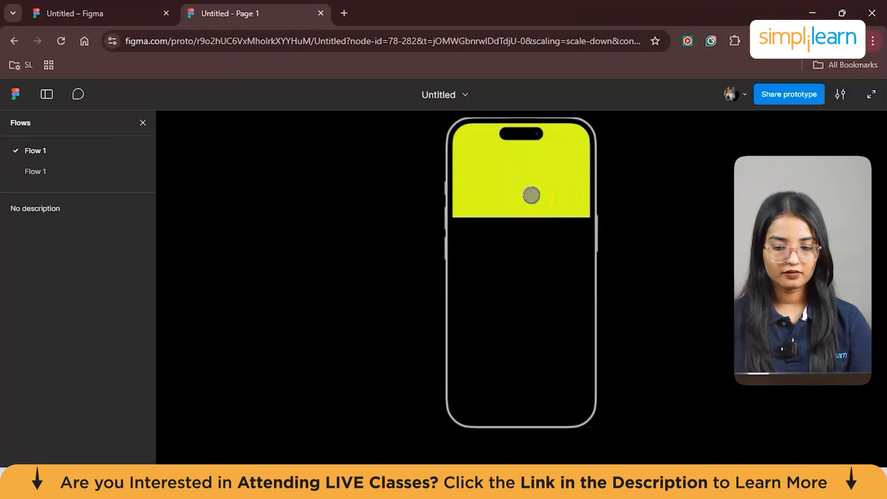
left_click(520, 216)
left_click(521, 216)
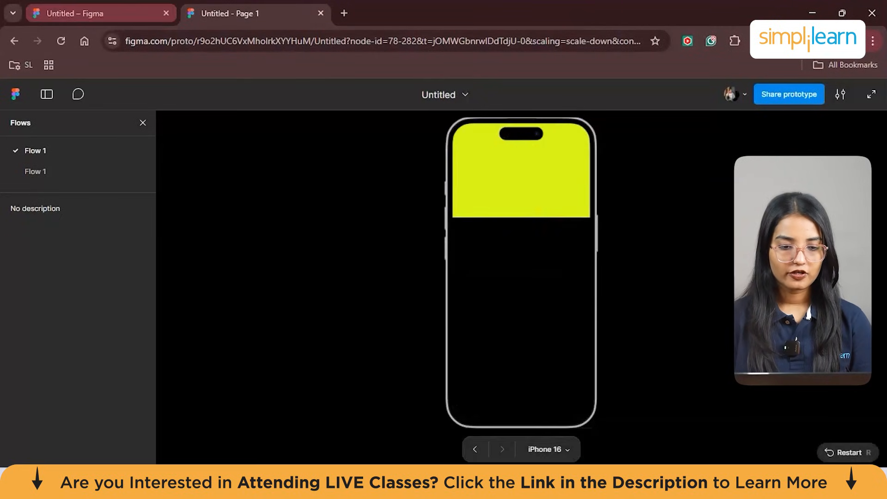
- Return to the design file, preview the iPhone 11 Frame flow inline, and tap its uppermost orange rectangle
left_click(102, 14)
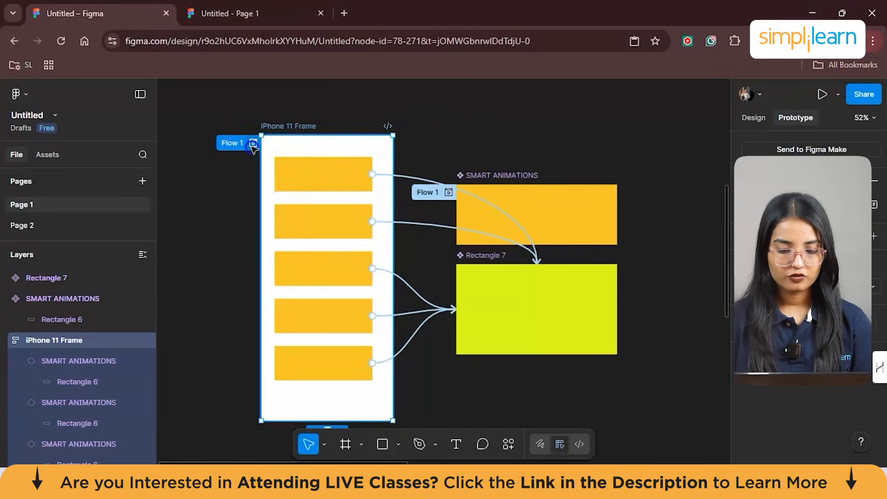
left_click(253, 143)
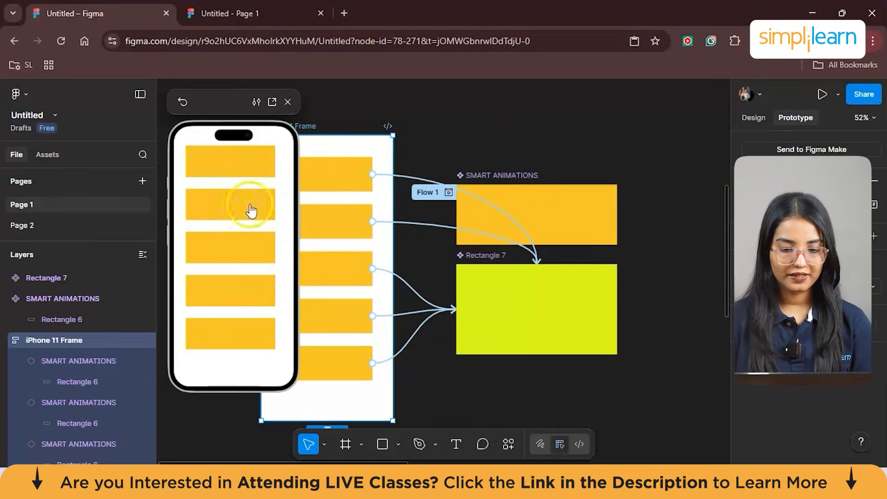
left_click(257, 170)
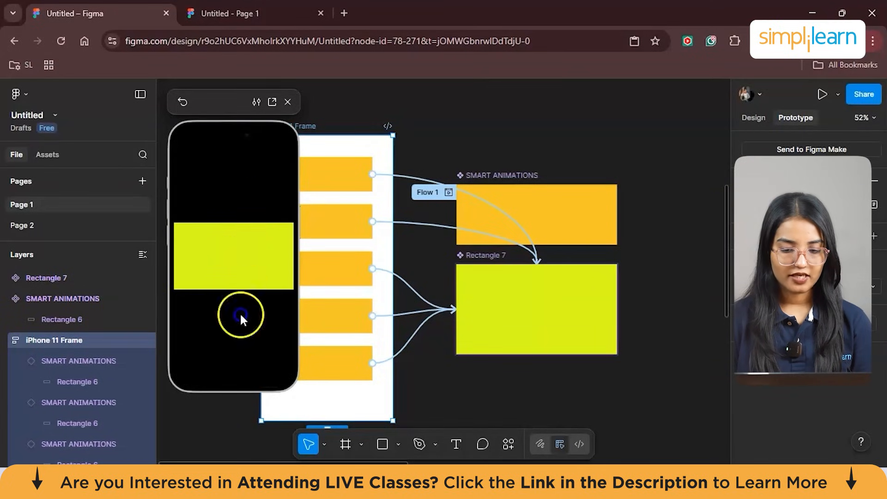
- Close the inline prototype preview, clear the canvas selection, and open the page's local variables to show Collection 1
left_click(288, 102)
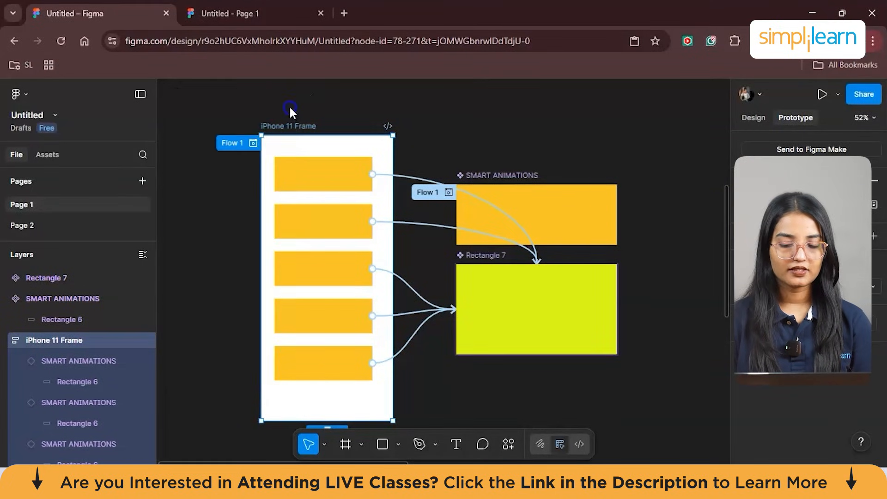
left_click(465, 142)
left_click(558, 222)
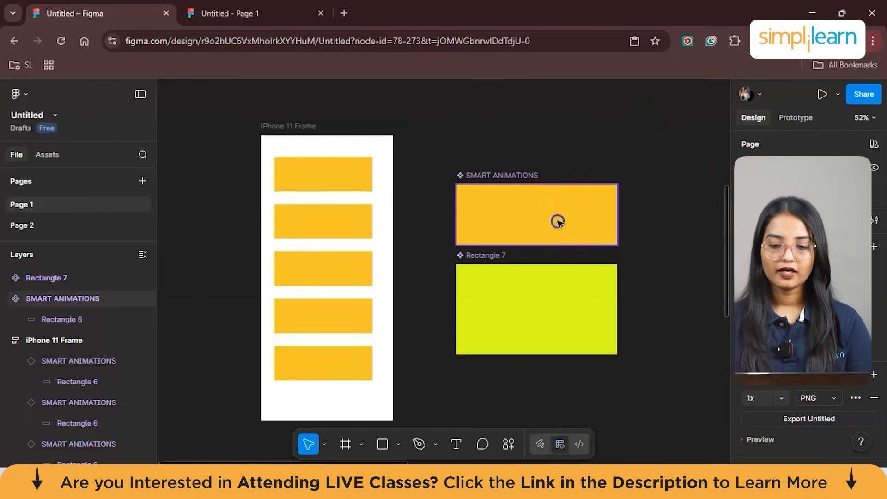
left_click(528, 119)
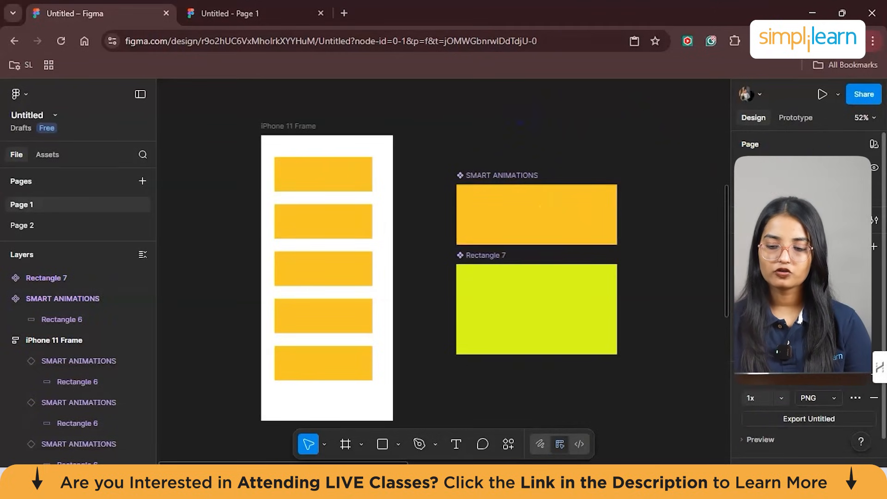
left_click(877, 221)
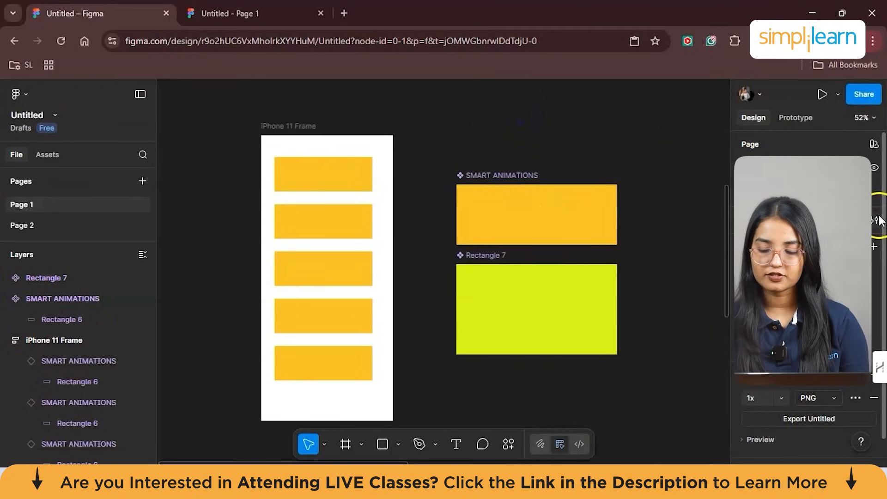
left_click(877, 221)
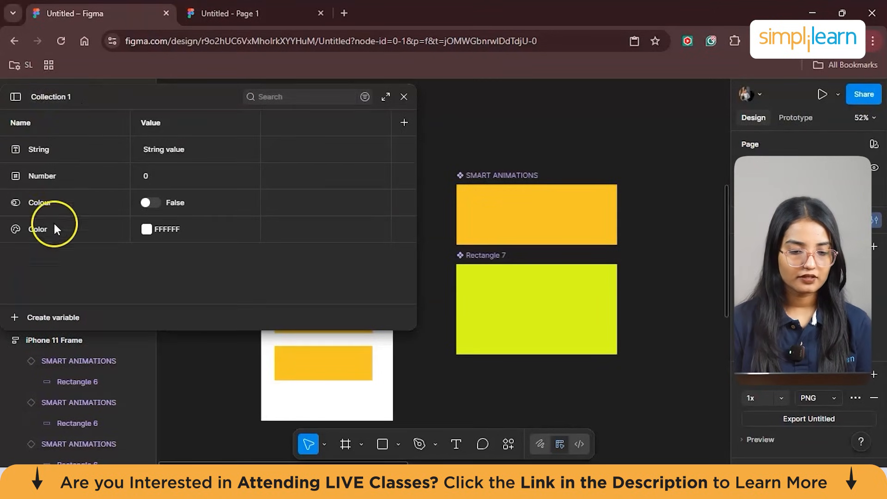
- Try to add another mode to Collection 1, review the Starter and Professional plan comparison, and dismiss it
left_click(405, 122)
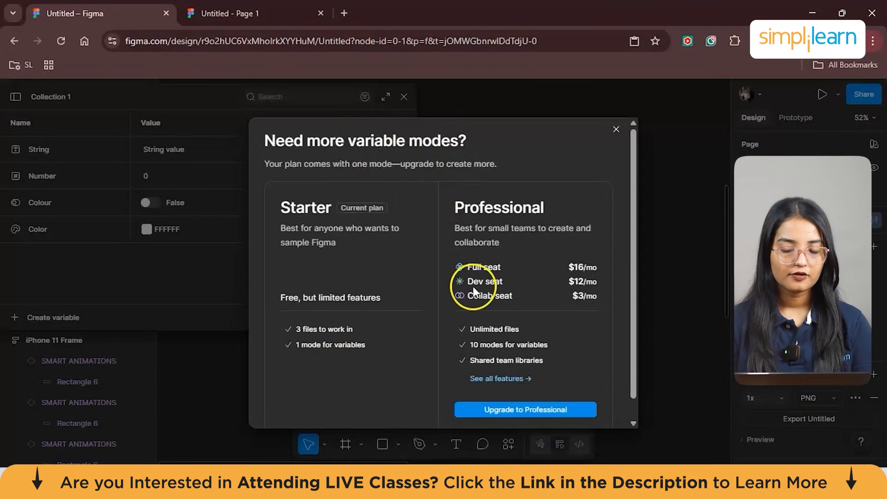
scroll(471, 284, "down", 1)
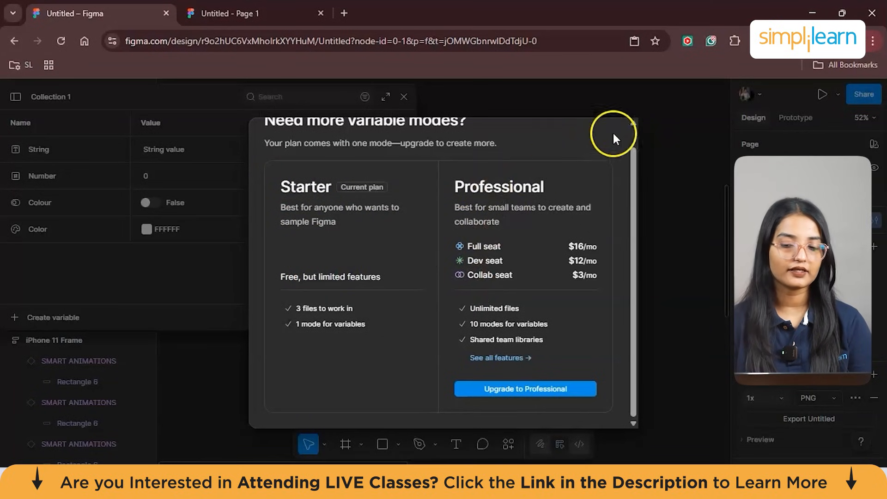
left_click_drag(634, 174, 635, 135)
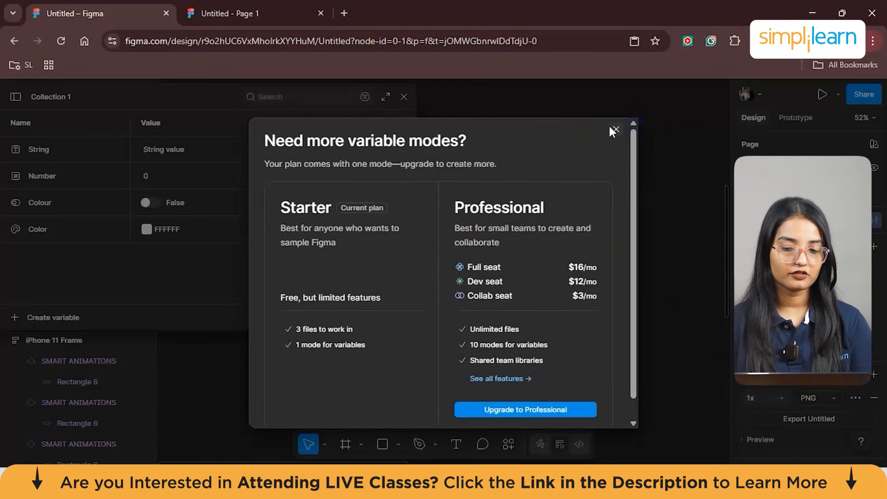
left_click(615, 129)
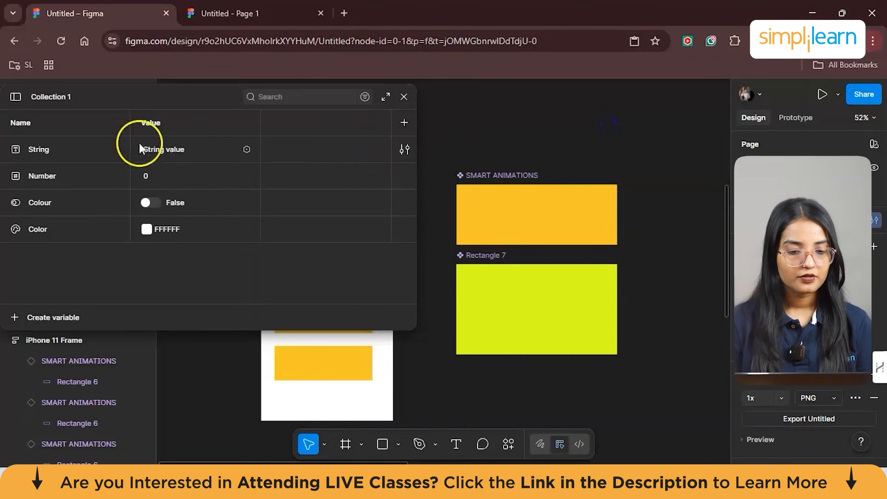
- Select the String variable in Collection 1 and open its edit settings
left_click(46, 149)
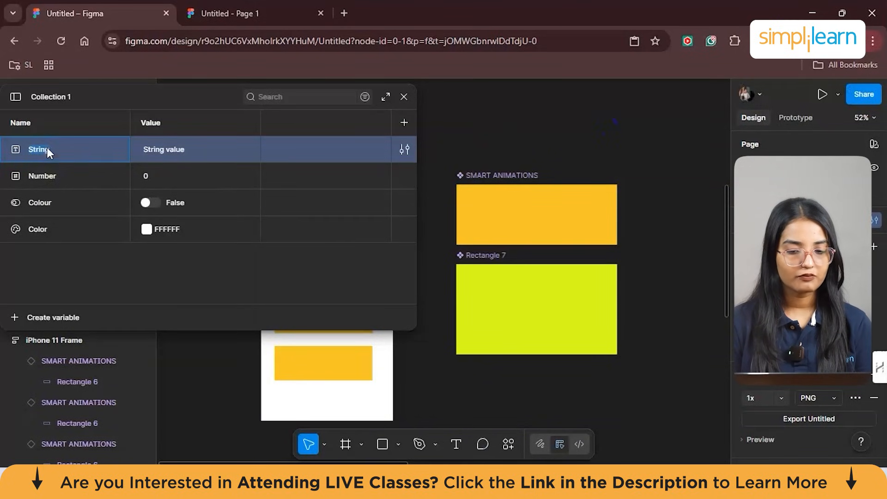
left_click(403, 149)
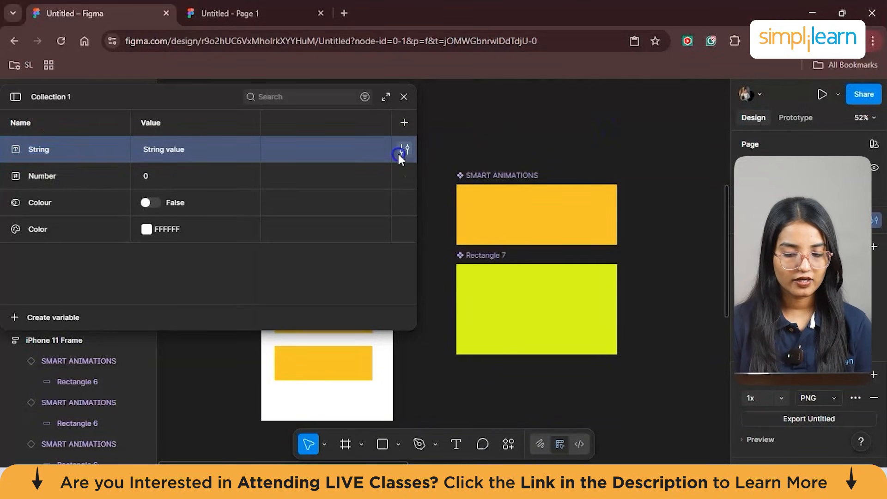
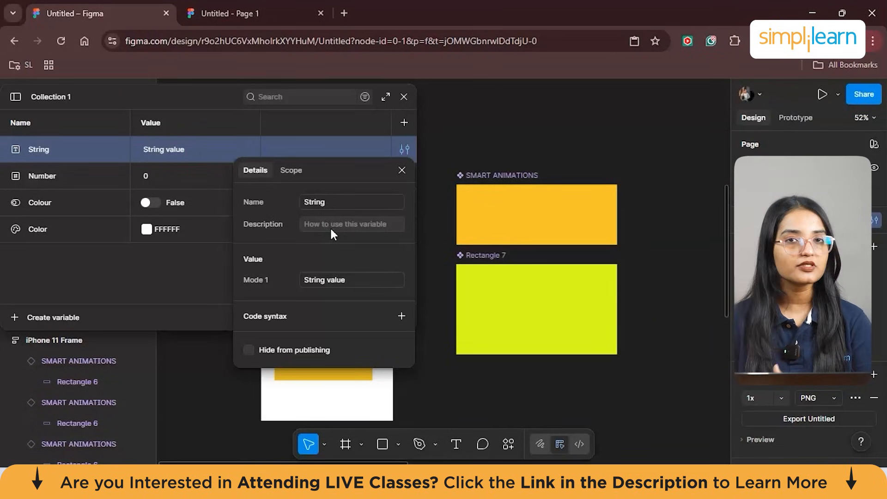
- Close the String variable's settings and open the edit settings of the Number variable
left_click(408, 169)
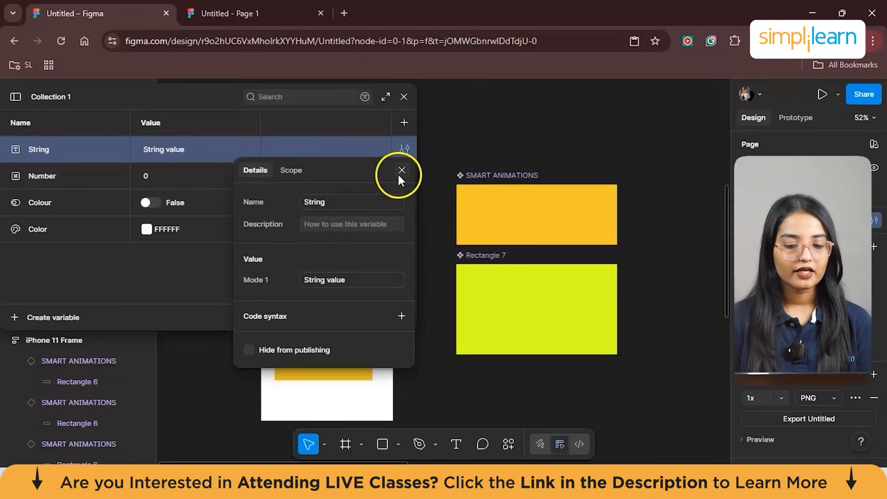
left_click(59, 174)
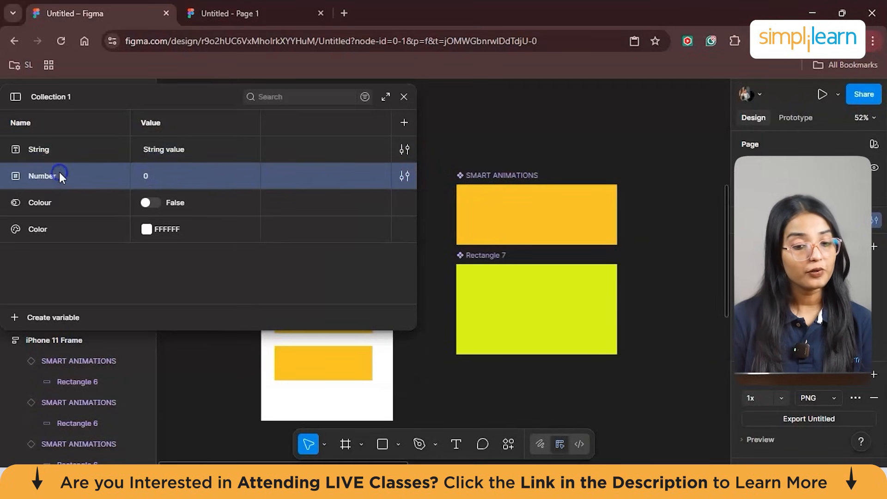
double_click(59, 175)
left_click(409, 172)
left_click(363, 228)
left_click(348, 263)
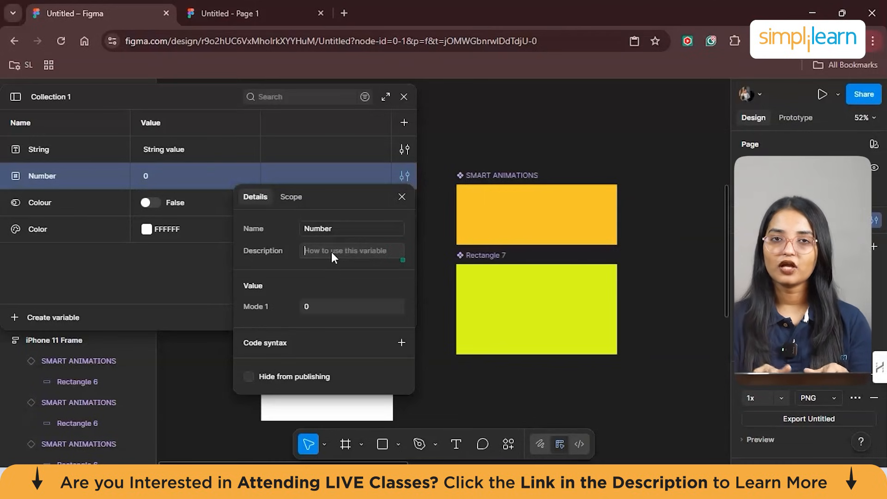
- Review the variable sources and libraries offered for the Number variable's Mode 1 value
left_click(321, 306)
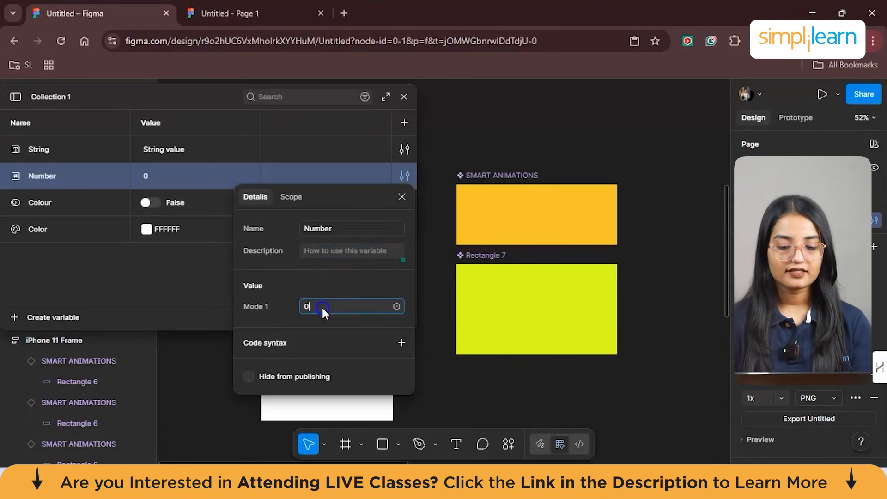
left_click(396, 307)
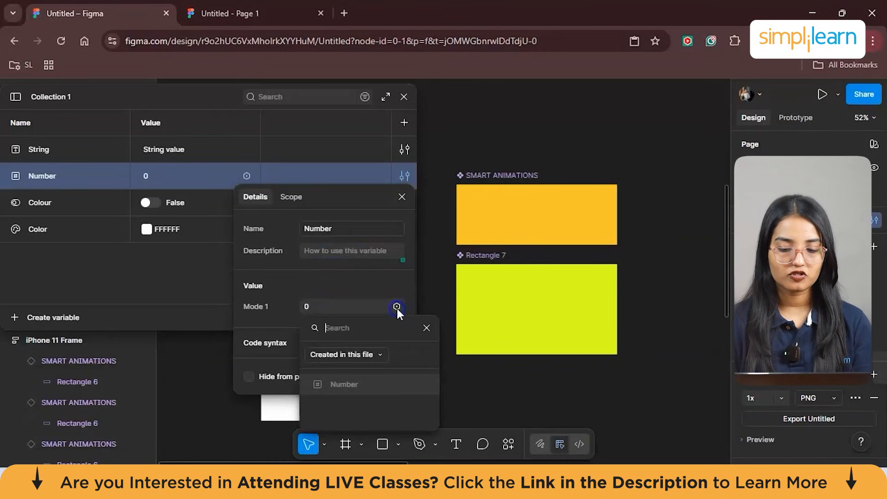
left_click(370, 354)
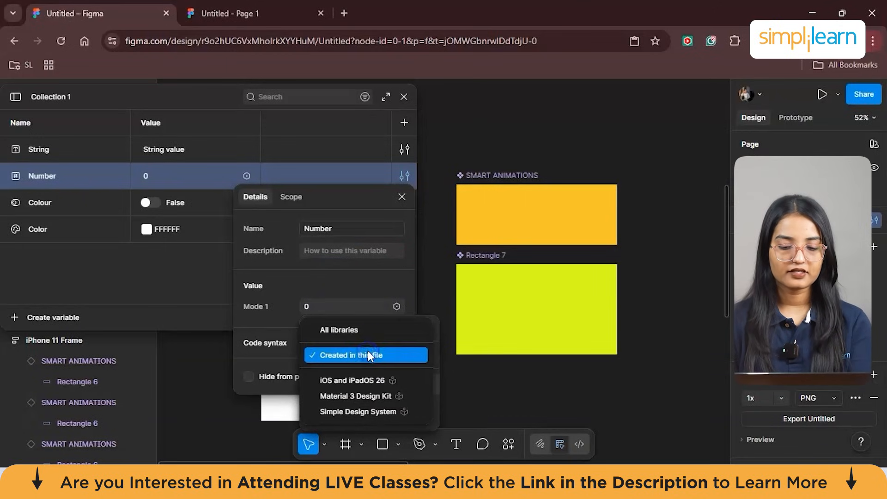
left_click(364, 302)
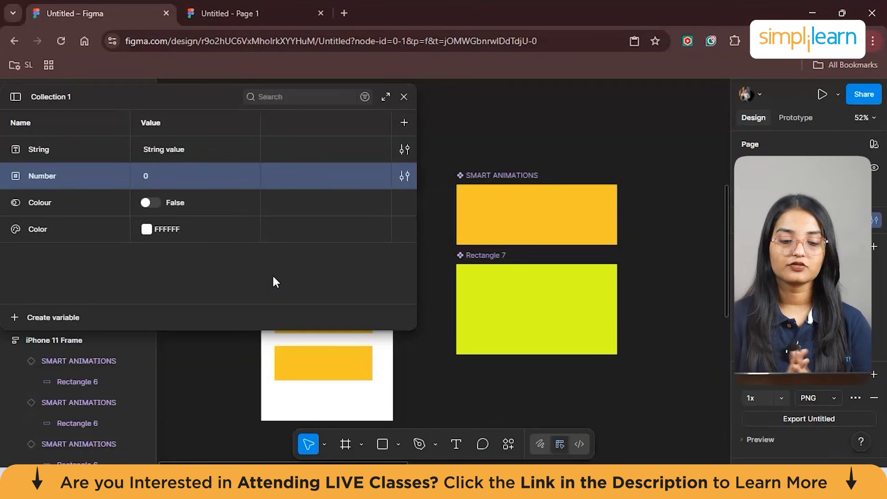
- Review the String variable's details and scope options, and close the local variables
left_click(44, 241)
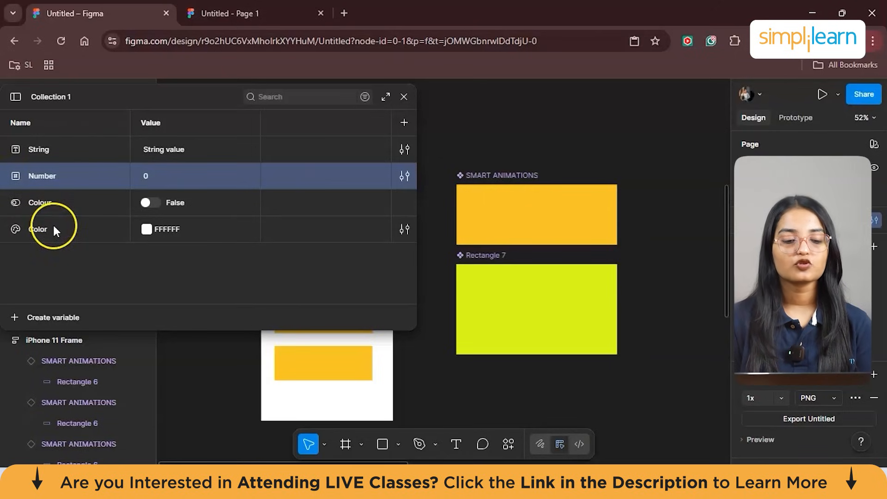
left_click(54, 226)
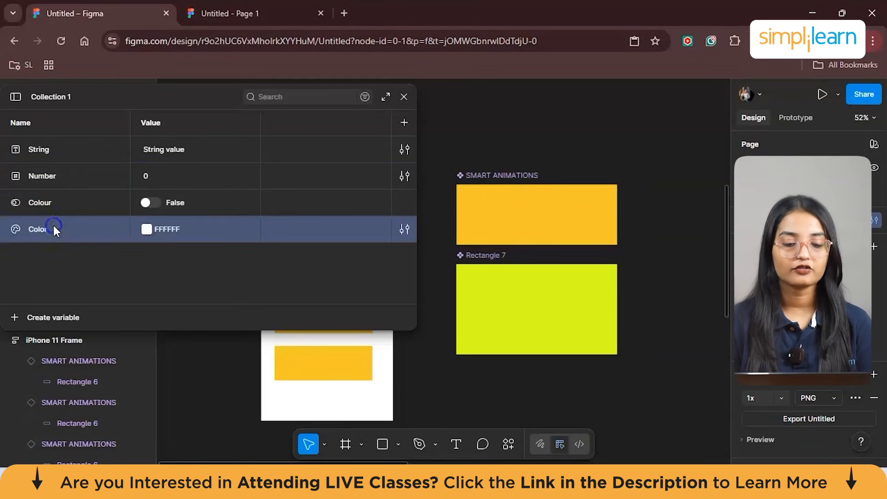
left_click(43, 153)
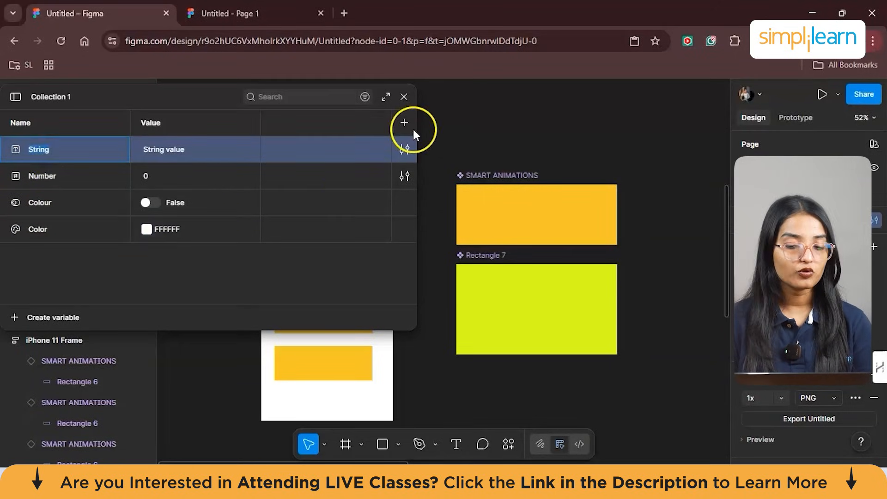
left_click(405, 149)
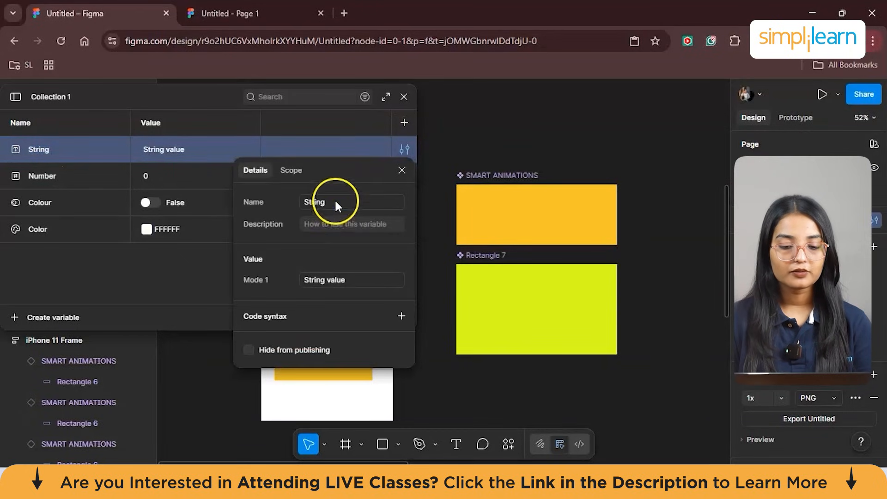
left_click(336, 202)
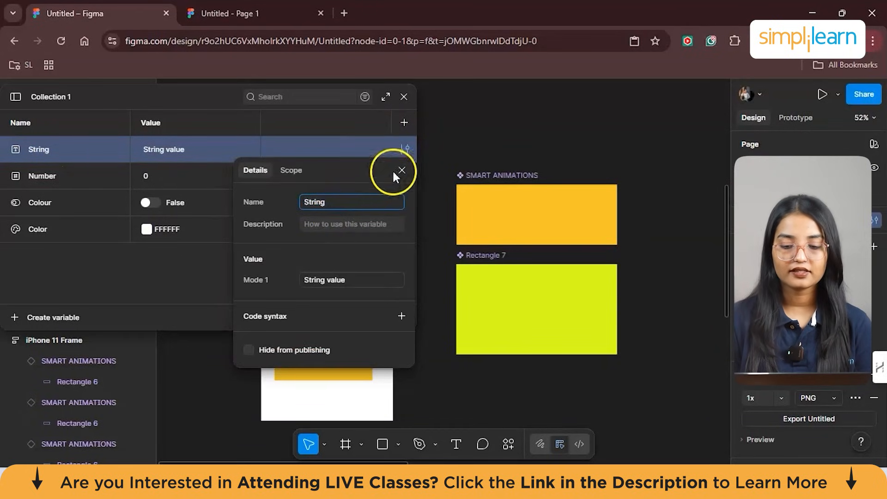
left_click(292, 171)
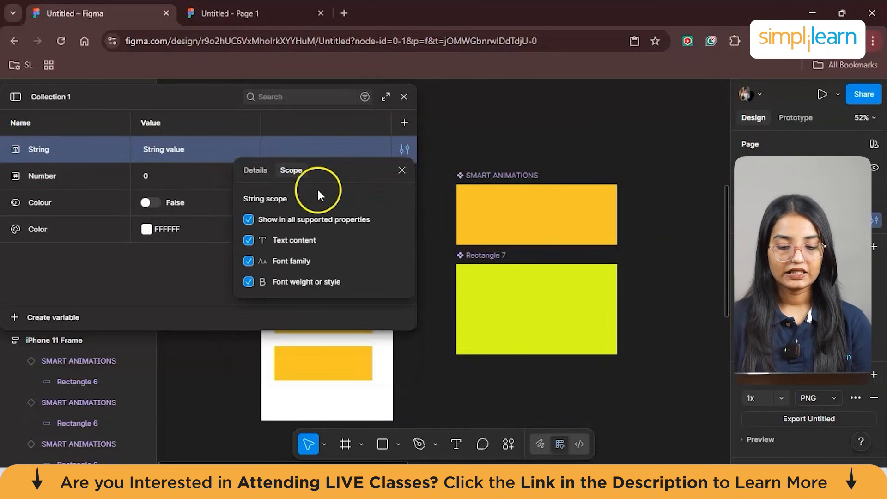
left_click(401, 171)
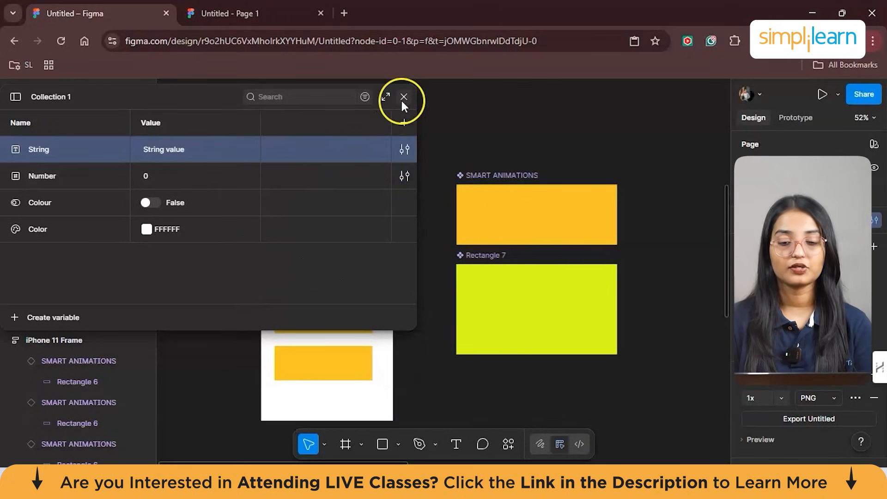
left_click(403, 98)
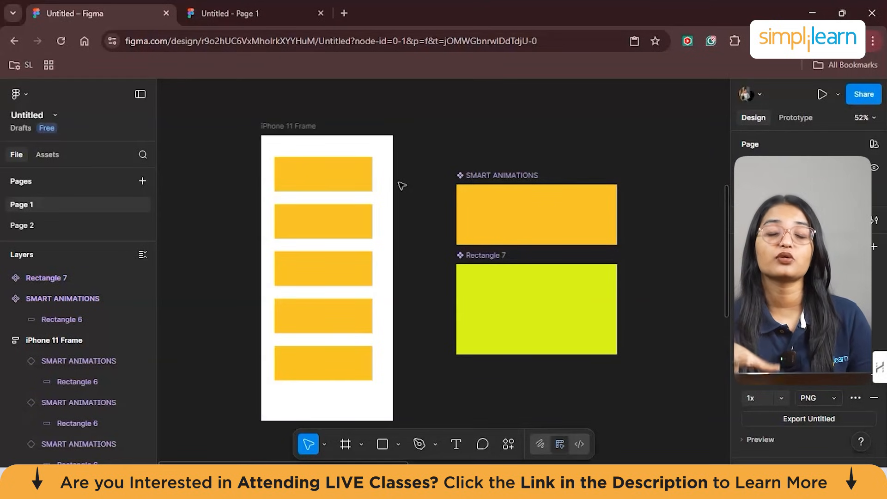
- Add a red iPhone 11 Frame, 393 × 852, with a white letter A on an empty part of Page 1
left_click(446, 143)
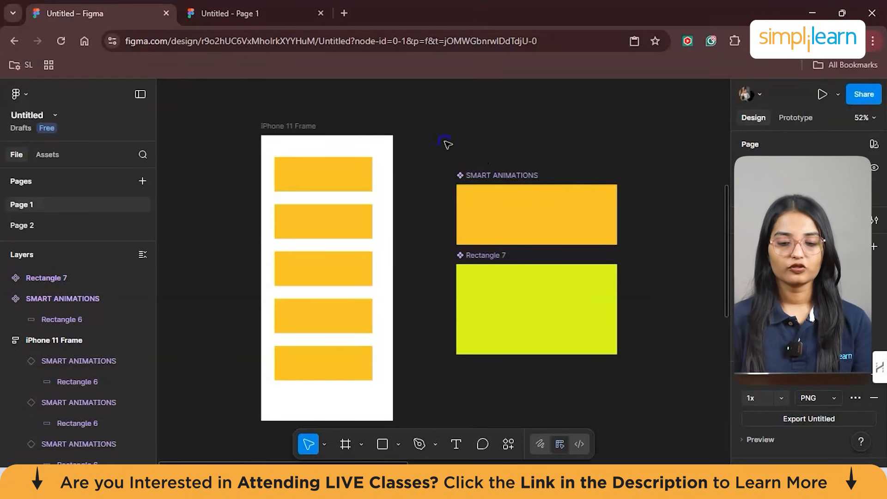
left_click(362, 444)
left_click(403, 386)
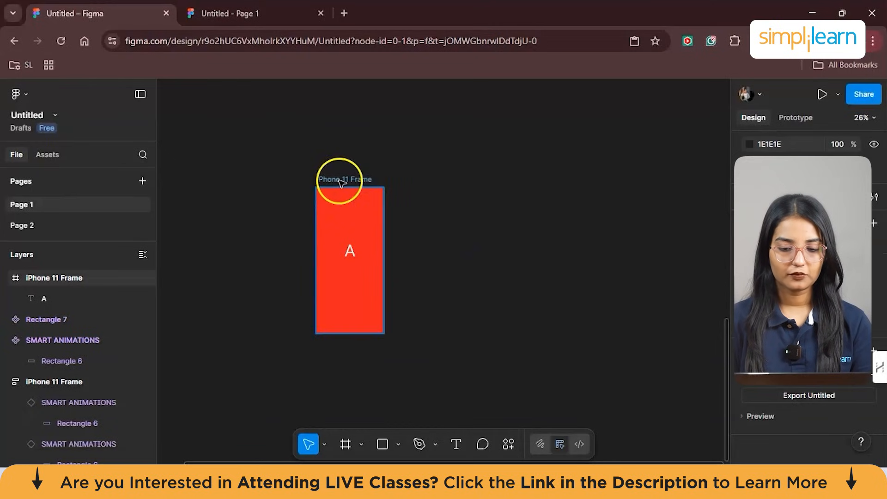
- Duplicate the red frame twice beside the original, making one copy blue with the letter B and the other magenta with the letter C
left_click_drag(350, 193, 421, 182)
left_click(422, 240)
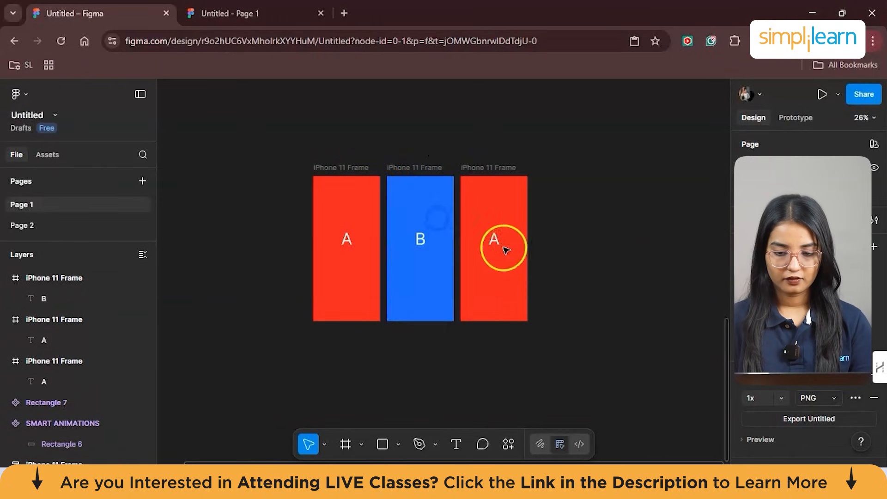
left_click(494, 241)
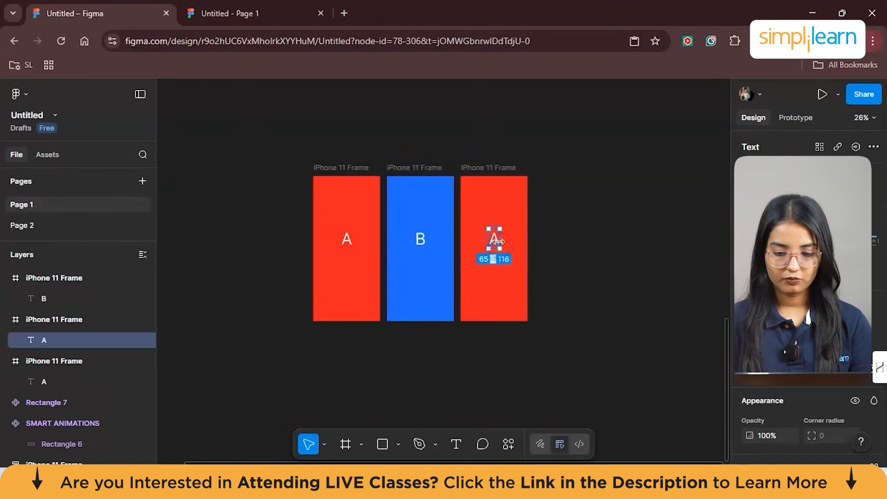
double_click(493, 239)
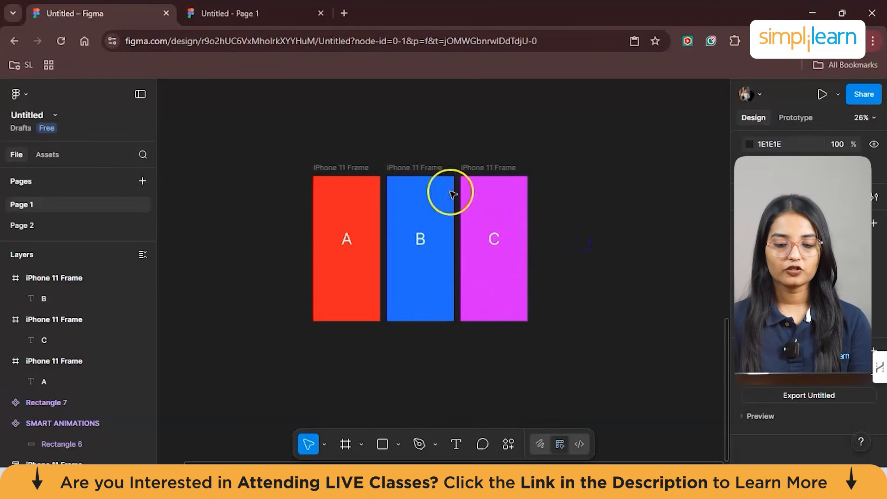
- Move frame A to the left, away from the other two frames, and enclose frames B and C in a section
left_click_drag(341, 206, 337, 169)
left_click(336, 167)
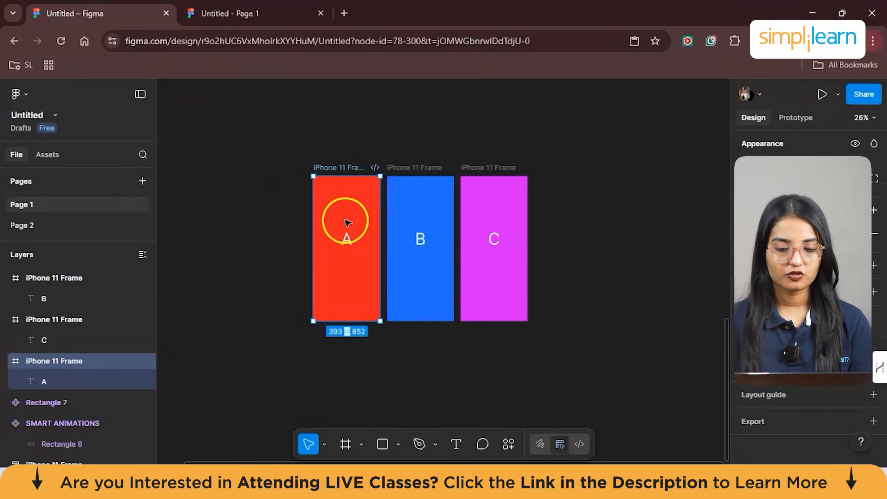
left_click_drag(342, 214, 269, 213)
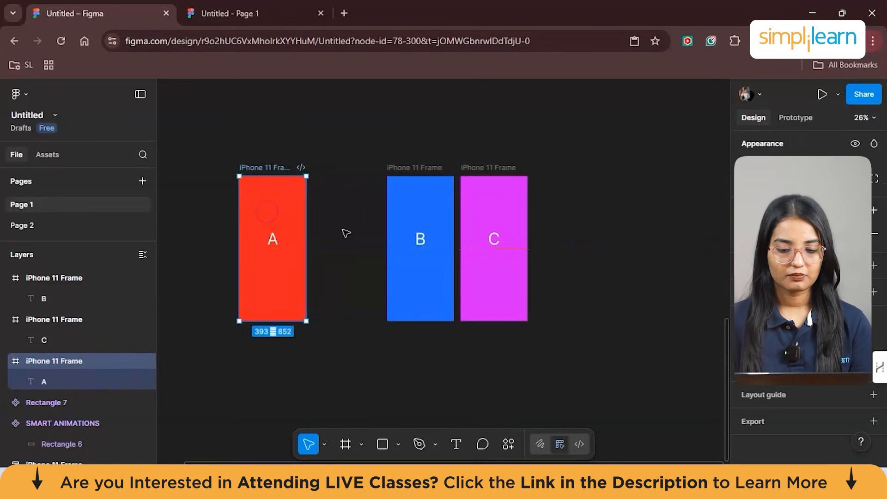
left_click(403, 191)
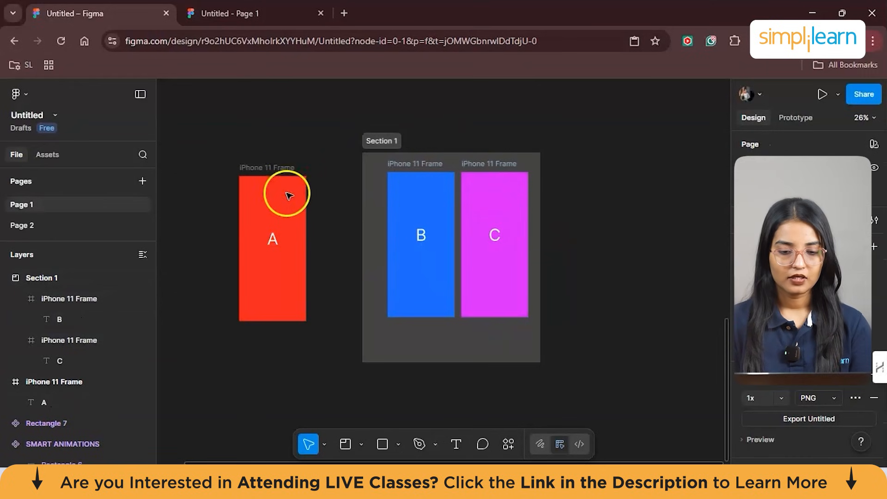
- Connect frame A to frame C in the section with an On tap, Navigate to prototype interaction
left_click(285, 194)
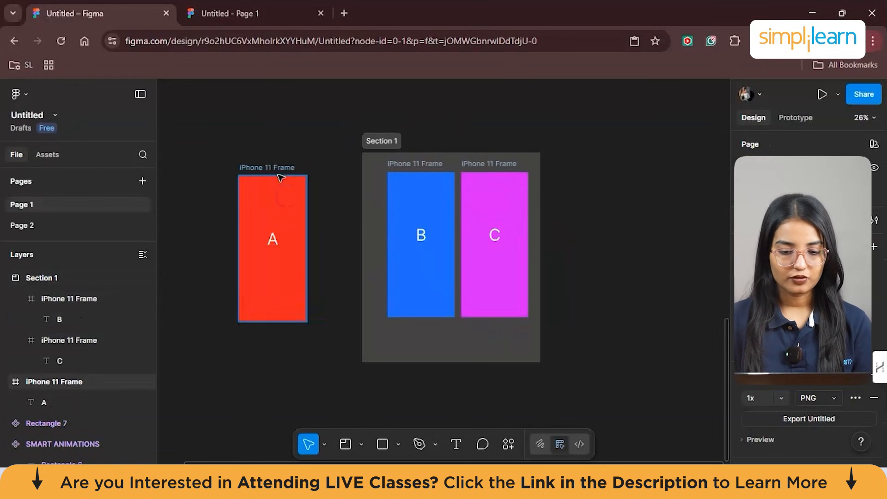
left_click(266, 193)
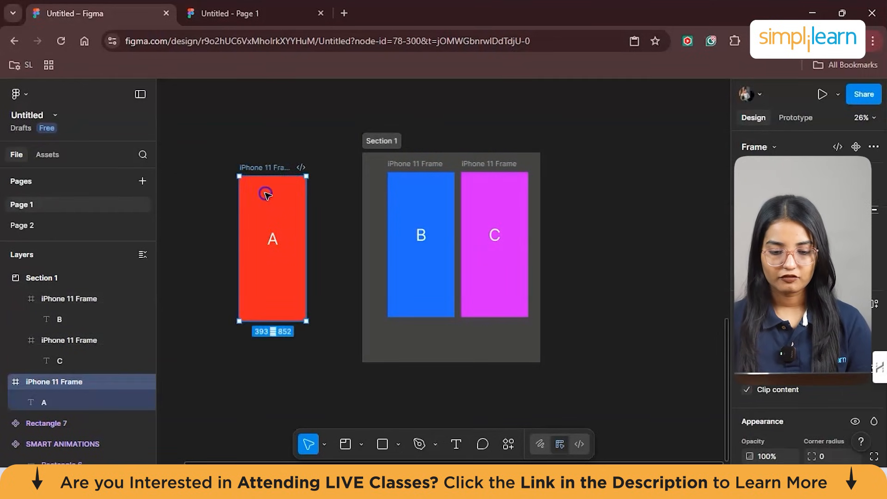
right_click(267, 191)
left_click(798, 115)
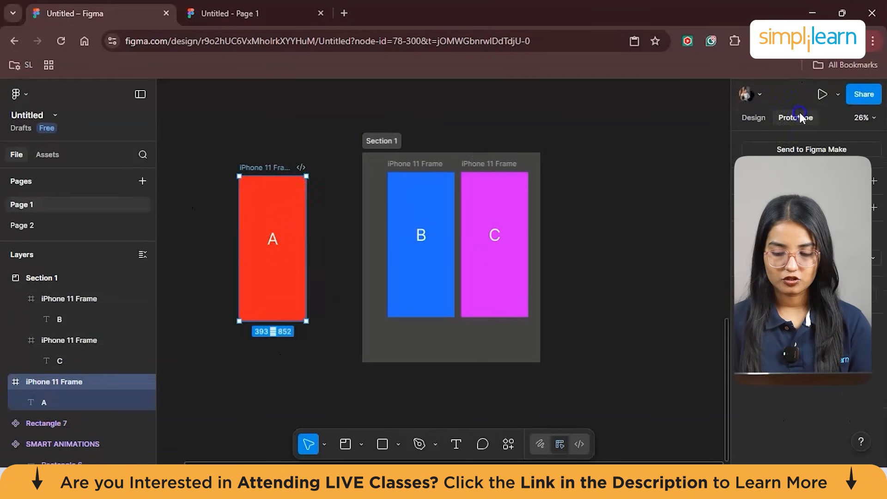
mouse_move(306, 252)
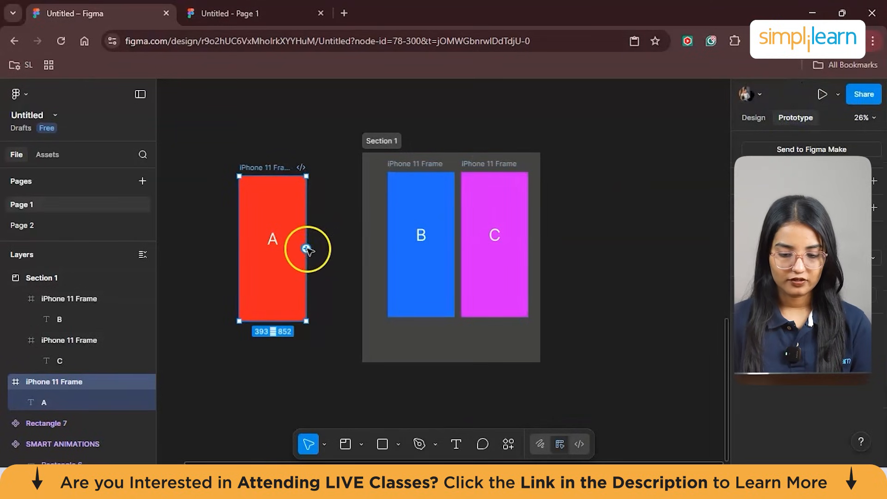
left_click_drag(307, 249, 511, 254)
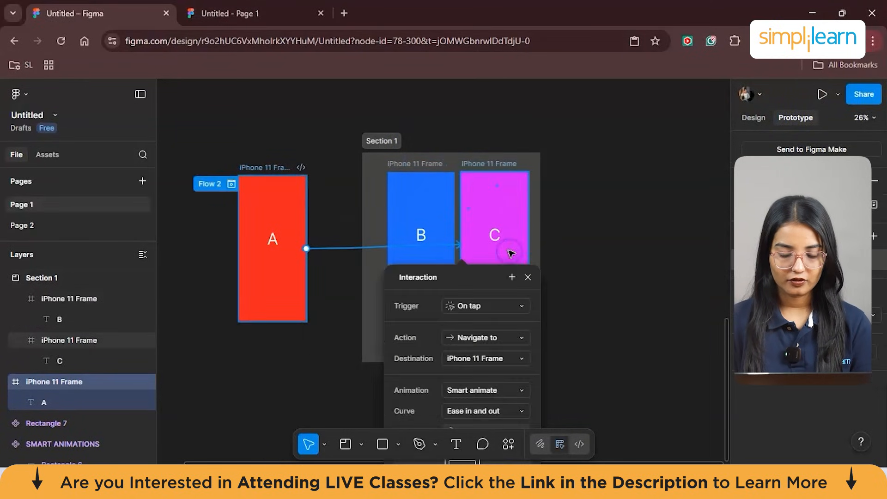
- Change the animation of the A-to-C interaction to Dissolve
scroll(487, 342, "down", 2)
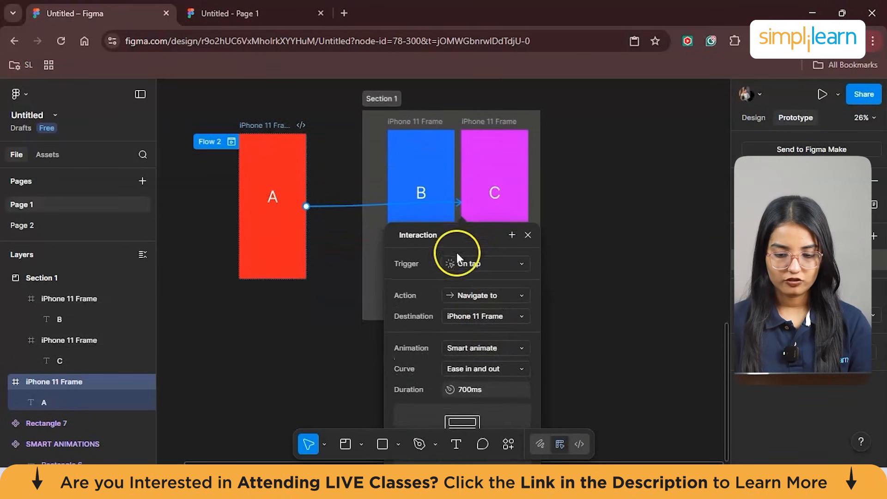
scroll(500, 332, "down", 1)
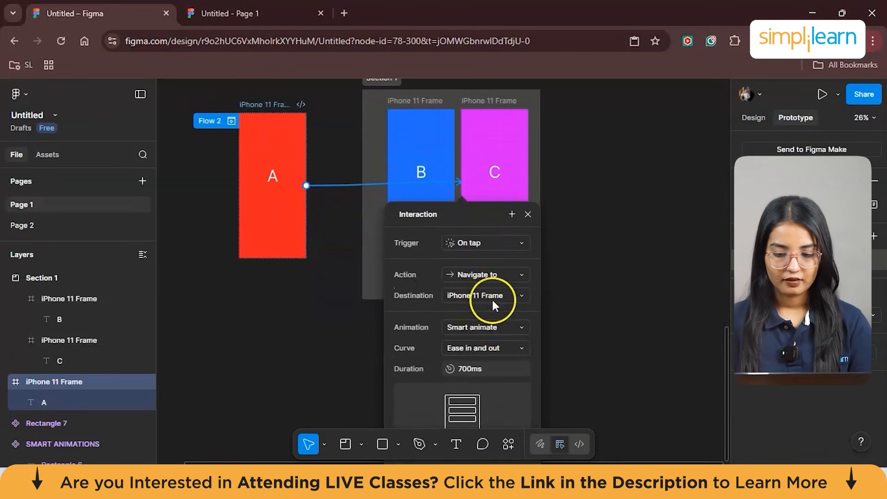
left_click(489, 328)
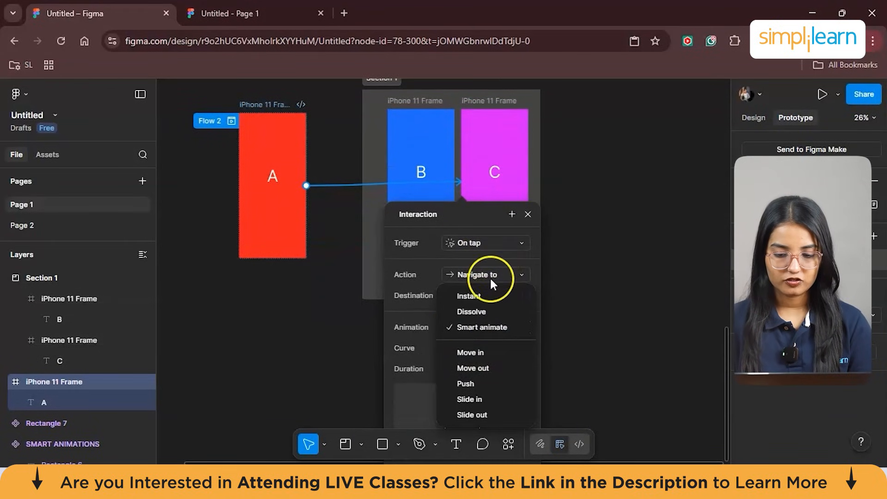
left_click(490, 310)
- Try the Ease in curve on the A-to-C interaction, and settle on Linear
scroll(490, 310, "down", 1)
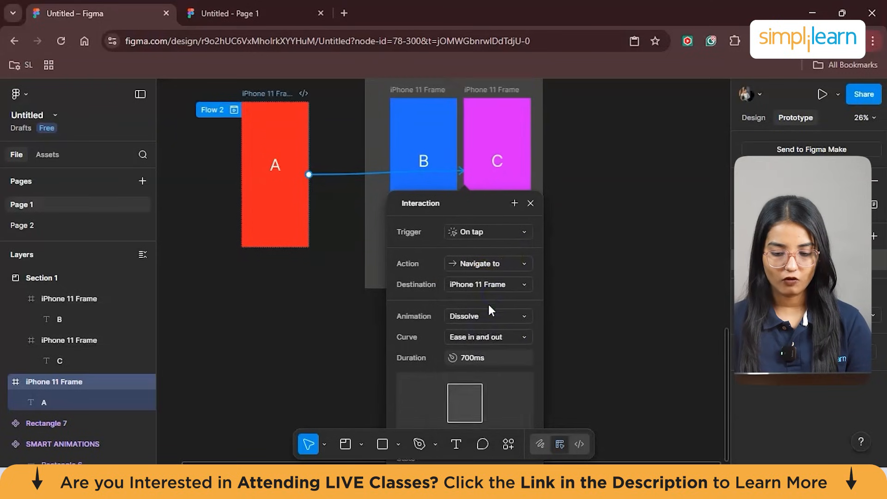
scroll(489, 304, "down", 2)
left_click(490, 308)
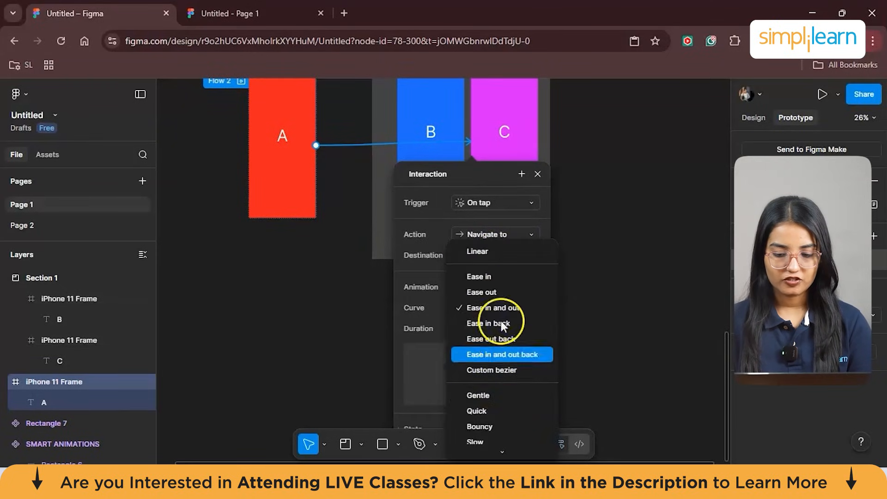
left_click(496, 277)
scroll(496, 277, "down", 1)
left_click(492, 293)
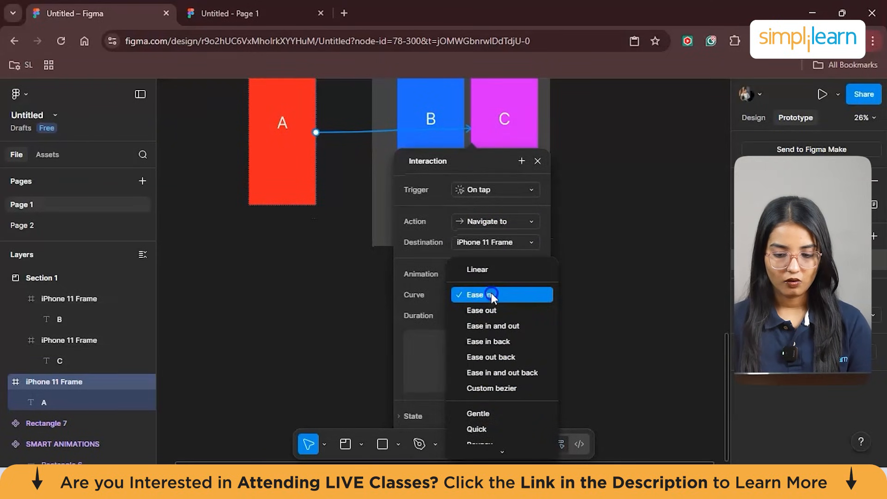
left_click(489, 269)
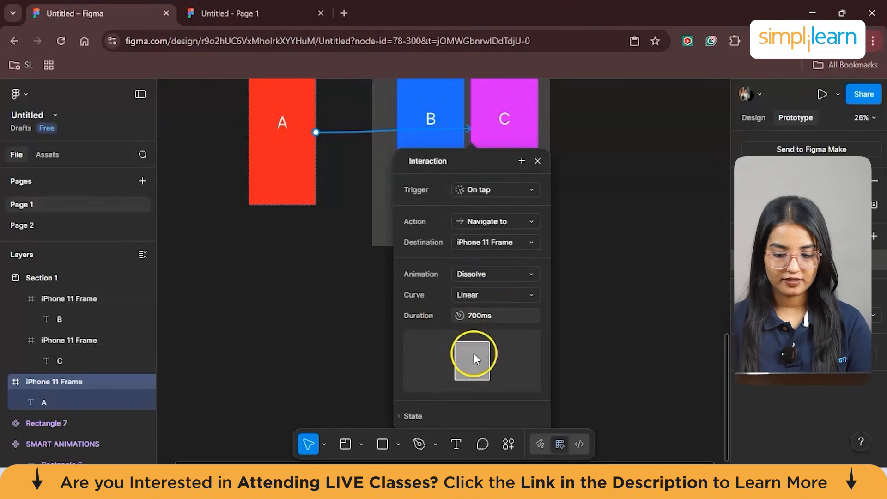
- Close the A-to-C interaction settings, preview Flow 2 by tapping through from frame A, and exit the preview
scroll(473, 353, "down", 2)
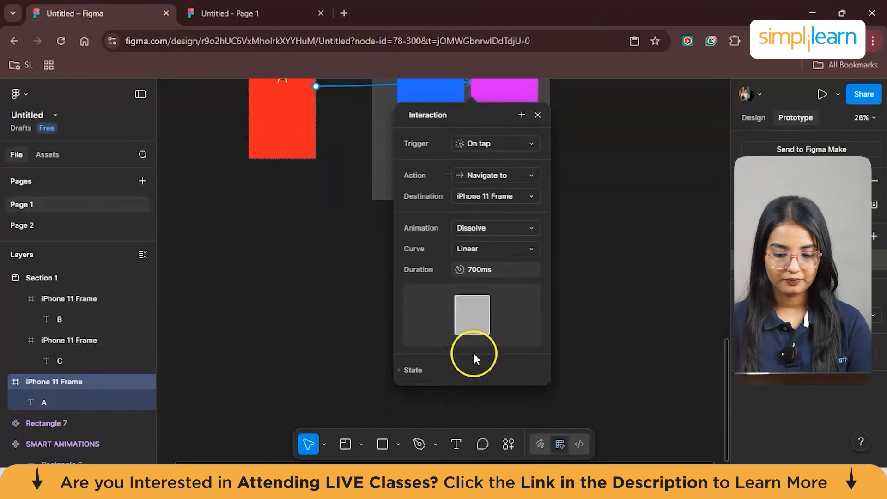
left_click(636, 272)
scroll(642, 274, "up", 5)
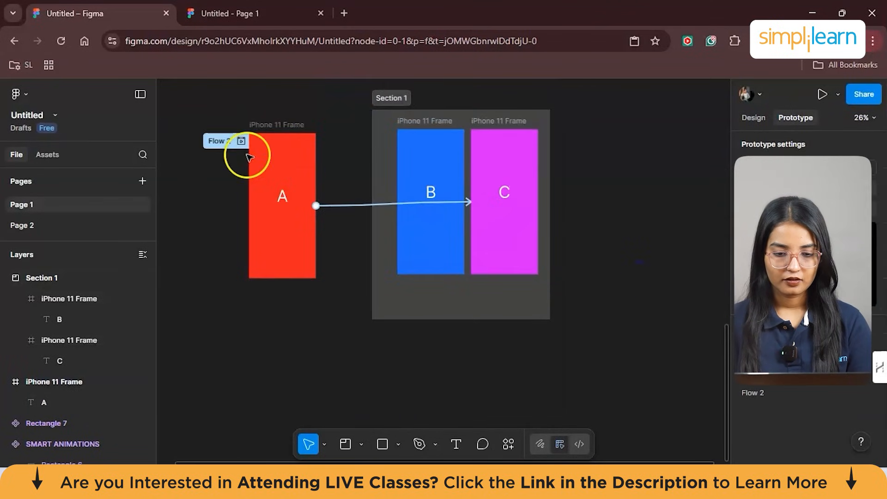
left_click(239, 142)
left_click(266, 267)
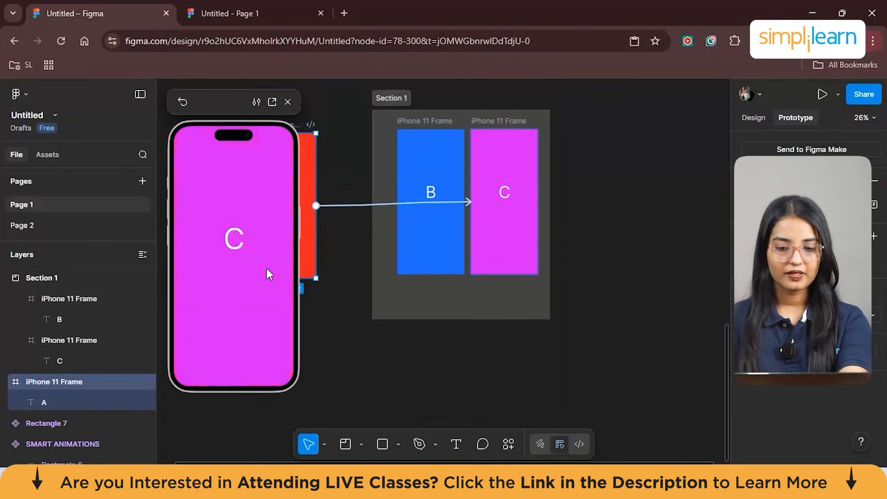
left_click(267, 269)
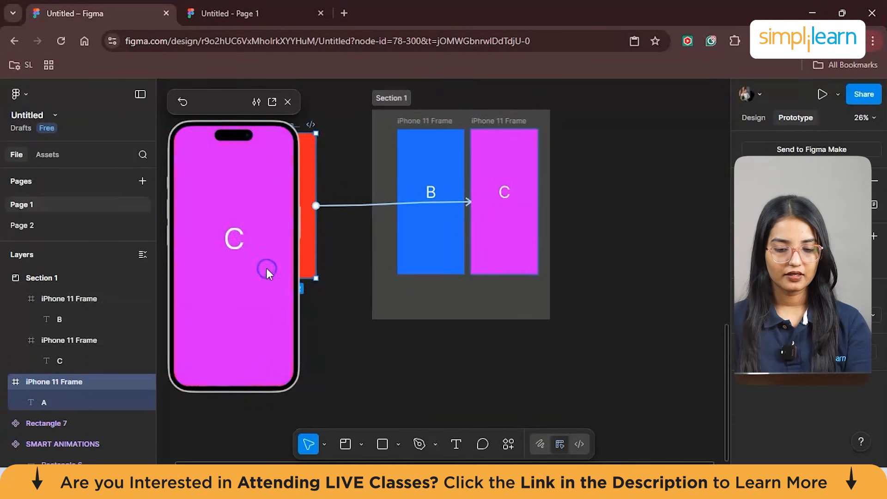
left_click(234, 227)
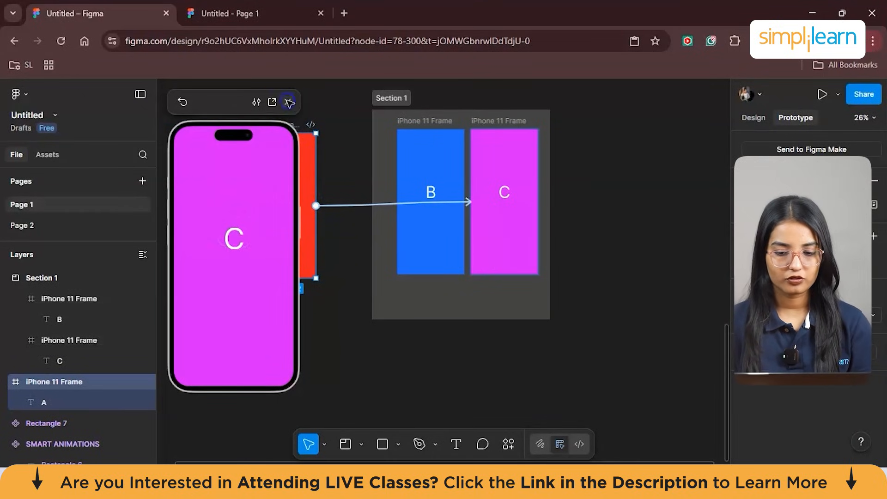
left_click(287, 101)
- Connect frame C to frame B with an On tap, Navigate to prototype interaction
left_click(493, 193)
left_click(503, 194)
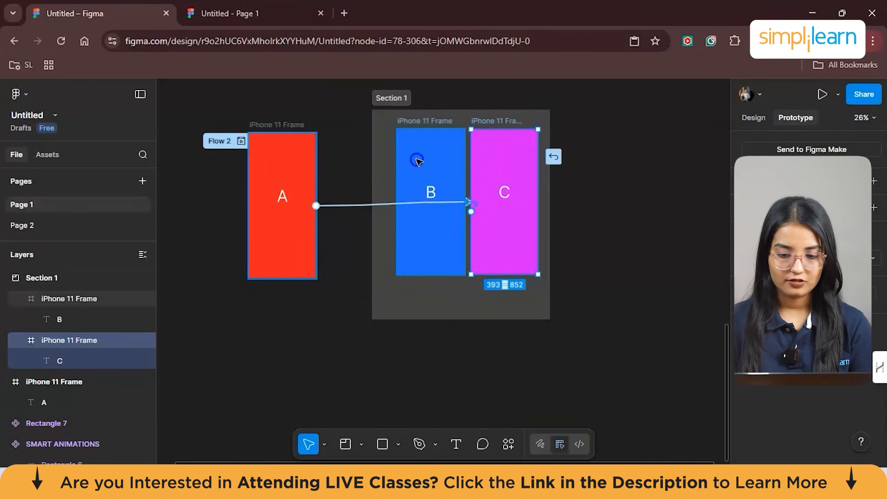
left_click_drag(408, 117, 415, 134)
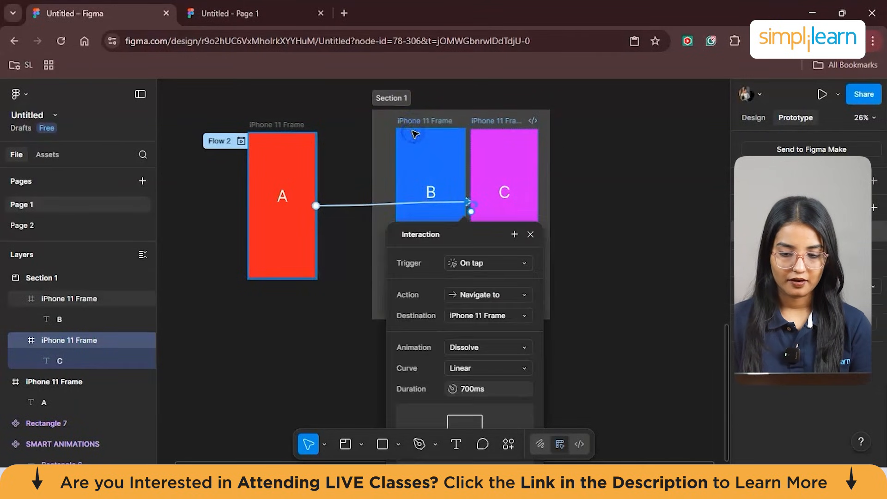
scroll(484, 327, "down", 2)
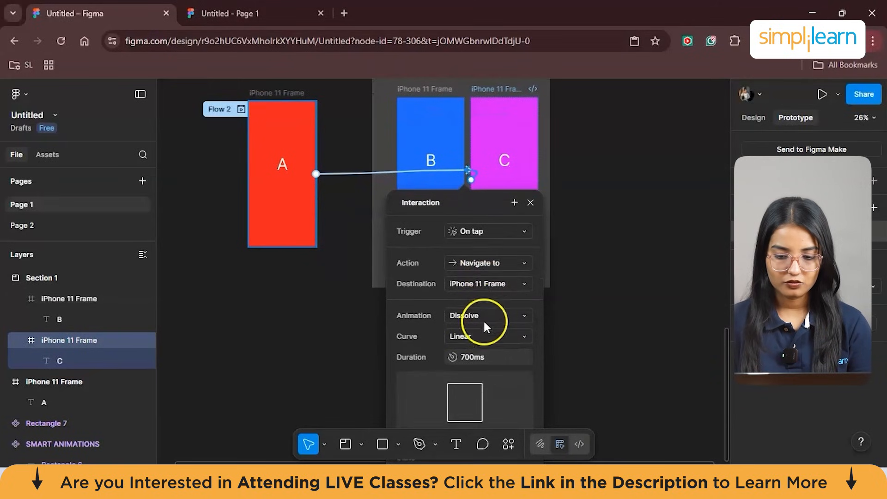
- Set the C-to-B interaction's animation to Smart animate with the Bouncy curve
left_click(480, 313)
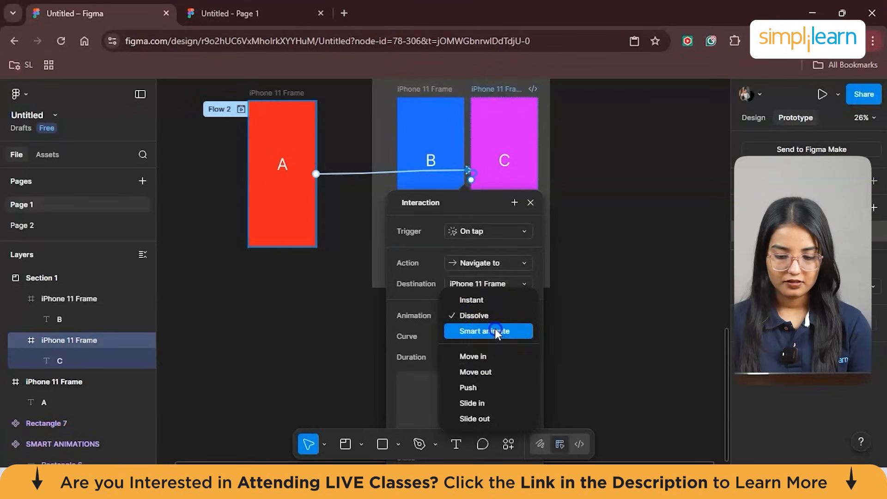
left_click(495, 328)
scroll(495, 326, "down", 1)
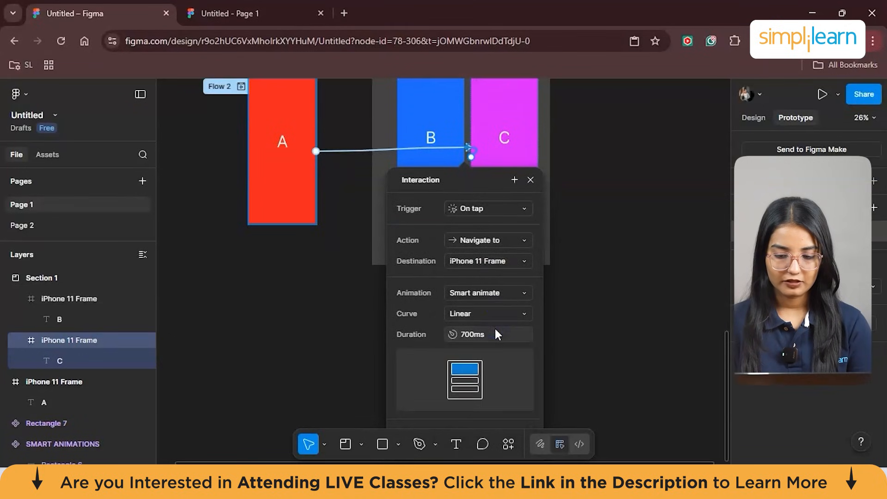
left_click(478, 314)
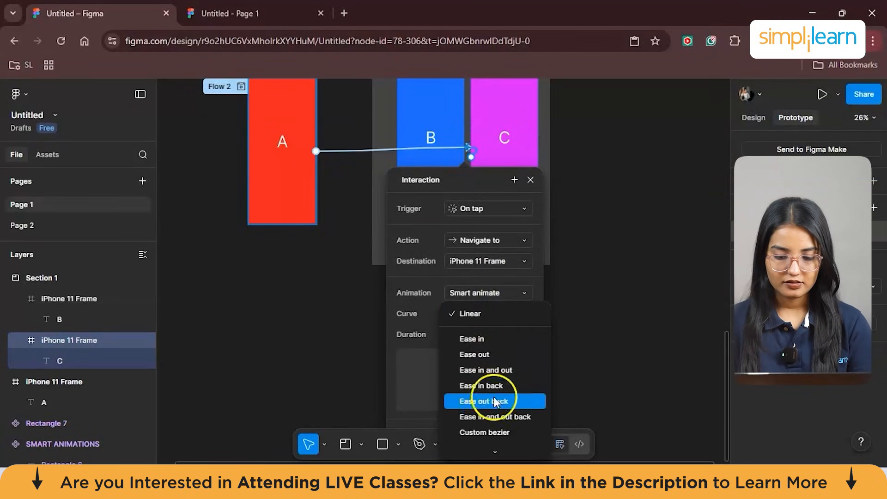
scroll(501, 426, "down", 2)
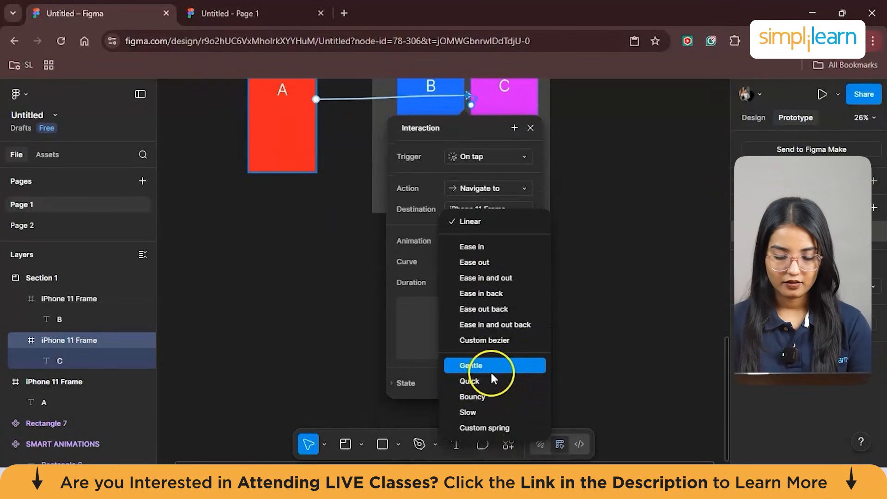
left_click(481, 396)
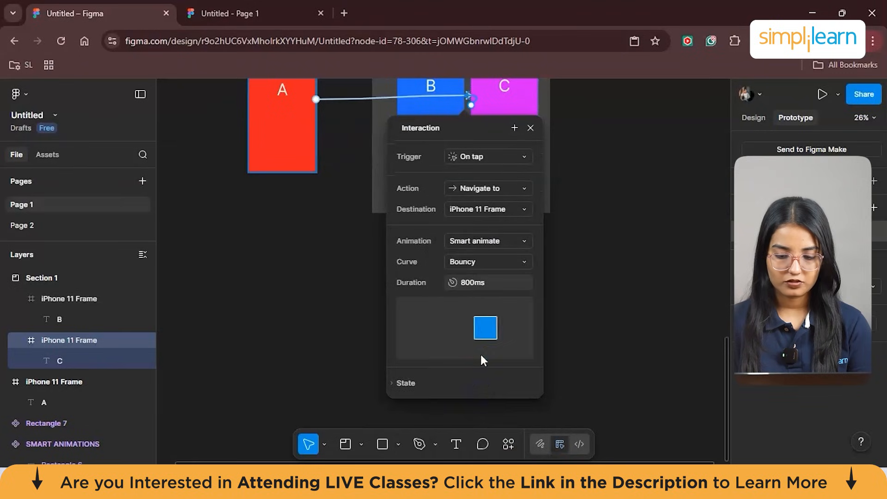
scroll(485, 290, "down", 1)
scroll(485, 284, "up", 1)
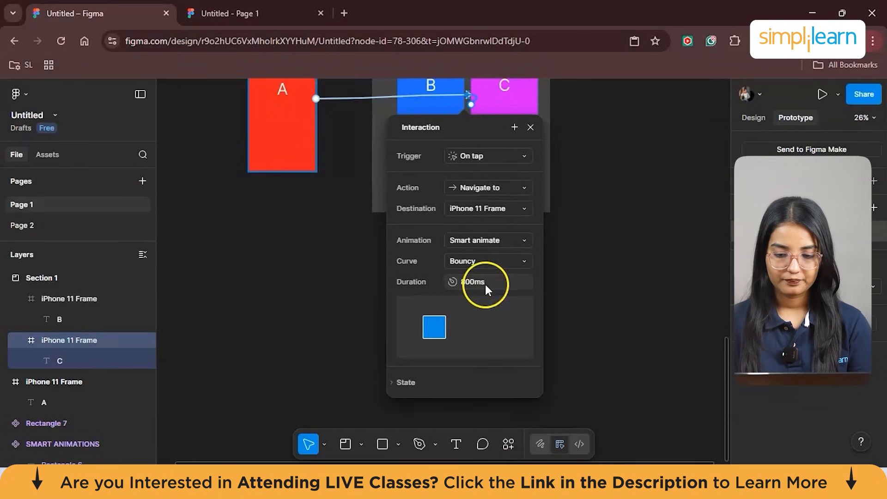
left_click(595, 289)
- Preview Flow 2 from frame A, tapping through C to B, and exit the preview
scroll(594, 286, "up", 5)
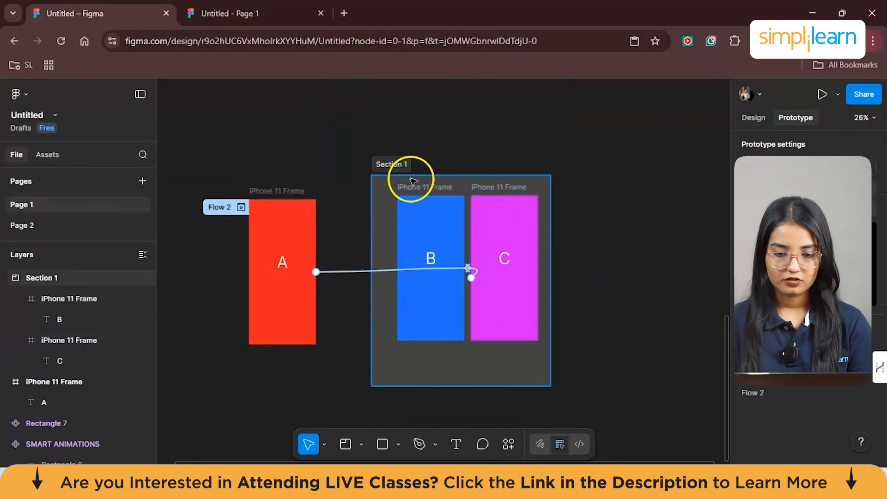
left_click(460, 237)
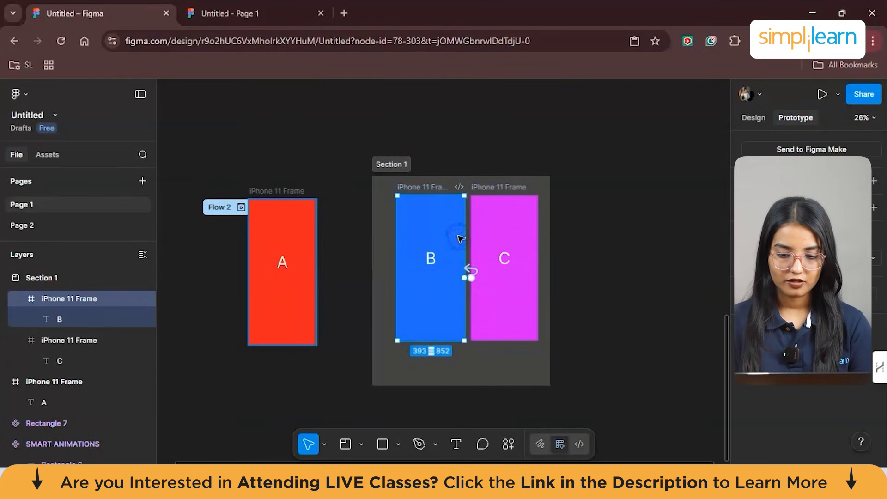
left_click(488, 249)
left_click(224, 208)
left_click(241, 207)
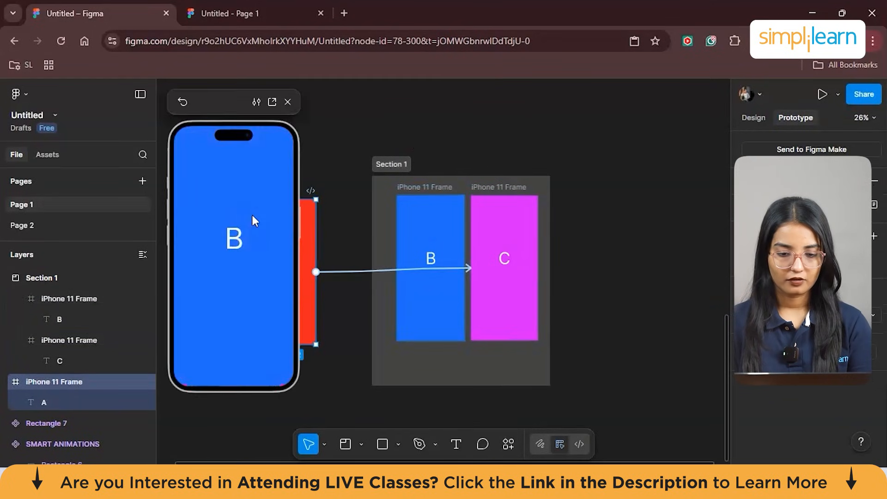
left_click(286, 101)
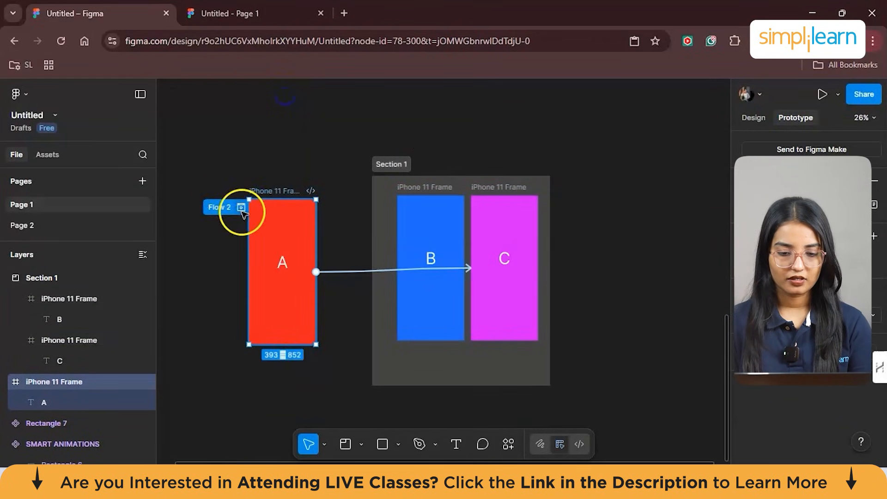
left_click(240, 208)
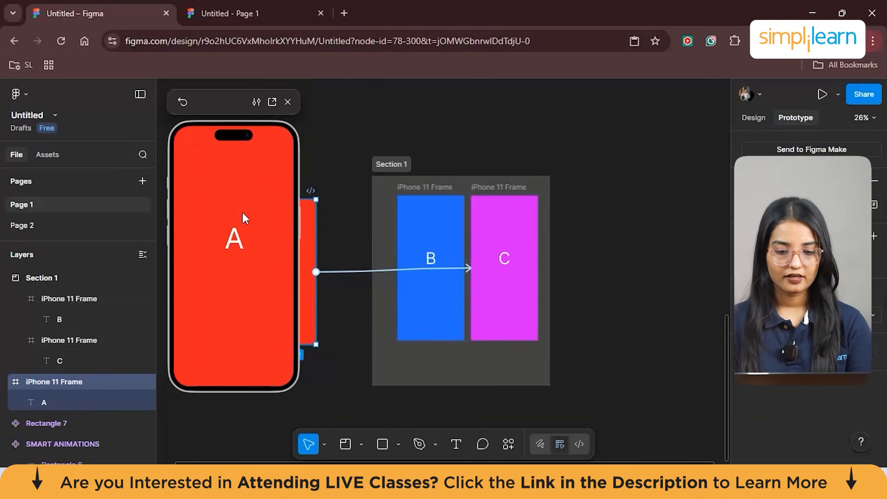
left_click(242, 212)
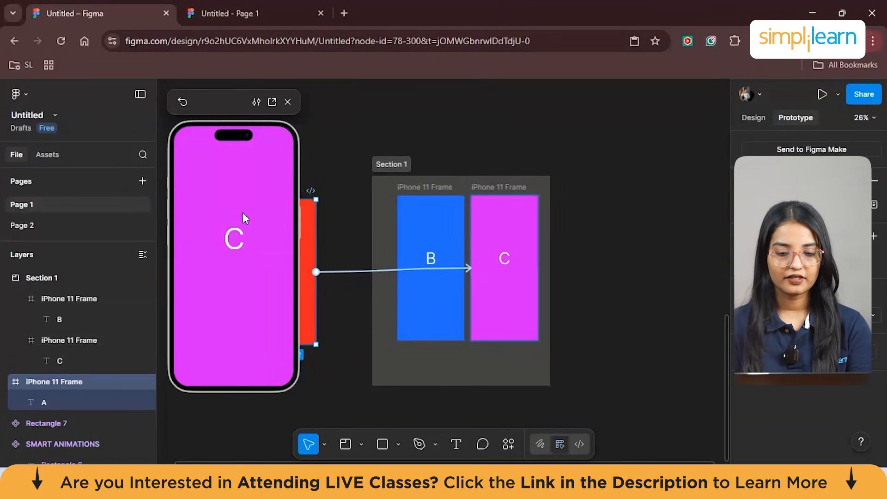
left_click(242, 212)
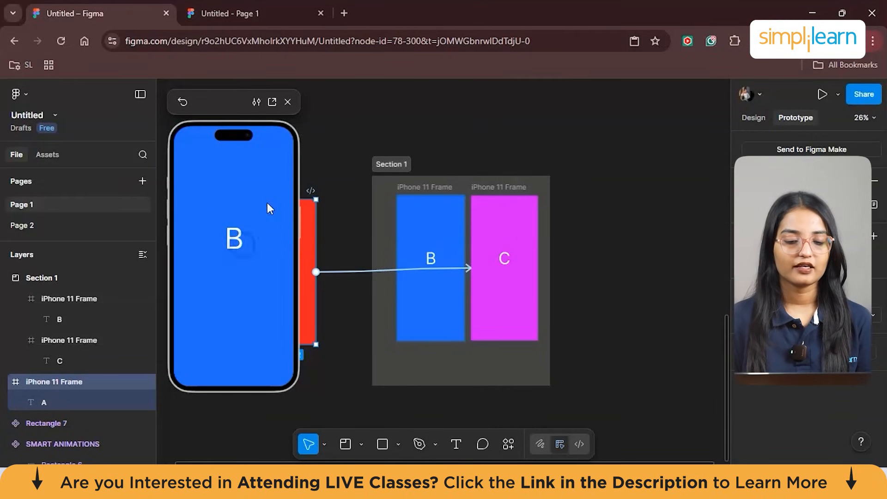
left_click(286, 102)
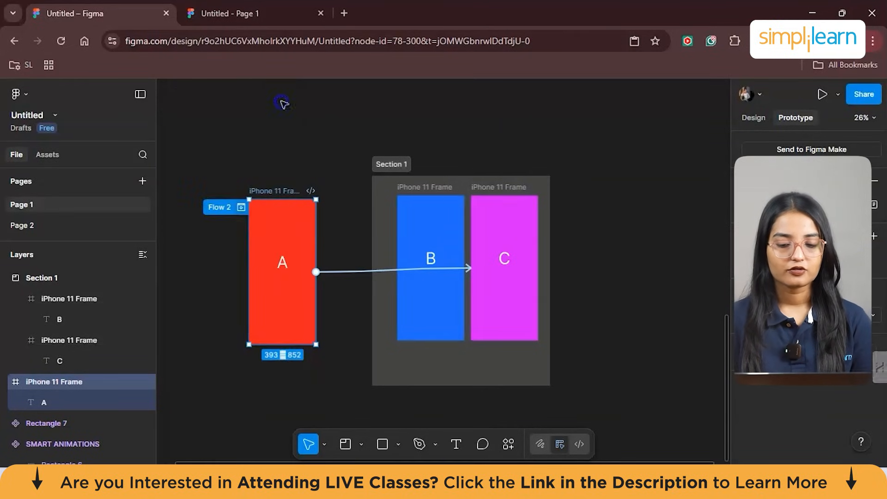
- Connect frame B back to frame A with an On tap, Navigate to prototype interaction
left_click(402, 233)
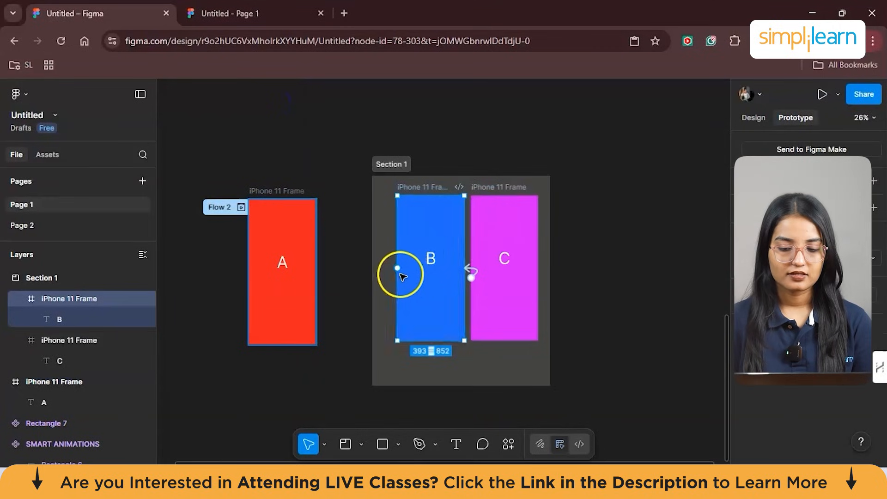
left_click_drag(397, 268, 303, 204)
scroll(330, 273, "down", 3)
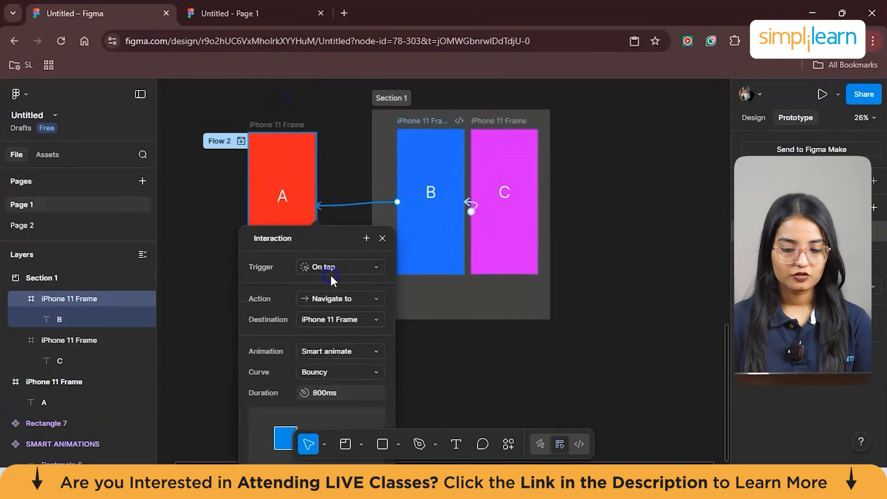
- Try the While hovering trigger and the Back action on the B-to-A interaction, and return to Navigate to
left_click(317, 267)
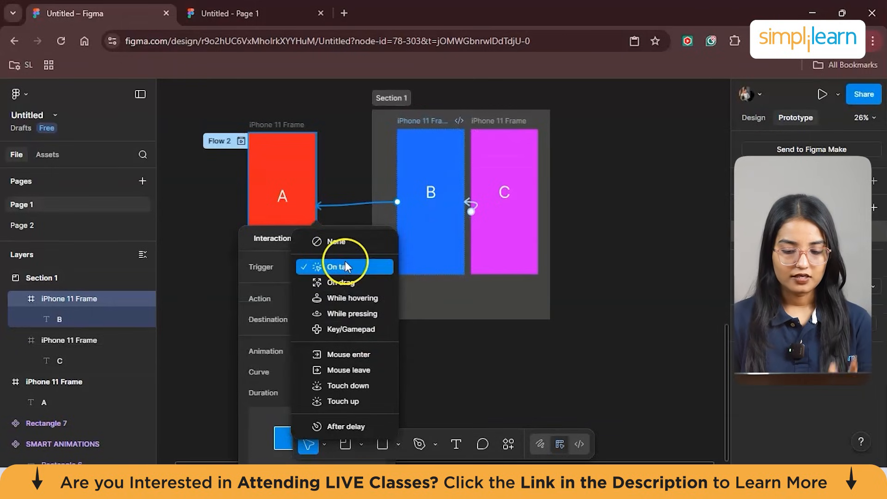
left_click(371, 299)
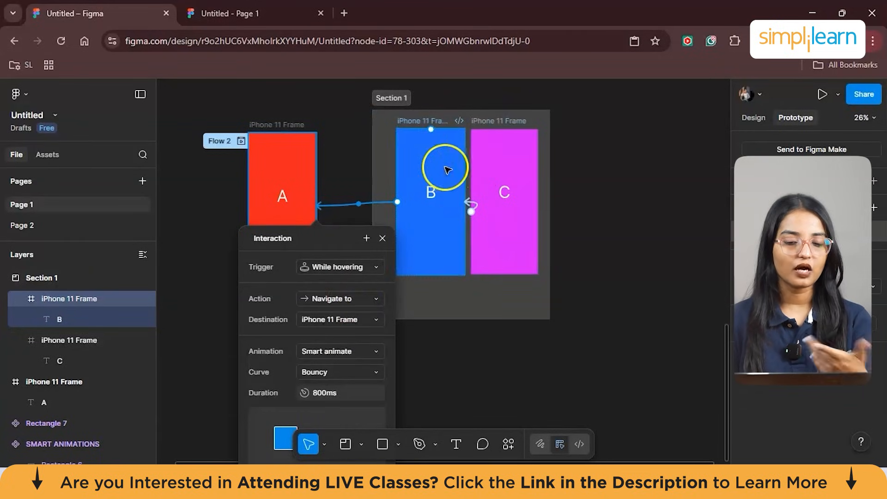
left_click(350, 298)
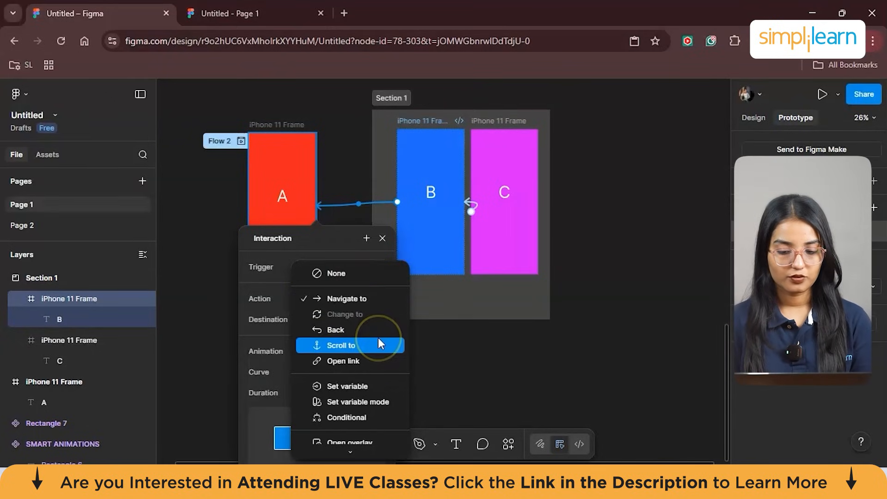
left_click(352, 328)
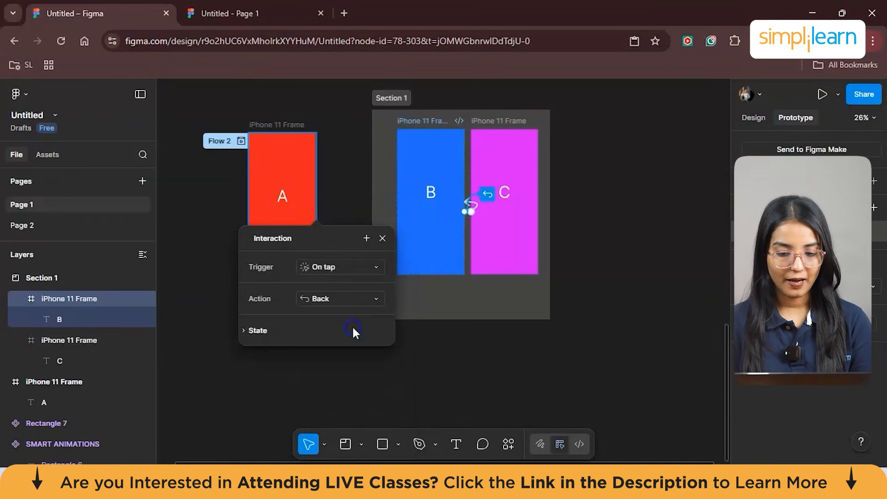
scroll(353, 329, "down", 1)
scroll(353, 329, "down", 1)
left_click(305, 295)
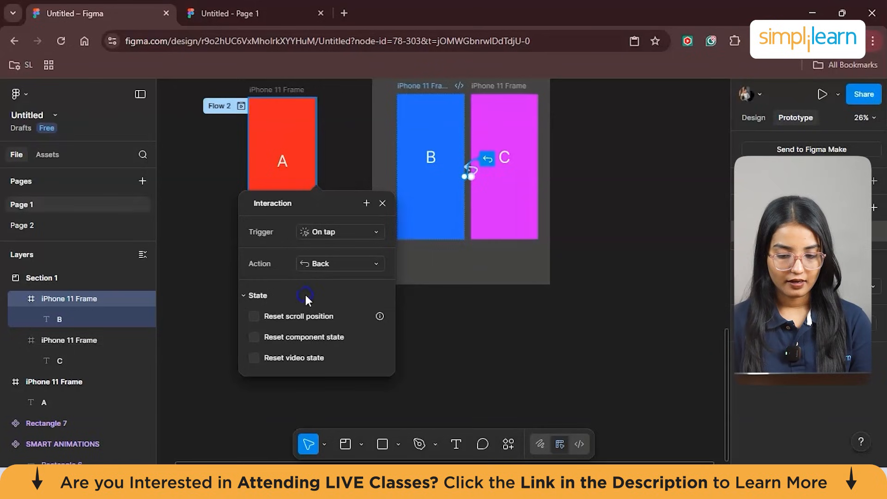
left_click(338, 262)
left_click(339, 235)
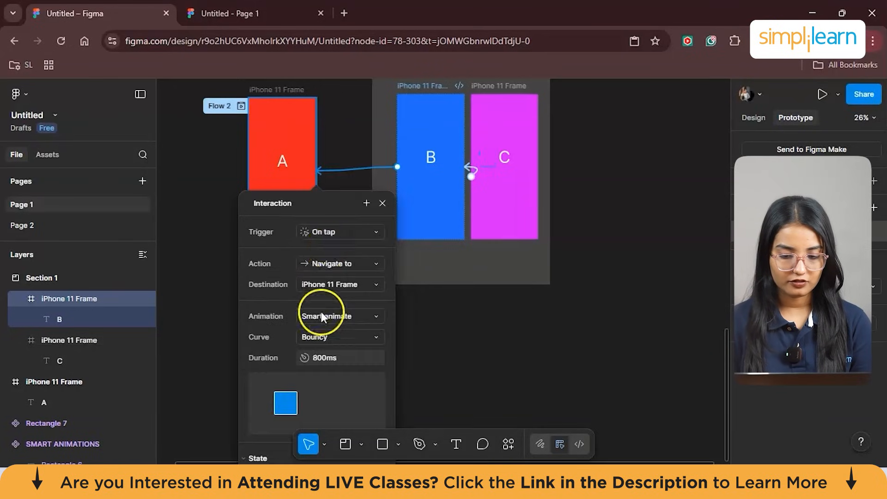
- Change the B-to-A interaction's animation to Push with the direction set to Left
scroll(336, 319, "down", 1)
left_click(339, 295)
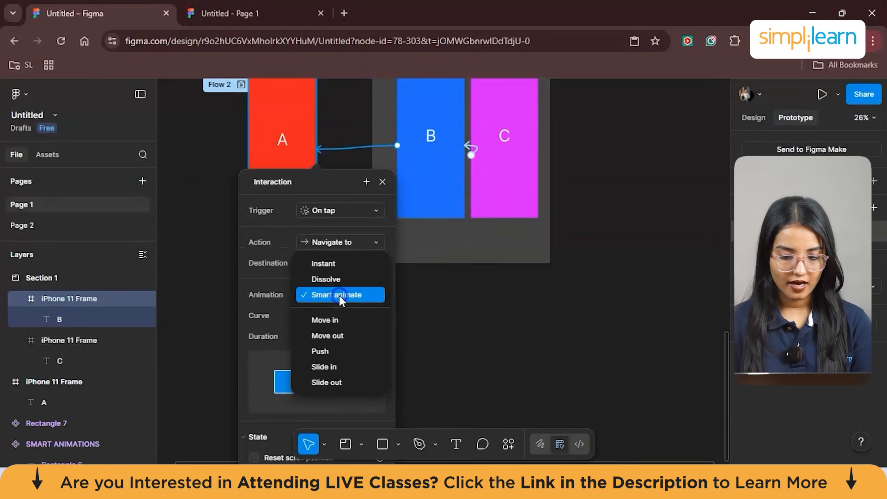
left_click(338, 350)
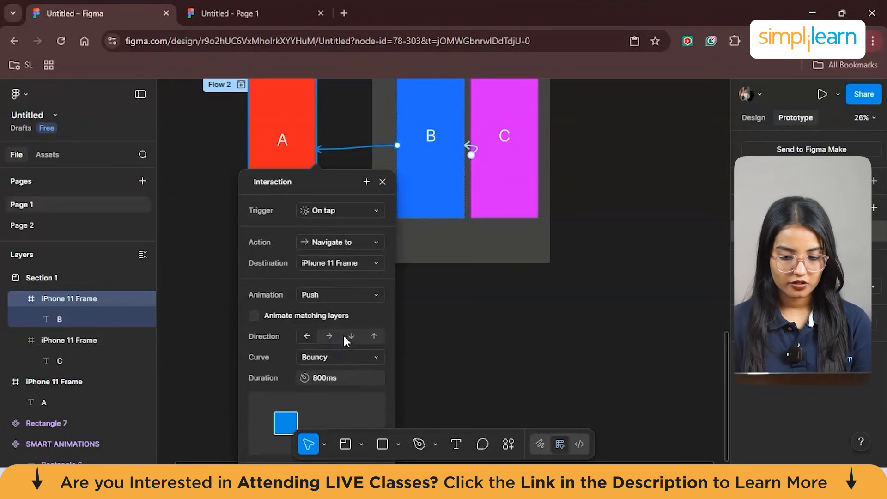
left_click(306, 332)
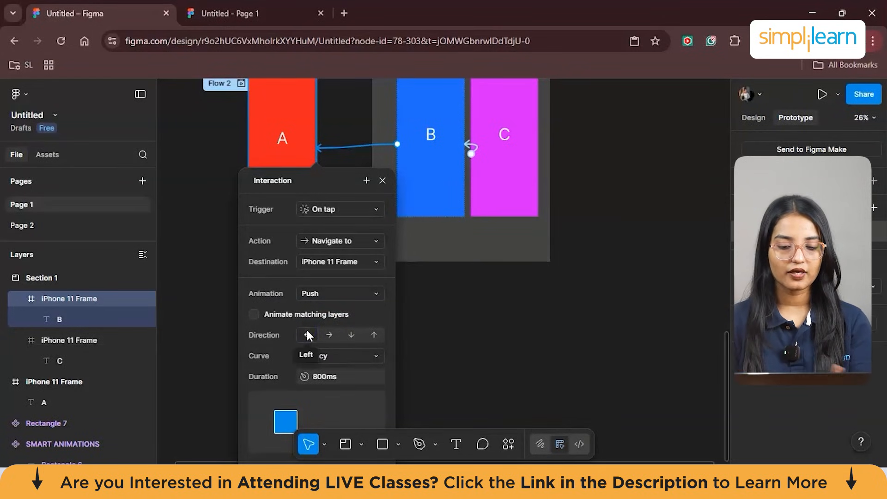
- Set the B-to-A interaction's animation curve to Ease out and close the interaction settings
scroll(324, 336, "down", 2)
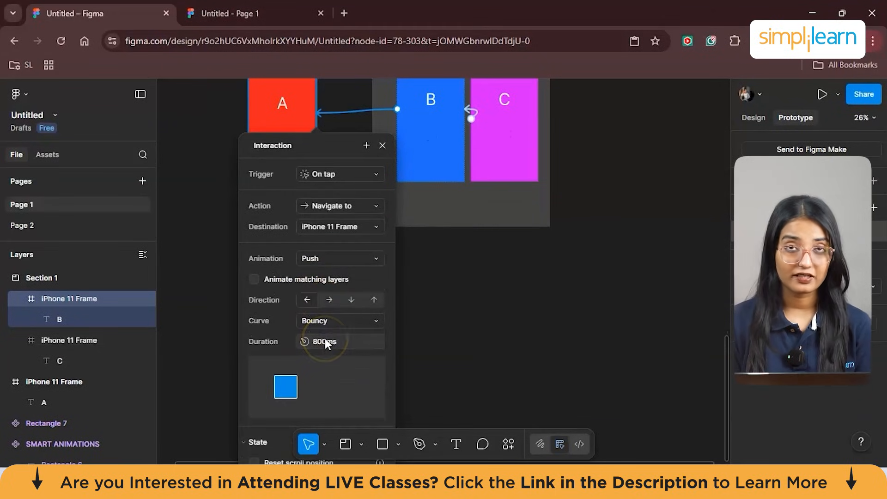
left_click(321, 319)
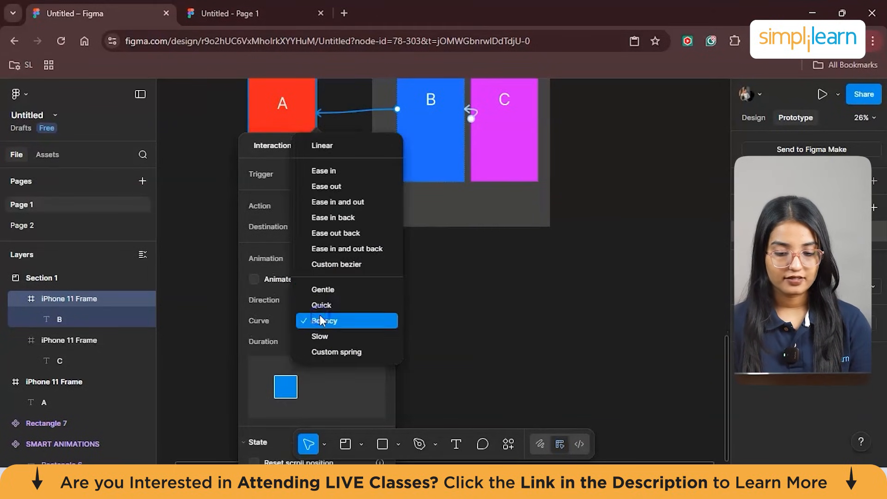
left_click(343, 186)
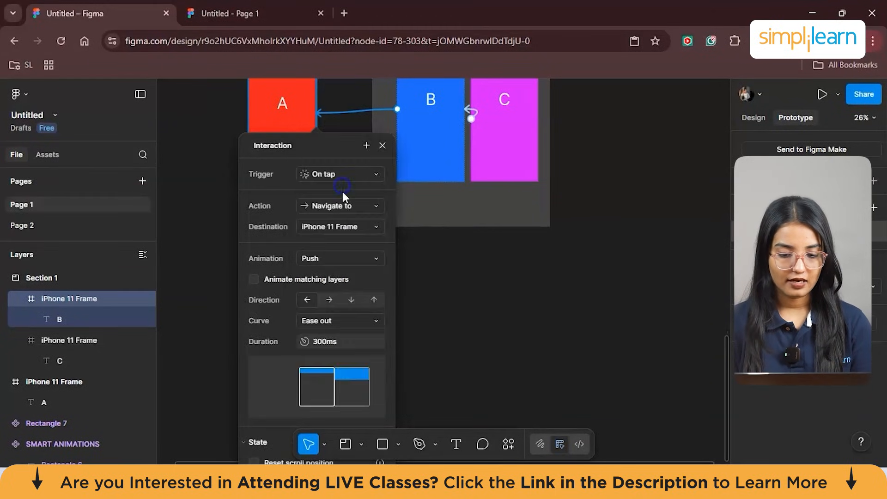
left_click(422, 293)
- Preview Flow 2 from frame A, tapping repeatedly through the linked frames A, B and C, and exit the preview
scroll(425, 294, "up", 2)
left_click(240, 192)
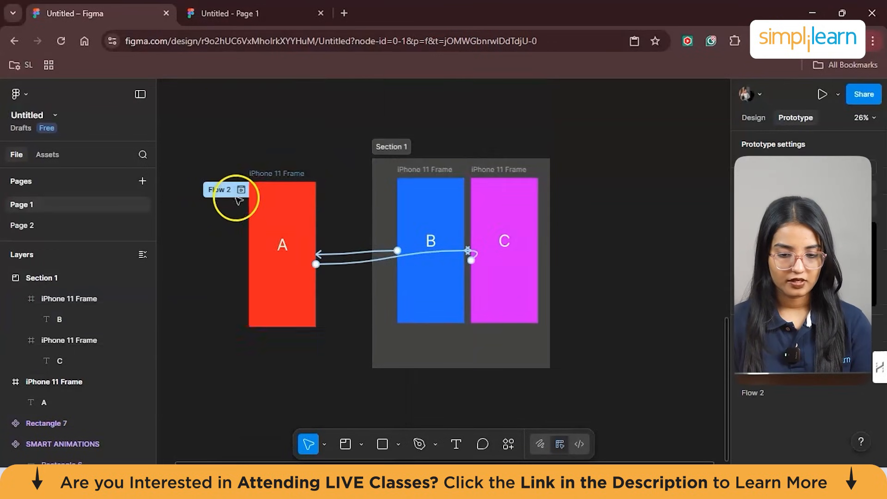
left_click(238, 196)
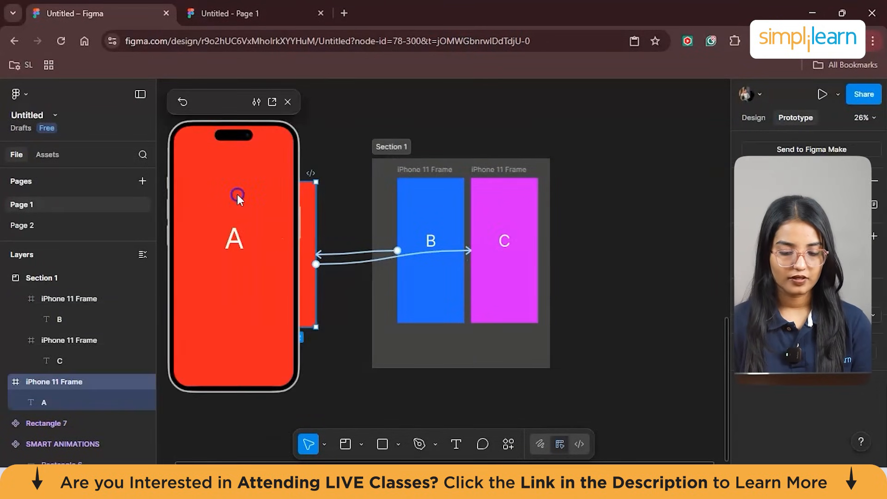
left_click(237, 196)
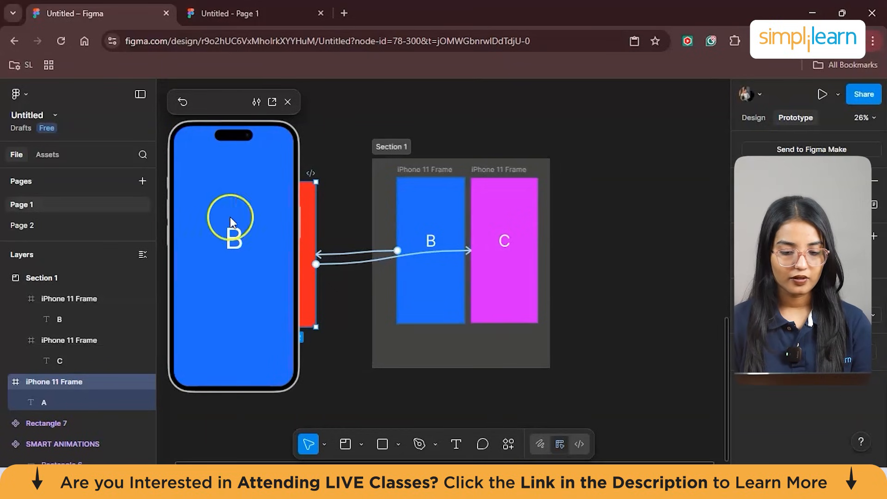
left_click(235, 240)
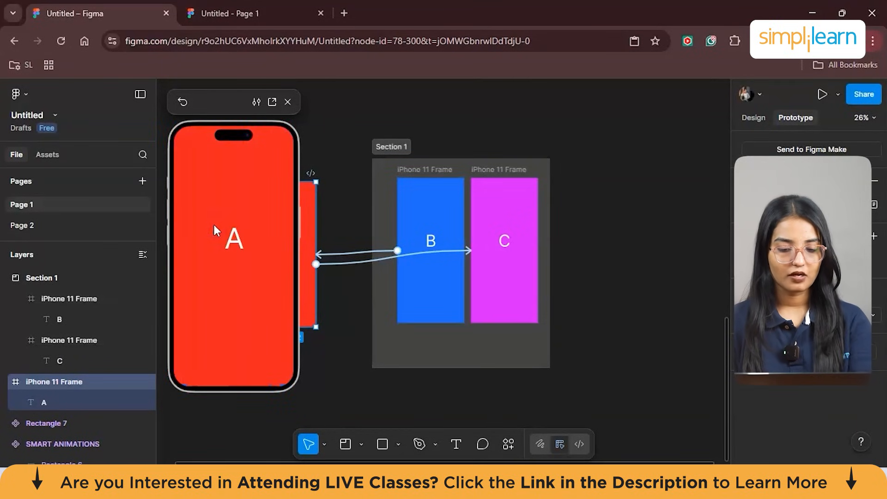
left_click(214, 225)
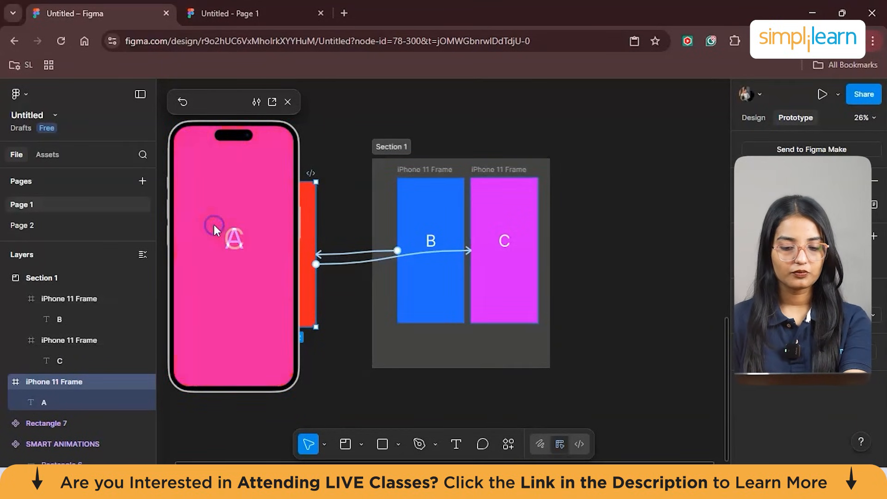
left_click(214, 224)
left_click(215, 224)
left_click(214, 224)
left_click(215, 225)
left_click(214, 224)
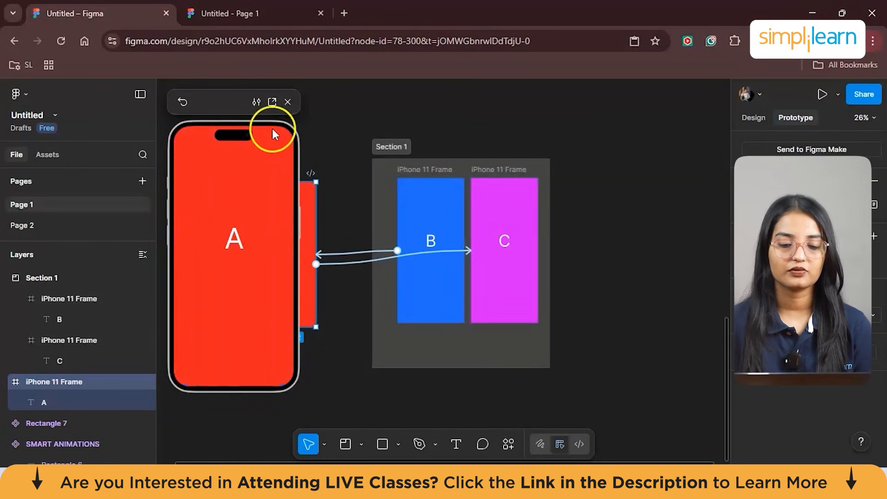
left_click(288, 103)
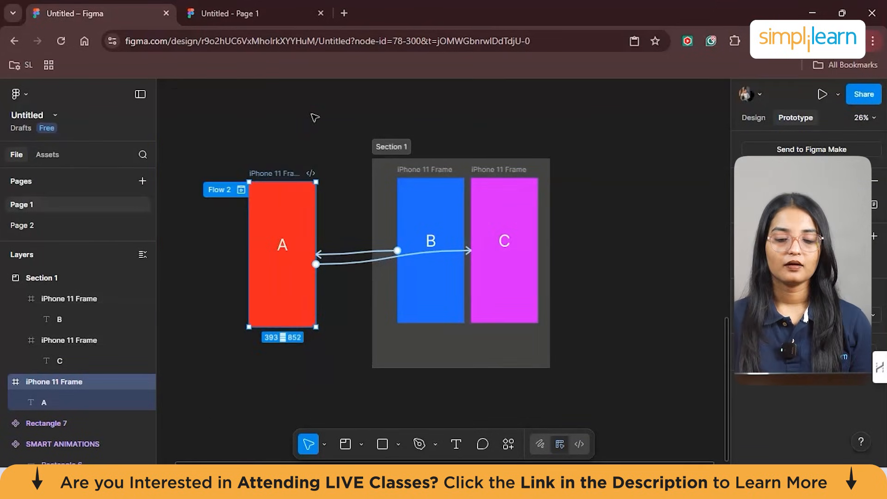
left_click(314, 139)
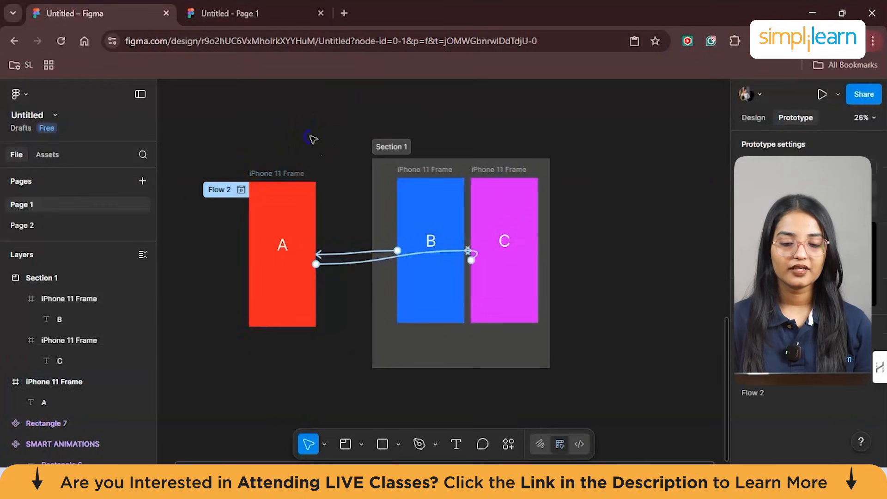
left_click(288, 176)
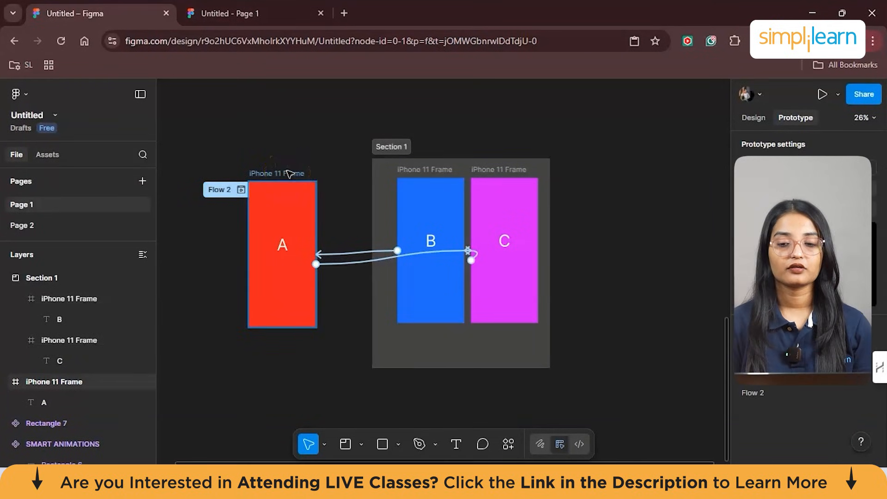
left_click(213, 33)
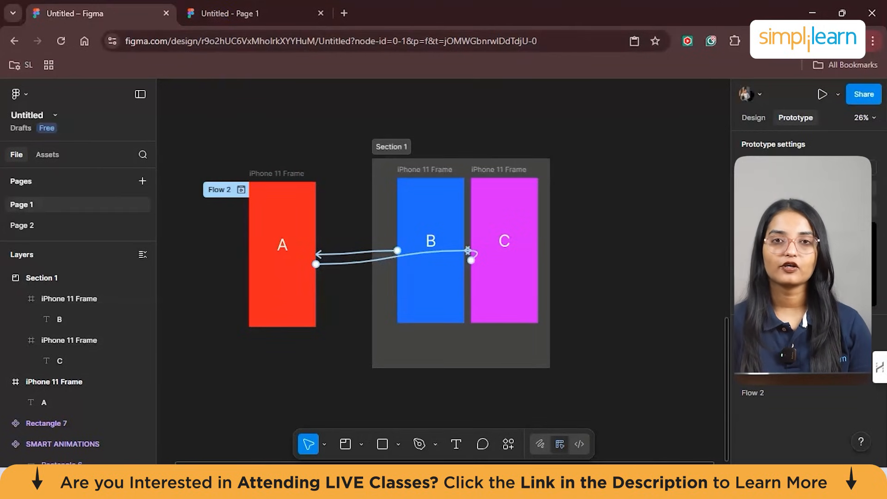
- Switch to the Figma home page, look over the recent files, and create a new Figma Slides file
left_click(97, 9)
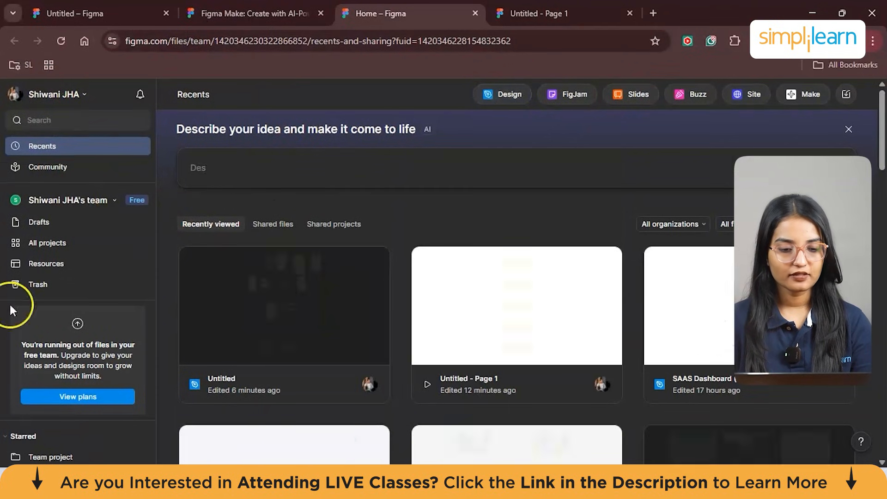
scroll(446, 228, "down", 2)
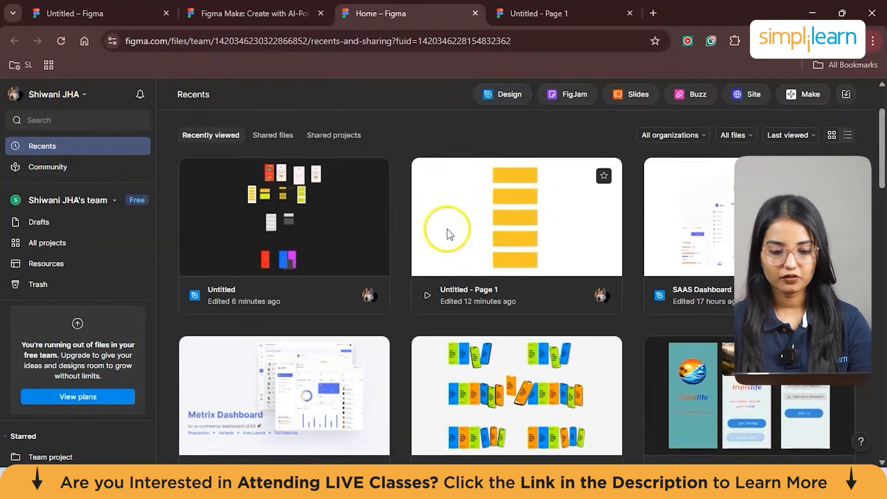
scroll(314, 216, "up", 2)
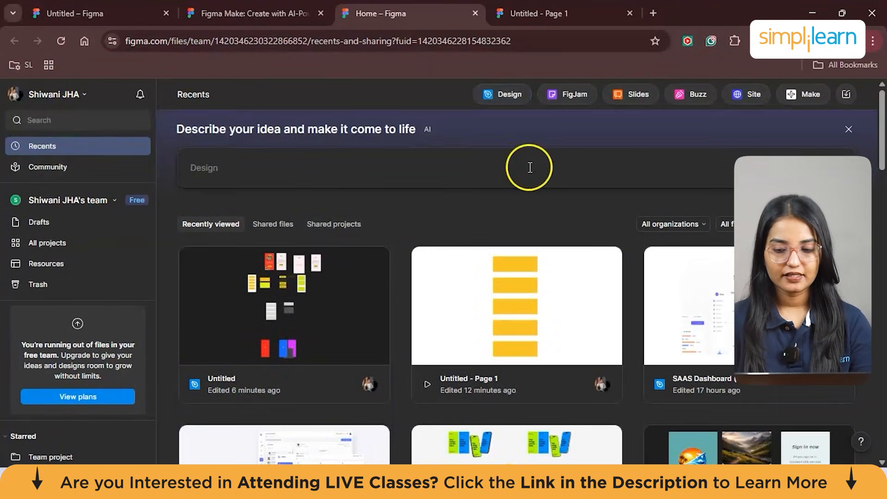
scroll(490, 203, "down", 2)
scroll(491, 197, "up", 2)
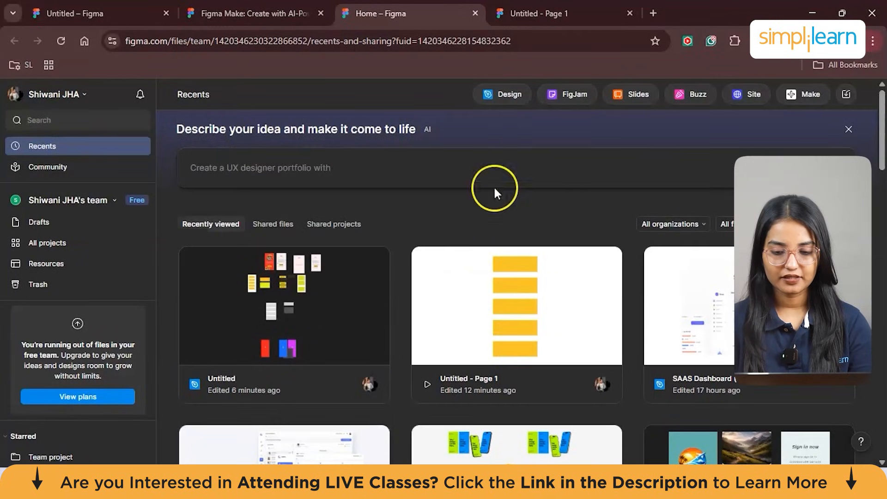
left_click(638, 94)
mouse_move(270, 236)
- Choose the Soft Elegance template from the Brand & Marketing templates and add all its slides to the deck
scroll(462, 333, "down", 3)
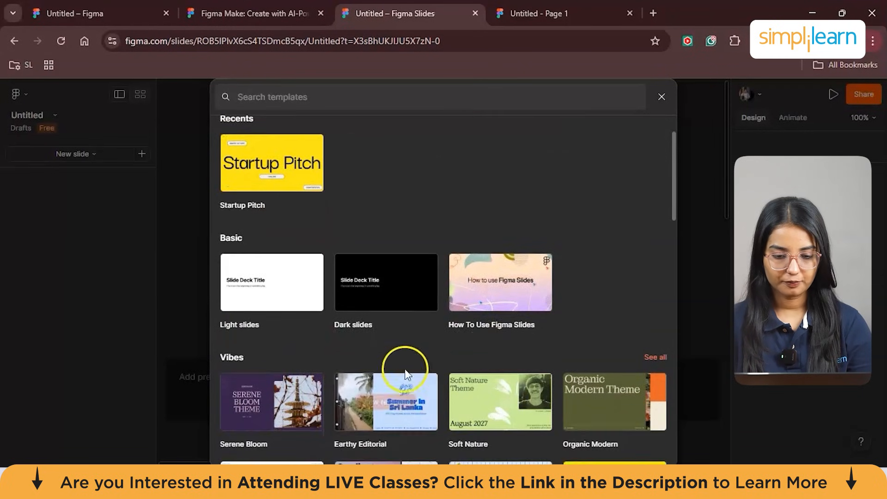
scroll(575, 298, "down", 8)
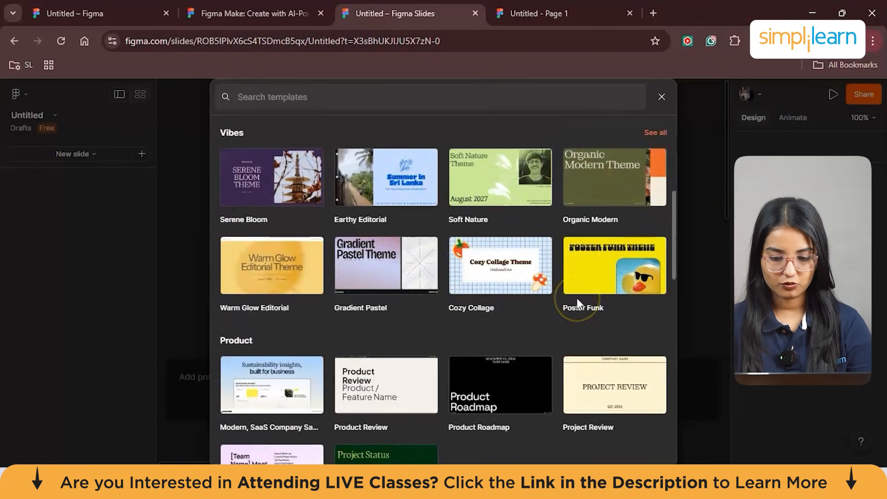
left_click(346, 222)
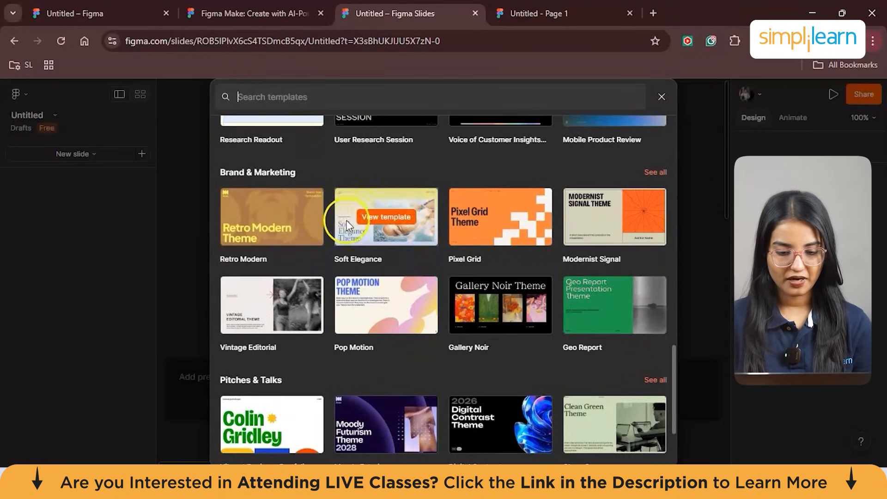
left_click(376, 215)
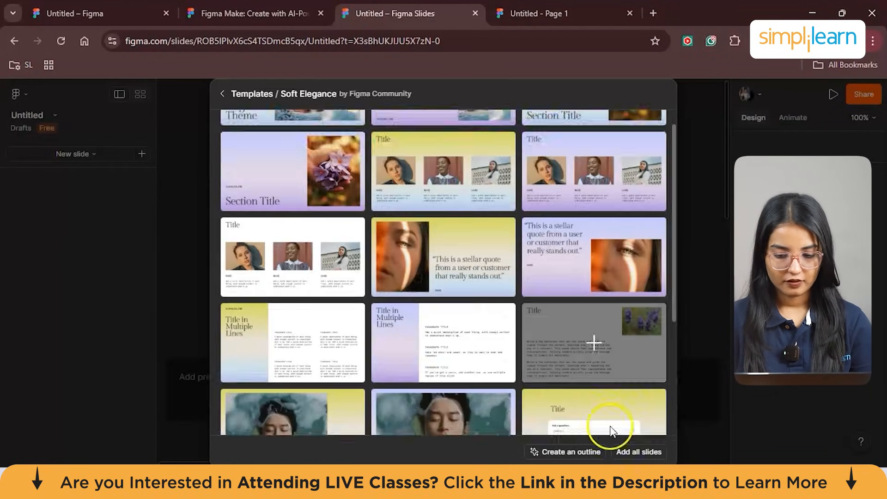
scroll(609, 423, "down", 2)
left_click(638, 451)
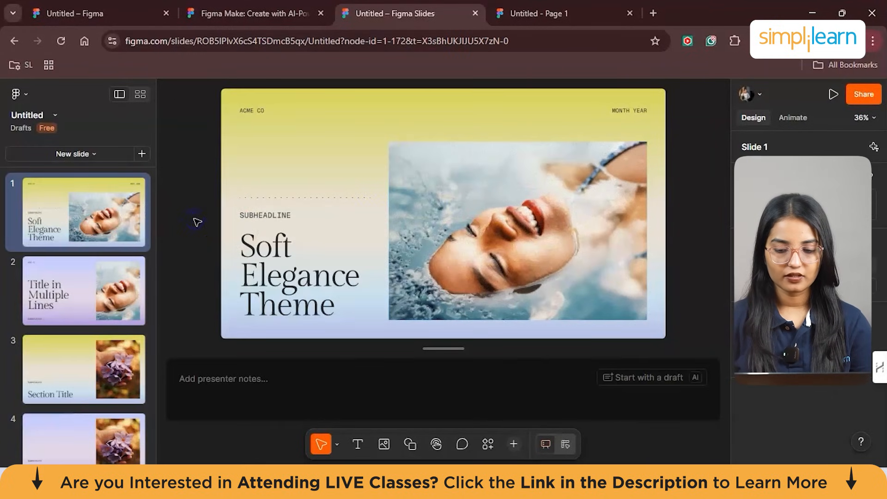
- Go through the deck to slide 4 and round the flower image's corners to a radius of about 345
key("Down")
key("Down")
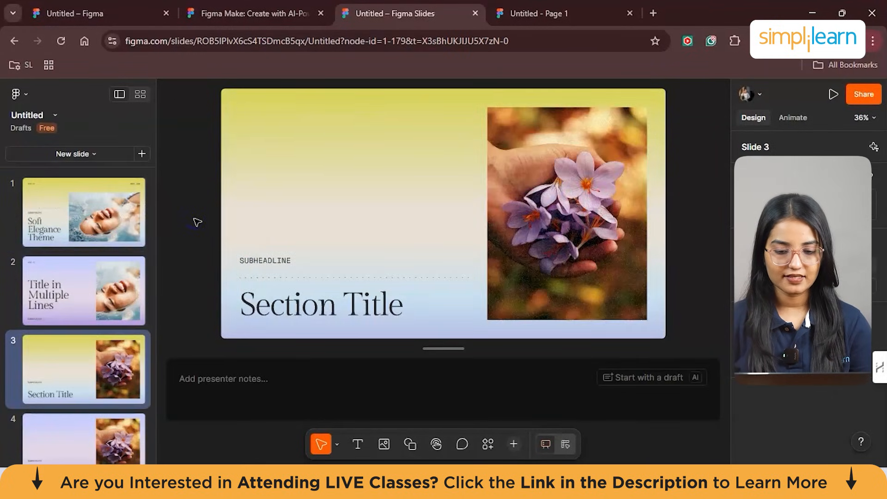
key("Down")
key("Down")
key("Up")
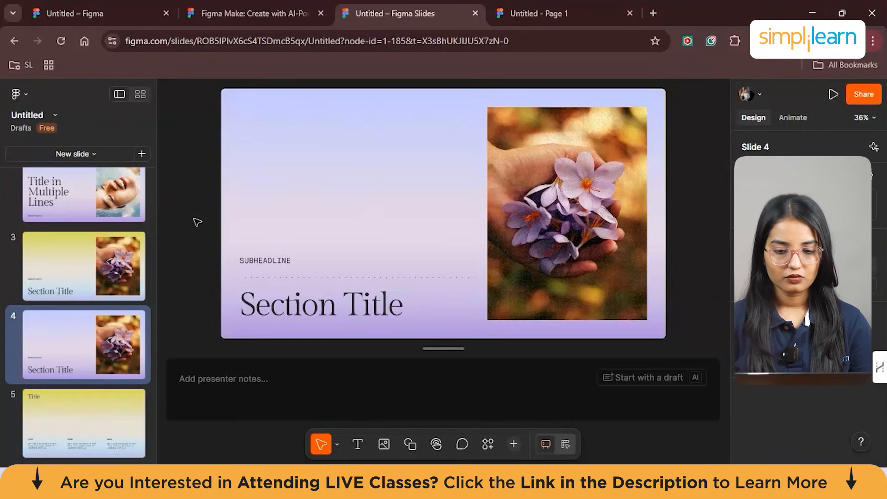
left_click(501, 120)
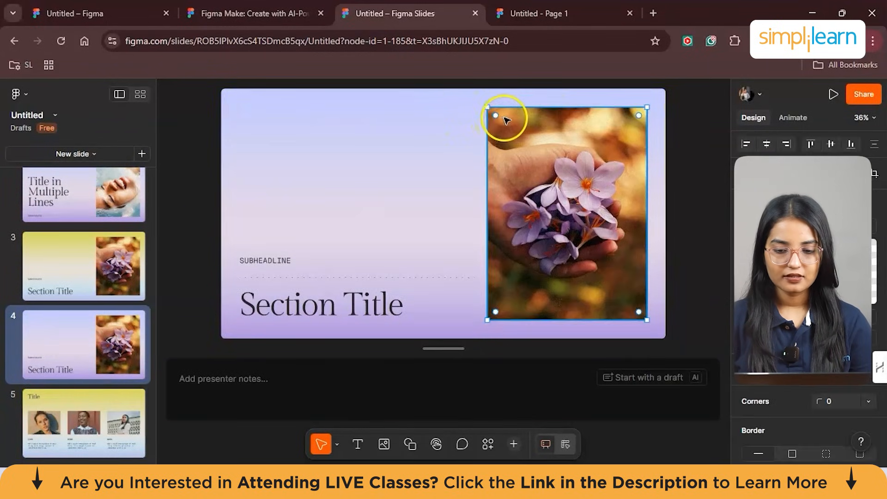
left_click_drag(495, 118, 576, 222)
left_click_drag(595, 164, 620, 188)
left_click(703, 181)
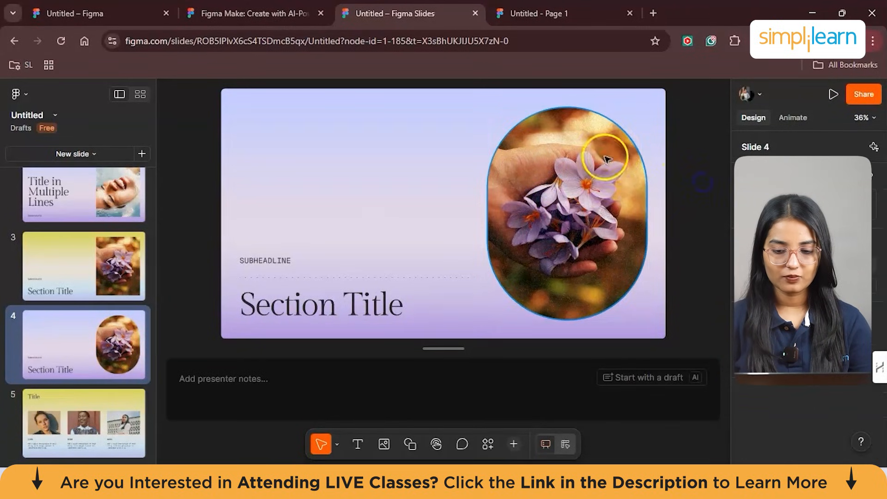
- Select the rounded flower image on slide 4 and open the animation and slide transition settings
left_click(534, 148)
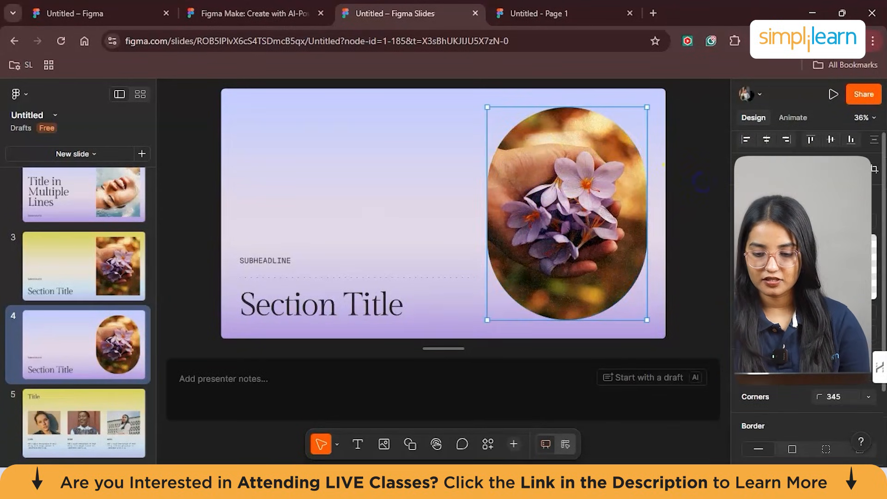
scroll(806, 277, "down", 5)
left_click(784, 118)
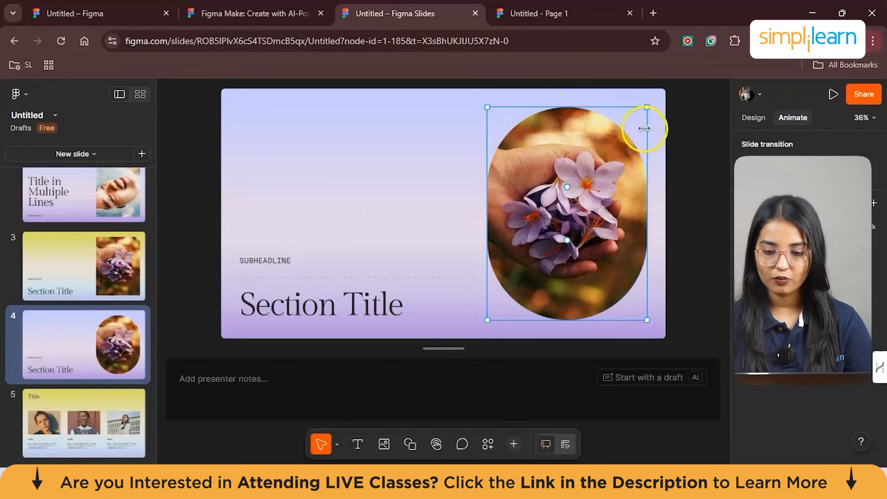
left_click(647, 109)
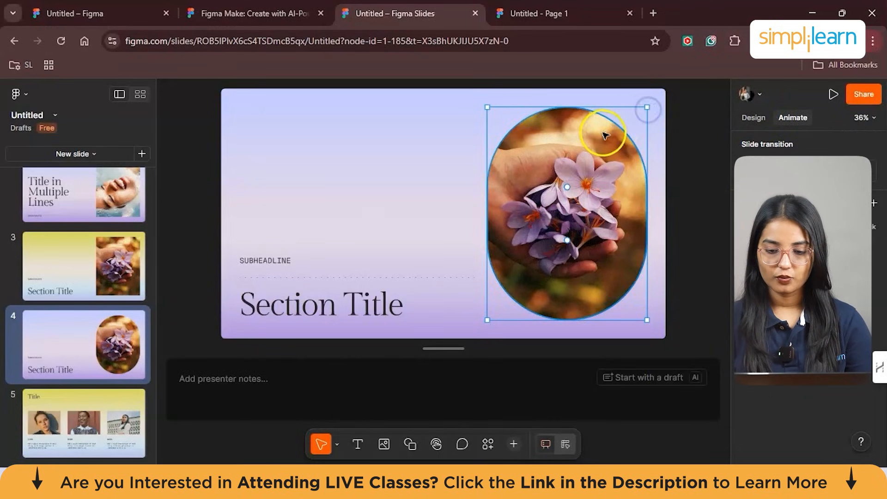
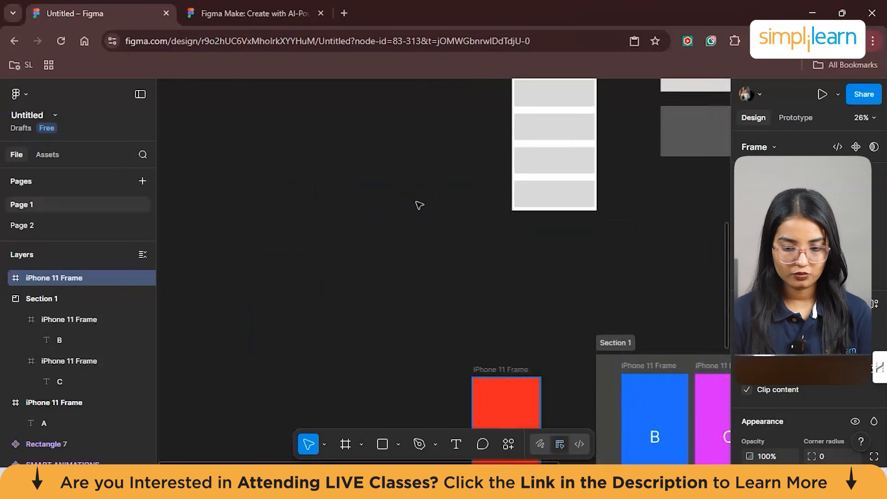
- Copy the Splash Screen's logo, texts, Get Started button and burger images into the empty iPhone 11 Frame
scroll(419, 205, "up", 5)
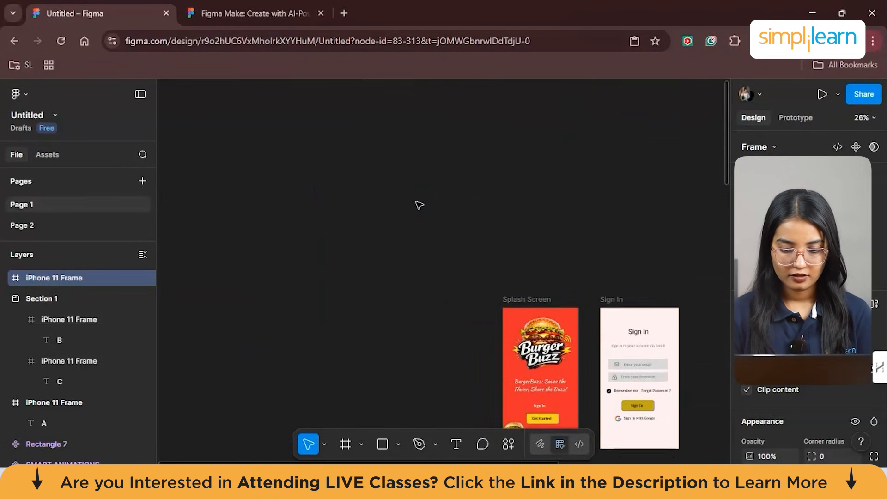
scroll(550, 248, "down", 4)
scroll(554, 253, "up", 5)
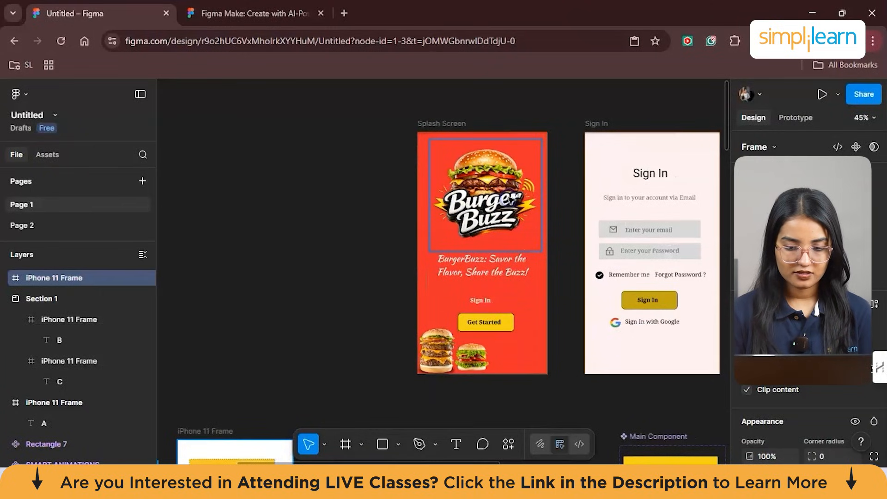
left_click(508, 207)
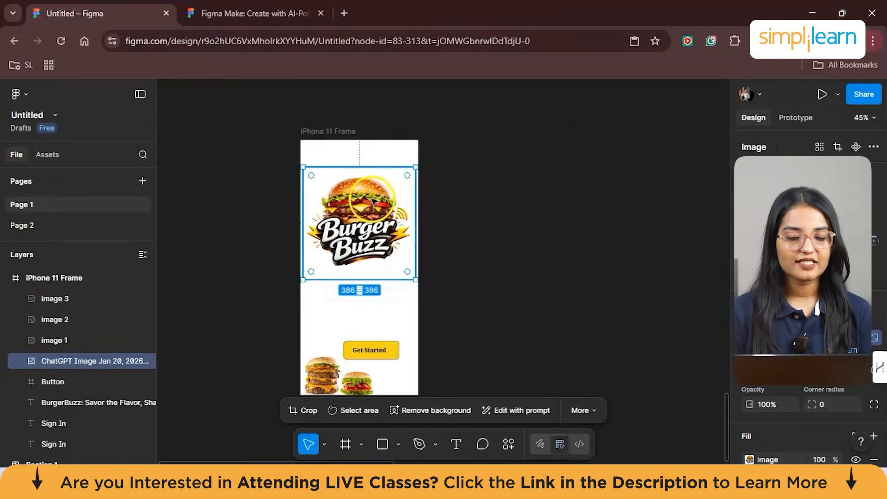
- Compare the original Splash Screen design with the copied layout in the iPhone 11 Frame
scroll(528, 234, "up", 9)
scroll(528, 234, "up", 15)
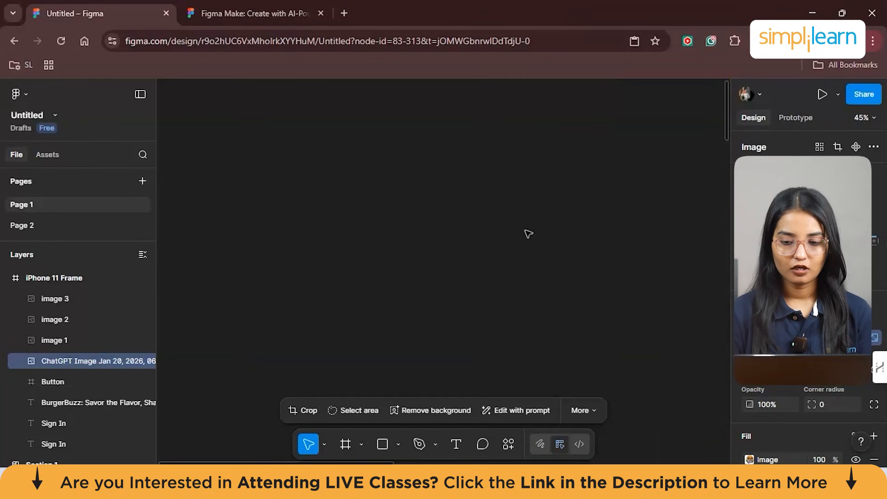
scroll(528, 233, "down", 5)
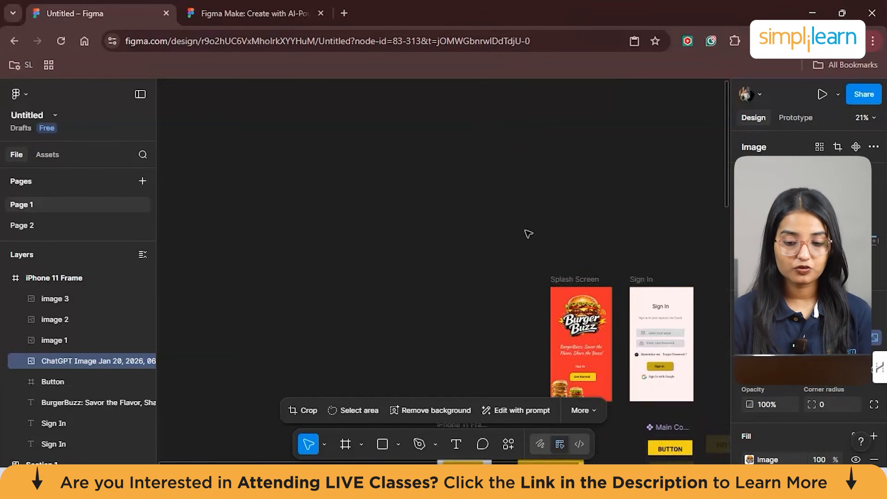
scroll(605, 171, "up", 3)
scroll(605, 171, "down", 5)
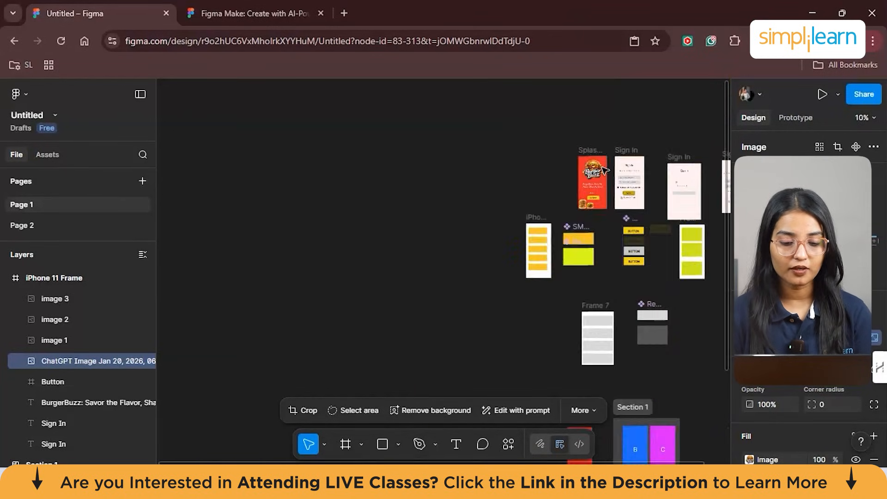
scroll(605, 171, "down", 6)
scroll(605, 171, "down", 4)
scroll(605, 171, "up", 5)
scroll(605, 171, "up", 5)
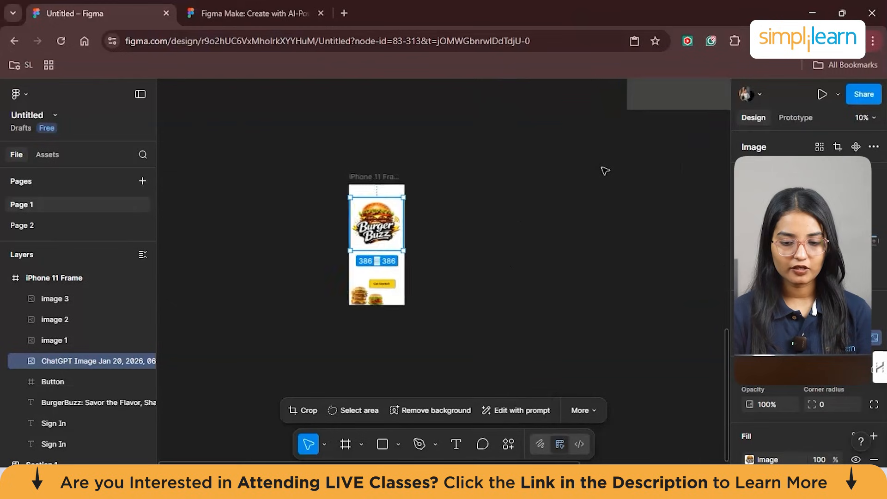
scroll(605, 171, "up", 1)
scroll(325, 242, "left", 3)
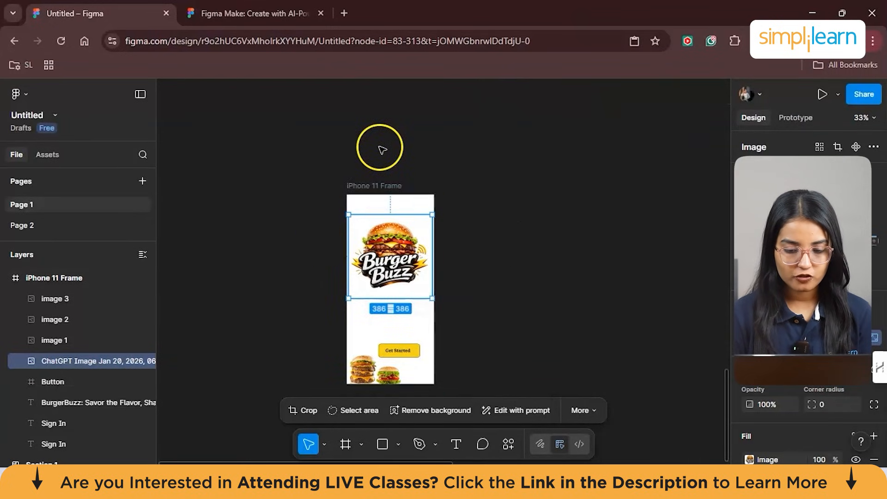
scroll(467, 245, "down", 2)
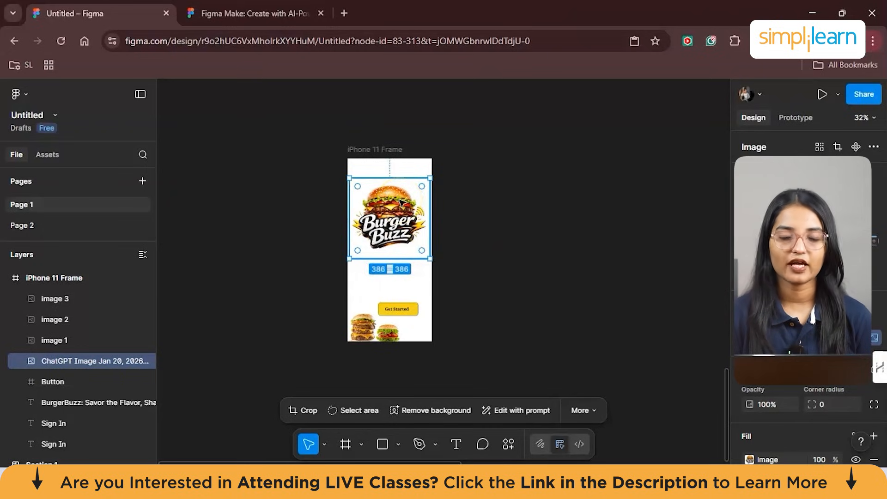
- Move the Get Started button up beneath the logo, and enlarge and arrange the two burger images along the frame's lower edge
left_click_drag(405, 309, 400, 281)
scroll(391, 278, "up", 2)
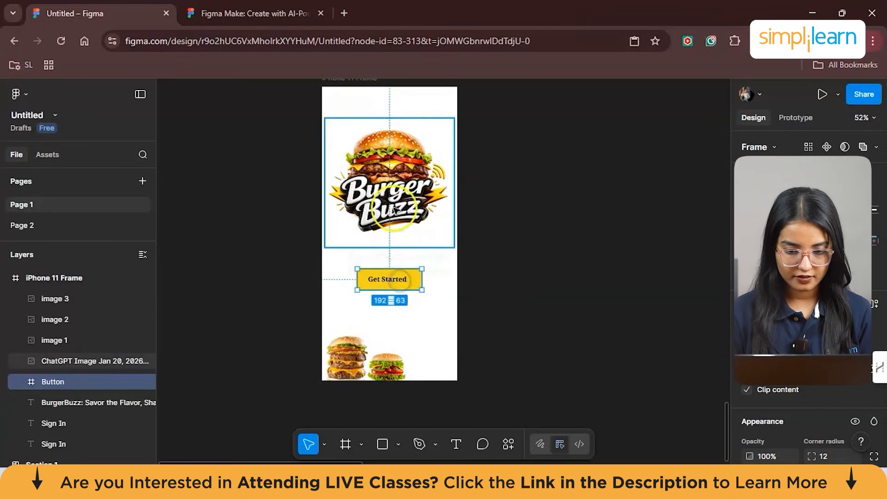
left_click_drag(349, 356, 347, 332)
left_click_drag(367, 380, 411, 349)
left_click_drag(411, 380, 424, 378)
left_click(495, 264)
scroll(485, 172, "up", 1)
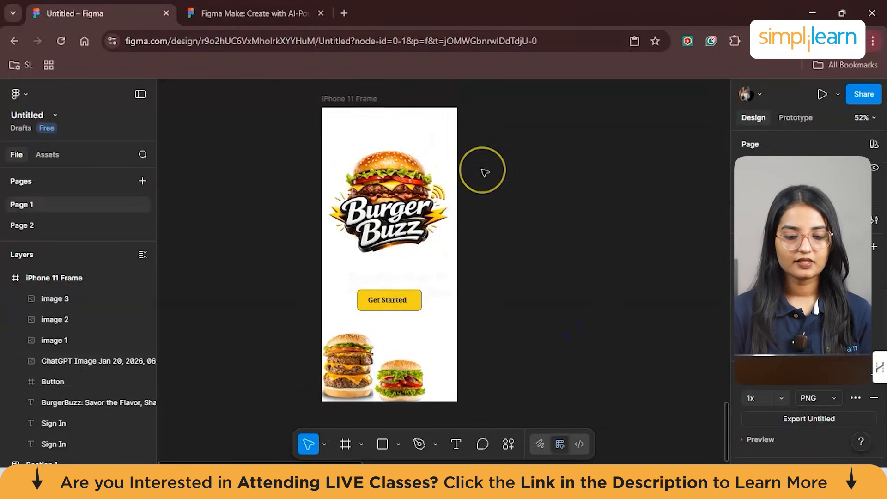
- Try wider sizes on the iPhone 11 Frame to test how its content reacts, ending at about 420 × 884
scroll(484, 172, "up", 1)
left_click(412, 132)
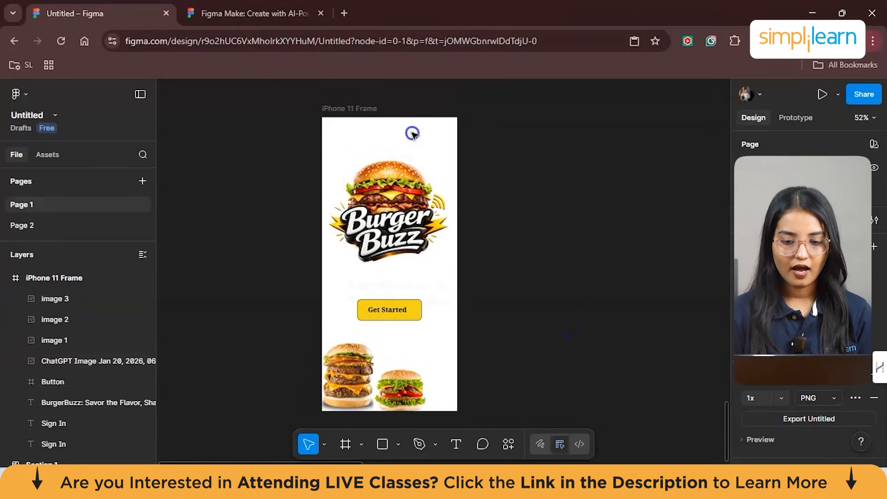
left_click(358, 113)
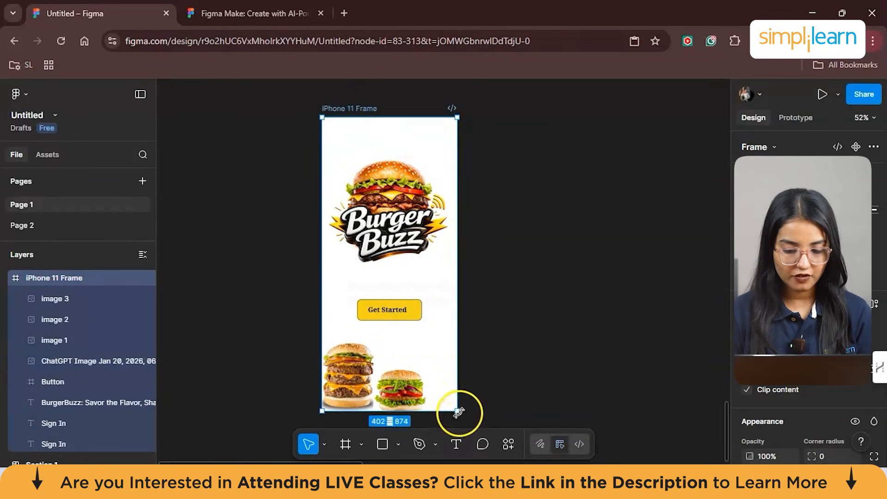
left_click_drag(497, 330, 659, 358)
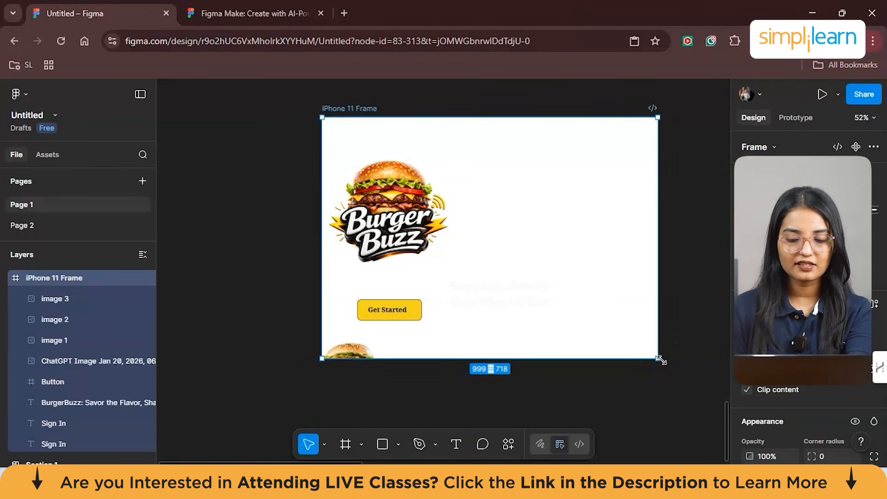
left_click_drag(661, 359, 568, 380)
mouse_move(417, 315)
left_mouse_down()
mouse_move(438, 313)
mouse_move(421, 313)
left_mouse_up()
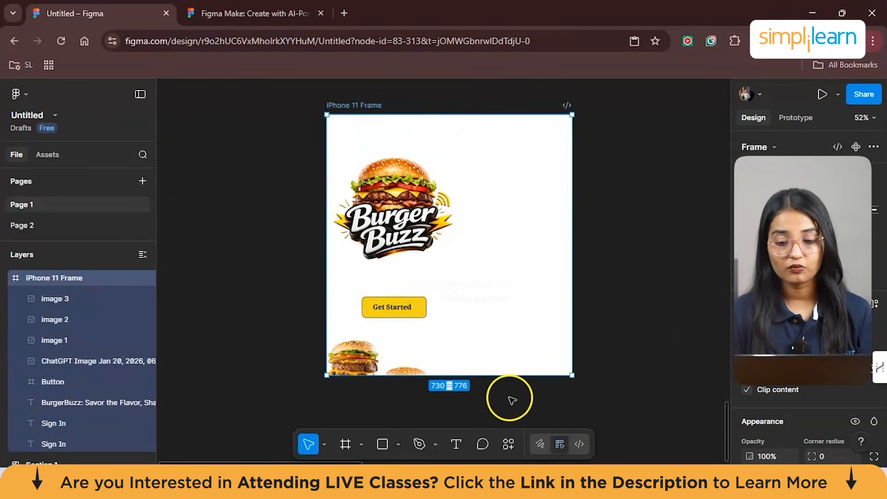
left_click_drag(576, 375, 469, 411)
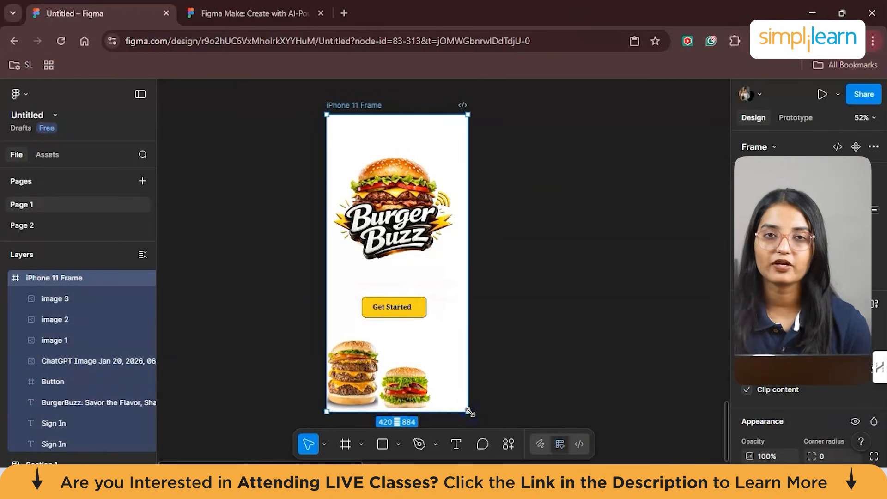
- Center the Burger Buzz logo image horizontally within the iPhone 11 Frame
left_click(416, 213)
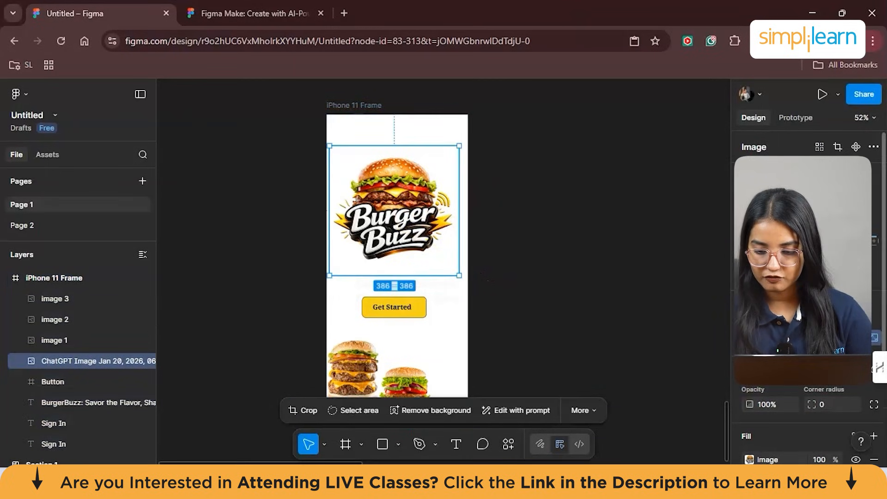
scroll(808, 323, "down", 1)
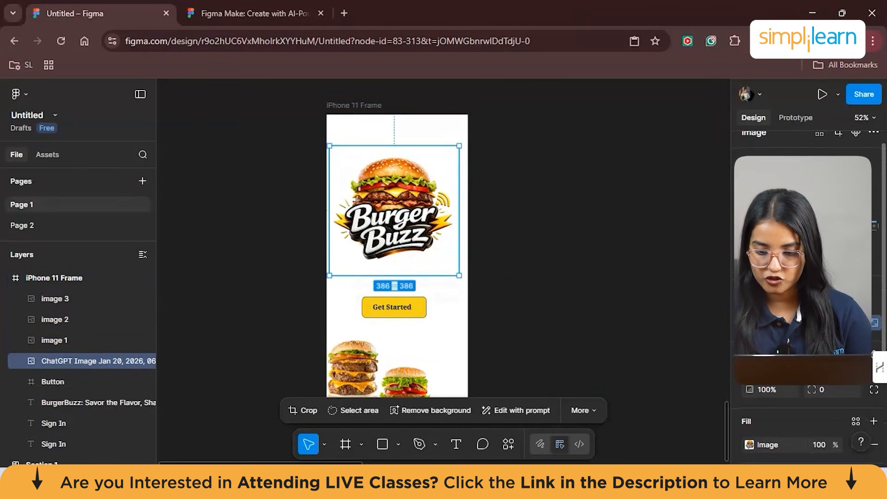
left_click(770, 195)
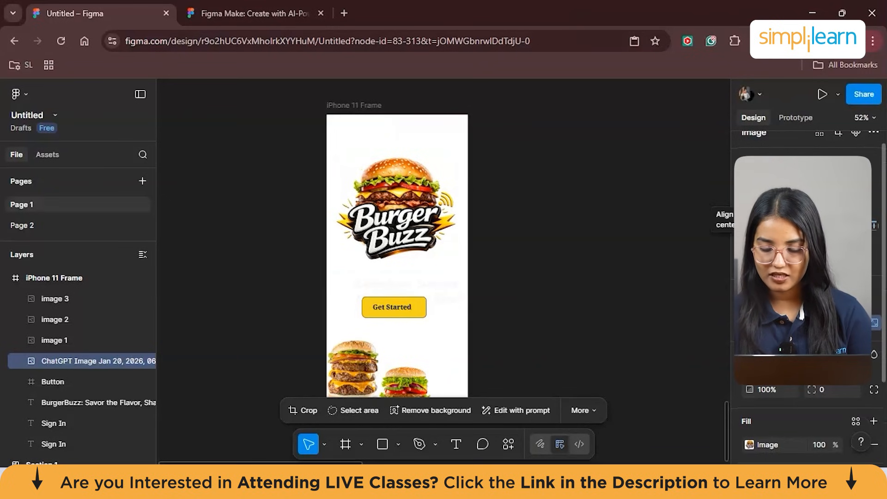
scroll(806, 296, "down", 1)
scroll(806, 296, "up", 2)
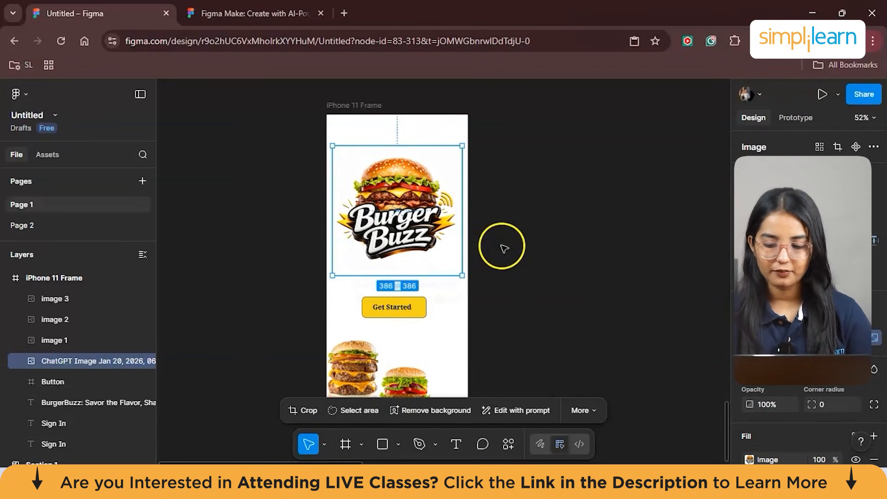
- Add auto layout around the Burger Buzz logo image
scroll(806, 296, "down", 2)
scroll(806, 296, "down", 2)
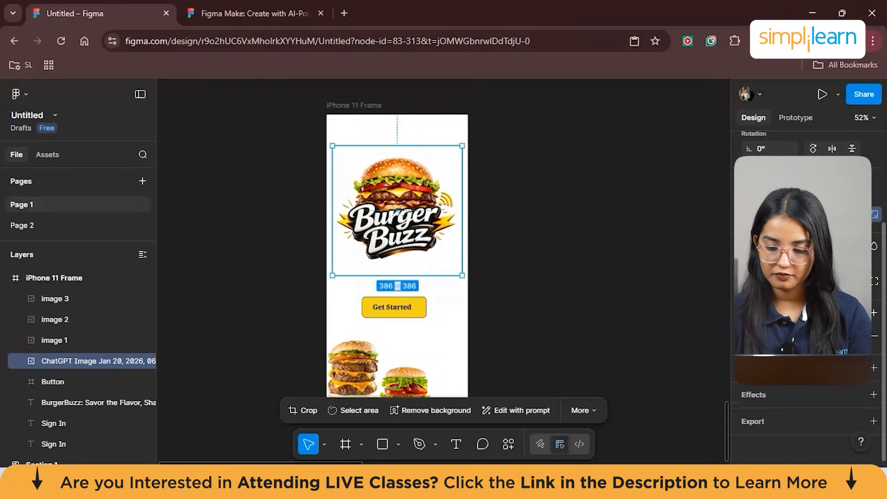
right_click(408, 230)
scroll(481, 307, "down", 3)
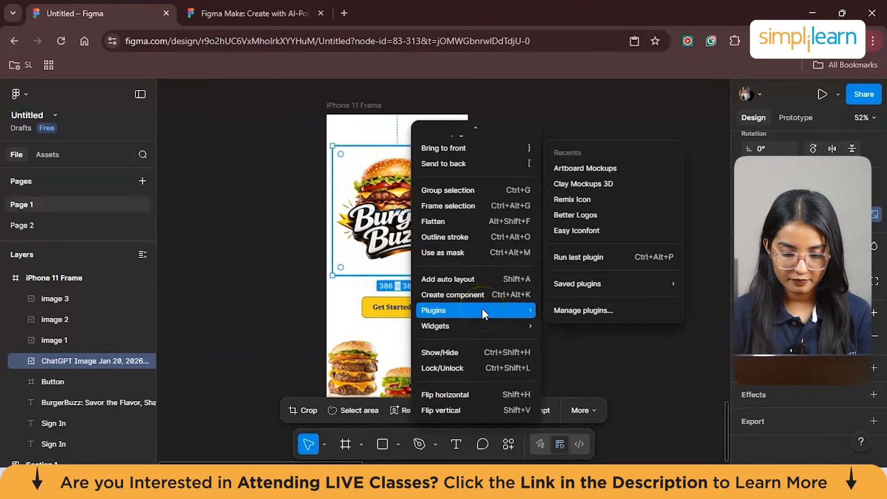
left_click(467, 278)
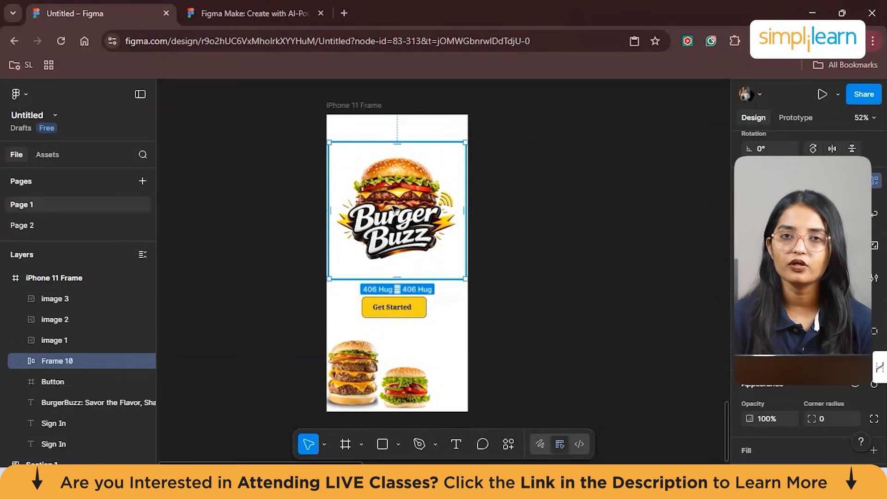
- Center the Get Started button horizontally within the iPhone 11 Frame
left_click(400, 300)
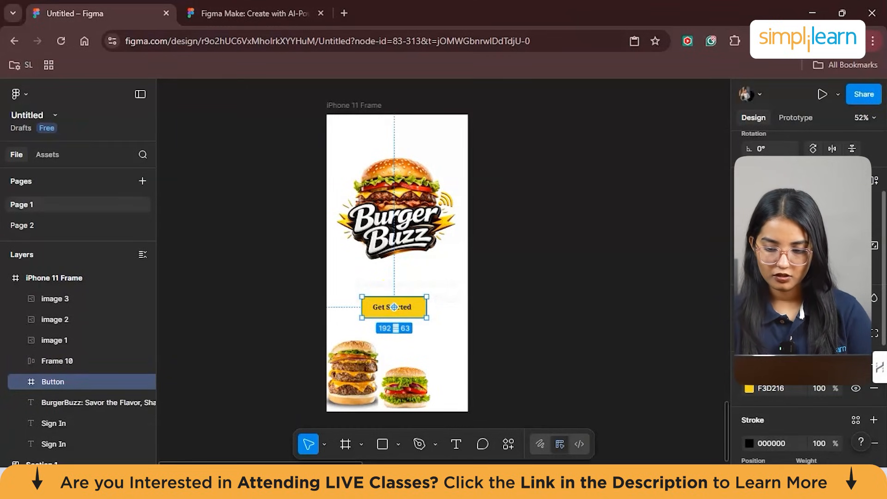
scroll(809, 278, "up", 2)
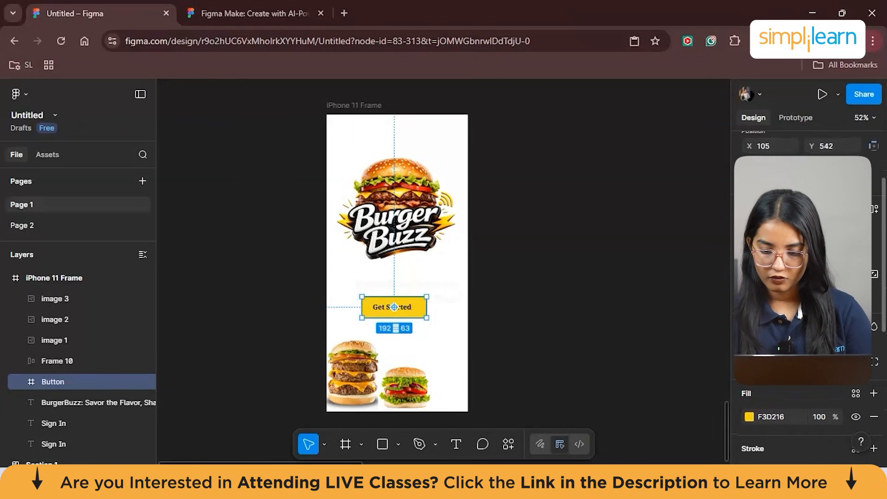
scroll(809, 277, "up", 3)
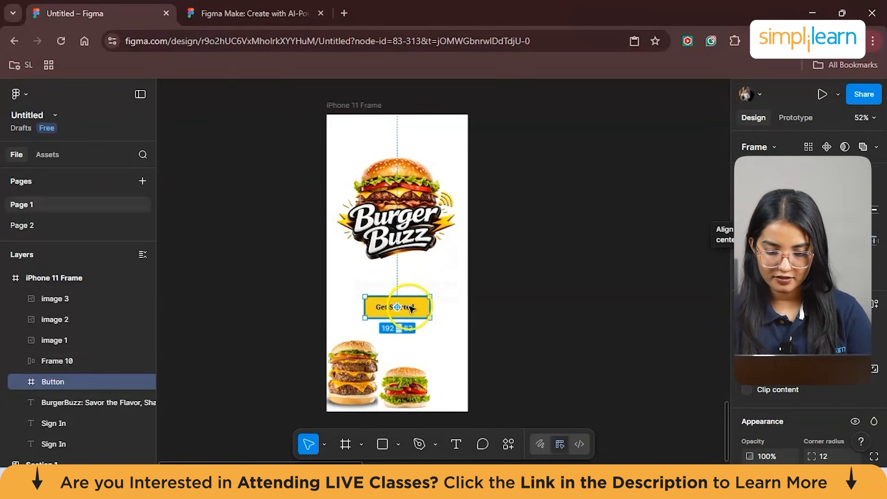
- Add auto layout to the Get Started button and resize it to about 166 × 52
right_click(410, 307)
scroll(490, 286, "down", 3)
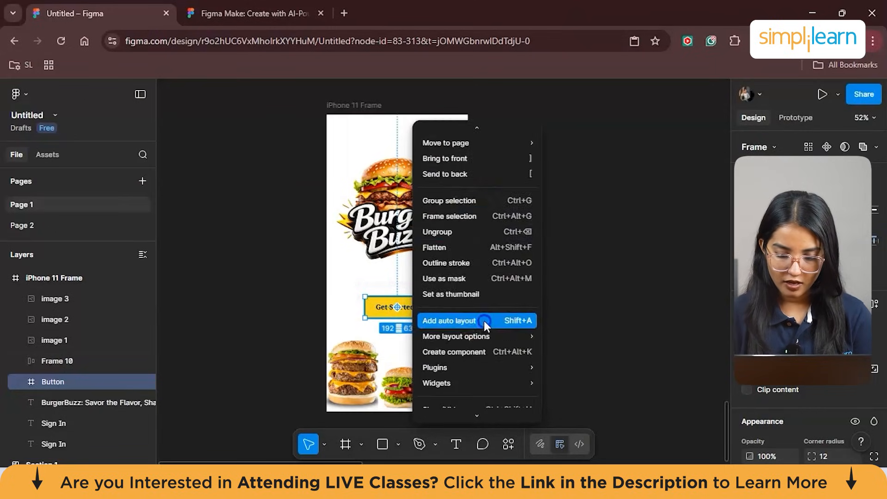
left_click(485, 322)
left_click_drag(414, 312, 436, 310)
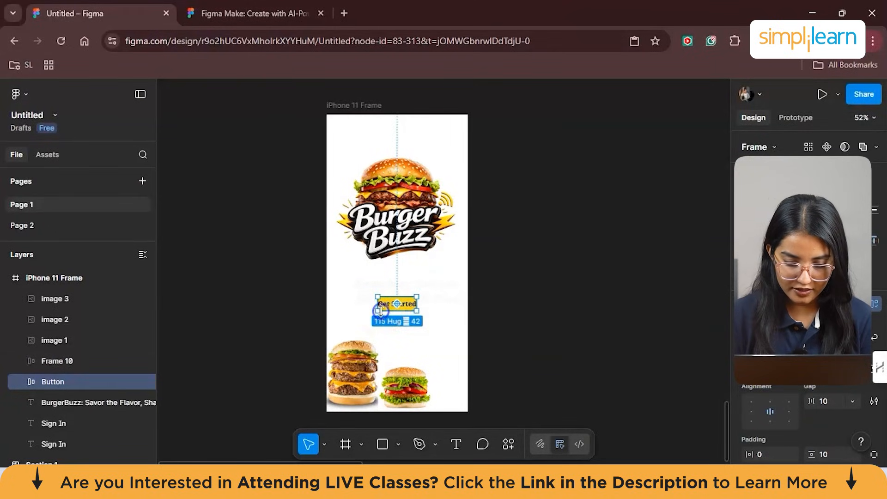
left_click_drag(378, 310, 344, 307)
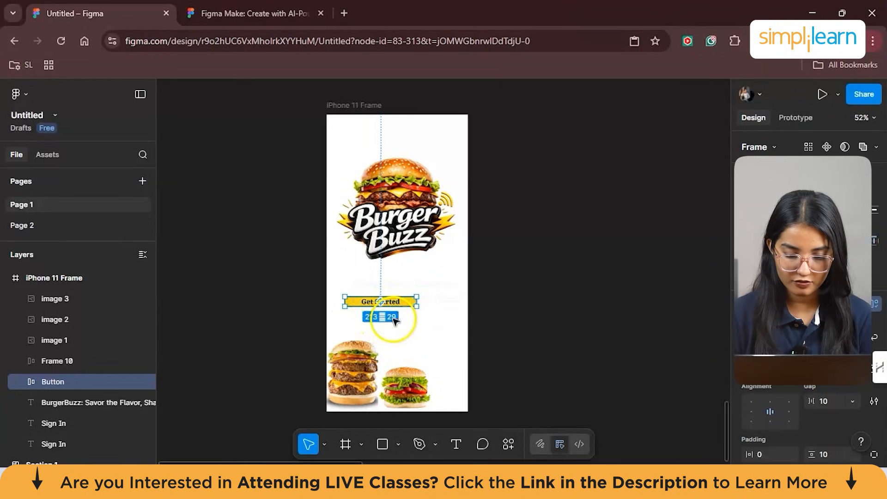
left_click_drag(343, 307, 360, 314)
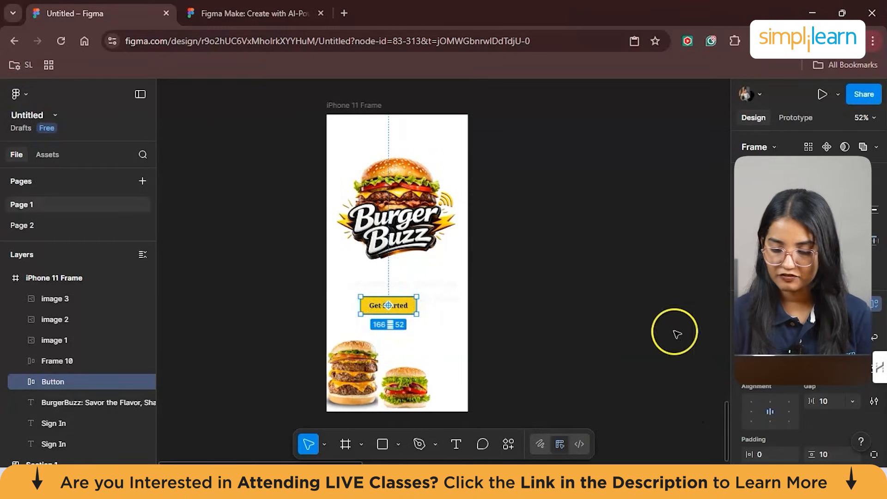
- Reapply auto layout on the Get Started button so its width and height use Hug, with horizontal flow
scroll(806, 416, "down", 2)
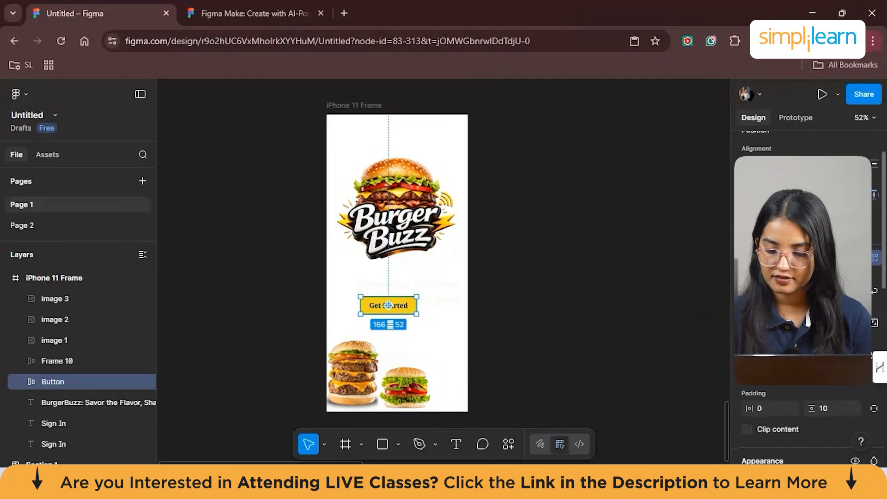
scroll(806, 416, "down", 1)
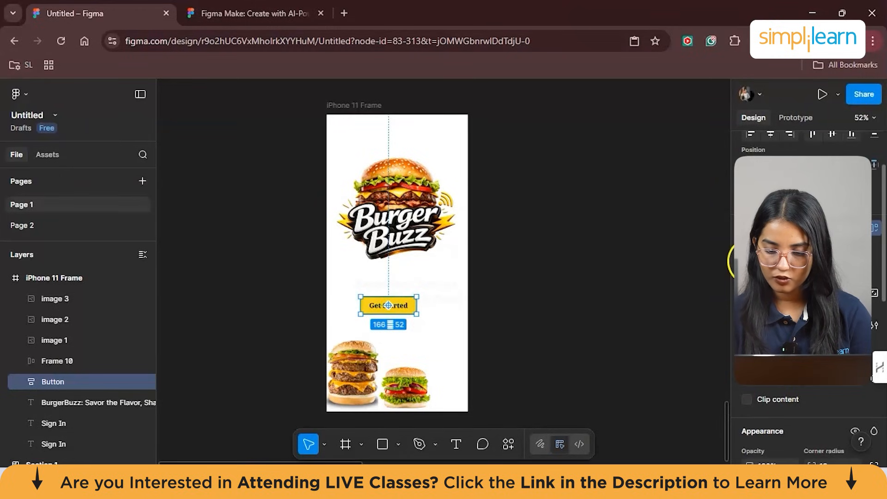
left_click(873, 228)
left_click(873, 228)
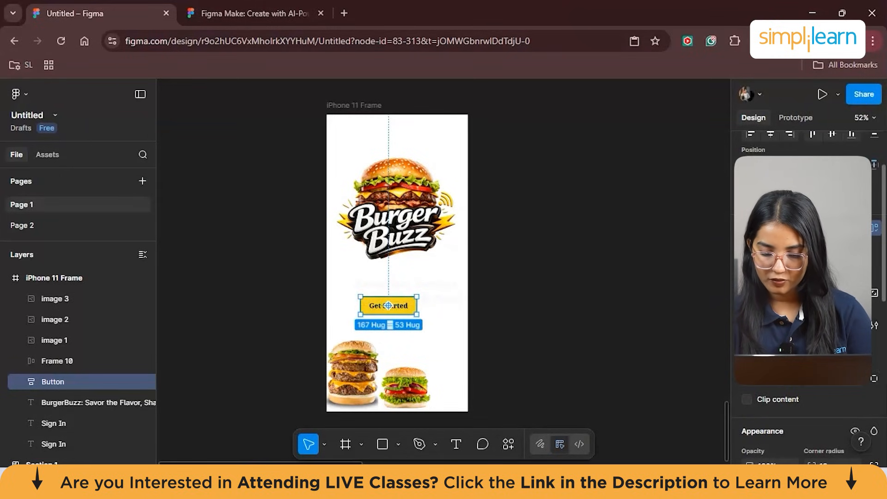
scroll(786, 407, "down", 3)
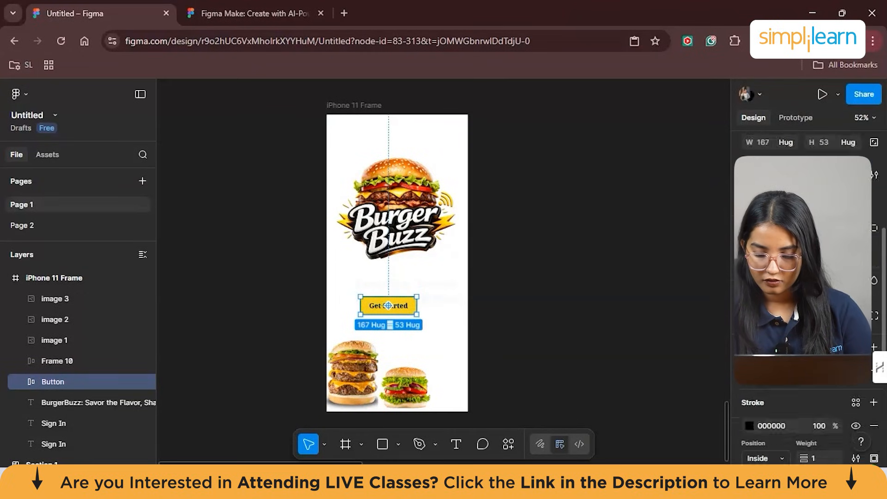
- Group the two burger images in the lower part of the iPhone 11 Frame with image 1 and the Sign In texts
scroll(370, 315, "down", 2)
left_click(353, 322)
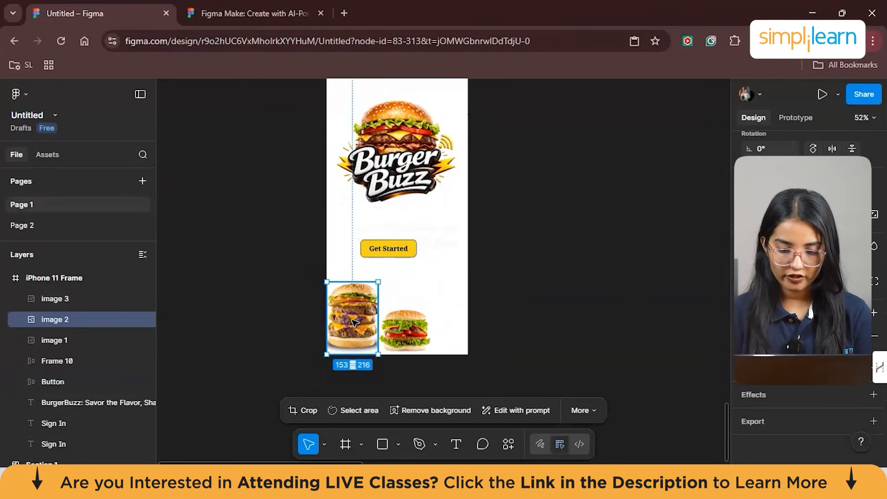
left_click(392, 321)
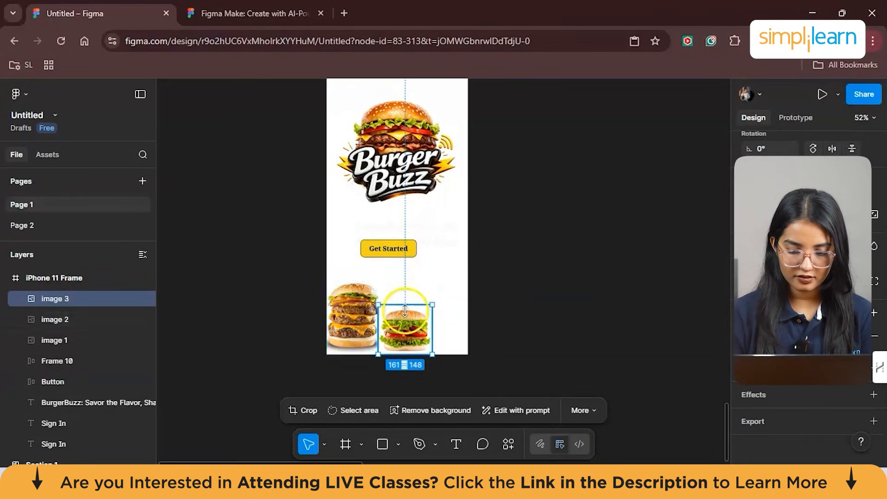
left_click(353, 319)
left_click_drag(452, 353, 330, 278)
right_click(330, 277)
scroll(397, 282, "down", 3)
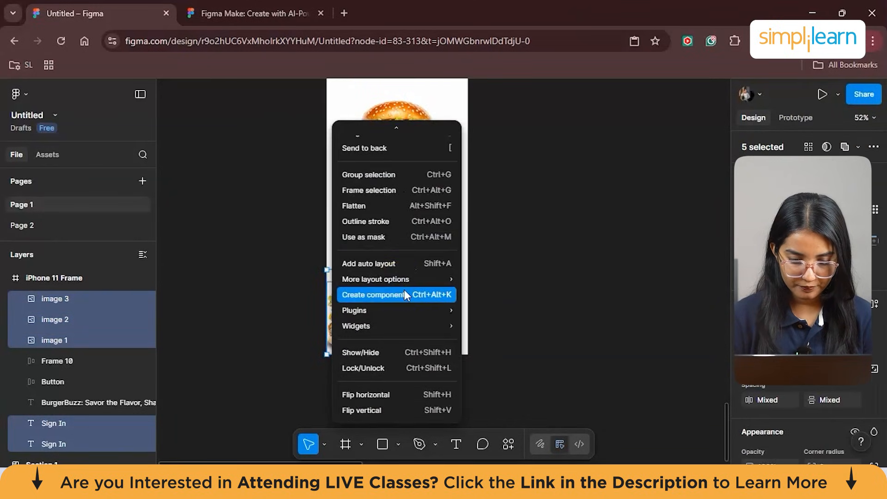
left_click(397, 174)
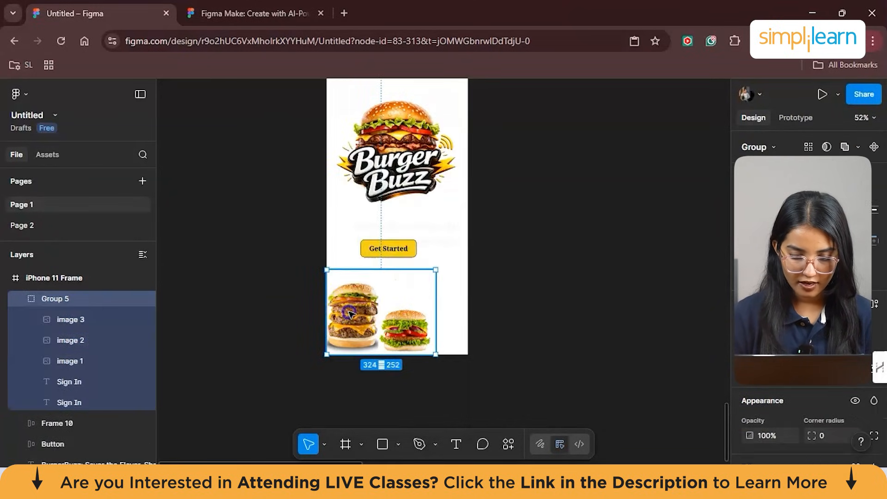
- Add auto layout to the burger image group
right_click(386, 295)
scroll(434, 249, "down", 3)
left_click(447, 295)
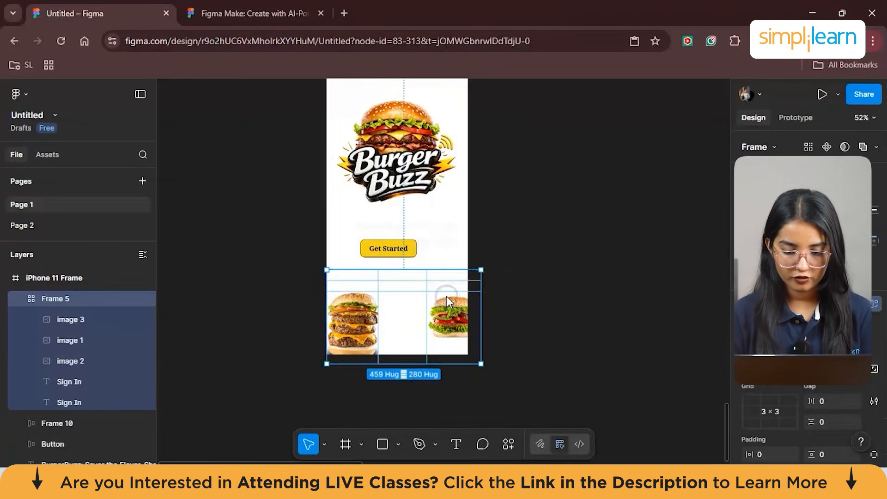
- Align the burger frame with the iPhone frame's bottom edge and delete the blank image 1 between the burgers
mouse_move(452, 320)
left_mouse_down()
mouse_move(432, 315)
mouse_move(456, 308)
mouse_move(439, 313)
left_mouse_up()
left_click(412, 314)
left_click(411, 314)
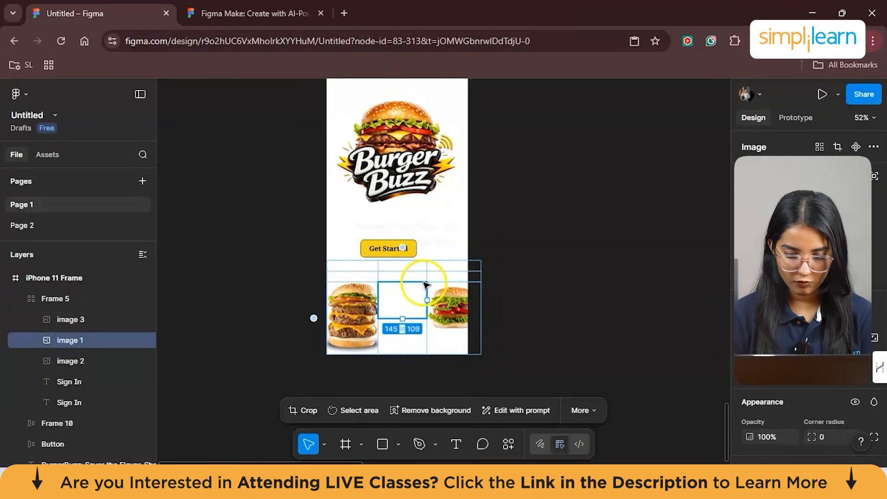
key("Delete")
left_click(413, 300)
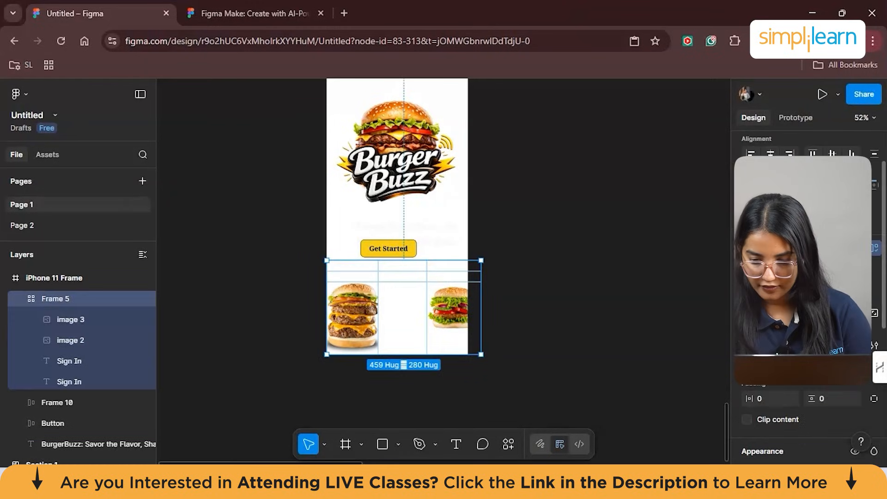
- Switch the burger frame from grid to free-form layout, place both burgers side by side and center the Get Started button
left_click(787, 280)
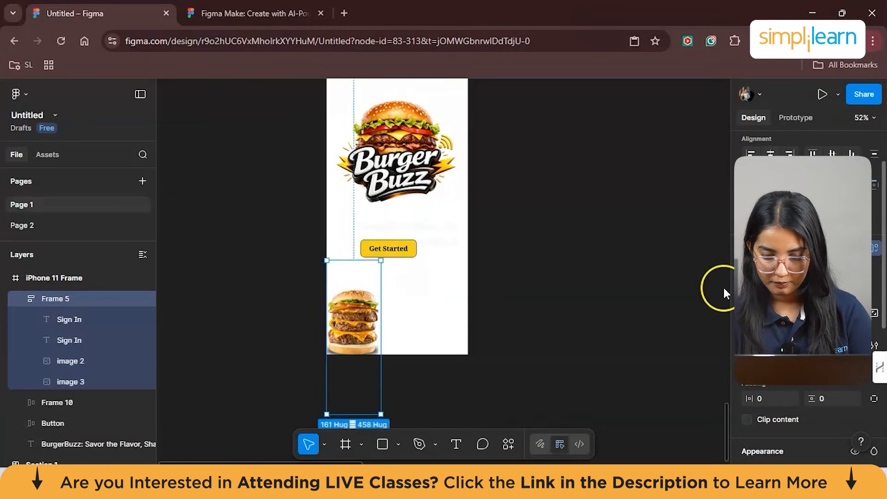
left_click(756, 281)
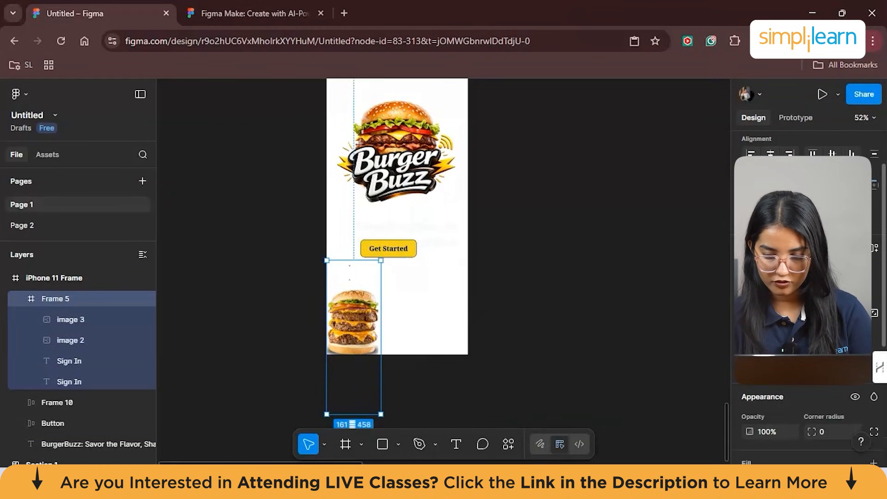
left_click_drag(361, 382, 361, 351)
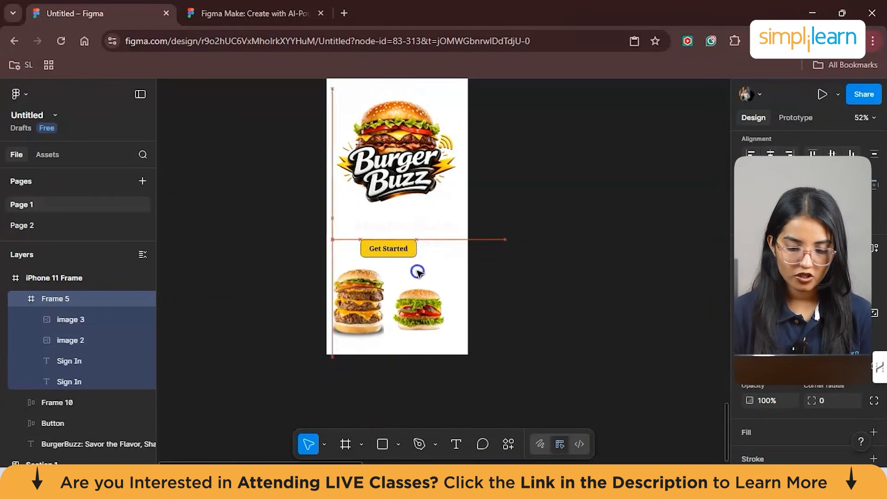
left_click_drag(417, 272, 412, 284)
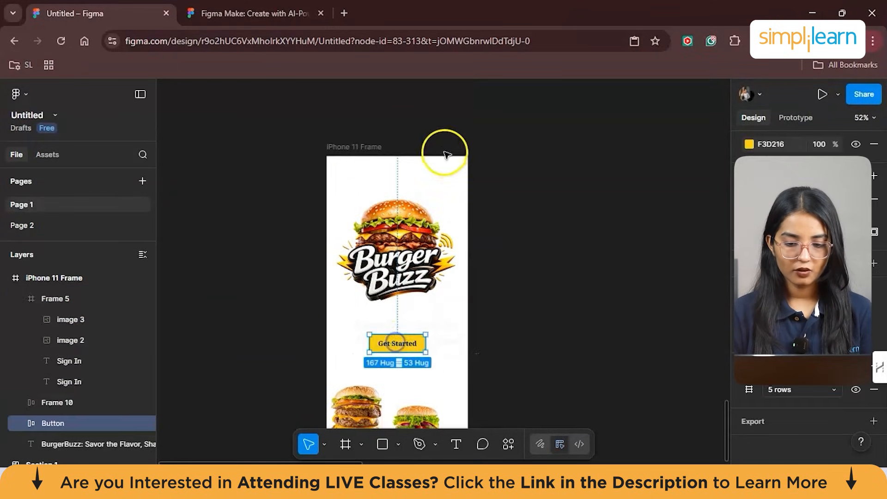
- Stretch the iPhone 11 Frame to about 738 × 787 to test how its contents respond
left_click(347, 148)
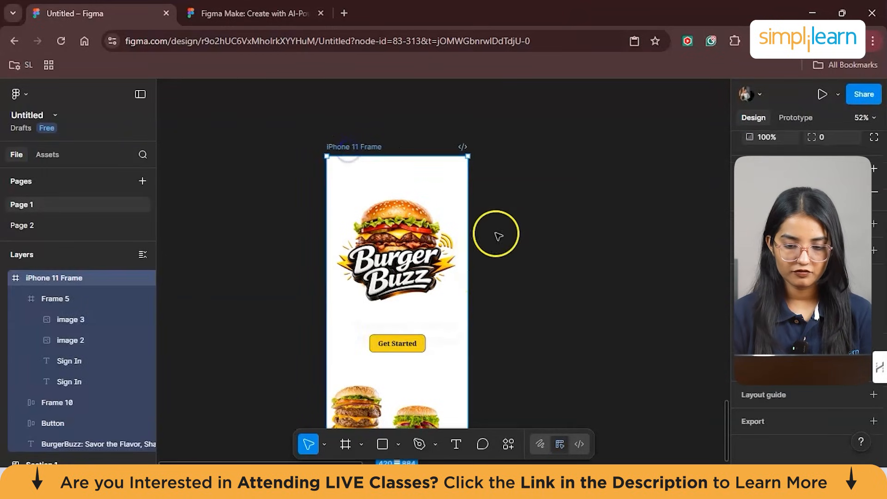
scroll(508, 219, "down", 2)
left_click_drag(468, 409, 575, 376)
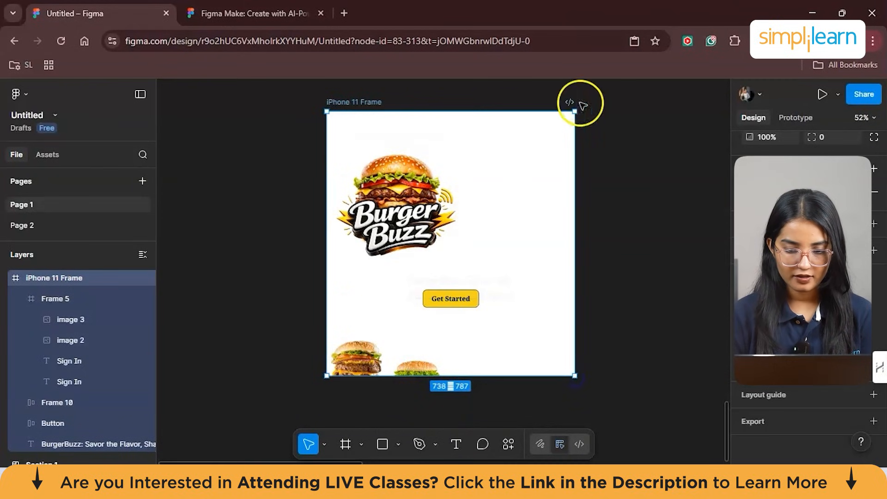
- Add auto layout to the iPhone 11 Frame and position the Get Started button between the logo and the burgers
right_click(351, 102)
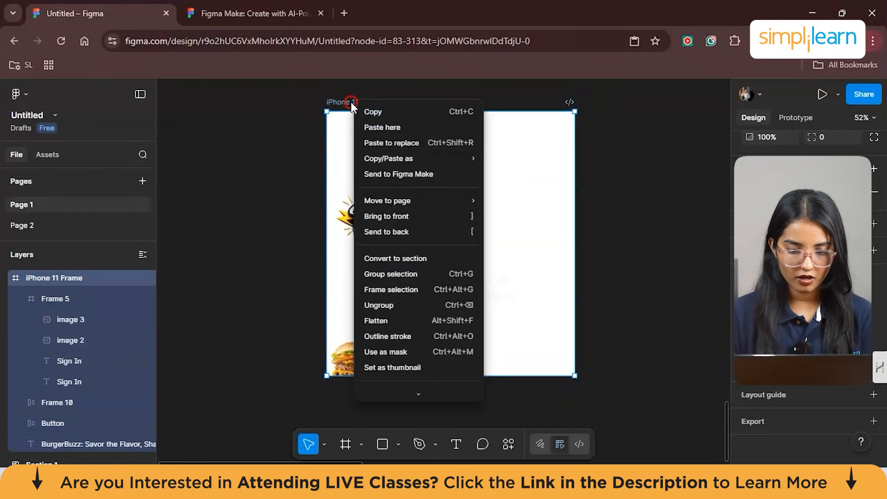
scroll(427, 296, "down", 2)
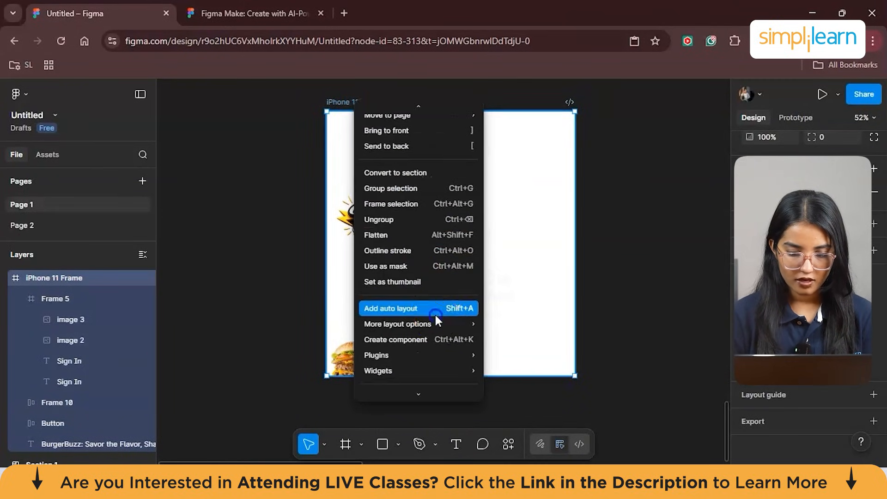
left_click(434, 313)
left_click_drag(459, 297, 384, 278)
left_click(445, 314)
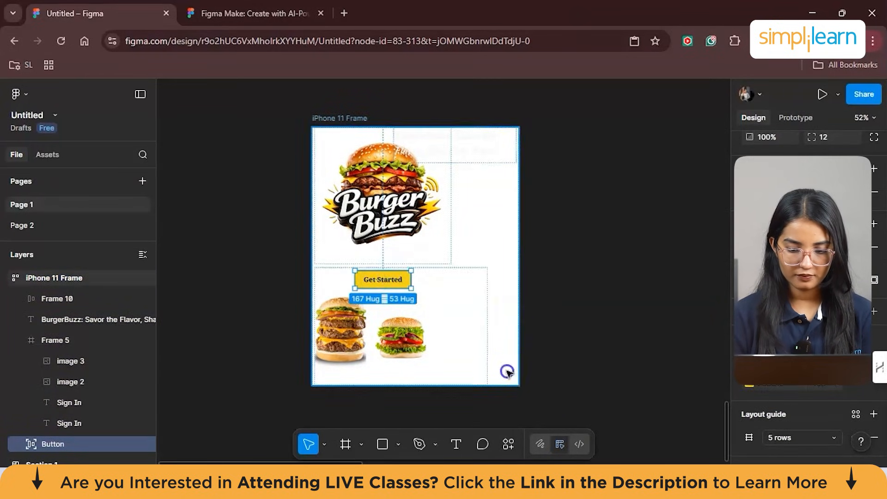
- Resize the iPhone 11 Frame to a wide format of about 980 × 504 to check how the layout reflows
left_click(518, 385)
left_click_drag(519, 387, 456, 293)
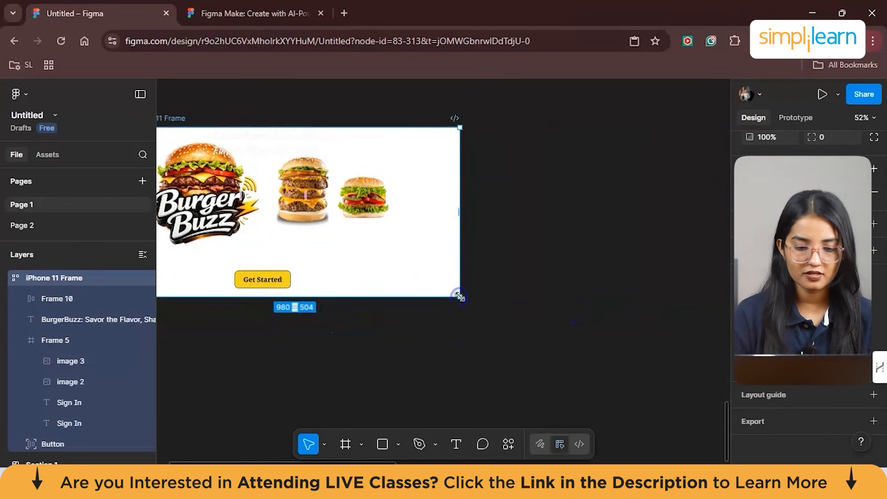
scroll(390, 226, "left", 3)
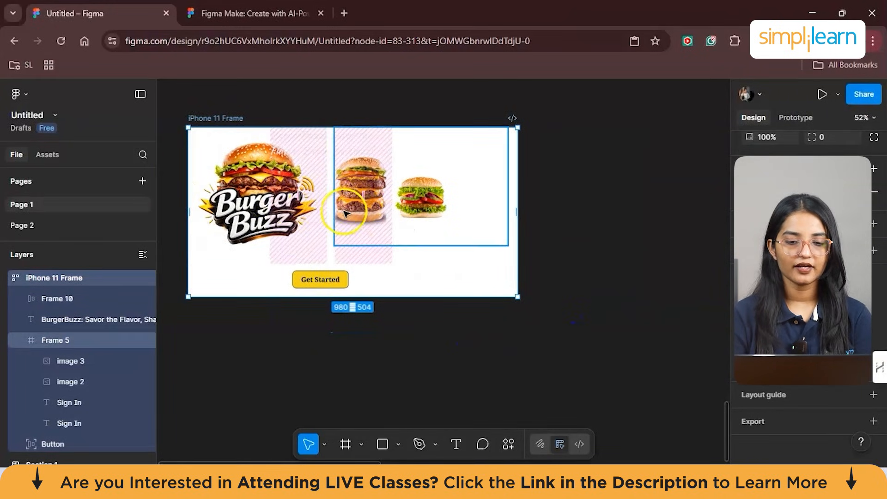
scroll(338, 210, "up", 3)
scroll(338, 210, "left", 2)
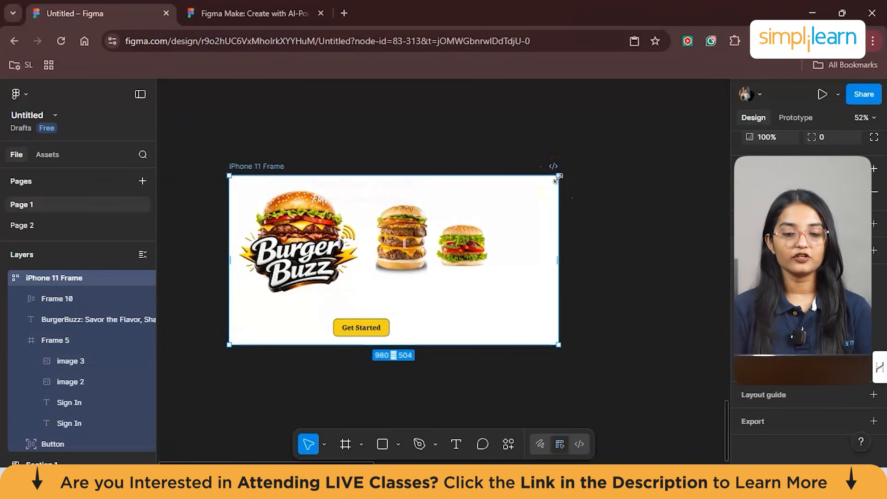
- Resize the iPhone 11 Frame to a portrait format of about 462 × 983 and center the Get Started button below the logo
left_click_drag(560, 347, 463, 416)
left_click_drag(316, 330, 286, 273)
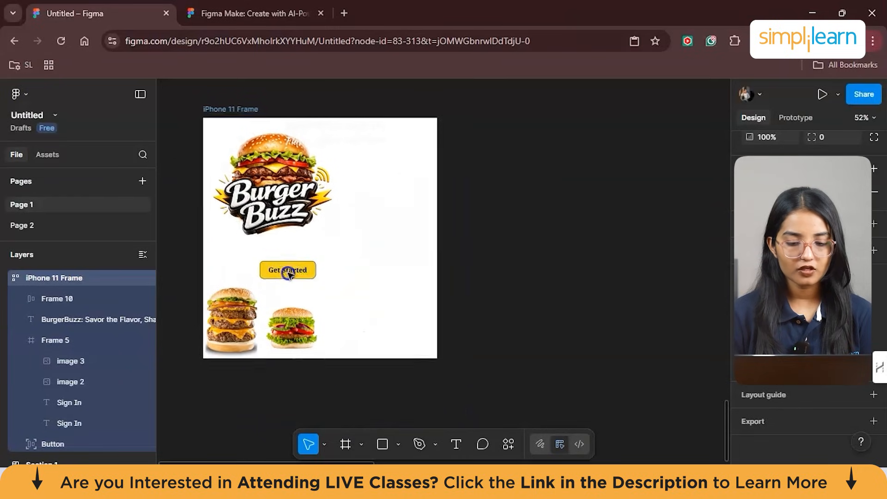
left_click_drag(436, 123, 359, 87)
double_click(263, 238)
left_click_drag(264, 238, 319, 393)
left_click(318, 393)
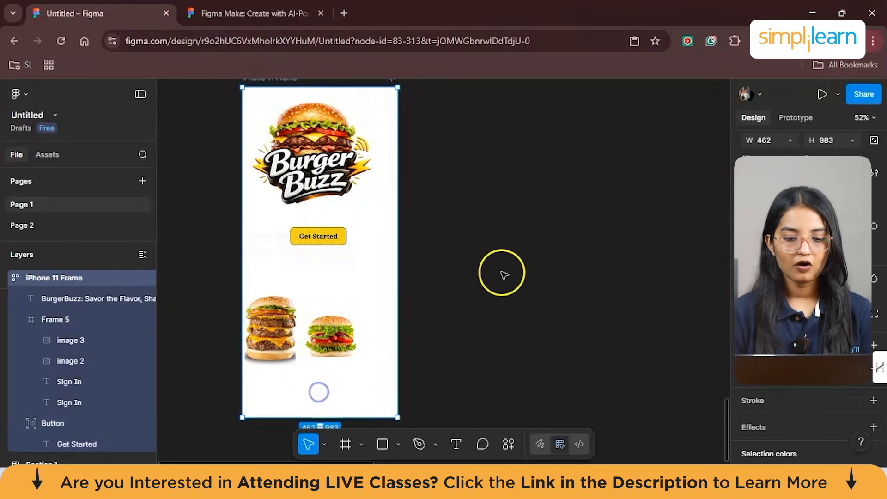
- Add an iPad mini 8.3 preset frame and place it beside the iPhone 11 Frame
scroll(503, 273, "up", 3)
scroll(431, 190, "down", 2)
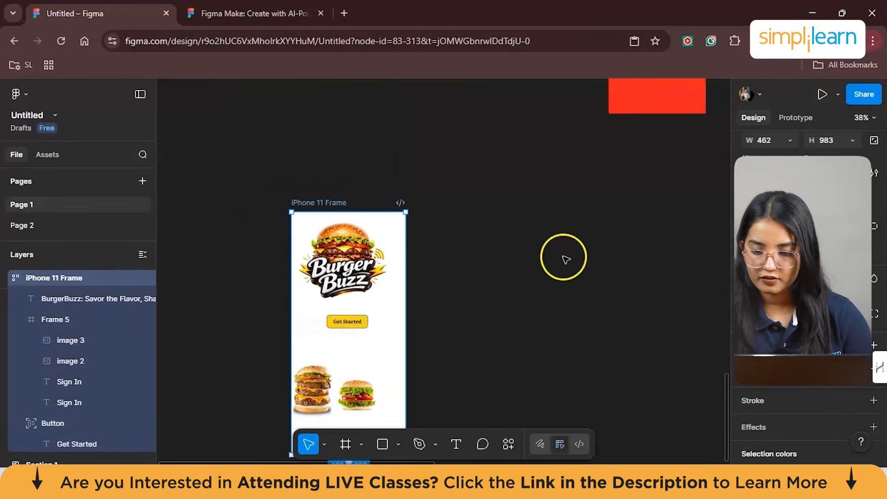
left_click(362, 445)
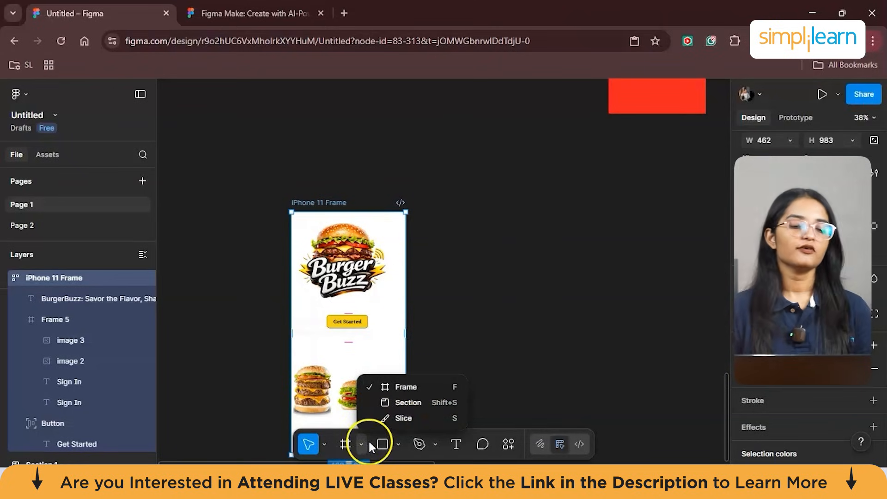
left_click(421, 386)
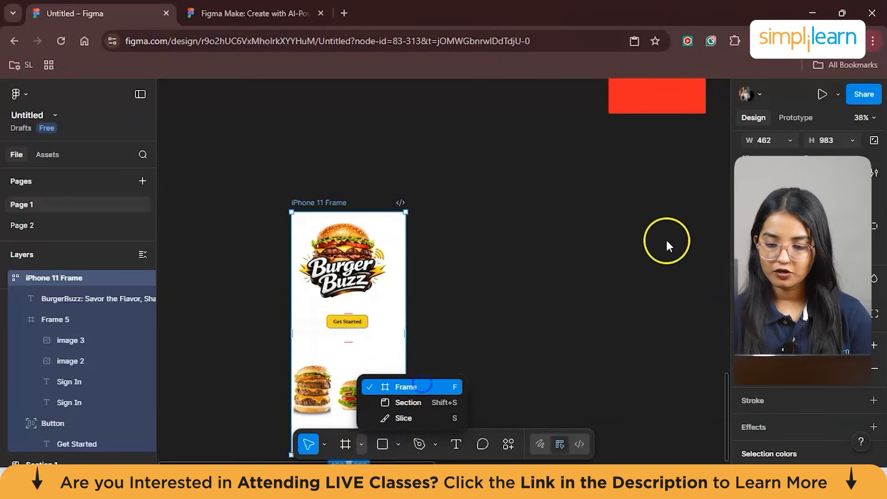
left_click(738, 271)
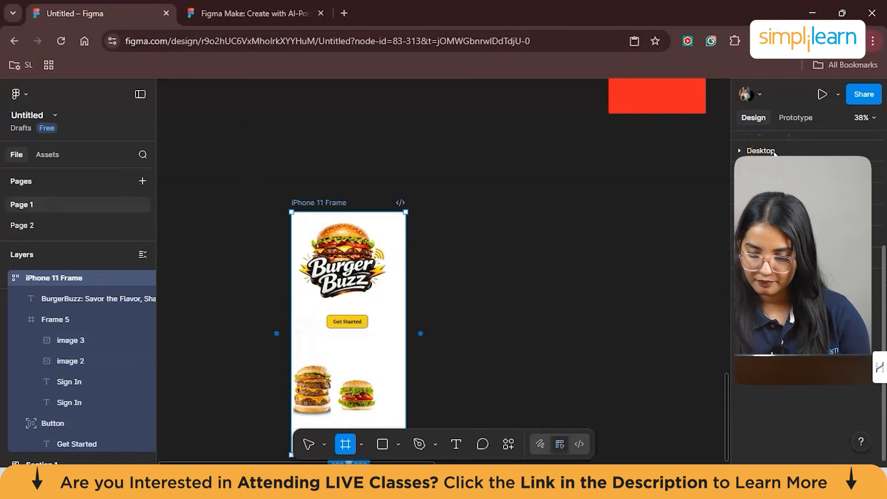
scroll(775, 153, "up", 3)
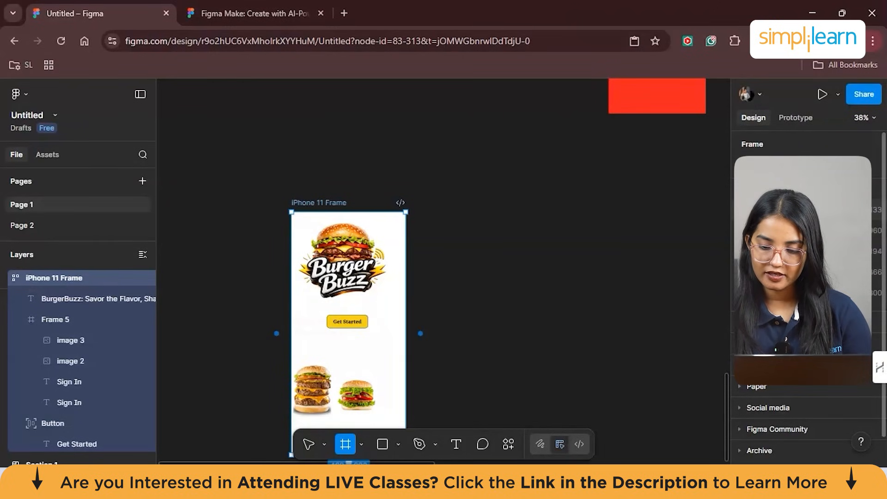
left_click(785, 258)
left_click(519, 217)
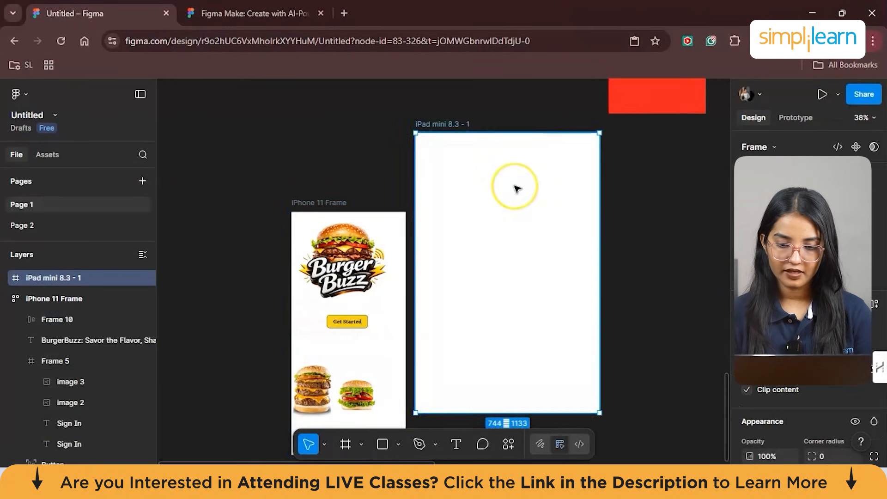
left_click_drag(515, 188, 559, 190)
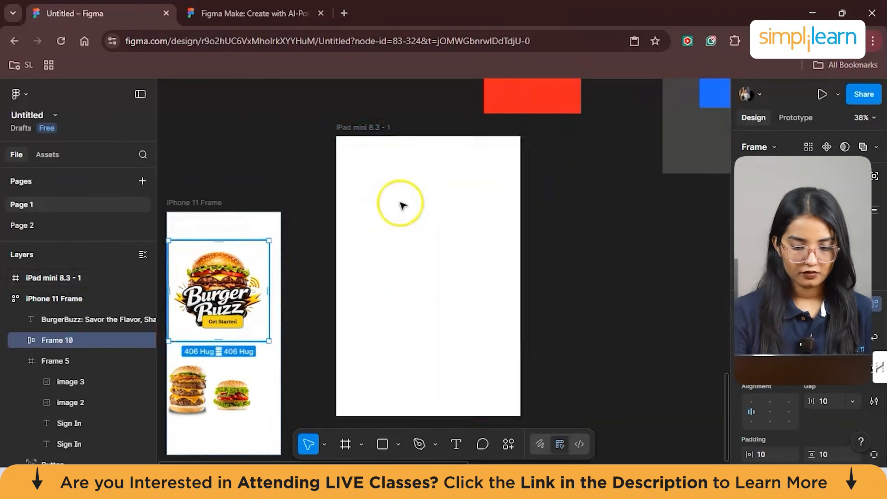
- Copy the logo, Get Started button and burger frames into the iPad mini 8.3 frame, centering the logo and button horizontally
left_click(407, 199)
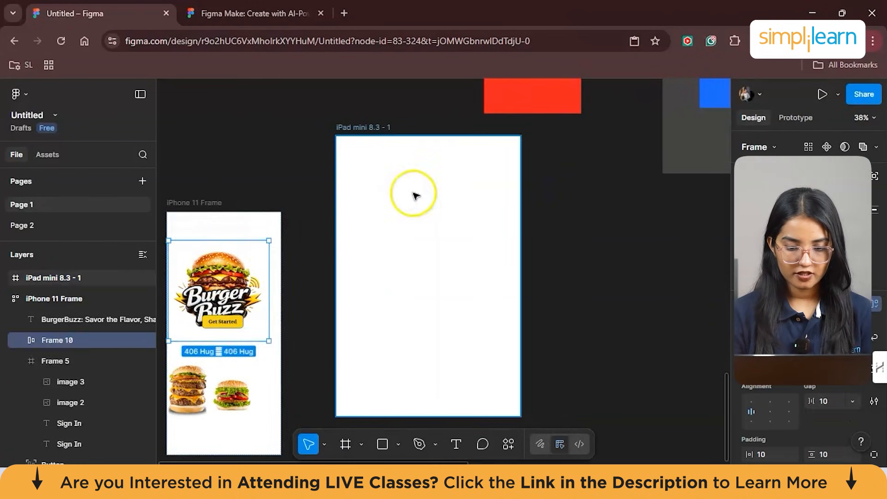
key("ctrl+v")
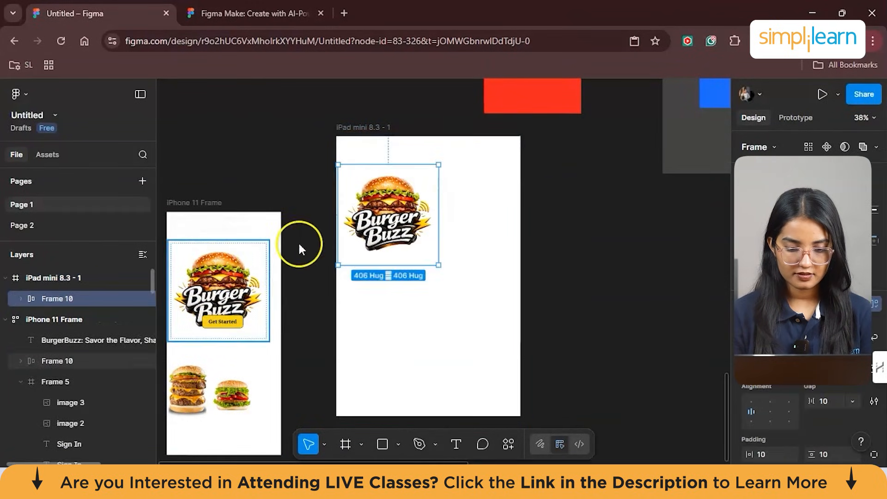
left_click_drag(386, 199, 419, 198)
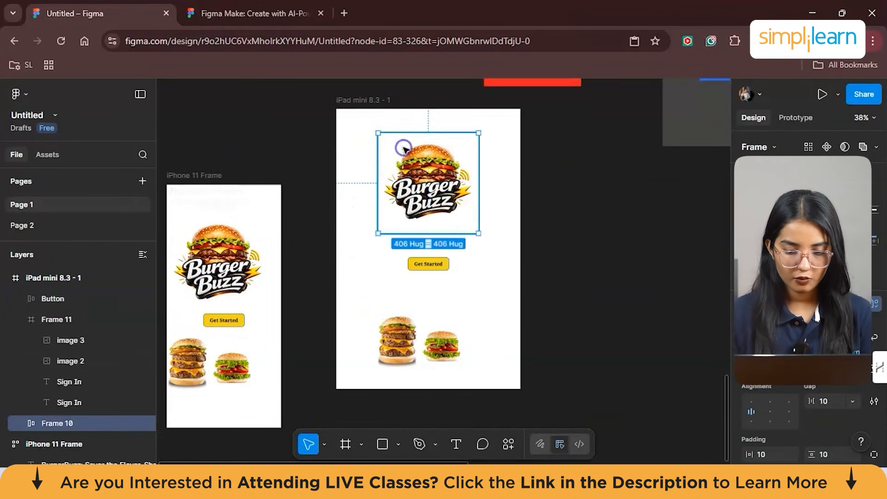
- Remove auto layout from the logo frame and the Get Started button in the iPad mini 8.3 frame
right_click(403, 148)
scroll(513, 235, "down", 3)
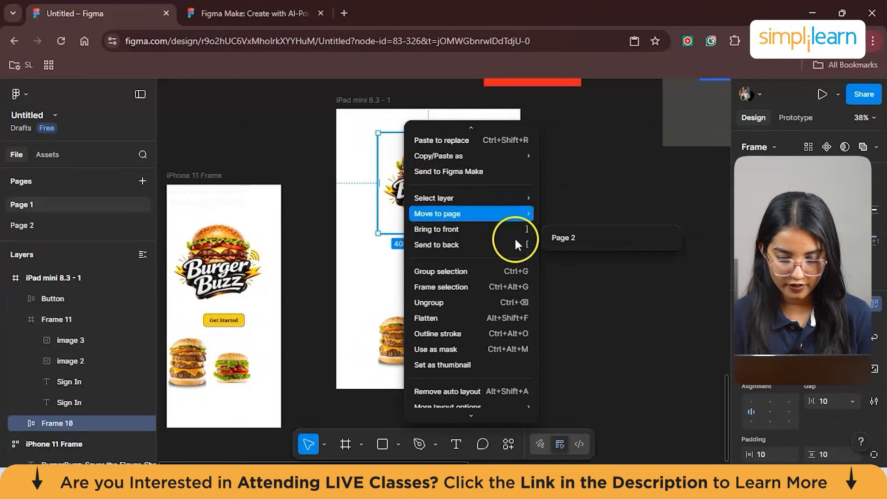
scroll(490, 263, "down", 3)
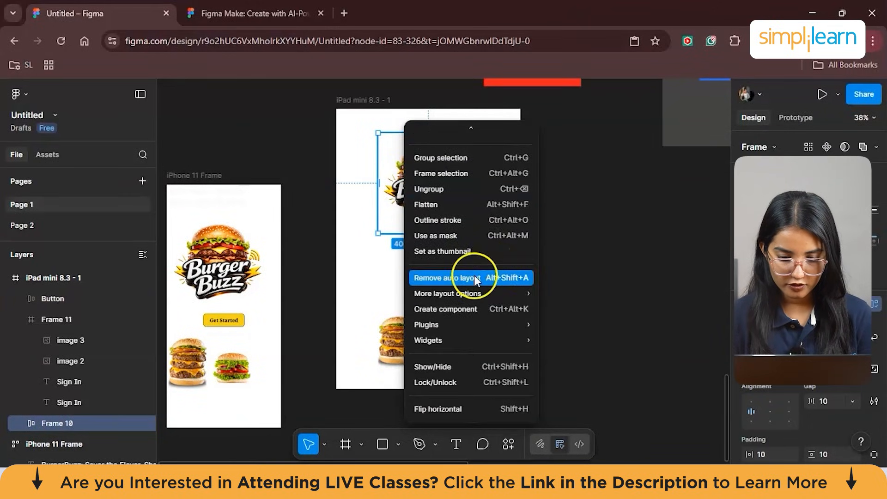
left_click(474, 277)
left_click(439, 264)
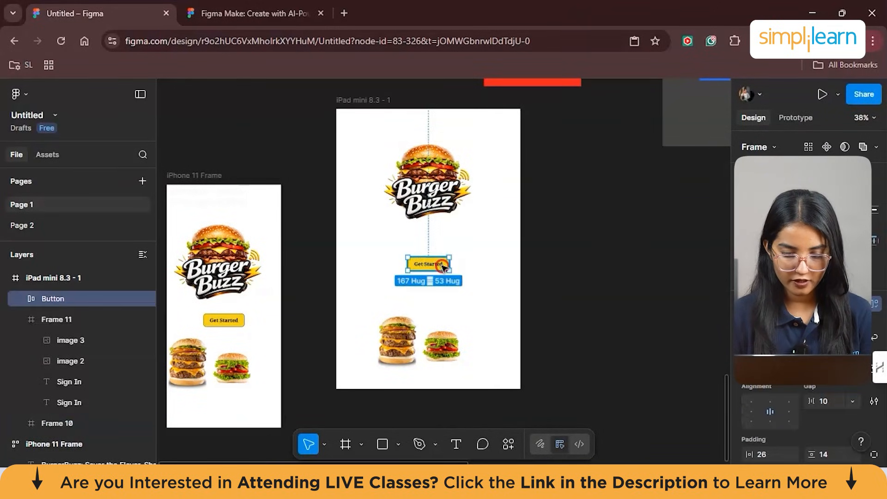
- Add vertical auto layout to the iPad mini 8.3 frame so it stacks the logo, Get Started button and burgers
left_click(501, 363)
left_click_drag(561, 420, 398, 147)
scroll(369, 166, "up", 2)
right_click(348, 178)
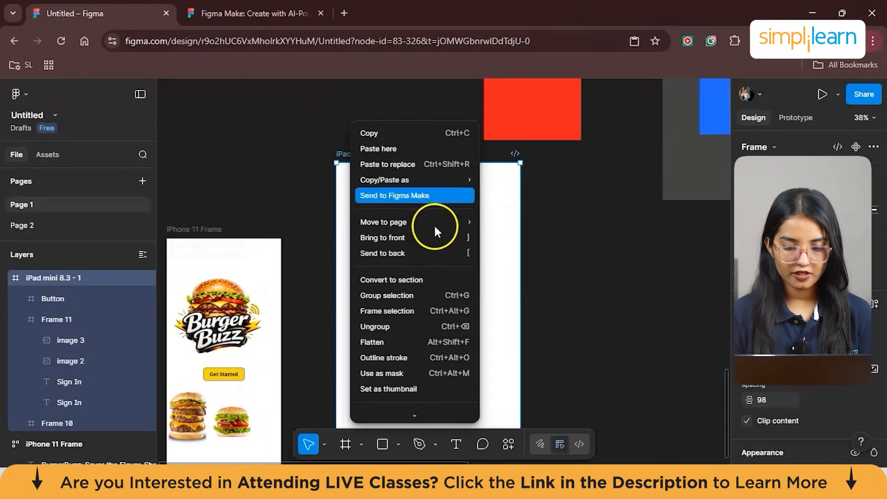
left_click(446, 310)
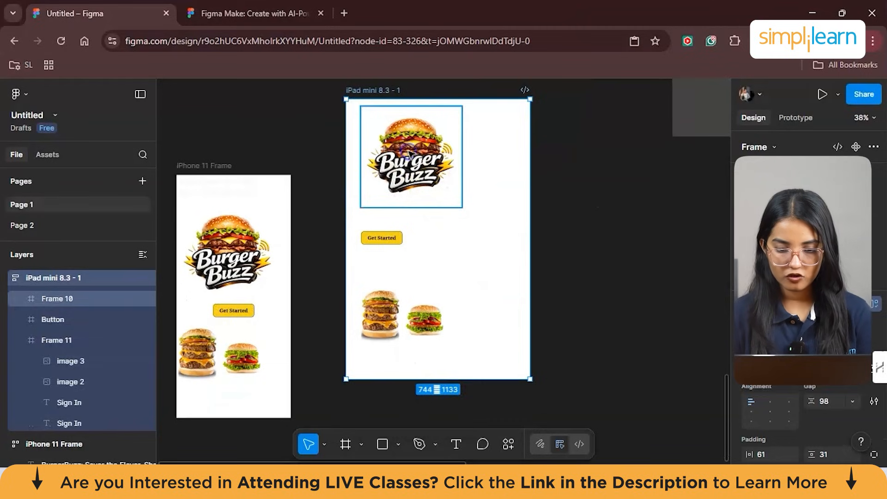
left_click(409, 153)
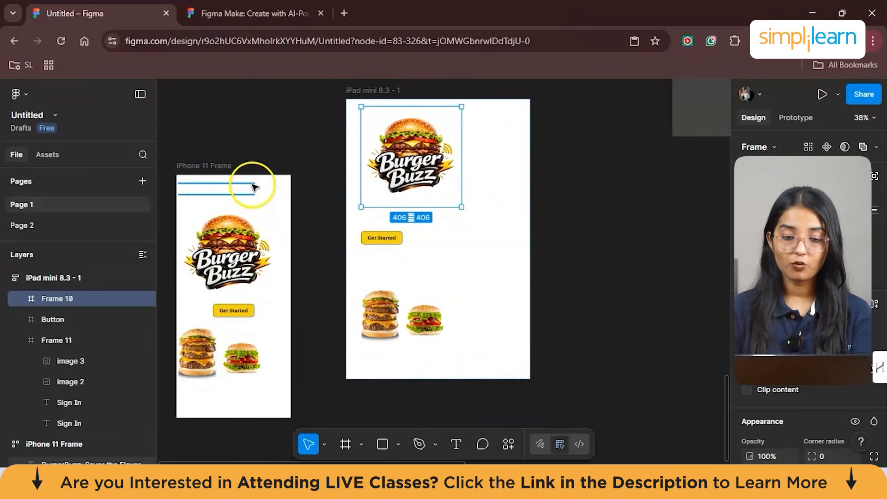
scroll(483, 233, "up", 2)
left_click(504, 240)
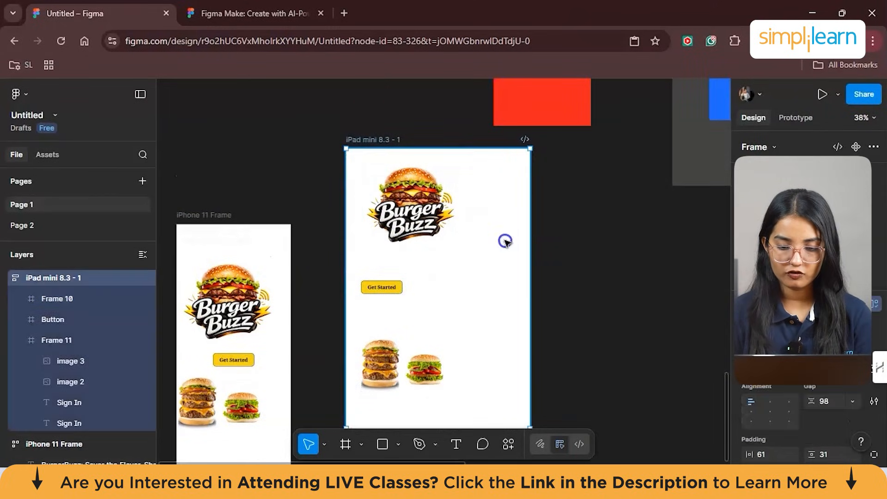
- Resize the iPad mini 8.3 frame to about 536 × 1130 and add auto layout to its logo frame
scroll(513, 324, "down", 1)
left_click_drag(530, 404, 479, 401)
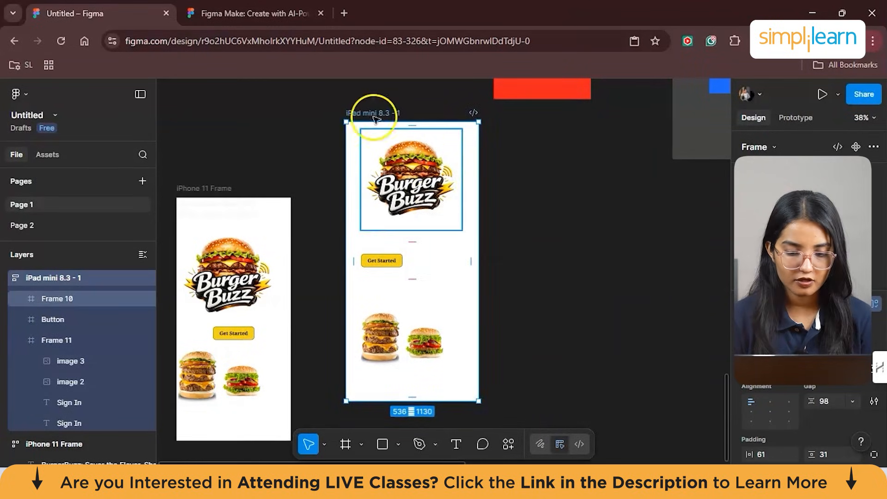
left_click(404, 171)
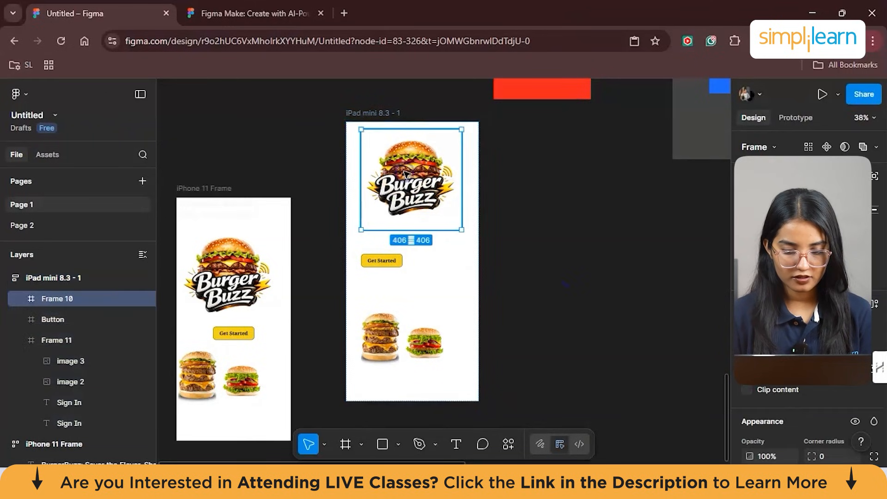
right_click(404, 172)
left_click(461, 343)
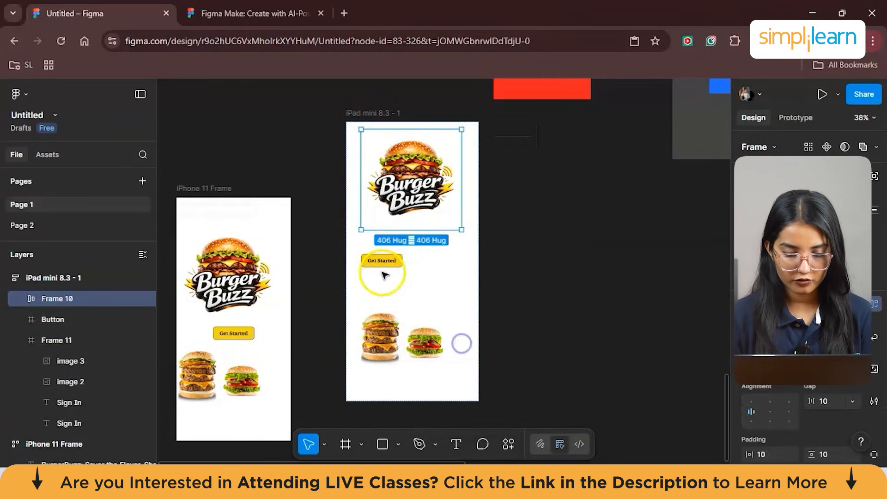
- Add auto layout to the burger images frame and to the Get Started button in the iPad mini 8.3 frame
left_click_drag(378, 261, 404, 253)
right_click(404, 263)
left_click(373, 258)
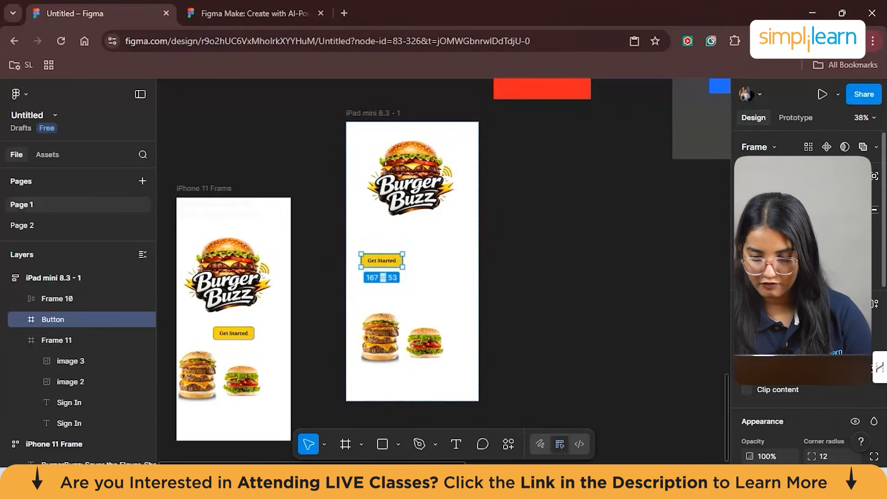
left_click(384, 264)
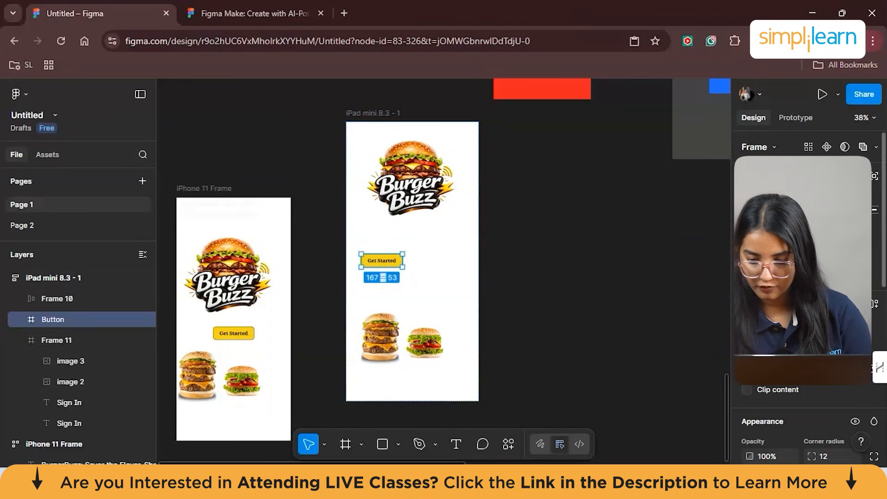
left_click(376, 335)
key("shift+a")
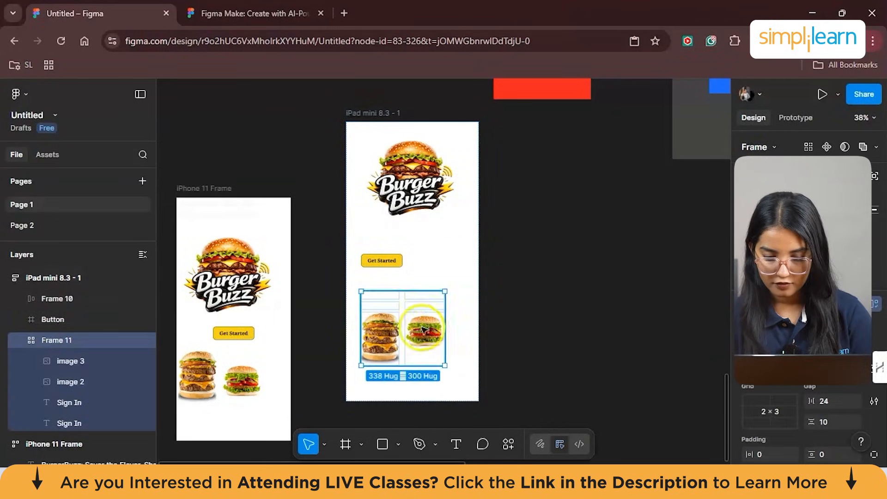
right_click(388, 260)
mouse_move(490, 279)
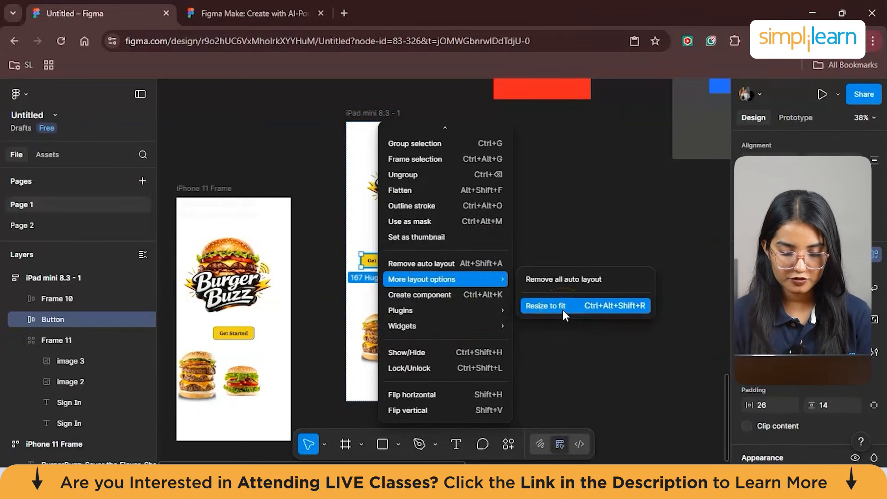
left_click(559, 234)
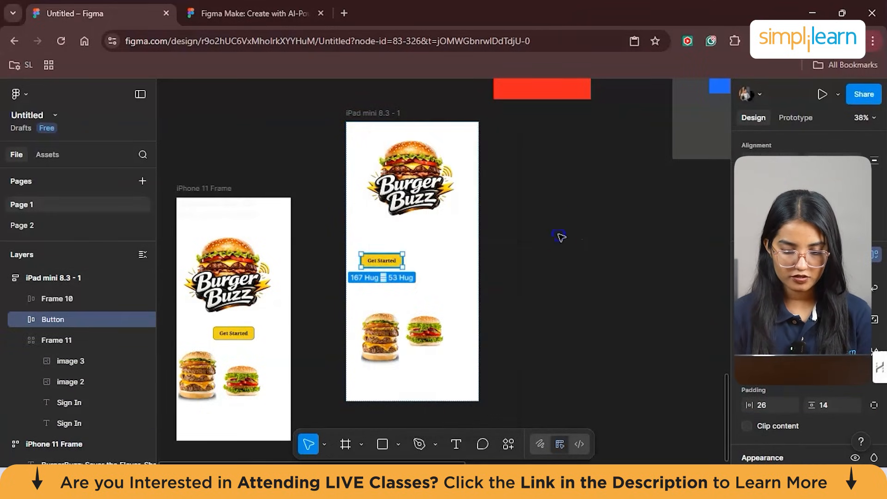
- Replace the iPad mini 8.3 frame's own auto layout with a wrapping auto layout frame and resize it to about 637 × 1086
left_click(471, 130)
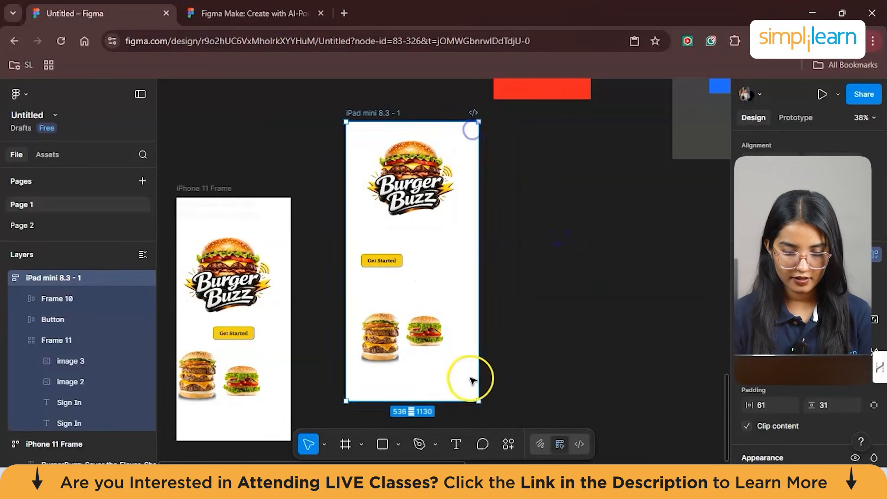
left_click_drag(479, 403, 549, 382)
right_click(360, 113)
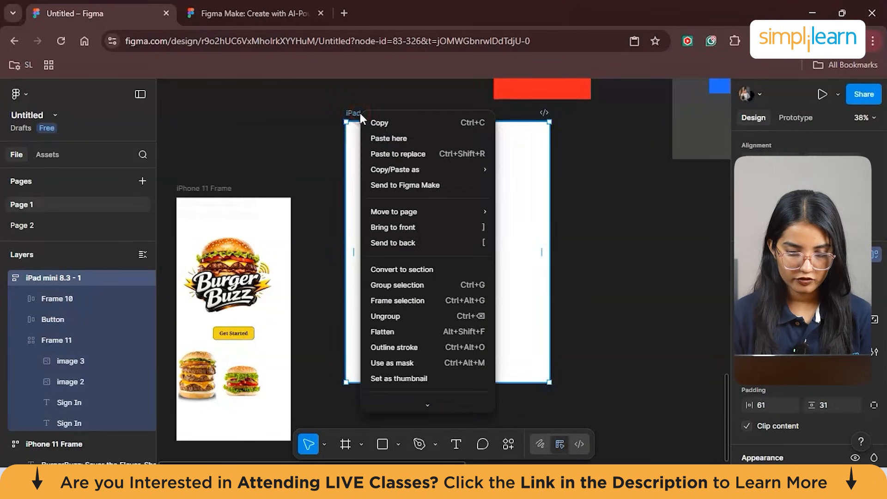
scroll(386, 292, "down", 1)
mouse_move(499, 387)
left_mouse_down()
mouse_move(427, 390)
mouse_move(542, 390)
mouse_move(515, 315)
mouse_move(490, 319)
mouse_move(545, 328)
mouse_move(493, 410)
mouse_move(462, 353)
mouse_move(477, 385)
mouse_move(509, 394)
mouse_move(492, 390)
left_mouse_up()
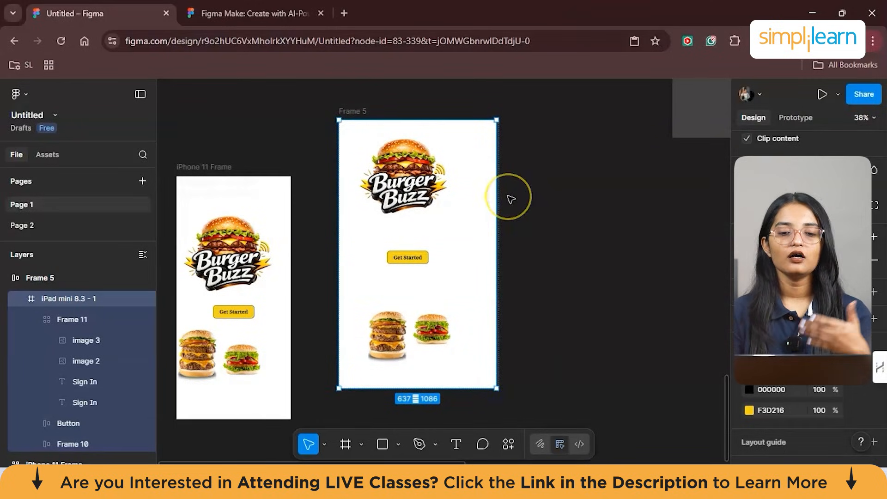
left_click(511, 199)
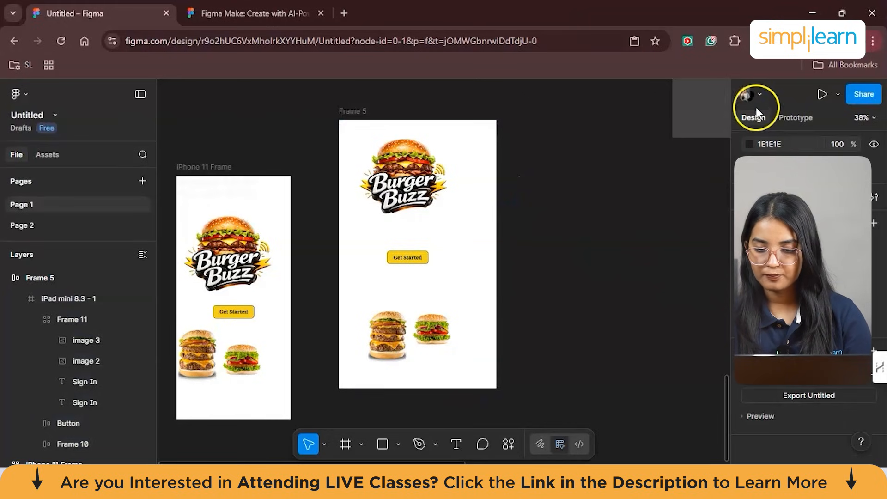
- Add a MacBook Air preset frame beside the iPad mini design
left_click(358, 445)
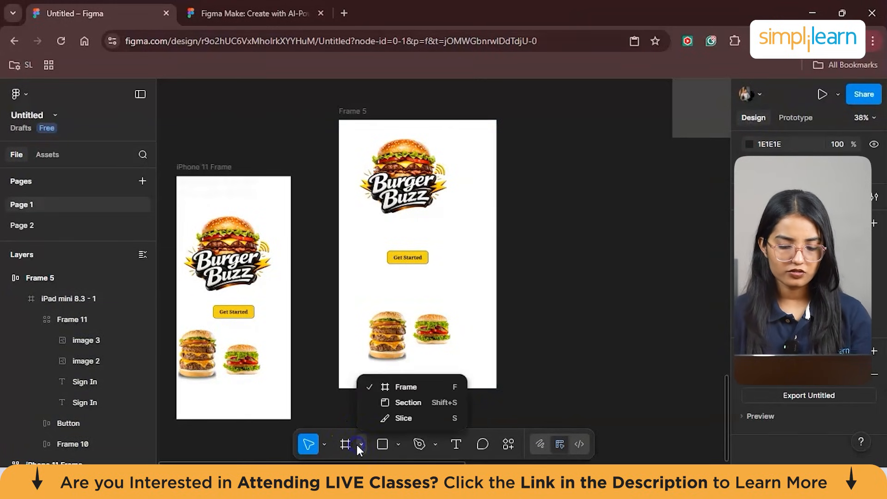
left_click(405, 388)
left_click(758, 298)
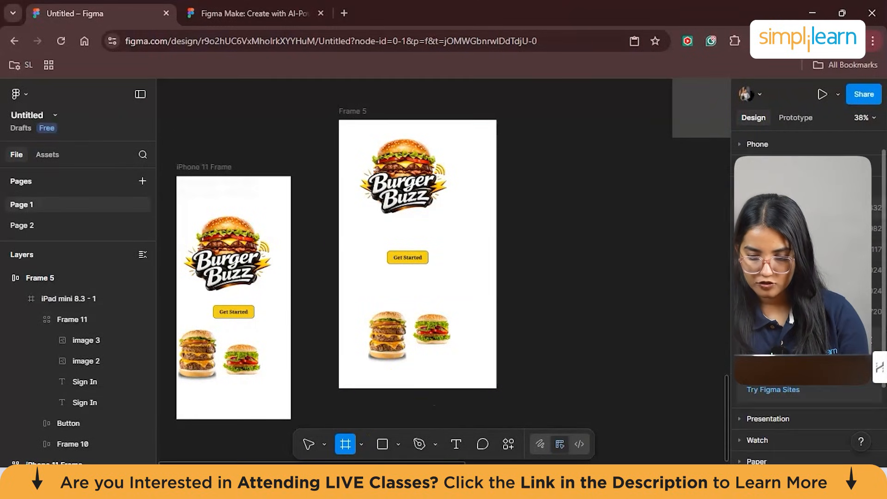
left_click(767, 207)
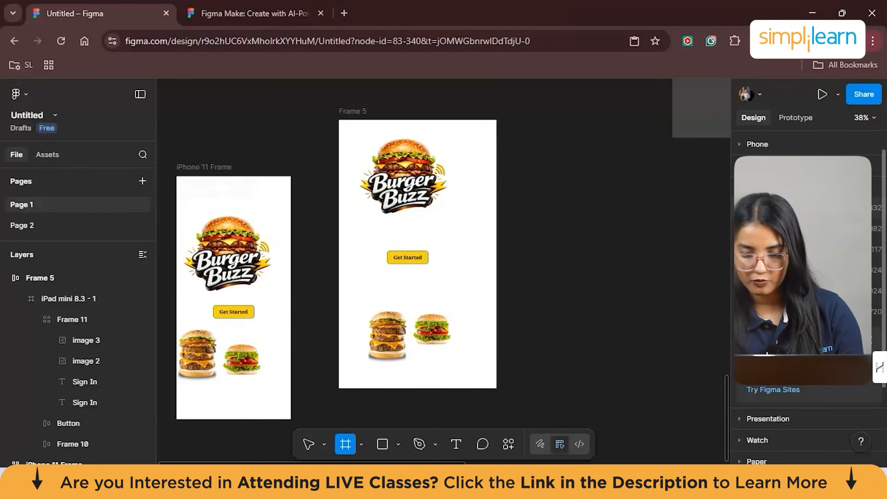
- Draw a rectangle about 489 × 156 in the MacBook Air frame with corner radius 50 and a red EE2323 fill
left_click(398, 444)
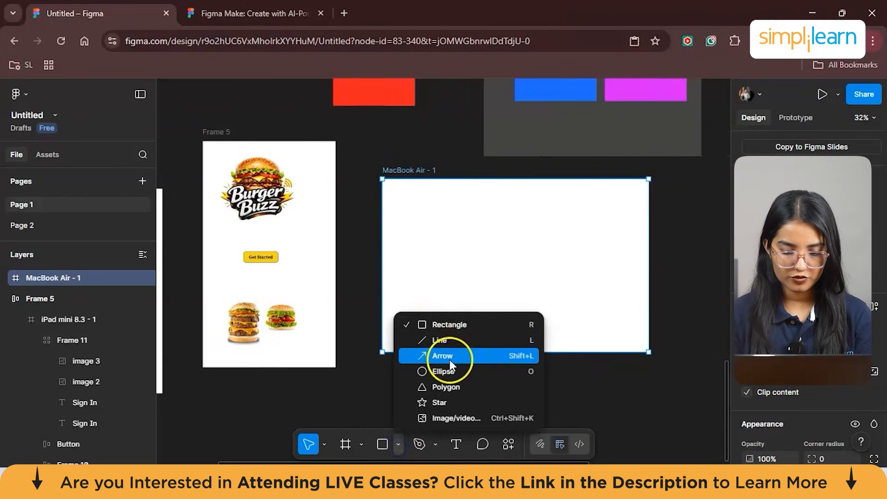
left_click(444, 326)
left_click(455, 258)
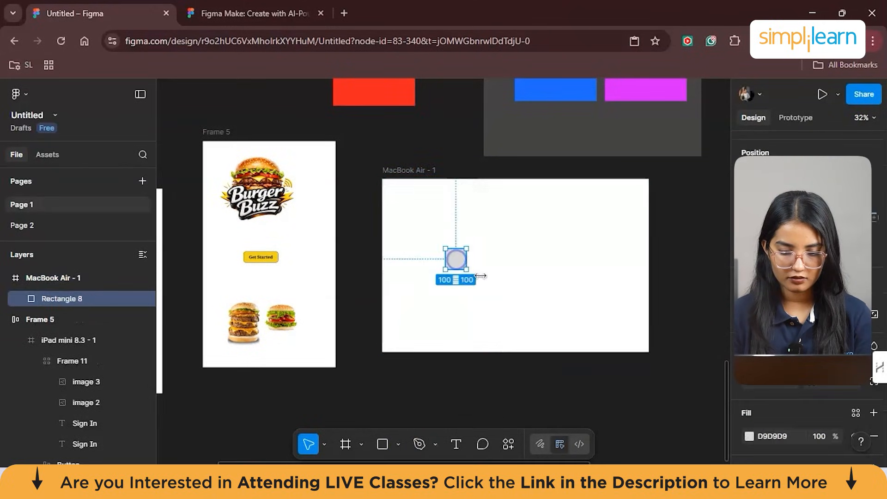
left_click_drag(462, 265, 547, 280)
left_click(821, 385)
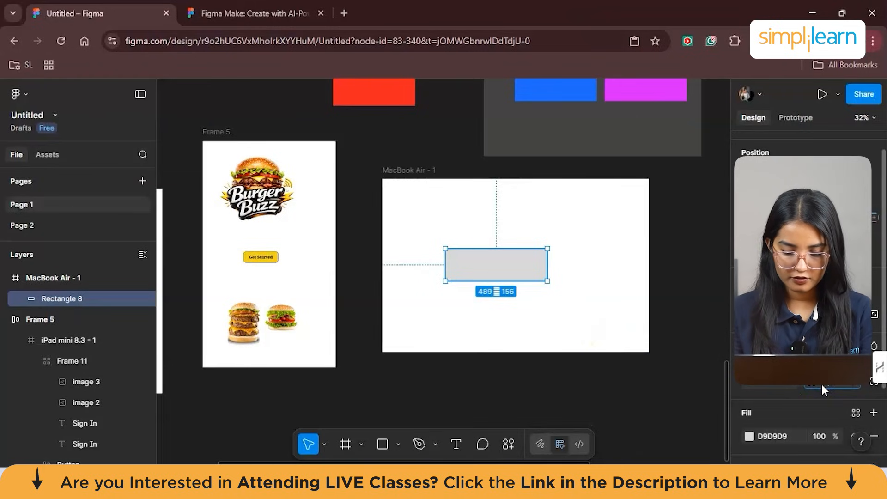
type("50")
key("Return")
scroll(739, 371, "down", 2)
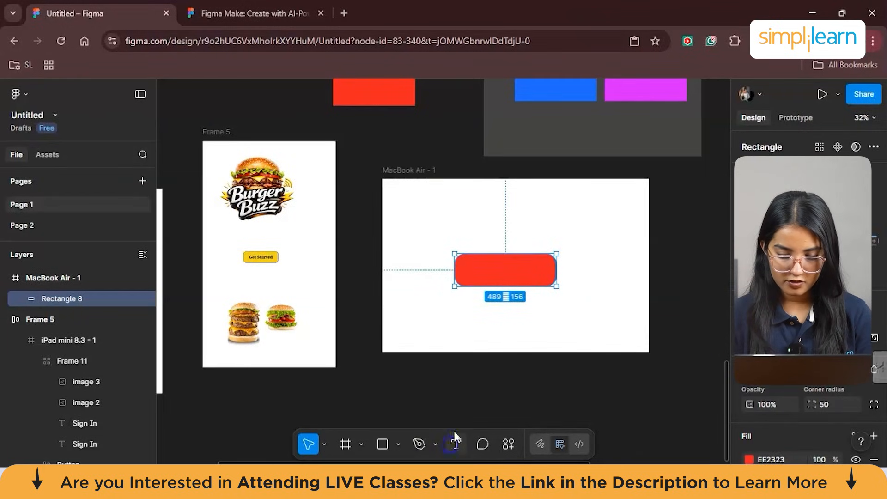
- Add a "HGELLO THERE!" text above the red rectangle in the MacBook Air frame
left_click(455, 439)
left_click(463, 225)
key("t")
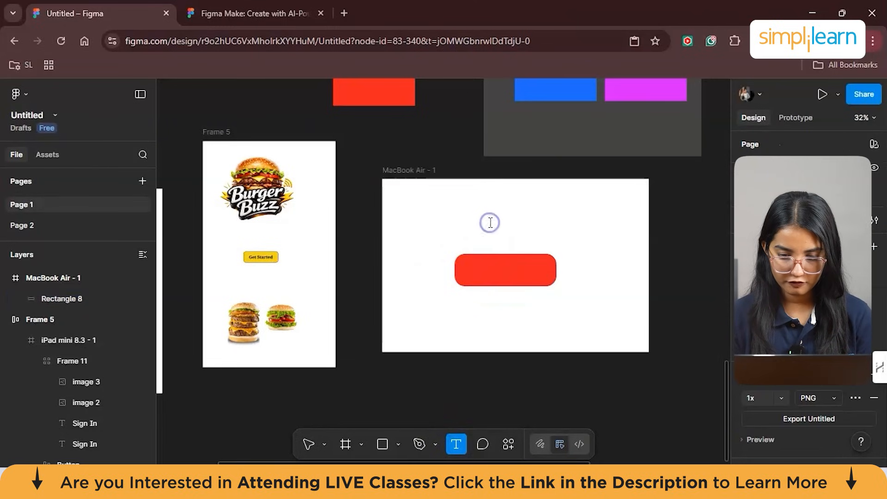
left_click(489, 224)
type("HGELLO THERE!")
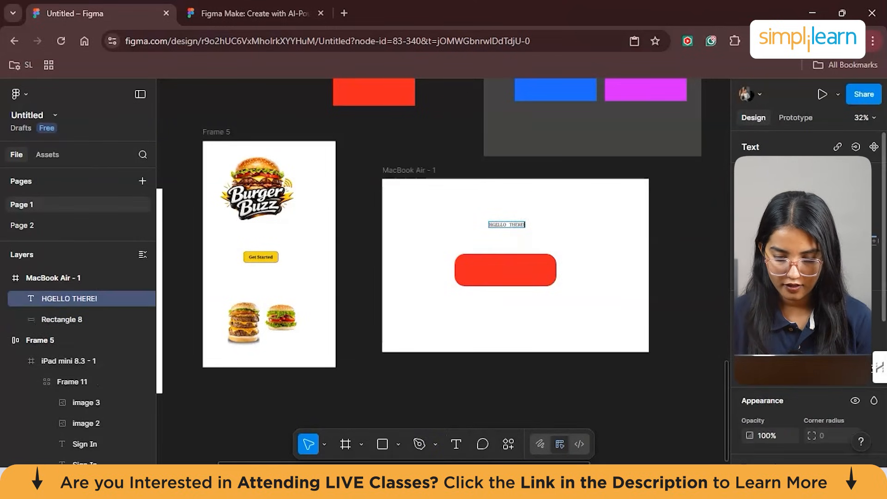
- Set the text's font size to 64, correct its wording to "HELLO THERE!" and line it up with the red rectangle below
scroll(817, 377, "down", 3)
scroll(829, 407, "down", 5)
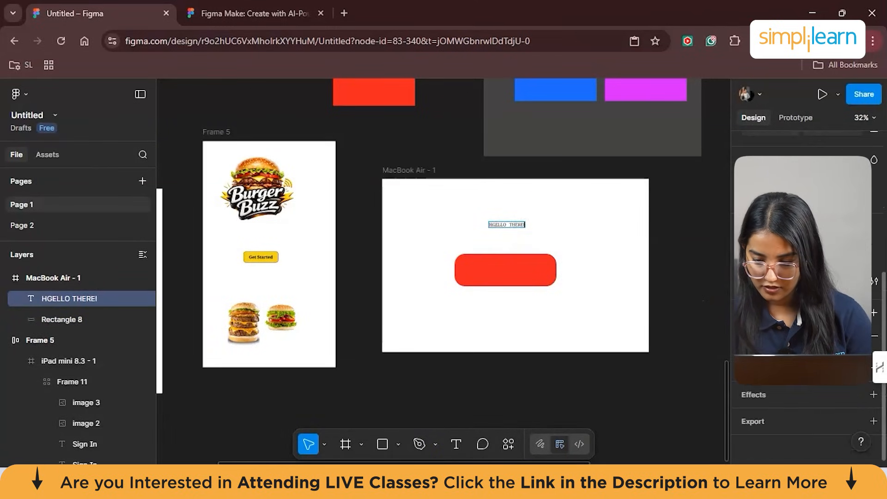
scroll(829, 407, "up", 5)
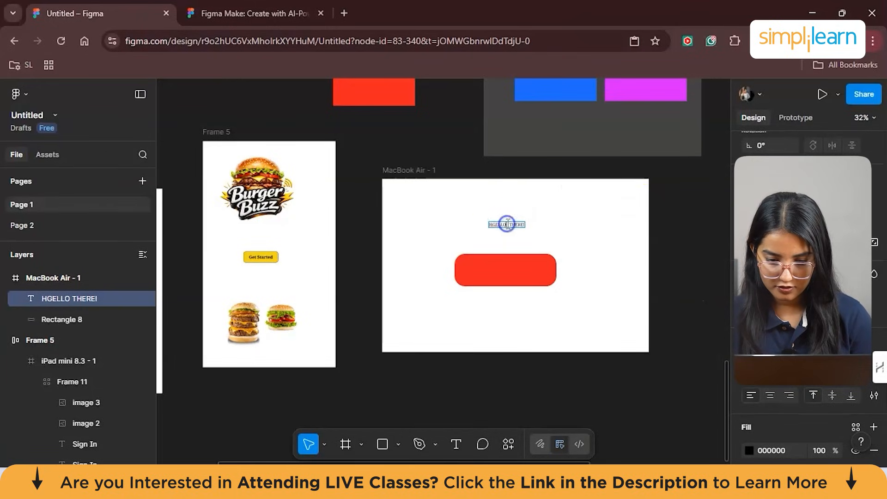
scroll(811, 342, "up", 3)
scroll(811, 342, "down", 5)
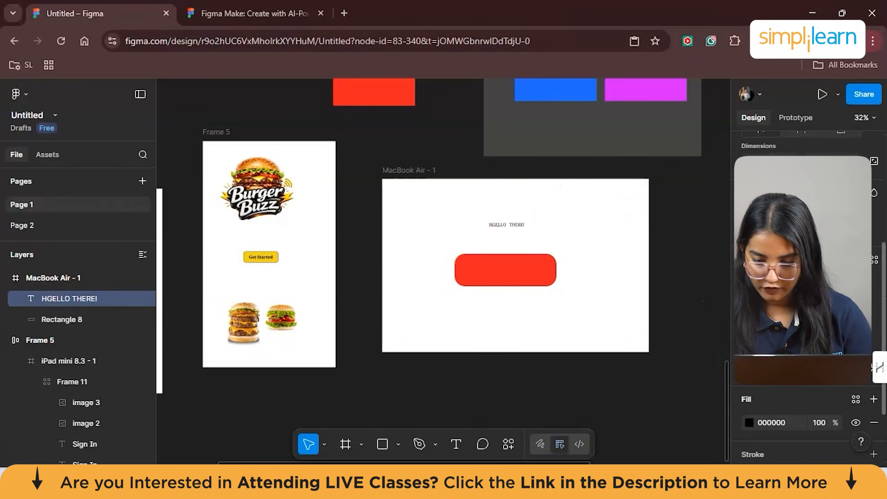
left_click(858, 302)
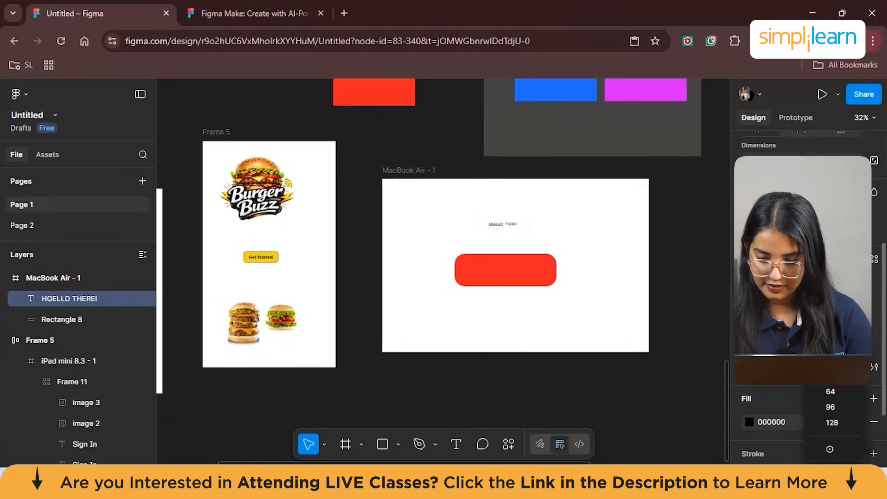
left_click(841, 392)
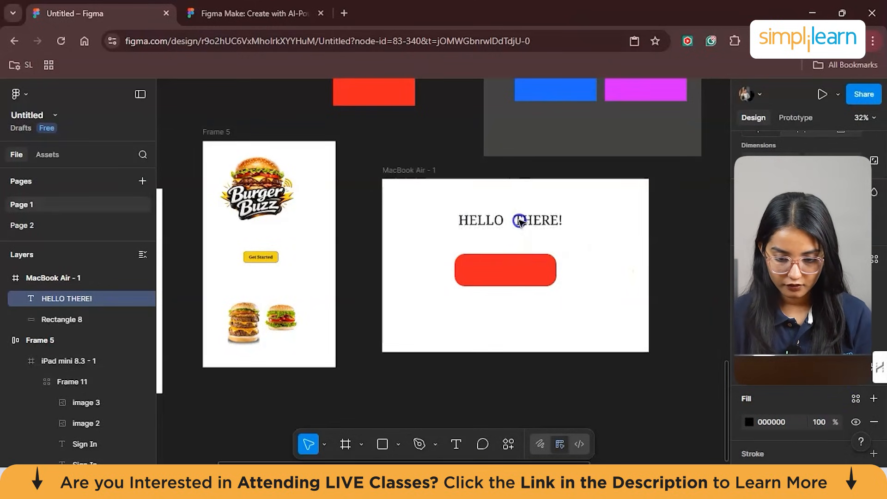
left_click_drag(513, 220, 520, 220)
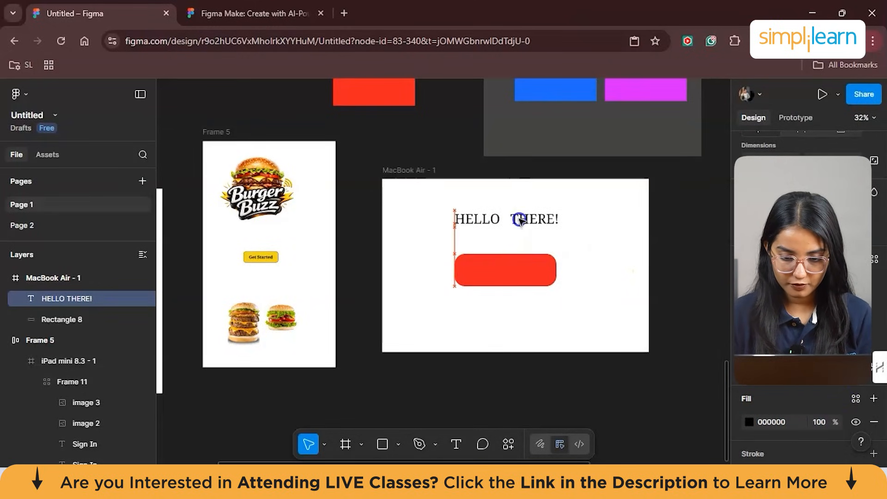
left_click_drag(516, 271, 519, 275)
left_click(584, 310)
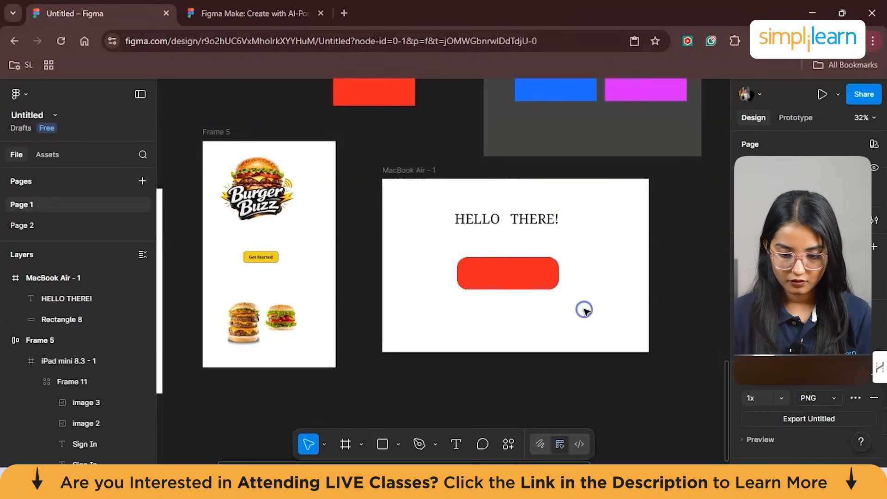
- Move the "HELLO THERE!" text to the MacBook Air frame's right edge and add auto layout to it
left_click(508, 219)
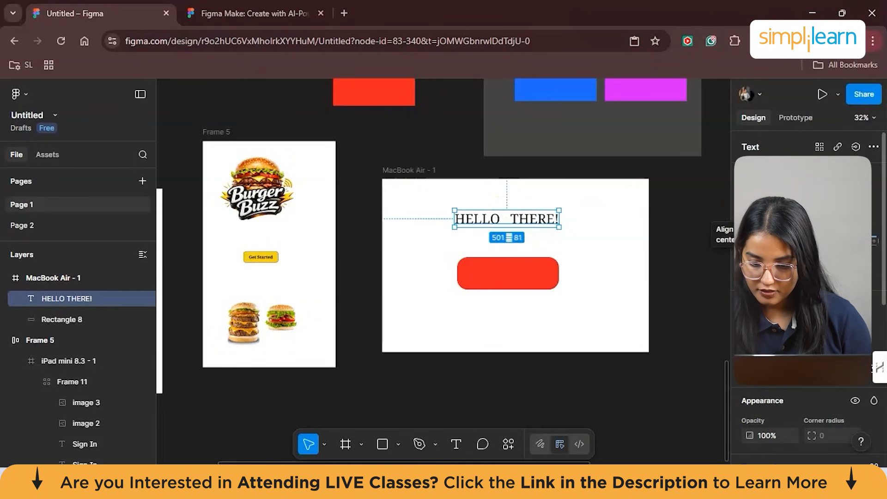
left_click_drag(517, 218, 607, 217)
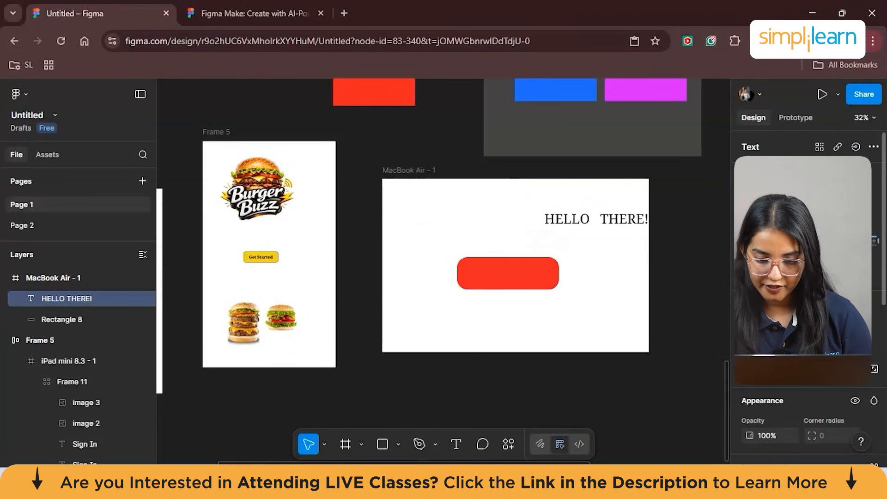
right_click(608, 216)
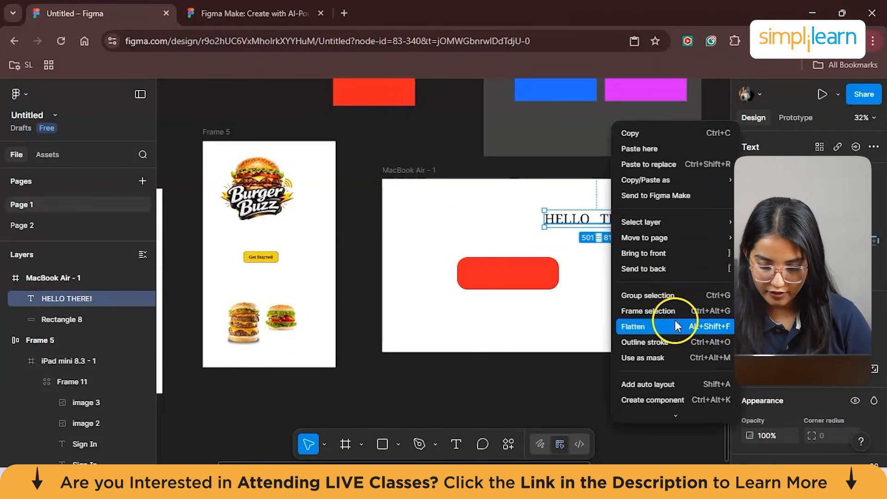
scroll(675, 320, "down", 2)
left_click(655, 330)
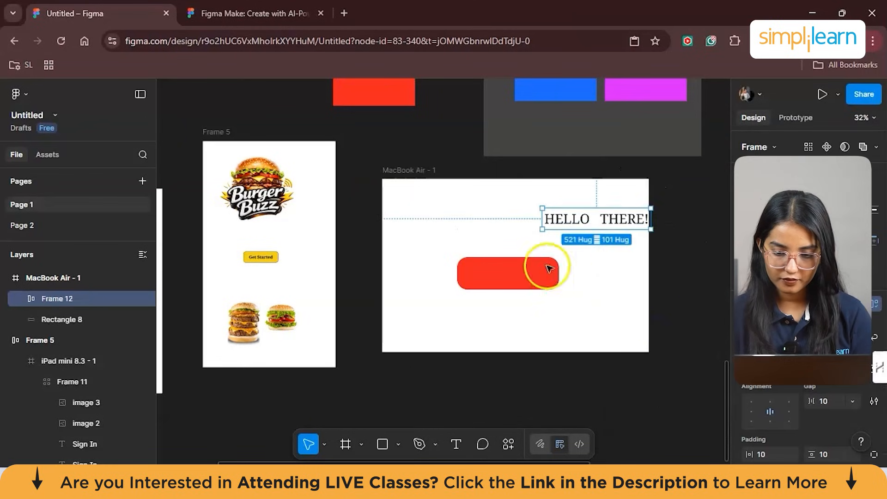
- Align the red rectangle to the right edge of the MacBook Air frame and add auto layout to it
right_click(517, 274)
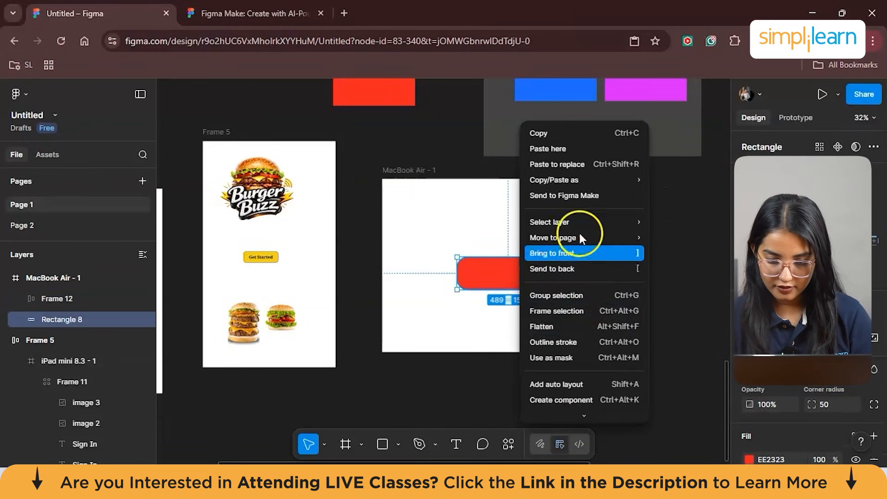
left_click(725, 293)
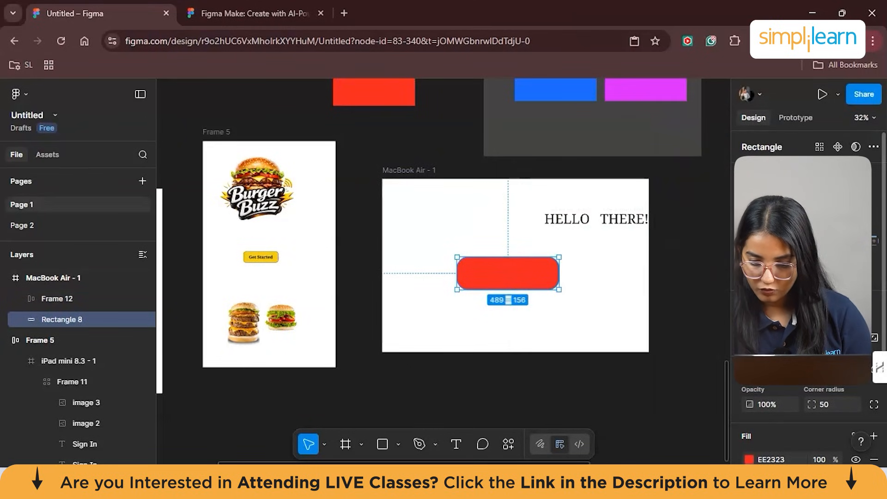
left_click(789, 208)
right_click(583, 287)
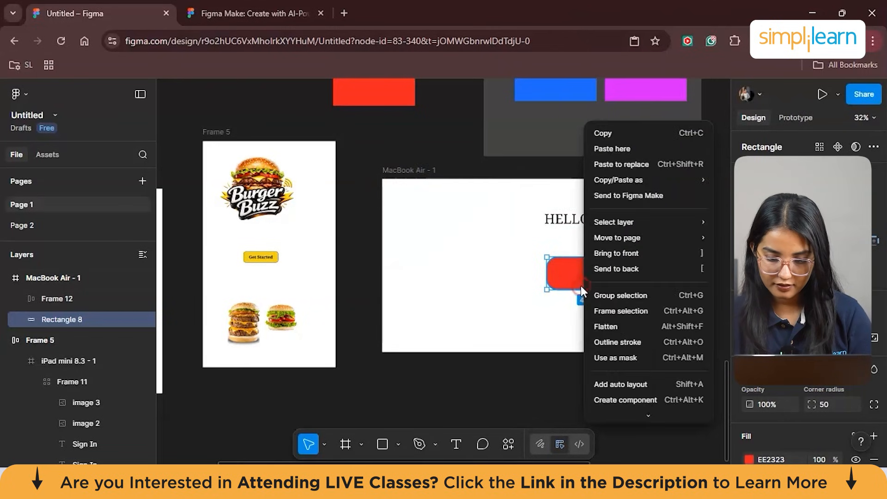
scroll(622, 344, "down", 1)
scroll(621, 342, "down", 1)
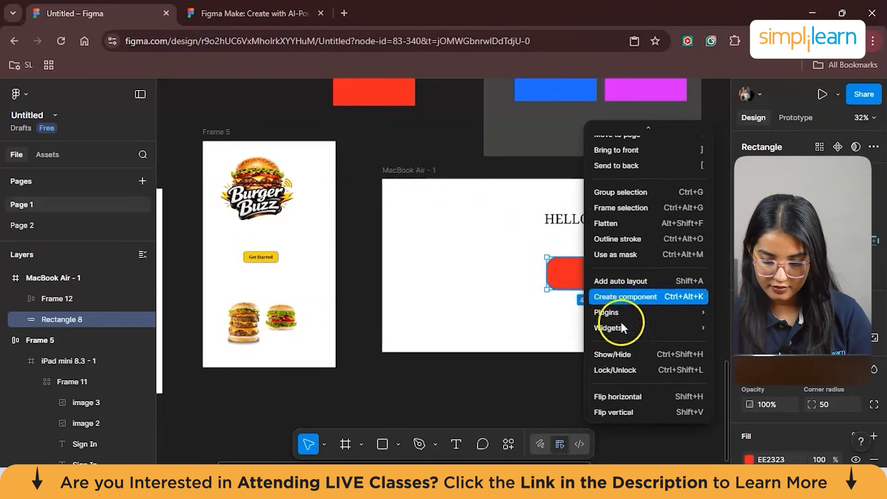
left_click(606, 283)
left_click(588, 321)
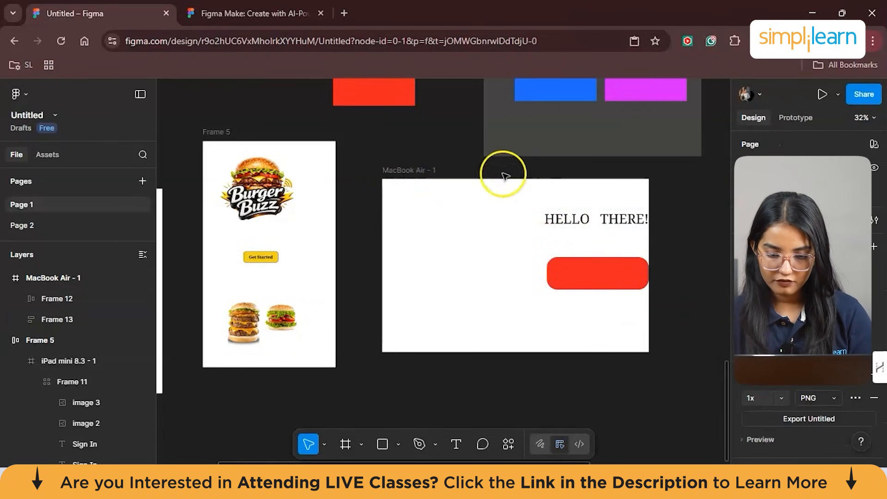
- Add auto layout to the whole MacBook Air frame and test it by shrinking the frame to about 1077 × 725
left_click(400, 177)
key("shift+a")
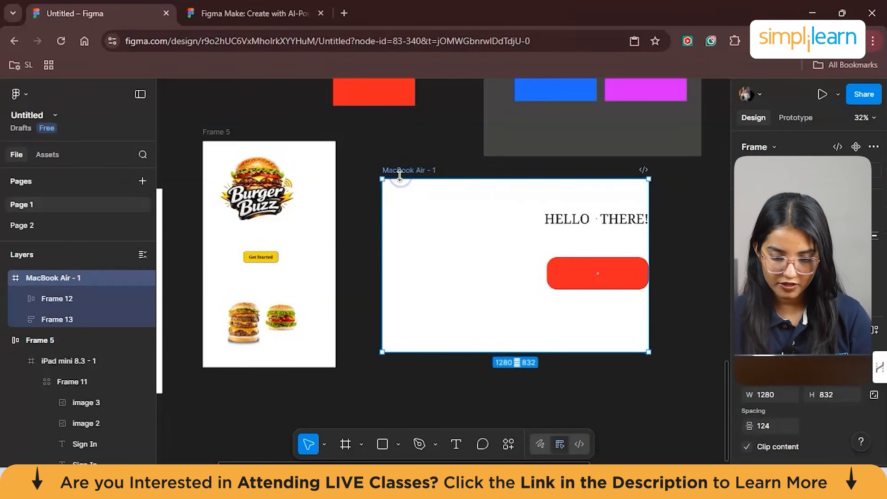
left_click_drag(650, 352, 605, 329)
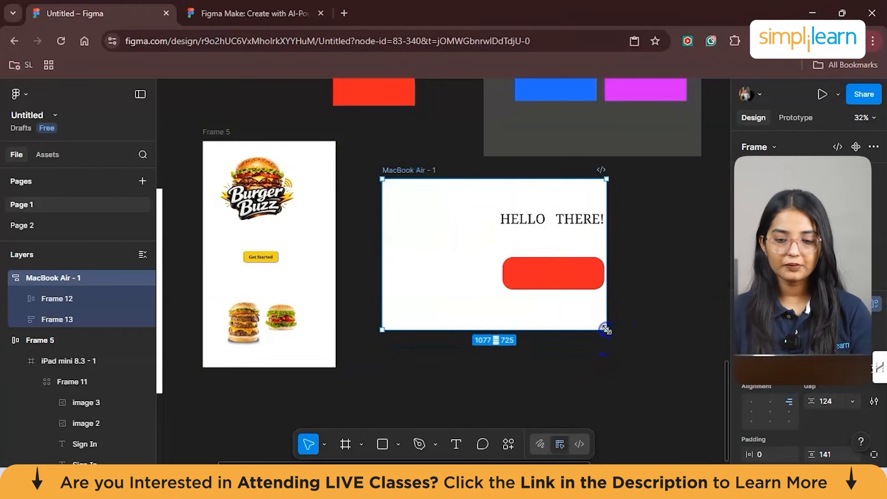
left_click(561, 268)
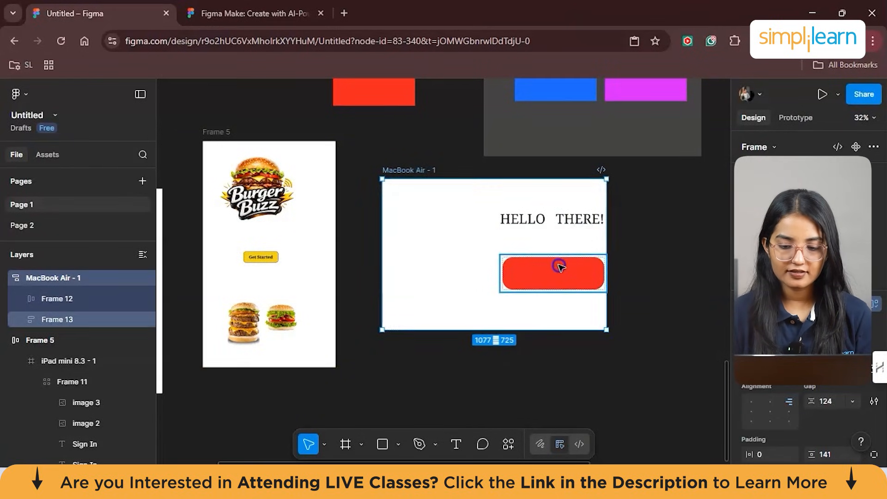
left_click(560, 267)
left_click(552, 226)
left_click(556, 285)
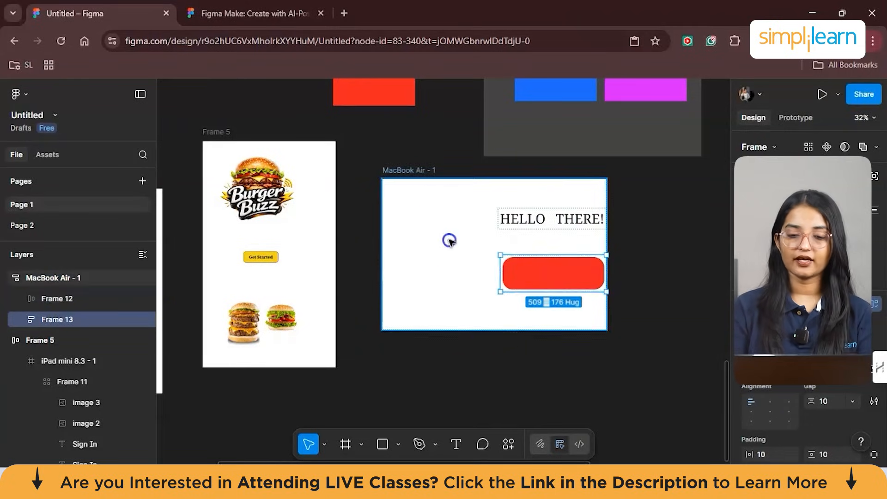
- Enlarge the MacBook Air frame to about 1360 × 771
left_click(452, 188)
left_click_drag(608, 179, 652, 183)
left_click_drag(383, 328, 370, 344)
mouse_move(575, 298)
left_mouse_down()
mouse_move(580, 293)
mouse_move(560, 301)
mouse_move(572, 301)
left_mouse_up()
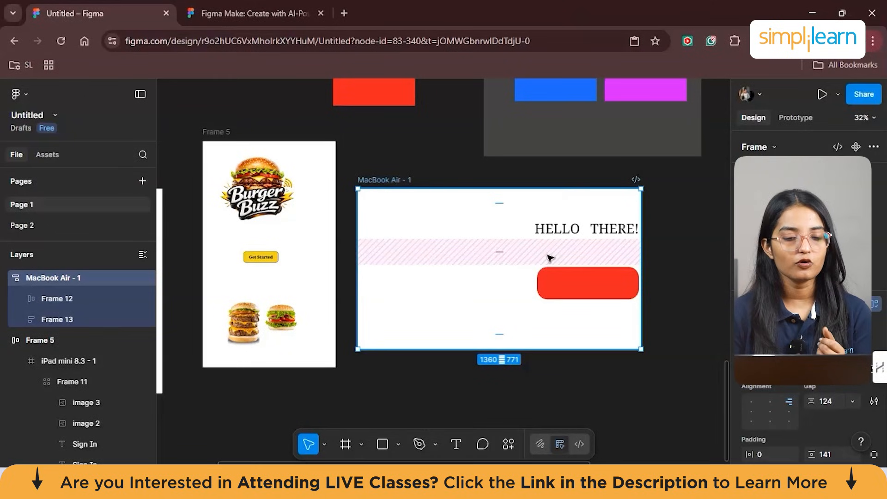
- Find the Artboard Mockups plugin among the plugins and widgets and run it
scroll(550, 258, "left", 5)
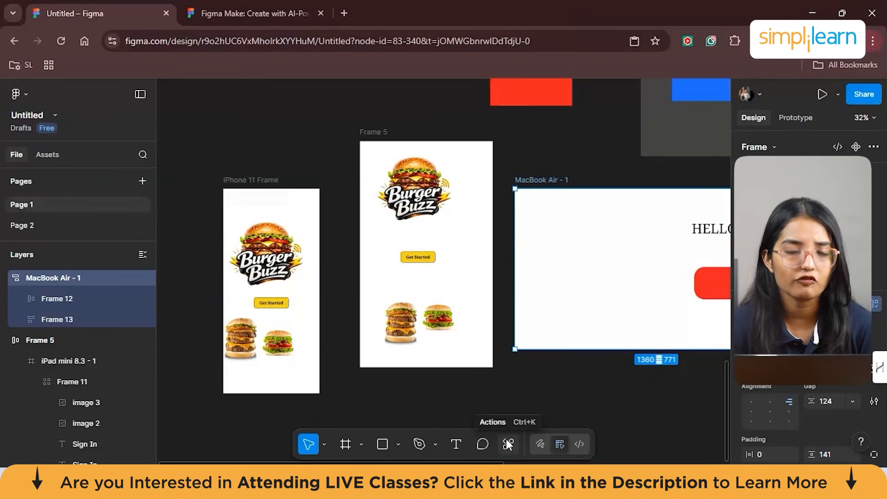
left_click(414, 439)
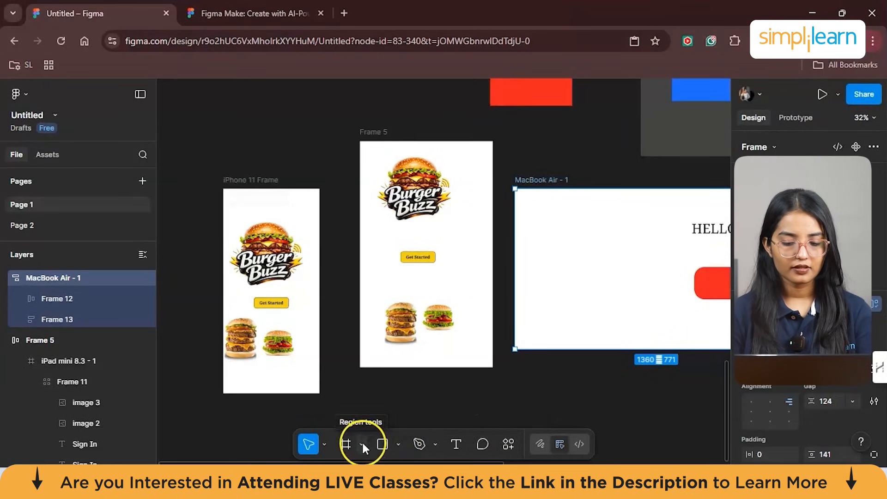
left_click(514, 447)
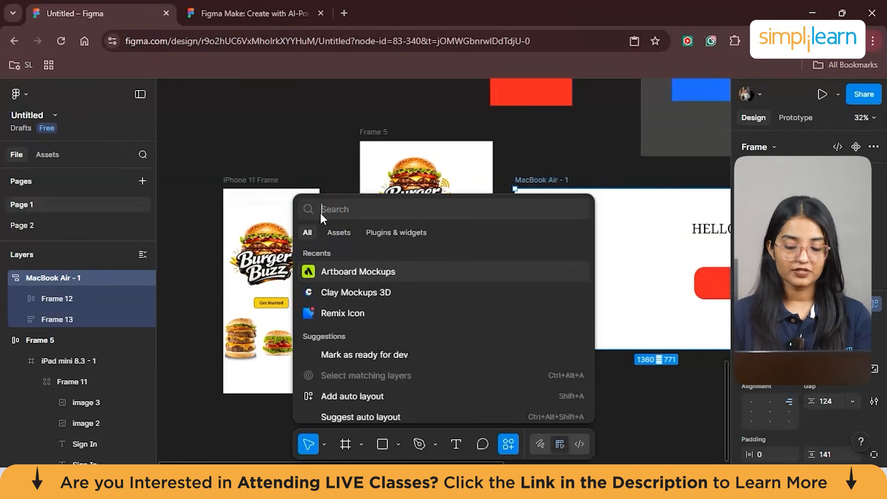
type("Plu")
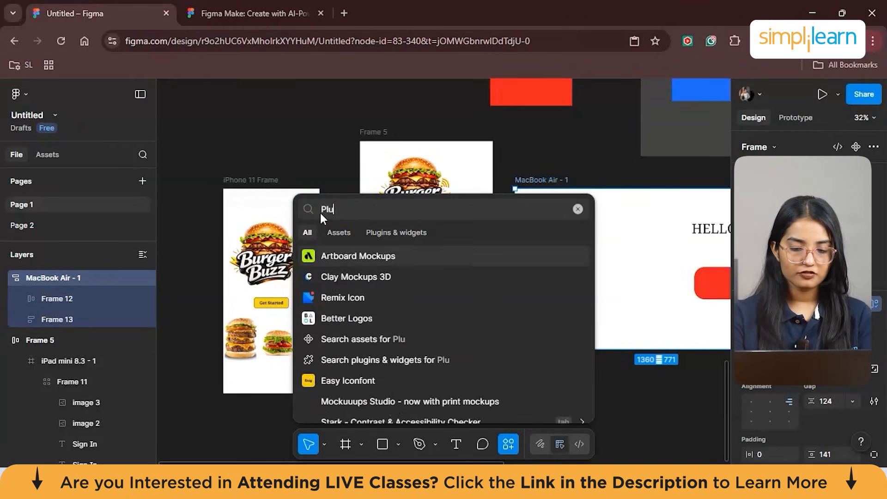
key("BackSpace")
key("BackSpace")
key("BackSpace")
left_click(425, 233)
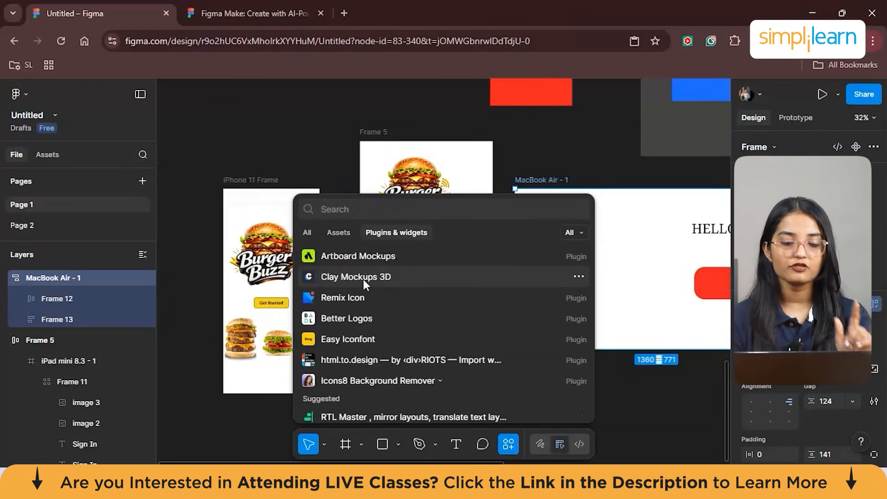
left_click(345, 259)
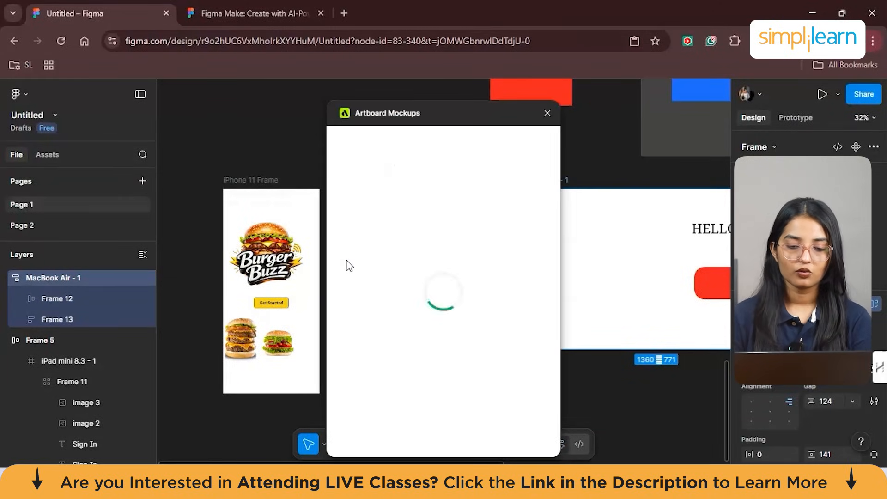
- Connect the plugin through the Artboard Studio website, return to the Untitled design file and reload the plugin
left_click(396, 273)
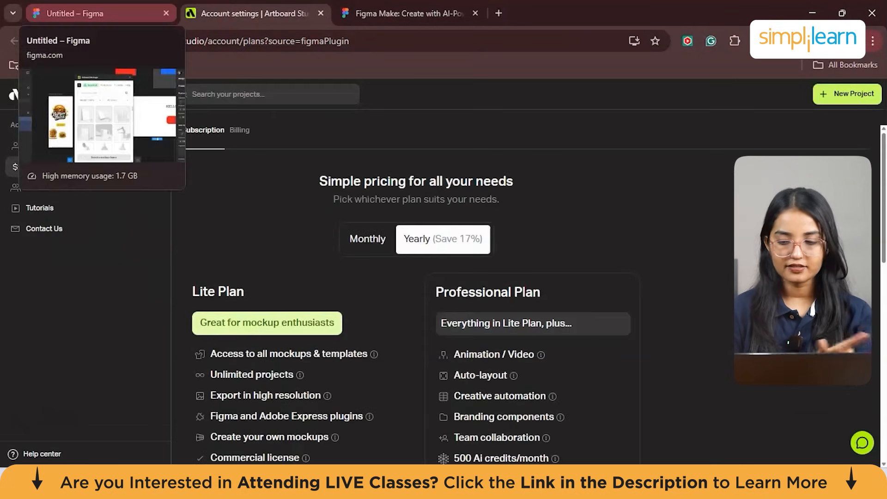
left_click(99, 13)
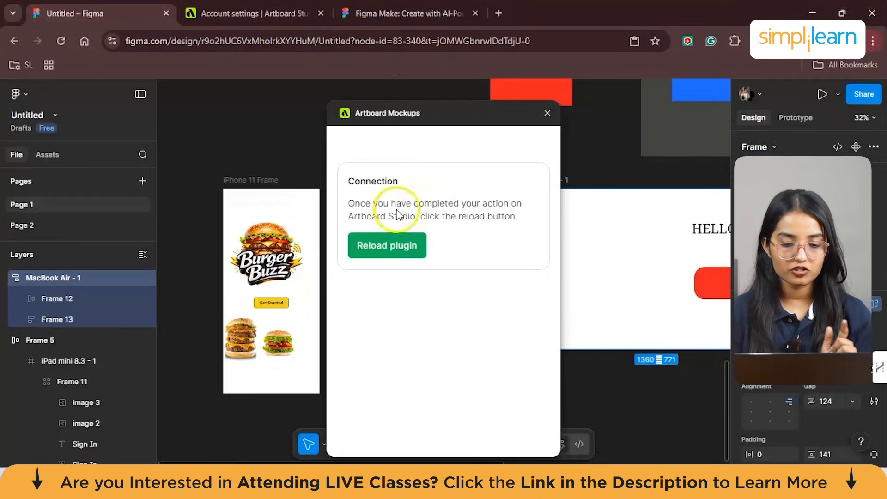
left_click(370, 247)
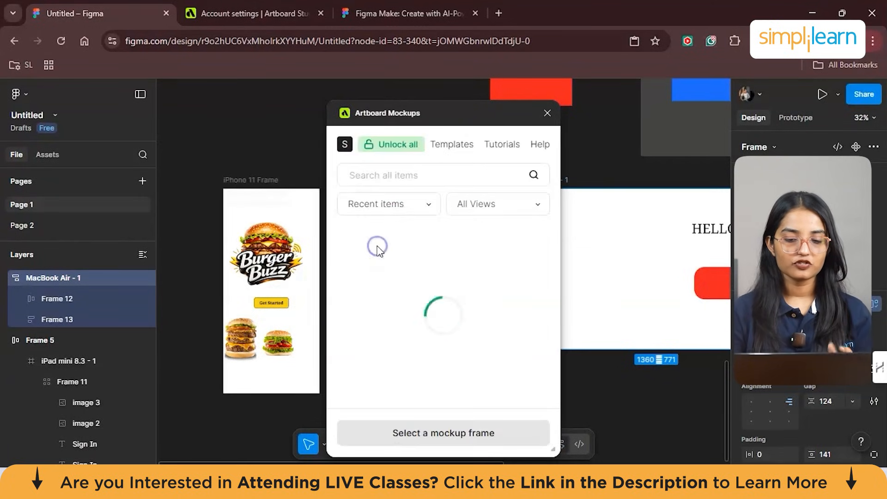
- Browse the Phone mockups, insert the "White iPhone 16e mockup upper left view" and close the plugin
left_click(392, 206)
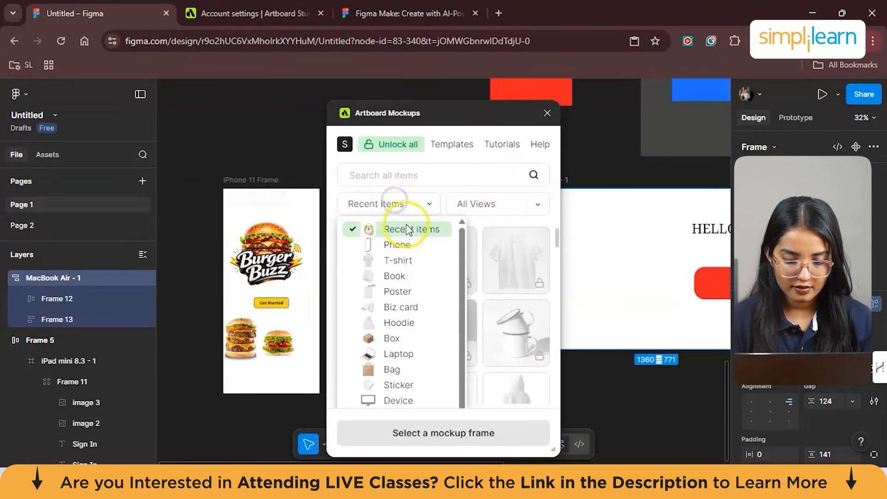
left_click(413, 248)
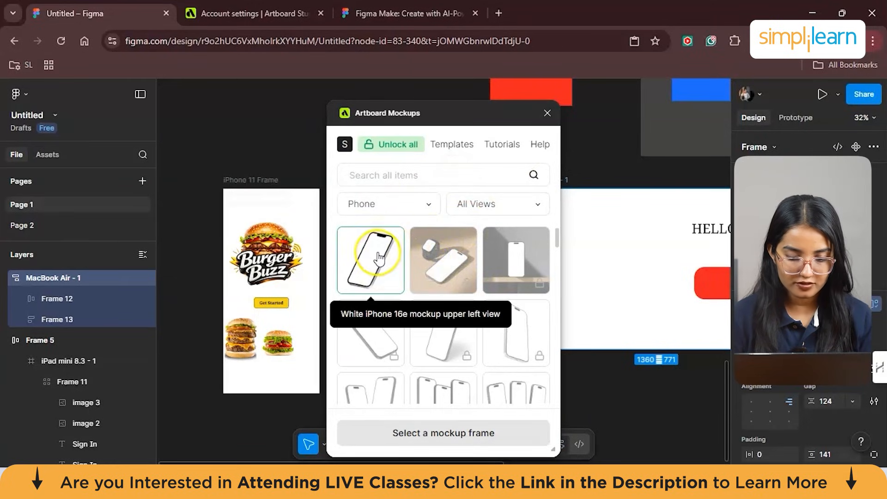
scroll(499, 297, "down", 5)
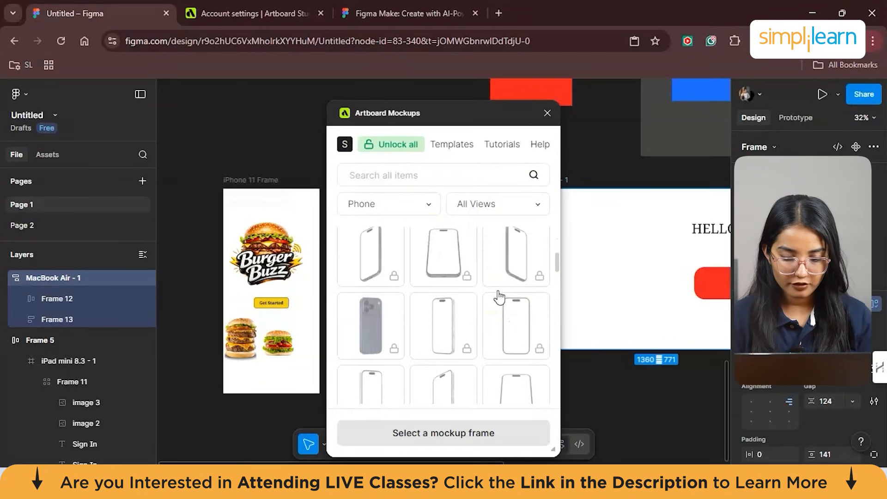
scroll(499, 297, "down", 10)
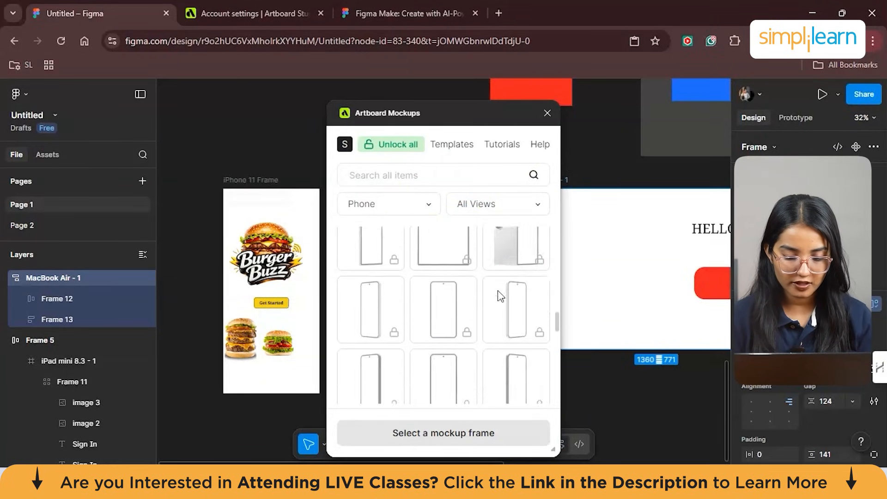
scroll(498, 291, "up", 15)
left_click(489, 203)
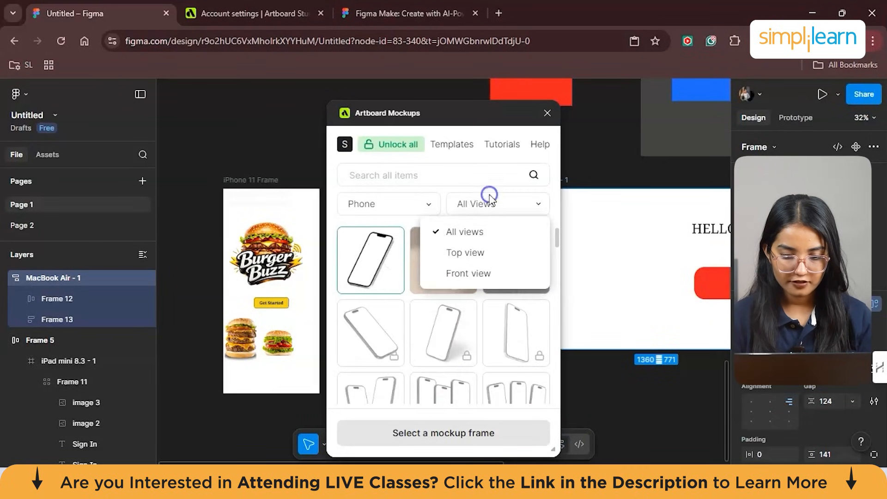
left_click(382, 262)
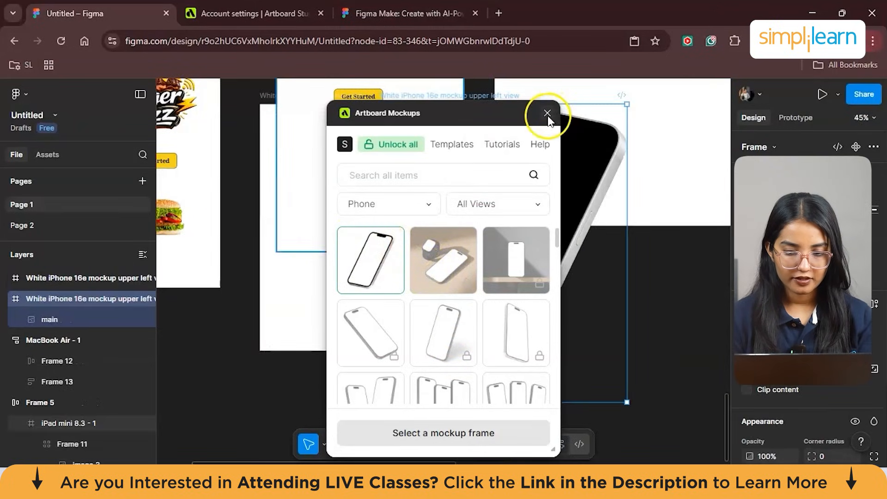
left_click(547, 113)
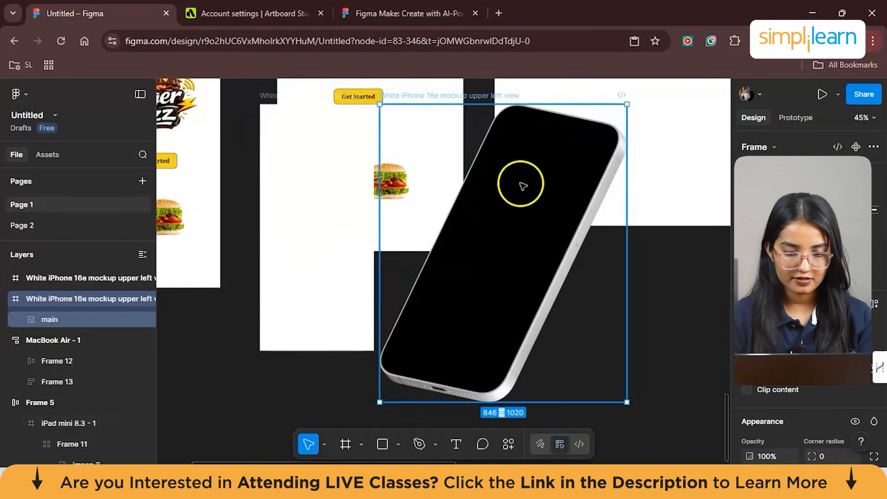
- Scale the black-screen phone mockup image down to about 501 × 612 and place it clear of the other frames
left_click_drag(522, 186, 551, 197)
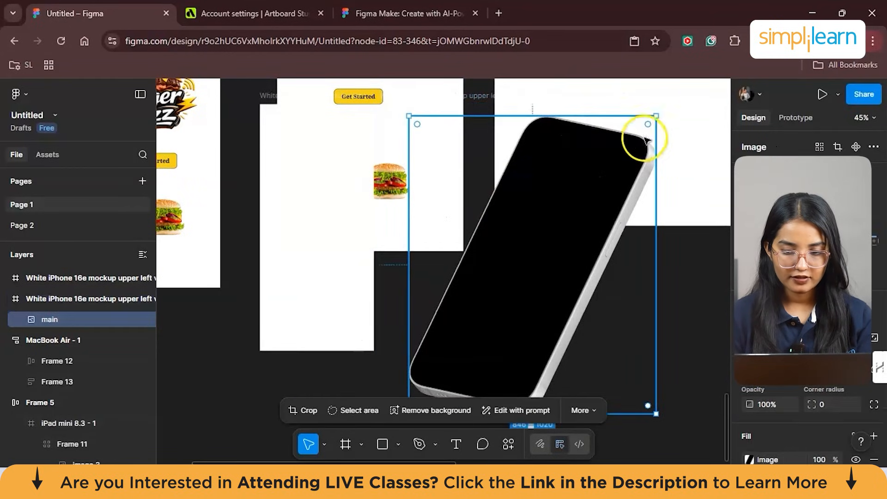
left_click_drag(657, 112, 524, 260)
scroll(526, 268, "down", 3)
left_click(527, 268)
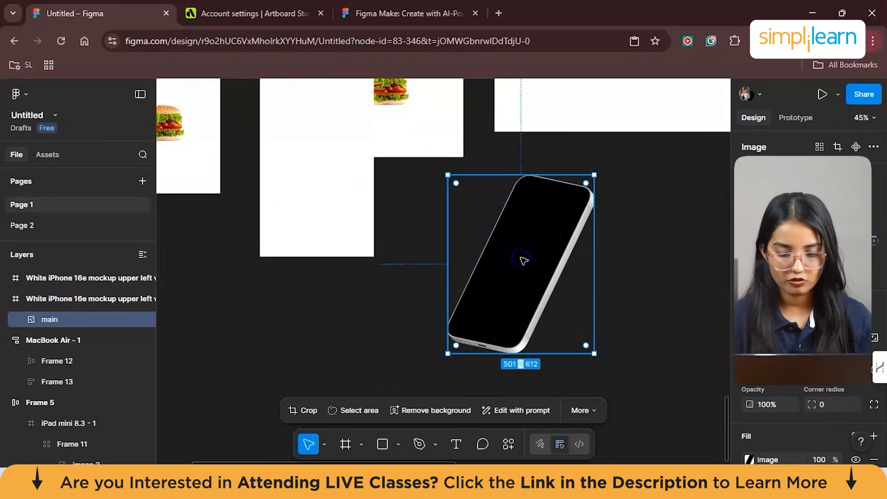
- Move the blank white mockup frame below the Burger Buzz frames and place the phone mockup image beside it
left_click_drag(306, 200, 340, 357)
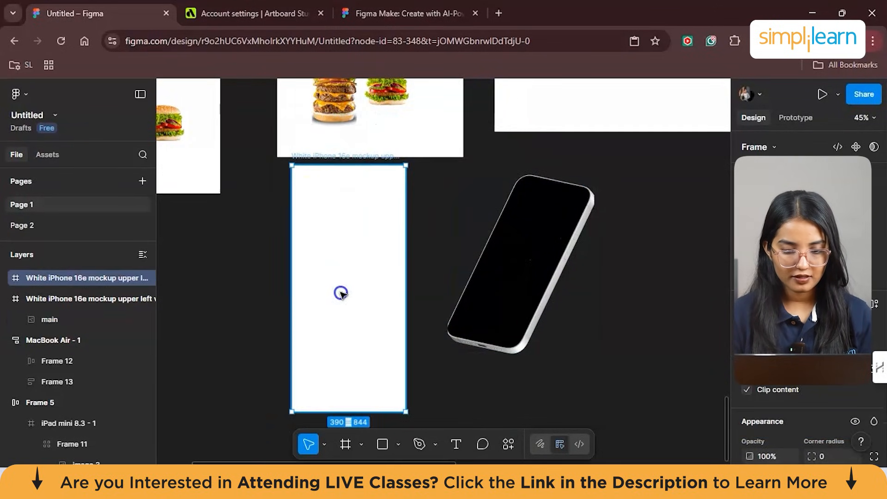
left_click_drag(340, 292, 340, 311)
left_click(479, 221)
left_click_drag(479, 220, 462, 279)
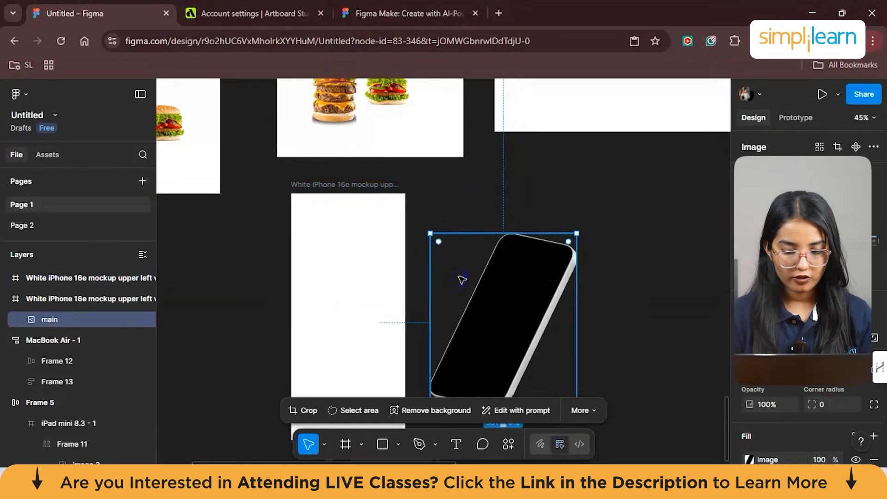
scroll(462, 279, "down", 1)
scroll(366, 246, "down", 1)
scroll(366, 246, "up", 1)
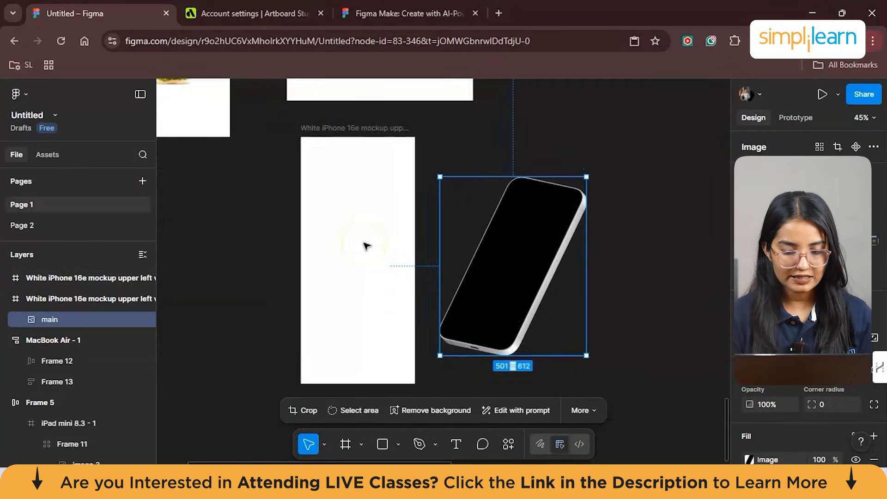
- Copy the Burger Buzz logo, Get Started button and burger images from the iPhone 11 Frame
scroll(366, 246, "up", 5)
scroll(366, 245, "left", 2)
scroll(366, 246, "down", 2)
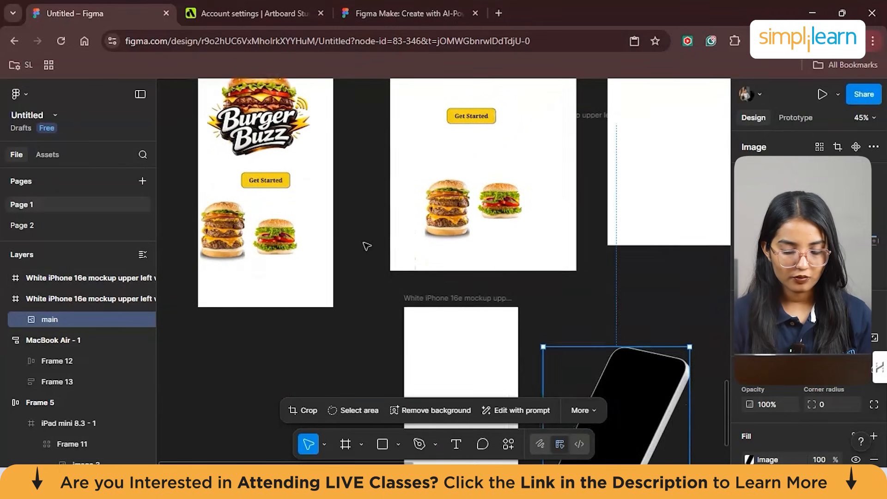
scroll(367, 246, "up", 2)
left_click(268, 162)
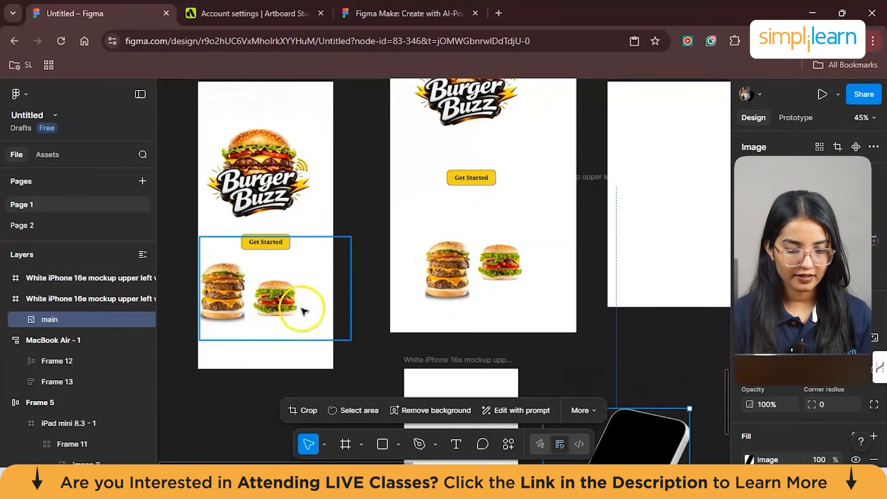
left_click(306, 350)
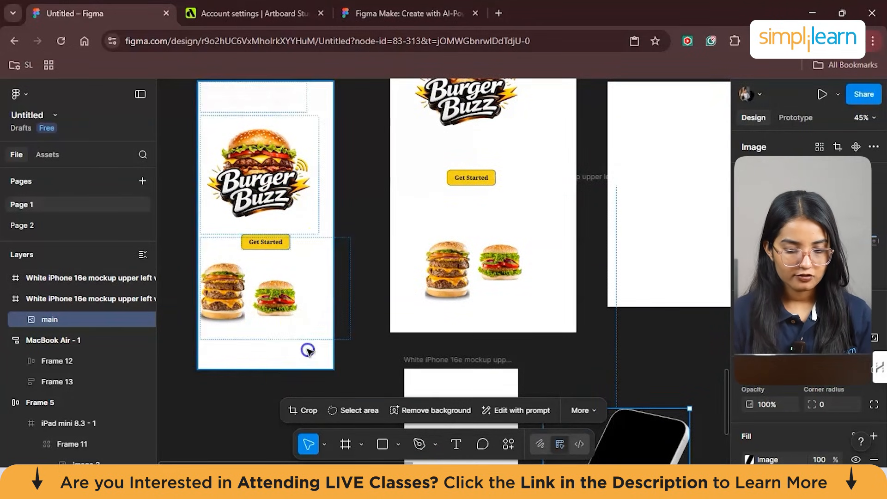
left_click(294, 280)
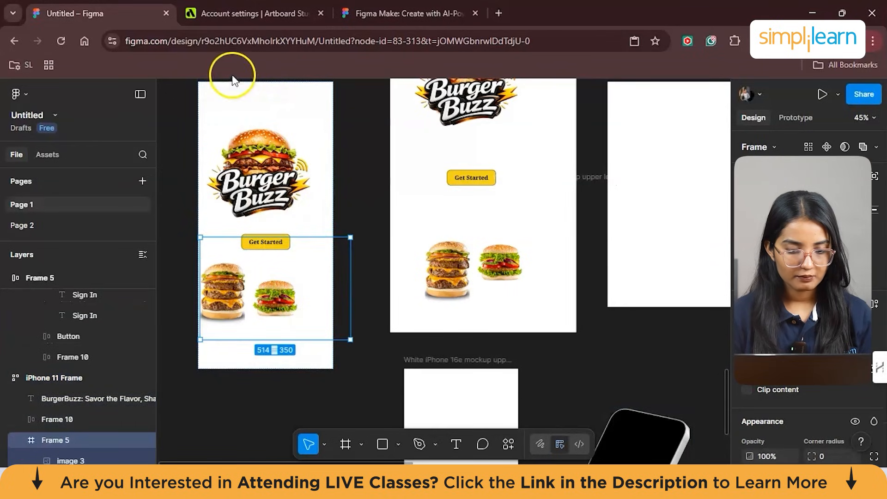
scroll(455, 182, "up", 3)
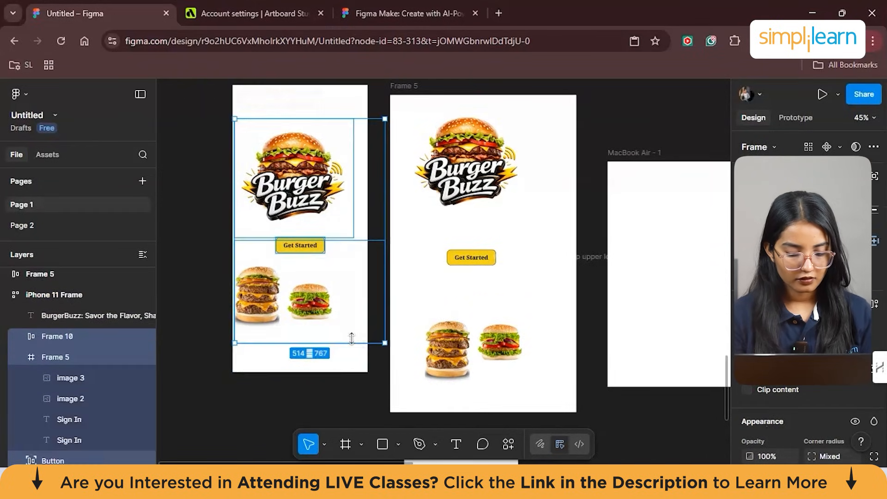
- Paste the copied logo, button and burger images into the blank white iPhone 16e mockup frame
scroll(351, 339, "down", 4)
scroll(352, 340, "right", 3)
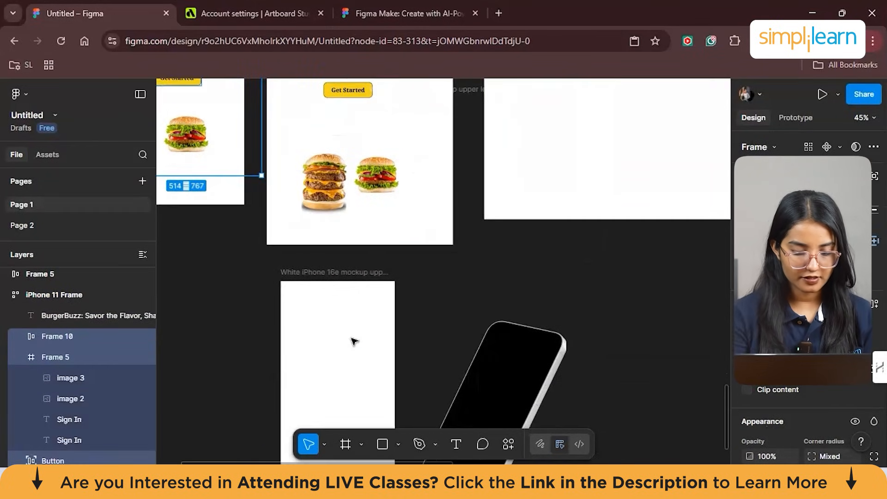
left_click(354, 341)
right_click(353, 340)
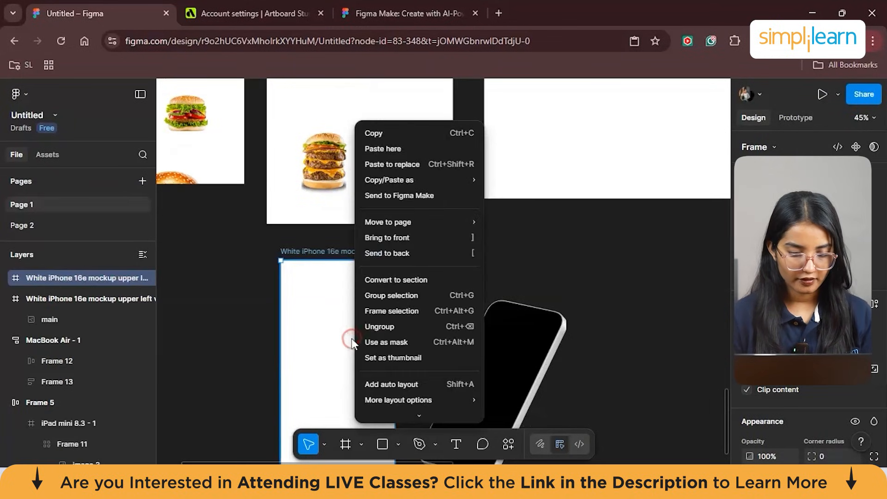
left_click(386, 150)
- Nudge the pasted Burger Buzz content left so it fits inside the white mockup frame
scroll(469, 231, "down", 4)
key("shift+Left")
key("shift+Left")
key("shift+Left")
key("shift+Left")
key("shift+Left")
key("shift+Left")
key("shift+Left")
key("shift+Left")
left_click(379, 274)
key("shift+Left")
key("shift+Left")
key("shift+Left")
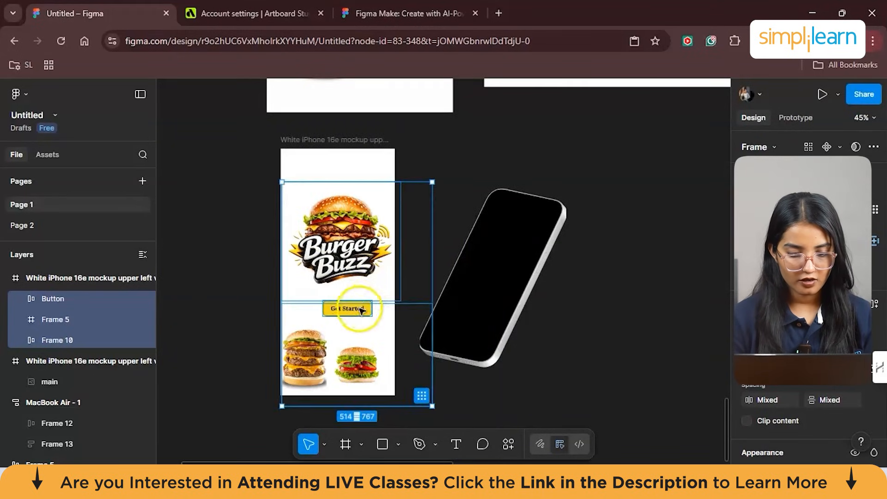
- Centre the Get Started button in the mockup frame and position the Burger Buzz logo above it
left_click(362, 310)
left_click_drag(362, 310, 356, 308)
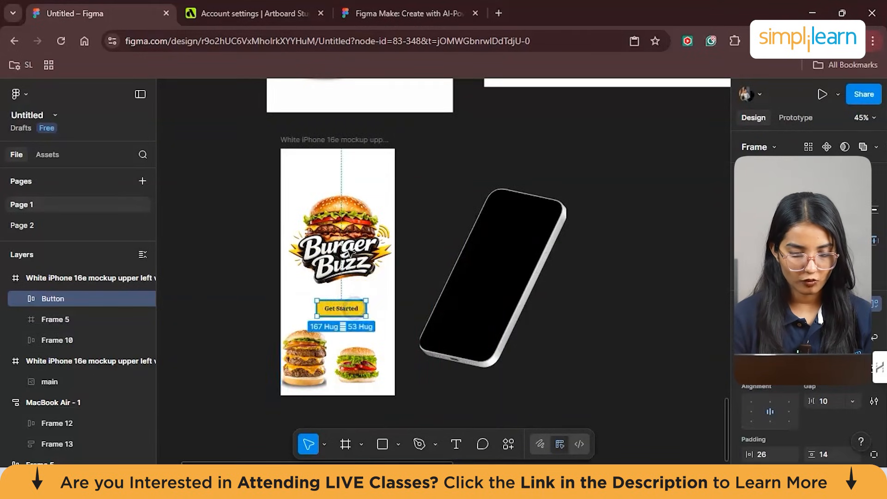
left_click(345, 235)
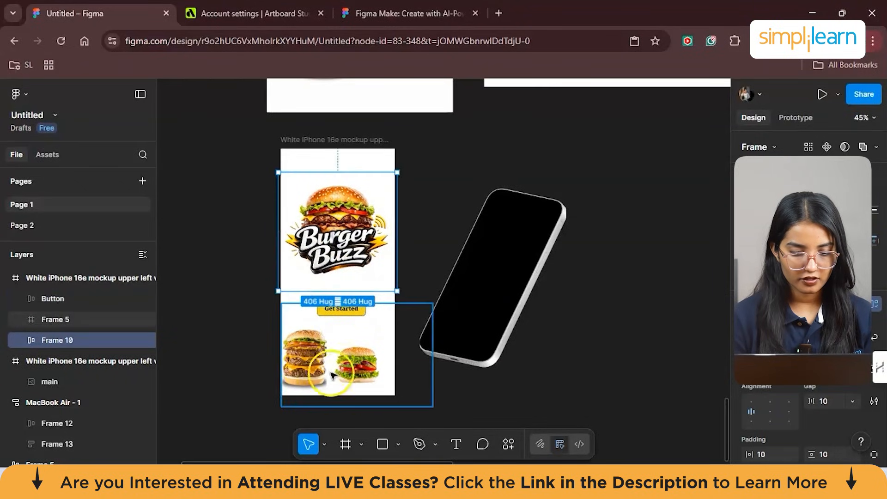
left_click(608, 251)
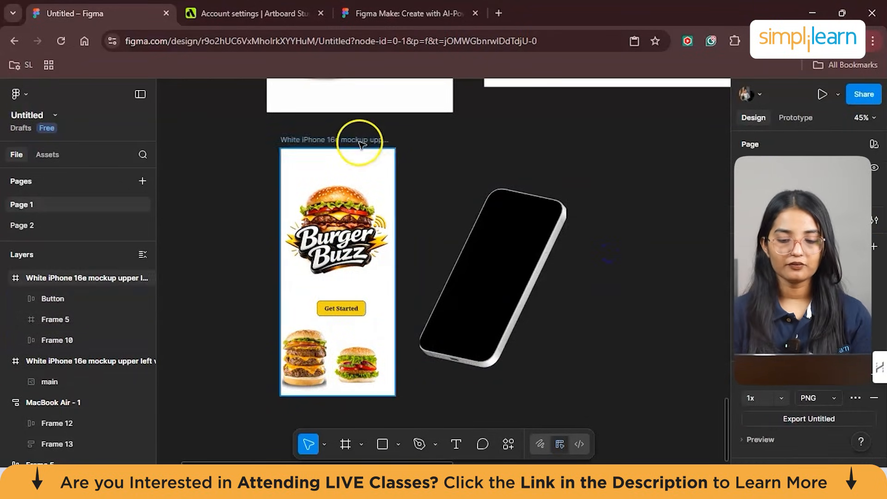
- Select the filled mockup frame and apply it to the phone mockup with the Artboard Mockups plugin
left_click(351, 153)
left_click(373, 150)
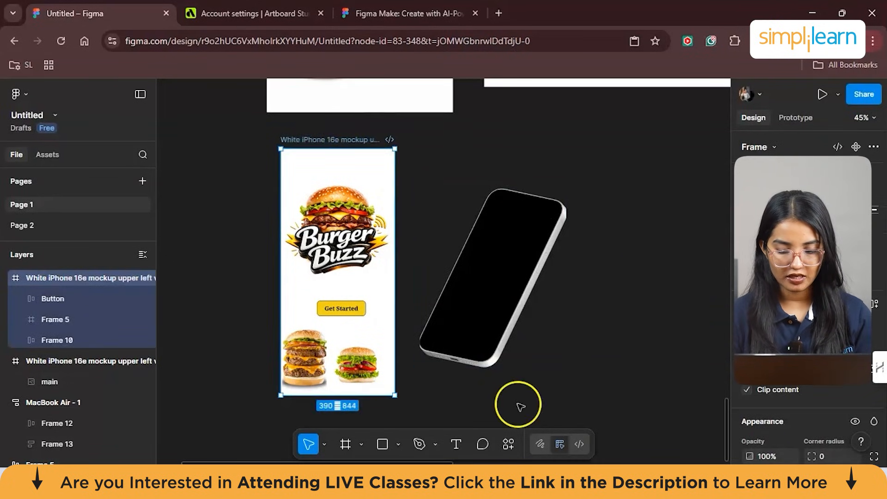
left_click(508, 444)
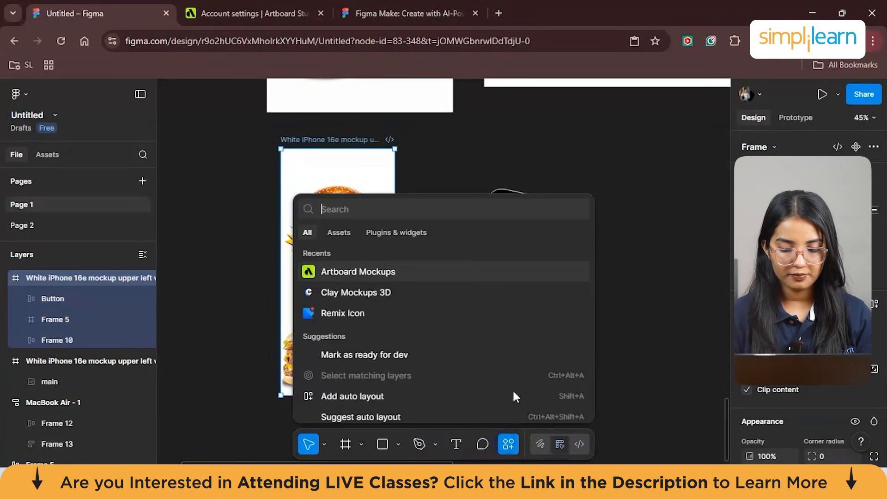
left_click(383, 271)
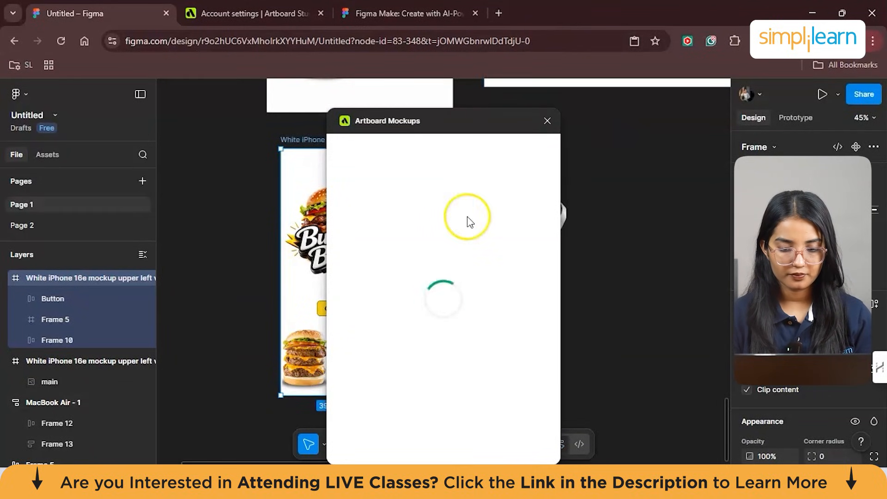
left_click(443, 444)
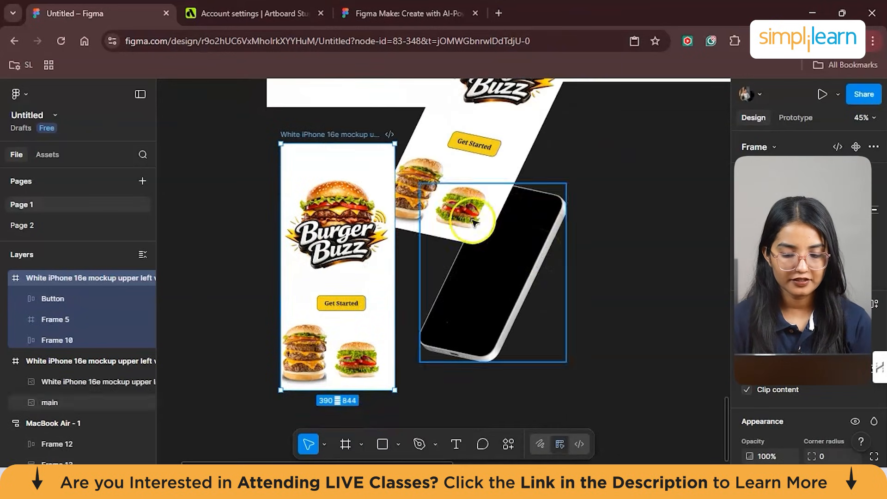
- Place the angled Burger Buzz screen image over the black phone and scale it down to about 512 × 592
scroll(474, 223, "up", 3)
left_click_drag(496, 212, 496, 279)
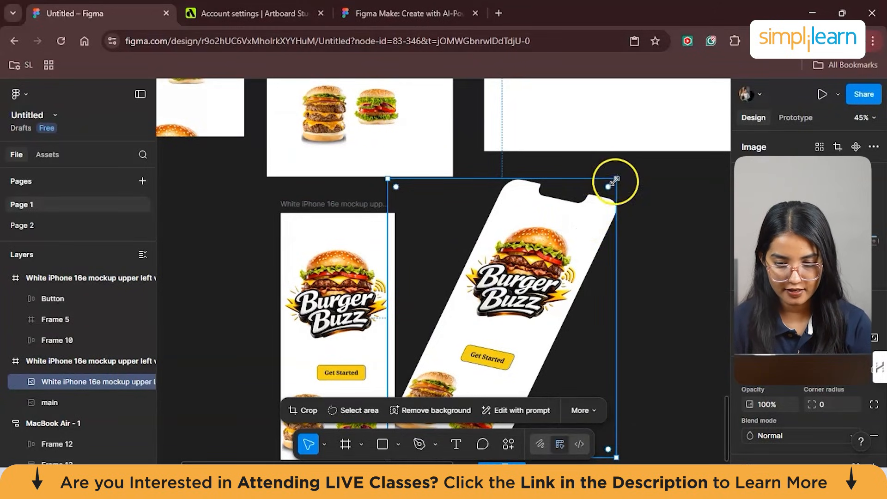
left_click_drag(602, 190, 550, 260)
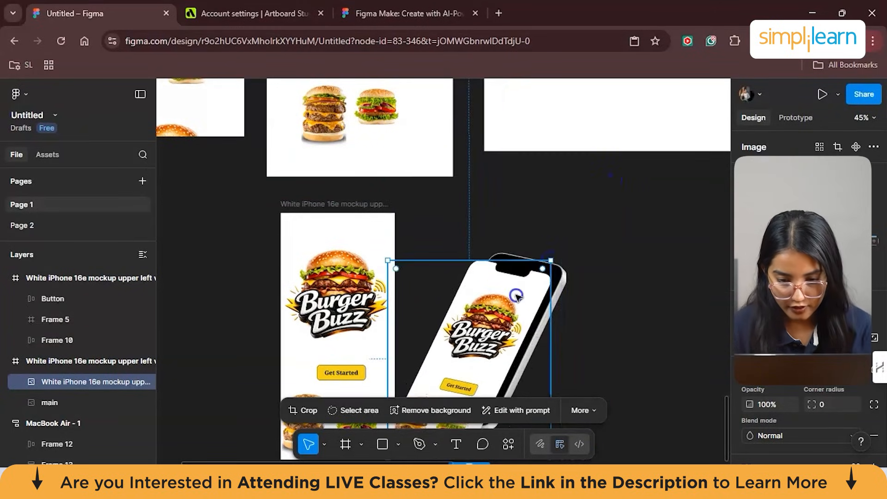
scroll(537, 284, "up", 3)
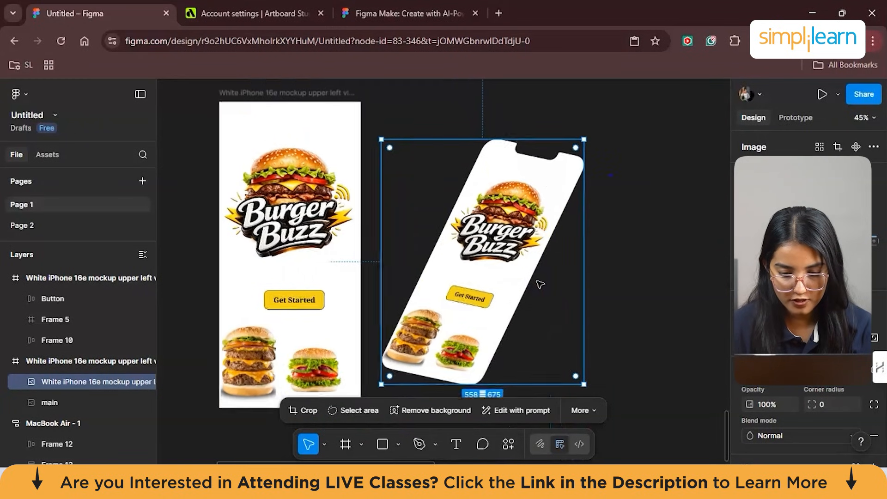
scroll(515, 275, "up", 1)
left_click_drag(376, 383, 399, 354)
left_click_drag(433, 307, 426, 314)
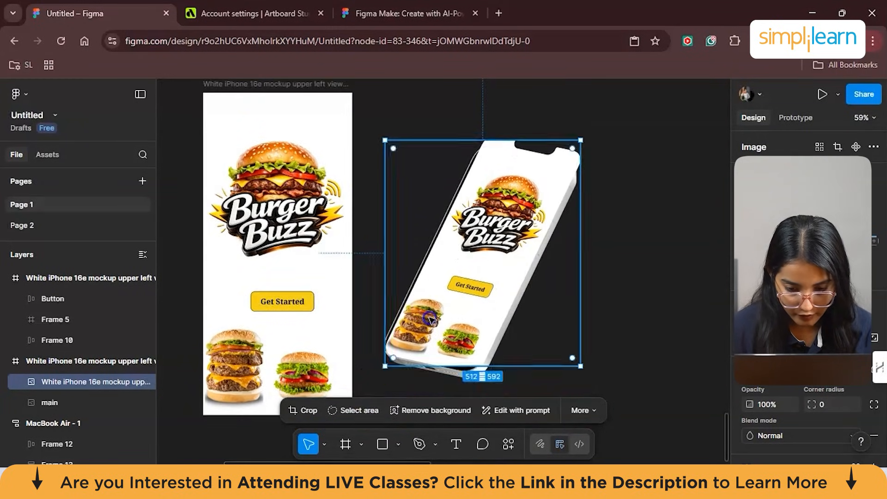
- Round the screen image's corners to about 56 and resize it to about 461 × 563 on the phone
left_click_drag(572, 360, 519, 347)
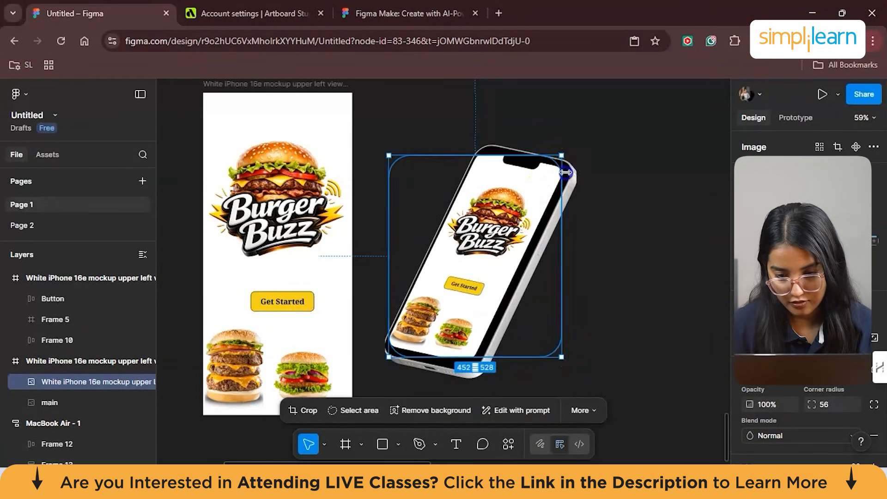
left_click_drag(565, 173, 570, 172)
left_click_drag(481, 360, 481, 370)
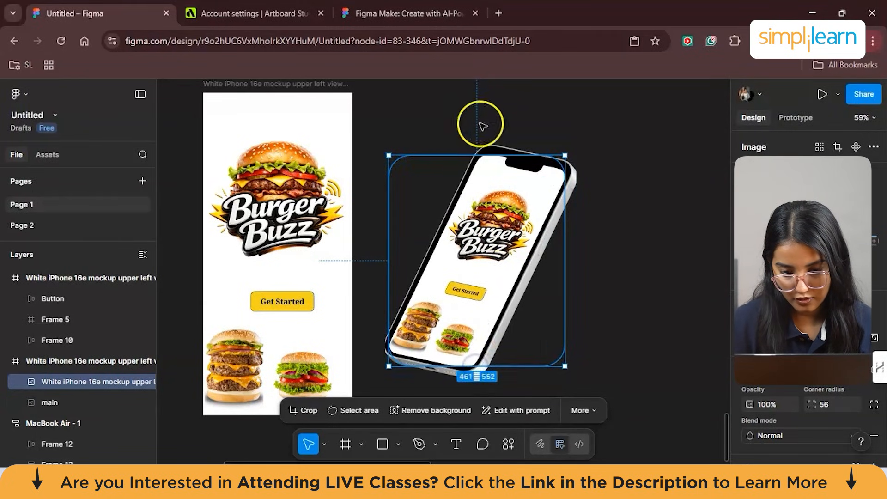
left_click_drag(481, 156, 482, 151)
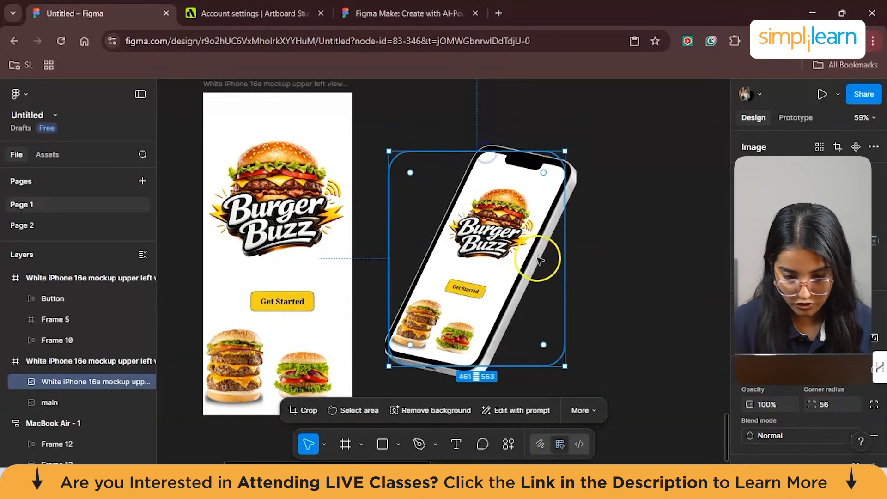
- Set the screen image's corner radius to about 55 and enlarge it to about 508 × 612 over the phone
left_click_drag(544, 344, 571, 368)
left_click(424, 146)
left_click_drag(389, 151, 385, 149)
left_click_drag(568, 366, 573, 378)
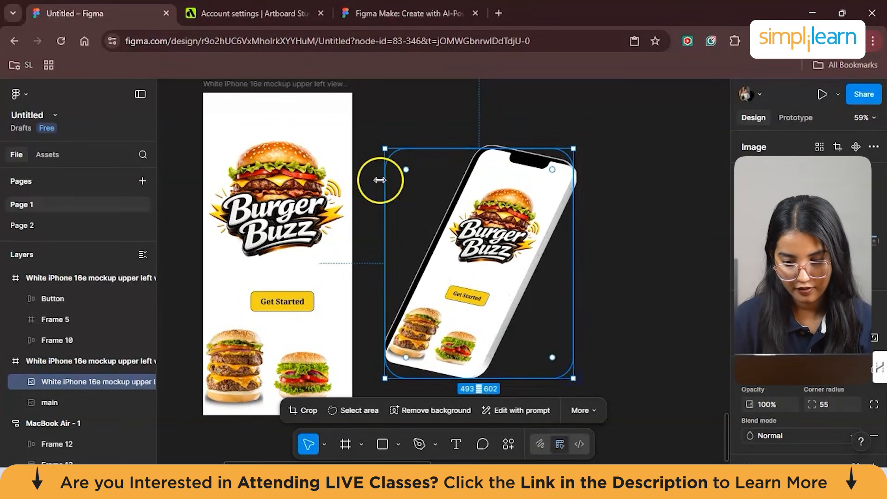
left_click_drag(385, 148, 380, 146)
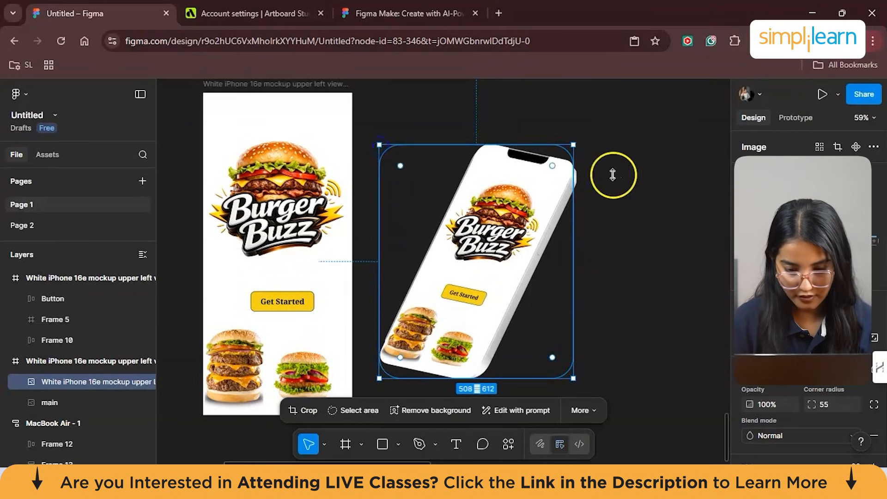
left_click(628, 219)
scroll(627, 221, "down", 1)
scroll(627, 220, "left", 1)
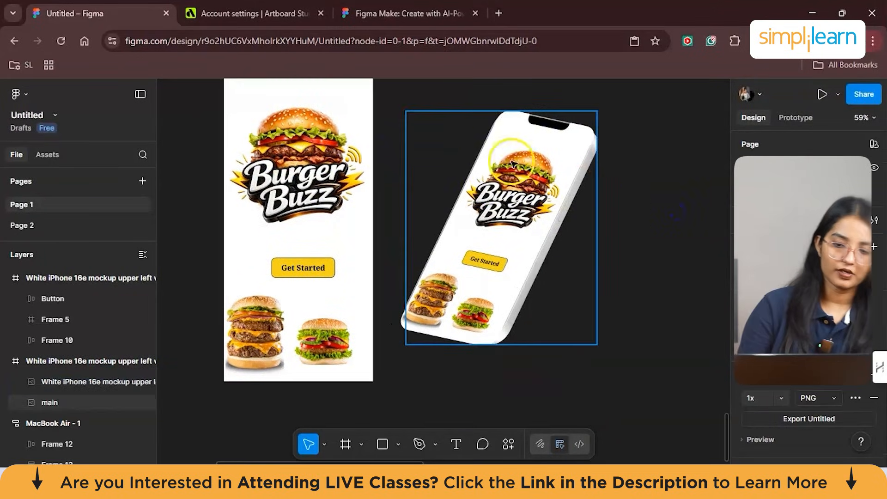
- Scale the screen image down to about 456 × 539 and fit it inside the phone's black bezel
left_click(520, 206)
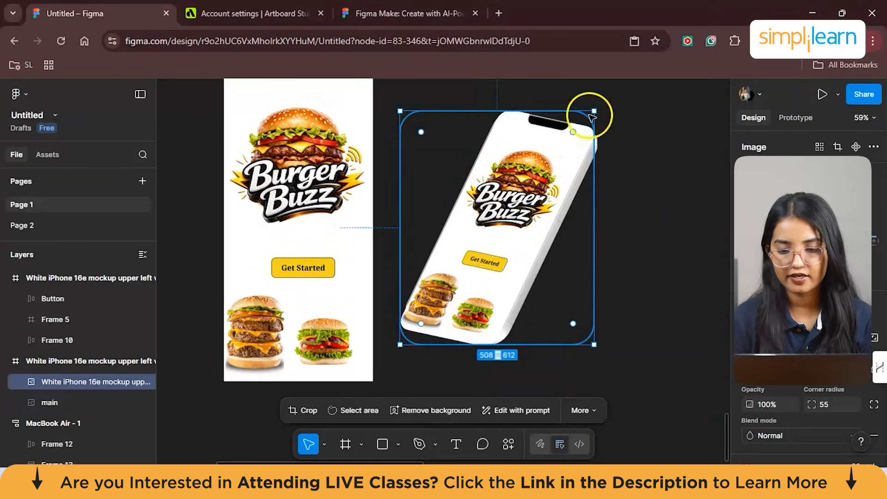
left_click(619, 172)
scroll(515, 258, "up", 1)
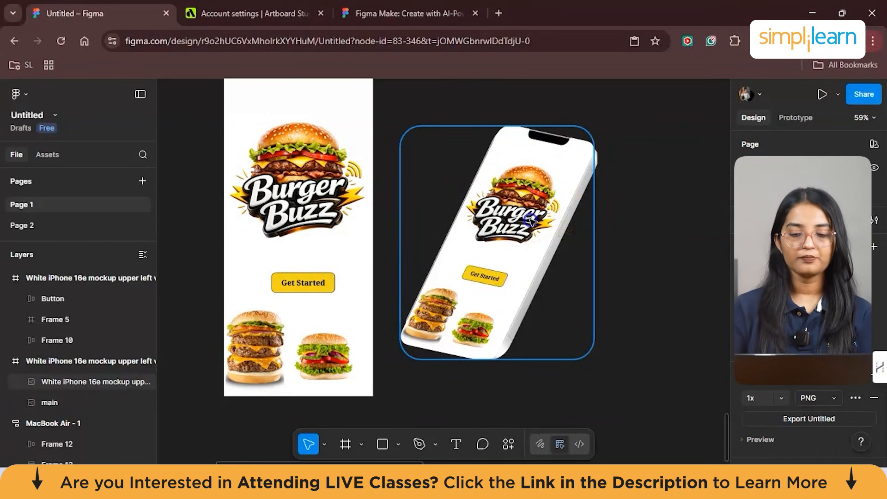
left_click(429, 330)
left_click_drag(400, 359, 412, 341)
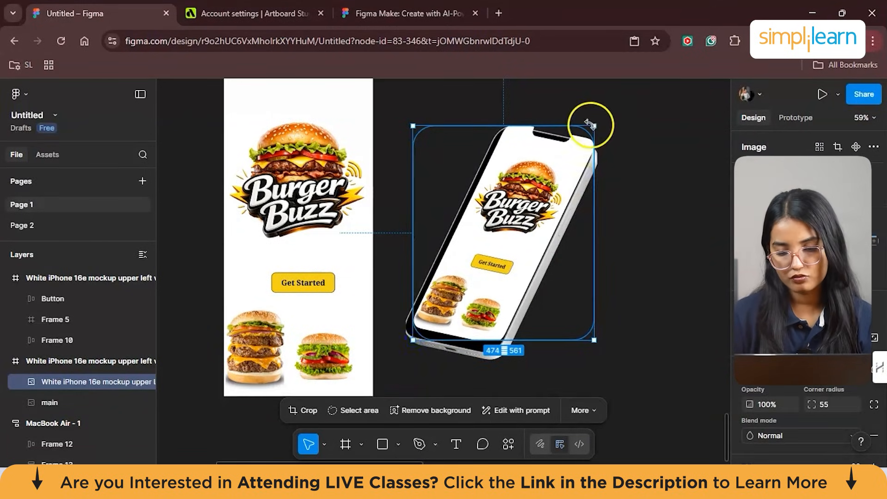
left_click_drag(560, 148, 560, 155)
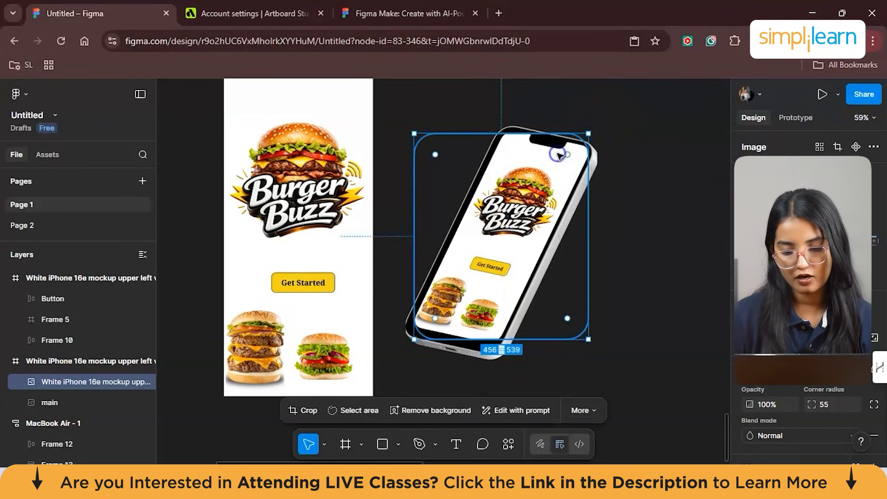
left_click(643, 188)
scroll(642, 189, "up", 3)
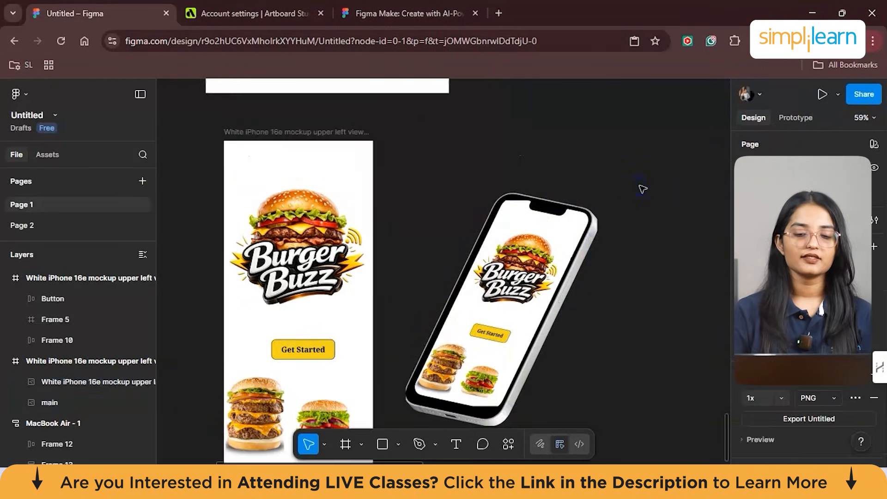
scroll(642, 189, "down", 4)
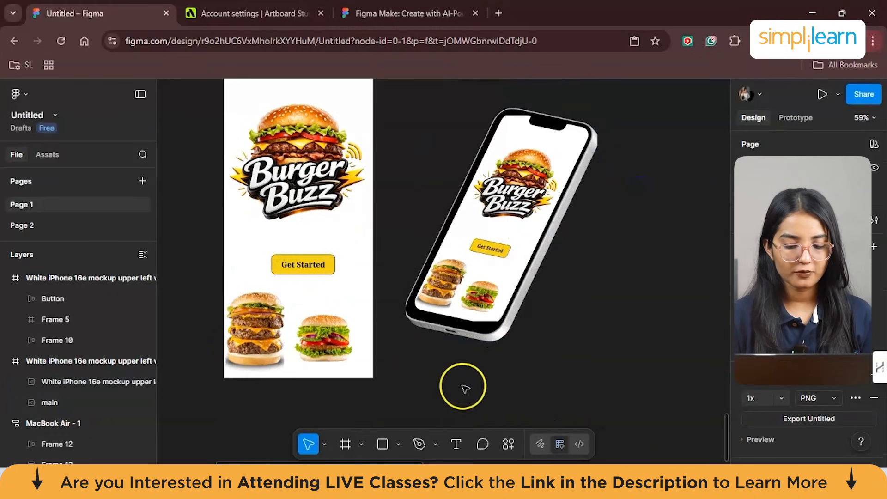
- Run the Clay Mockups 3D plugin
left_click(508, 442)
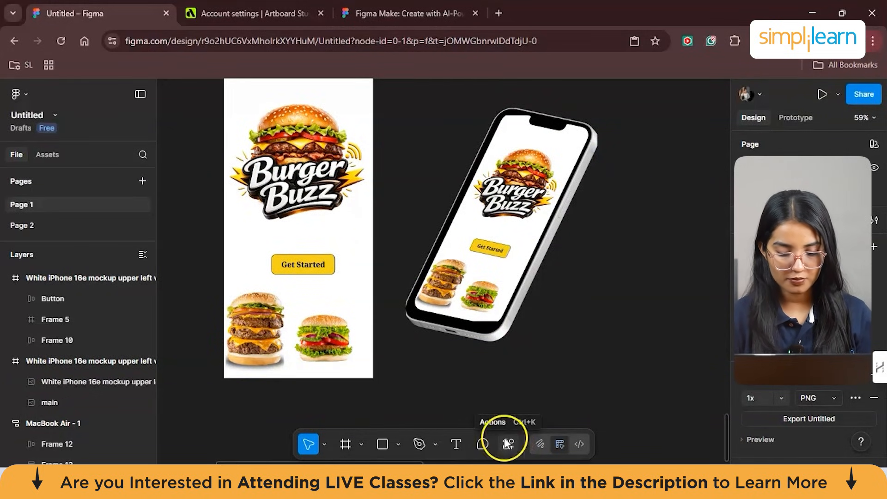
left_click(515, 444)
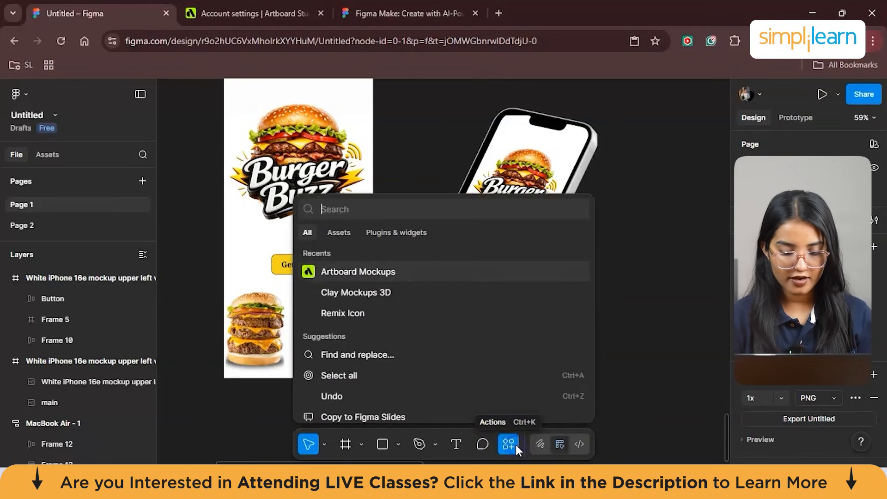
left_click(375, 231)
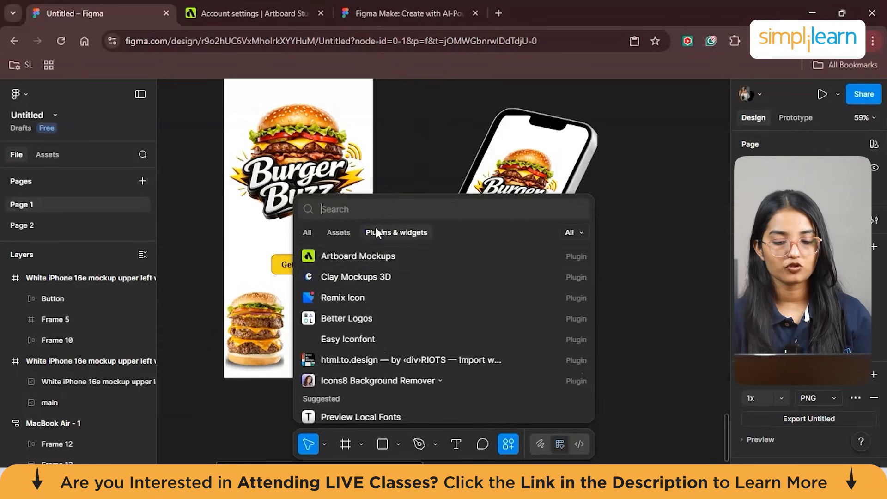
left_click(365, 279)
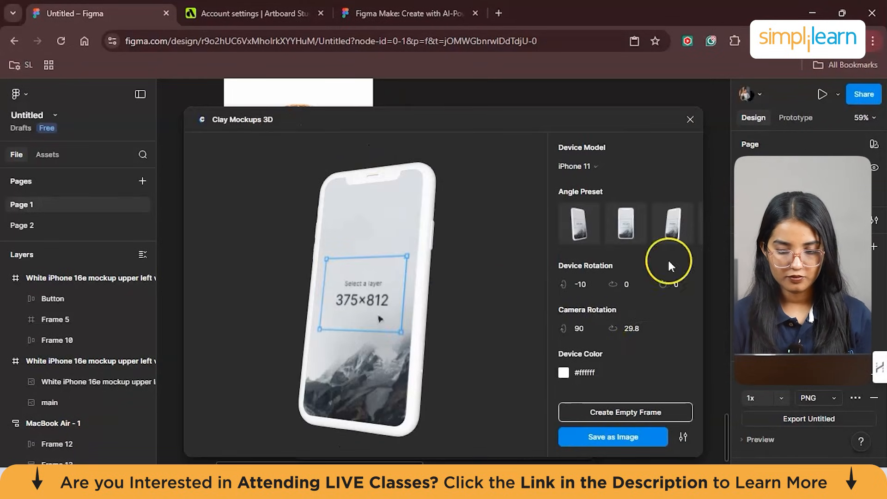
- Choose the iPhone 11 device model and the Front Left angle preset for the Clay Mockups 3D phone
left_click(691, 120)
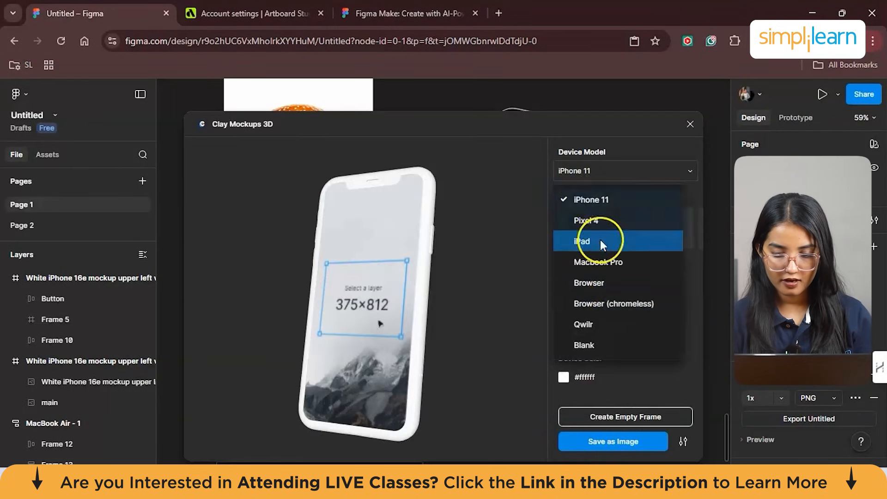
left_click(595, 204)
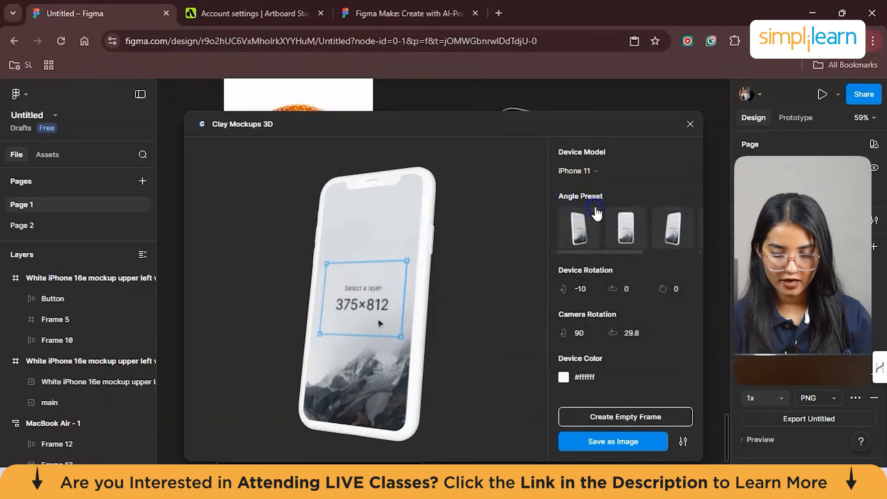
left_click(575, 228)
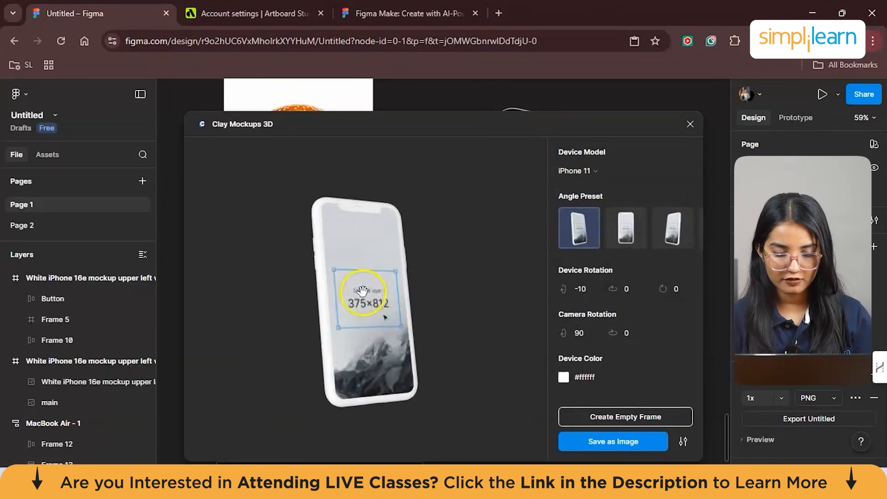
- Rotate the 3D phone preview freely to try different camera angles
left_click_drag(351, 310, 366, 154)
left_click_drag(372, 101, 418, 239)
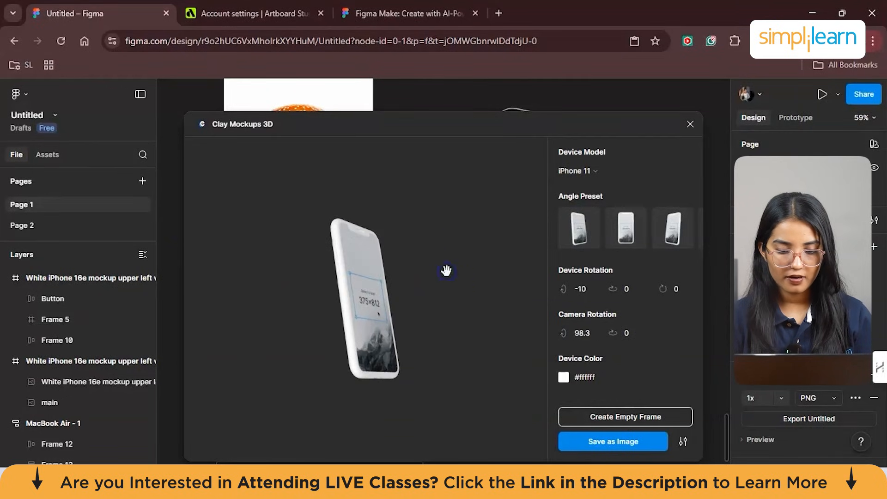
scroll(445, 270, "up", 5)
left_click_drag(362, 283, 390, 319)
scroll(342, 231, "down", 5)
left_click_drag(327, 192, 145, 243)
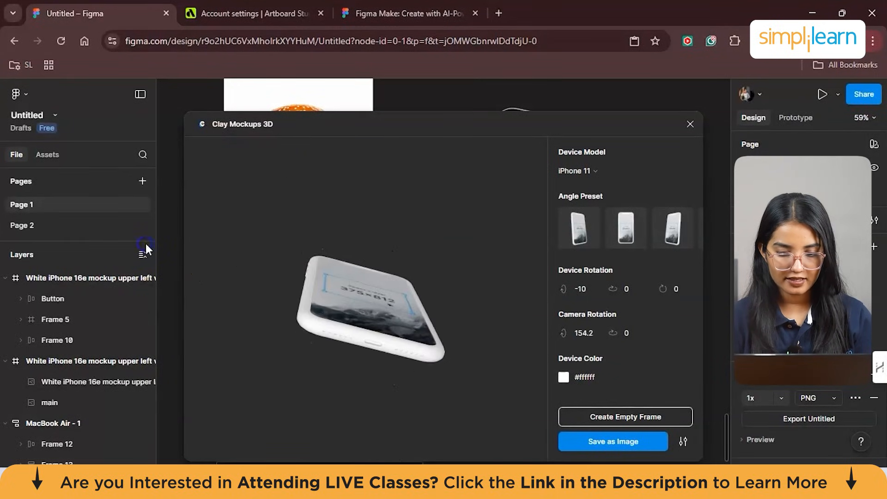
left_click_drag(247, 297, 257, 370)
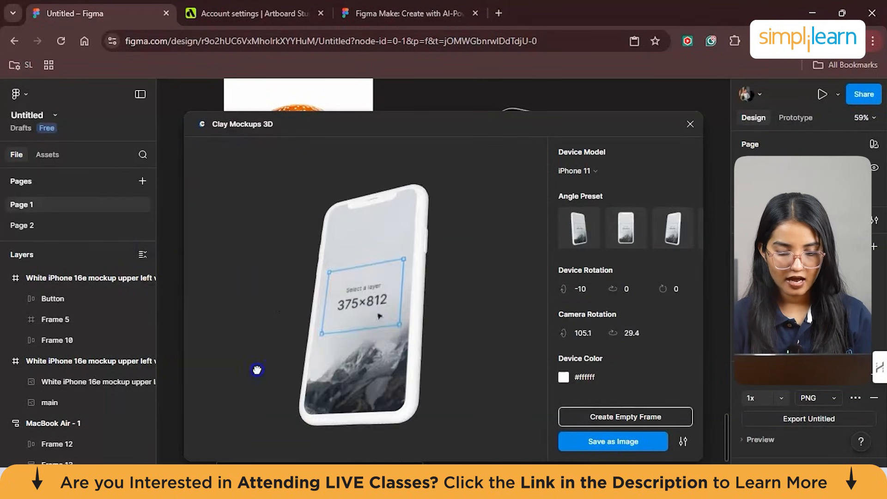
- Try the Front and Front Right angle presets and set the phone back to Front Left
left_click(640, 242)
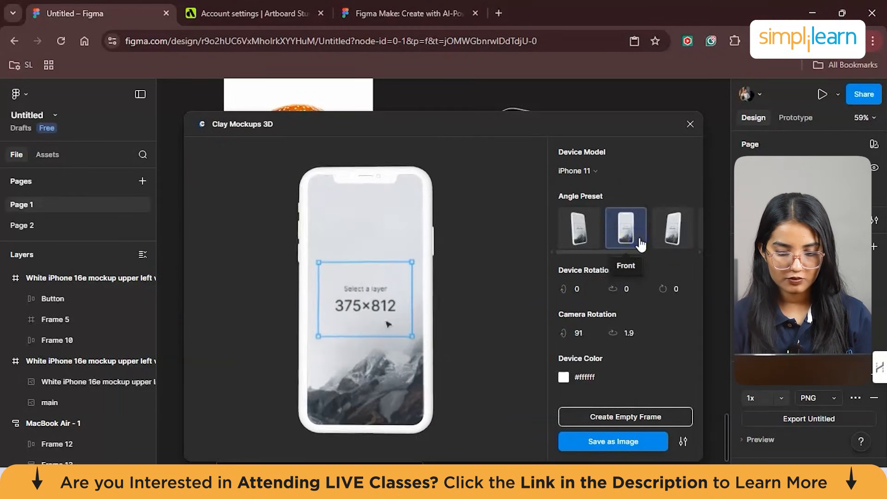
left_click(672, 233)
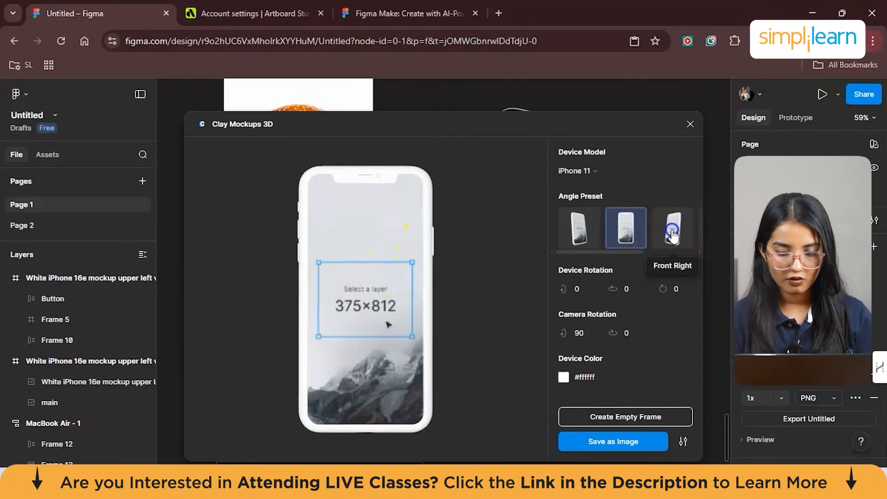
mouse_move(409, 390)
left_mouse_down()
mouse_move(396, 384)
mouse_move(402, 376)
left_mouse_up()
left_click(574, 237)
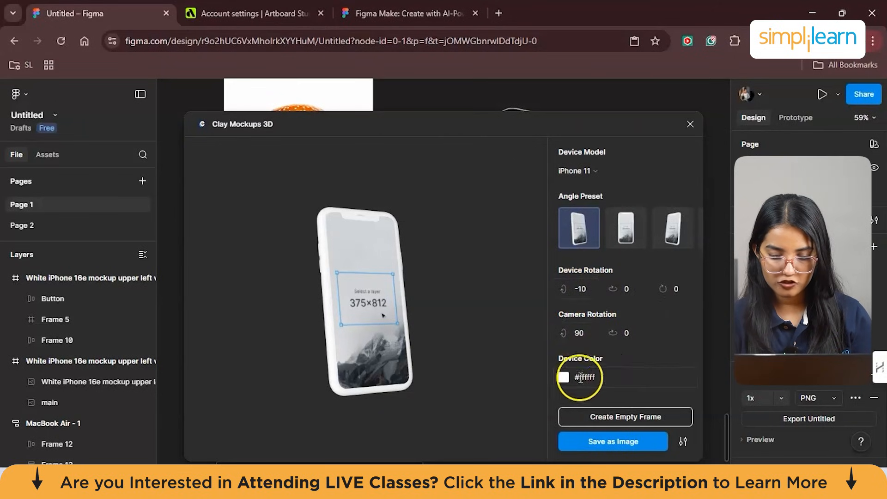
- Try the burgercolor document color on the phone body, then clear the device color value
left_click(564, 378)
left_click(597, 418)
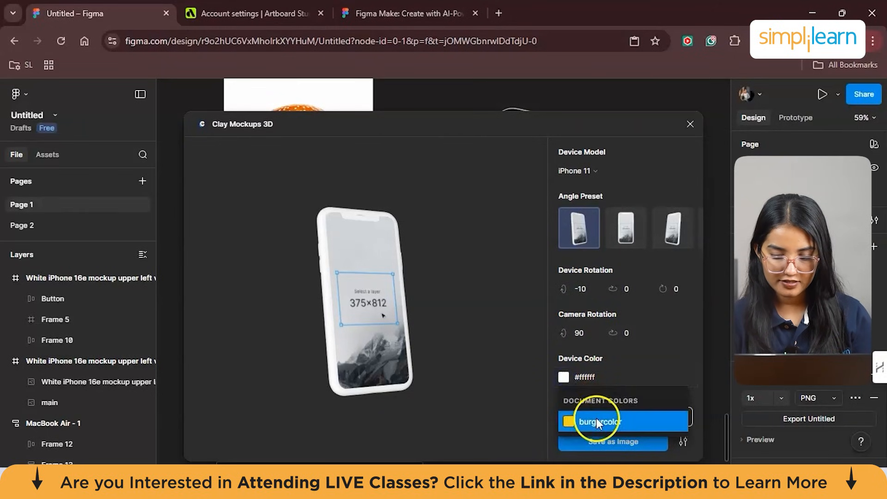
left_click(563, 377)
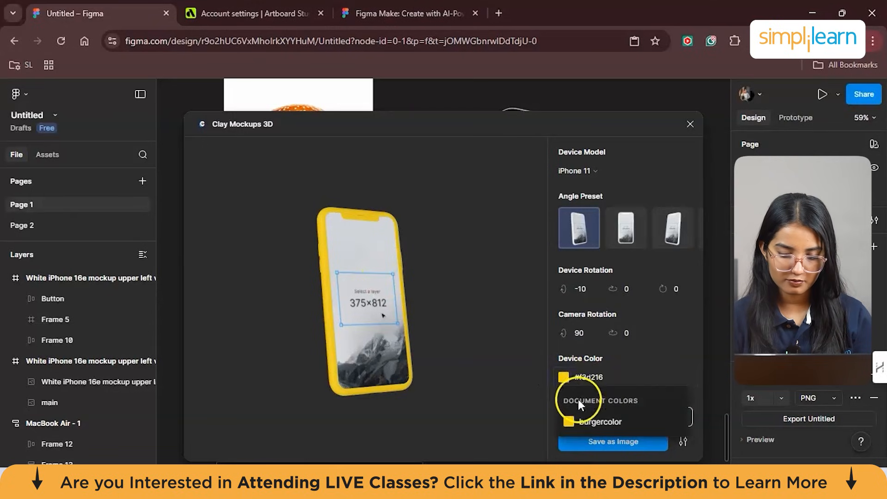
left_click(602, 366)
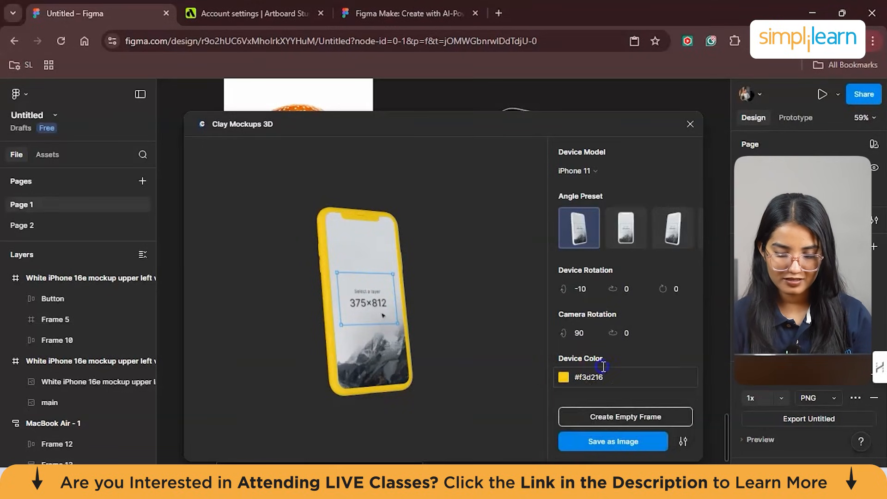
left_click(564, 377)
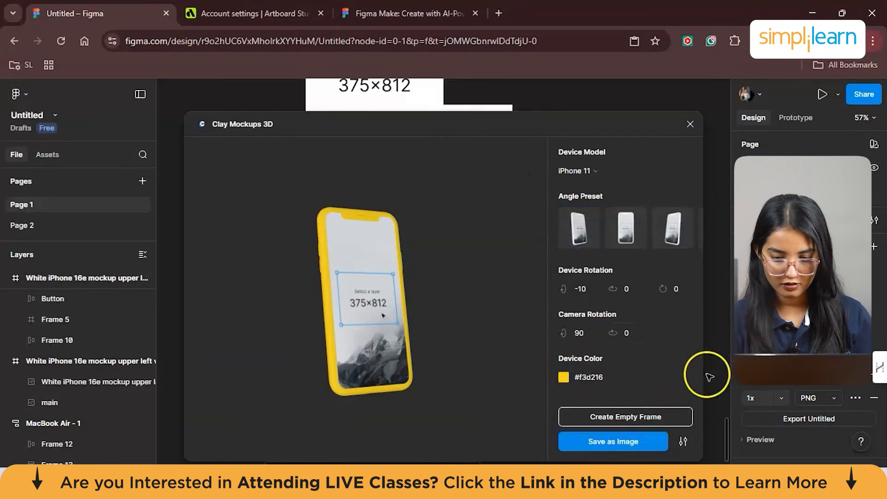
left_click_drag(697, 370, 545, 373)
key("BackSpace")
left_click(546, 374)
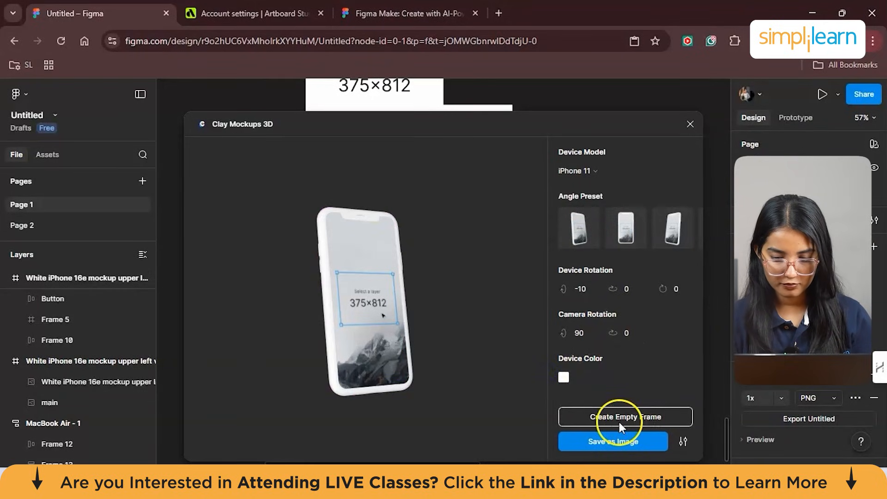
- Create an empty 375 × 812 iPhone 11 frame from the plugin, close the plugin and select the new frame on the canvas
left_click(634, 417)
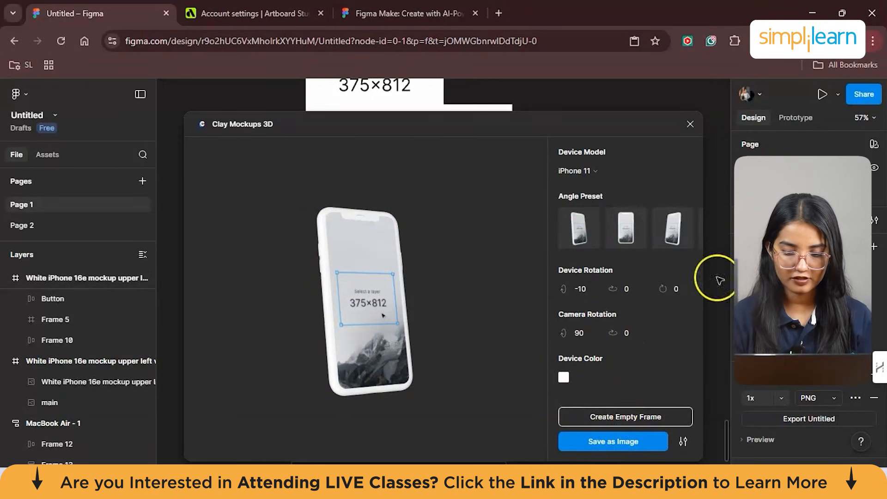
left_click(691, 124)
scroll(512, 222, "up", 5)
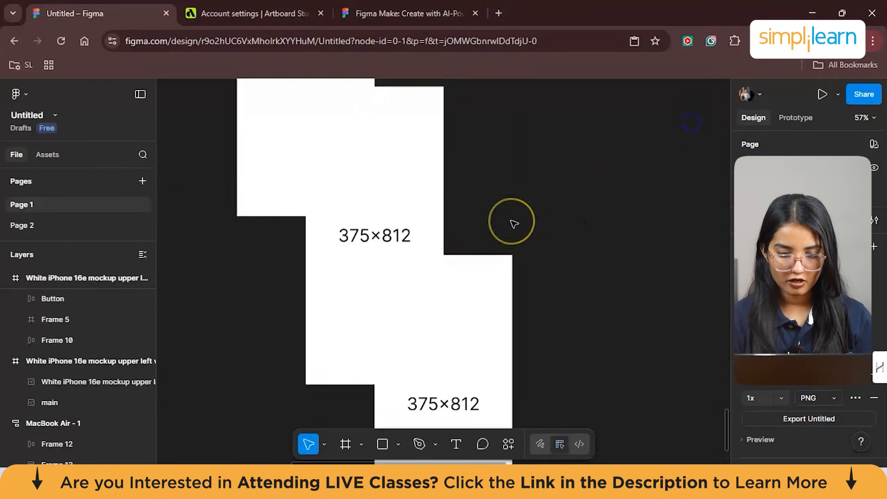
left_click(311, 147)
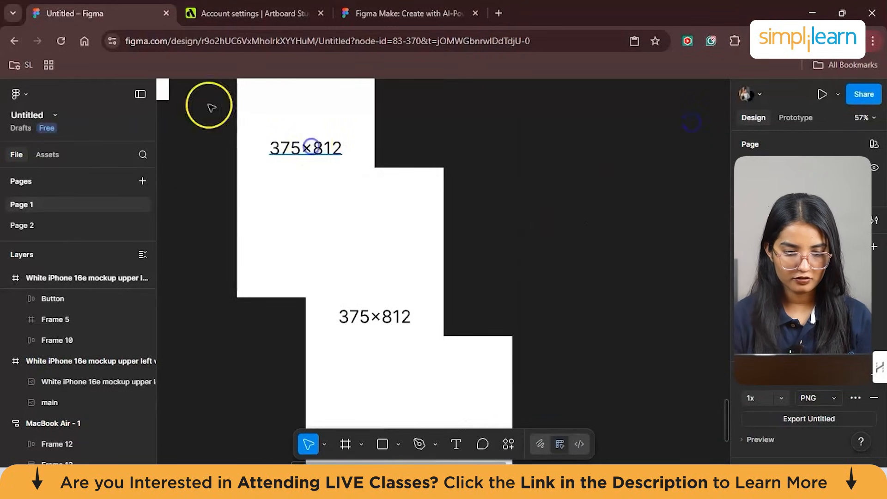
left_click(249, 111)
left_click_drag(253, 268, 298, 293)
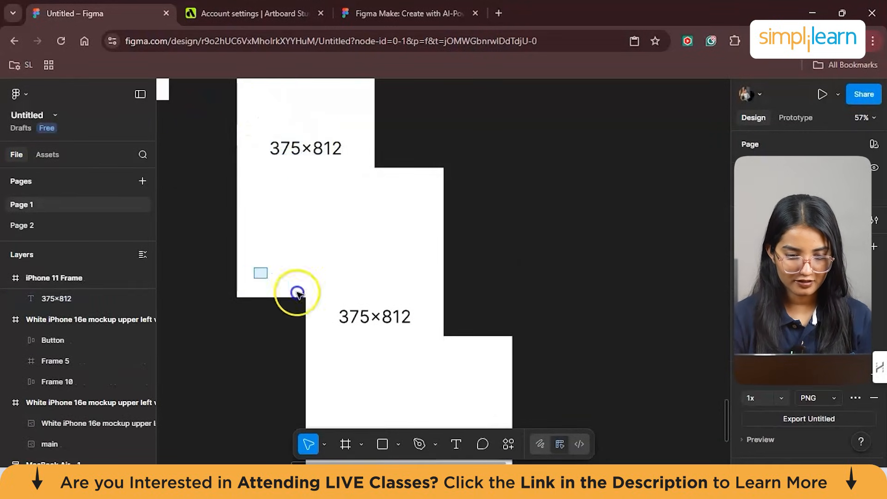
scroll(383, 305, "down", 5)
left_click(383, 306)
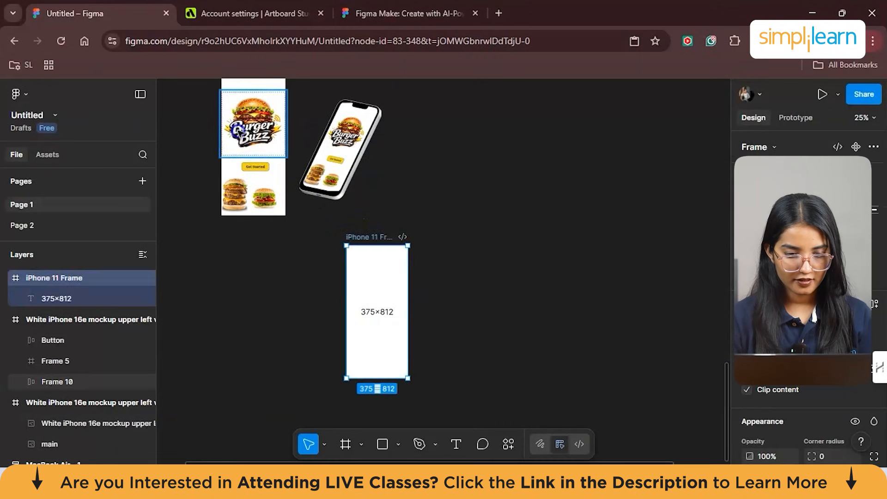
- Copy the Burger Buzz logo, button and burger images from the white iPhone frame into the iPhone 11 frame
left_click(266, 210)
left_click(290, 256)
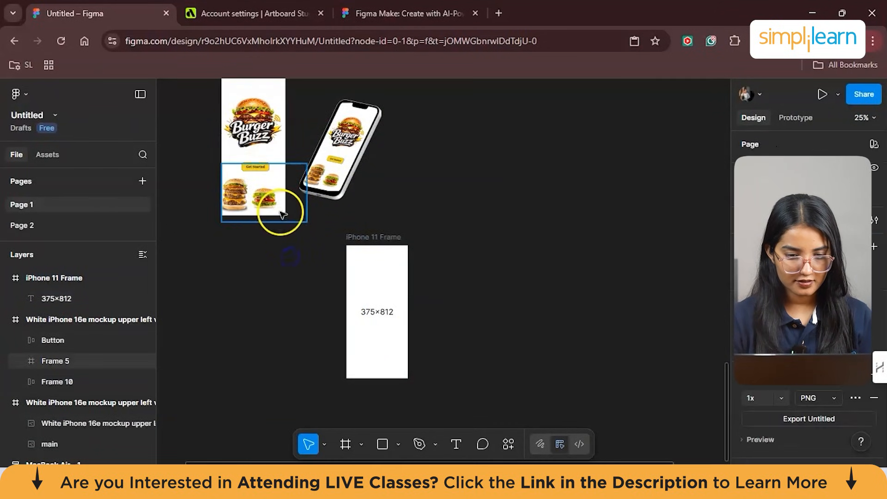
right_click(357, 279)
left_click(418, 147)
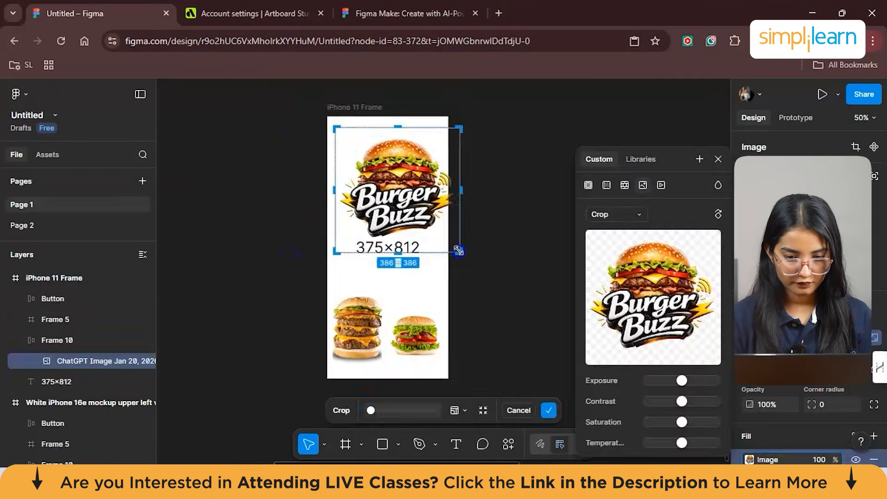
- Centre the 386 × 386 Burger Buzz logo image within the iPhone 11 frame and remove the 375×812 placeholder text
mouse_move(458, 251)
left_mouse_down()
mouse_move(436, 240)
mouse_move(456, 248)
left_mouse_up()
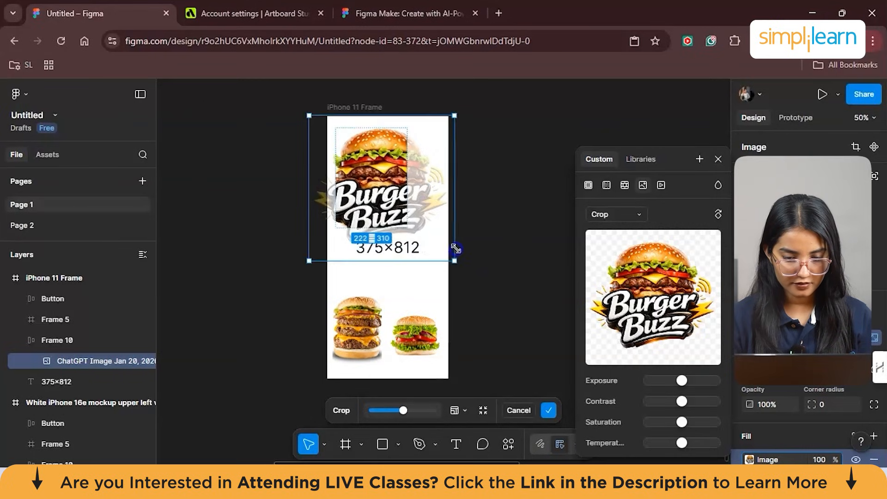
left_click_drag(398, 208, 412, 219)
left_click(500, 245)
key("ctrl+z")
key("ctrl+z")
key("ctrl+z")
key("ctrl+z")
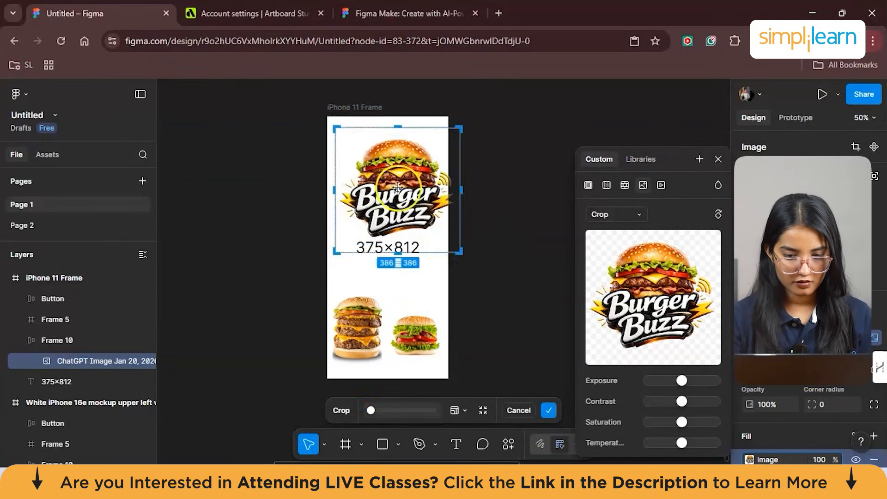
left_click_drag(367, 141, 357, 142)
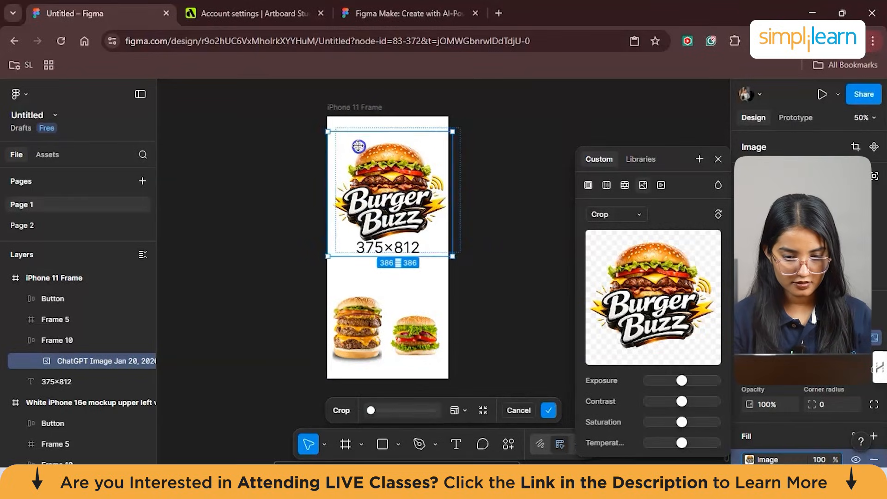
- Rerun Clay Mockups 3D, look through the angle presets and save the iPhone 11 mockup as an image on the canvas
key("ctrl+k")
left_click(369, 272)
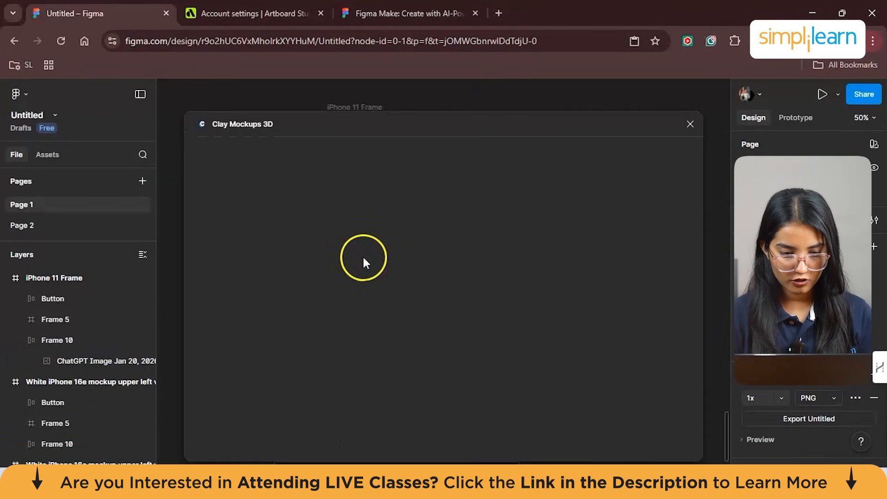
left_click(683, 441)
left_click(622, 419)
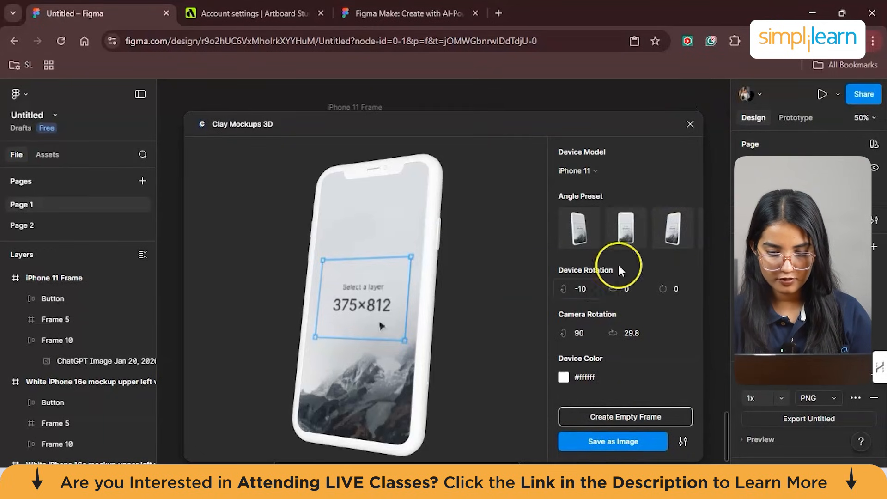
scroll(637, 231, "right", 2)
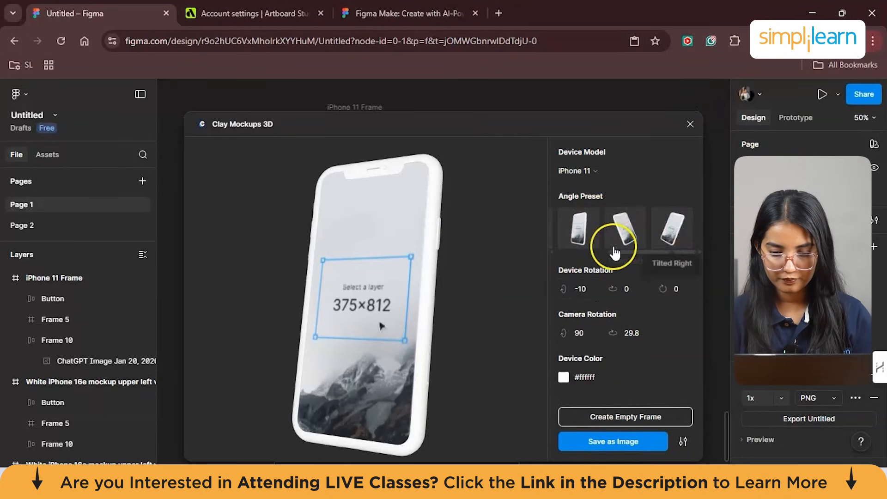
scroll(619, 221, "left", 2)
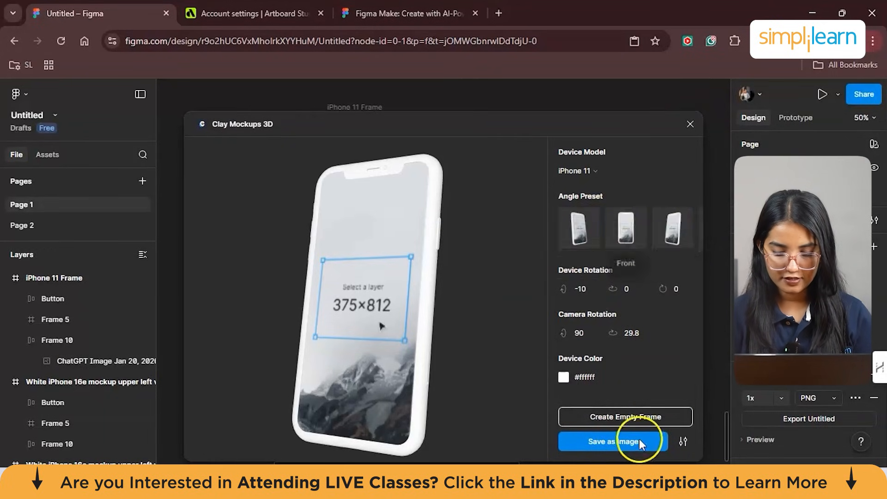
left_click(625, 415)
- Round the mockup image's corners to 1711, then remove the image from the canvas
left_click_drag(200, 351, 325, 291)
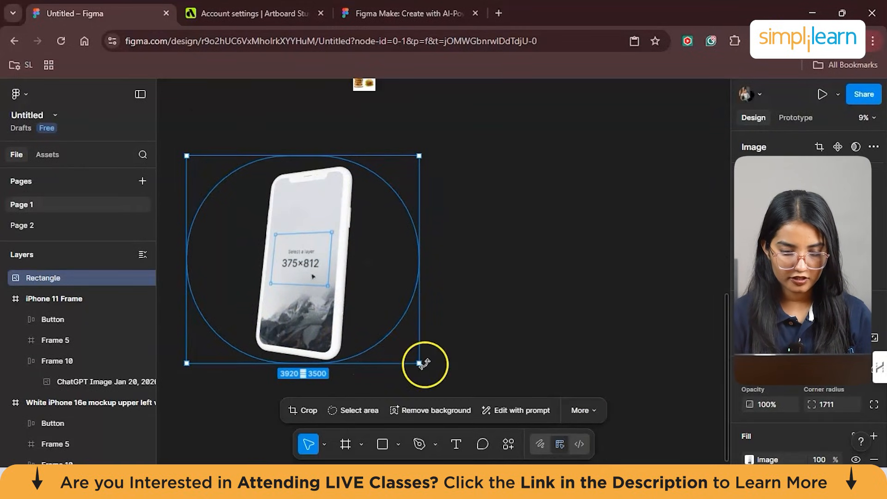
left_click_drag(396, 364, 399, 383)
left_click_drag(306, 204, 476, 168)
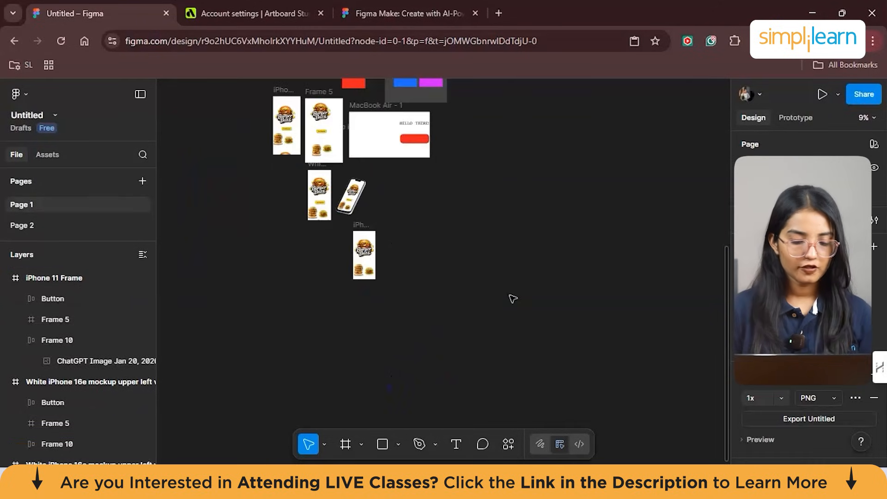
- Search the plugins and widgets for Vectary and open the Vectary | 3D Studio Lite details
left_click(508, 444)
left_click(369, 233)
left_click(340, 212)
type("V")
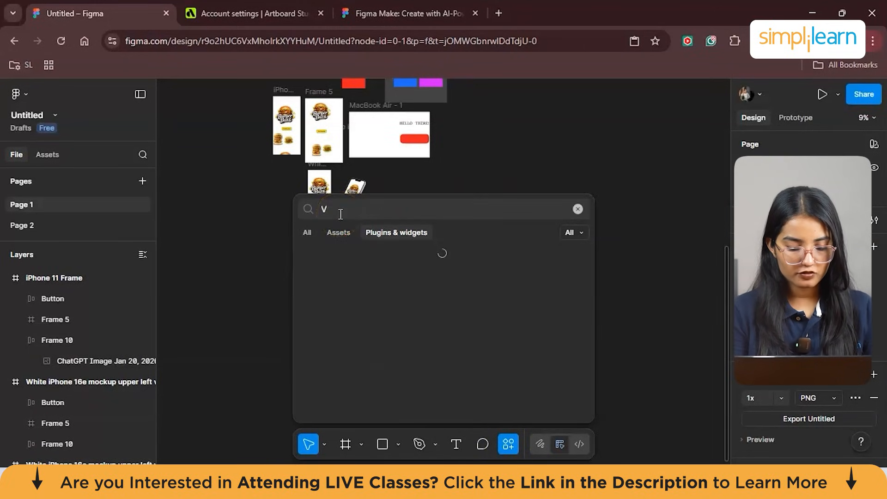
type("ectary")
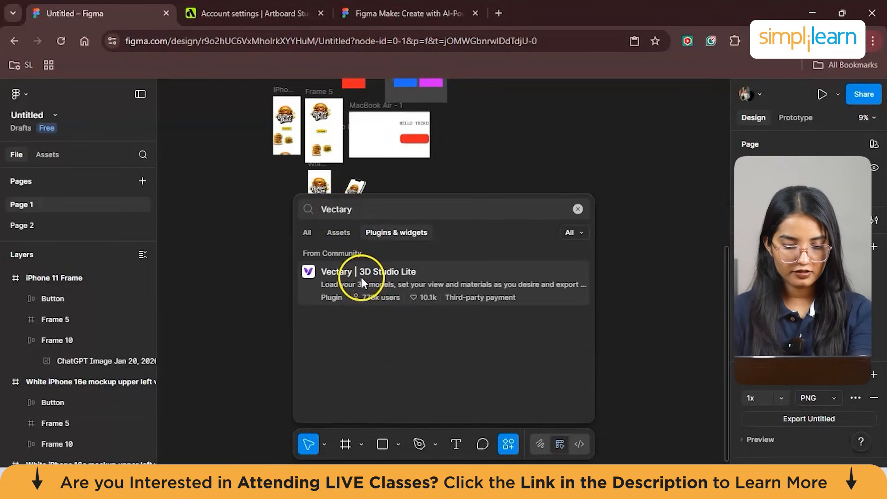
left_click(361, 277)
- Run the Vectary | 3D Studio Lite plugin and look through its community projects
scroll(530, 263, "down", 2)
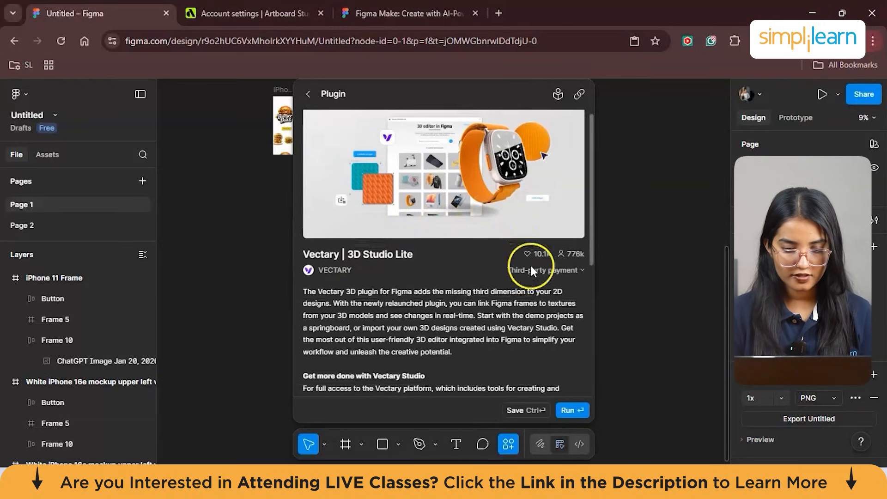
left_click(554, 400)
left_click(575, 409)
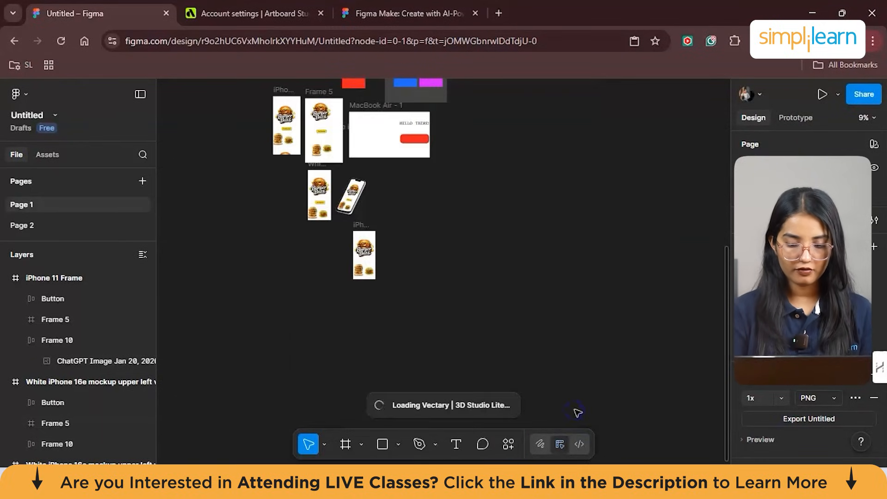
scroll(342, 293, "up", 2)
scroll(339, 296, "down", 3)
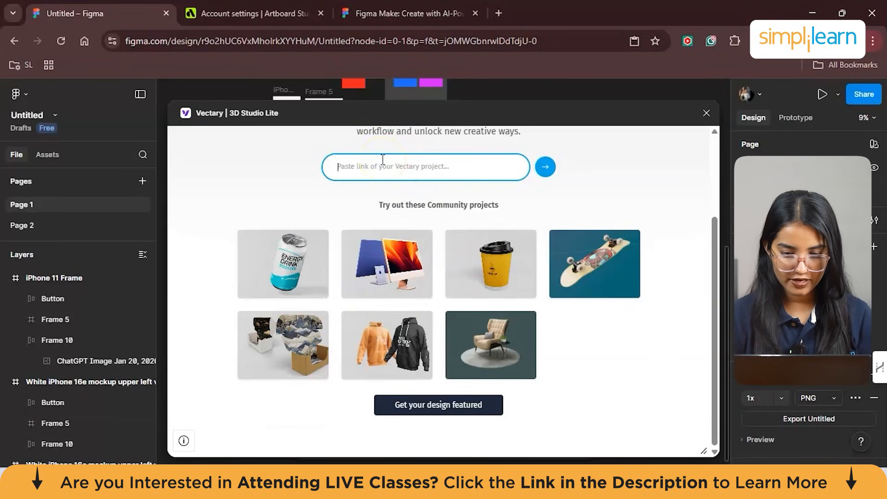
scroll(496, 264, "up", 2)
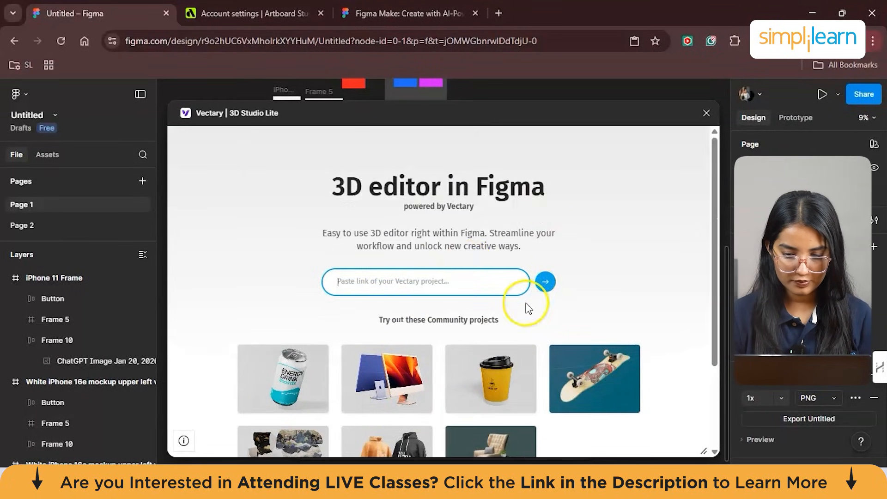
- Try to look up "iphone" in the Vectary project link field and clear the entry
scroll(527, 303, "down", 2)
scroll(455, 407, "up", 2)
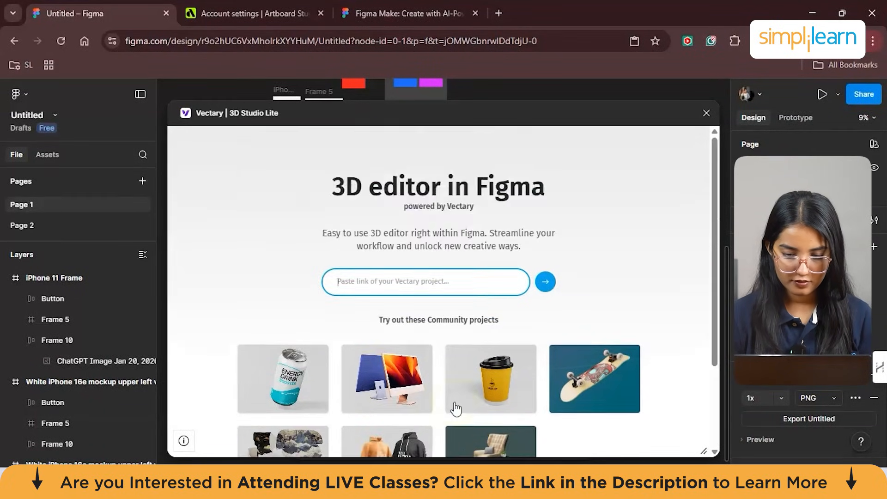
scroll(419, 328, "down", 1)
left_click(392, 266)
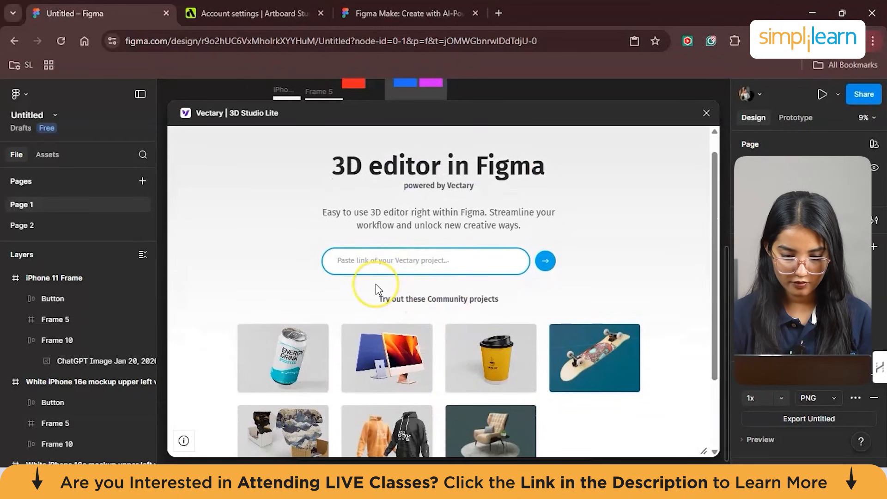
type("iphone")
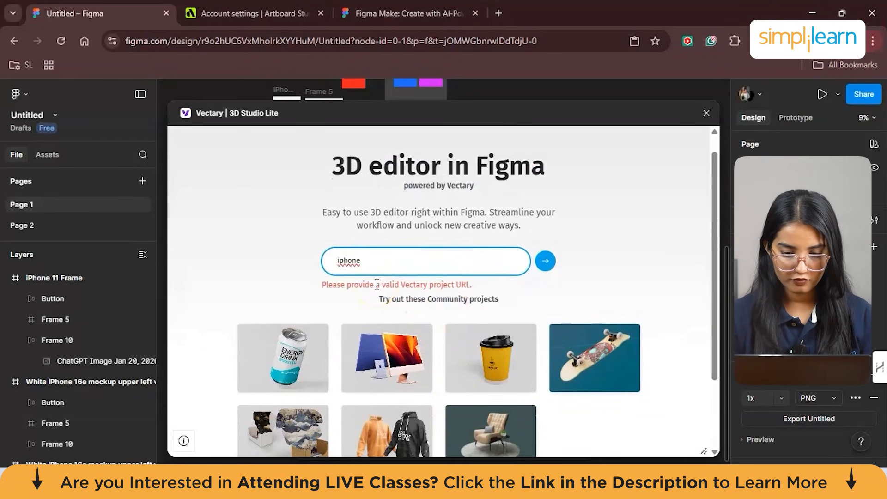
left_click(372, 253)
key("BackSpace")
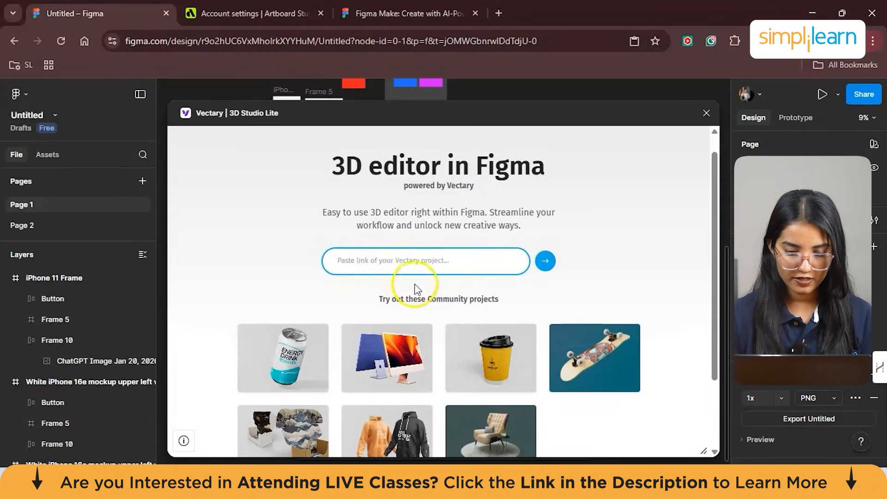
- Open the desktop computer community project and turn the 3D model to an angled side view
scroll(415, 288, "down", 2)
left_click(395, 270)
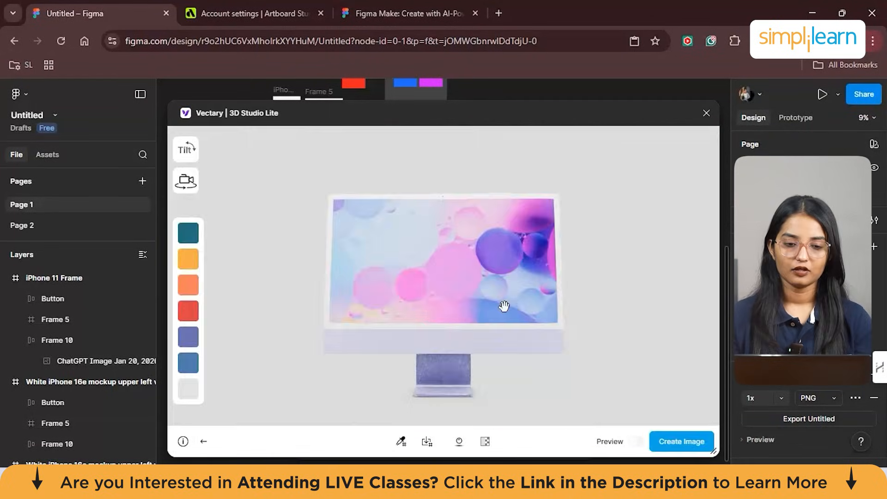
left_click(187, 152)
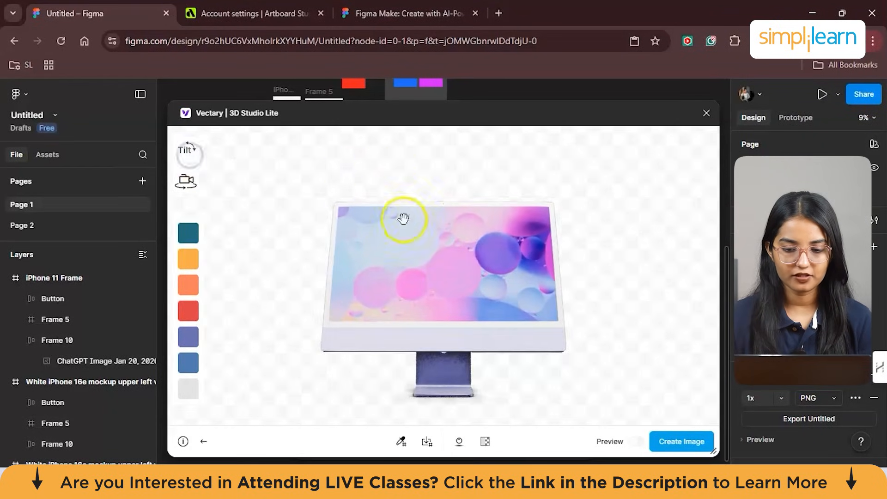
left_click(412, 259)
left_click_drag(411, 258, 464, 259)
- Try the teal, yellow and orange colours on the computer model and settle on red
left_click(198, 238)
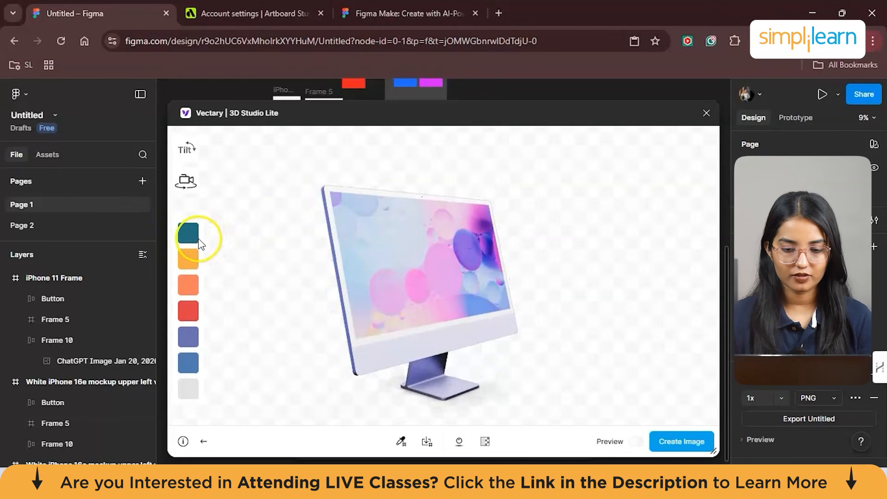
left_click(192, 262)
left_click(192, 287)
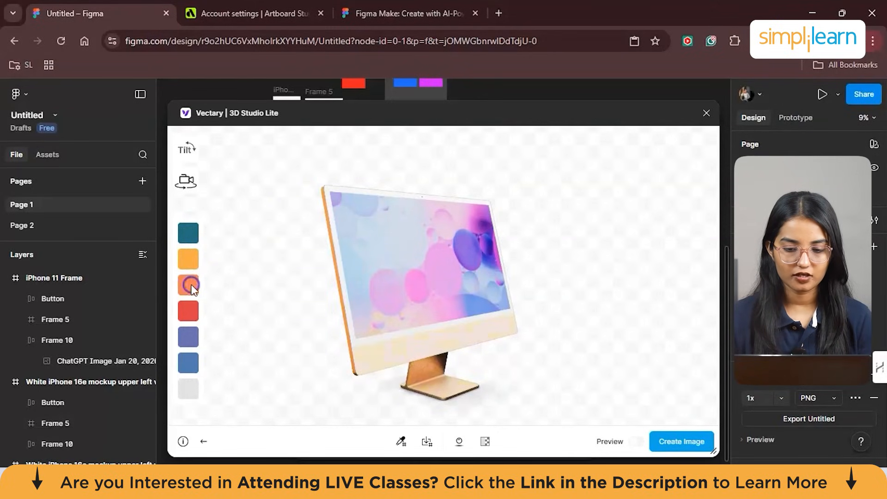
left_click(192, 313)
scroll(343, 320, "down", 2)
left_click(603, 445)
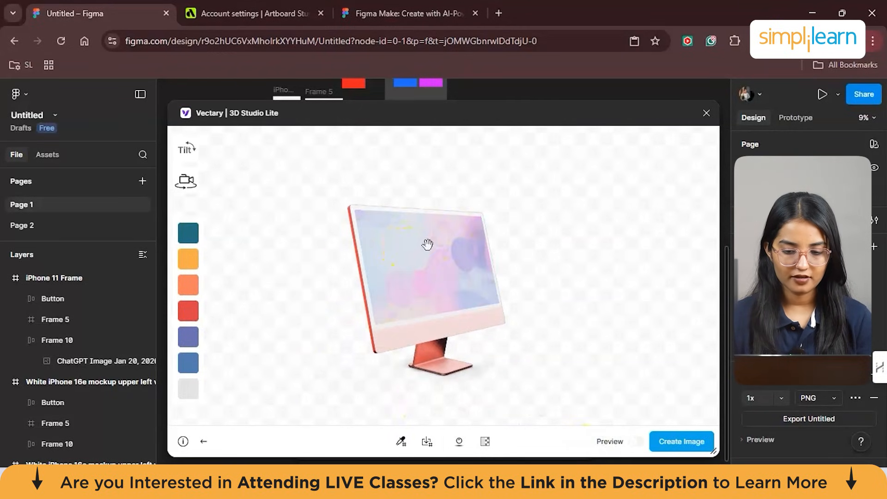
scroll(393, 261, "up", 3)
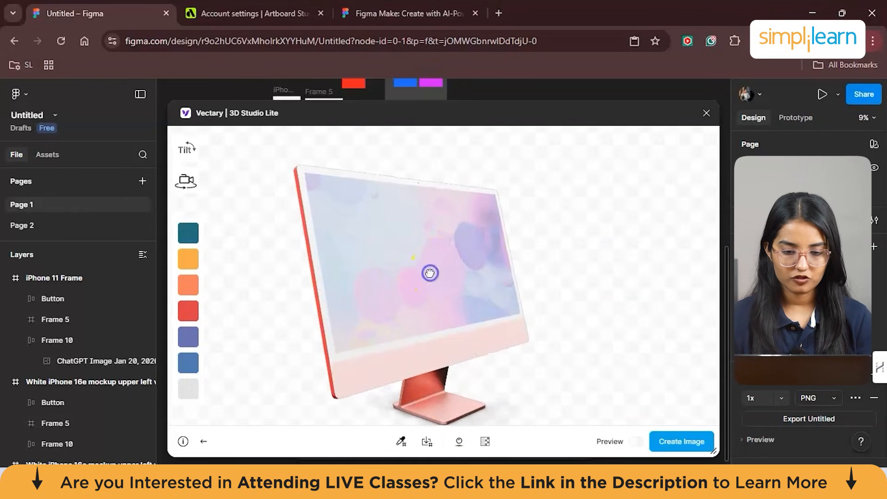
- Switch the camera to a more frontal view of the computer and try the model's shadow option
left_click(185, 182)
left_click(185, 182)
left_click(228, 183)
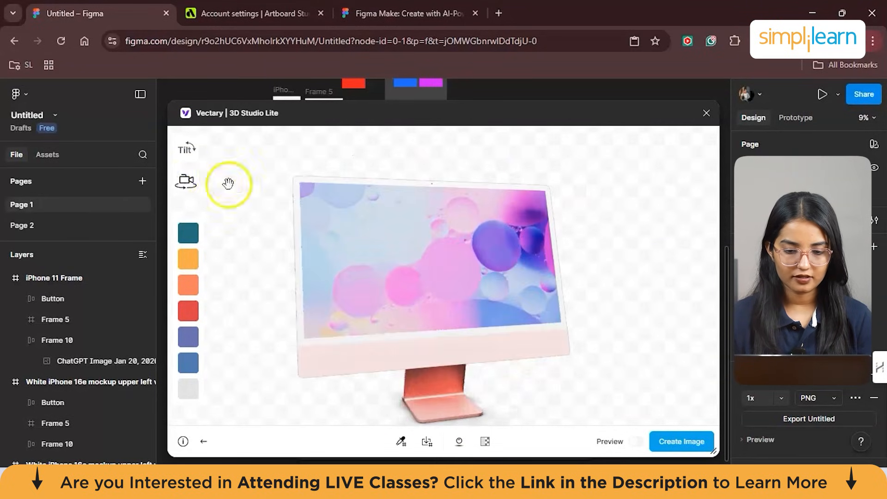
left_click(459, 441)
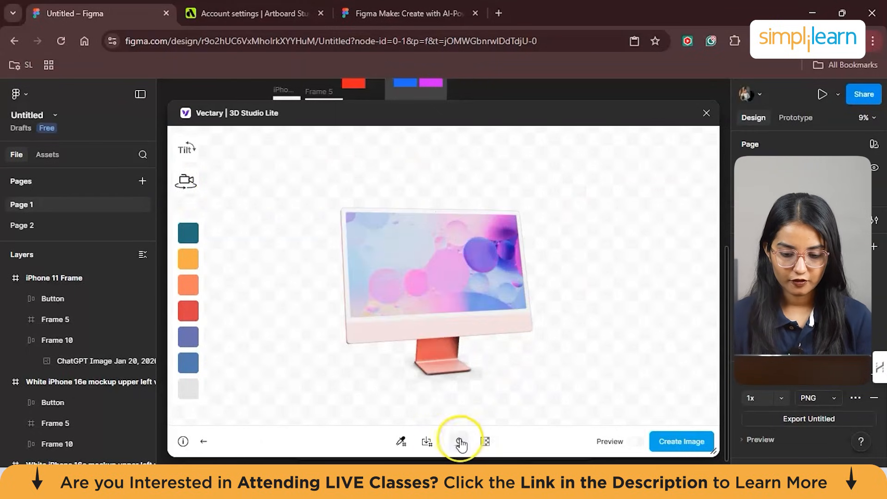
left_click(460, 443)
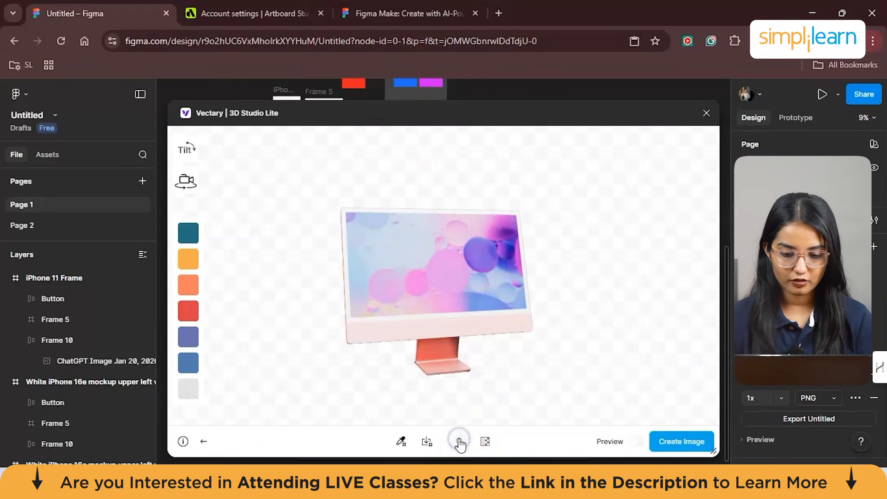
- Give the scene a solid #BFBFBF background, keep the model red and open the background colour value
left_click(484, 442)
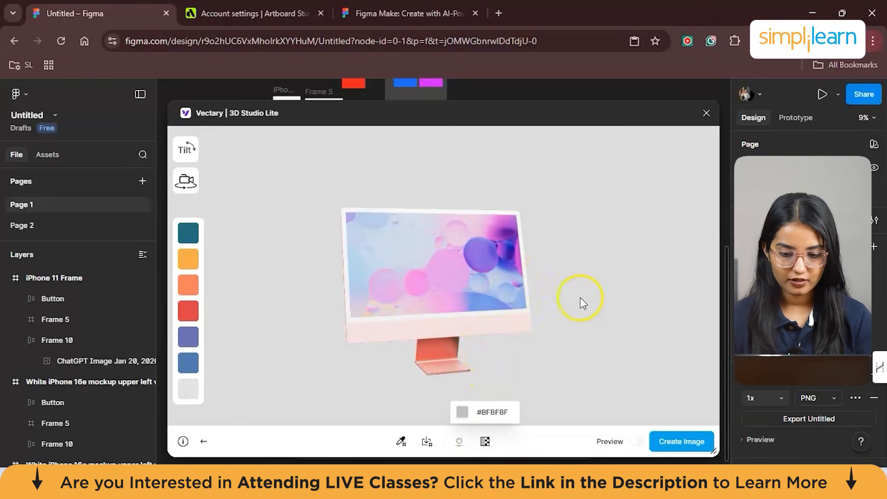
left_click(187, 311)
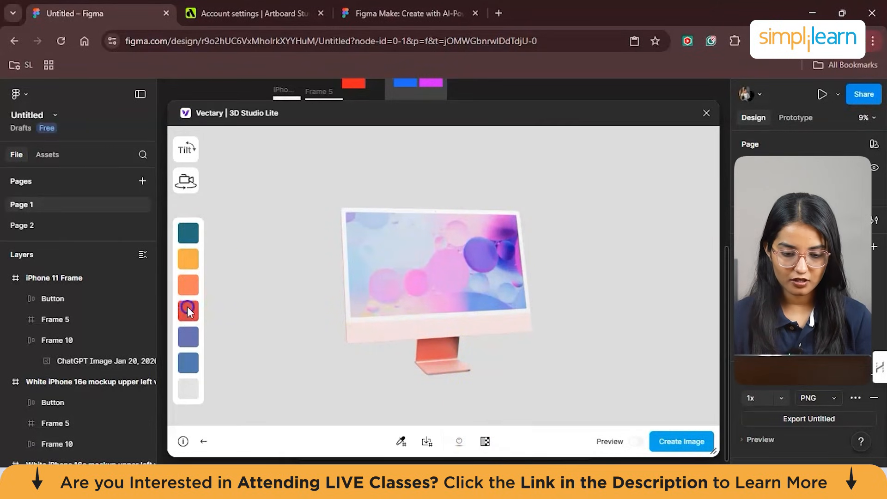
left_click(485, 443)
left_click(485, 445)
left_click(486, 412)
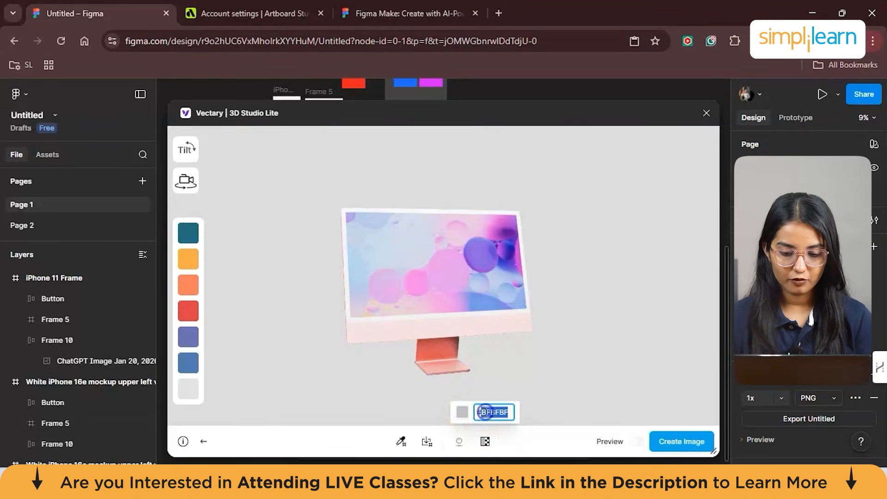
- Turn on object picking, select the computer's Screen and orbit the model to inspect it from different angles
left_click(402, 442)
left_click(405, 445)
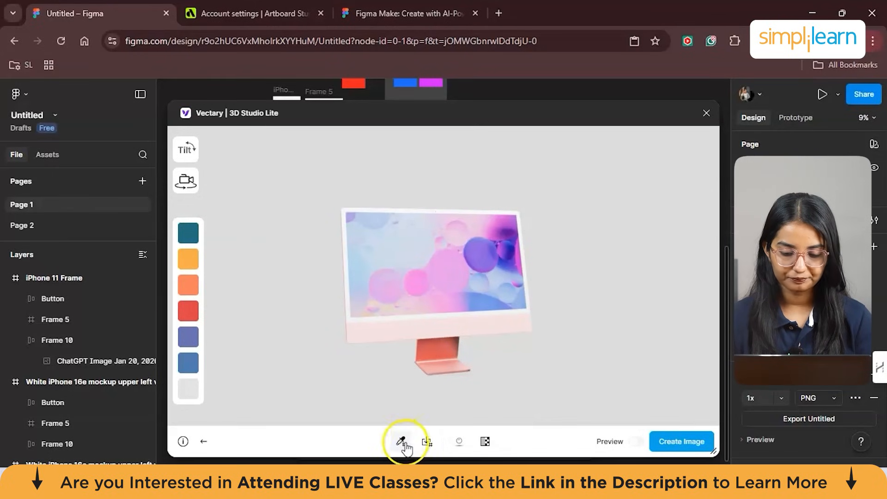
left_click(405, 445)
left_click(416, 278)
left_click_drag(416, 276, 352, 249)
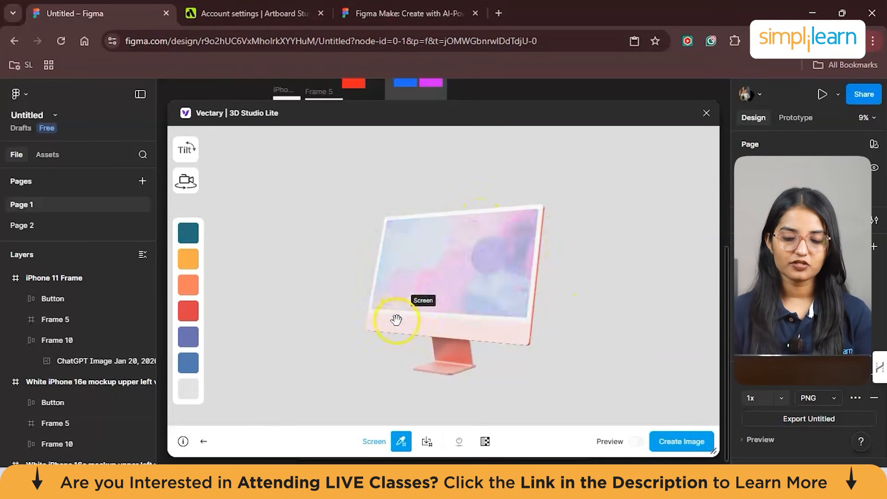
left_click_drag(440, 300, 524, 295)
left_click_drag(475, 251, 451, 236)
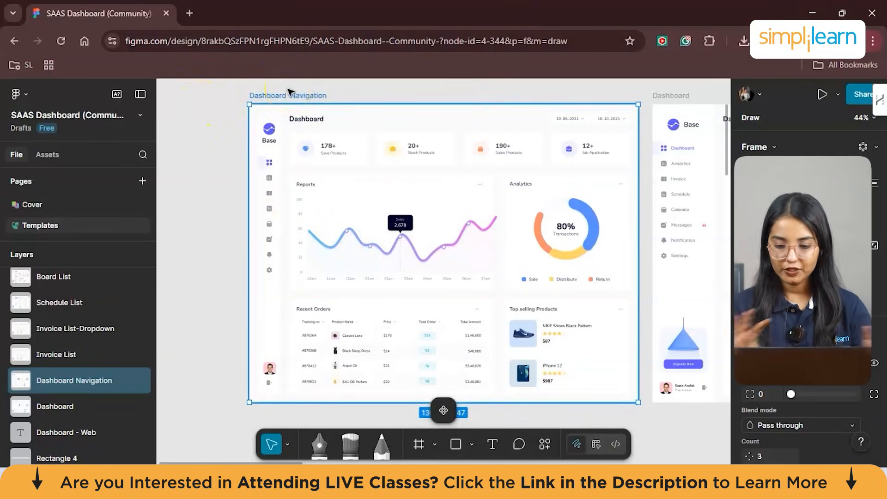
key("Return")
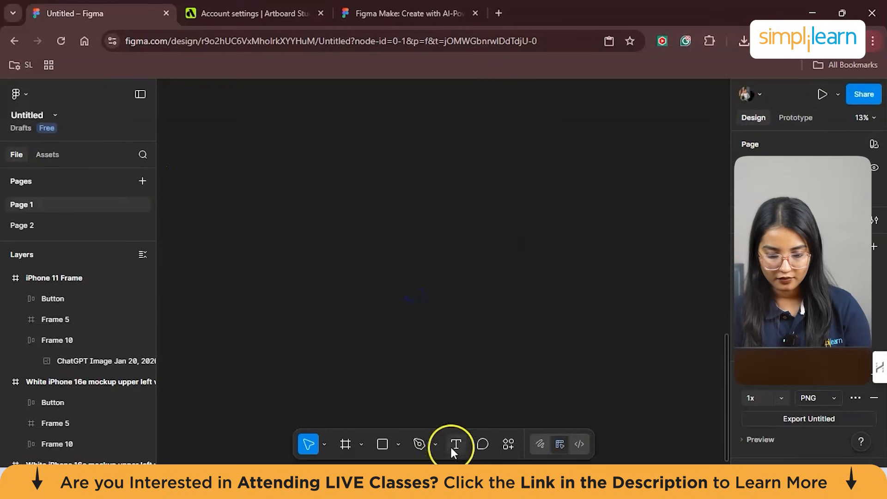
- Draw a new frame on an empty area of Page 1 and enlarge it to about 5393 × 3257
left_click(351, 445)
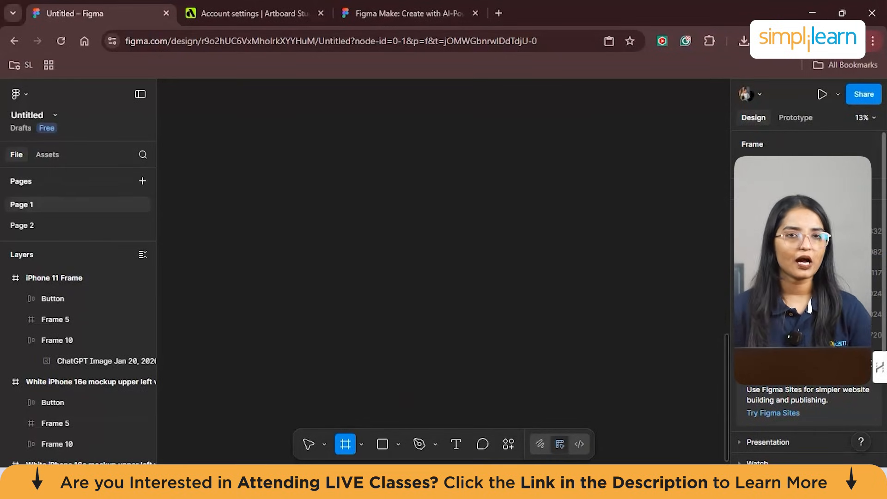
scroll(757, 259, "down", 1)
scroll(758, 260, "up", 1)
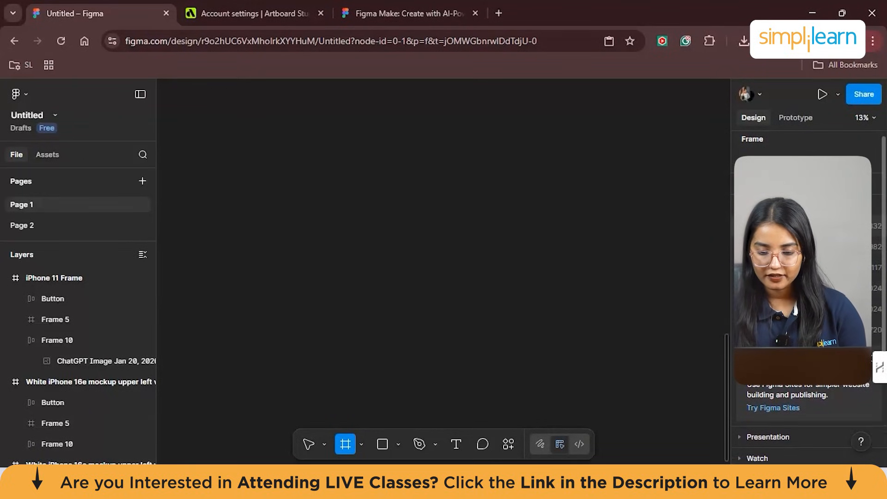
left_click_drag(387, 237, 588, 380)
left_click_drag(388, 237, 388, 238)
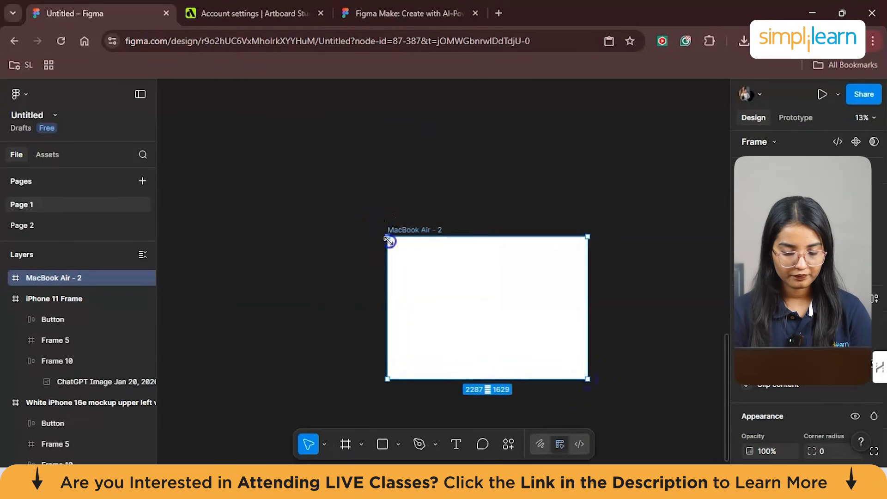
left_click_drag(388, 238, 330, 214)
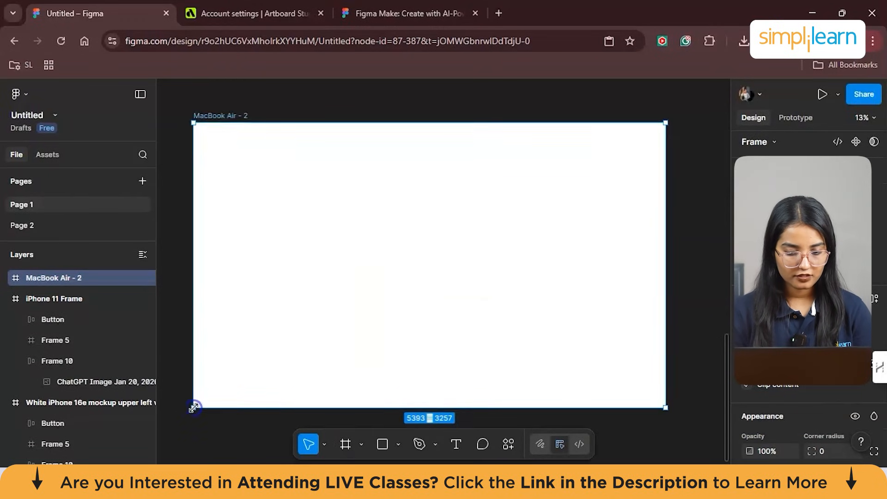
left_click_drag(411, 224, 415, 217)
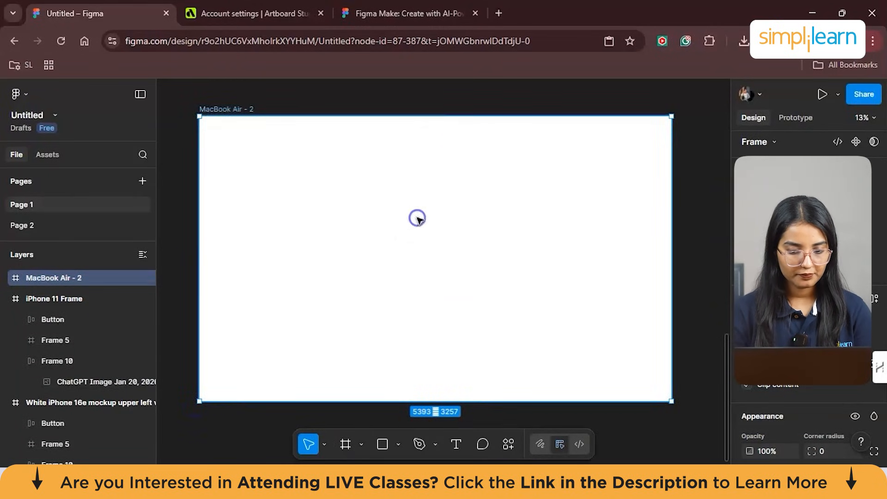
- Rename the new frame as SAAS DASHBOARD
double_click(230, 110)
key("BackSpace")
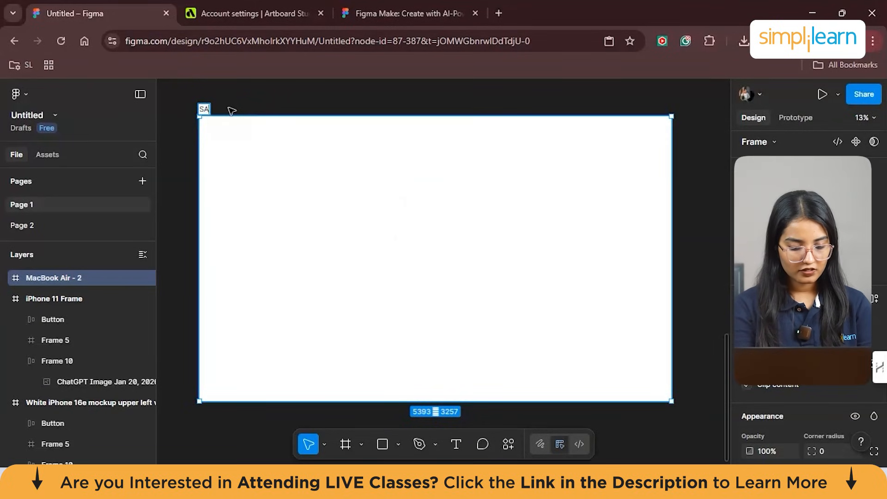
type("SAAS DASHB")
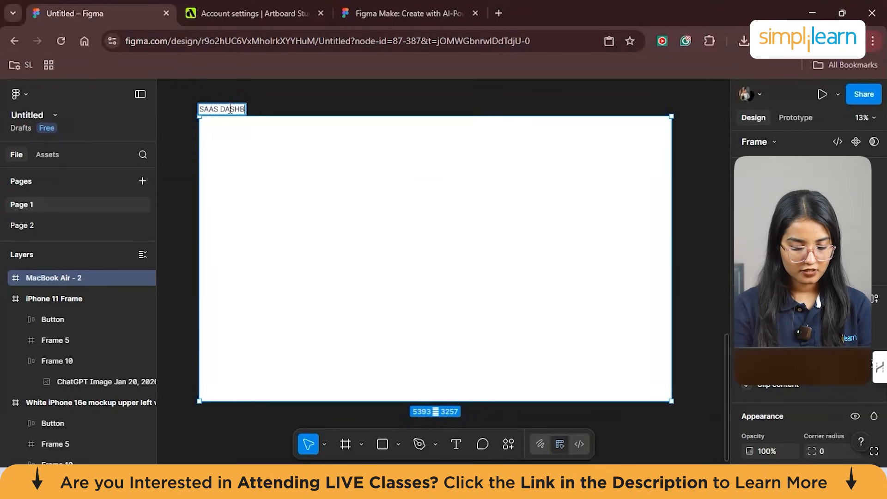
type("OARD")
key("Return")
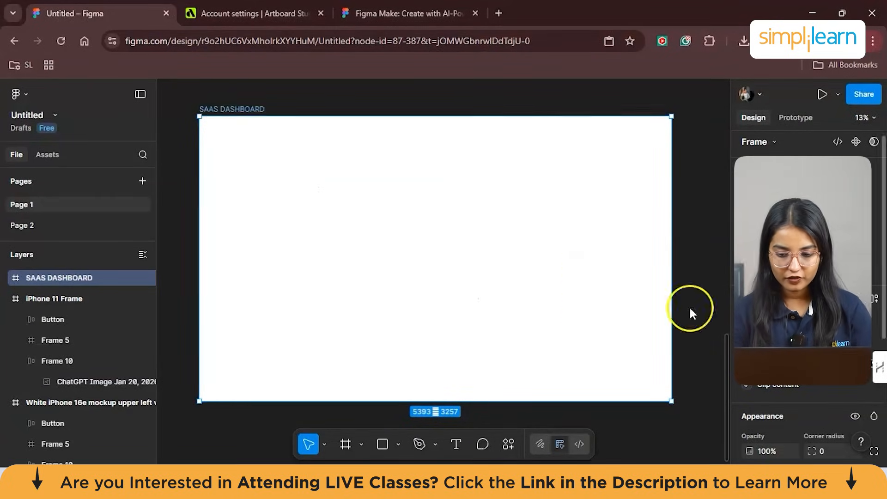
- Fill the SAAS DASHBOARD frame with light blue, RGB 176, 215, 239
scroll(806, 287, "down", 5)
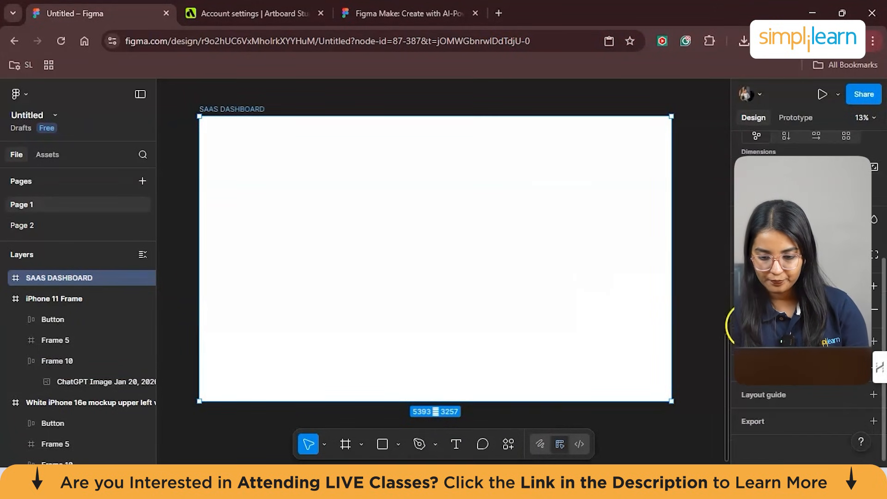
left_click(751, 310)
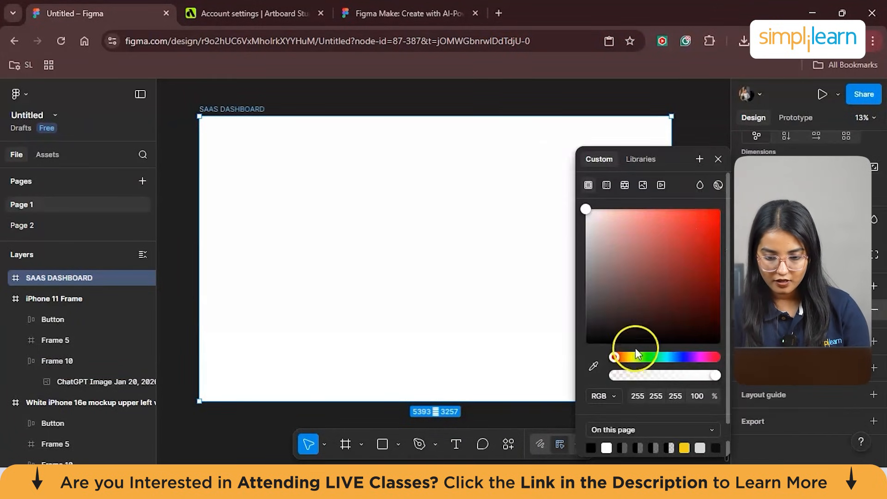
mouse_move(636, 356)
left_mouse_down()
mouse_move(679, 357)
mouse_move(670, 356)
left_mouse_up()
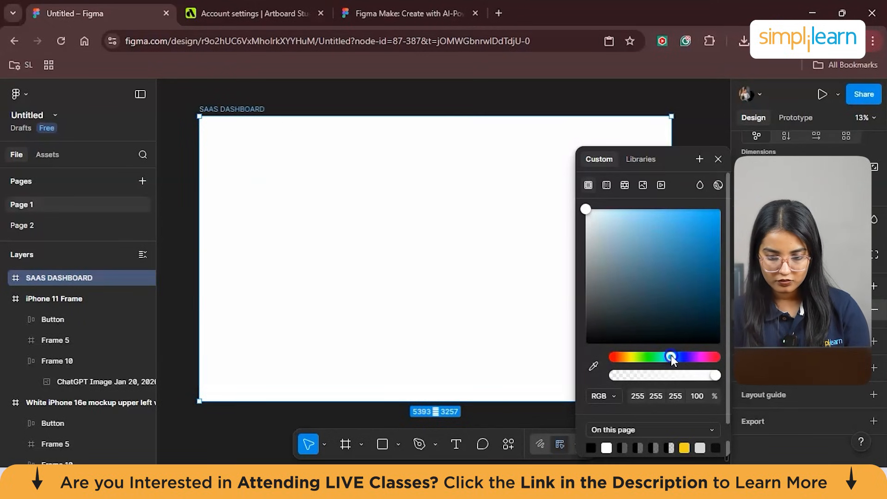
left_click(584, 208)
left_click_drag(586, 207, 621, 219)
left_click(705, 93)
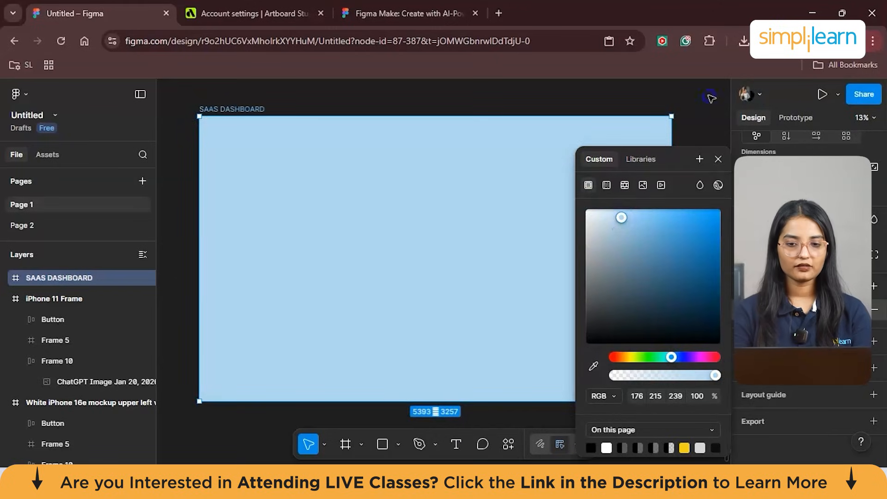
- Add the text "DASBOARD" in the middle of the SAAS DASHBOARD frame
left_click(456, 444)
left_click(431, 256)
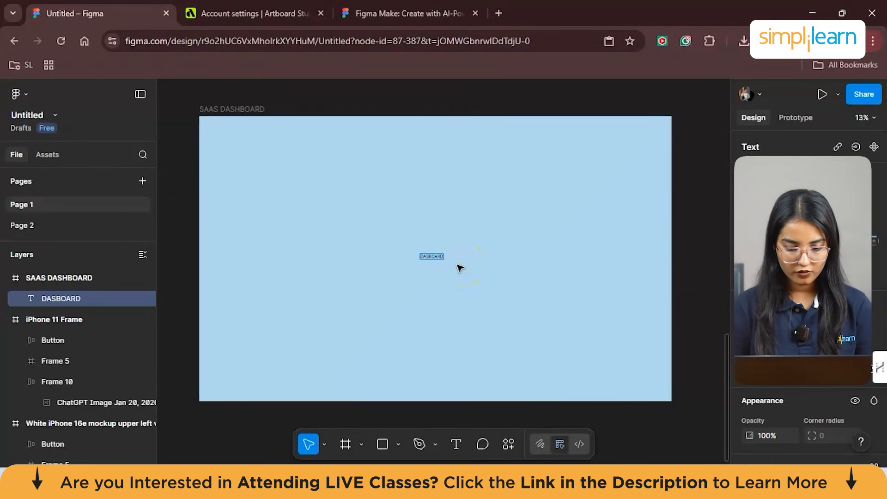
- Set the DASBOARD text's font to jsMath-cmbx10 and choose a much larger preset font size
scroll(809, 277, "down", 5)
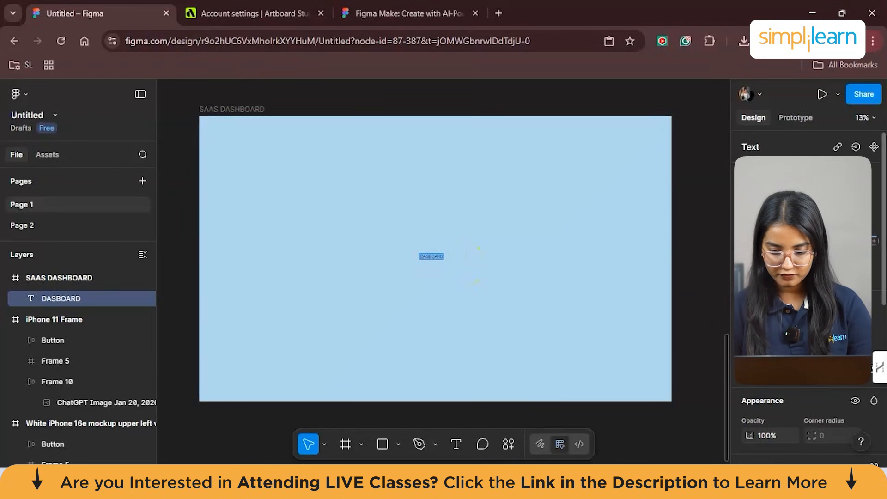
left_click(804, 214)
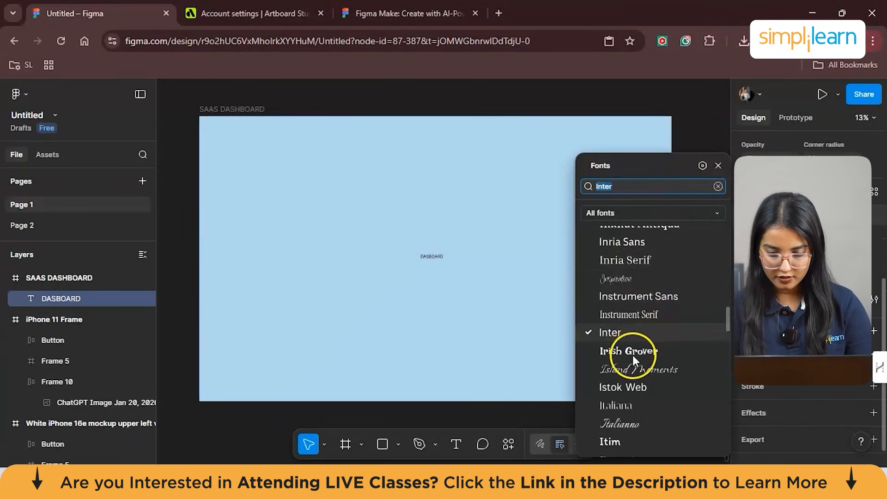
scroll(633, 355, "down", 10)
scroll(623, 387, "down", 2)
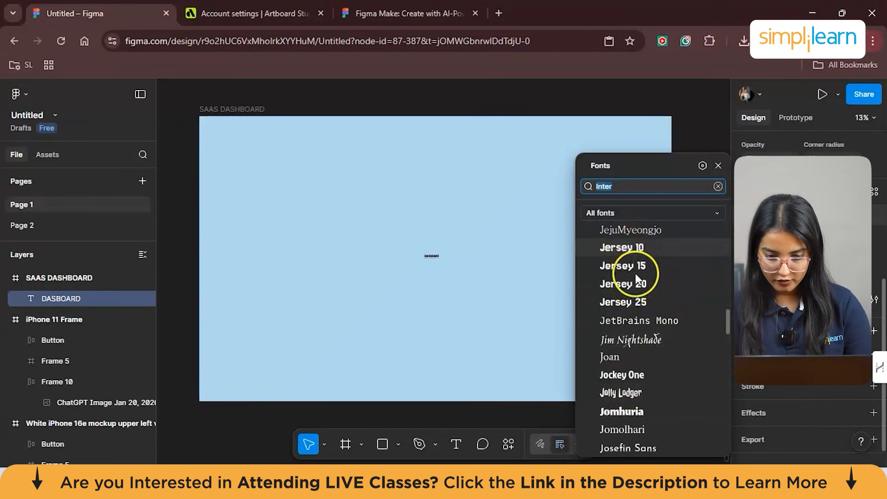
scroll(658, 376, "down", 6)
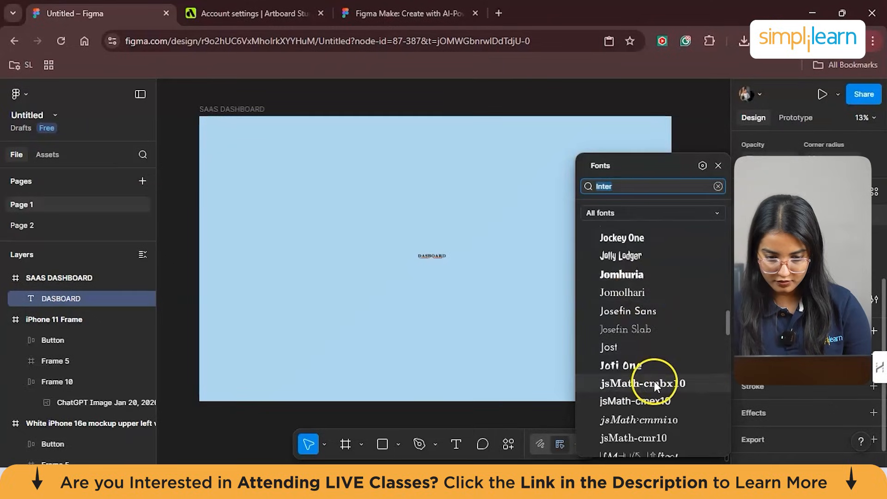
left_click(654, 381)
left_click(857, 230)
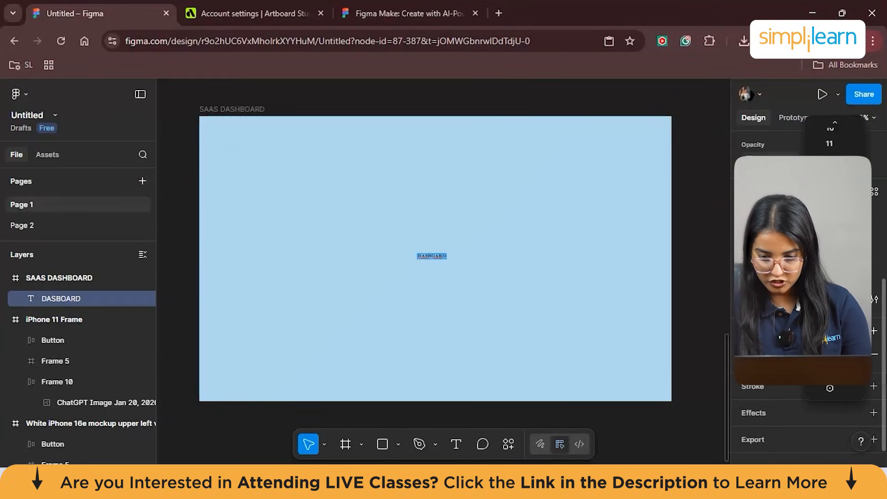
left_click(830, 362)
- Rewrite the heading text as "Dashboard" and move it to the upper-left area of the SAAS DASHBOARD frame
left_click(421, 260)
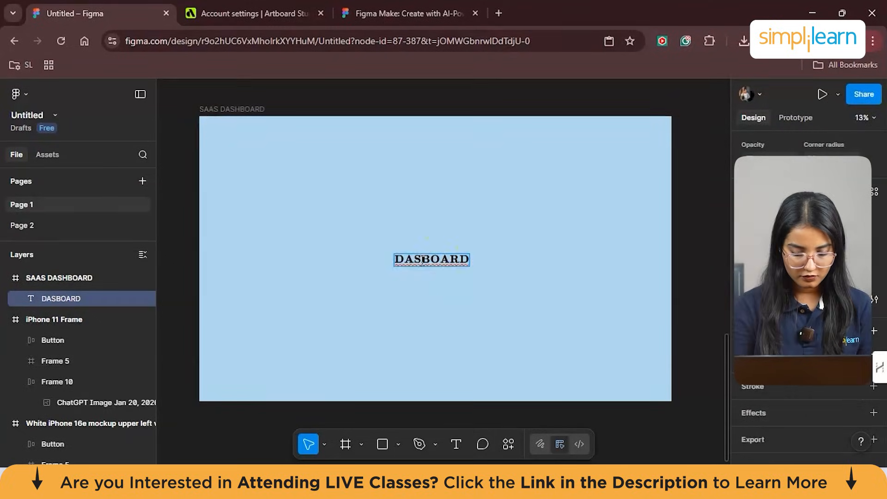
type("h")
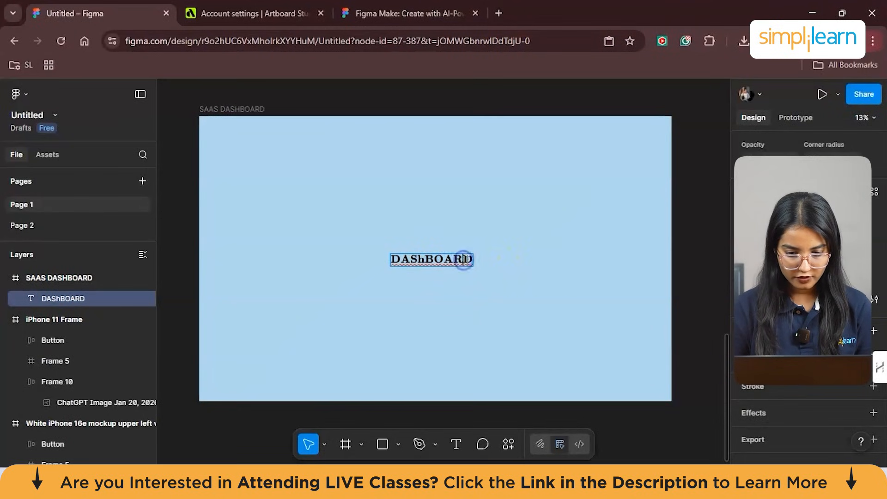
key("BackSpace")
key("BackSpace")
key("BackSpace")
key("BackSpace")
key("BackSpace")
key("BackSpace")
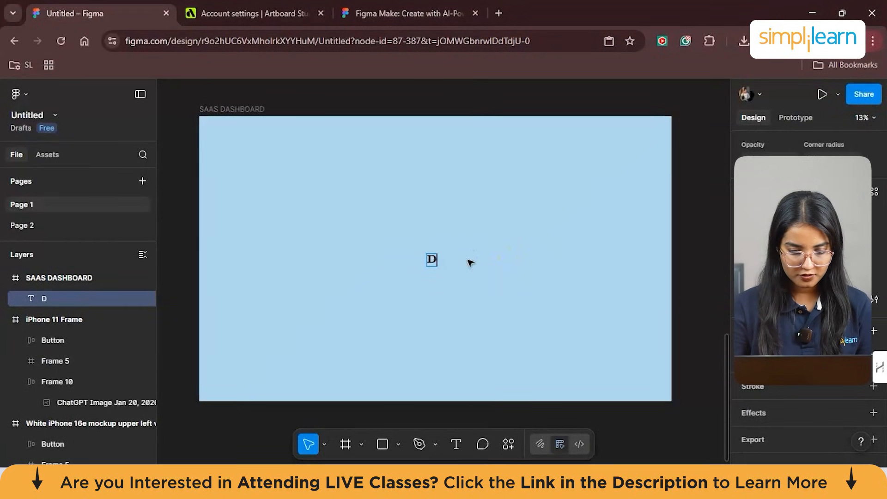
type("shboard")
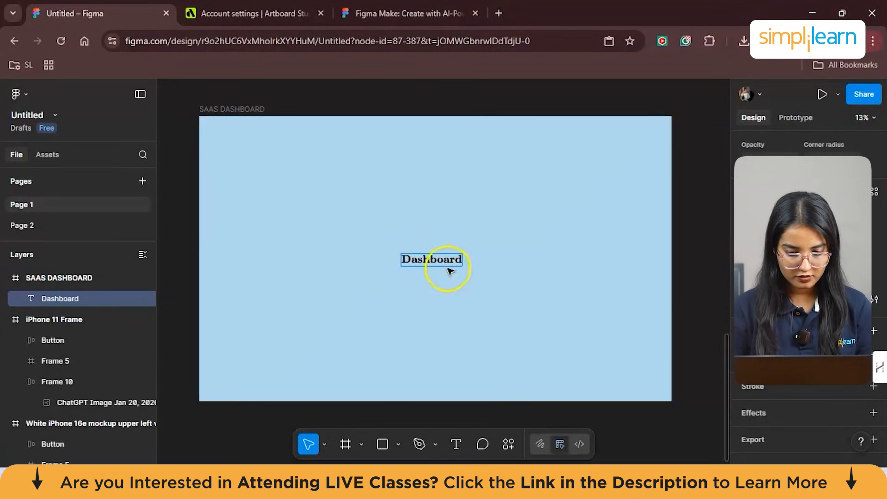
left_click_drag(432, 260, 303, 158)
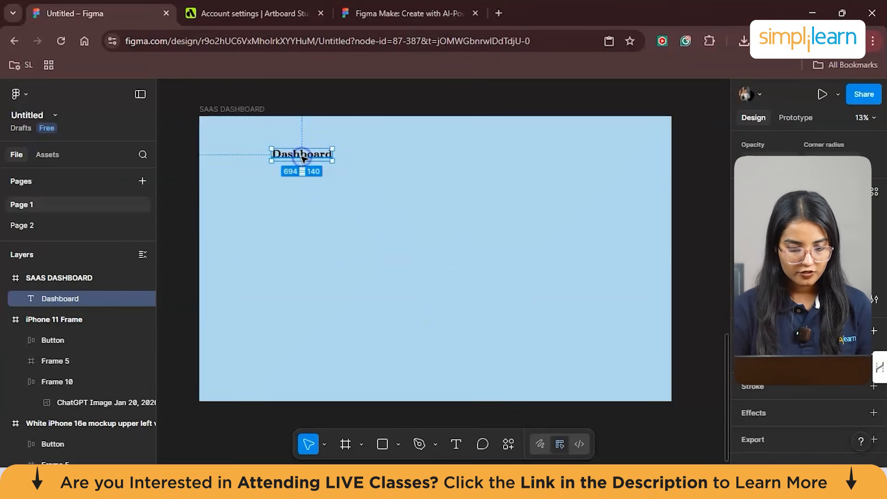
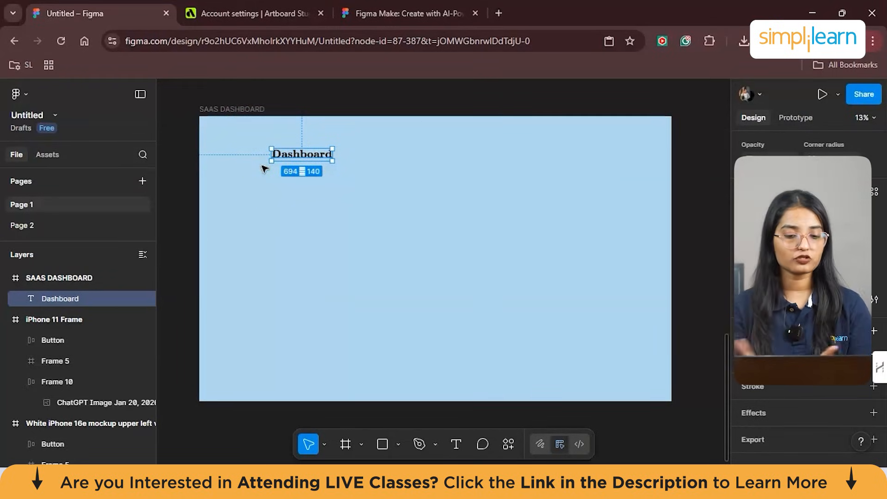
- Draw a tall, narrow frame about 452 by 2359 along the left part of the SAAS DASHBOARD frame
left_click(177, 386)
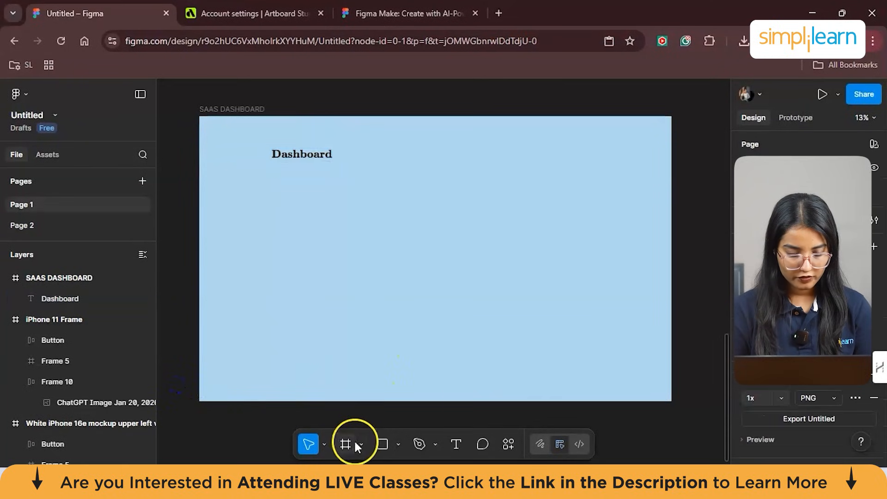
left_click(361, 444)
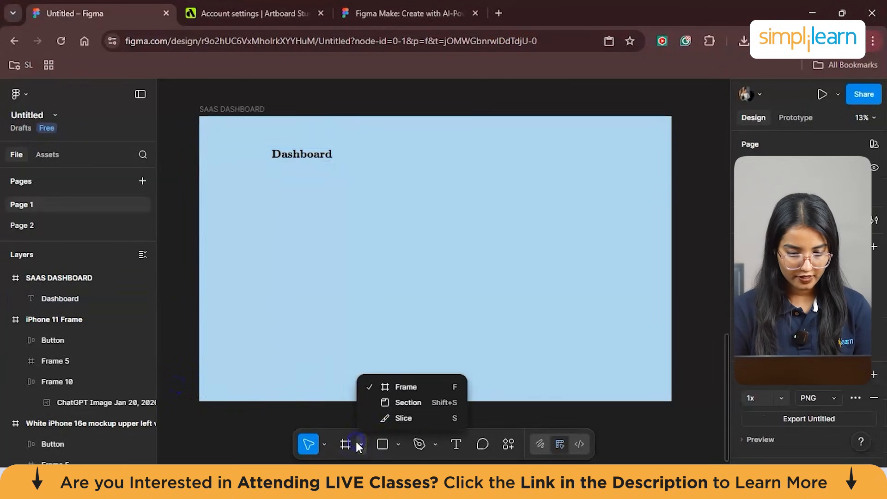
left_click(393, 387)
left_click(254, 182)
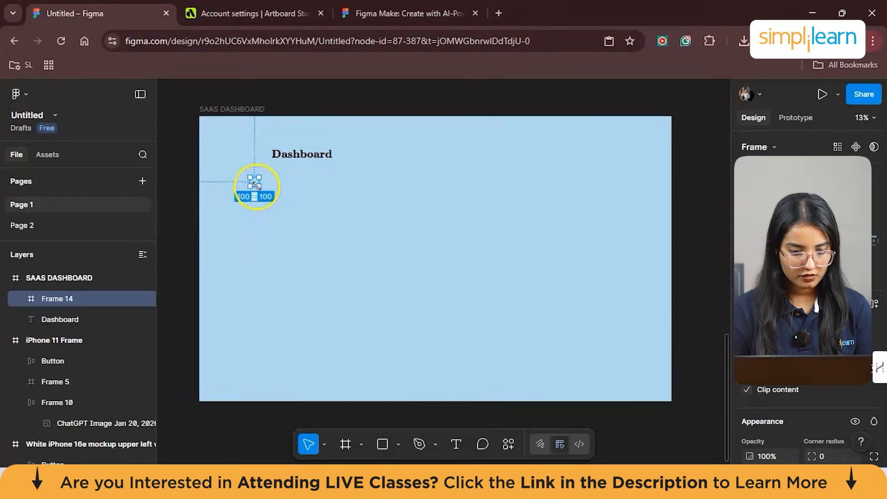
left_click_drag(294, 259, 283, 366)
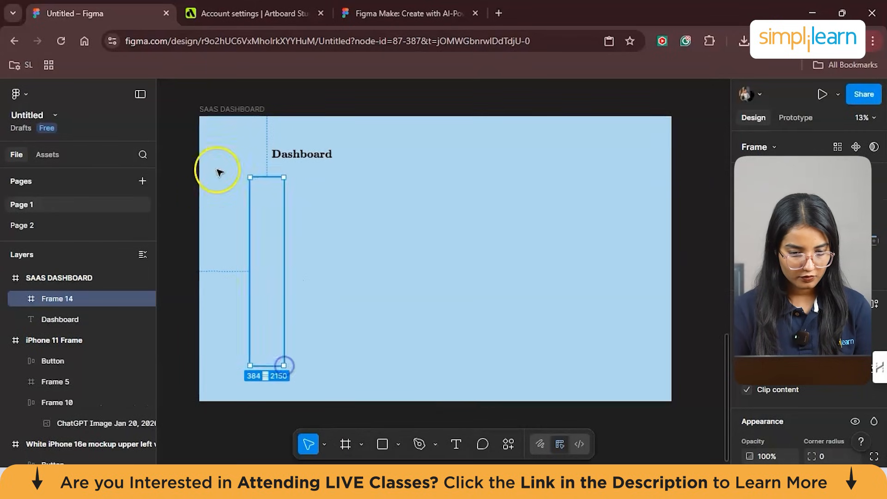
left_click_drag(250, 179, 233, 166)
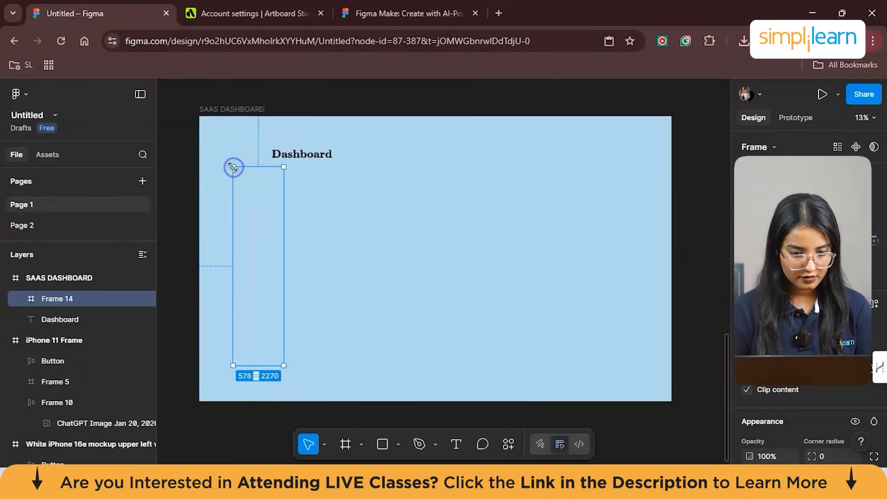
left_click_drag(233, 365, 244, 373)
- Fill the narrow frame with light grey, RGB 230, 230, 230, and fit it to the dashboard's left edge as a full-height sidebar about 534 by 3257
scroll(784, 384, "down", 5)
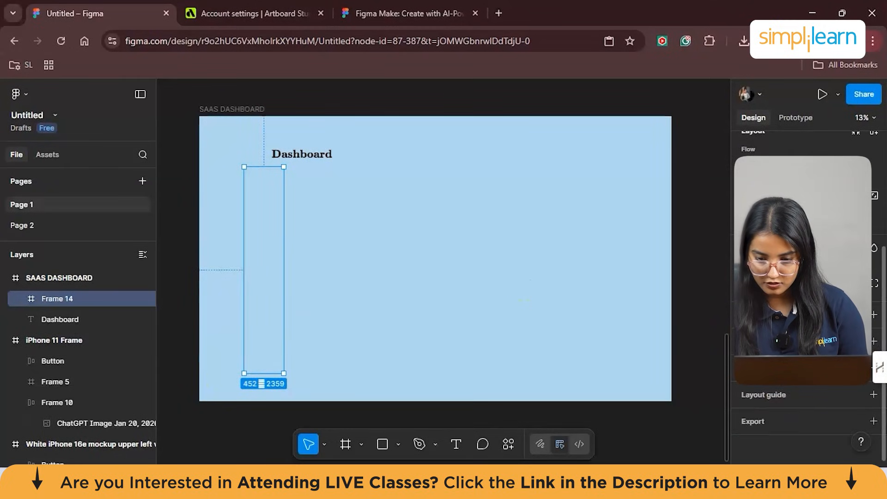
left_click(874, 314)
mouse_move(588, 214)
left_mouse_down()
mouse_move(596, 229)
mouse_move(586, 219)
mouse_move(593, 217)
mouse_move(578, 219)
left_mouse_up()
left_click_drag(256, 263, 217, 221)
left_click_drag(244, 330, 232, 401)
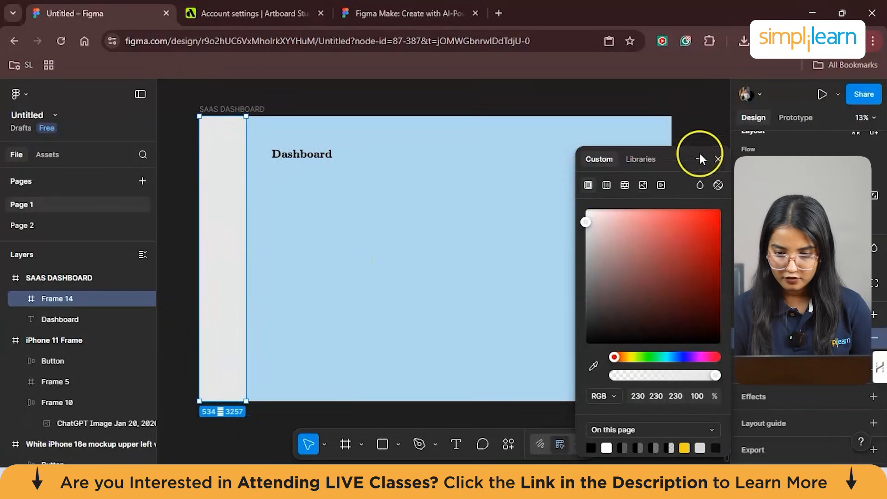
left_click(678, 131)
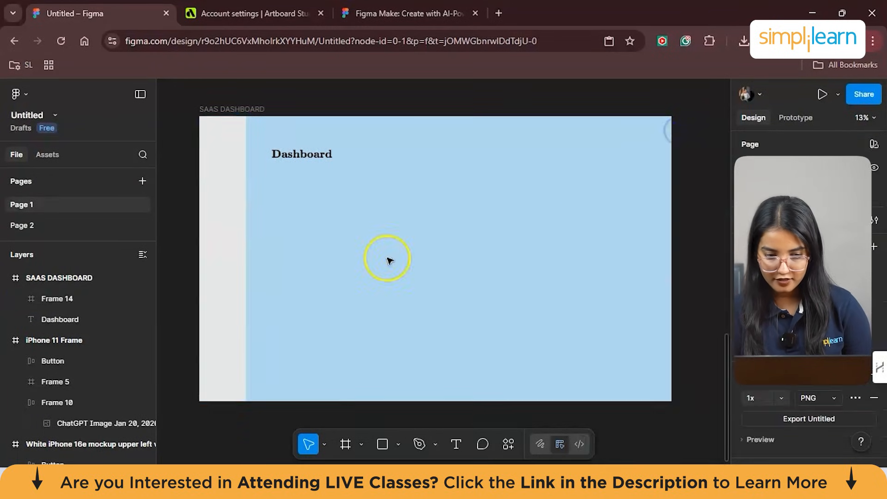
- Lower the opacity of the grey sidebar's fill so that it blends with the blue background
left_click(224, 222)
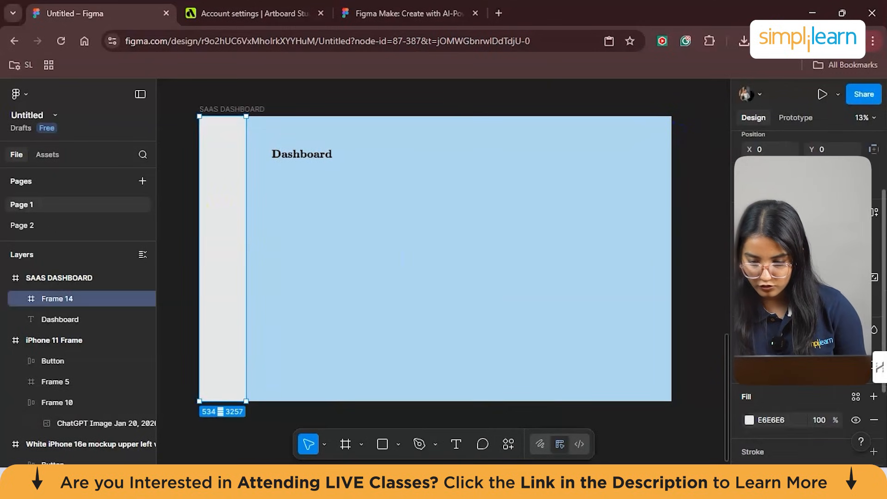
scroll(804, 278, "down", 3)
left_click(814, 301)
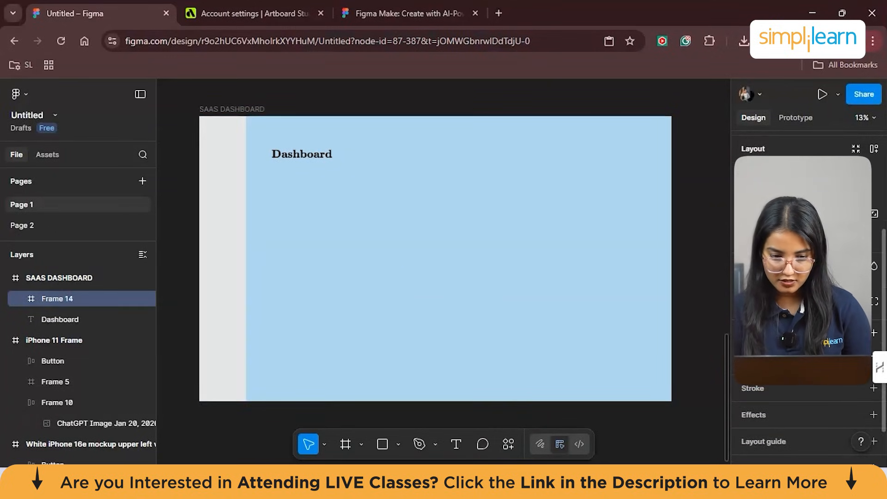
key("Return")
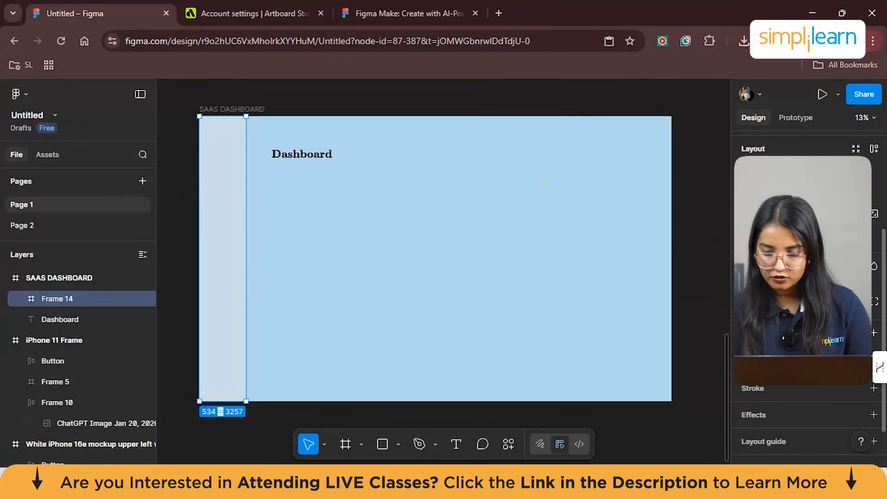
key("Return")
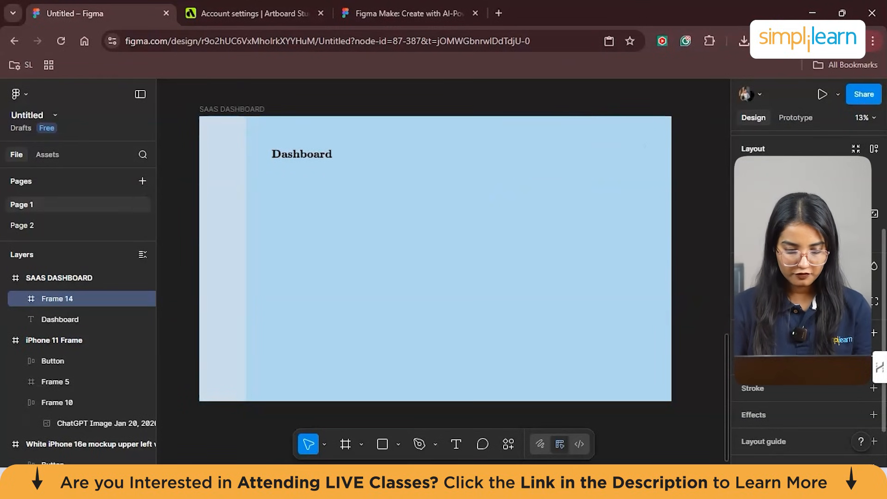
left_click(621, 99)
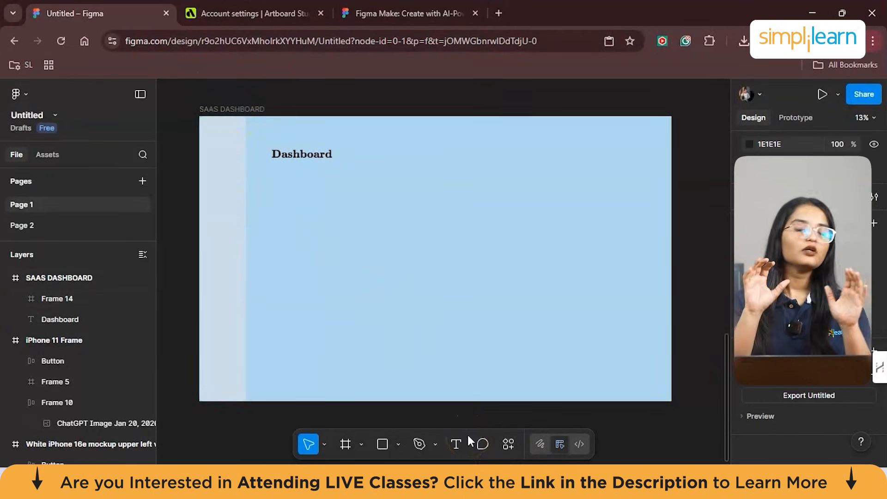
- Search the available plugins for "rem" and run Remix Icon
left_click(508, 444)
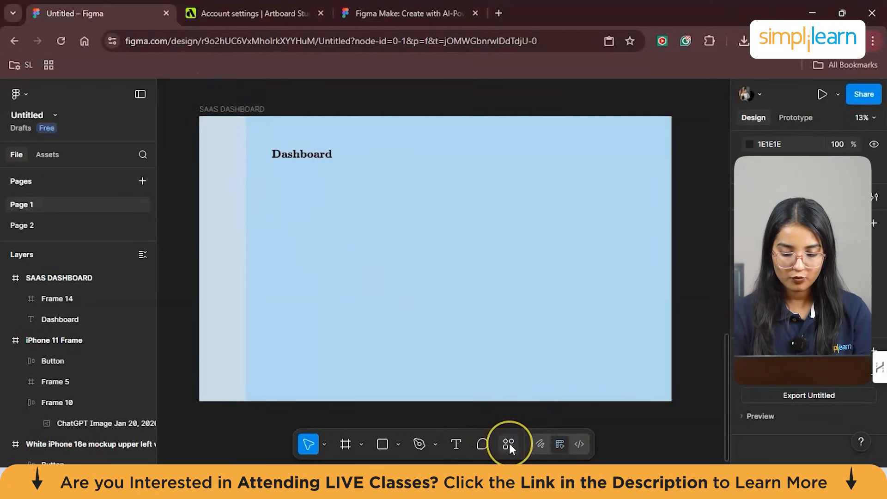
left_click(509, 442)
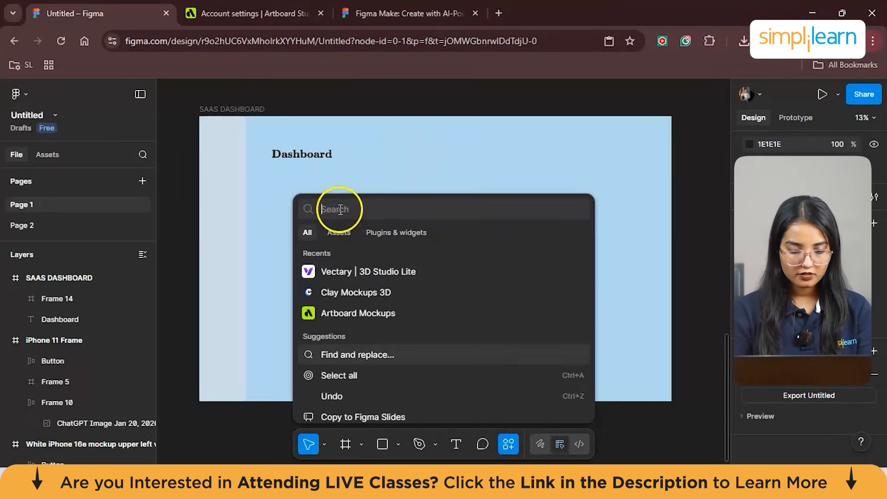
type("rem")
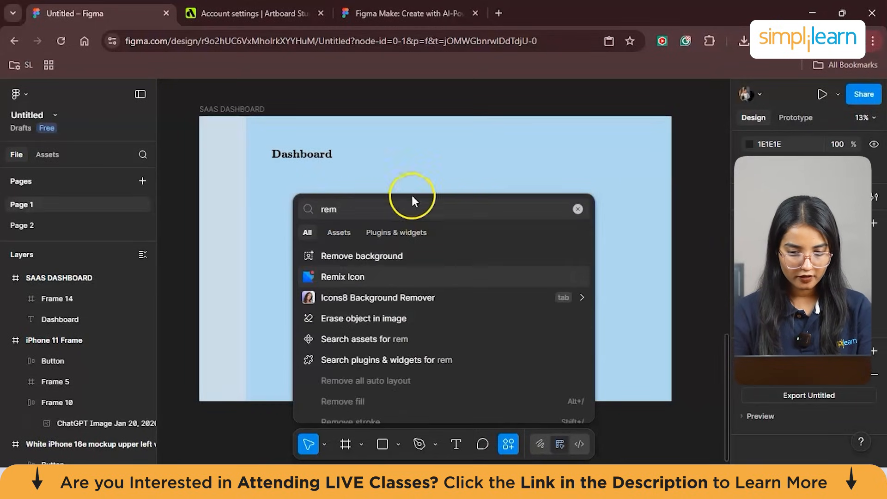
left_click(367, 269)
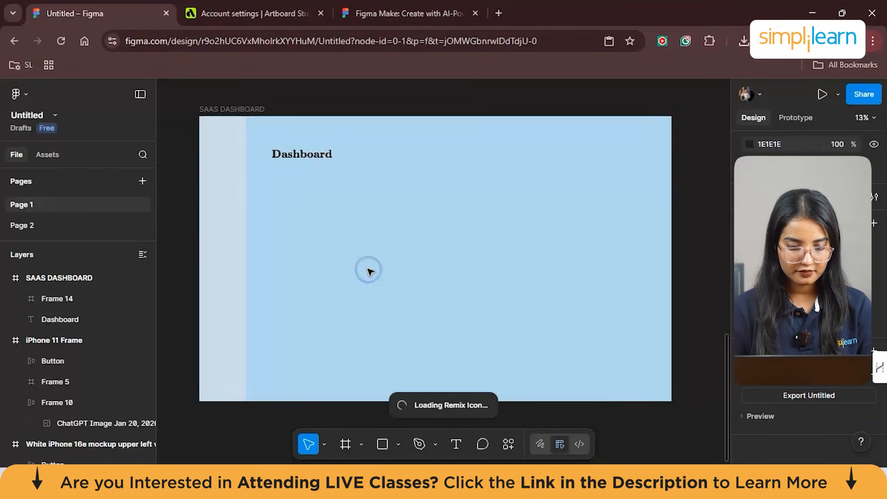
- Search the Remix Icon library for "das" instead of "ana" and insert the outlined four-block dashboard icon
left_click(377, 190)
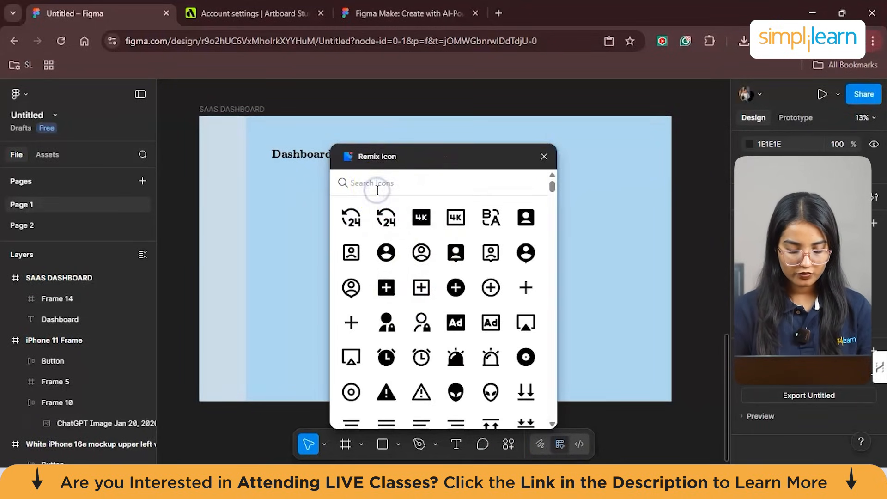
type("ana")
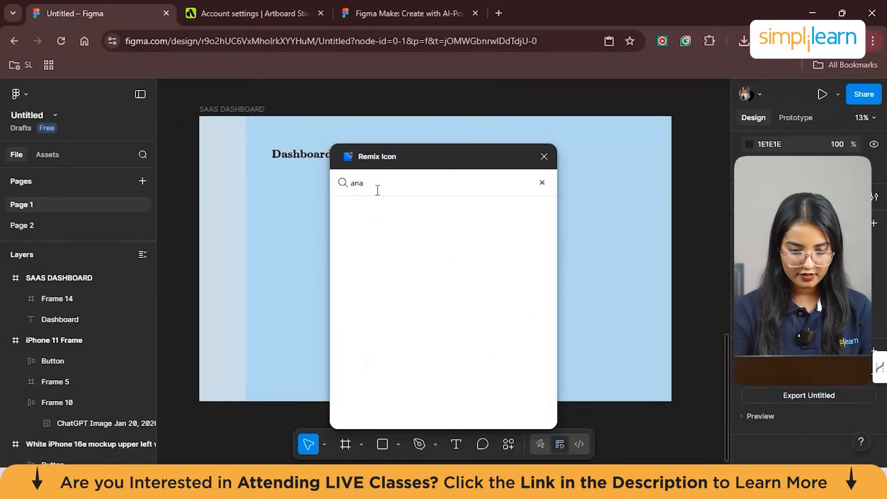
key("BackSpace")
key("BackSpace")
key("BackSpace")
type("das")
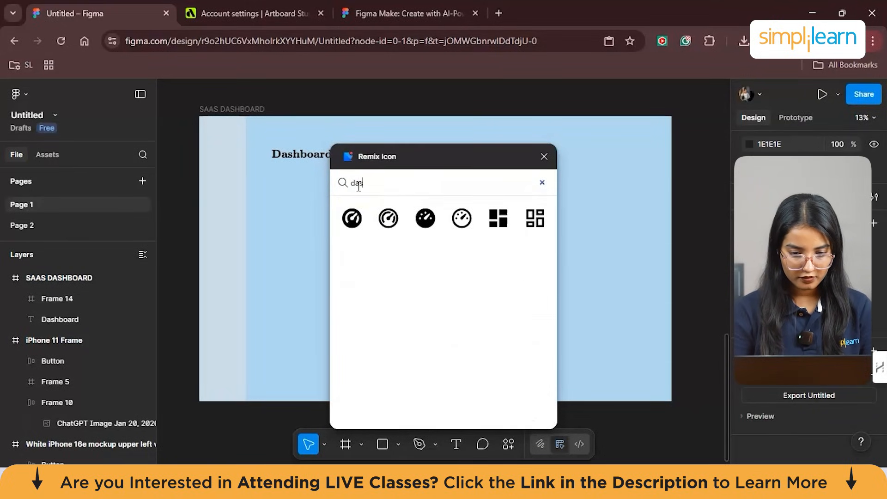
left_click(536, 217)
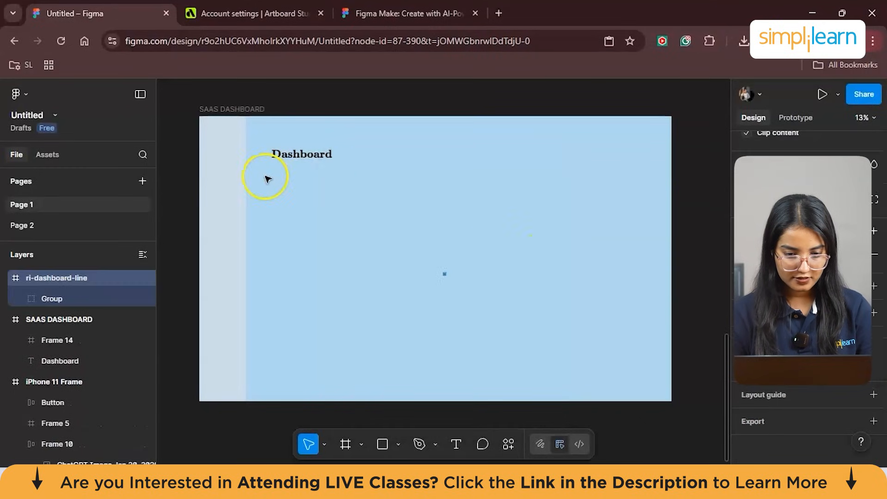
- Put the dashboard icon's vector shape into the SAAS DASHBOARD frame at about 47 by 46 and set its opacity to 50%
double_click(444, 277)
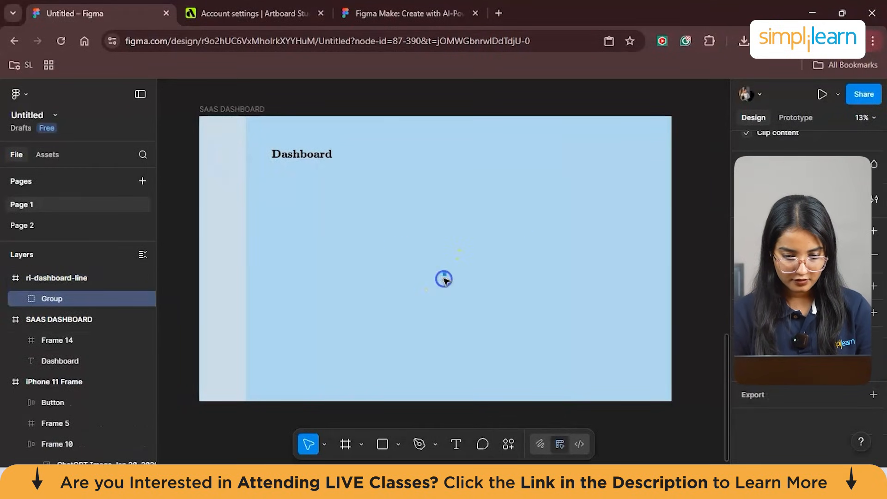
scroll(444, 279, "up", 3)
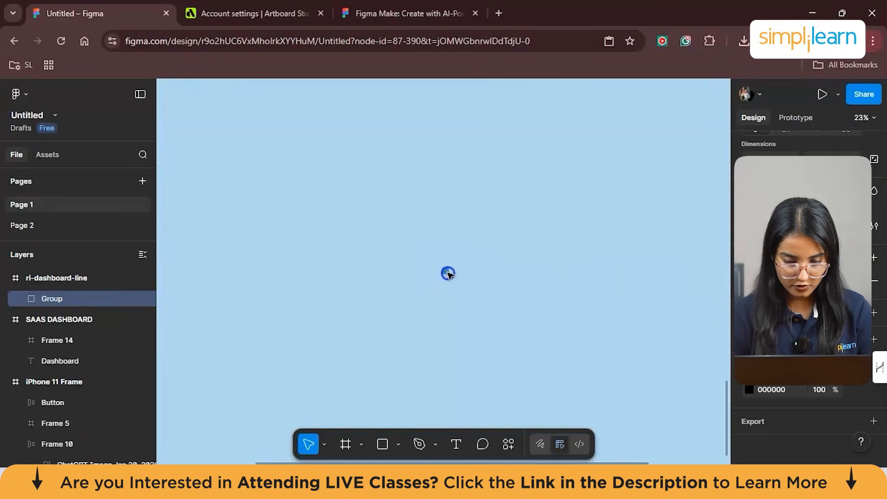
double_click(448, 273)
key("shift+2")
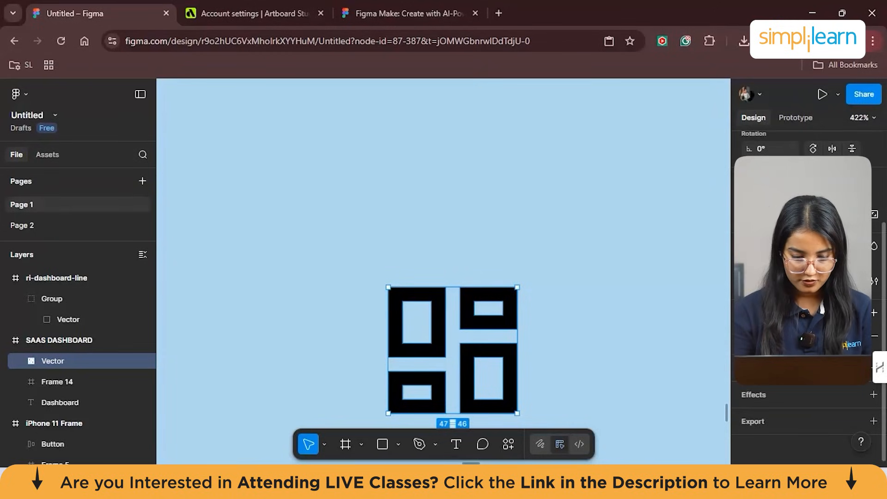
key("5")
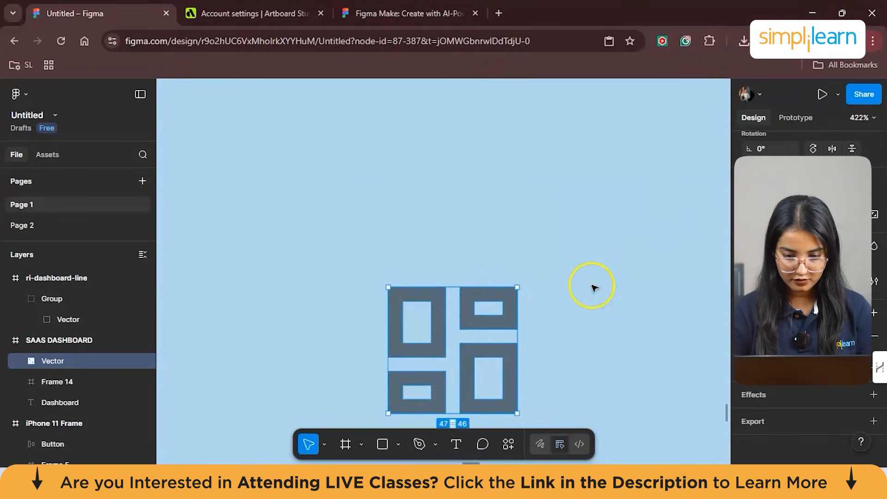
- Enlarge the dashboard icon and place it near the top of the sidebar, roughly level with the heading
scroll(591, 287, "down", 10)
left_click_drag(577, 294, 342, 226)
scroll(510, 351, "down", 3)
left_click(305, 244)
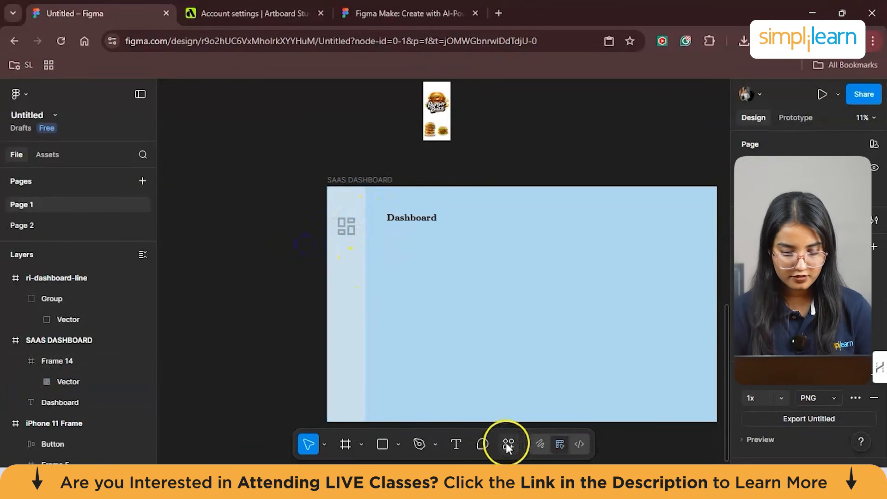
- Run Remix Icon again, search for "noti" and insert the outlined notification bell icon
key("ctrl+k")
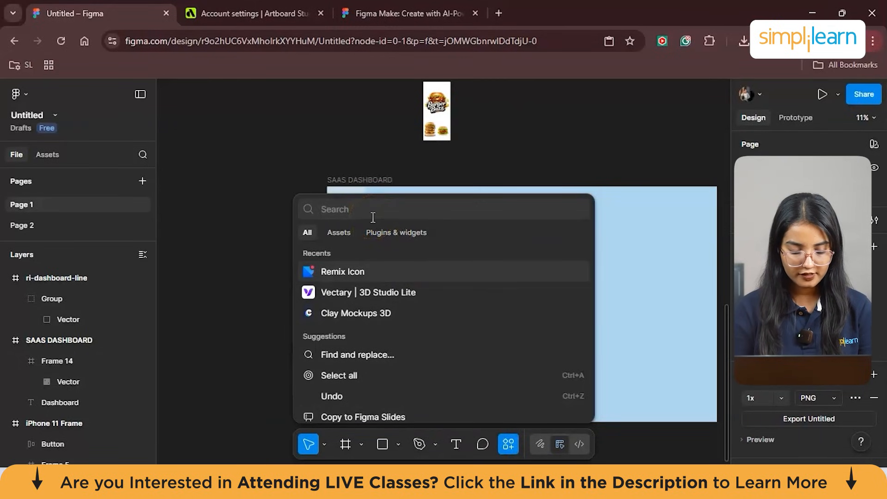
left_click(345, 271)
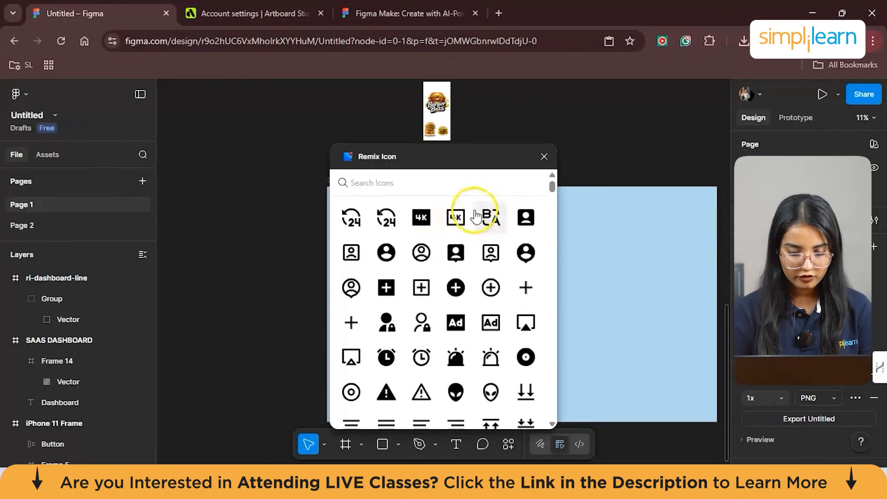
type("noti")
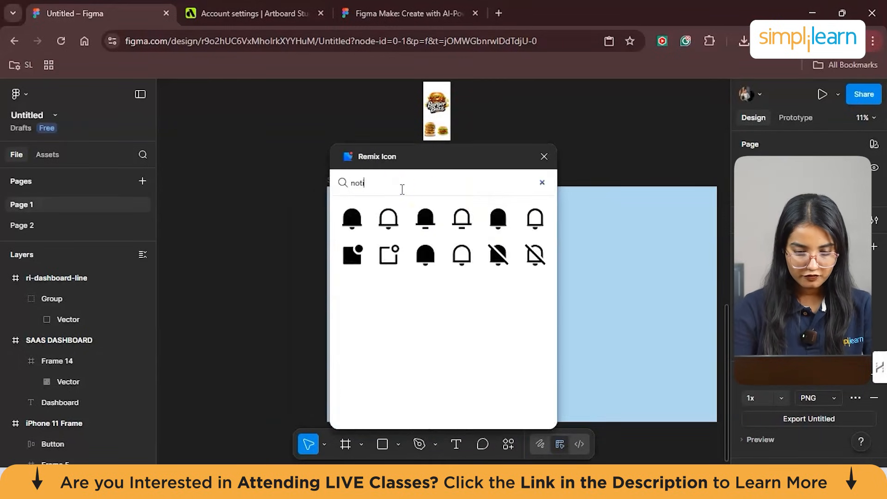
left_click(389, 217)
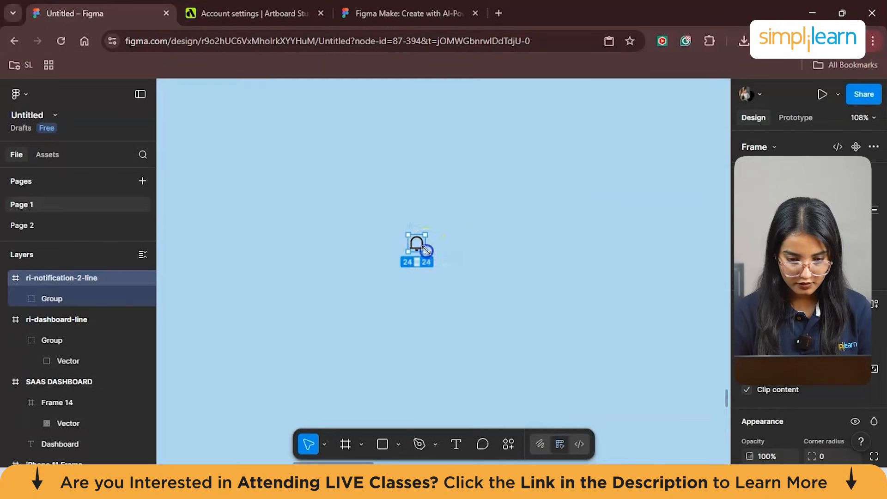
- Scale the bell icon to match the dashboard icon, make it semi-transparent and place it below that icon in the sidebar
left_click_drag(535, 358, 539, 362)
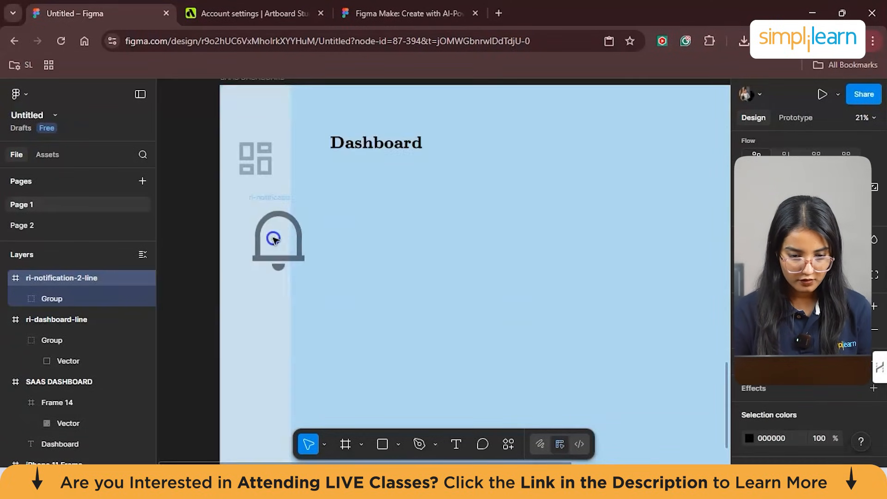
left_click_drag(272, 237, 261, 243)
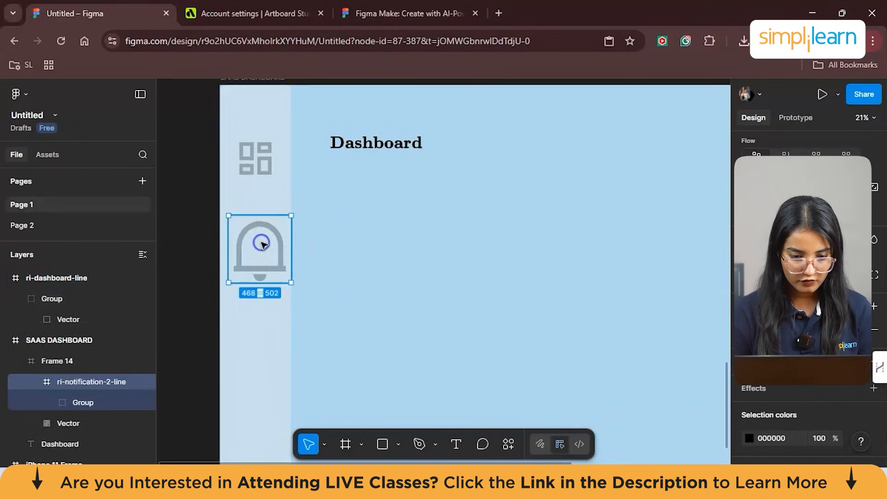
left_click_drag(293, 218, 256, 239)
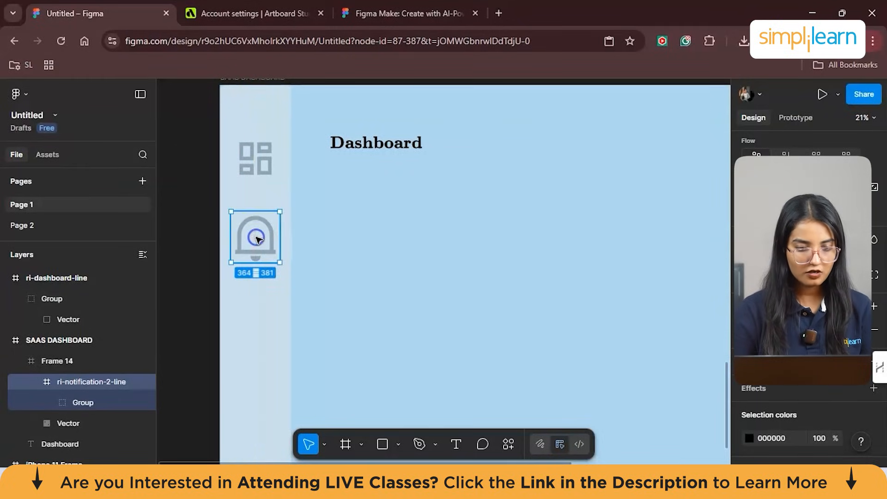
left_click(273, 211)
left_click_drag(281, 212, 243, 242)
left_click(348, 248)
scroll(349, 248, "down", 2)
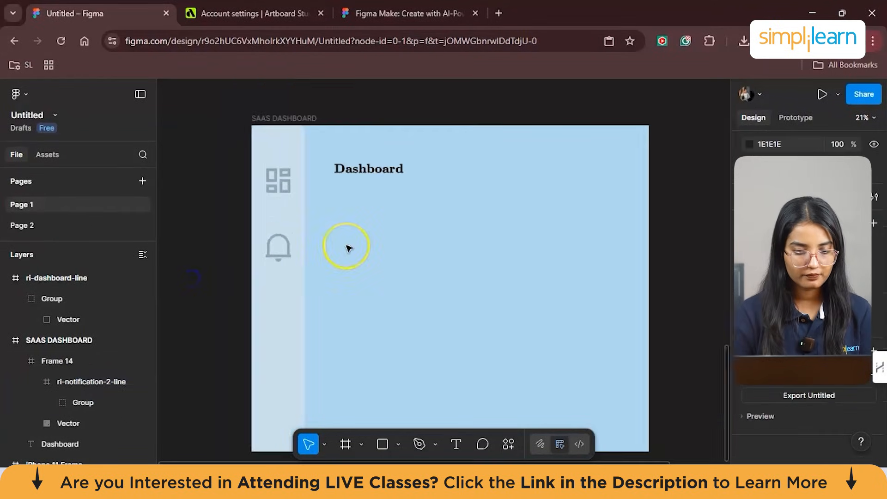
- Insert the outlined settings gear icon from Remix Icon and enlarge it to about 455 by 397
left_click(505, 441)
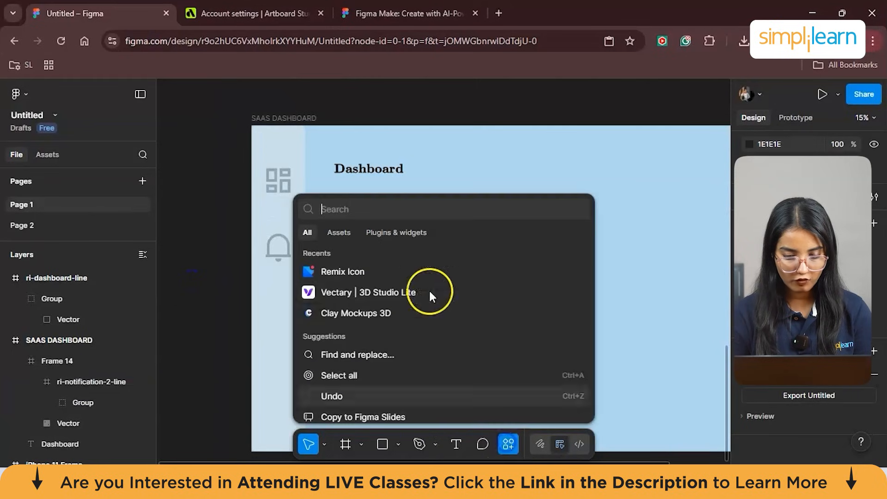
left_click(364, 277)
left_click(466, 221)
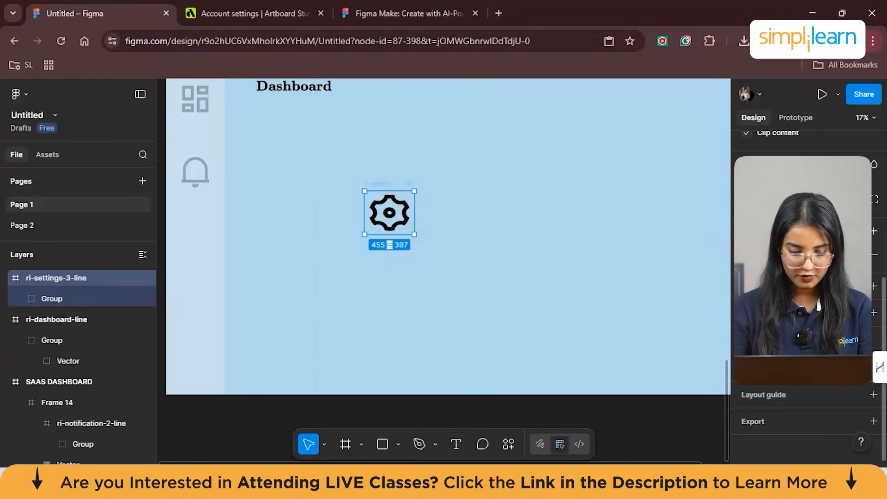
- Place the settings gear icon below the bell in the sidebar, semi-transparent and scaled to about 378 by 364
left_click_drag(387, 230, 202, 245)
scroll(290, 251, "down", 3)
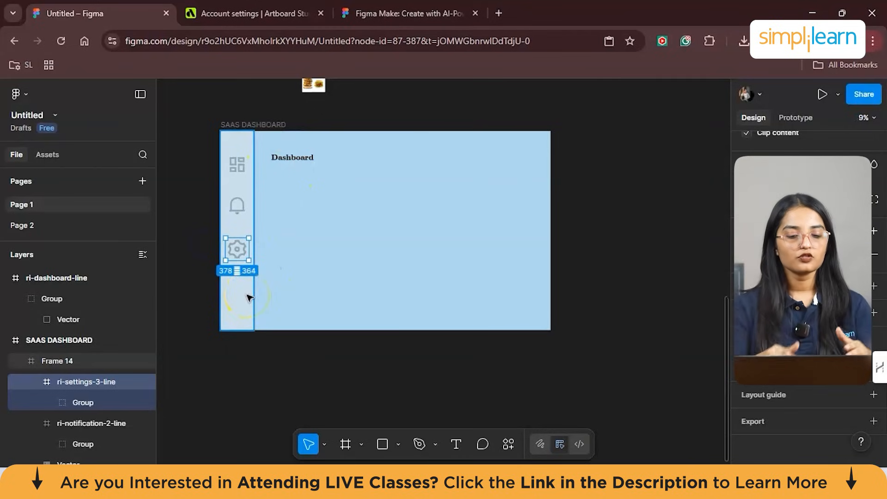
left_click(192, 272)
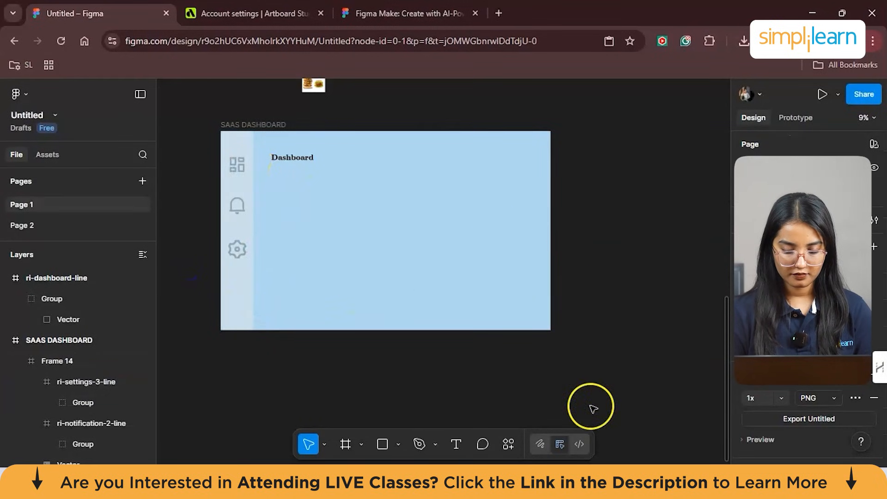
- Run Remix Icon again, search for "cal" and insert the outlined calendar icon with the dotted row
left_click(507, 445)
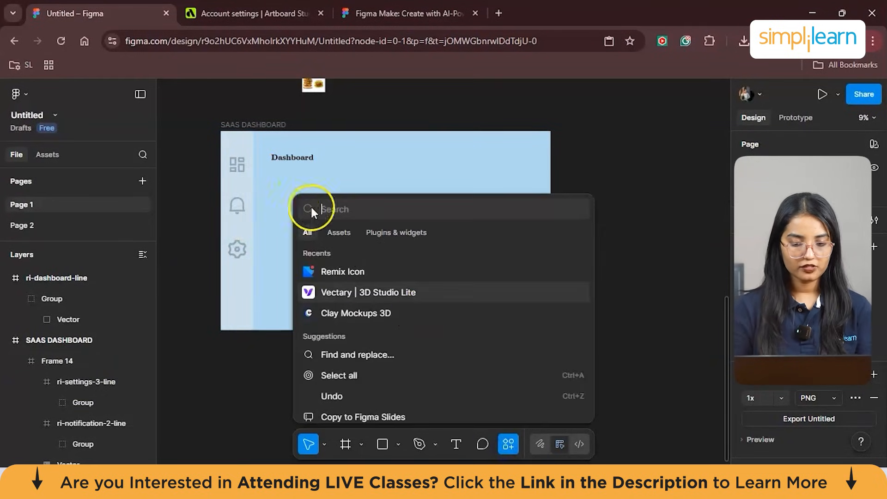
left_click(337, 271)
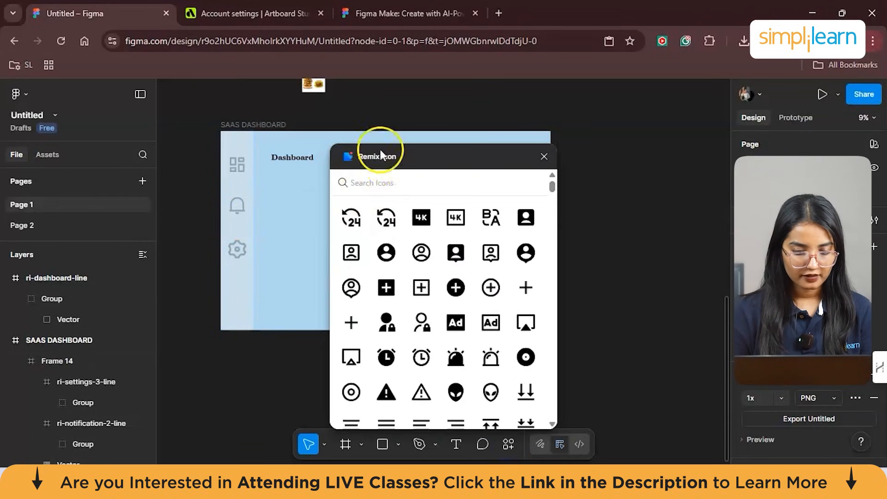
left_click(390, 183)
type("timea")
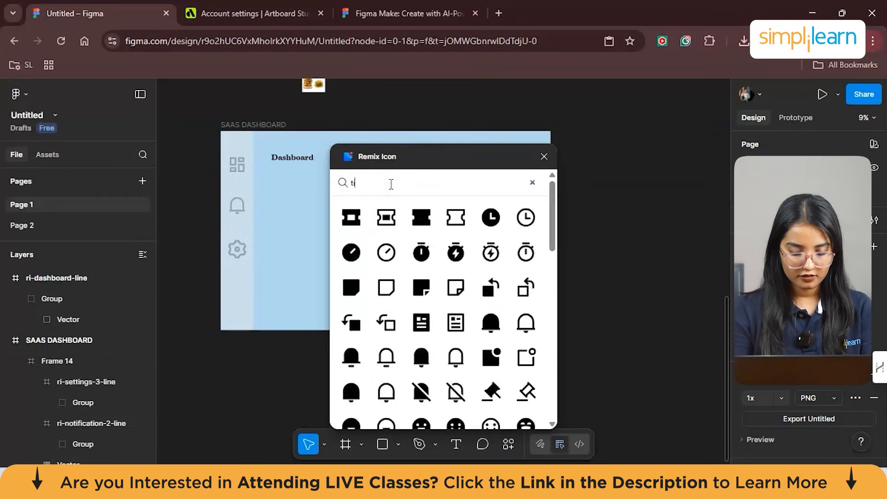
key("BackSpace")
key("BackSpace")
key("BackSpace")
key("BackSpace")
key("BackSpace")
type("cal")
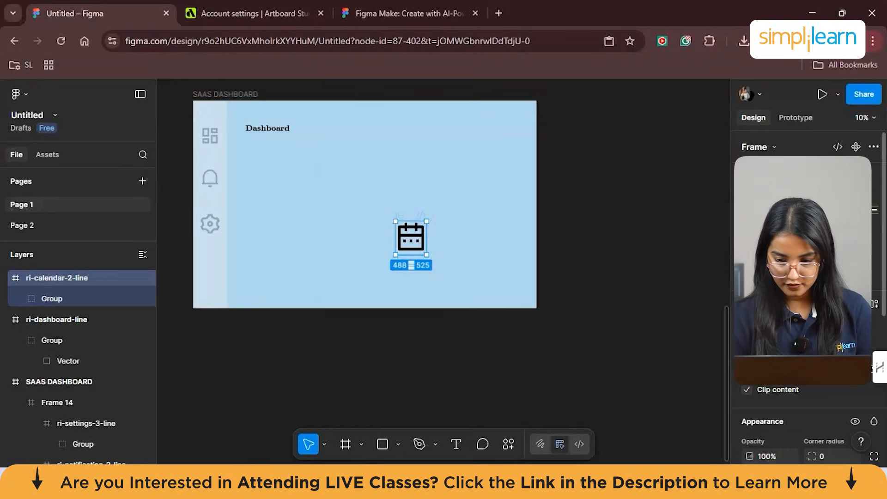
- Place the calendar icon below the gear in the sidebar, semi-transparent and scaled to about 306 by 284
scroll(809, 277, "down", 5)
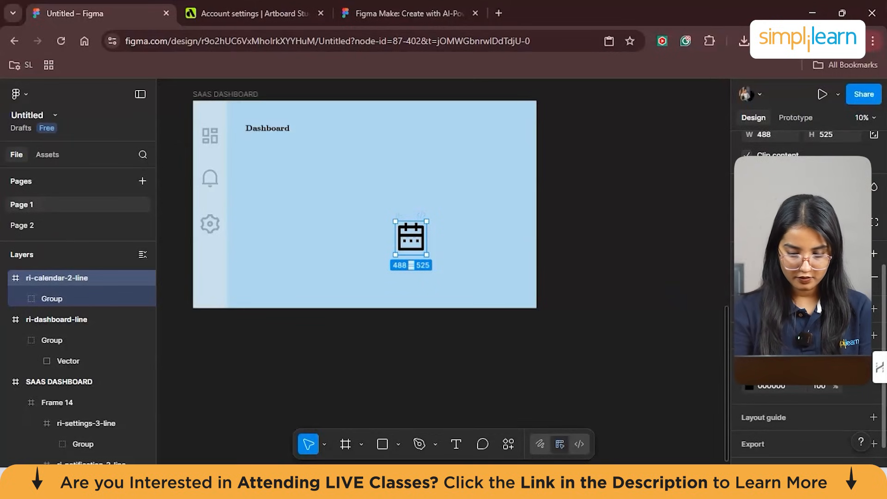
left_click_drag(411, 238, 218, 260)
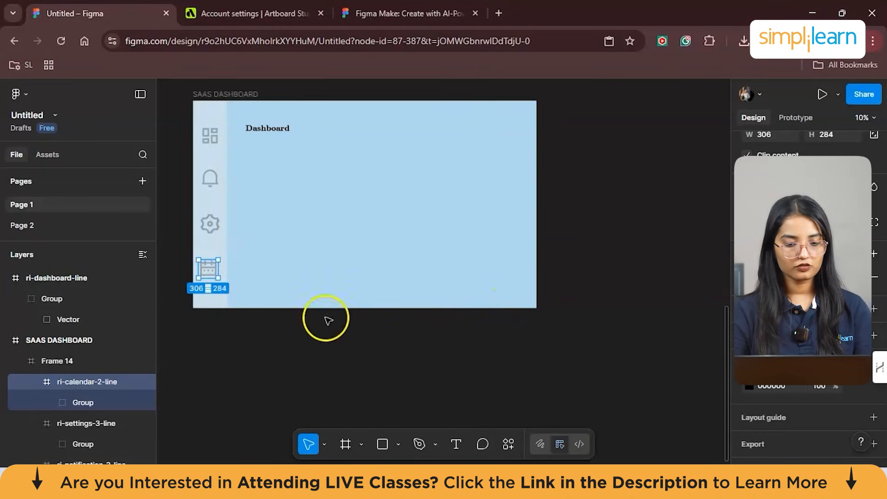
left_click(235, 318)
- Select the sidebar frame with its four icons and group the selection
left_click(203, 241)
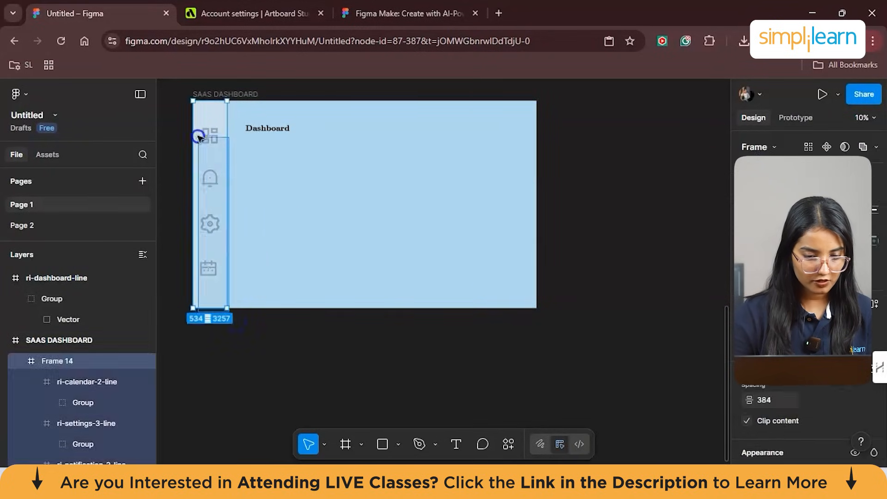
right_click(184, 97)
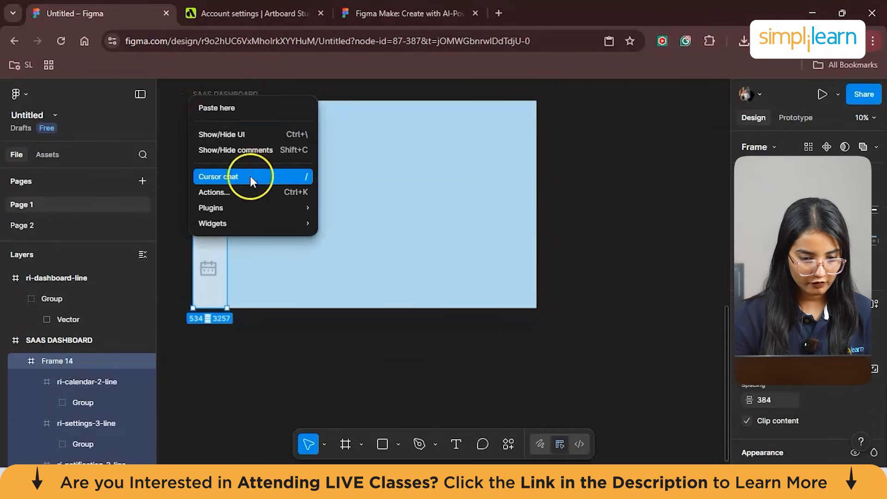
left_click(299, 352)
left_click_drag(252, 306, 212, 282)
right_click(212, 282)
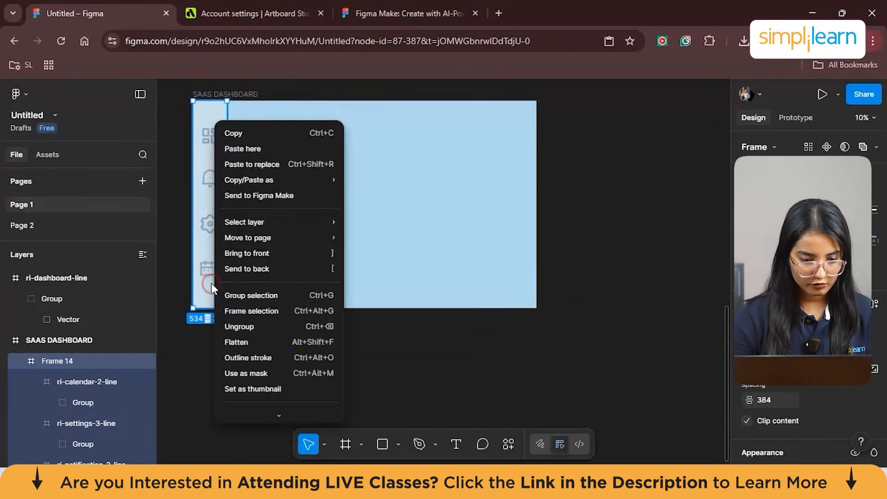
left_click(273, 294)
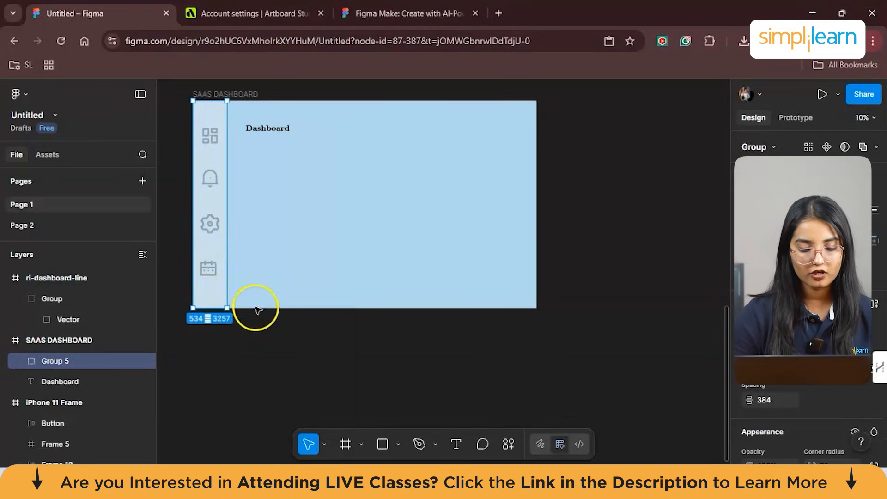
- Select the sidebar group together with the "Dashboard" heading and add auto layout to them
left_click_drag(252, 351, 196, 137)
right_click(198, 135)
mouse_move(276, 329)
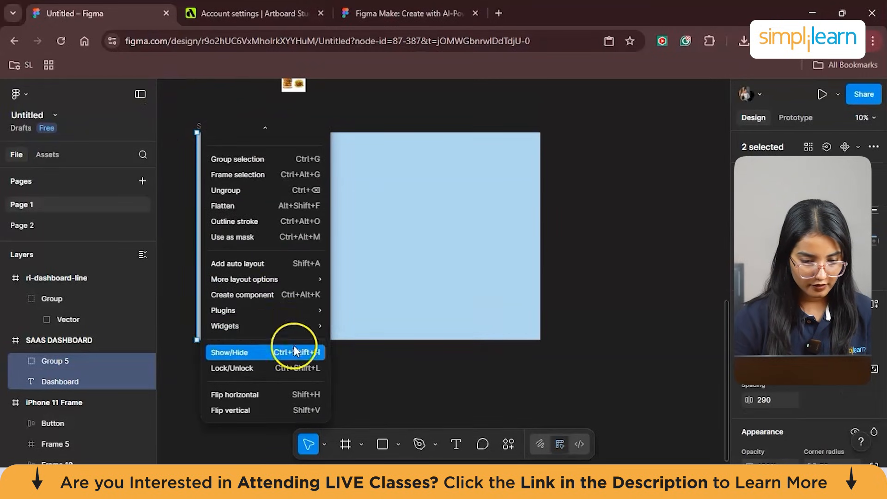
left_click(269, 264)
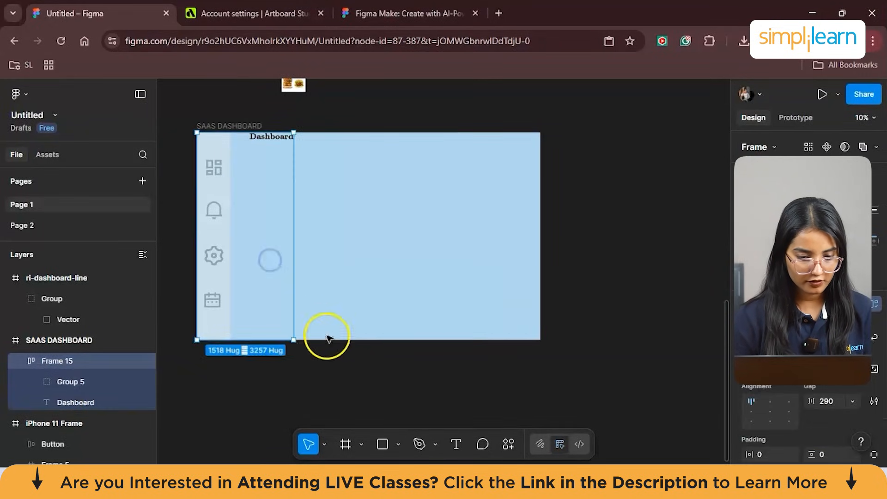
left_click(328, 358)
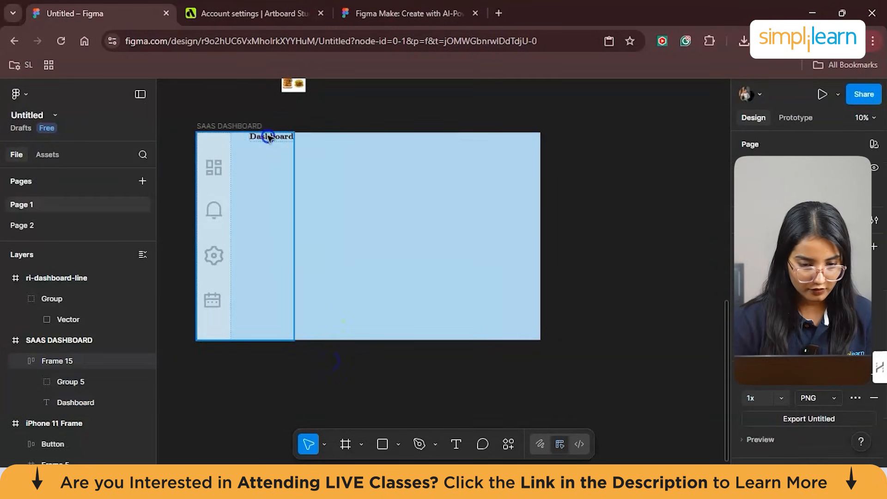
- Move the "Dashboard" heading out of the auto layout frame and slightly down from the dashboard's upper edge
left_click(284, 141)
left_click_drag(295, 133, 236, 134)
left_click(275, 139)
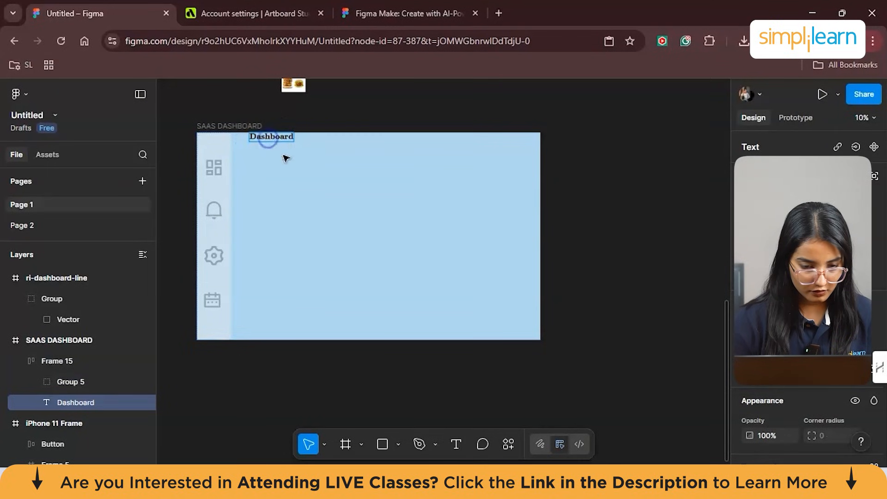
left_click(307, 168)
left_click_drag(273, 139, 291, 157)
double_click(289, 156)
key("Escape")
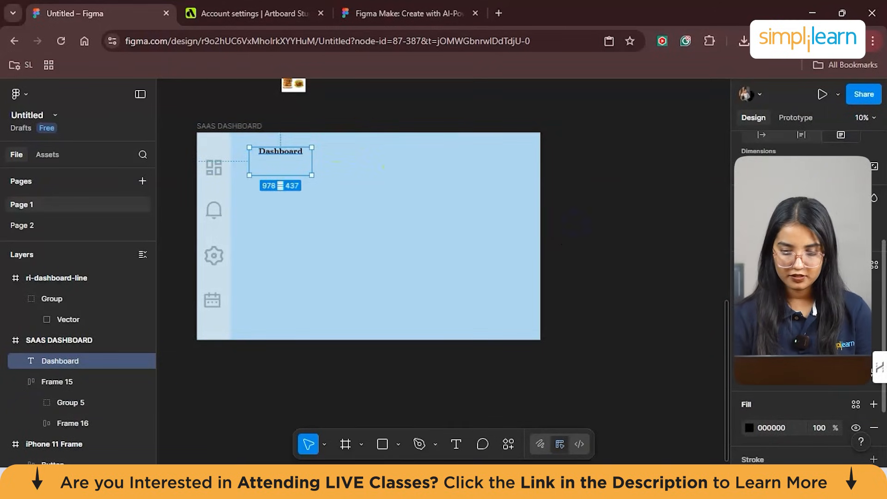
- Centre the "Dashboard" heading horizontally within the SAAS DASHBOARD frame
scroll(804, 277, "up", 4)
key("alt+h")
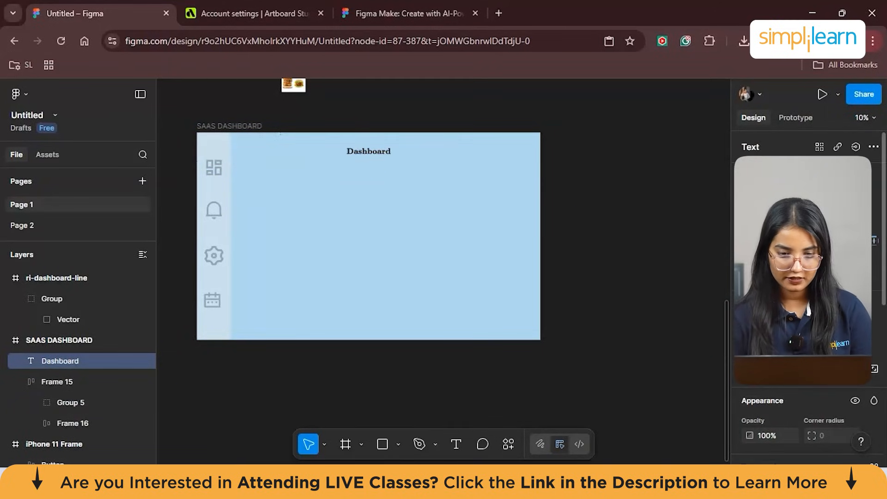
left_click(629, 201)
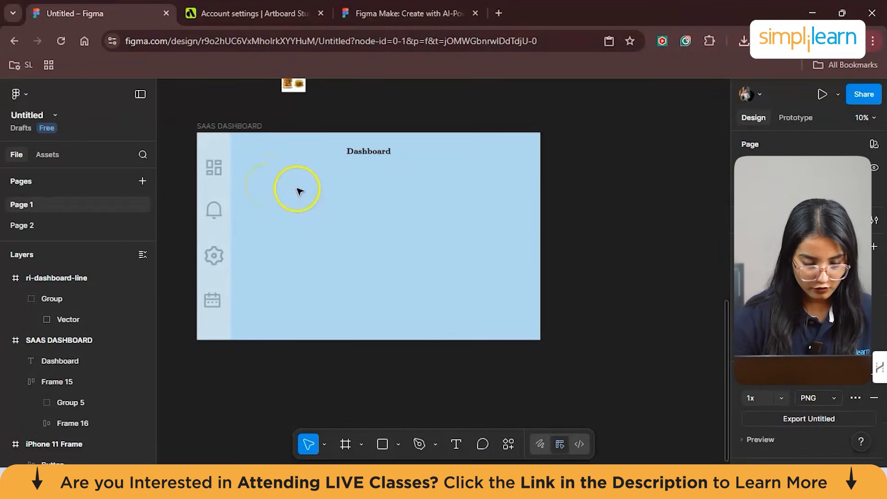
- Paste the copied heart icon into the dashboard frame and enlarge it to about 487 by 391
key("ctrl+v")
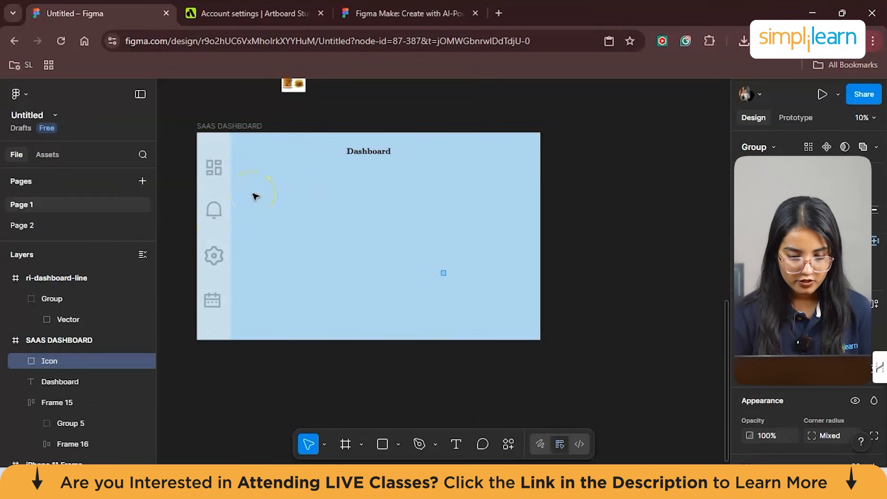
scroll(447, 190, "up", 5)
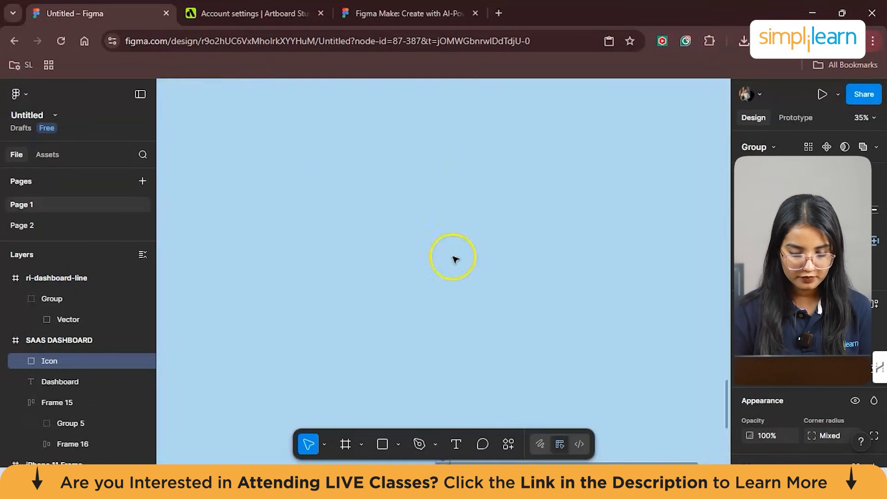
scroll(455, 258, "down", 4)
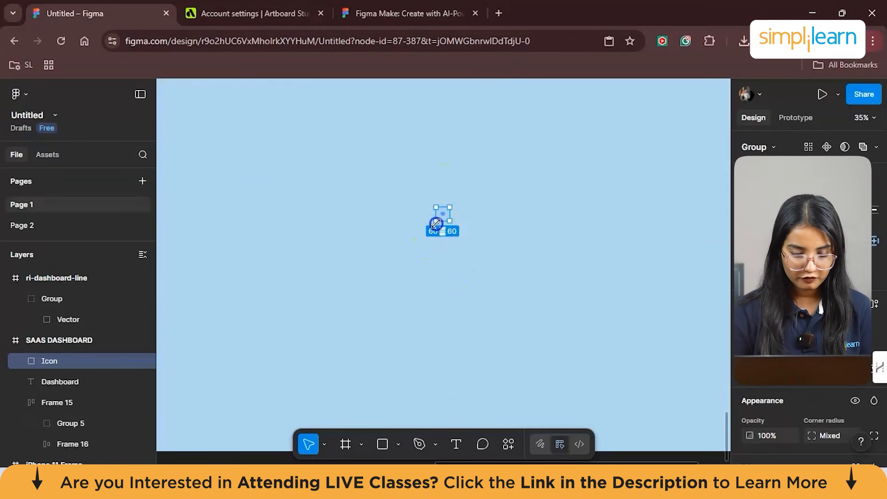
left_click_drag(434, 221, 339, 295)
scroll(447, 234, "down", 5)
- Position the heart icon just beside the sidebar, slightly below the level of the "Dashboard" heading
left_click_drag(424, 243, 231, 128)
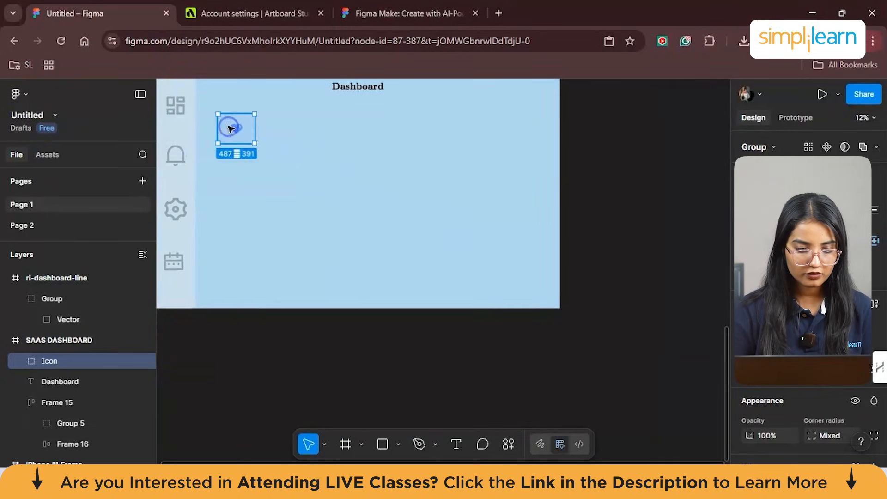
scroll(329, 173, "left", 3)
scroll(331, 192, "up", 3)
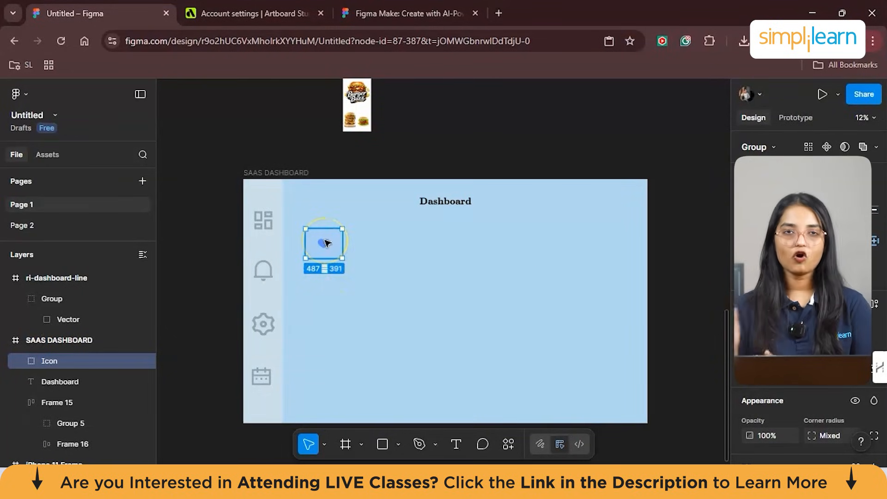
left_click_drag(325, 244, 315, 243)
left_click(408, 293)
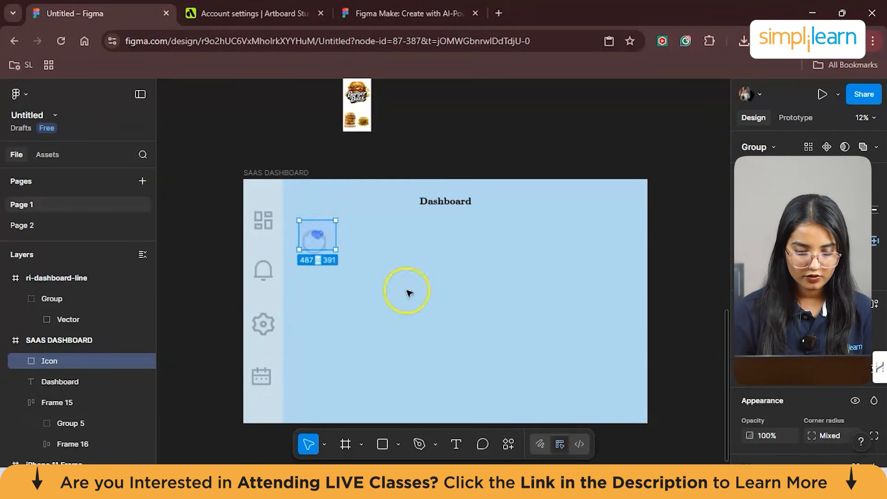
- Recolour the heart icon from blue to black (000000) at 97% opacity
left_click(324, 237)
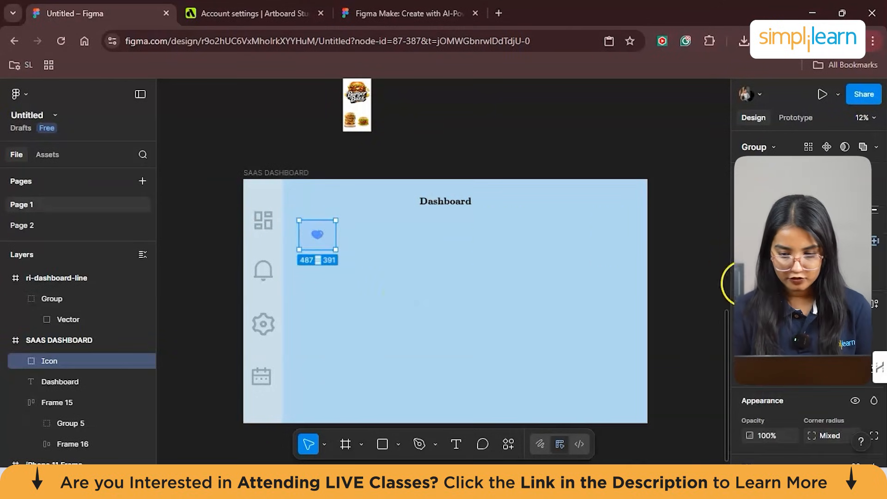
left_click(514, 265)
left_click(763, 415)
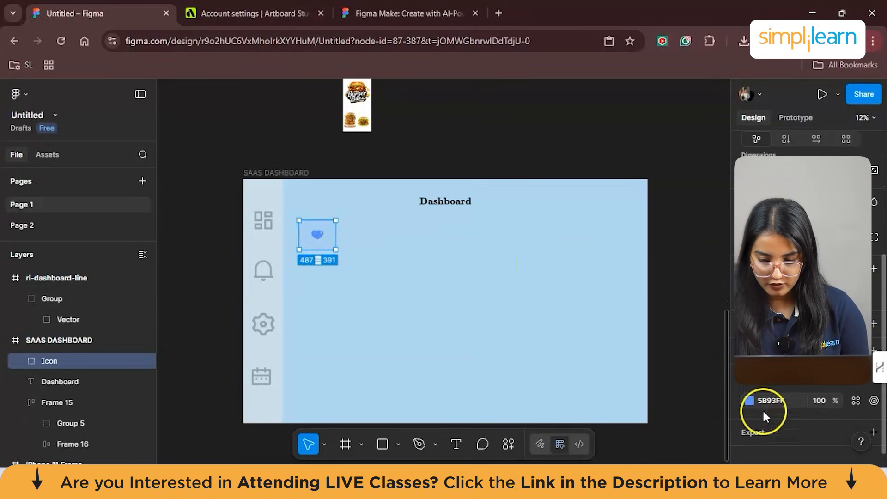
left_click(751, 401)
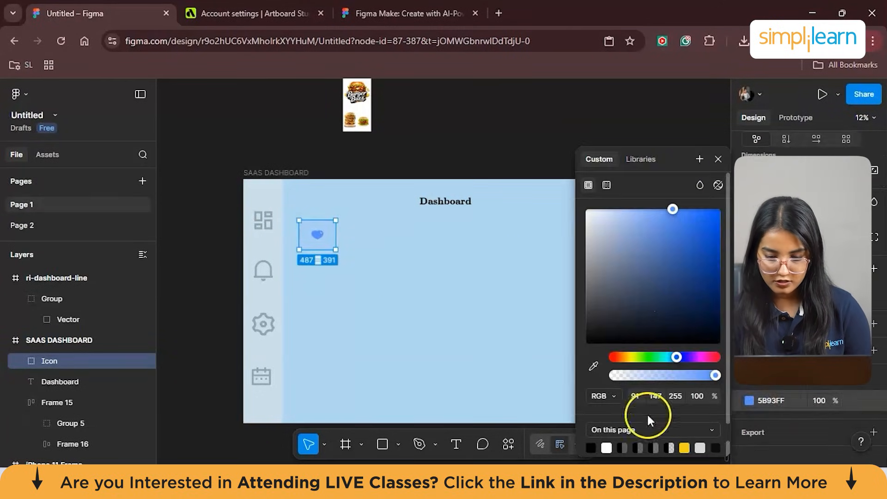
left_click(592, 446)
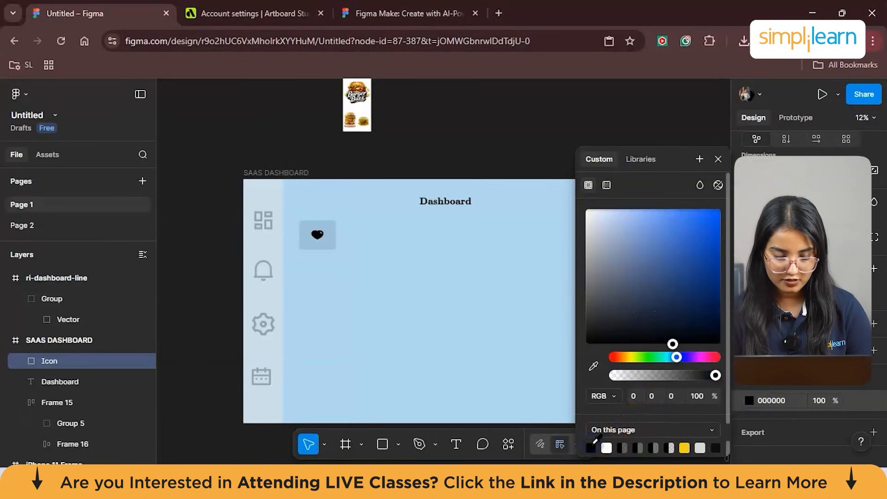
left_click_drag(684, 375, 670, 370)
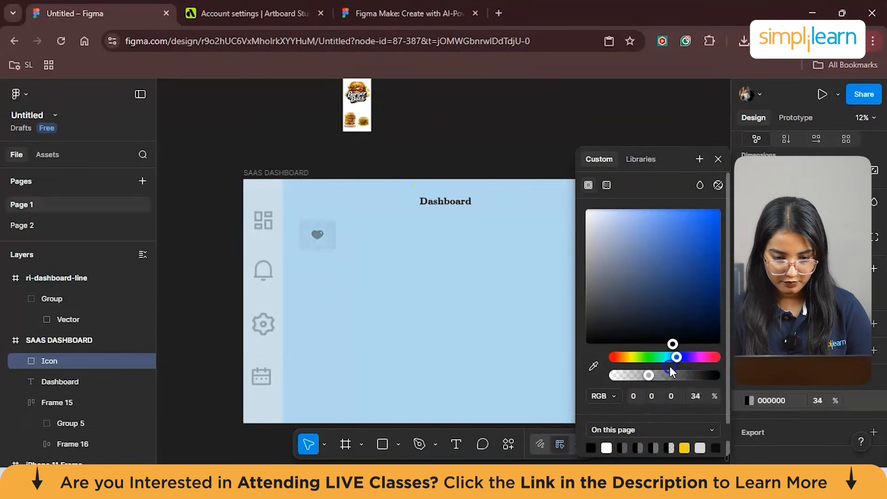
- Delete the square background behind the heart and enlarge the heart shape itself
mouse_move(317, 239)
left_mouse_down()
mouse_move(364, 254)
mouse_move(340, 271)
mouse_move(315, 235)
left_mouse_up()
left_click(318, 232)
key("Delete")
left_click(362, 253)
left_click(701, 330)
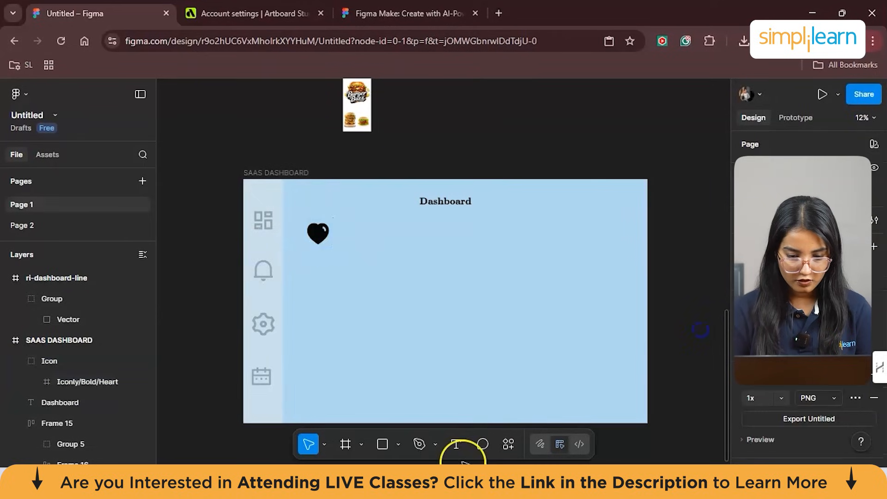
- Add a "178+" text label beside the heart icon, removing the trial wording "Saved Products" from it
left_click(382, 252)
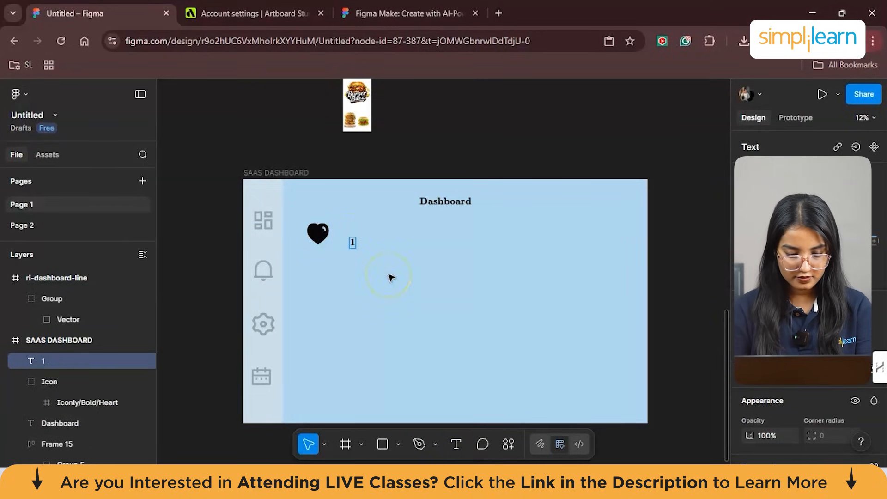
type("178+ ")
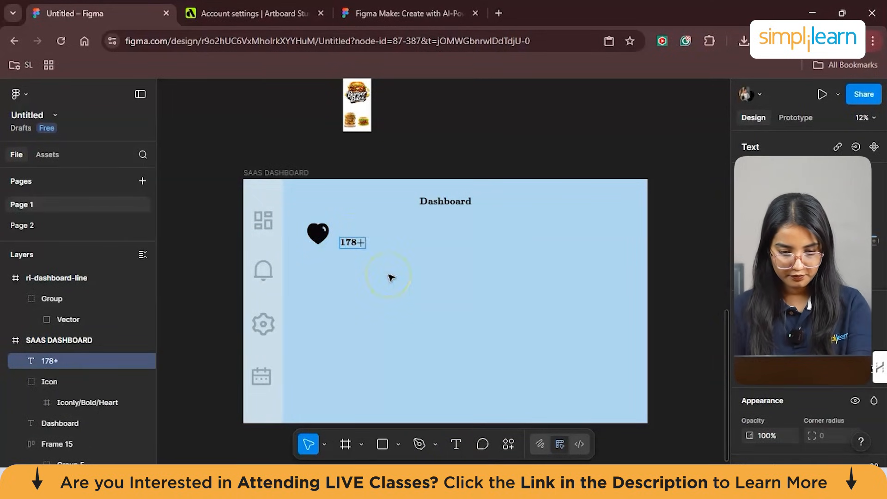
type("Saved Products")
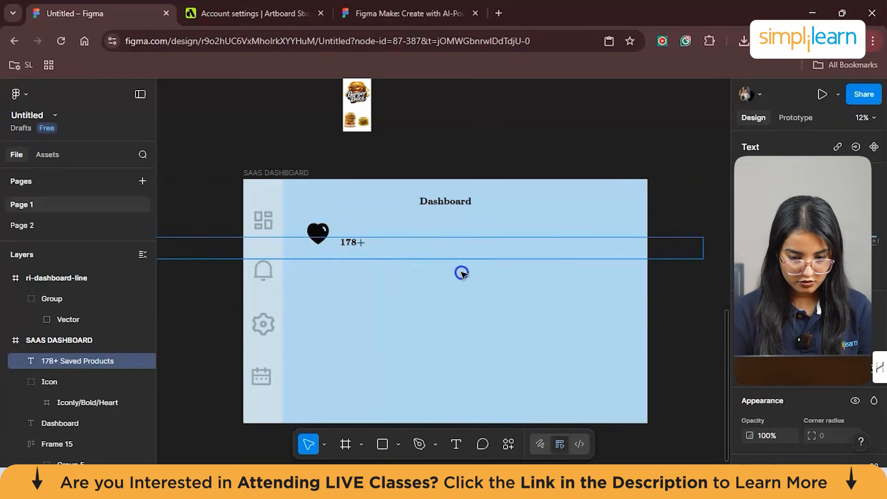
left_click_drag(433, 260, 352, 253)
key("BackSpace")
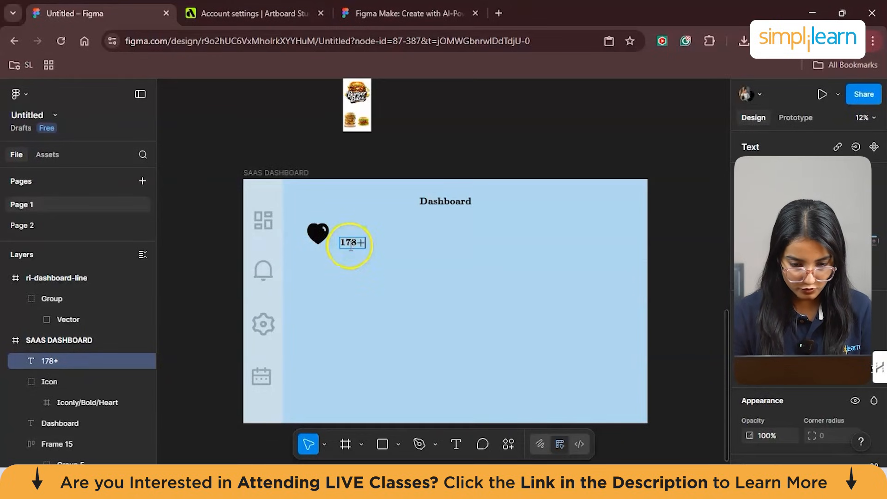
- Align the "178+" label level with the heart's centre and add a separate "Saved Products" text on the dashboard
scroll(353, 249, "up", 3)
mouse_move(353, 244)
left_mouse_down()
mouse_move(352, 219)
mouse_move(352, 229)
left_mouse_up()
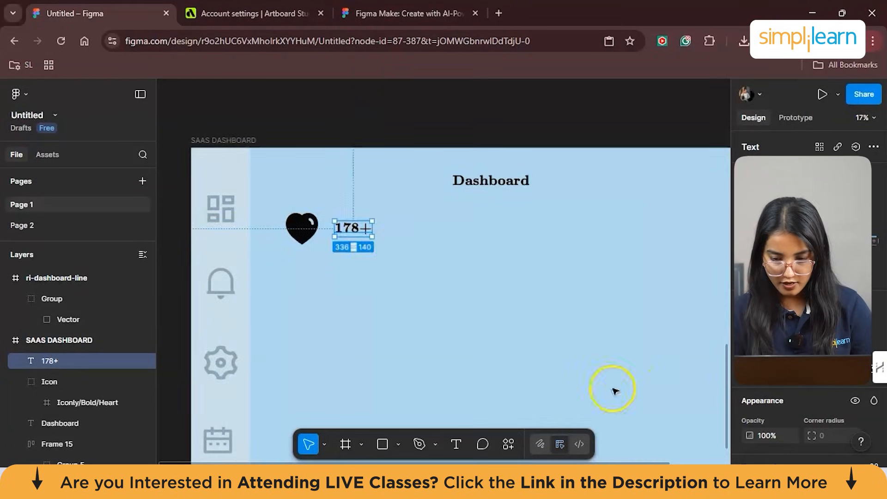
left_click(456, 444)
left_click(435, 360)
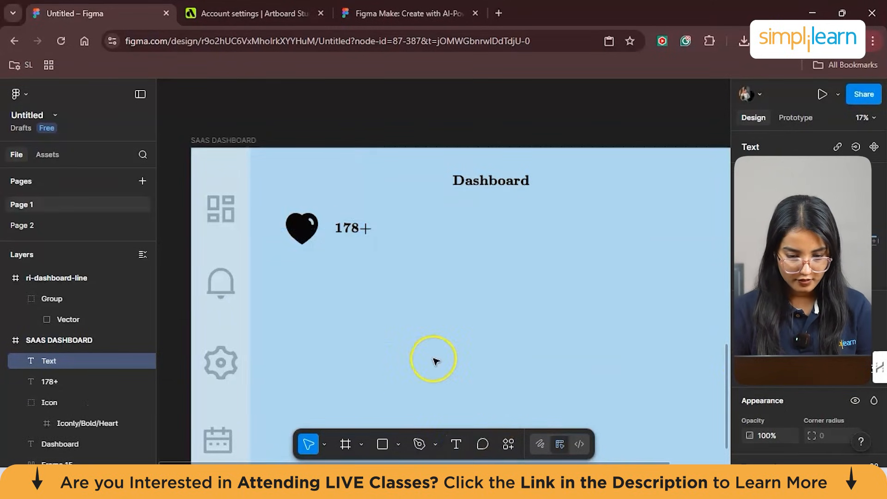
type("Saved Products")
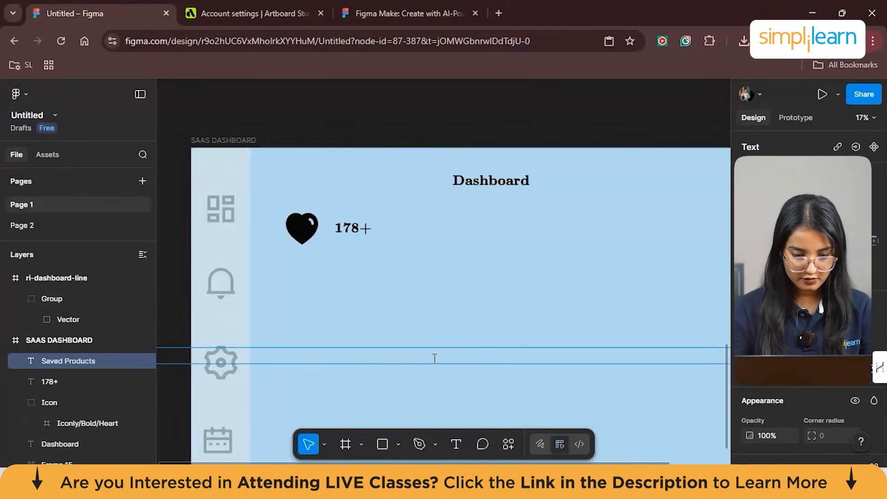
scroll(206, 368, "down", 3)
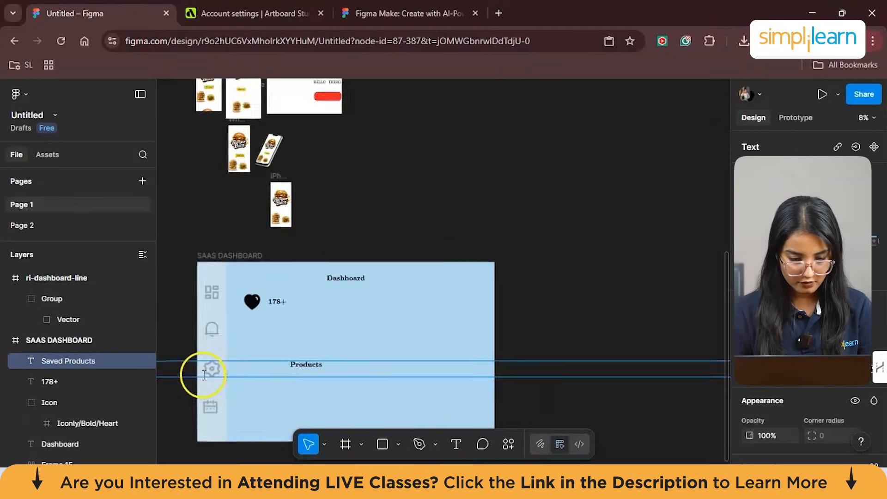
scroll(246, 376, "left", 4)
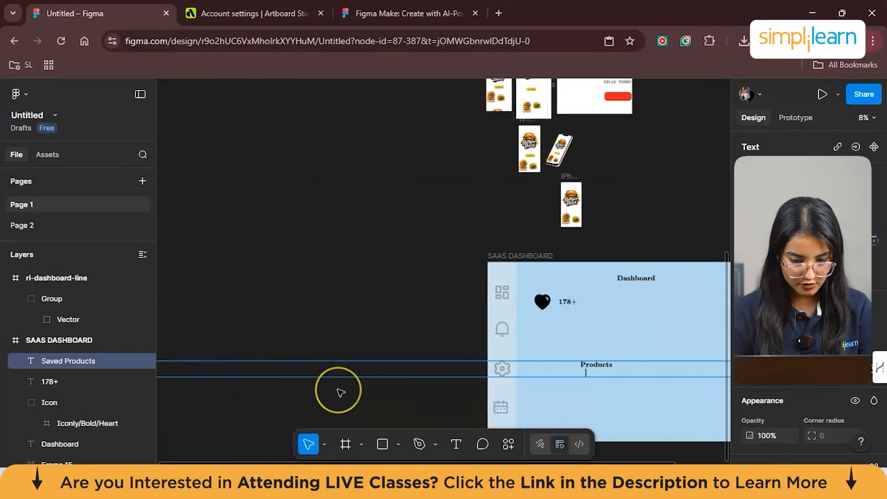
scroll(339, 390, "right", 5)
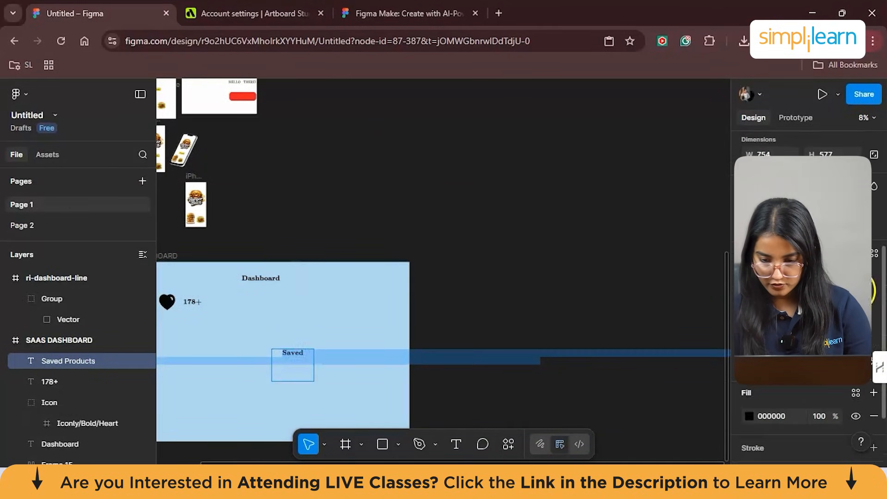
- Reduce the font size of the "Saved Products" text so it reads as a caption smaller than "178+"
left_click(860, 292)
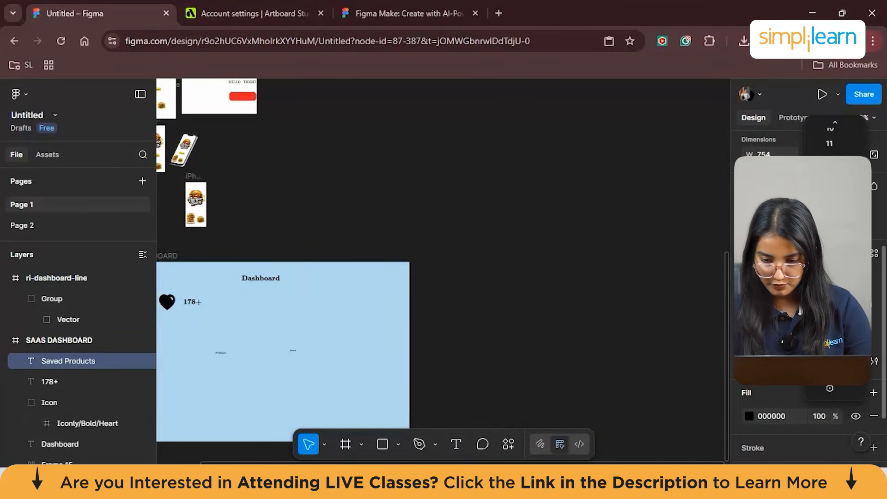
left_click(830, 324)
scroll(441, 303, "left", 4)
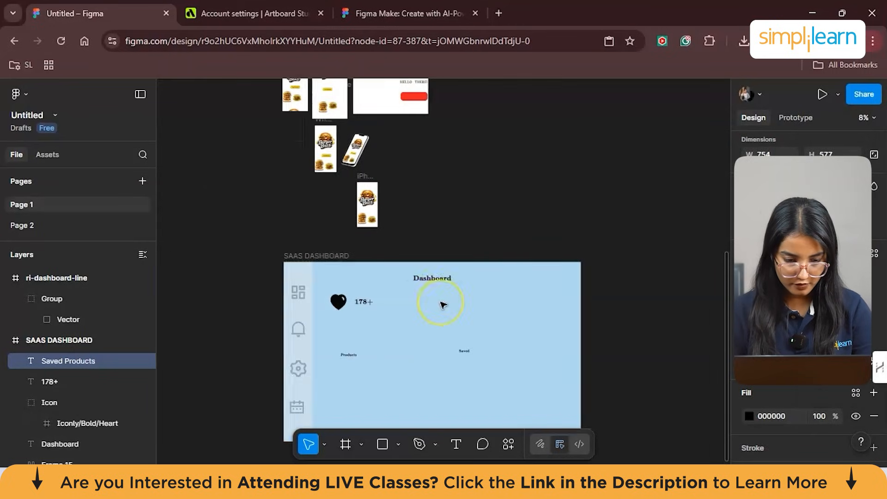
scroll(441, 323, "up", 3)
left_click(390, 298)
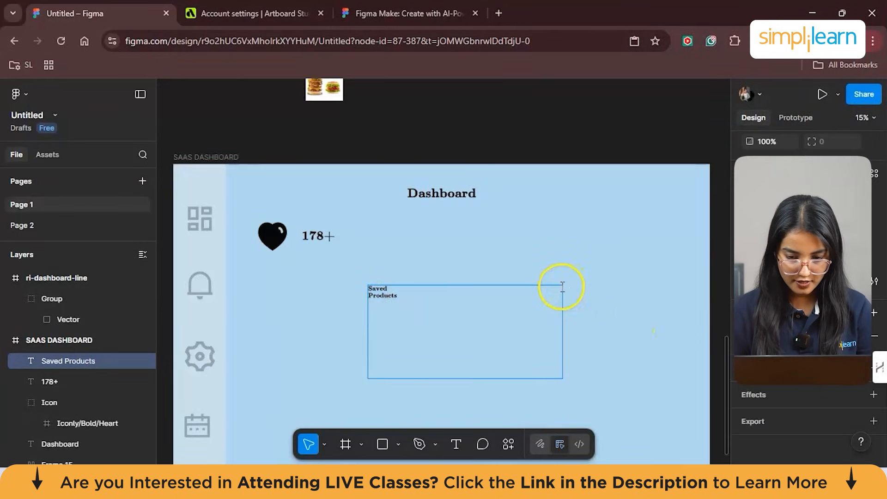
left_click_drag(563, 377, 368, 291)
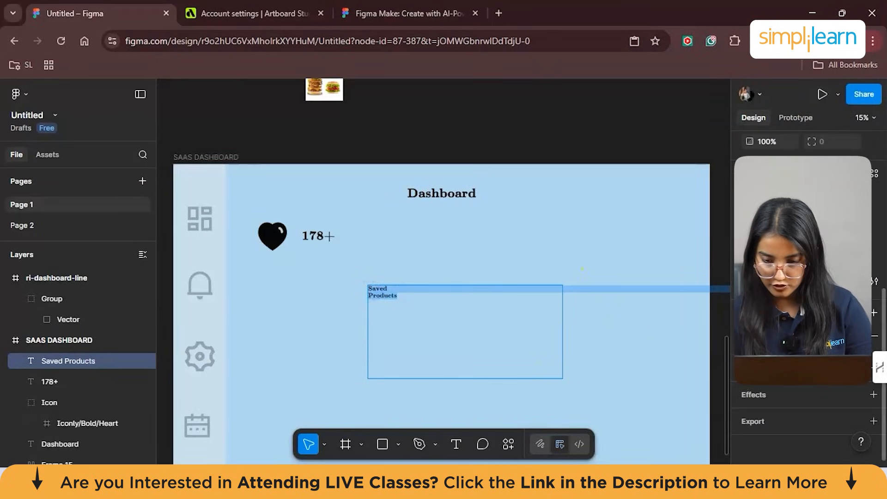
left_click(584, 287)
left_click(373, 296)
left_click(365, 335)
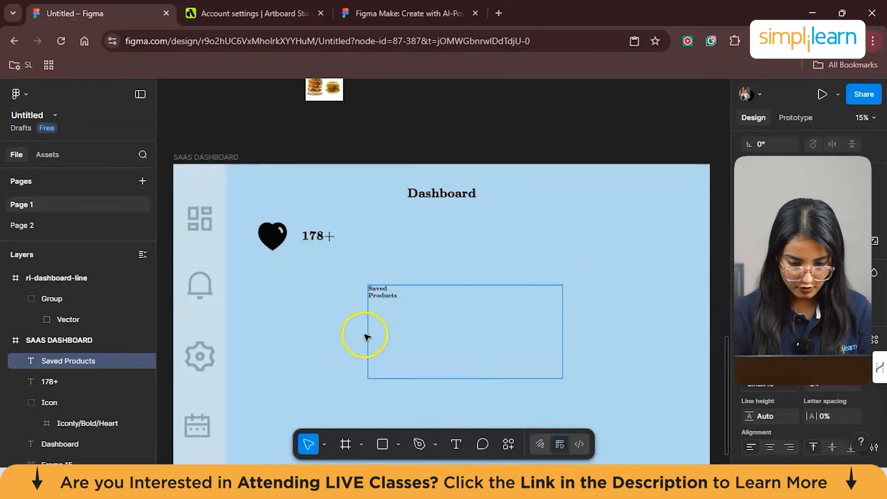
double_click(439, 356)
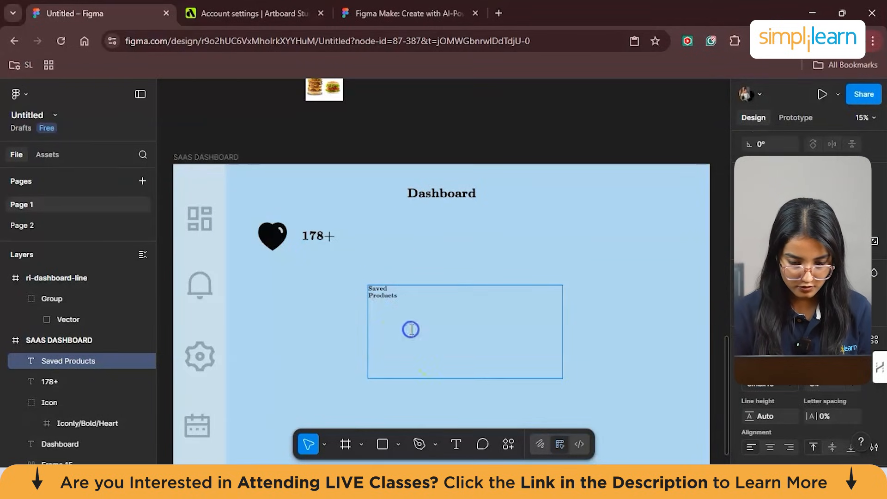
- Set the "Saved Products" caption to 80% opacity and place it directly beneath "178+", aligned with its starting edge
scroll(402, 284, "up", 3)
left_click(495, 258)
left_click_drag(386, 297, 283, 234)
left_click(647, 274)
scroll(647, 276, "down", 3)
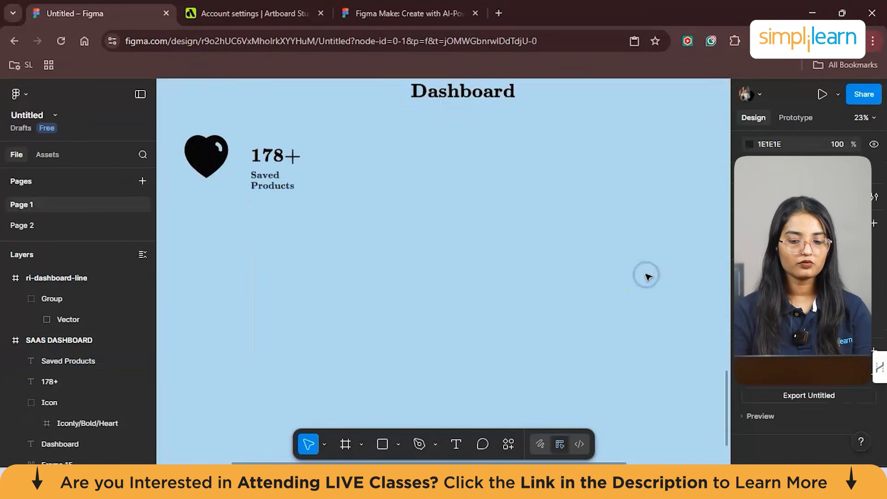
scroll(648, 277, "left", 2)
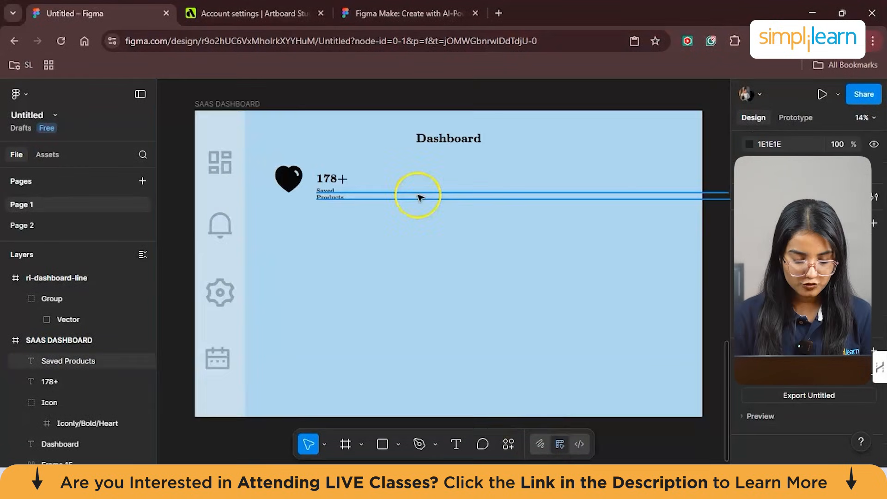
- Paste the Iconly Bold Bag icon onto the dashboard and enlarge it to about 201 × 166
left_click(434, 228)
key("ctrl+v")
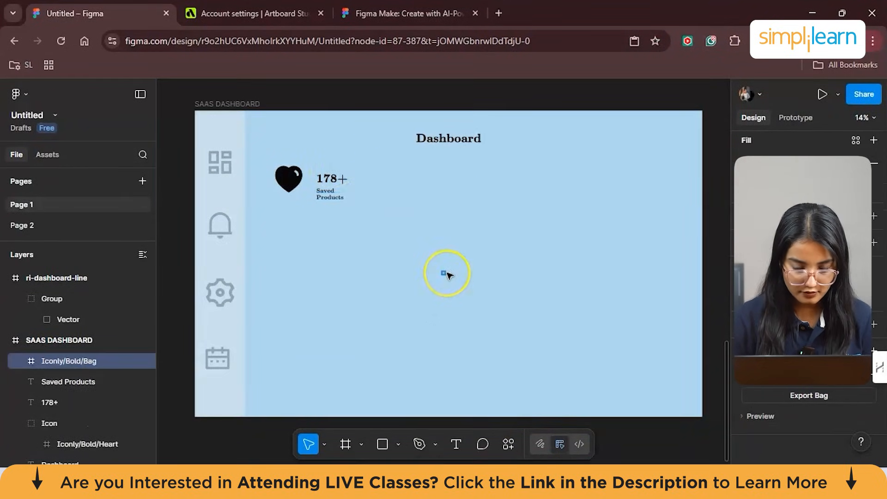
scroll(445, 273, "up", 5)
scroll(422, 285, "up", 3)
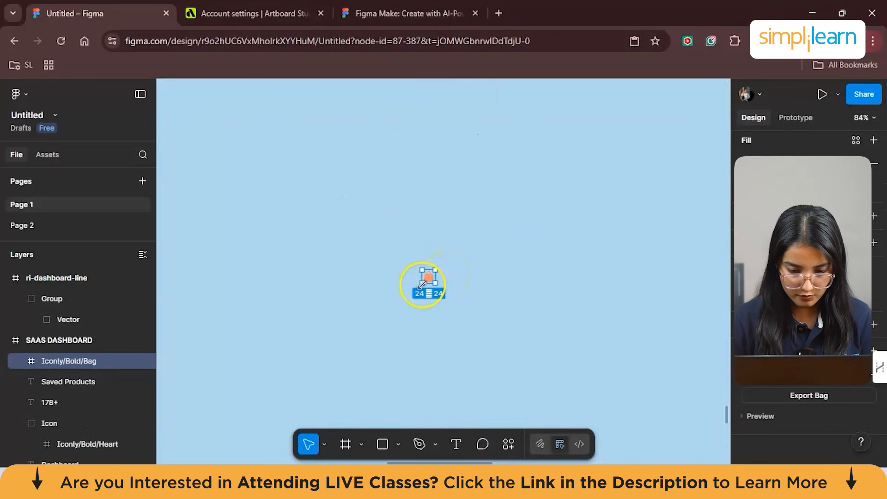
left_click_drag(373, 320, 326, 360)
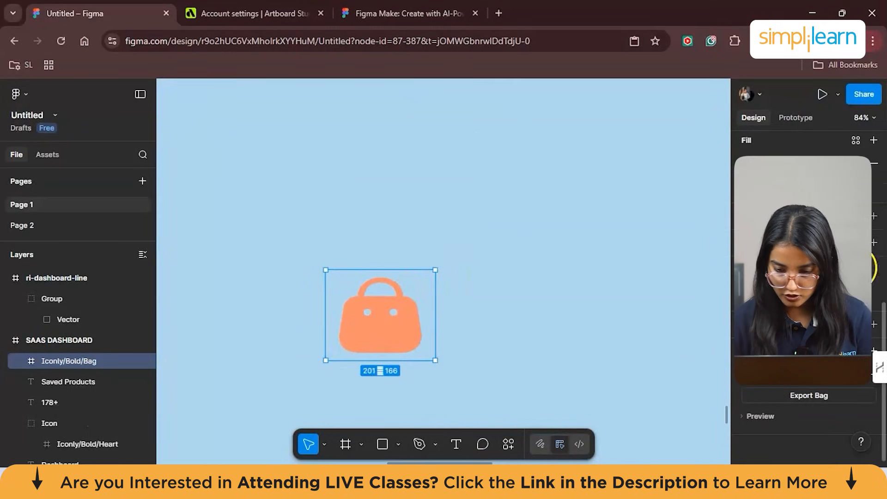
- Recolour the bag icon black (RGB 0, 0, 0) and place it under the "Dashboard" heading at about 333 × 286
left_click(742, 291)
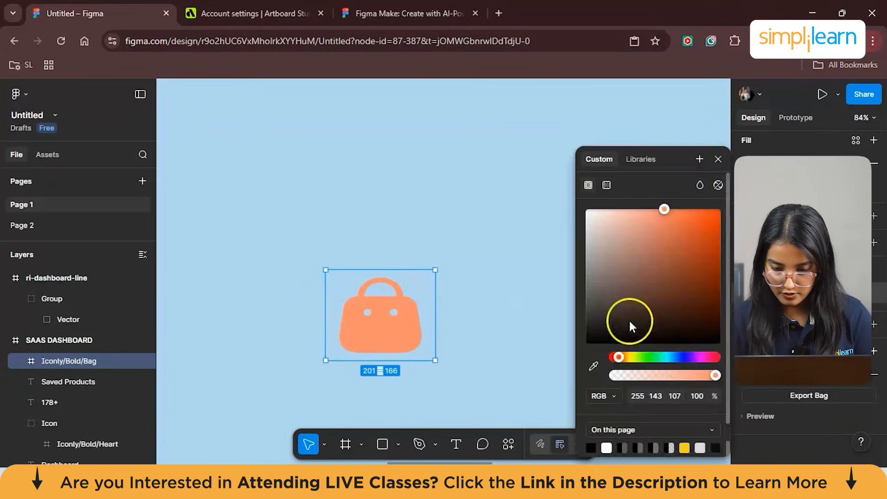
left_click(589, 446)
scroll(345, 217, "down", 5)
left_click_drag(345, 222, 382, 210)
- Duplicate the "178+" label beside the bag icon and change the copy's text to "500+"
left_click(253, 200)
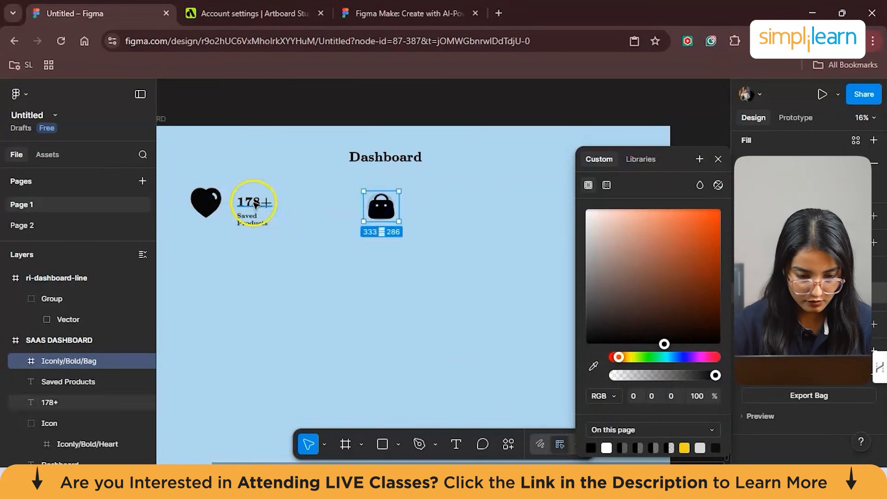
left_click(256, 201)
left_click_drag(254, 199, 422, 204)
double_click(422, 204)
key("BackSpace")
type("500+")
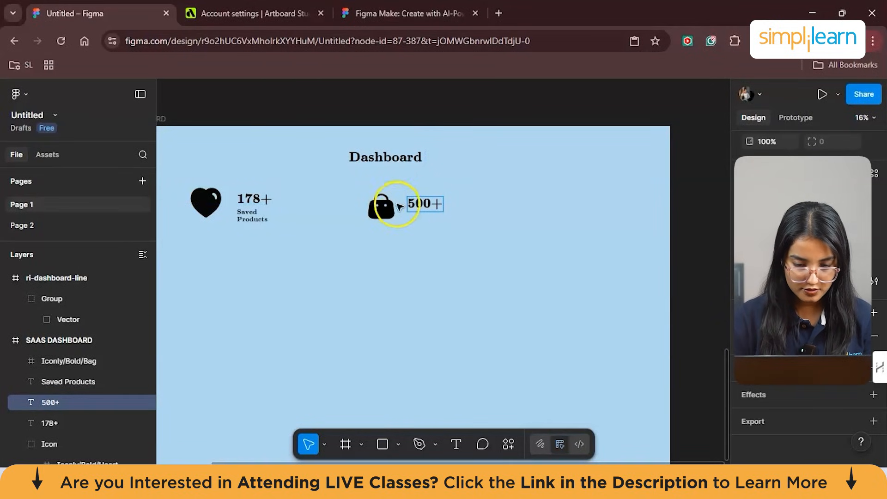
- Duplicate the "Saved Products" caption beneath "500+" and change the copy's wording to "Sales Products"
left_click(259, 222)
left_click_drag(306, 221, 477, 222, "alt")
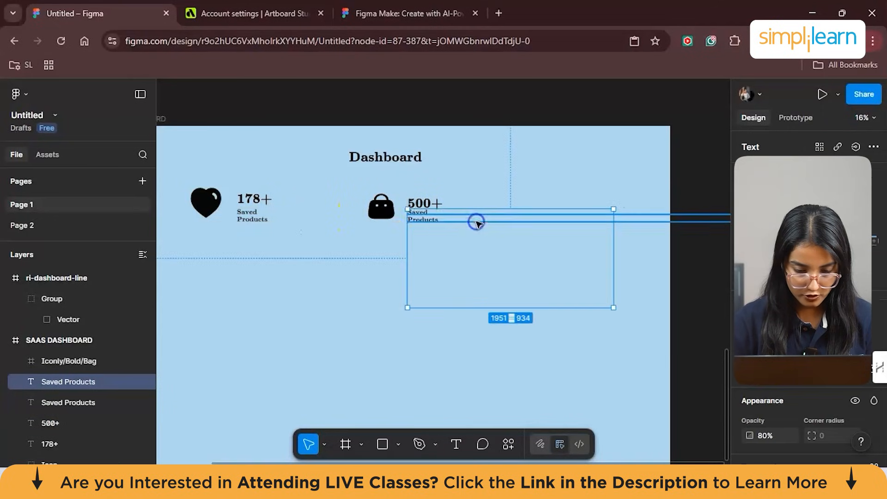
double_click(421, 212)
left_click(429, 213)
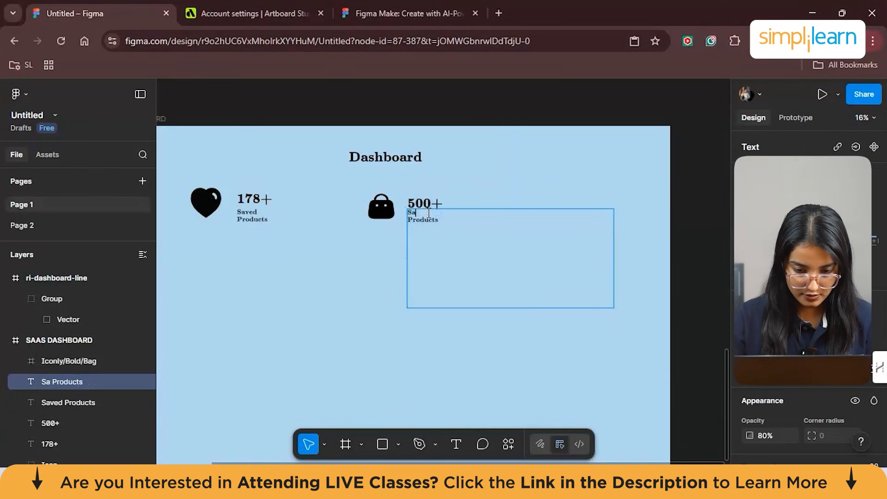
type("s")
key("Escape")
left_click(378, 246)
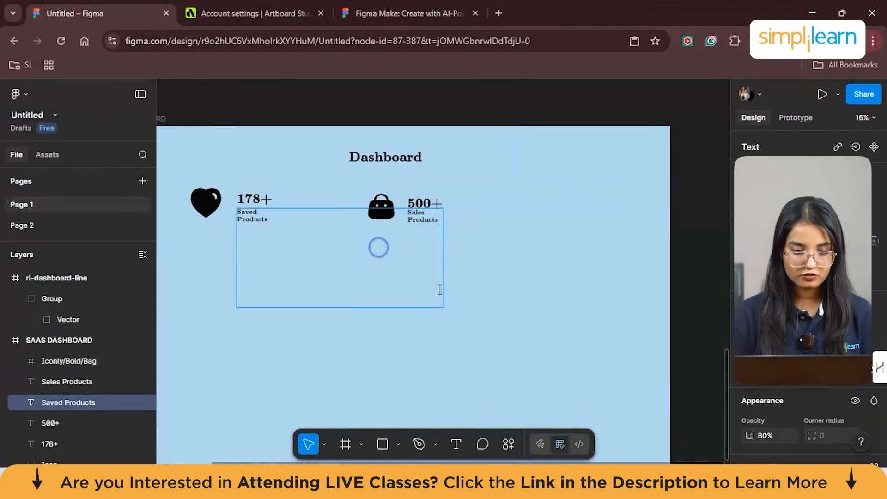
left_click(587, 351)
scroll(586, 351, "down", 5)
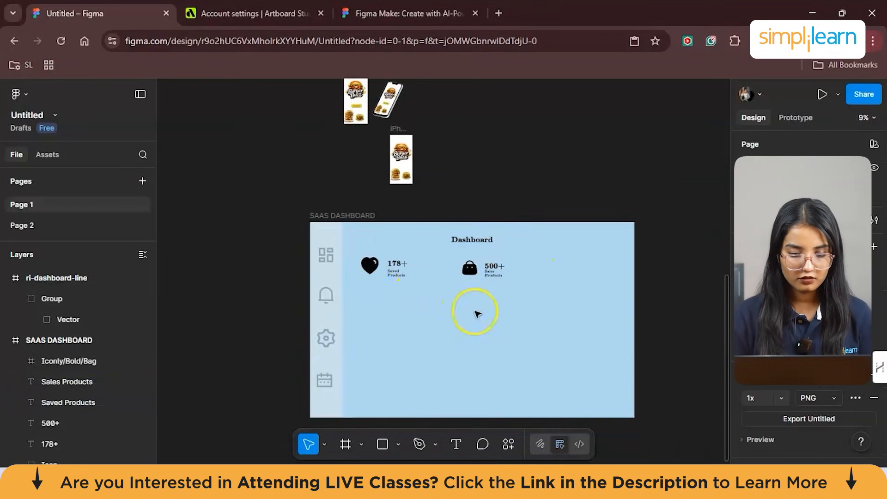
scroll(507, 277, "up", 3)
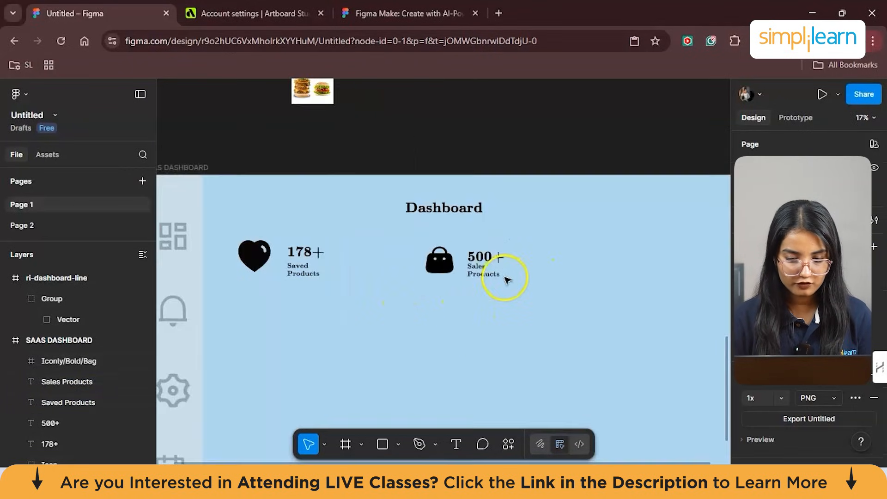
scroll(462, 288, "down", 2)
scroll(456, 301, "down", 3)
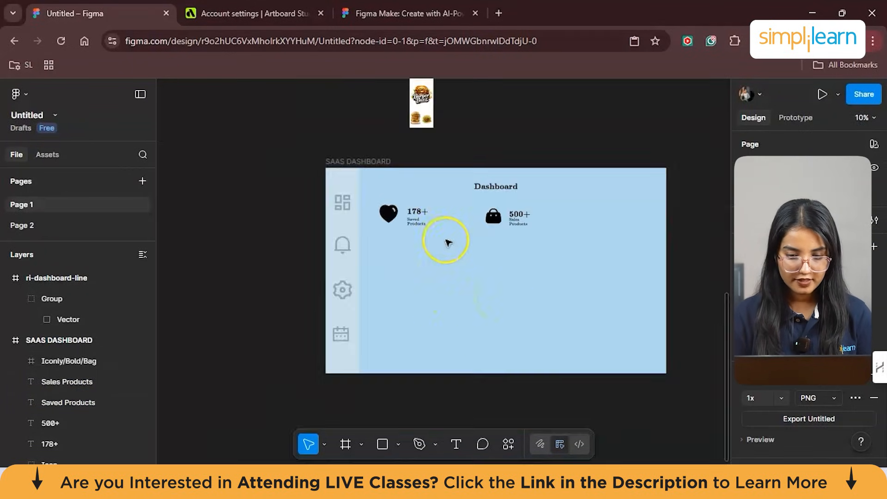
scroll(595, 297, "up", 3)
scroll(595, 298, "down", 4)
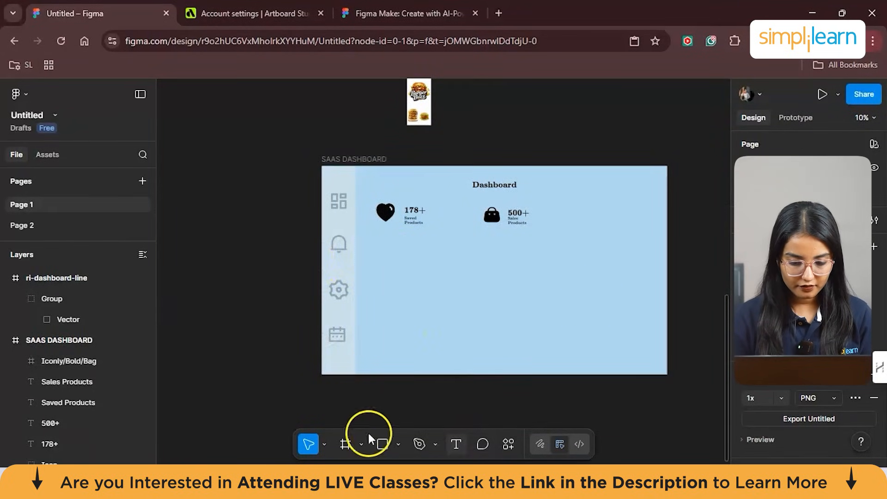
- Add a white frame about 2599 × 1536 to the dashboard and position it just below the two product statistics
key("f")
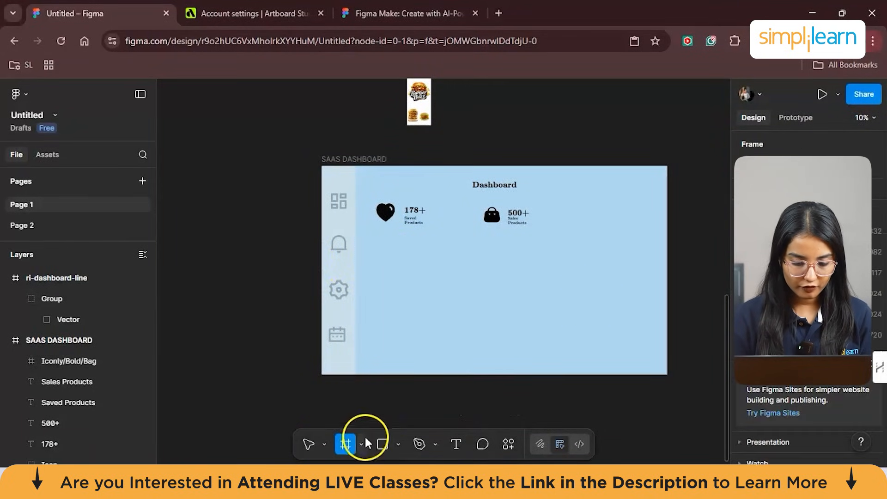
left_click(391, 307)
left_click_drag(620, 263, 383, 254)
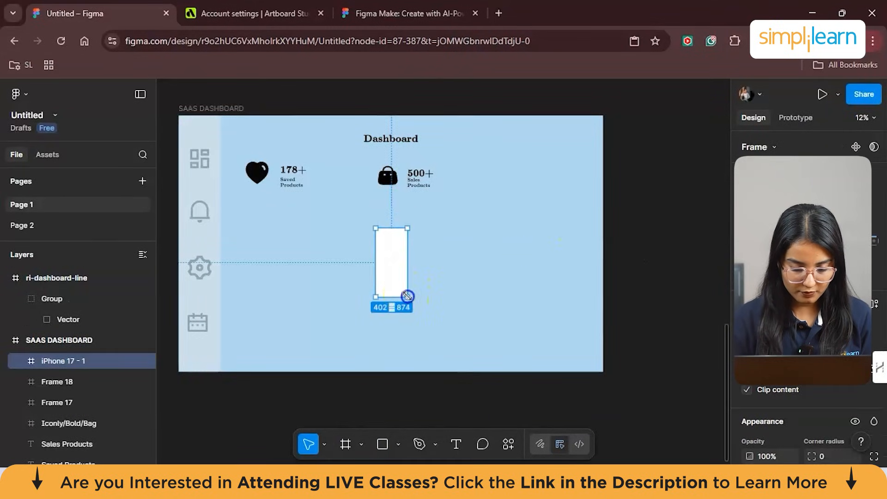
left_click_drag(407, 296, 535, 322)
left_click_drag(477, 277, 351, 275)
left_click_drag(410, 228, 434, 211)
left_click_drag(434, 323, 453, 331)
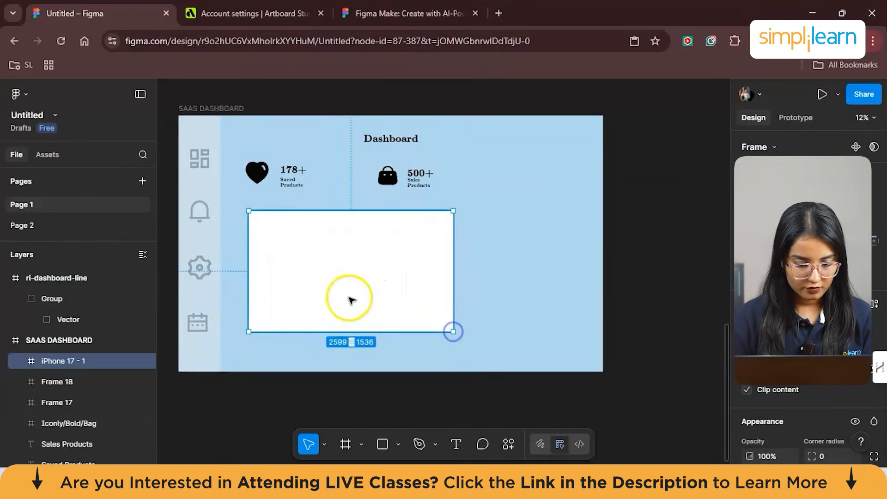
left_click_drag(329, 295, 325, 292)
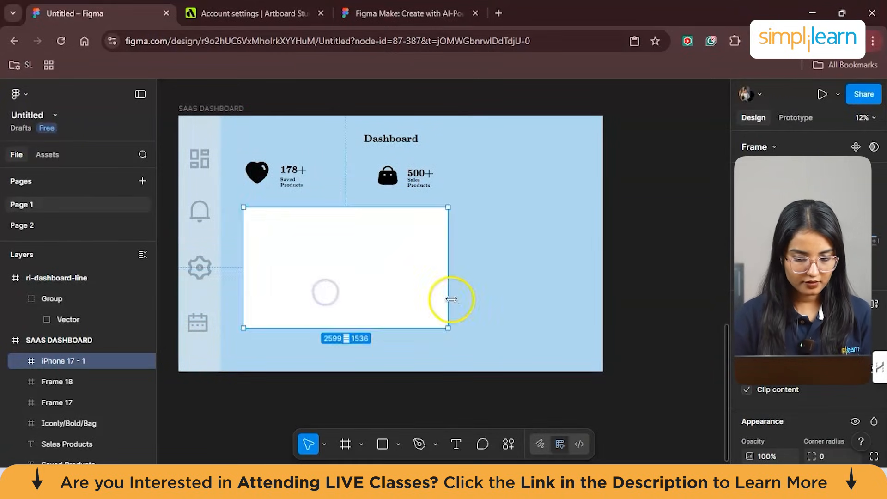
- Fill the new frame with the dashboard's sampled light blue (RGB 176, 215, 239) and add a 10 px grid layout guide
scroll(744, 362, "down", 5)
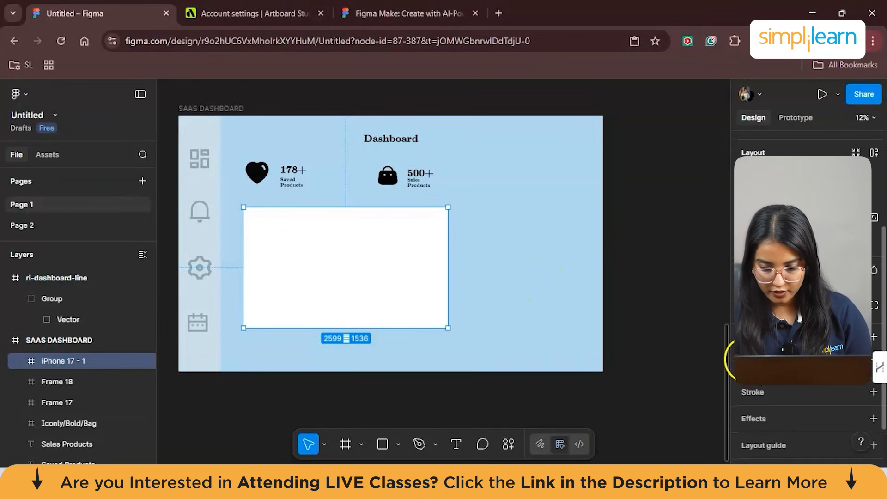
left_click(746, 360)
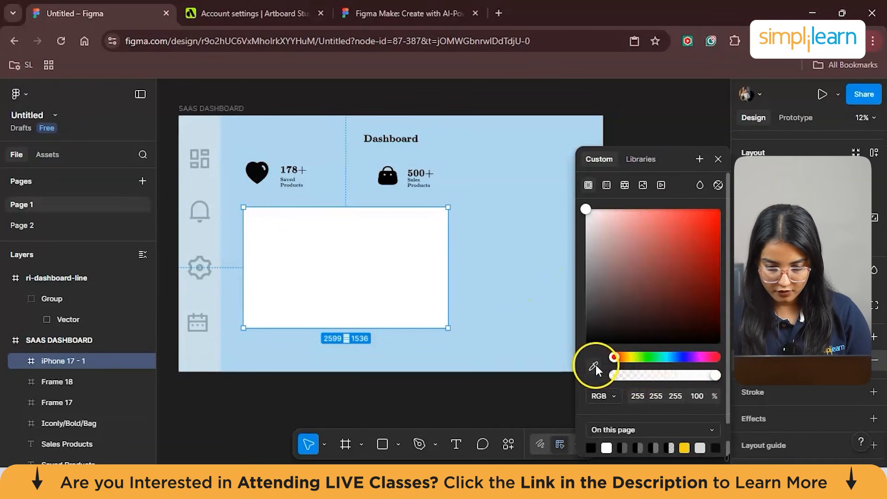
left_click(539, 283)
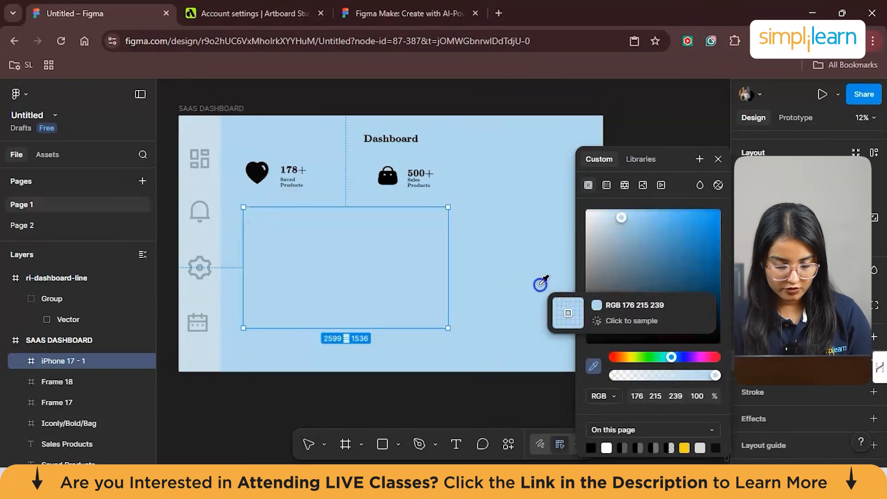
left_click(472, 284)
left_click(402, 273)
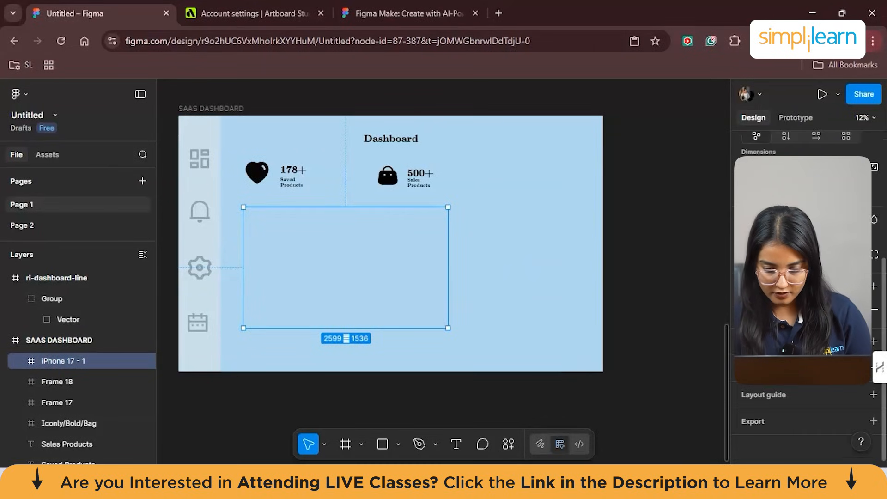
left_click(775, 397)
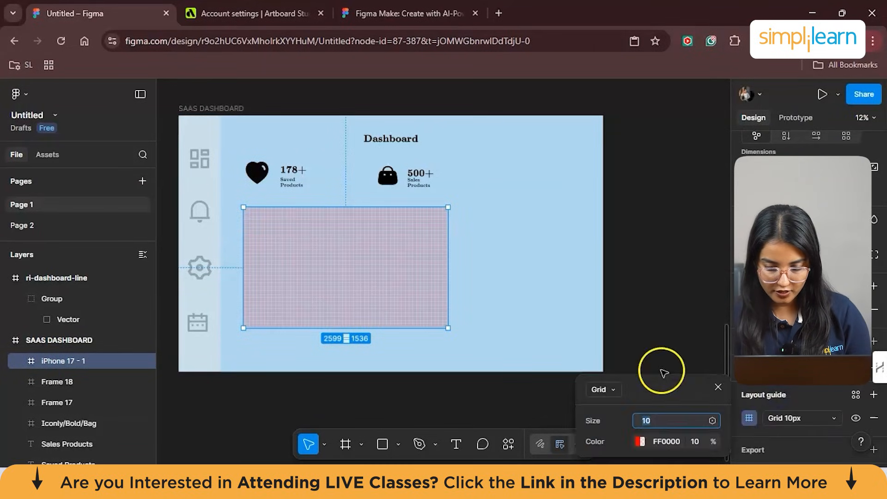
- Recolour the frame's grid layout guide to blue 0033FF at 37% opacity
left_click(640, 441)
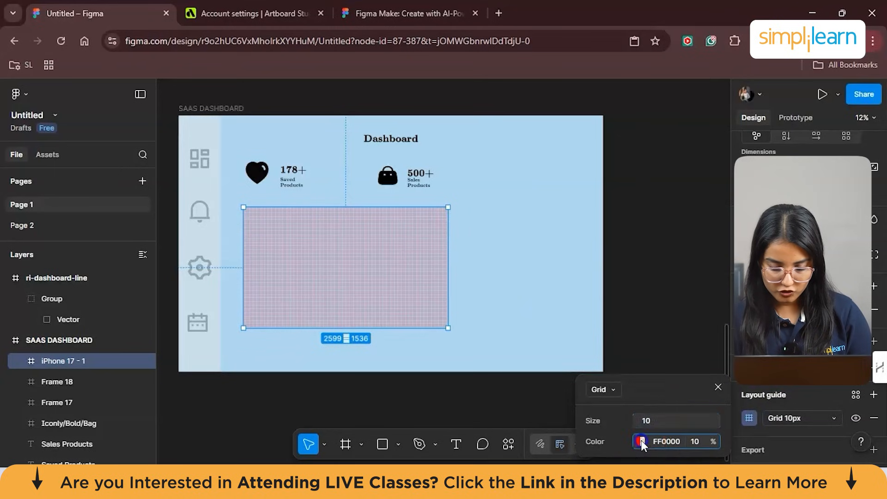
left_click_drag(490, 349, 522, 330)
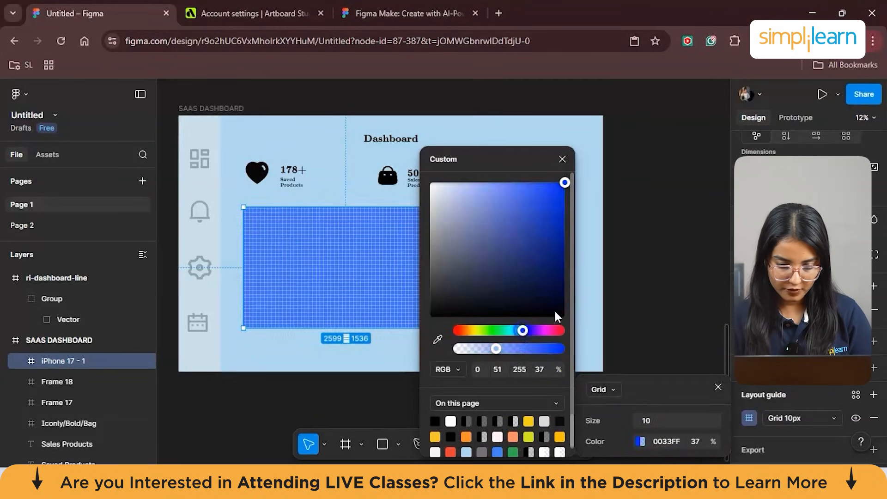
left_click(655, 259)
left_click(433, 271)
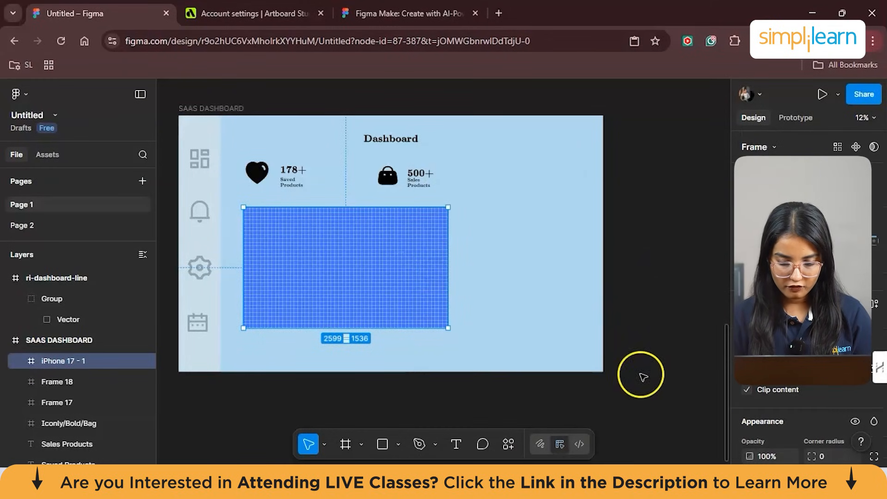
mouse_move(599, 482)
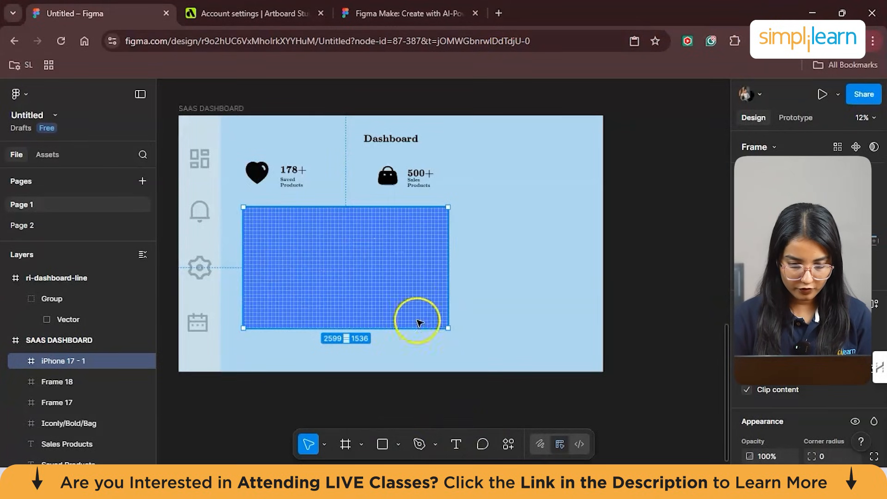
left_click(455, 444)
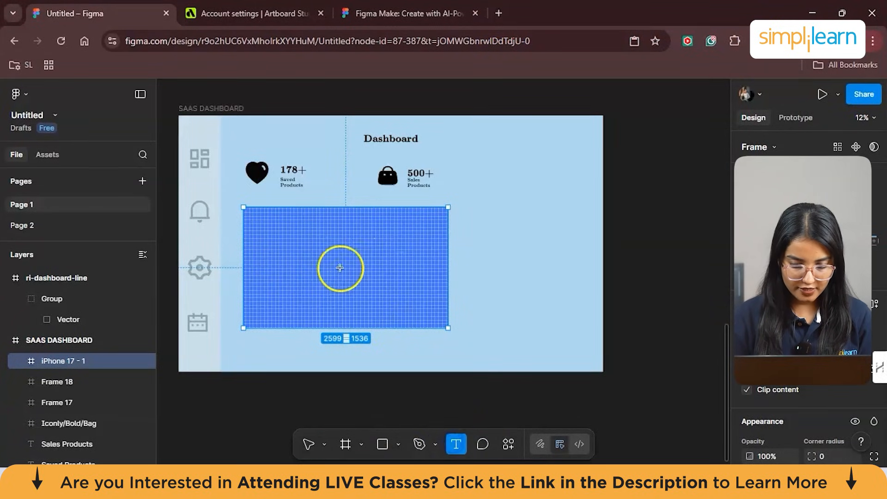
left_click(318, 237)
left_click(421, 307)
left_click(416, 238)
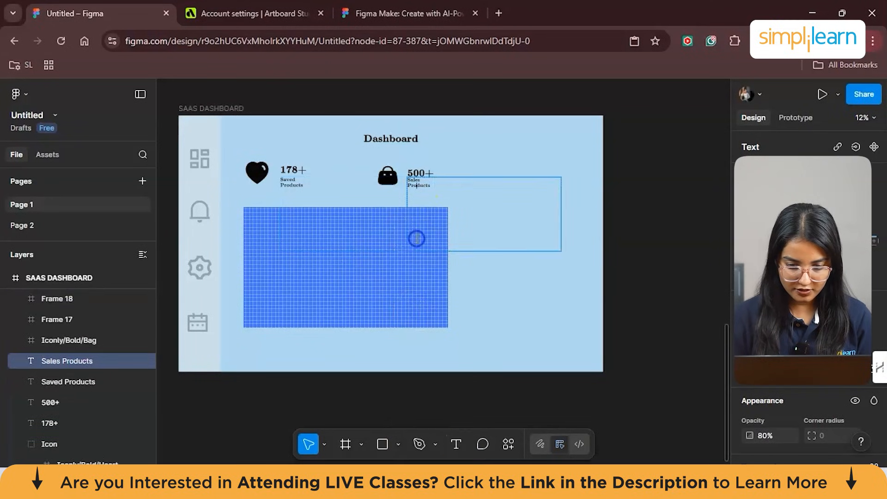
- Hide the 10 px grid layout guide of the frame below the product statistics
left_click(307, 216)
left_click(315, 261)
scroll(767, 387, "down", 5)
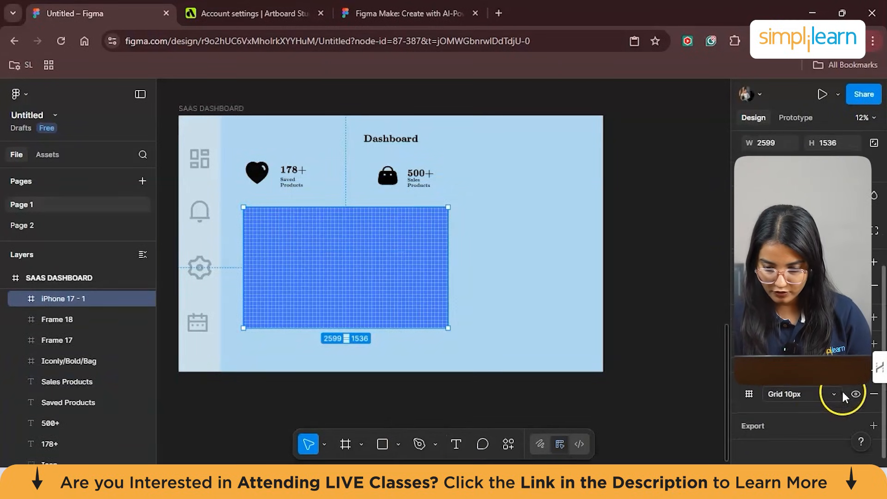
left_click(855, 394)
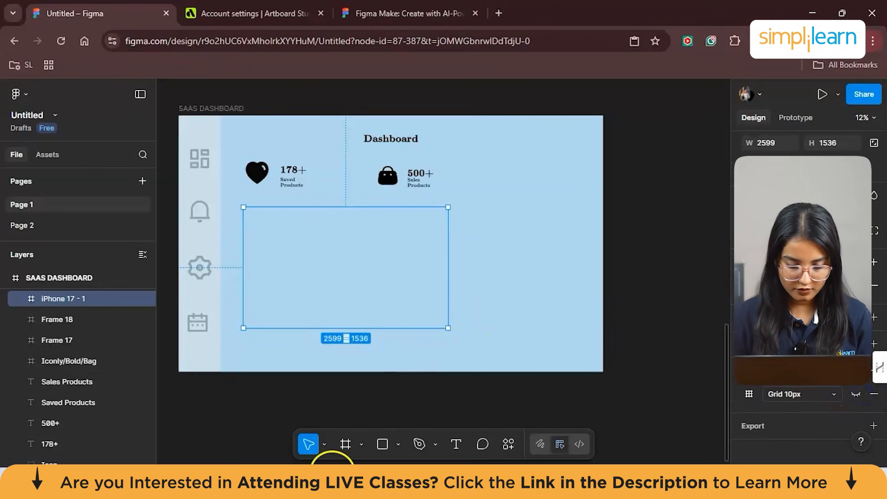
left_click(398, 443)
left_click(437, 323)
left_click_drag(290, 230, 294, 306)
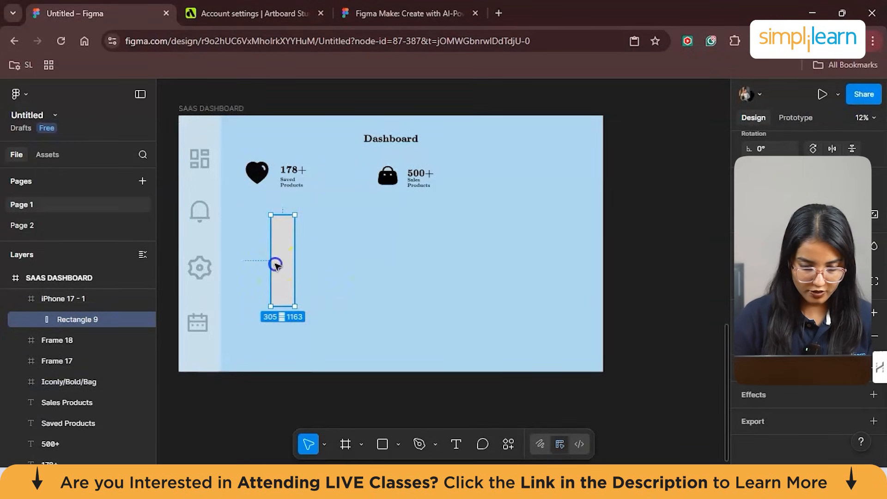
key("Delete")
- Add a vertical-axis text column inside the frame reading 40, 50, 70, 80, 90 and 100, one value per line
left_click(458, 444)
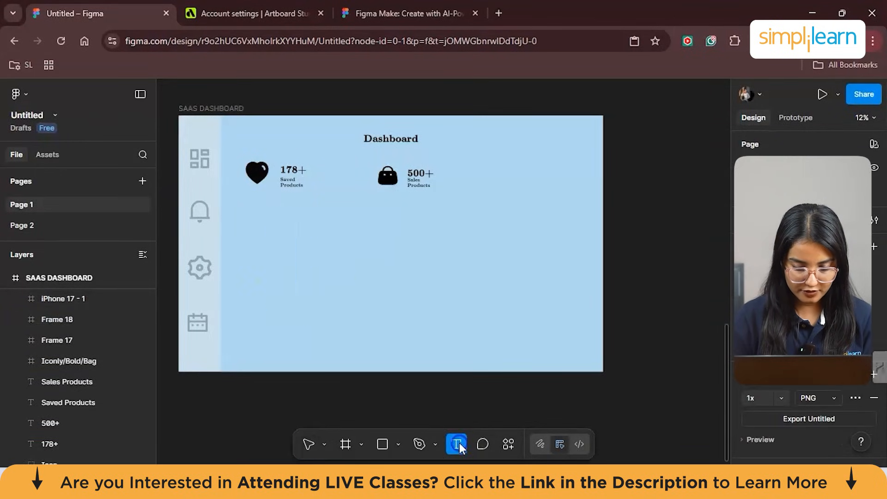
left_click(258, 228)
type("40")
key("Return")
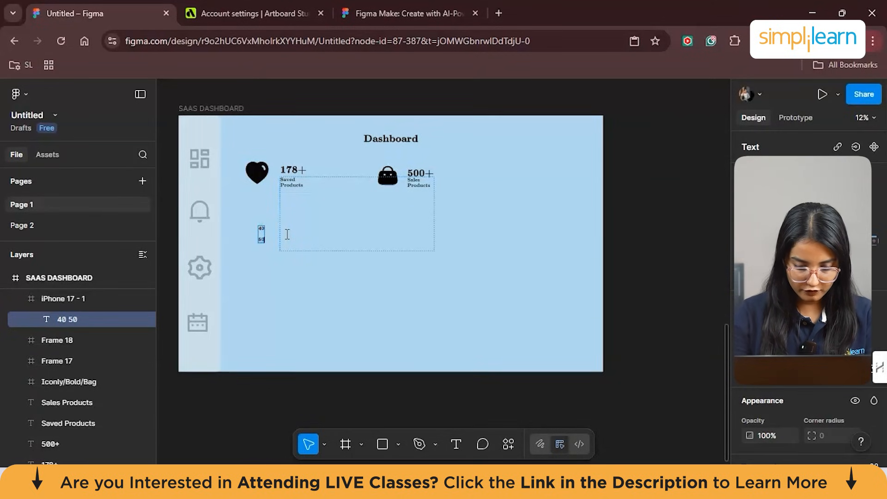
scroll(286, 234, "up", 5)
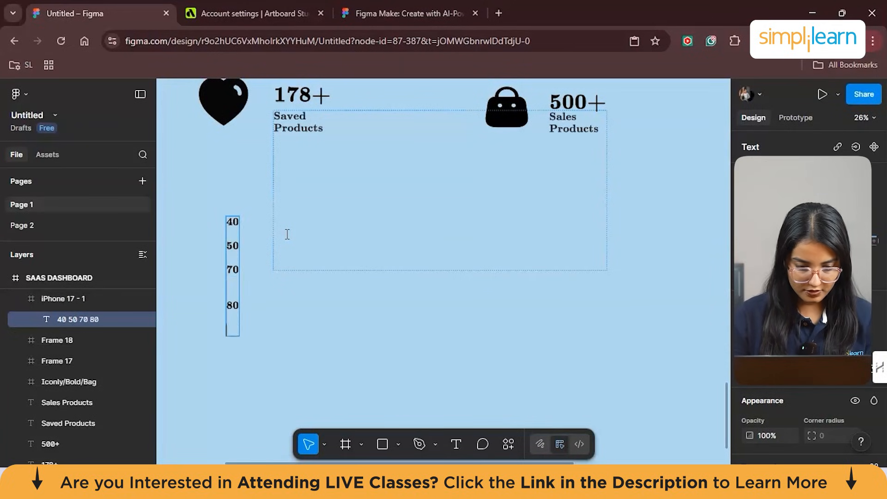
key("Return")
type("100")
- Insert blank lines to space the axis values evenly, and shift the text column slightly up and left
left_click(233, 234)
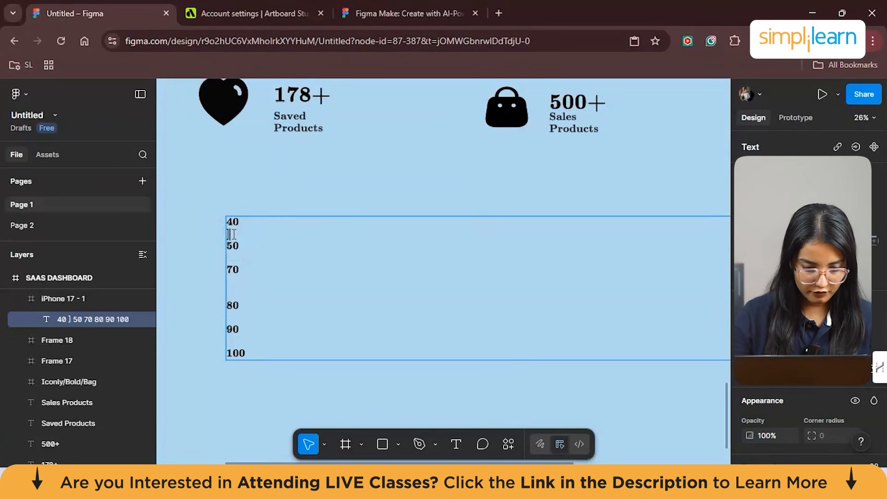
key("Return")
left_click(230, 331)
key("Return")
left_click(230, 362)
key("Return")
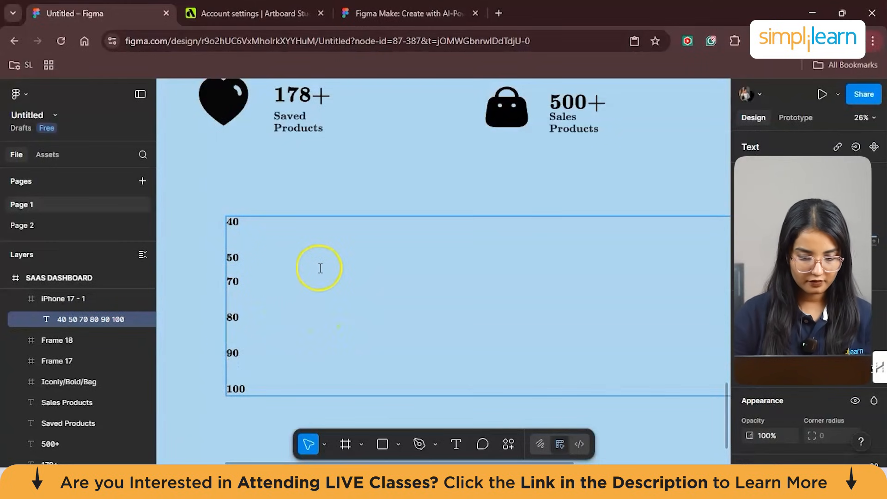
key("Return")
key("Escape")
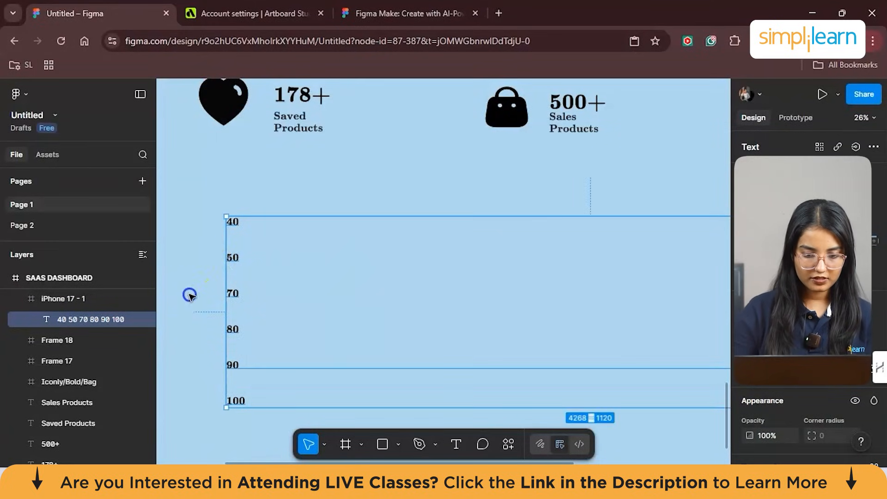
left_click_drag(345, 371, 332, 362)
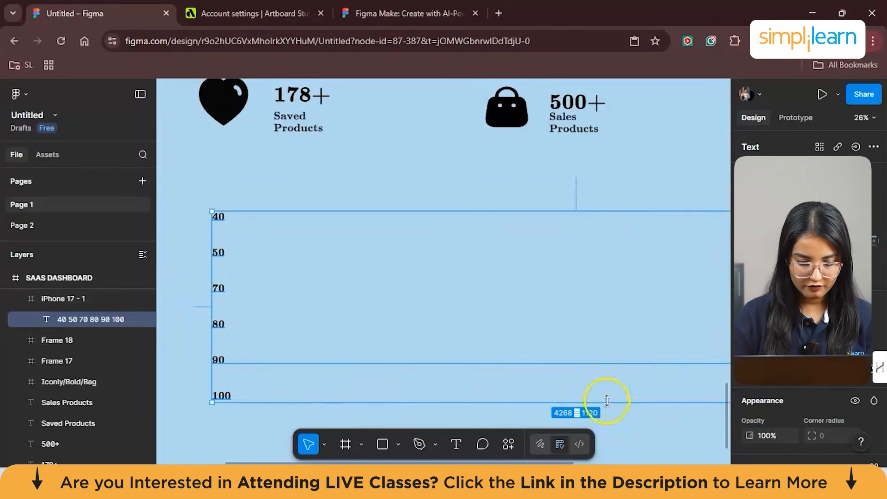
key("Escape")
left_click(461, 444)
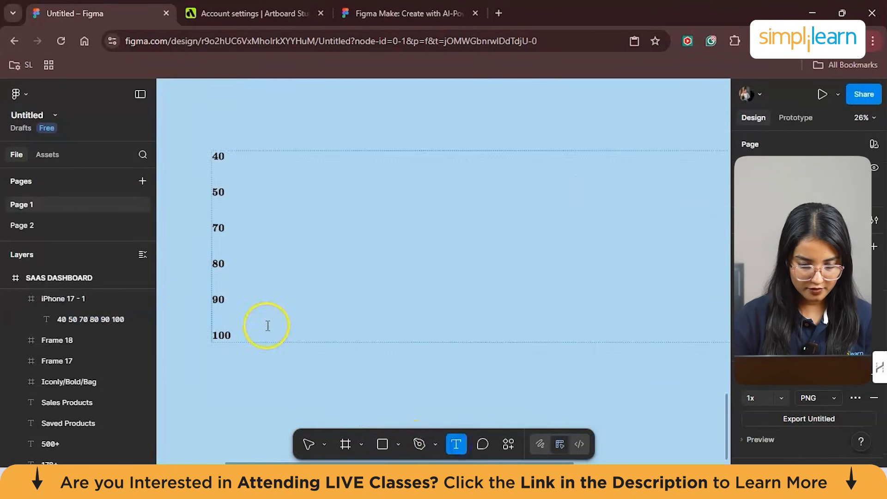
left_click(278, 334)
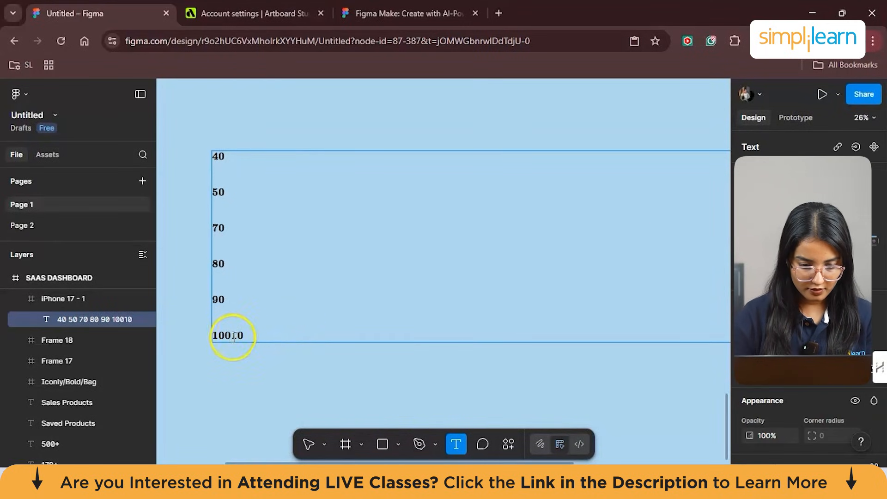
type("20")
left_click_drag(494, 326, 519, 330)
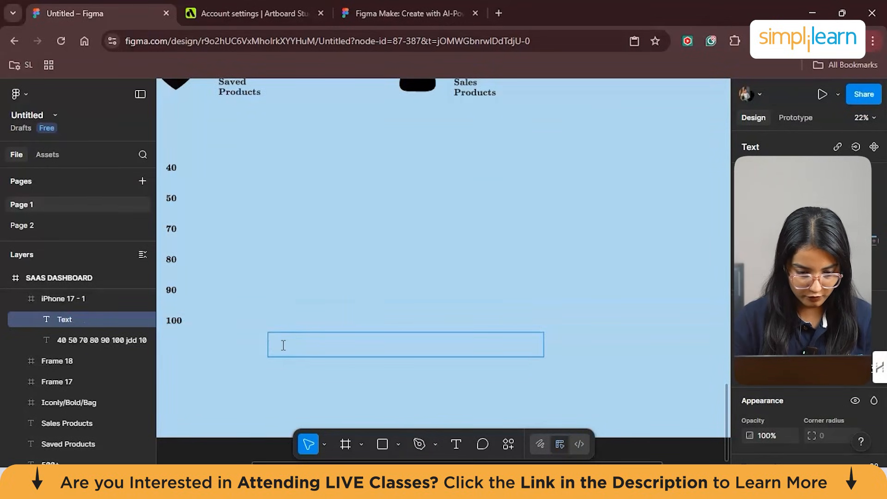
key("Escape")
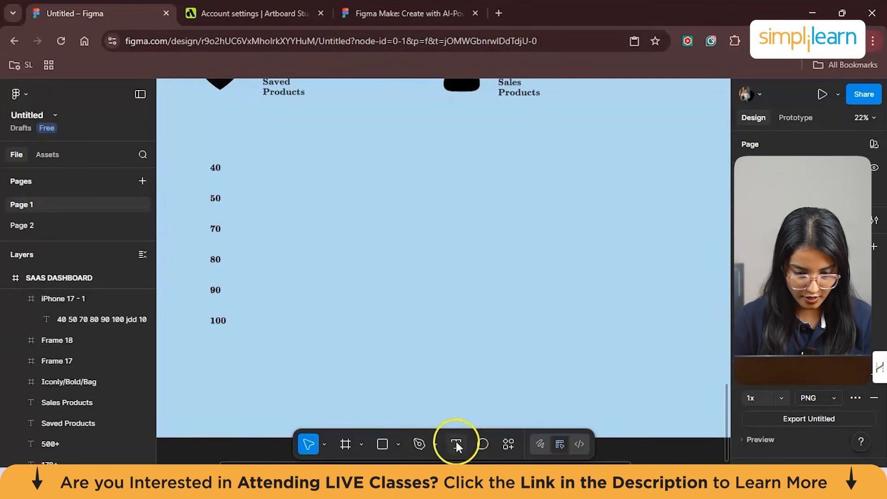
left_click(456, 444)
left_click(273, 317)
key("Escape")
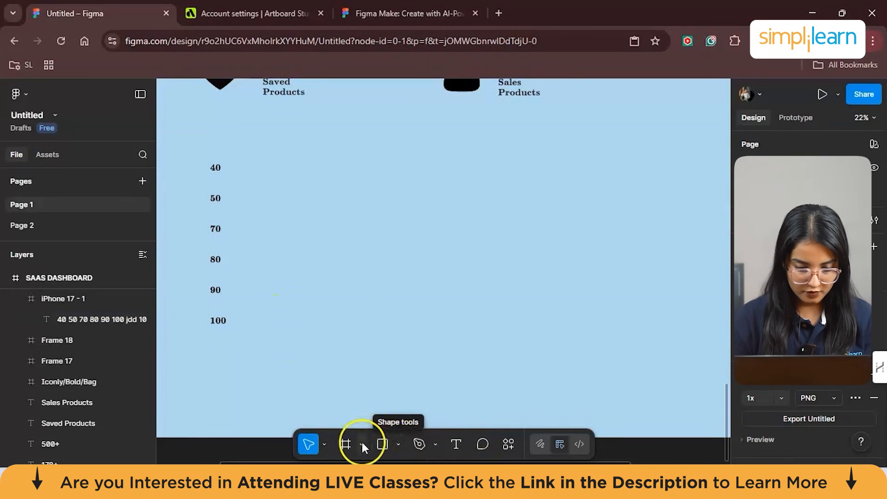
- Add a frame about 2045 × 154 beside the 100 label, along the bottom of the chart area
left_click(360, 444)
left_click(397, 383)
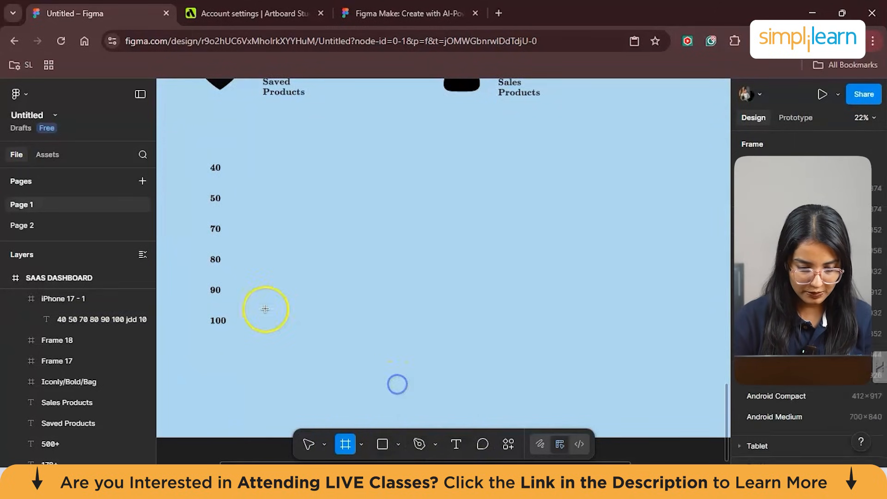
left_click(254, 306)
left_click_drag(261, 312, 412, 331)
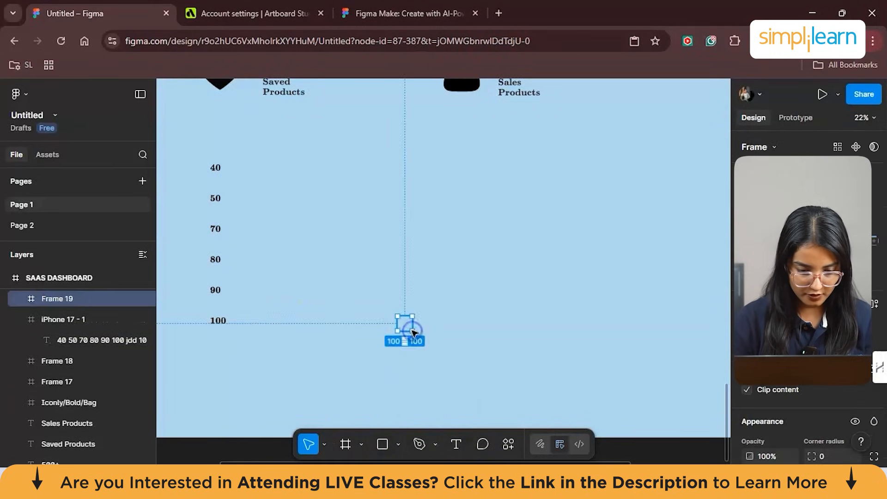
mouse_move(412, 332)
left_mouse_down()
mouse_move(416, 343)
mouse_move(382, 348)
mouse_move(403, 334)
left_mouse_up()
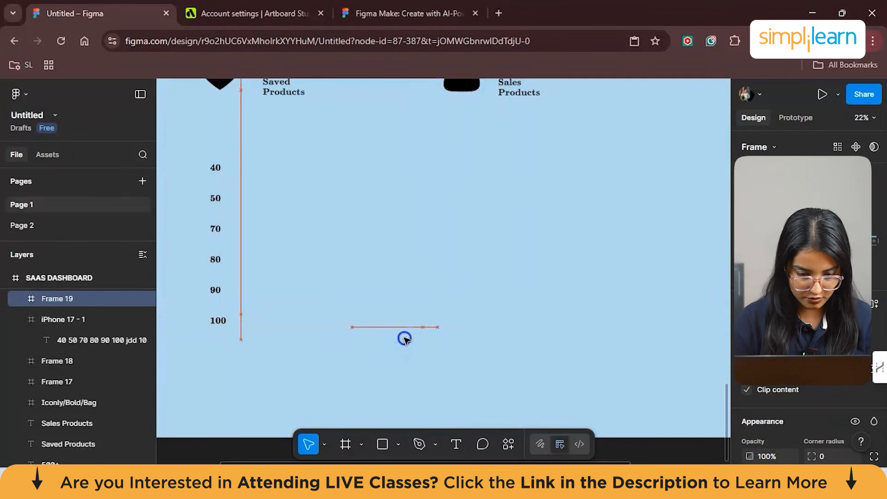
left_click_drag(463, 337, 539, 336)
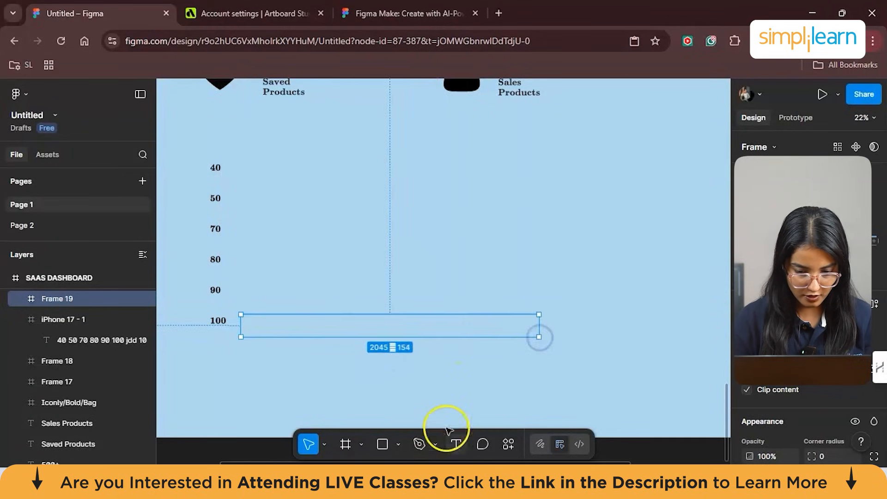
- Add separate horizontal-axis labels 10, 20, 30, 40, 50 and 60 in a row inside the new frame
left_click(456, 445)
left_click(273, 329)
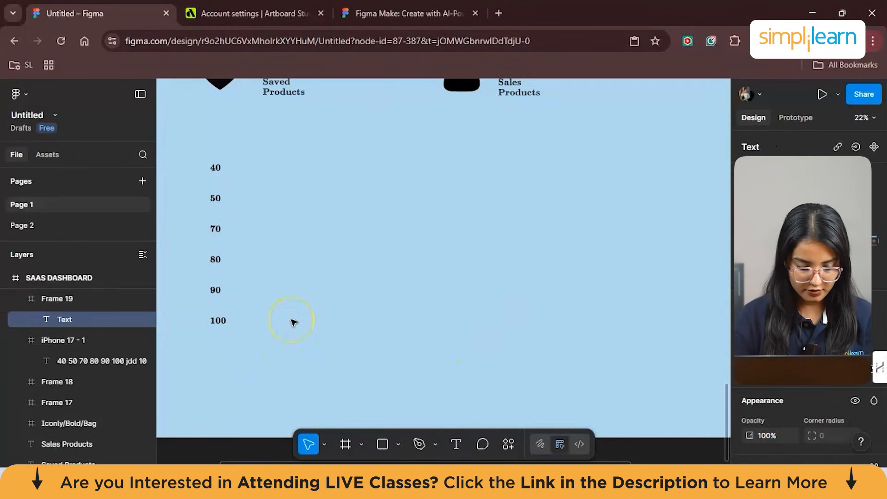
type("10 20")
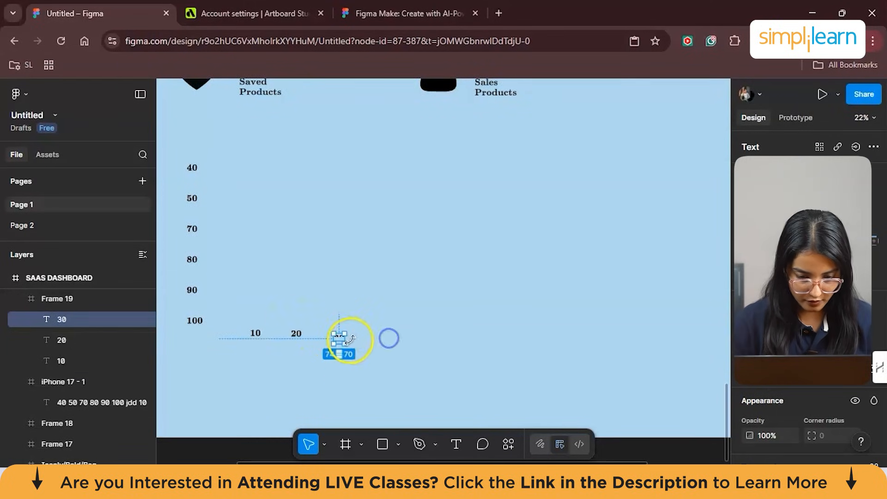
left_click_drag(347, 348, 339, 333)
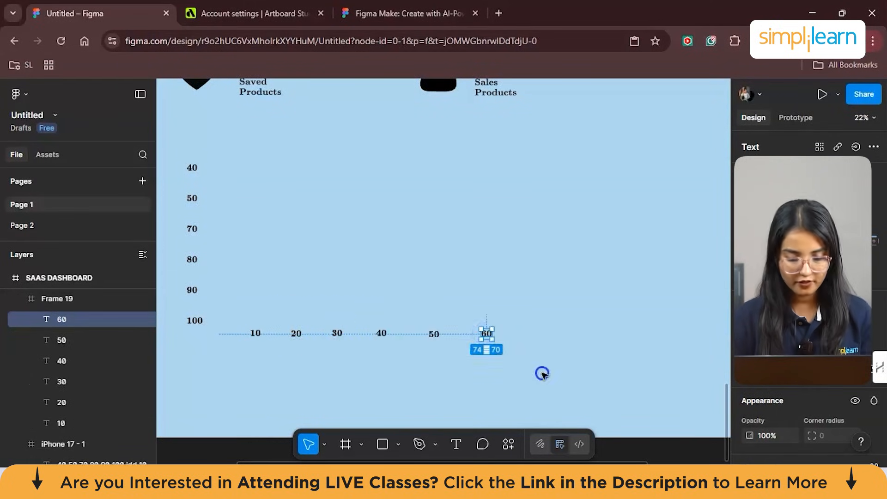
left_click(541, 373)
- Try to draw a zigzag chart line about 1849 × 525.5 above the horizontal-axis labels with the Pen tool
scroll(541, 373, "left", 3)
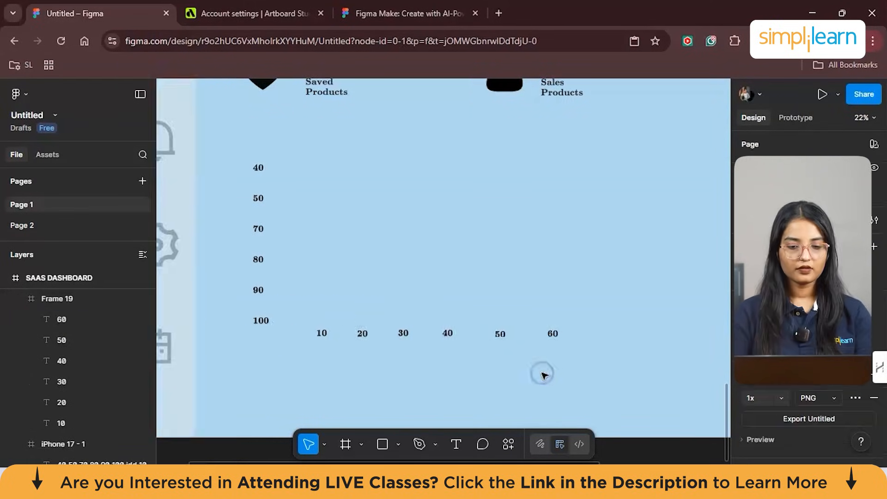
scroll(543, 375, "up", 2)
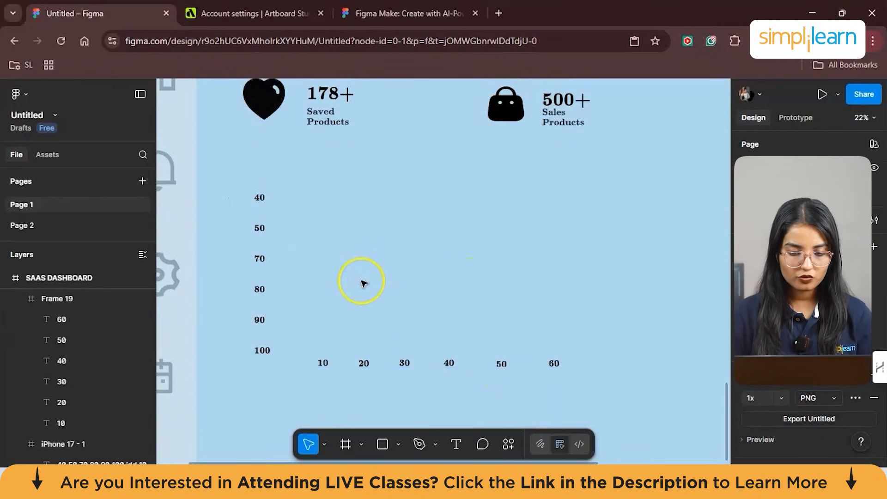
left_click(434, 443)
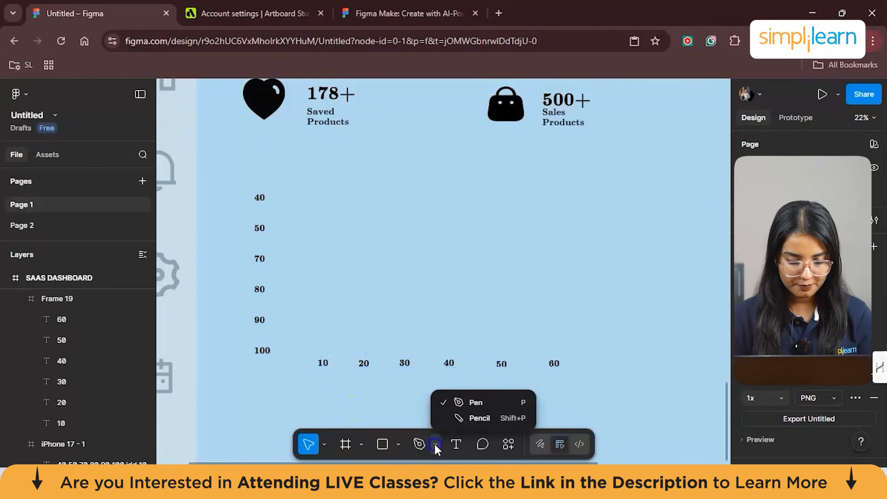
left_click(487, 402)
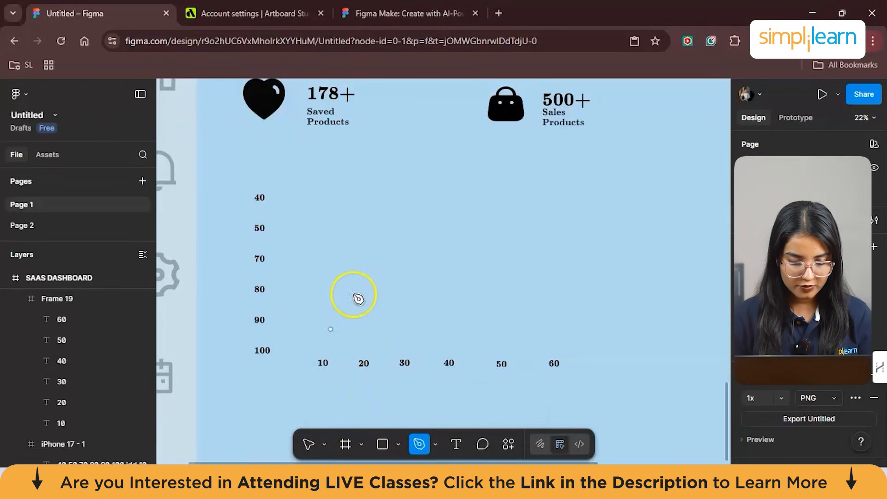
left_click(282, 279)
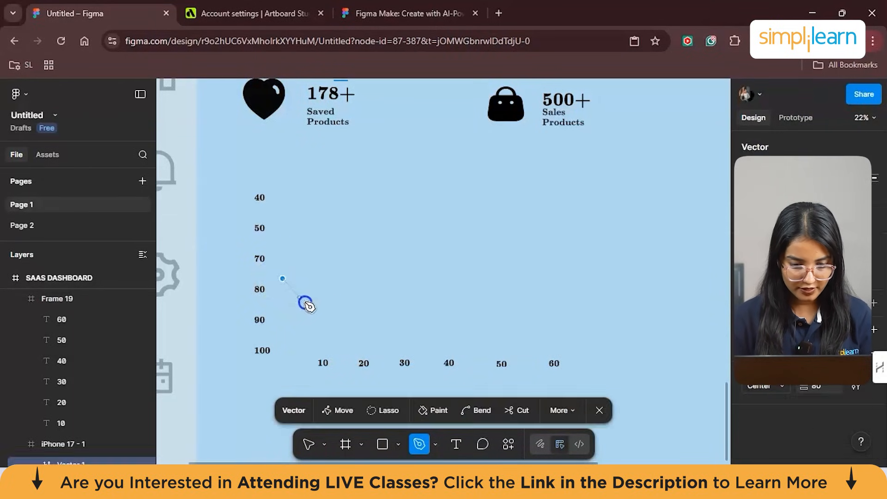
left_click_drag(321, 317, 376, 334)
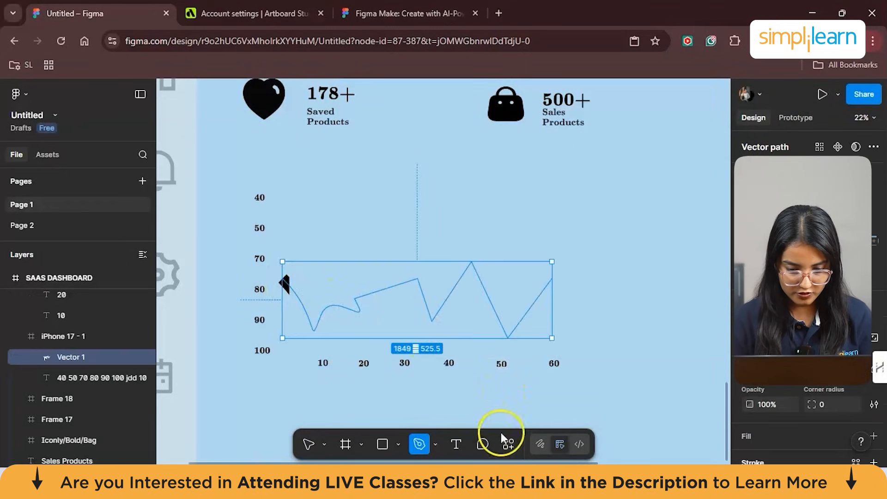
scroll(787, 409, "down", 5)
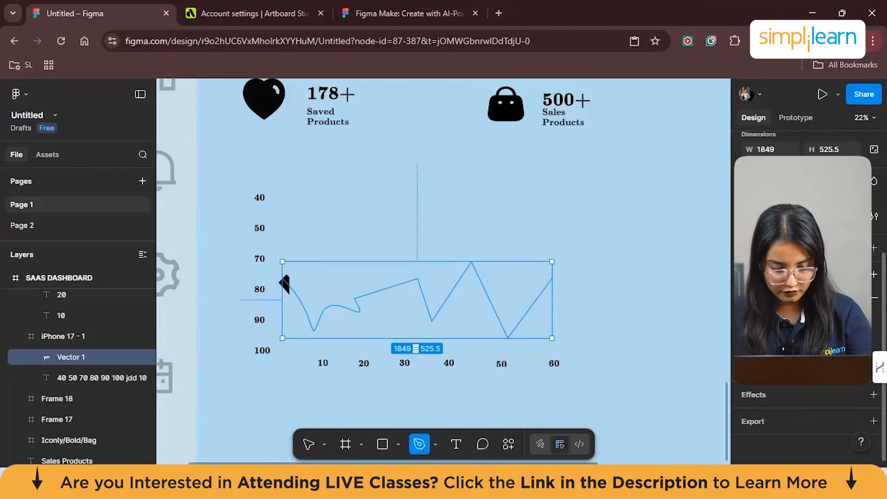
key("Return")
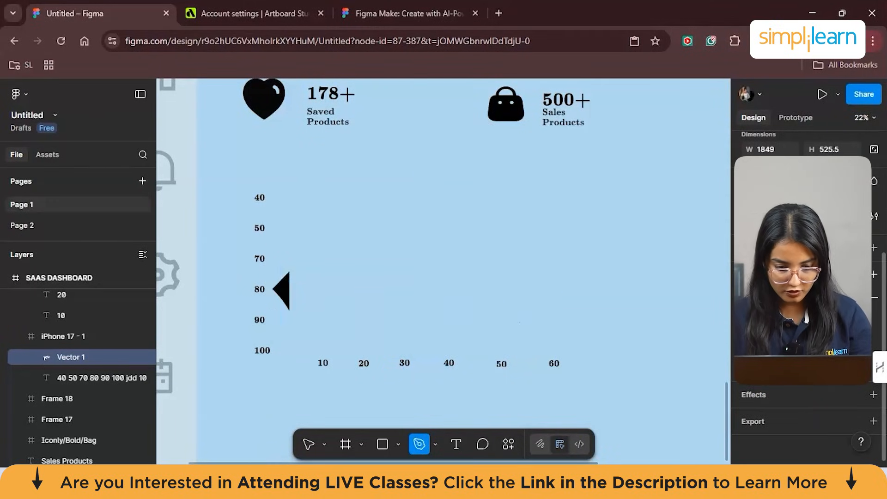
- Undo the pen-drawn chart line
key("ctrl+z")
key("ctrl+z")
key("ctrl+z")
key("ctrl+z")
key("ctrl+z")
key("ctrl+z")
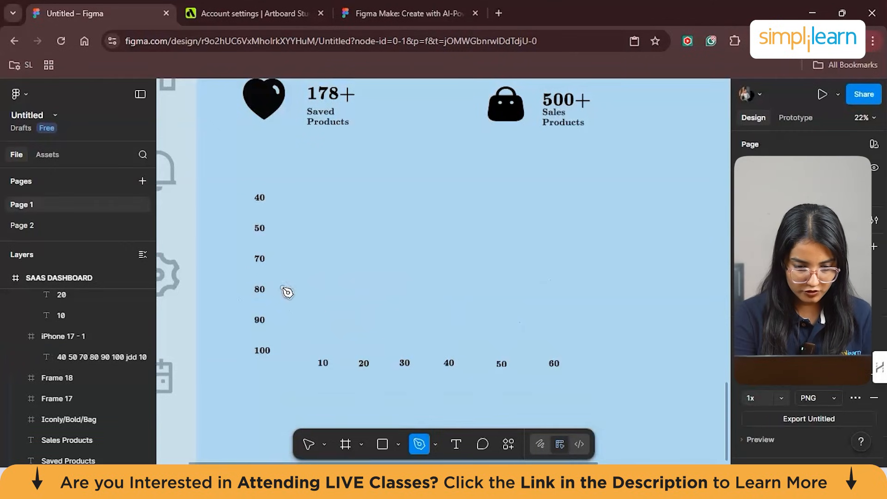
left_click(358, 390)
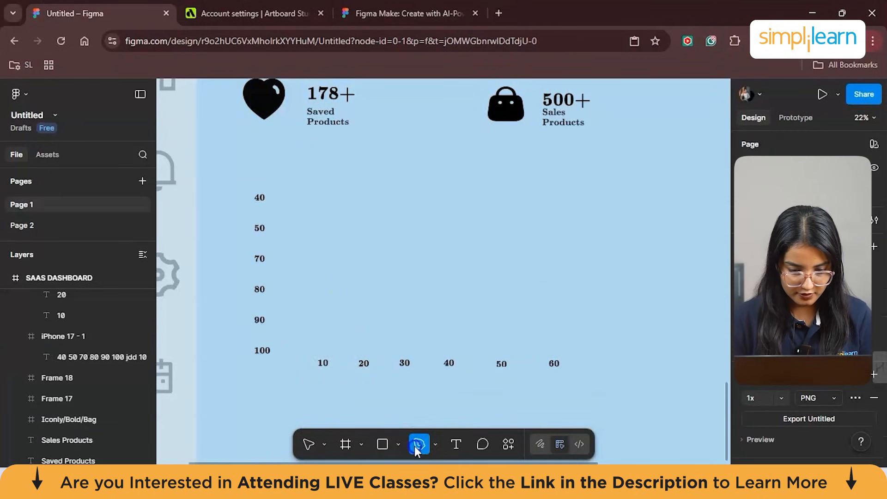
left_click(435, 444)
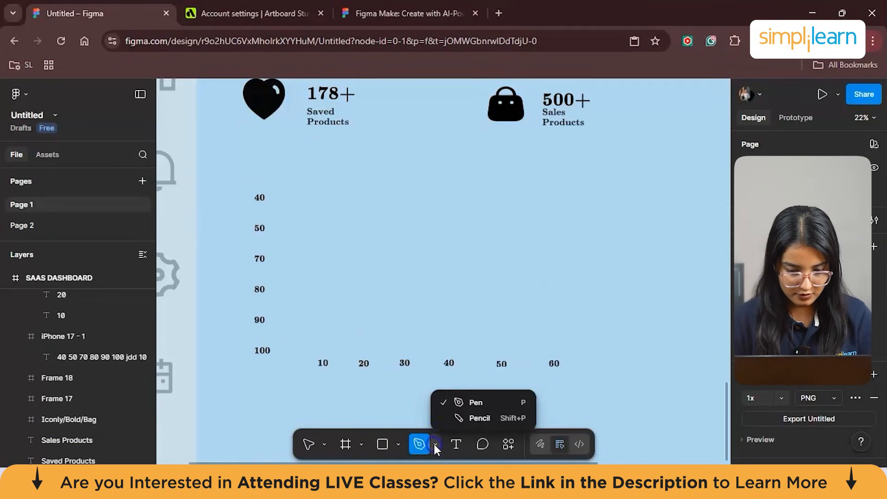
left_click(483, 397)
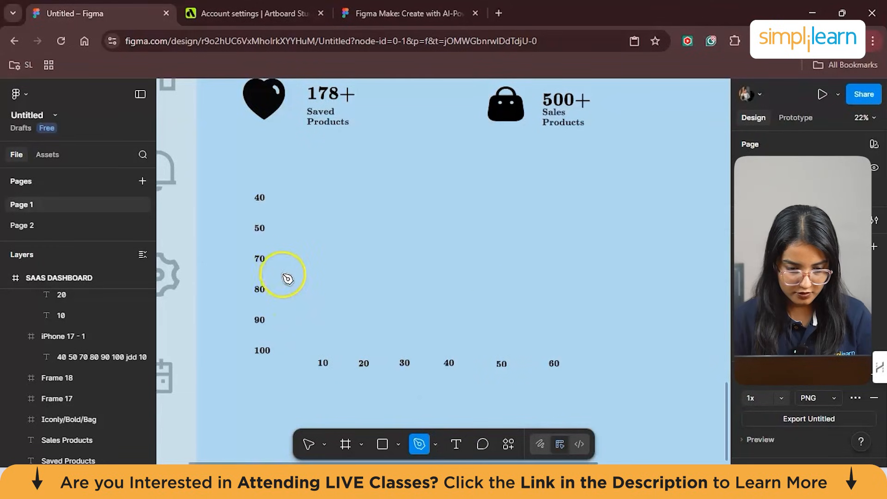
left_click(276, 260)
key("Escape")
- Paste the copied wavy chart vector and give it a 424D79 stroke with a weight of 10
key("ctrl+v")
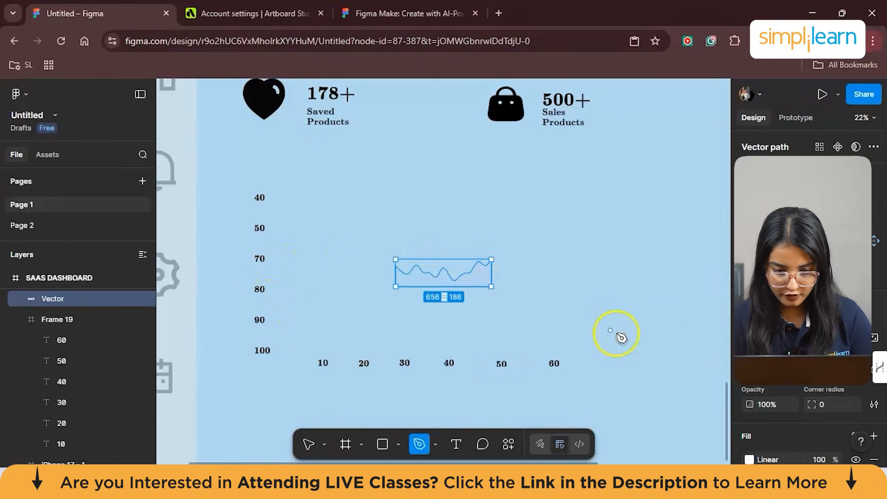
scroll(808, 277, "down", 5)
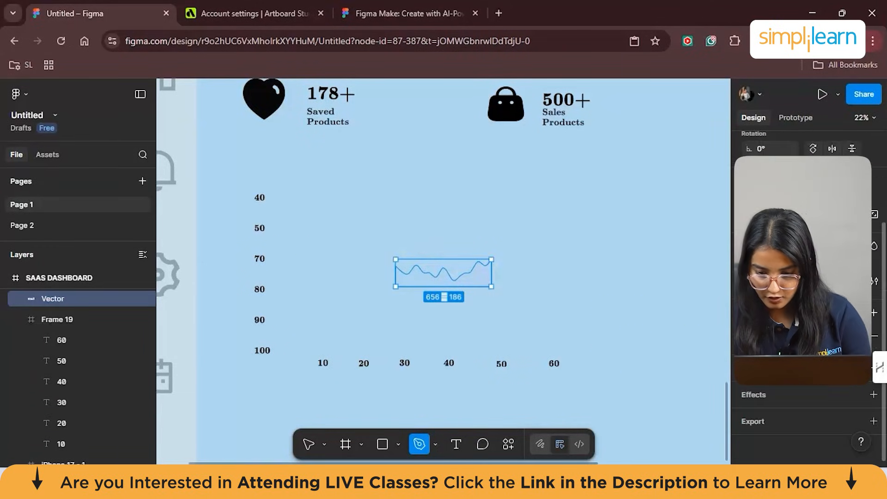
left_click(751, 336)
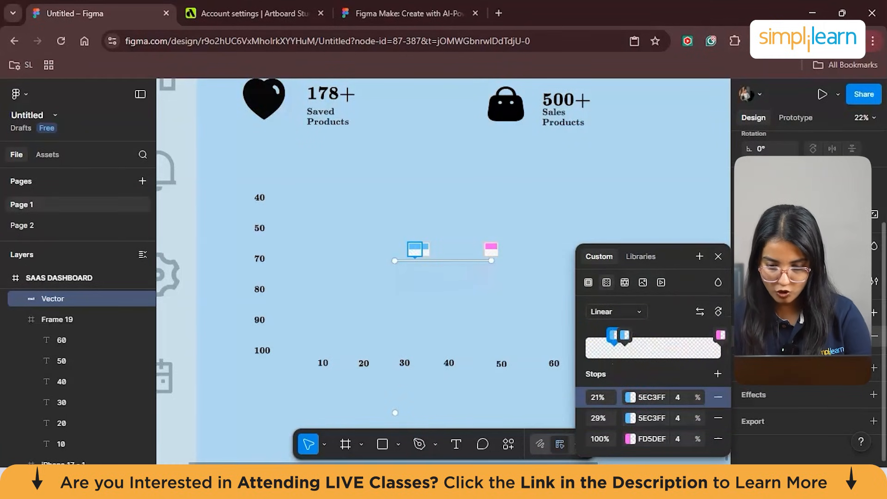
left_click(873, 368)
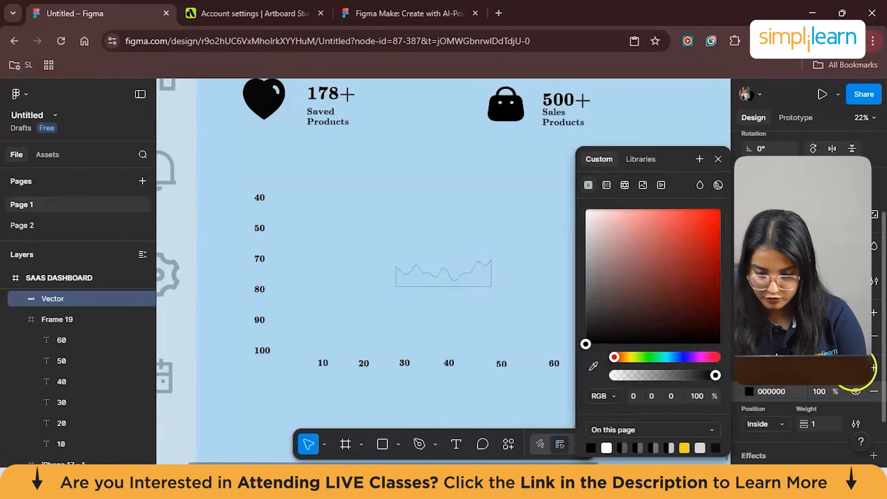
left_click_drag(614, 358, 678, 356)
left_click(647, 280)
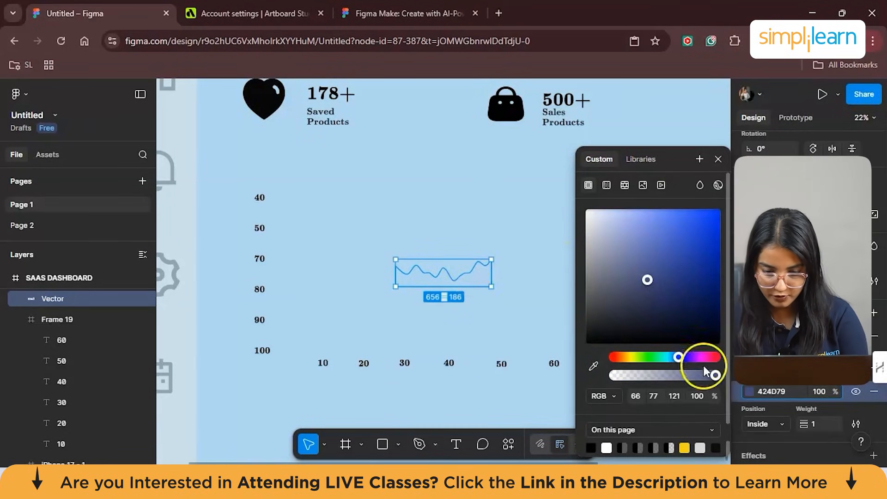
scroll(833, 397, "down", 2)
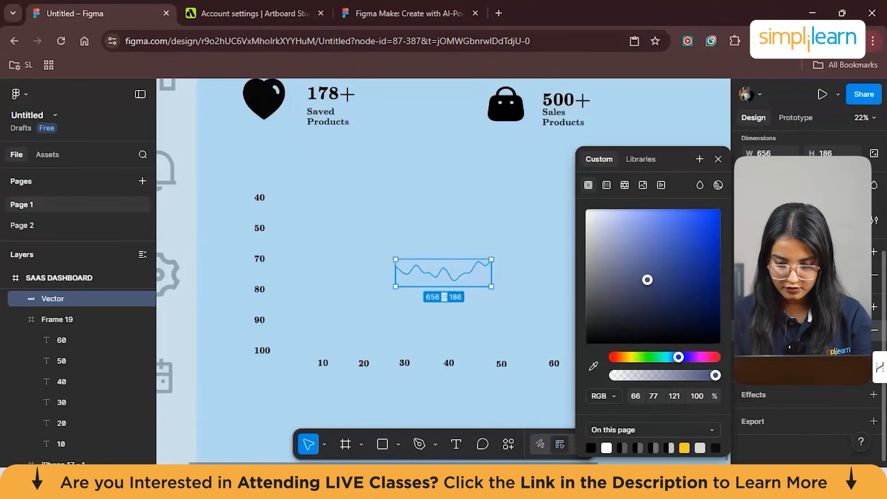
left_click(856, 331)
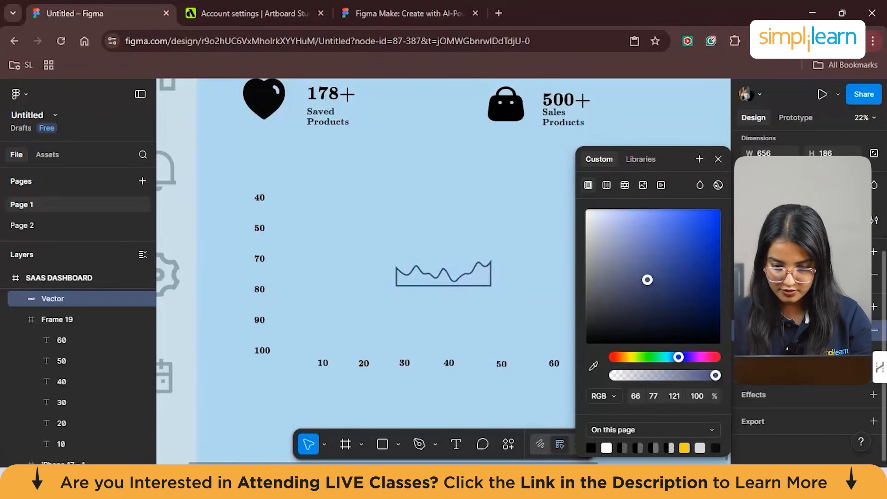
- Move the wavy vector beside the vertical-axis labels and enlarge it to about 1984 × 792, resting above the horizontal-axis labels
left_click_drag(447, 279, 382, 288)
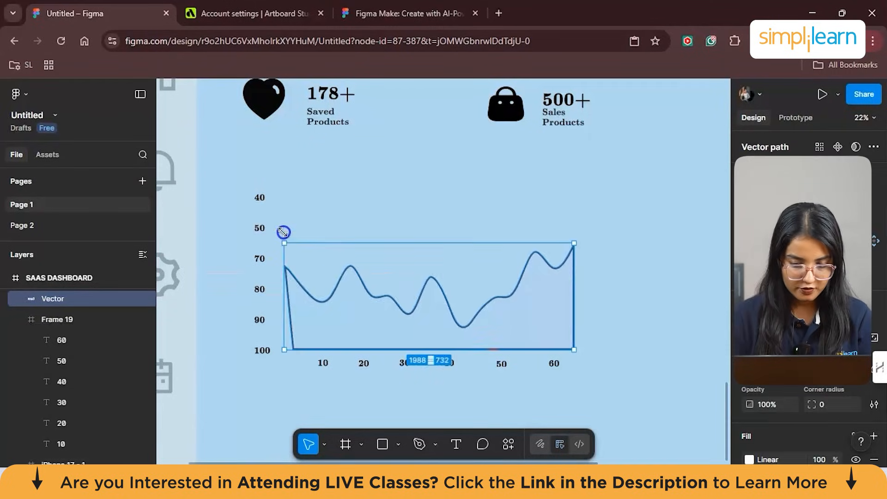
left_click_drag(283, 234, 282, 234)
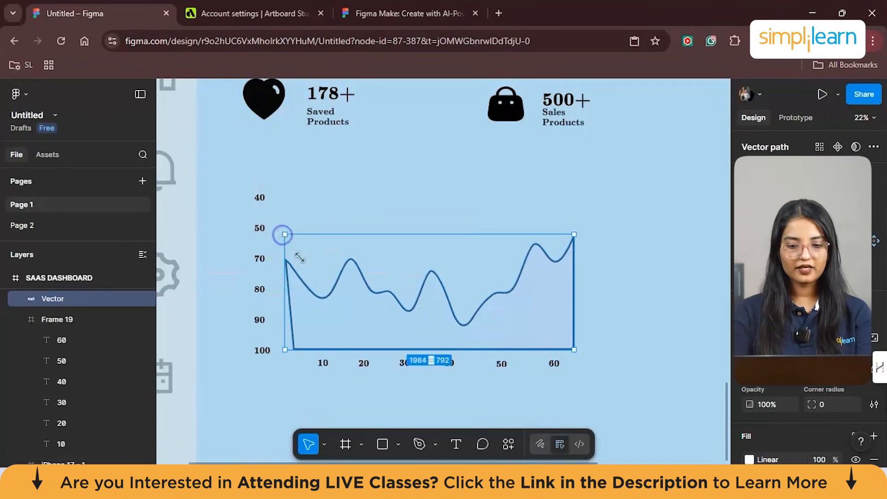
left_click(279, 407)
scroll(333, 315, "down", 3)
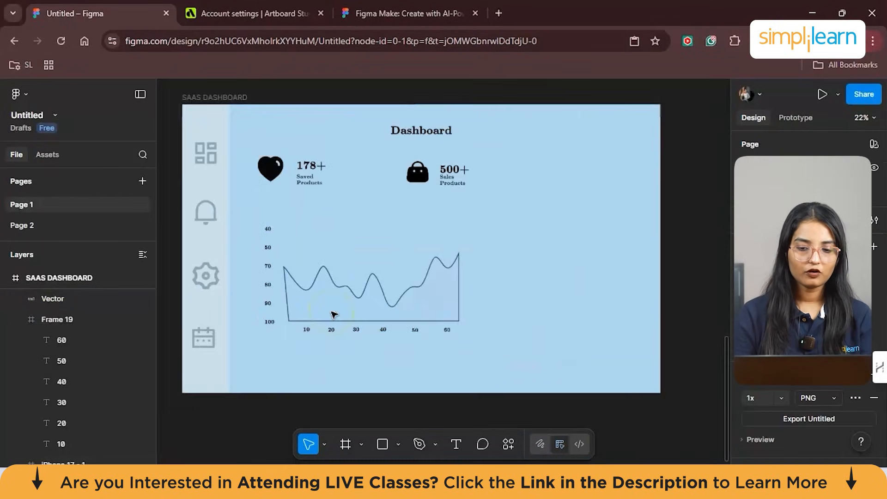
- Change the chart vector's stroke to red, RGB 215, 79, 67, at 83% opacity
left_click(398, 303)
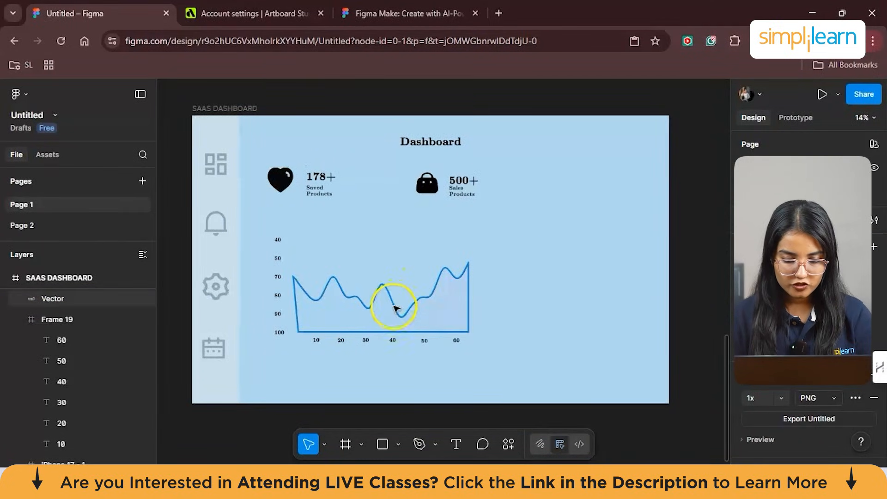
scroll(815, 365, "down", 3)
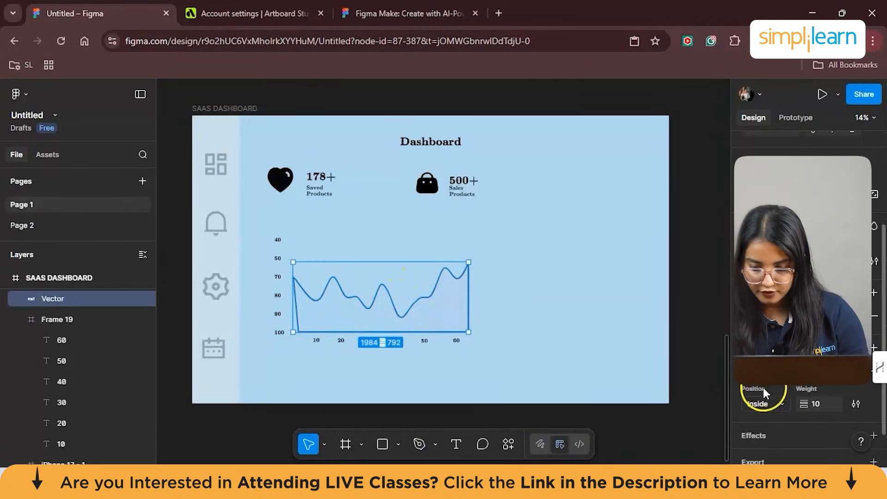
left_click(749, 371)
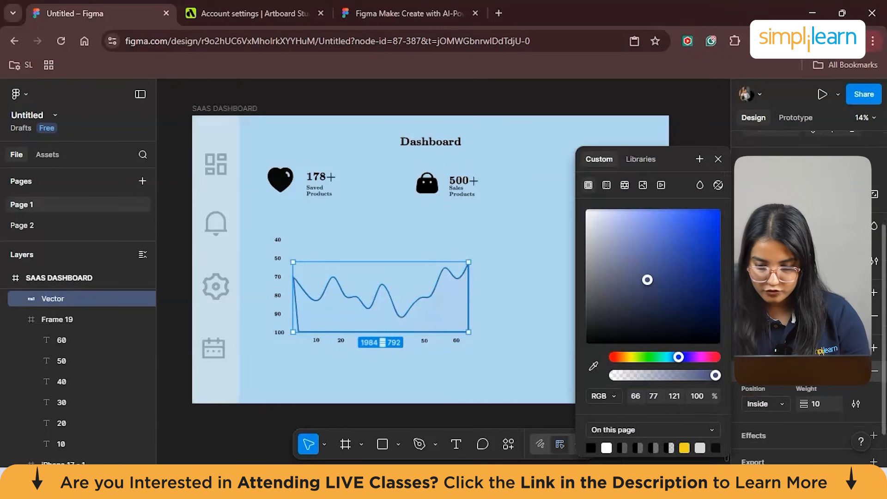
left_click(678, 233)
mouse_move(702, 354)
left_mouse_down()
mouse_move(711, 356)
mouse_move(616, 356)
left_mouse_up()
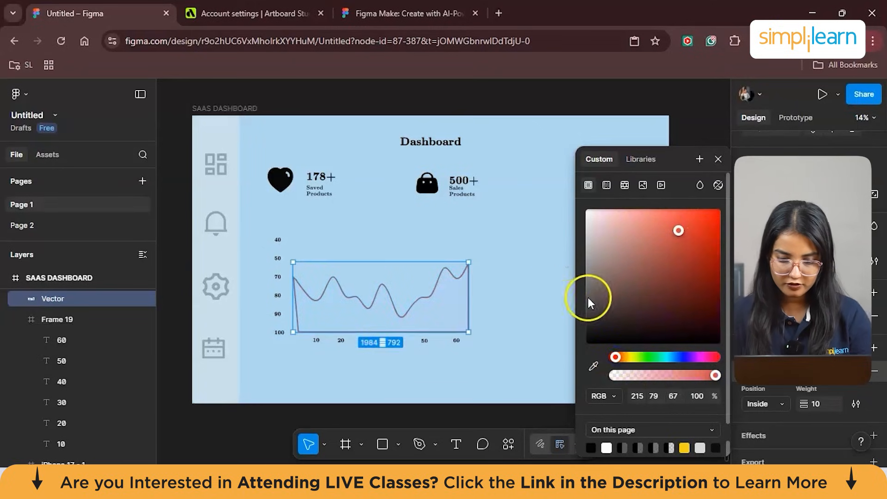
left_click(698, 376)
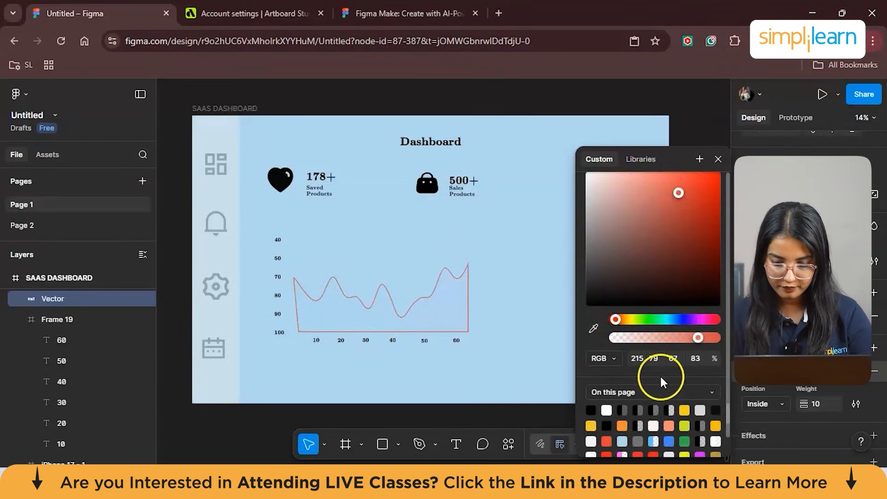
left_click(467, 264)
- Duplicate the Dashboard heading, place the copy above the chart and change its text to "Reports"
left_click(416, 153)
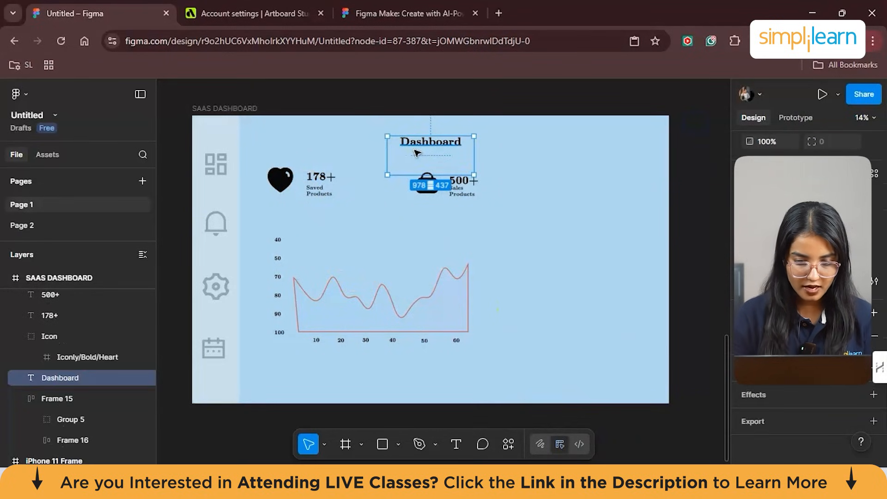
key("ctrl+d")
left_click_drag(429, 143, 378, 235)
key("BackSpace")
type("Report")
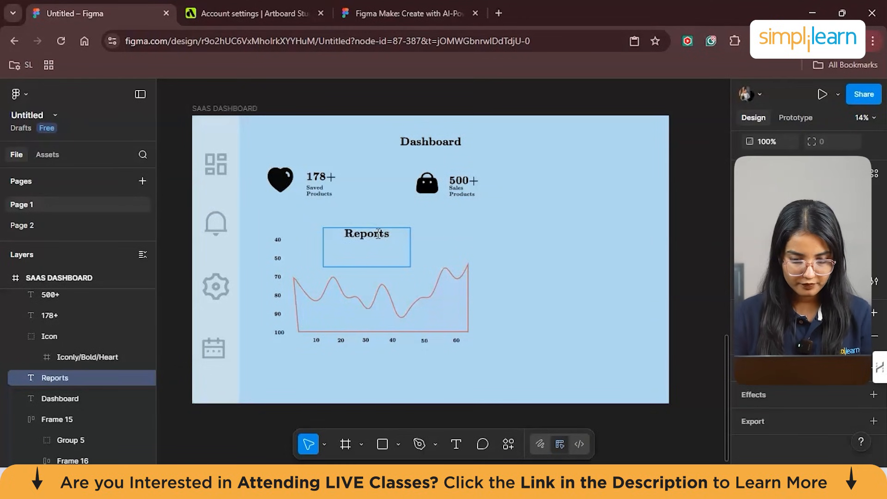
type("s")
left_click(346, 234)
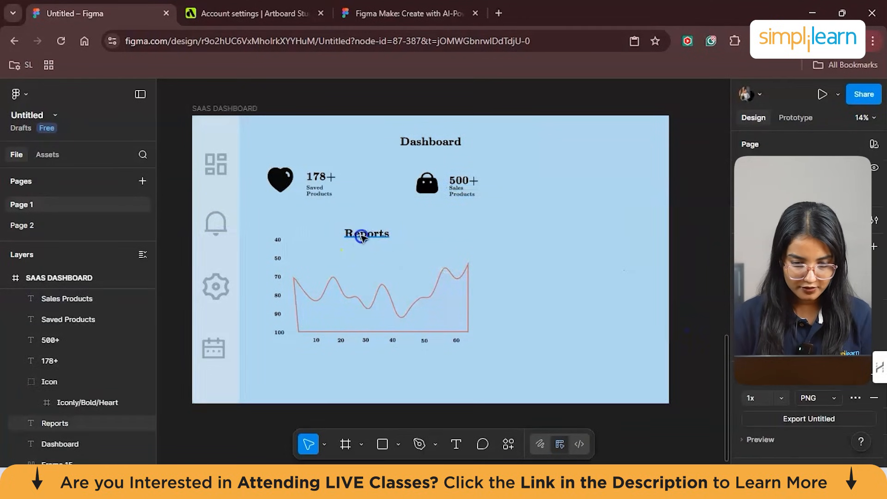
- Shift the Reports heading slightly right above the chart and shorten its text to "Report"
left_click_drag(360, 235, 372, 235)
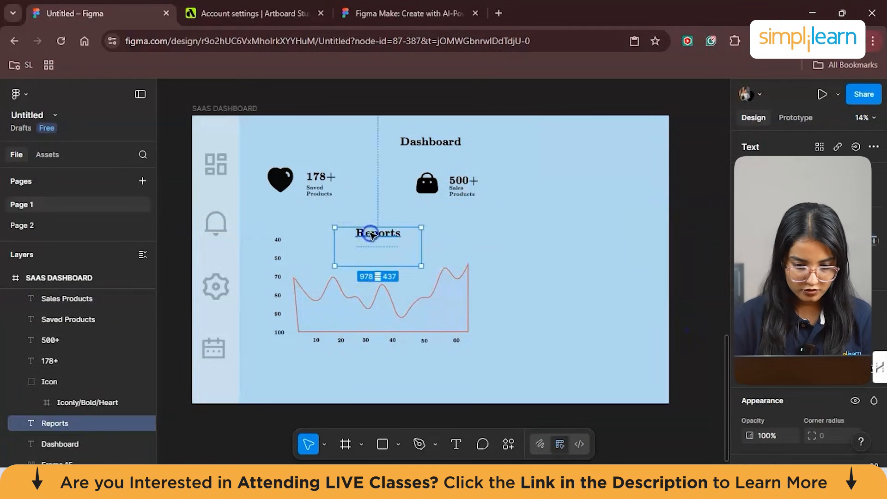
double_click(396, 233)
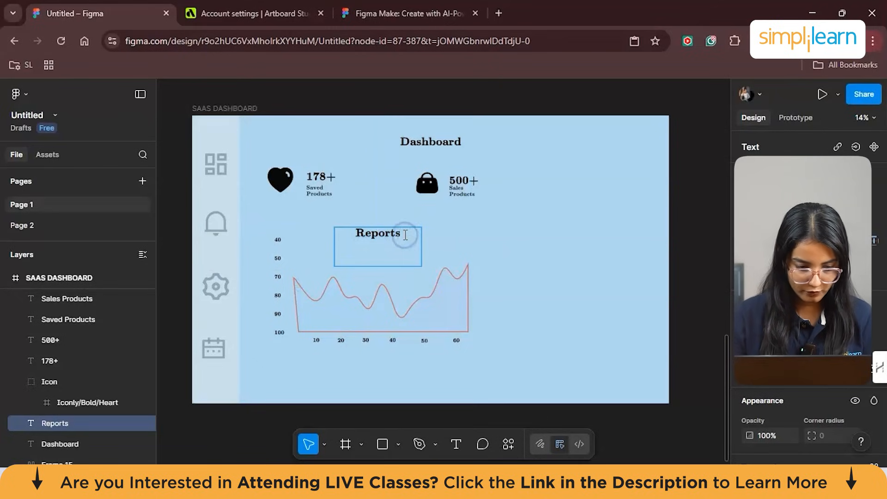
left_click(505, 264)
- Paste a copy of the Report heading into the empty area to the right of the chart
left_click(377, 233)
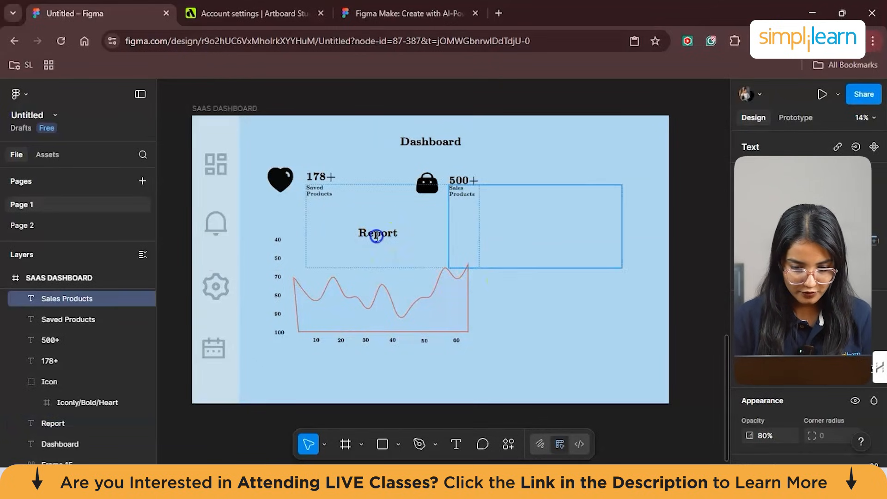
left_click(547, 299)
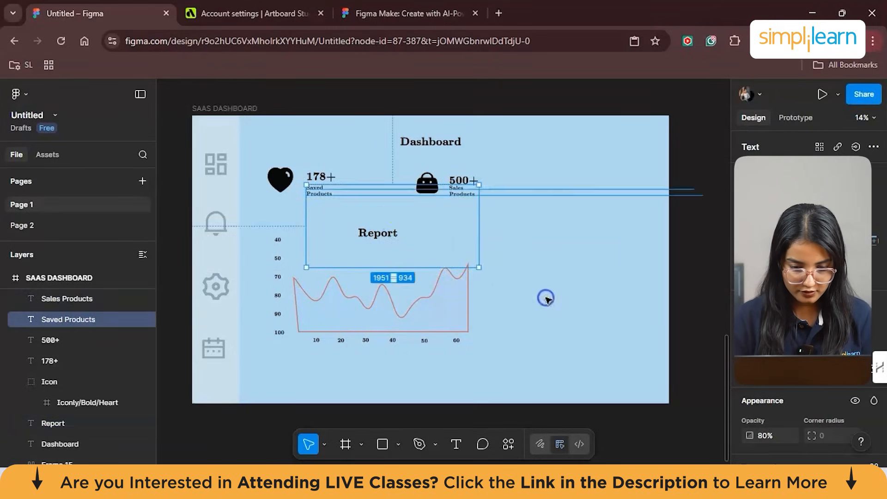
right_click(520, 241)
left_click(564, 148)
left_click(566, 249)
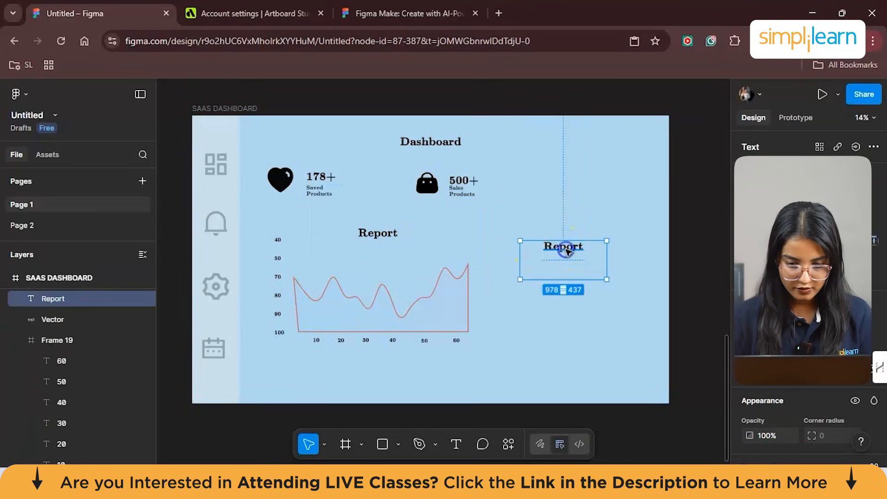
- Change the copied heading's text to "Analytics" and align it level with the Report heading
double_click(564, 246)
key("BackSpace")
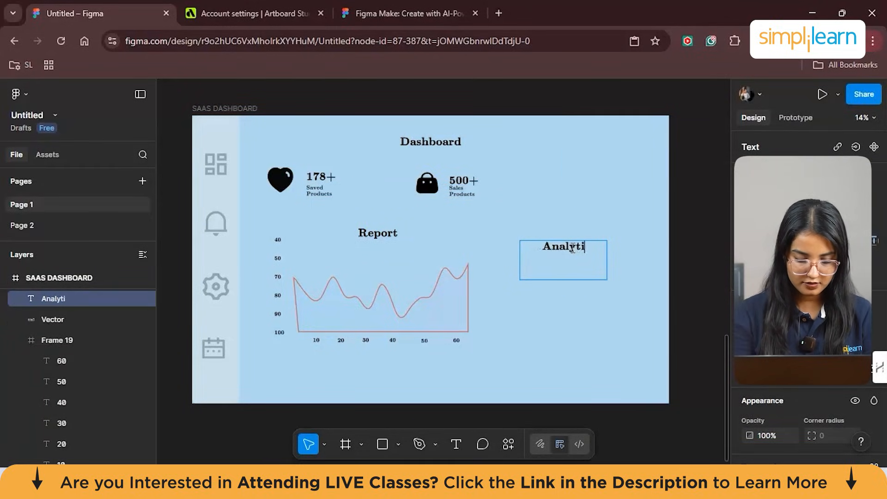
key("Escape")
left_click_drag(573, 248, 579, 239)
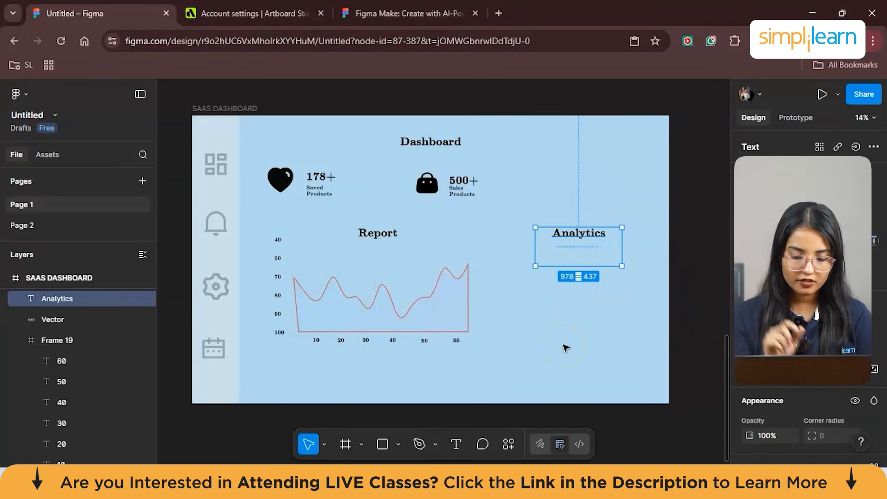
- Draw an ellipse about 608 × 583 below the Analytics heading and shape it into a half-ring arc with start 117.93° and sweep -50%
left_click(397, 445)
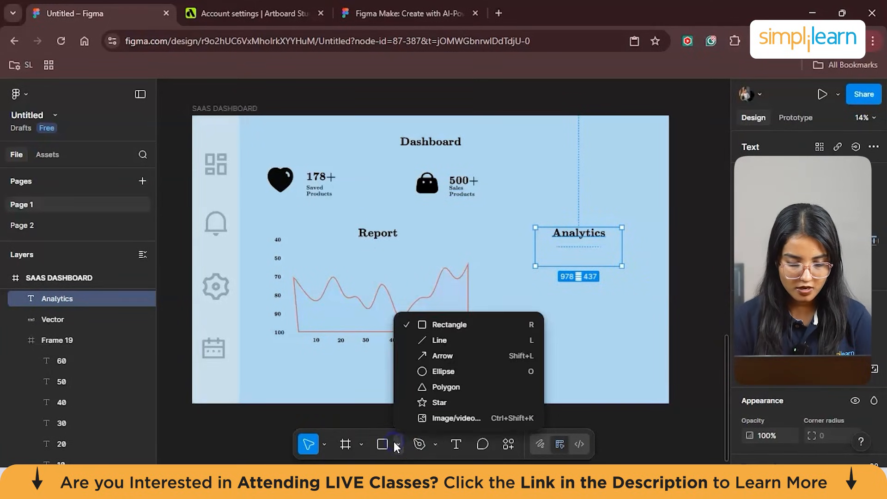
left_click(454, 372)
left_click(566, 282)
mouse_move(568, 285)
left_mouse_down()
mouse_move(617, 327)
mouse_move(581, 278)
left_mouse_up()
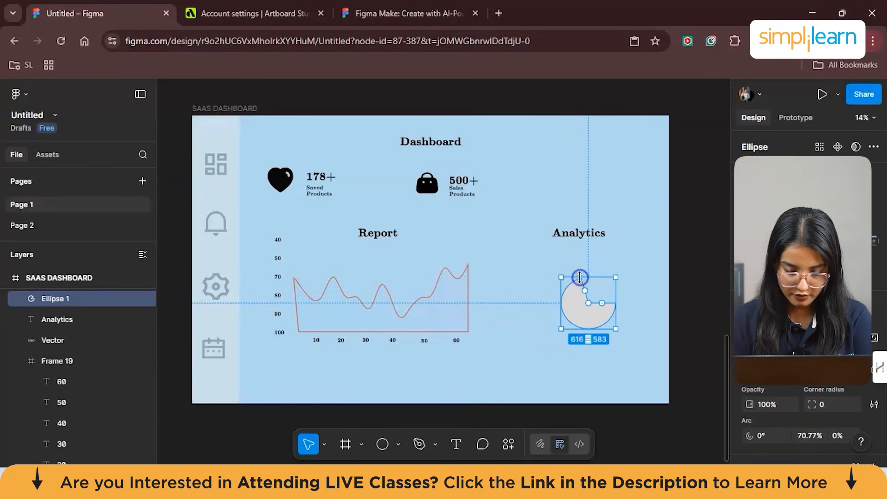
left_click_drag(615, 307, 605, 279)
left_click(605, 289)
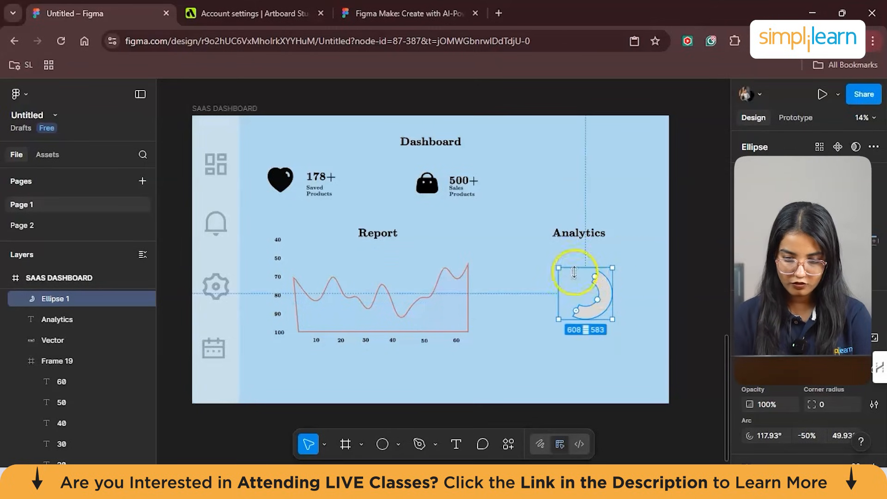
- Fill the half-ring arc with magenta, RGB 255, 54, 242
scroll(795, 393, "down", 2)
scroll(794, 390, "down", 3)
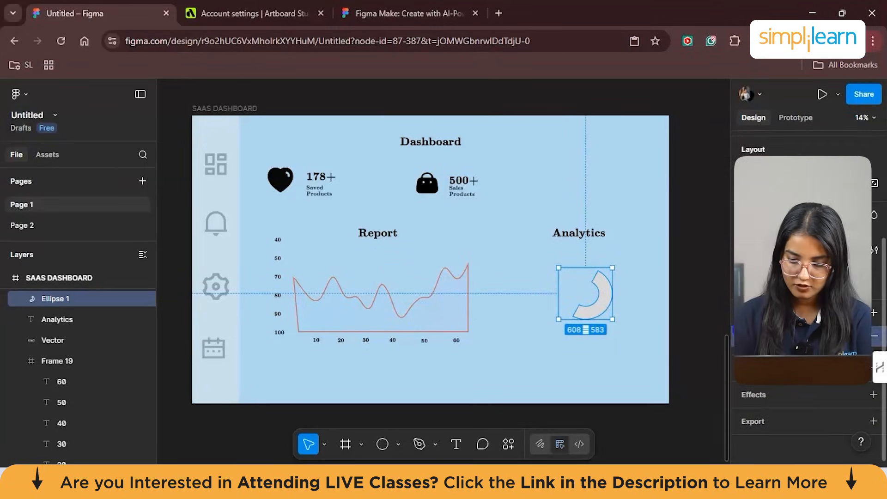
left_click(750, 336)
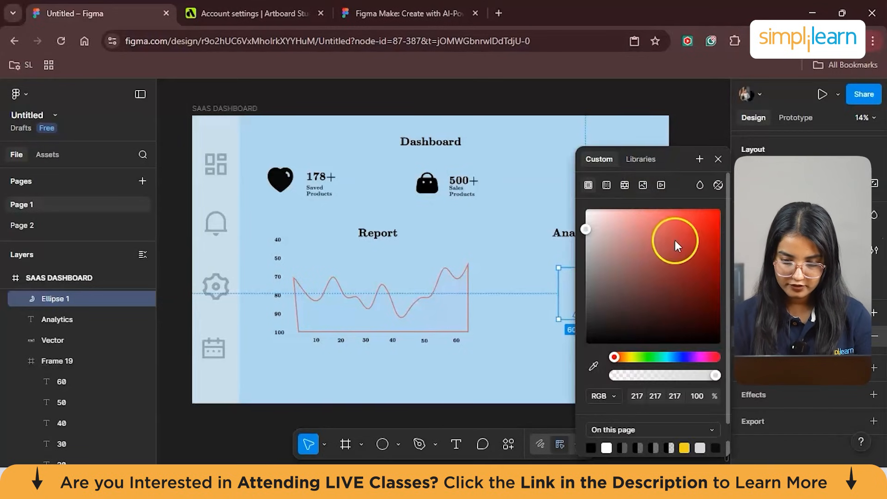
left_click_drag(685, 356, 699, 356)
left_click(692, 212)
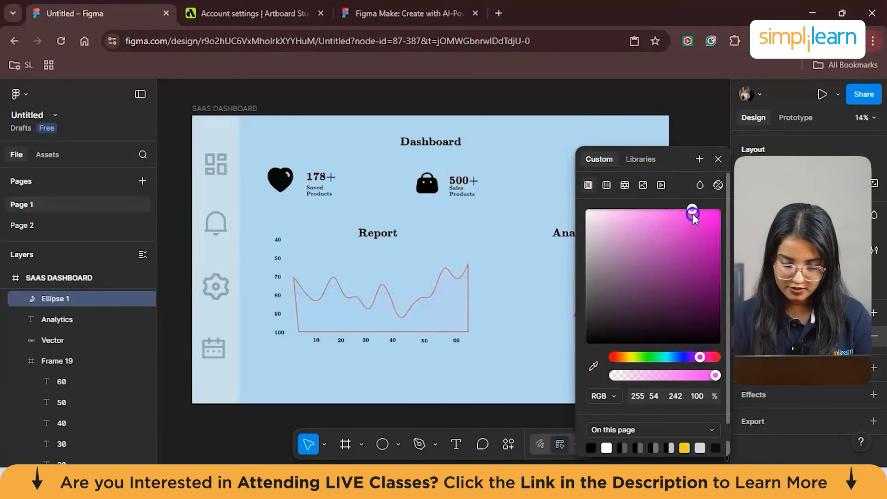
left_click(696, 119)
left_click(596, 293)
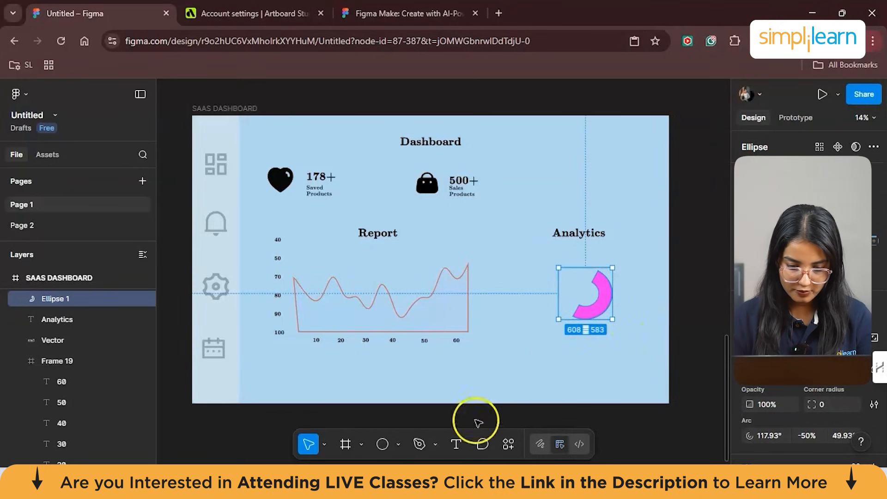
key("o")
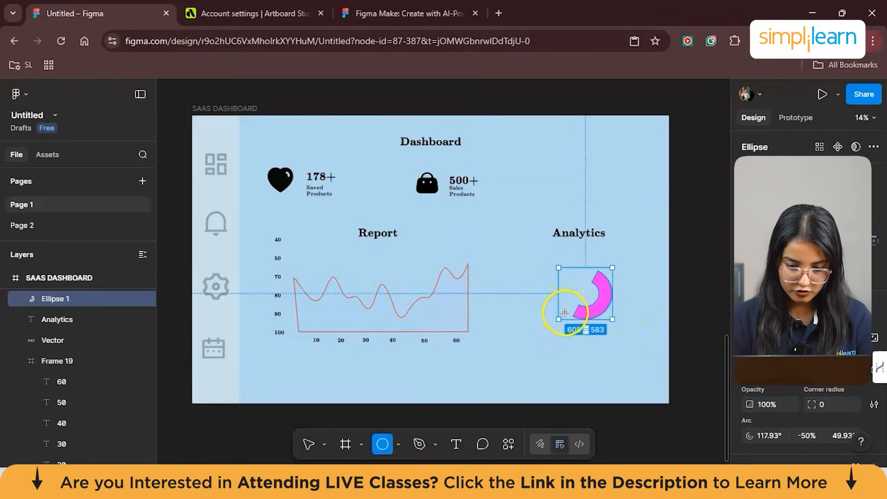
left_click(565, 312)
left_click_drag(565, 312, 545, 301)
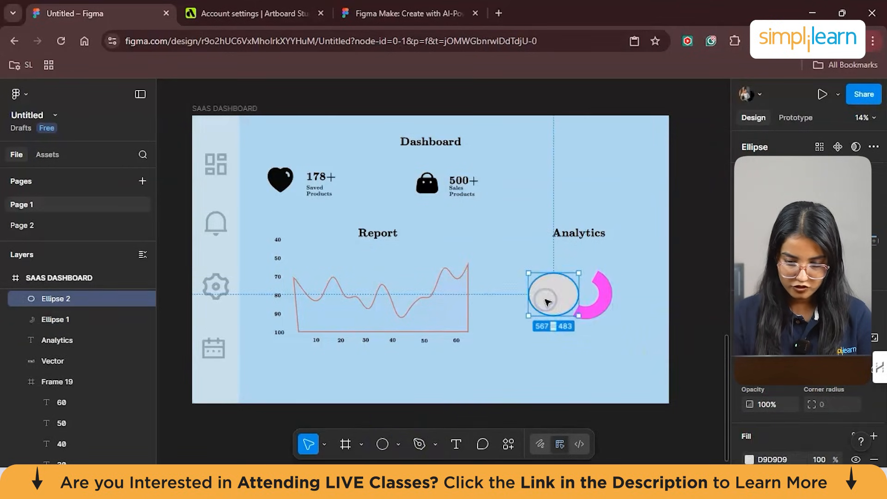
key("Delete")
- Copy the magenta arc as the upper half of the Analytics ring, about 586 × 602 with arc start 0°
left_click(589, 315)
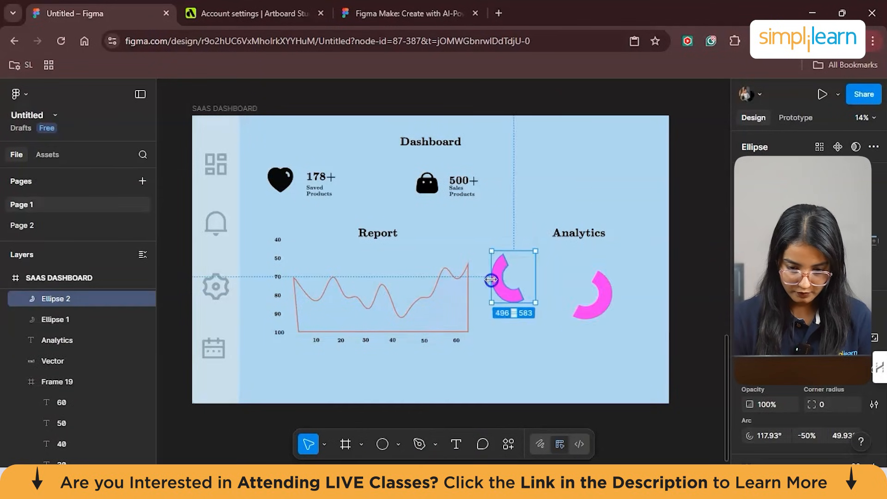
left_click_drag(491, 280, 576, 271)
left_click_drag(580, 310, 568, 312)
key("ctrl+z")
key("ctrl+z")
key("ctrl+z")
key("ctrl+z")
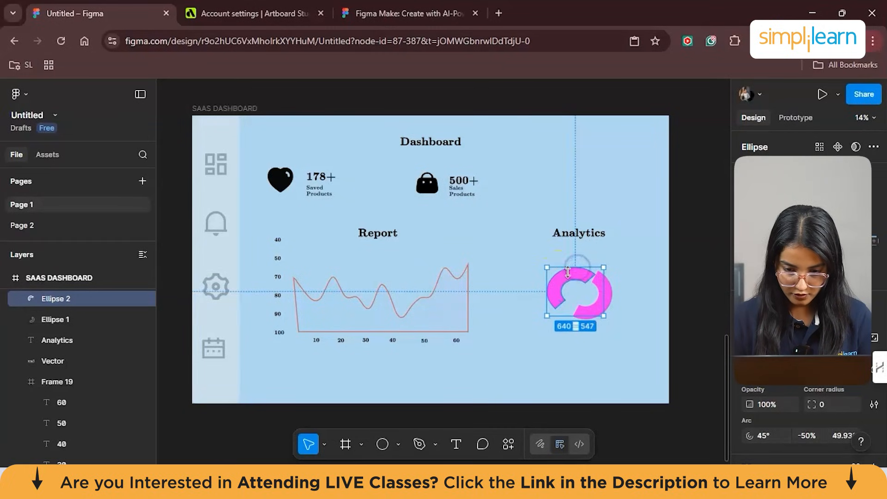
left_click_drag(563, 282, 598, 278)
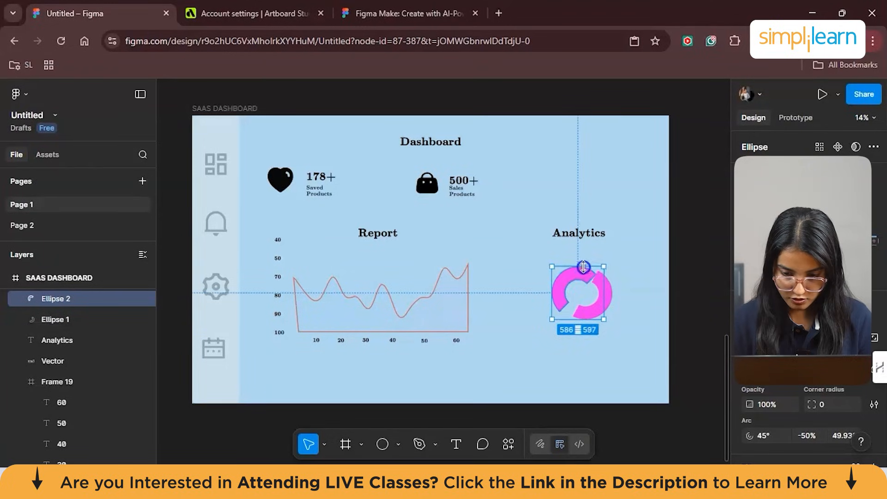
left_click_drag(577, 268, 599, 292)
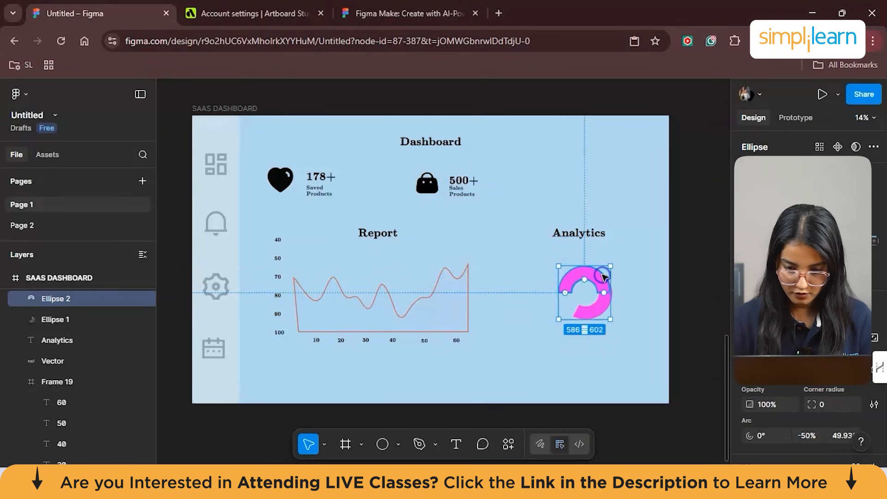
- Fill the upper half-ring arc with blue, RGB 33, 69, 246
scroll(748, 323, "down", 2)
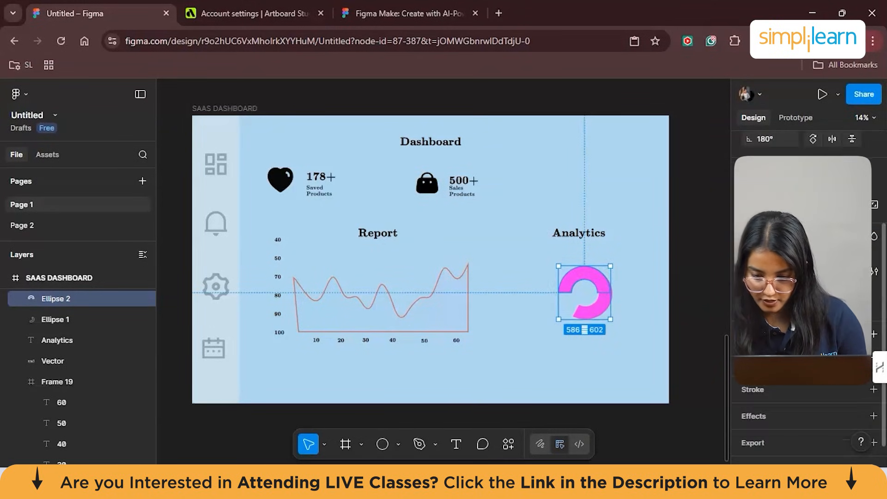
left_click(733, 350)
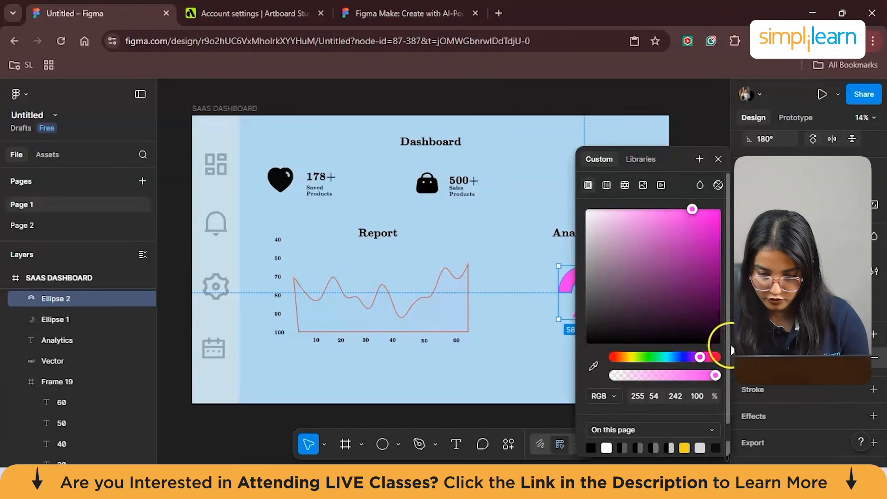
left_click(678, 356)
left_click(702, 215)
left_click(710, 119)
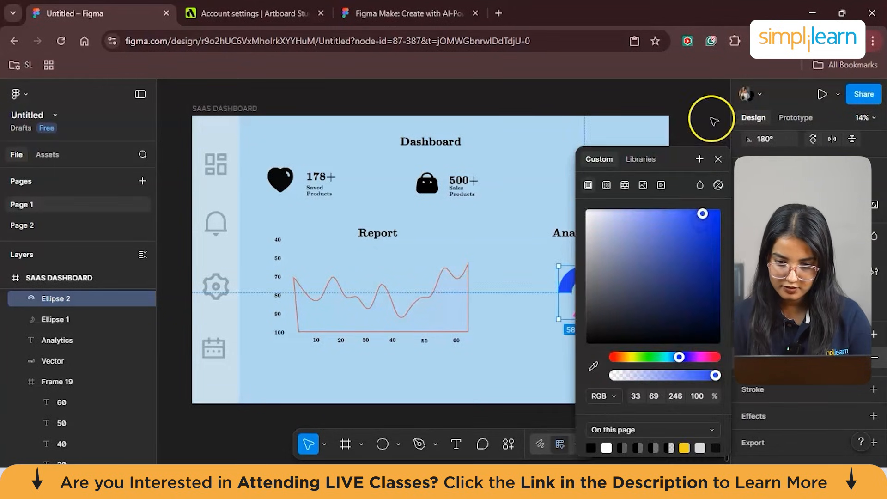
- Widen the blue arc to about 608 × 602 so its outer edge lines up with the magenta arc
left_click_drag(592, 279, 615, 288)
scroll(636, 291, "up", 2)
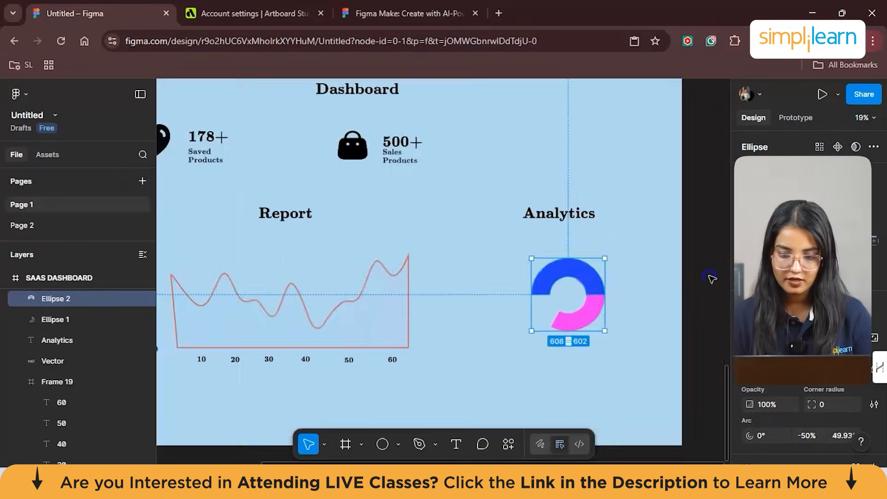
left_click(710, 277)
scroll(710, 277, "down", 3)
- Duplicate the magenta arc into the lower-left part of the ring, about 568 × 514 with arc start -135°
left_click(624, 309)
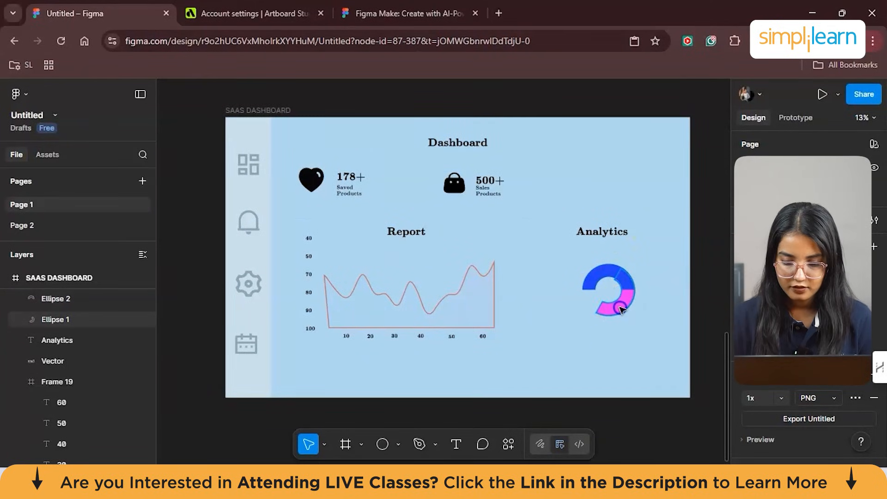
key("ctrl+d")
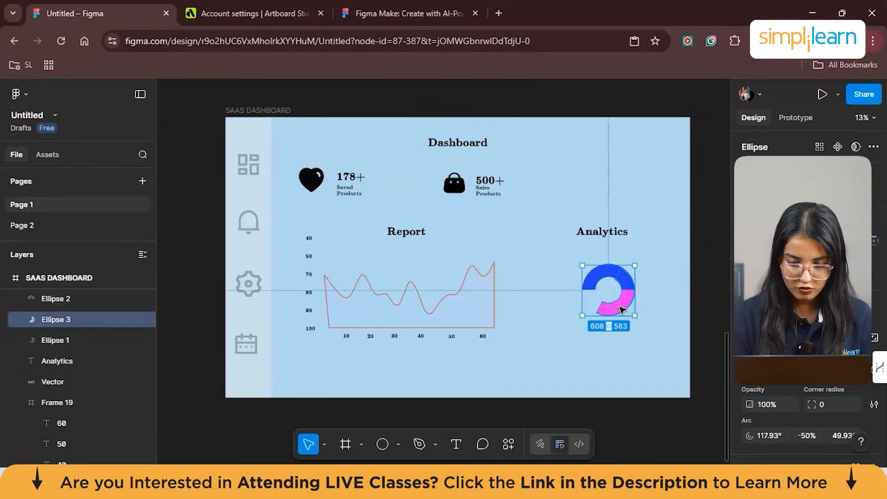
left_click_drag(620, 305, 587, 338)
left_click_drag(566, 341, 628, 308)
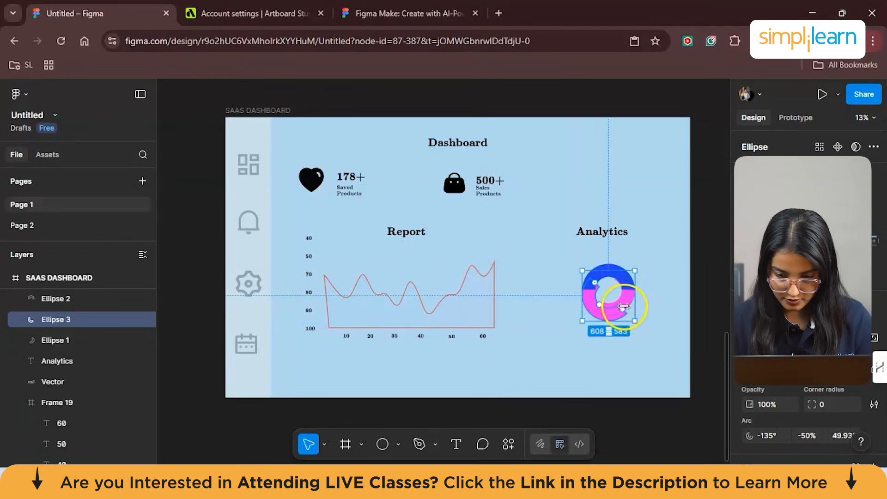
right_click(590, 293)
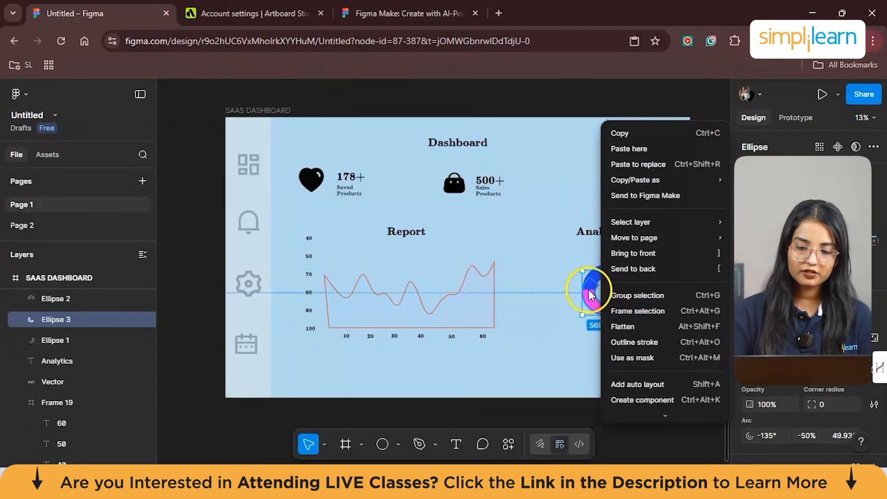
left_click(577, 353)
left_click(597, 304)
- Change the fill of the lower-left arc copy from the ring to red
scroll(802, 420, "down", 2)
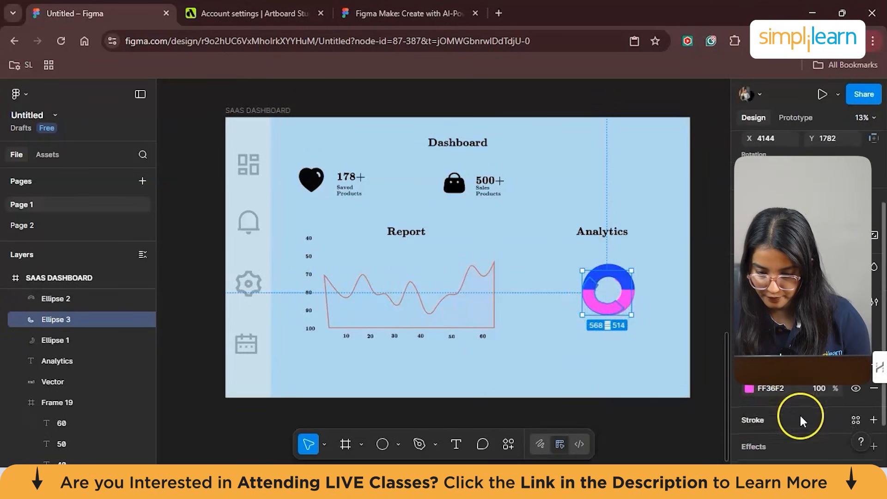
left_click(749, 389)
left_click_drag(695, 365, 682, 363)
left_click(714, 358)
left_click(669, 303)
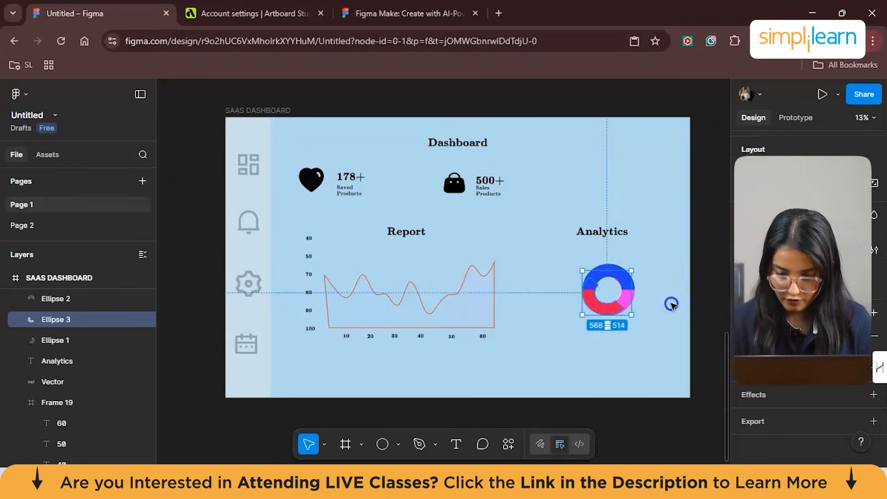
- Adjust the red arc's inner radius ratio to 52.1%
scroll(670, 265, "up", 3)
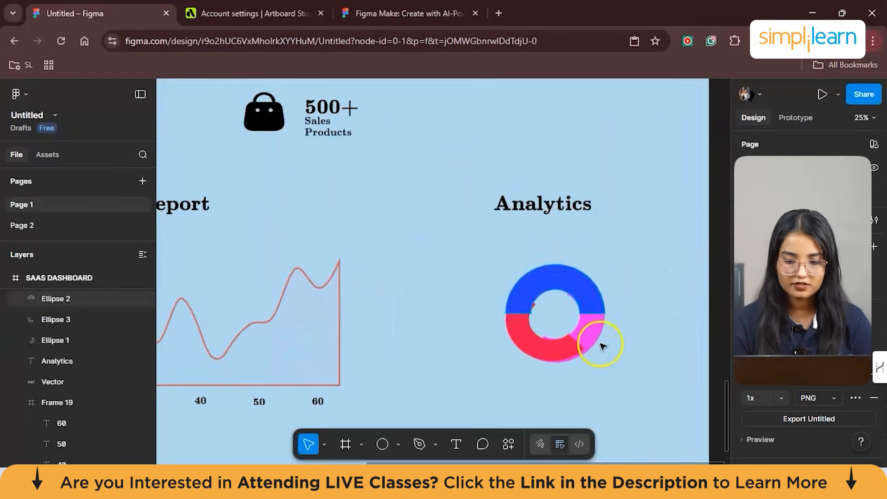
left_click(559, 344)
left_click_drag(537, 334, 577, 327)
left_click(580, 321)
left_click(644, 317)
left_click(534, 307)
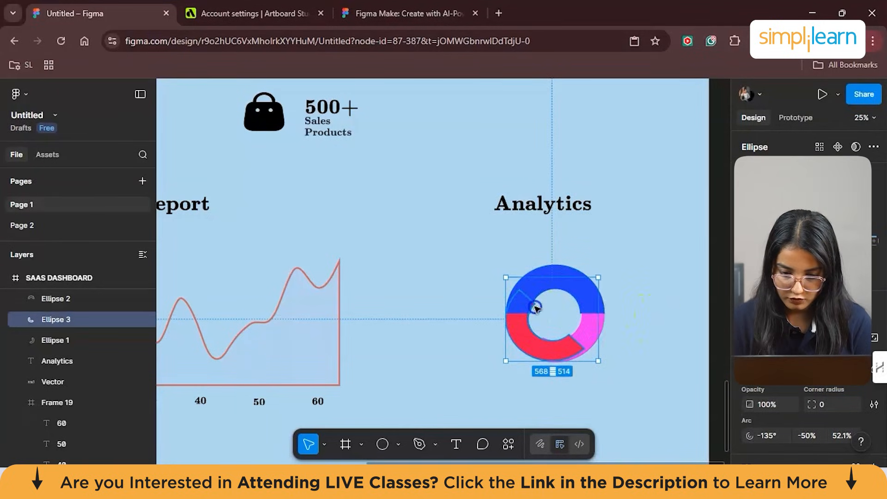
scroll(586, 283, "down", 3)
left_click(718, 240)
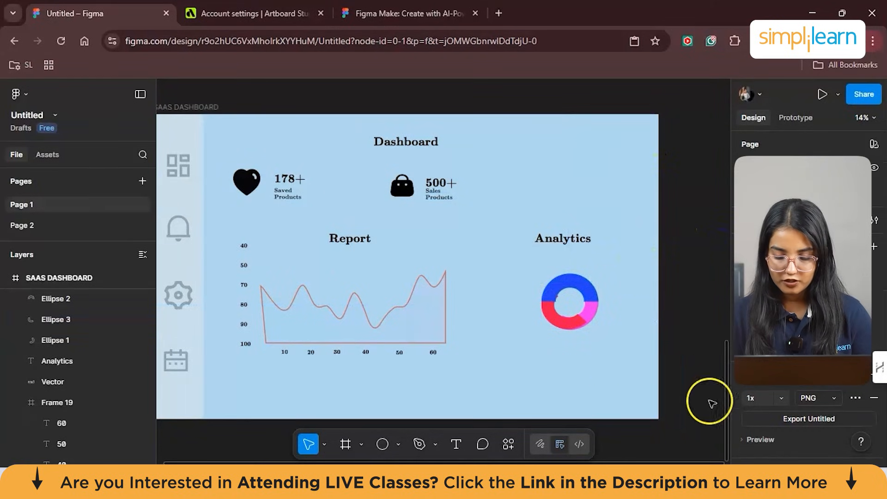
left_click(546, 289)
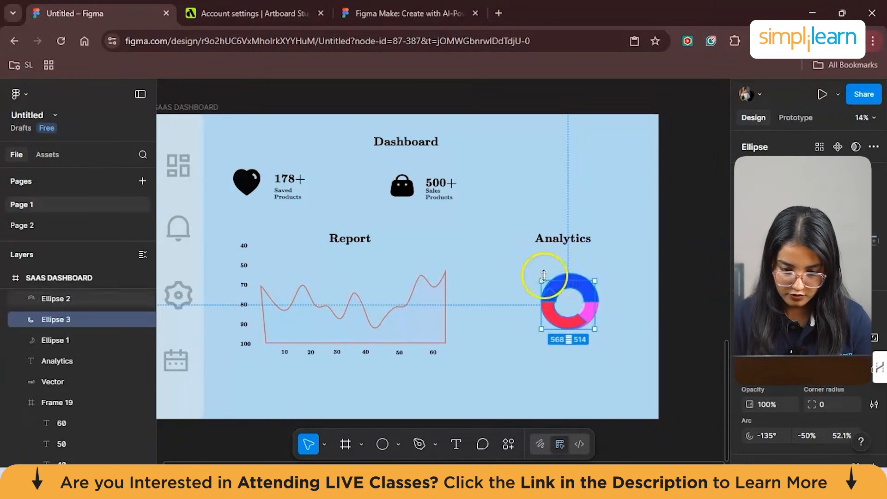
mouse_move(543, 278)
left_mouse_down()
mouse_move(536, 296)
mouse_move(539, 290)
left_mouse_up()
key("ctrl+z")
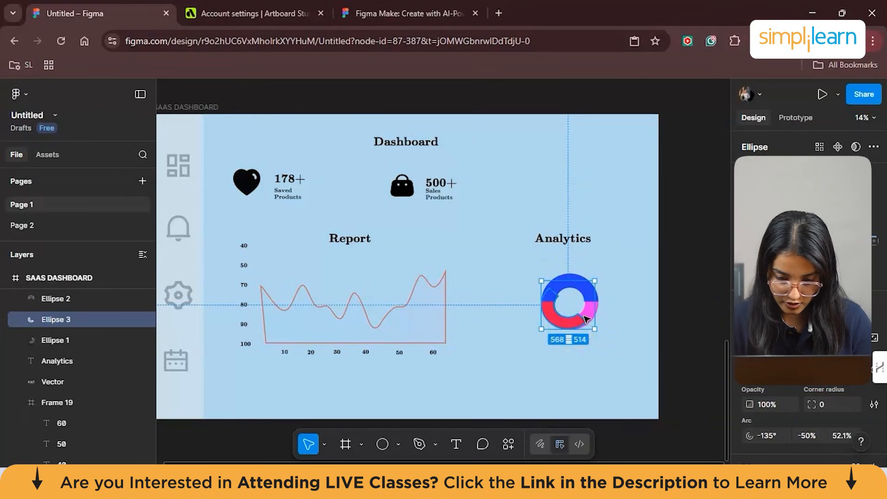
- Edit the red arc's vector points, move them off the ring and delete the whole shape
double_click(550, 318)
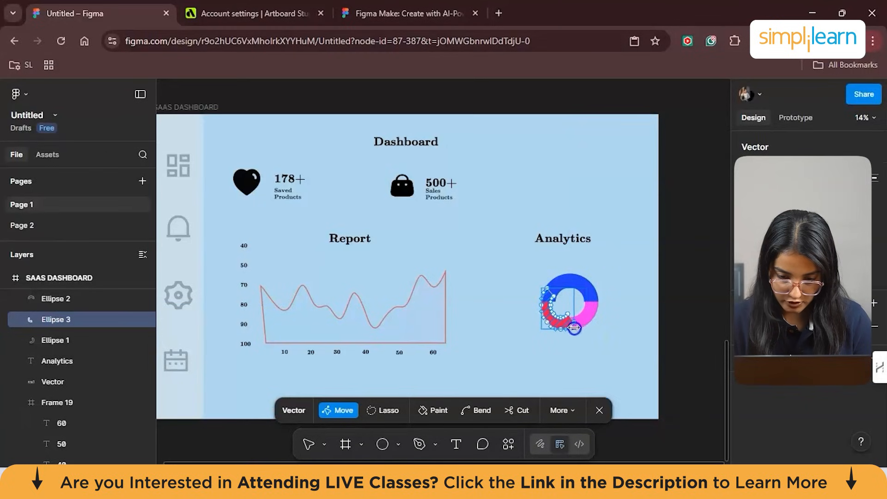
left_click_drag(560, 328, 531, 360)
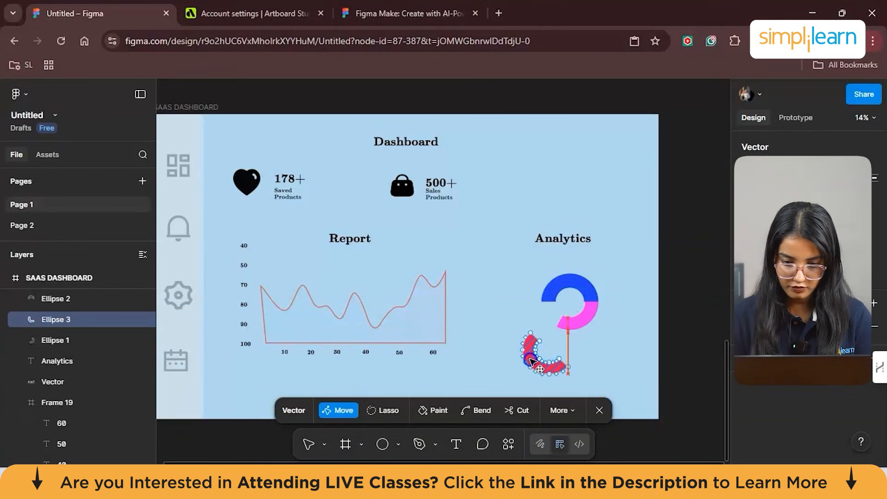
left_click(541, 356)
left_click_drag(542, 357, 545, 308)
left_click_drag(585, 329, 571, 328)
scroll(553, 319, "up", 3)
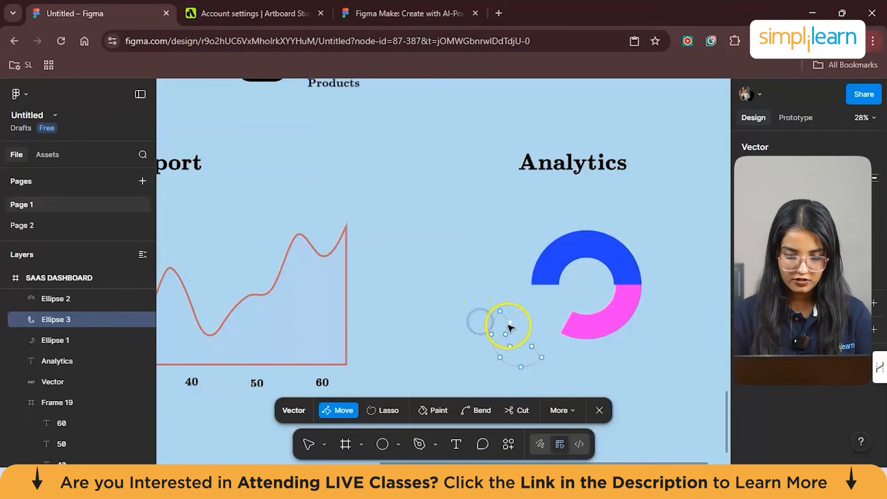
left_click_drag(489, 302, 550, 377)
key("Delete")
scroll(552, 357, "up", 2)
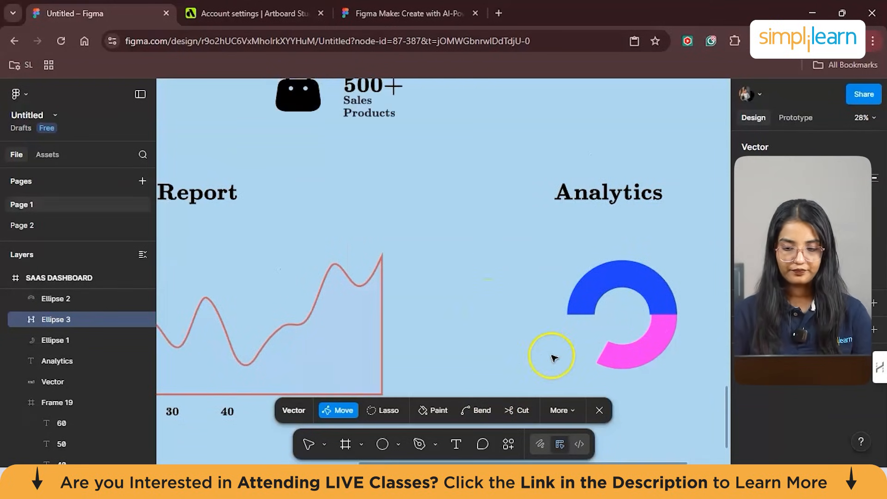
key("Escape")
- Rotate the blue arc to the left side of the ring, joining the magenta arc below and leaving a gap above
left_click(647, 352)
left_click_drag(647, 350, 666, 354)
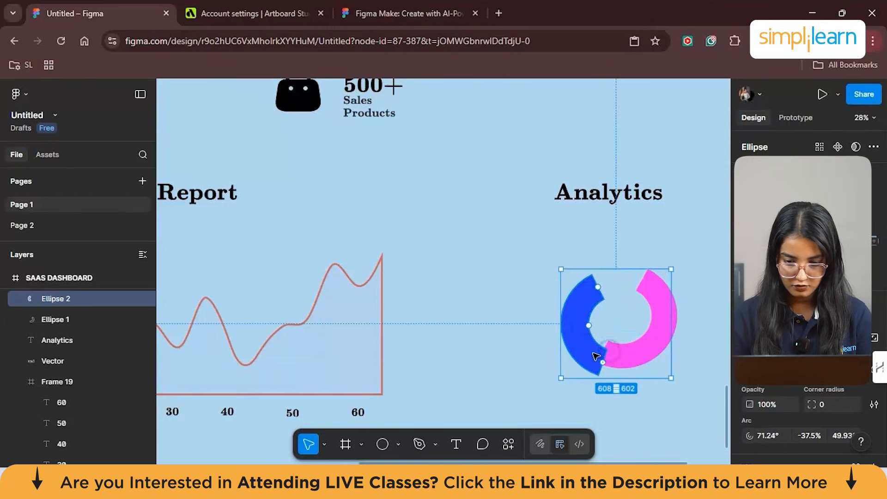
left_click_drag(595, 354, 627, 357)
left_click(683, 408)
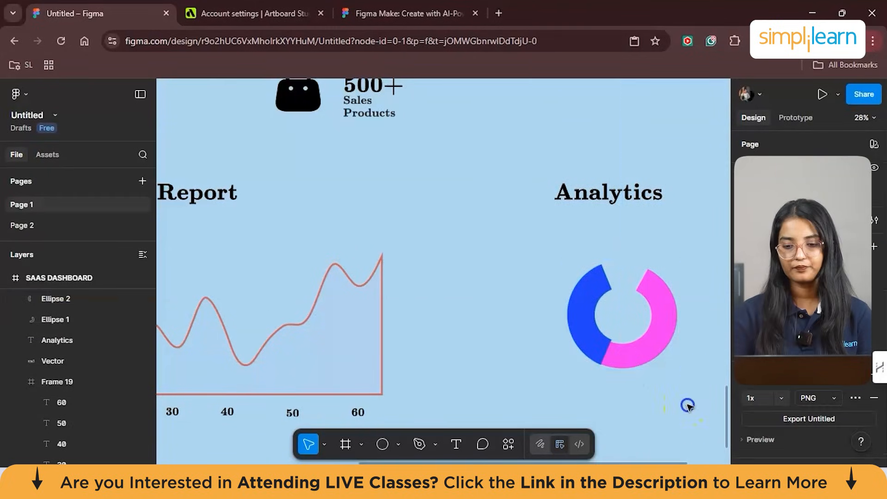
scroll(494, 268, "down", 3)
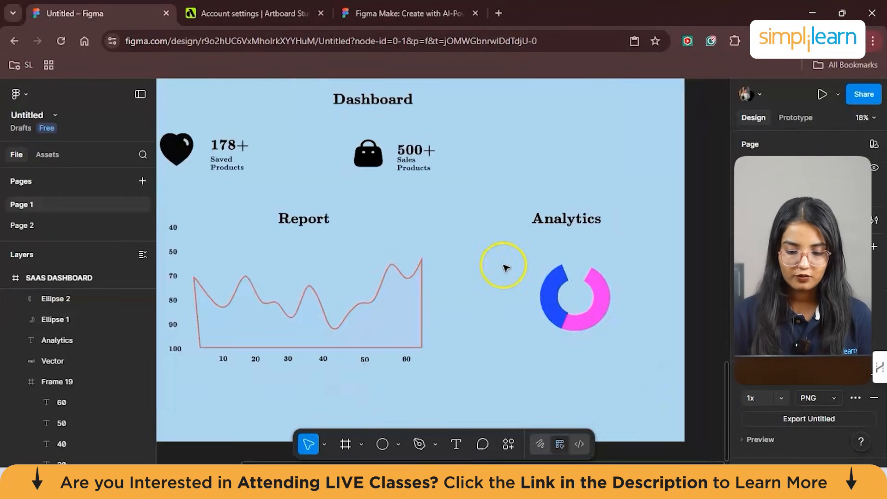
- Copy the "178+" text into the centre of the Analytics ring and reduce its font size
left_click(235, 147)
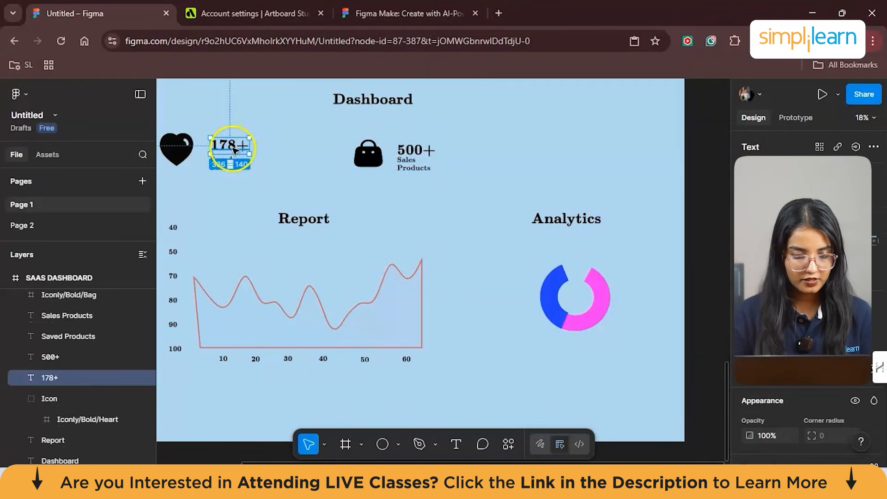
left_click_drag(234, 147, 574, 296)
double_click(575, 296)
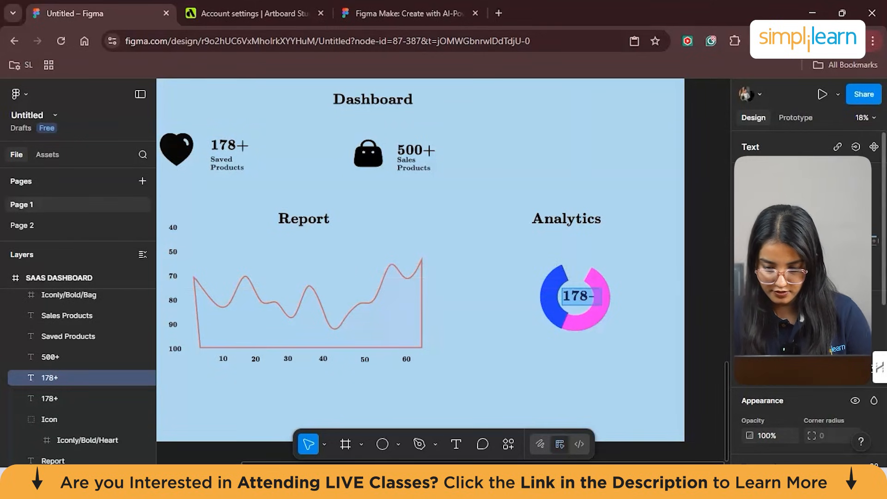
left_click(855, 216)
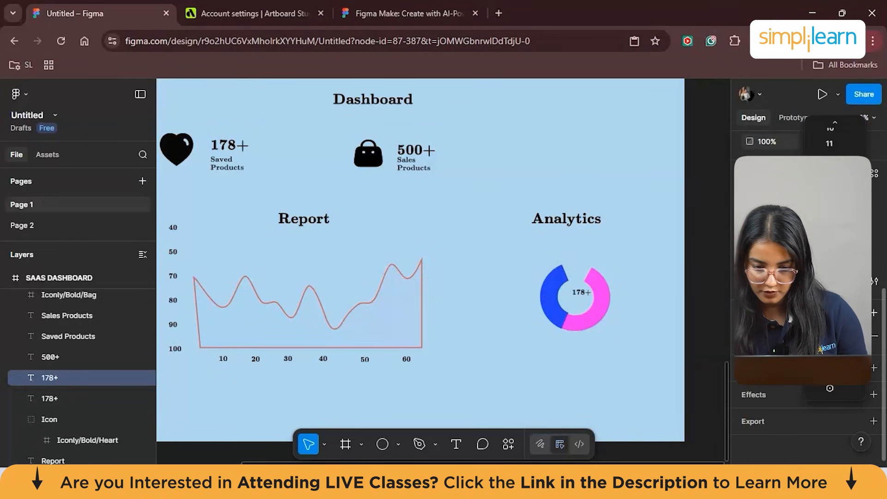
left_click(830, 333)
- Replace the text in the ring's centre with "70% Transactions", split over two lines
scroll(637, 270, "up", 3)
double_click(532, 310)
key("BackSpace")
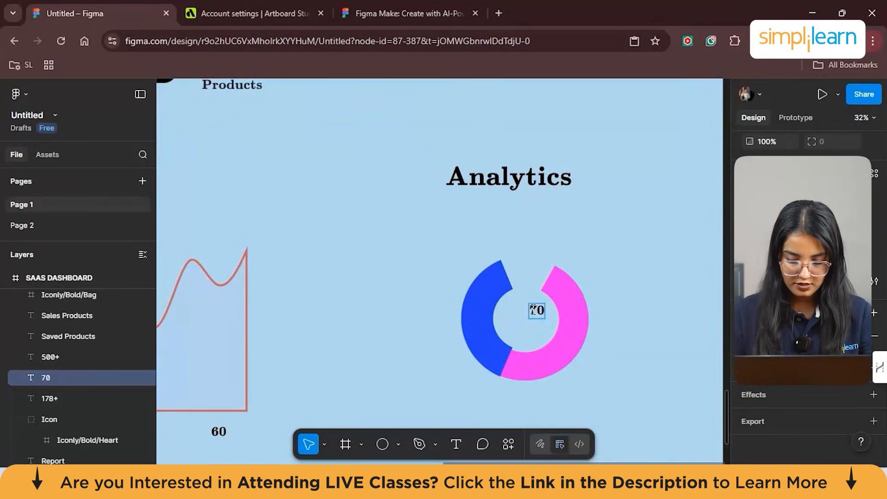
type("70% Transac")
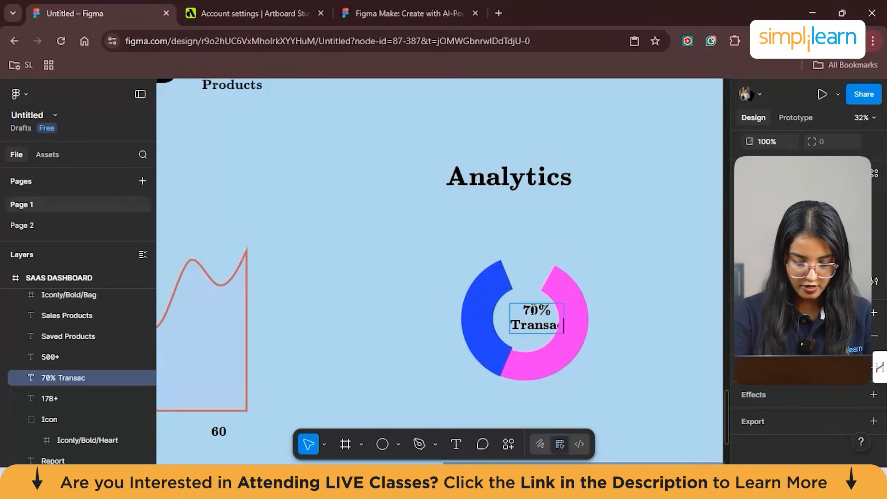
type("tionsdo")
key("BackSpace")
key("BackSpace")
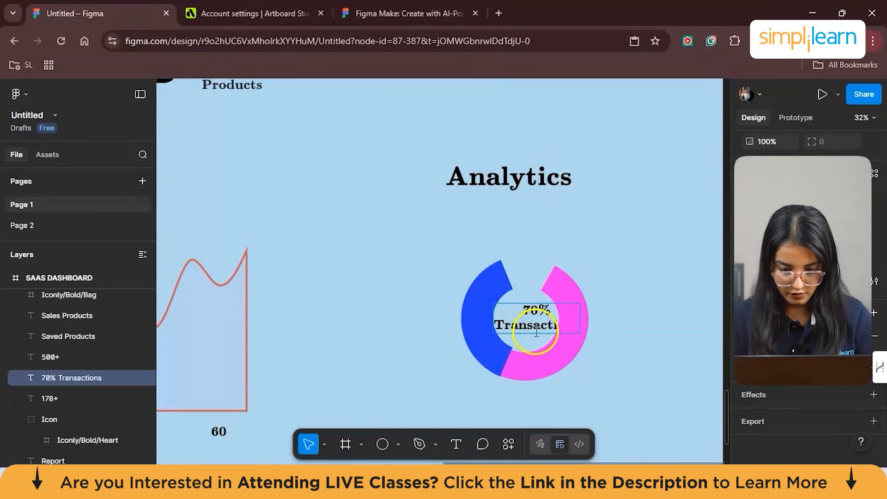
double_click(536, 331)
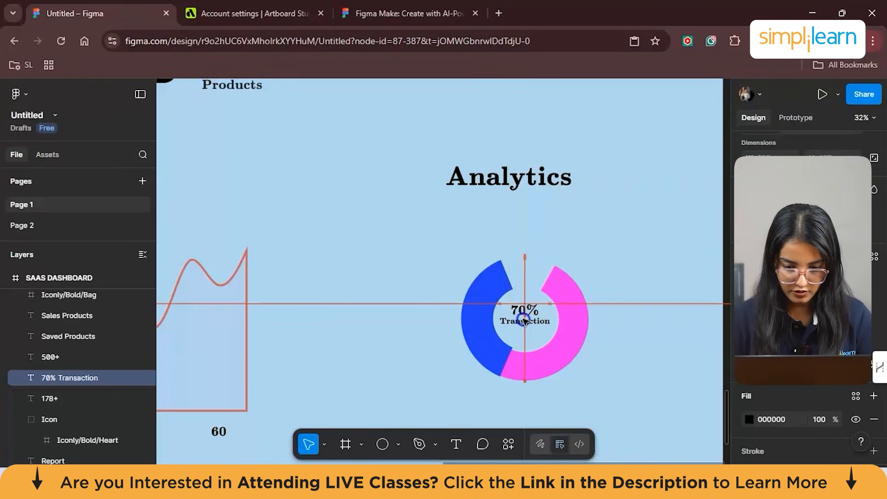
- Shorten the ring's label to "70% Transaction", make the second line smaller and centre the text inside the Analytics ring
left_click_drag(524, 320, 528, 320)
left_click(700, 331)
left_click(532, 320)
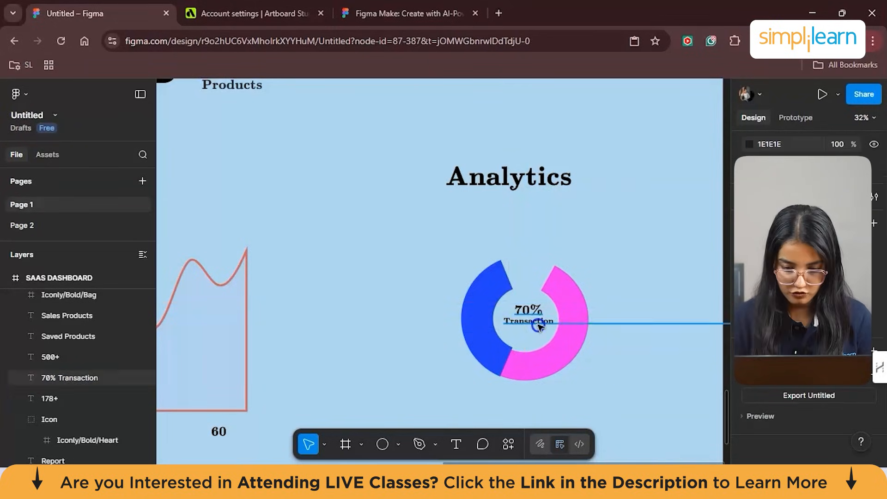
triple_click(532, 320)
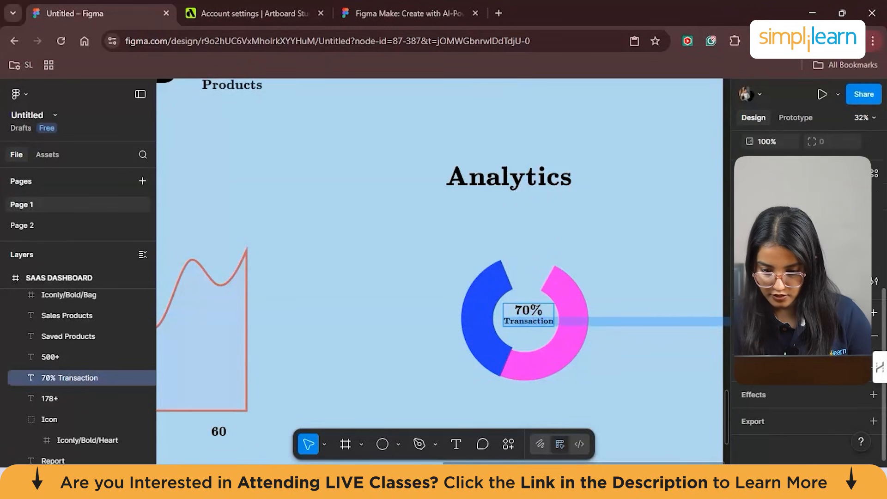
scroll(803, 324, "up", 3)
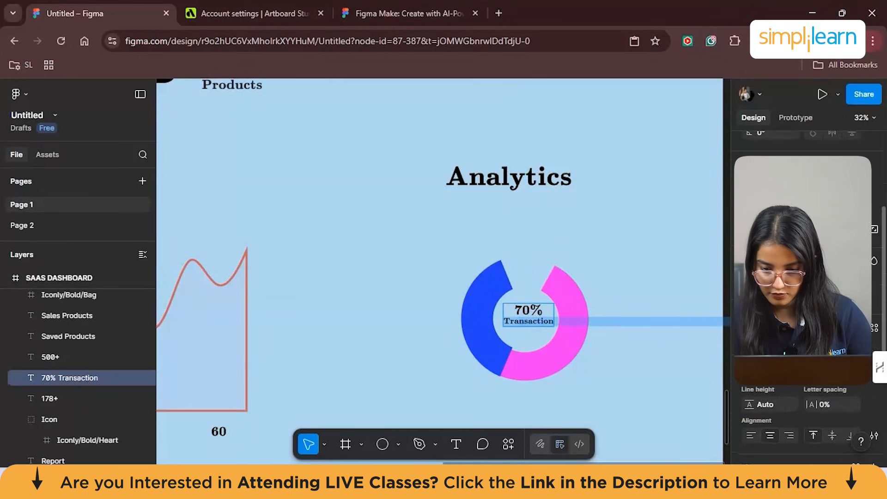
key("Return")
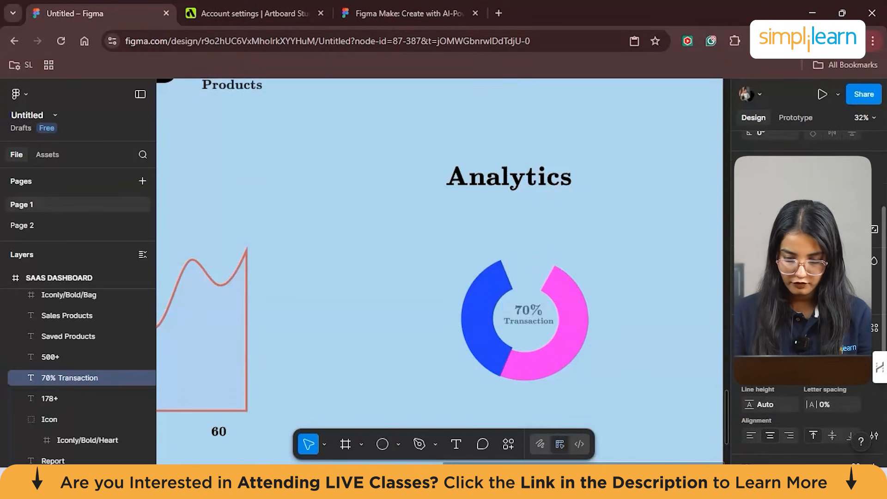
left_click(640, 307)
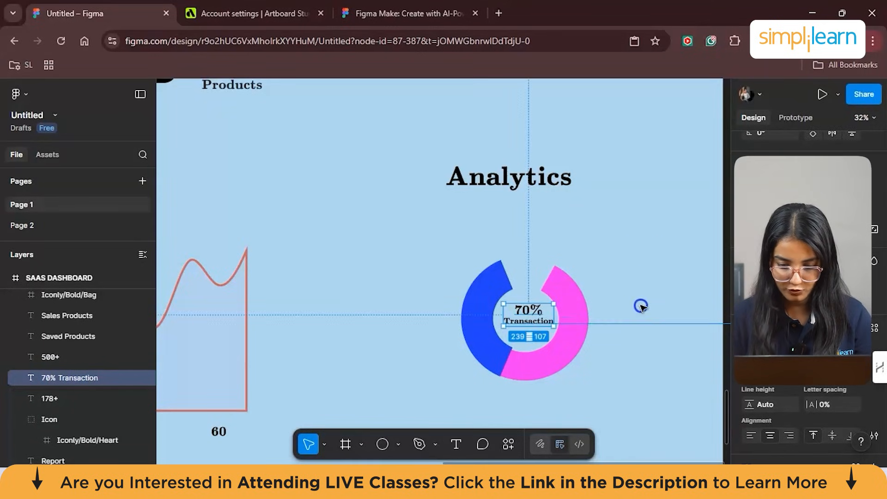
left_click(618, 377)
- Move the heart icon beside "178+" slightly down, level with the bag icon
scroll(594, 231, "down", 2)
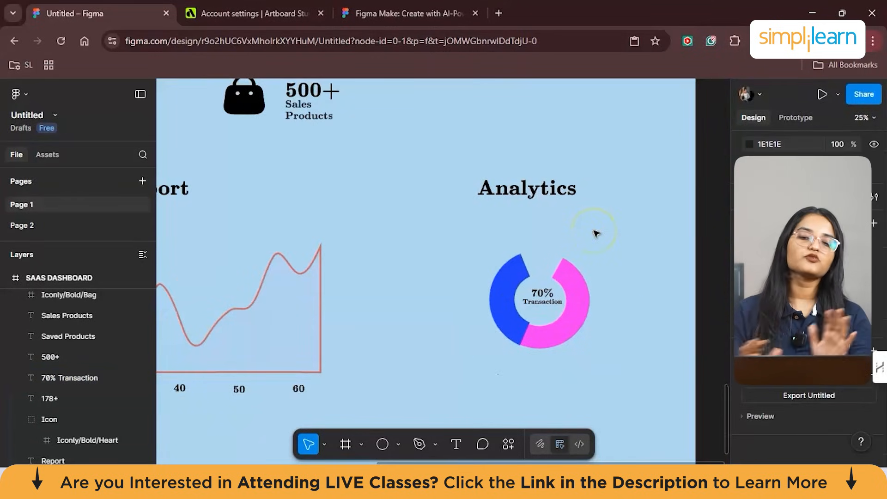
scroll(469, 235, "down", 1)
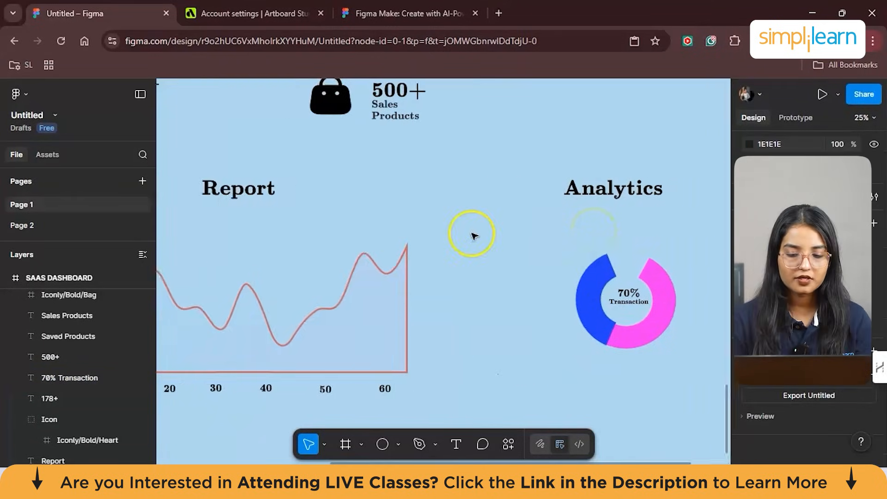
scroll(480, 254, "left", 1)
scroll(492, 274, "down", 2)
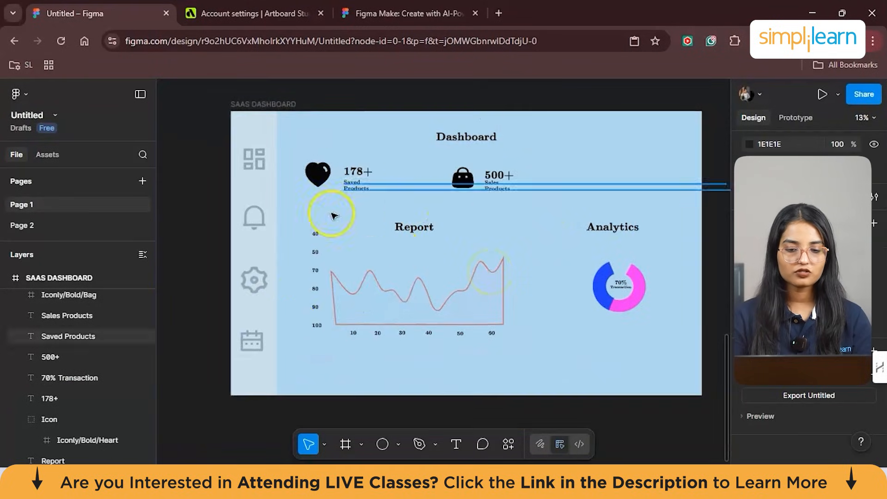
scroll(364, 154, "up", 2)
scroll(366, 159, "down", 1)
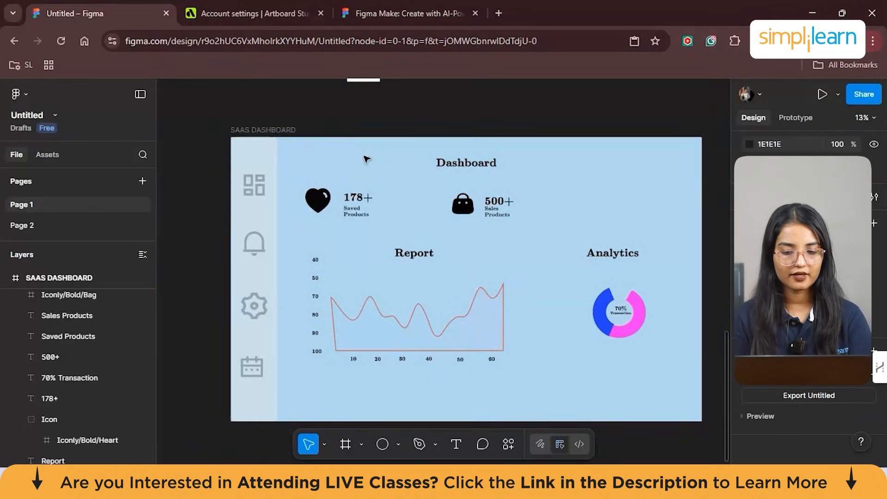
left_click_drag(337, 211, 323, 204)
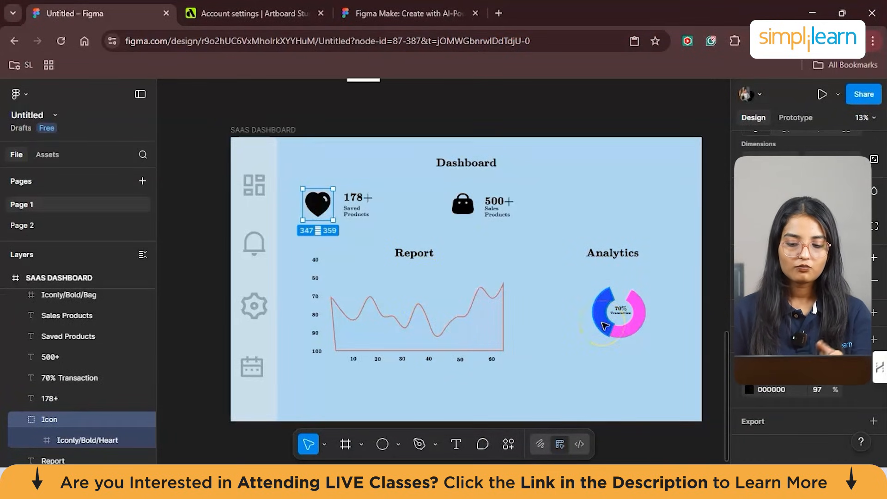
scroll(604, 325, "up", 3)
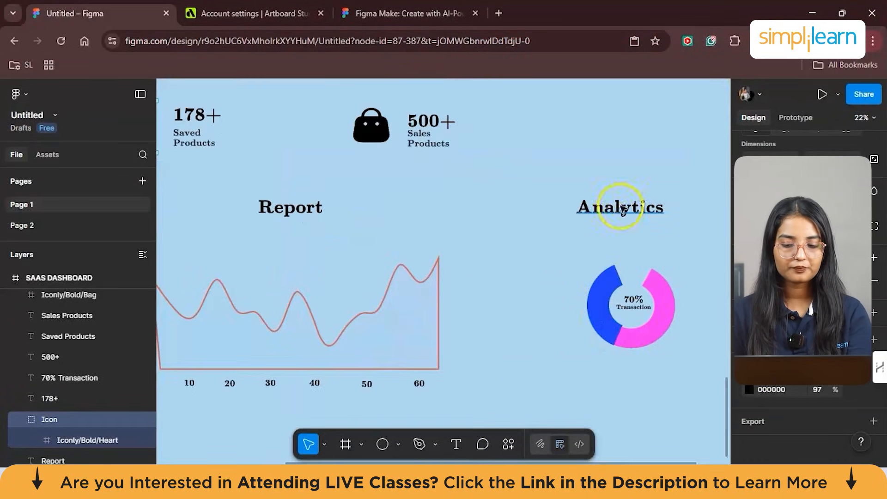
scroll(629, 300, "down", 4)
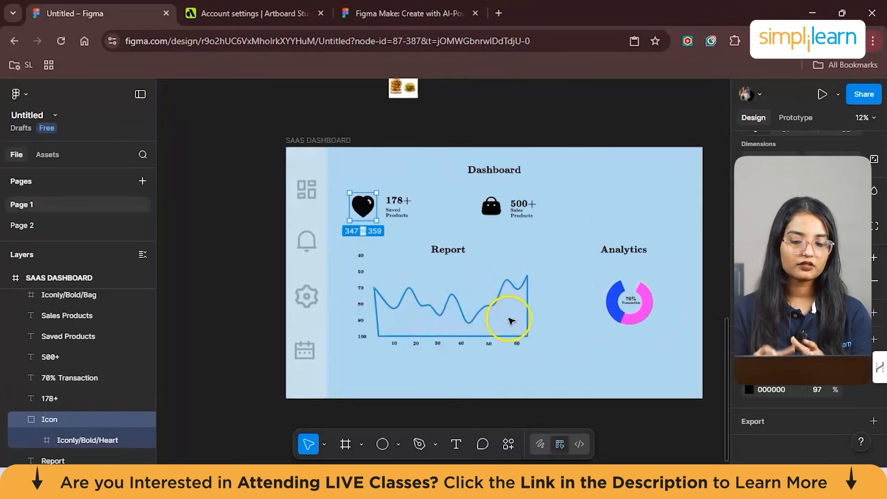
left_click(614, 304)
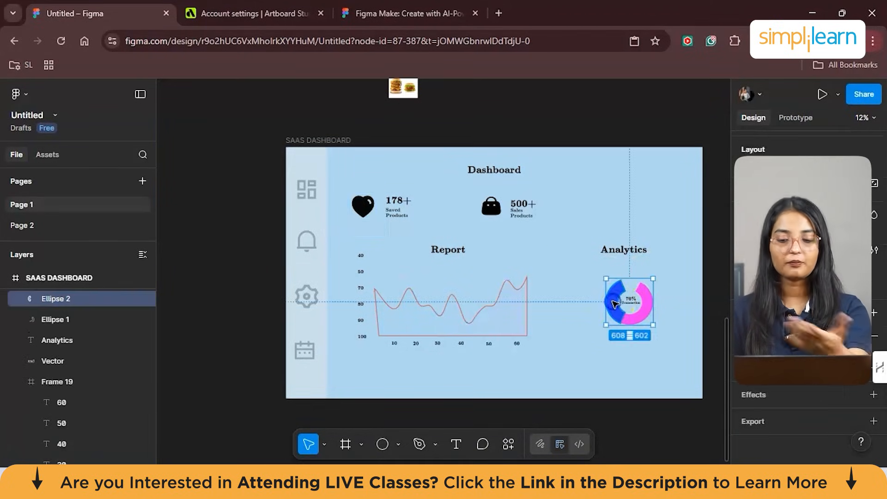
left_click(573, 366)
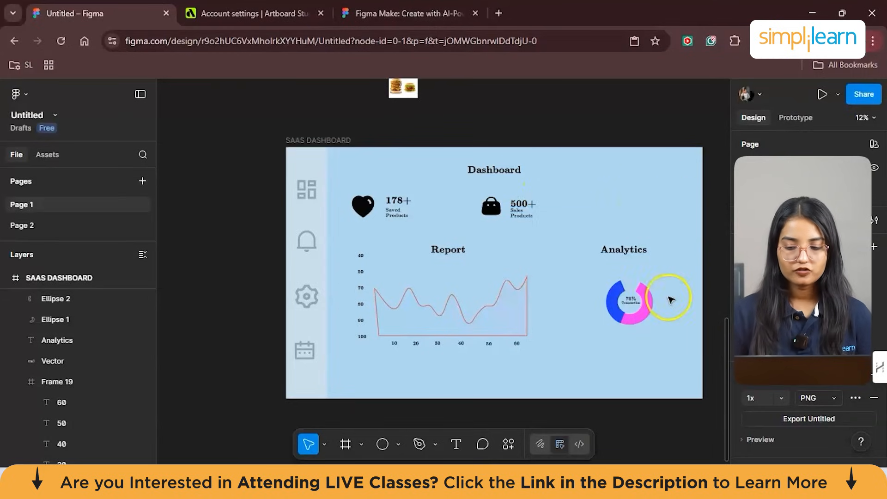
- Group the whole dashboard together with its sidebar icons and add auto layout to the group
left_click_drag(702, 413, 273, 134)
right_click(273, 134)
left_click(394, 392)
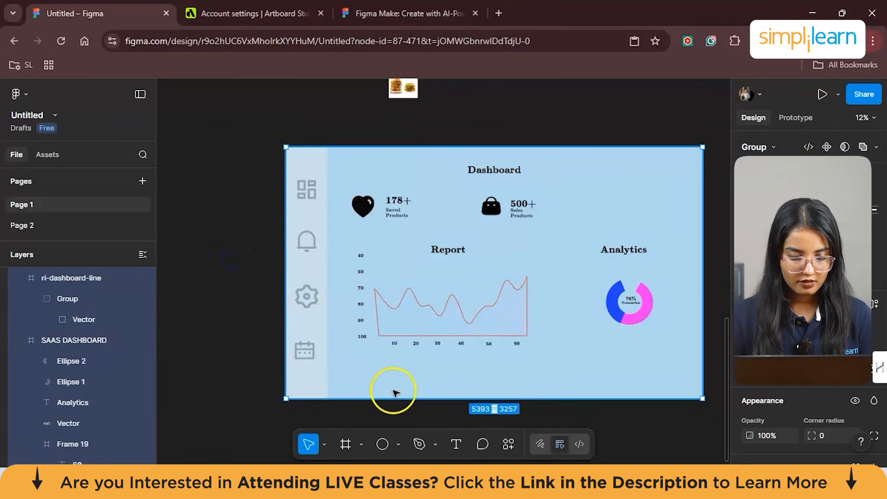
right_click(393, 392)
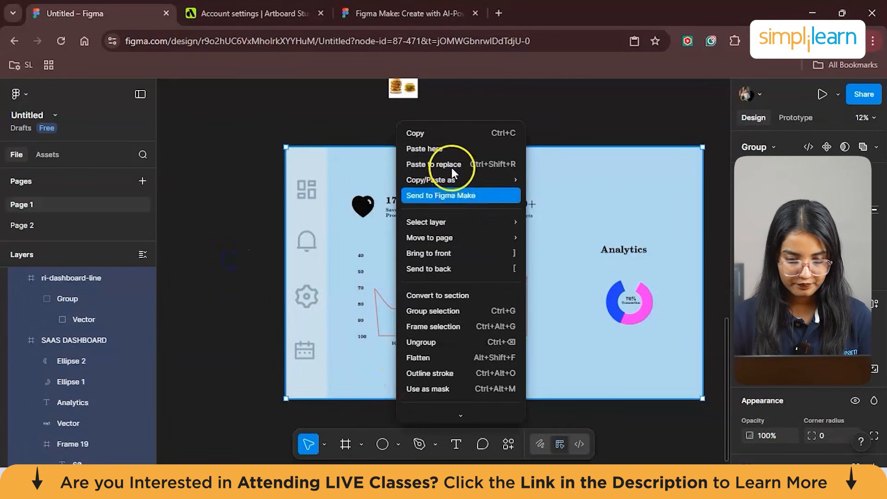
scroll(470, 246, "down", 5)
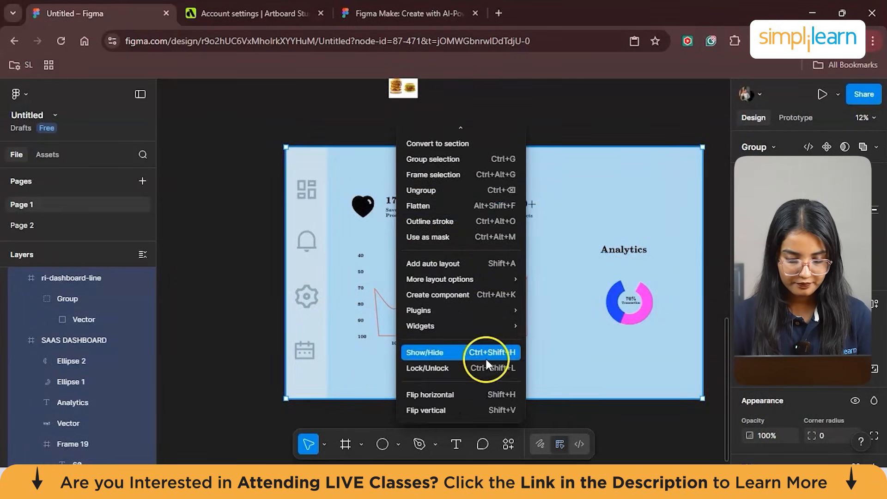
left_click(467, 263)
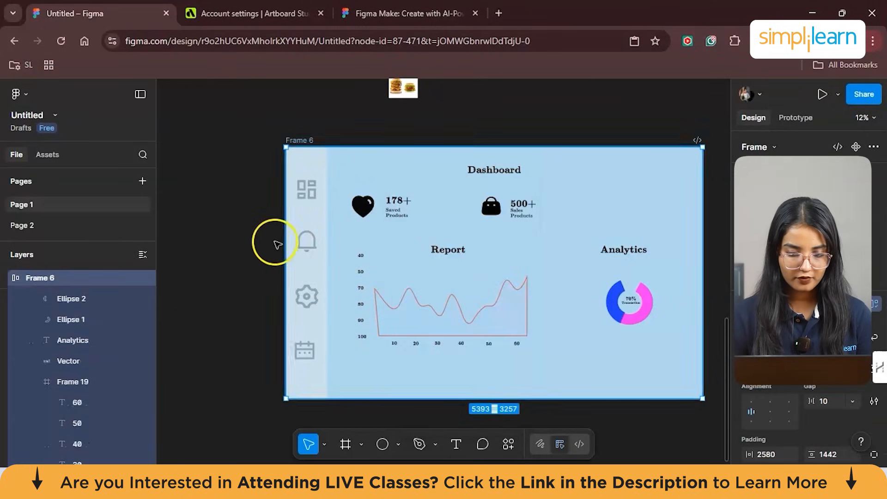
left_click(253, 239)
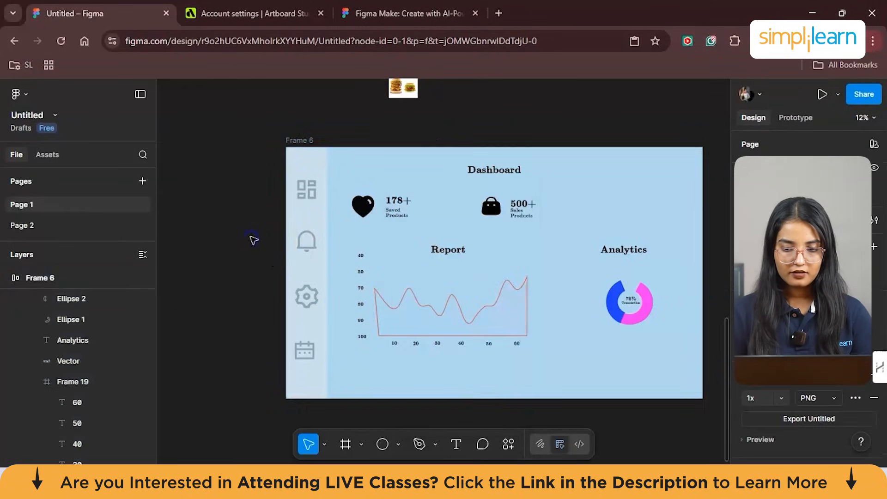
- Rename the new auto layout frame as "SAAS DASHBOARD"
double_click(310, 140)
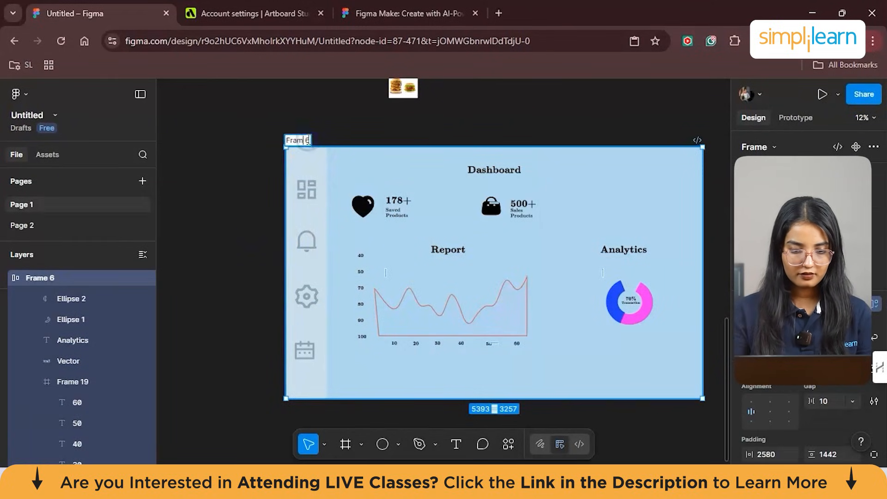
type("SAAS")
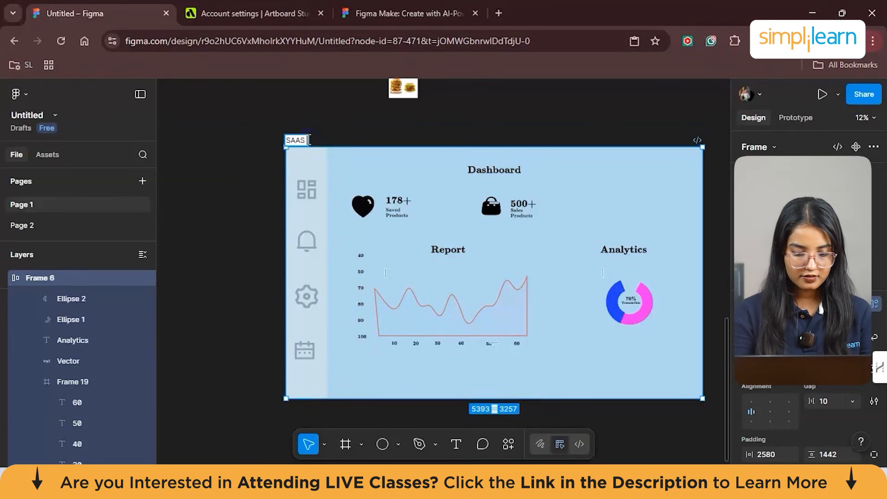
type(" DASHBOARD")
key("Return")
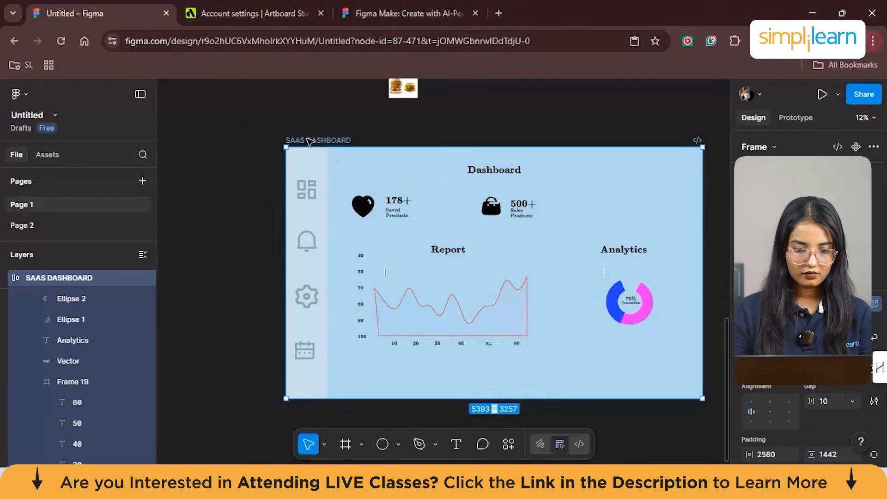
left_click(467, 129)
left_click(418, 173)
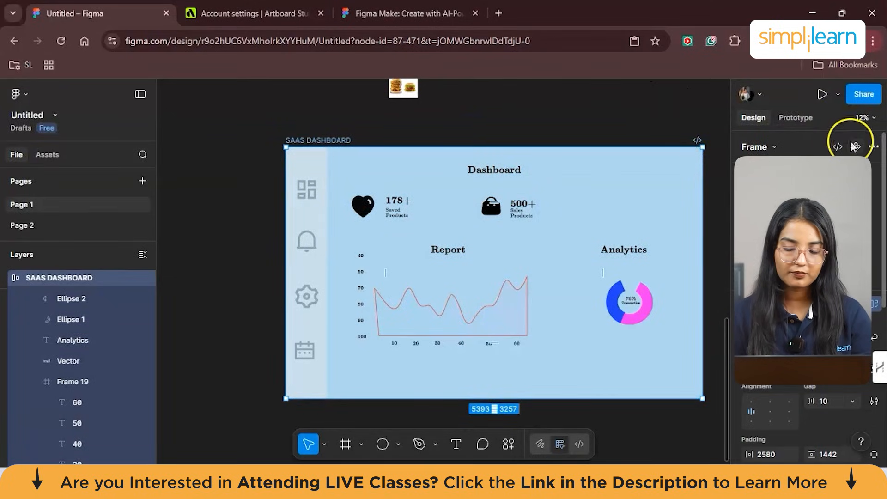
- Present the prototype in a new tab, copy its share link and return to the design file
left_click(824, 95)
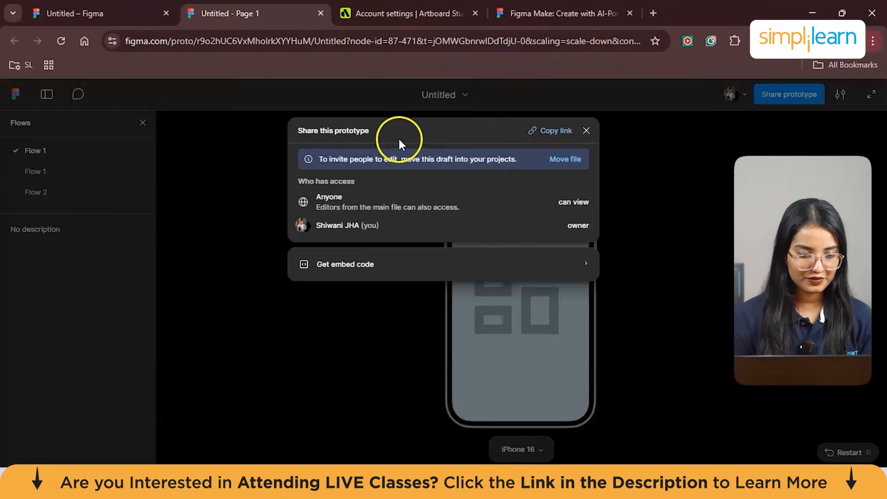
left_click(576, 131)
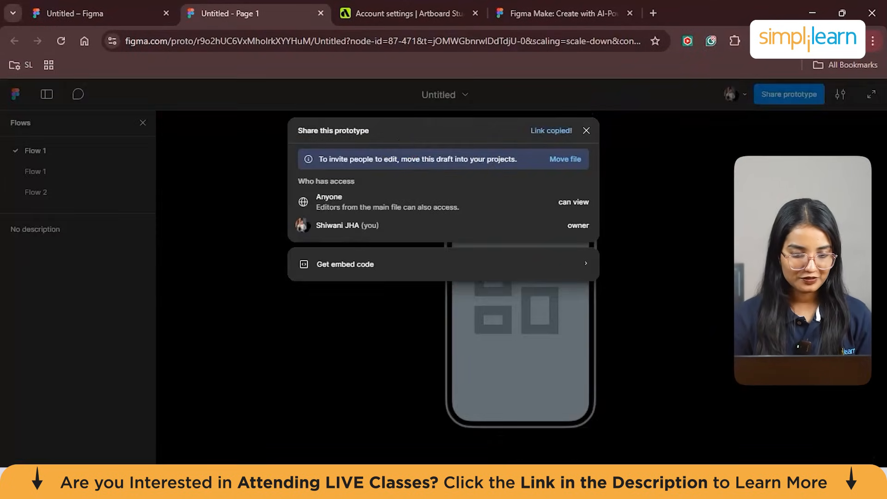
left_click(586, 131)
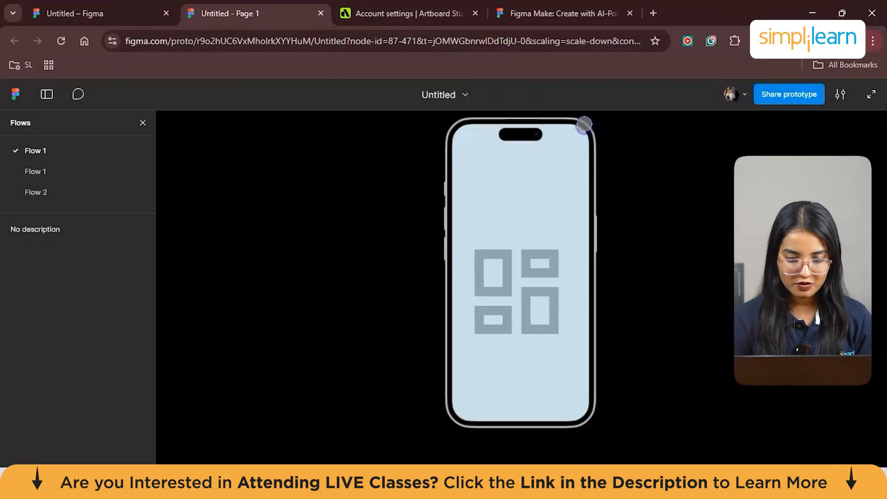
left_click(92, 13)
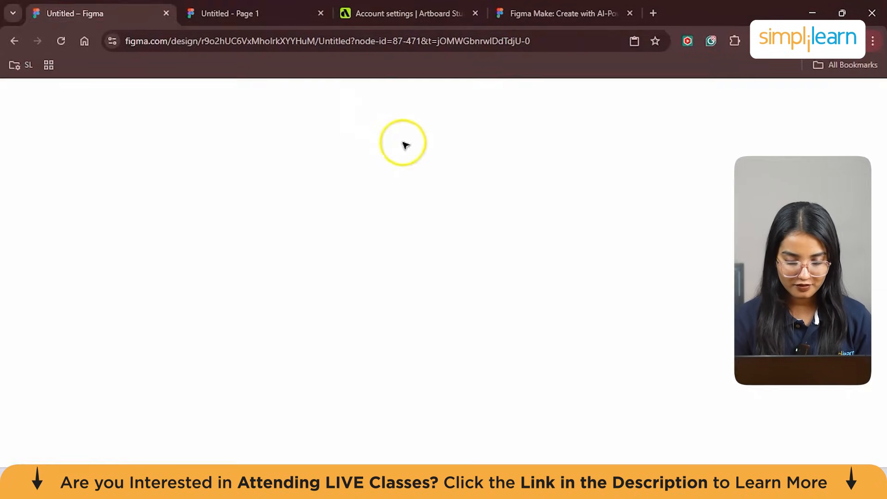
- Preview the SAAS DASHBOARD frame in the inline preview window, and close the preview
left_click(838, 94)
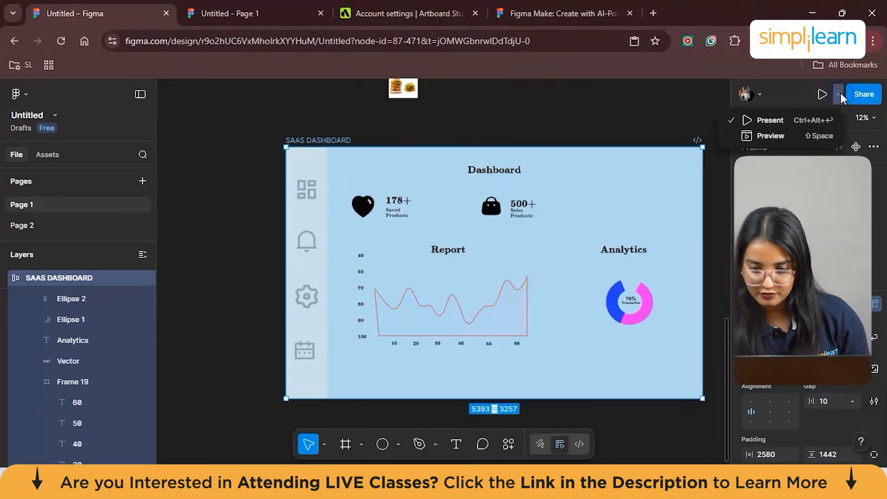
left_click(790, 138)
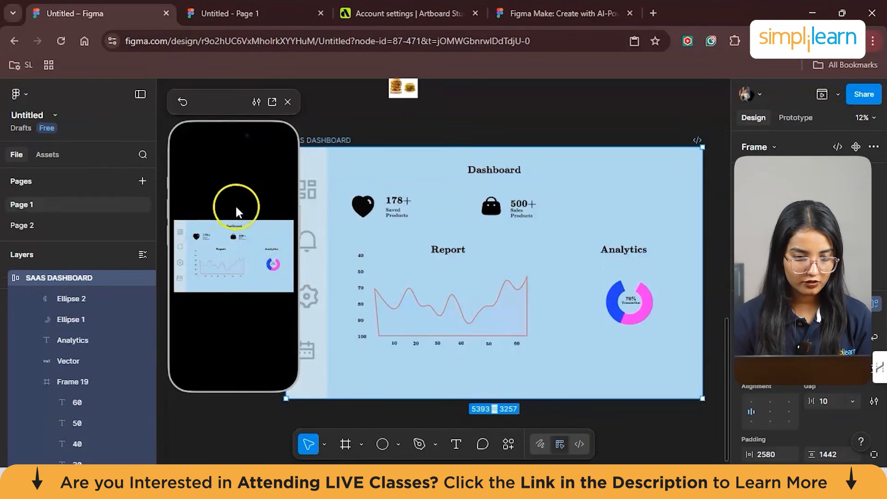
left_click(228, 302)
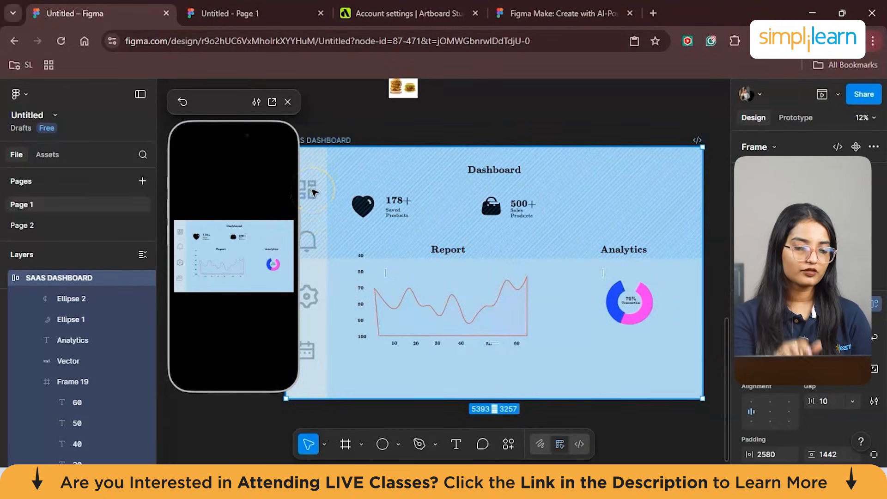
left_click(288, 101)
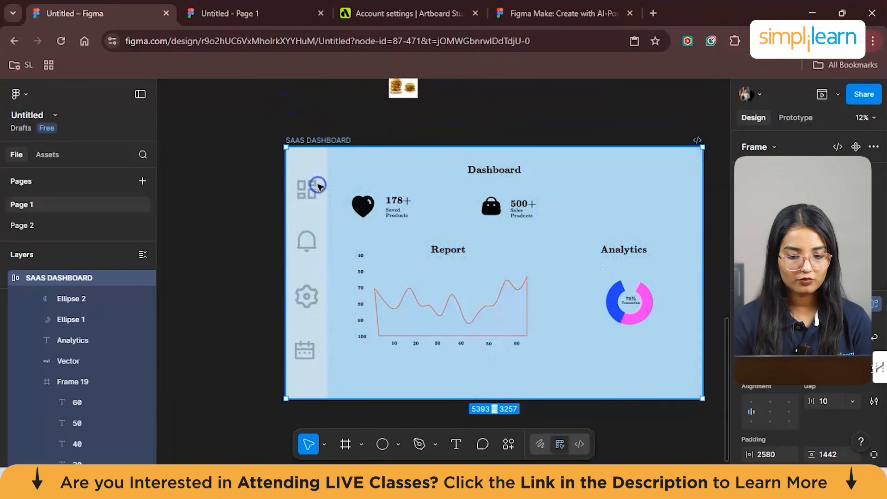
- Switch to prototyping and add an On tap interaction to the sidebar group of the SAAS DASHBOARD frame
left_click(794, 118)
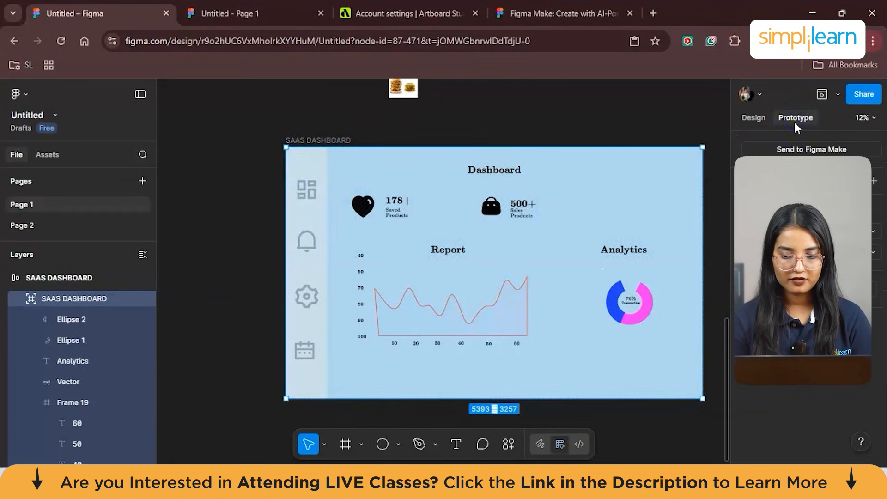
left_click(297, 189)
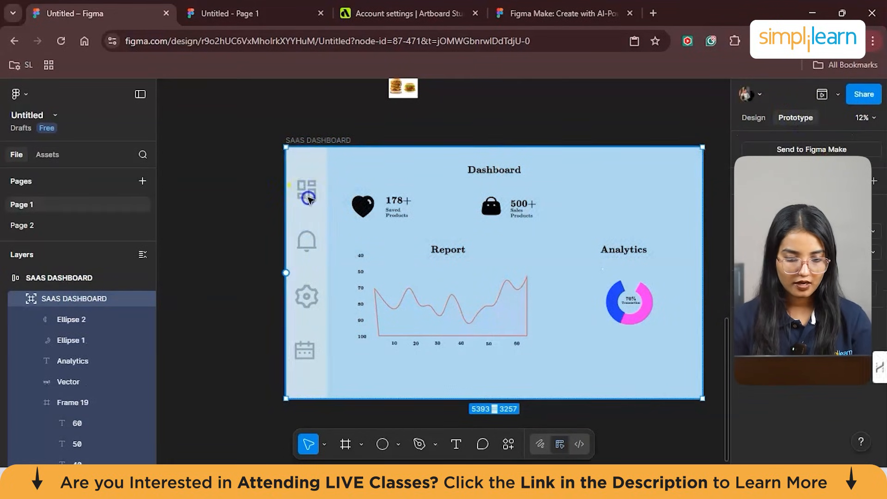
left_click(312, 185)
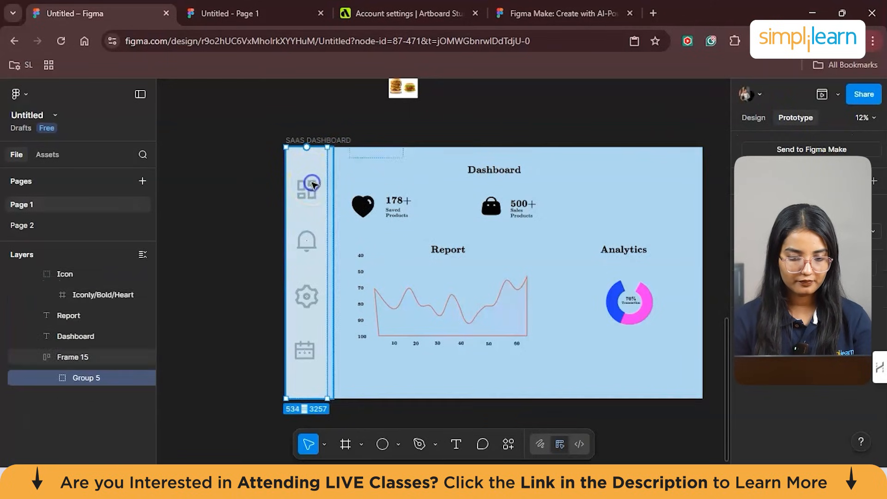
left_click(874, 180)
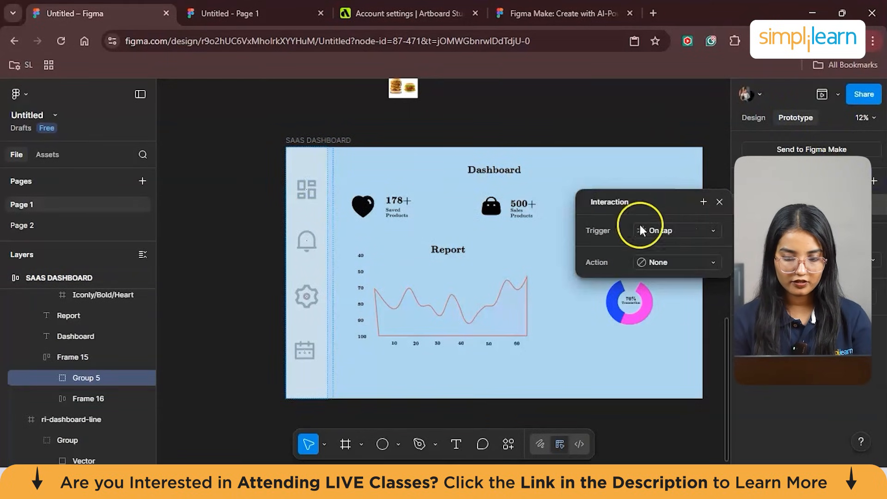
- Try to link the sidebar's dashboard icon to the Report chart line and change the interaction's action to Navigate to
double_click(307, 189)
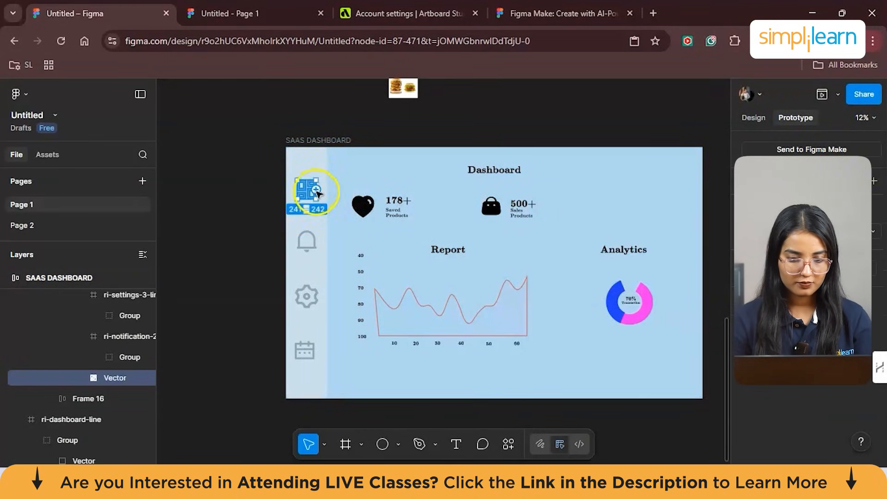
left_click_drag(316, 189, 445, 292)
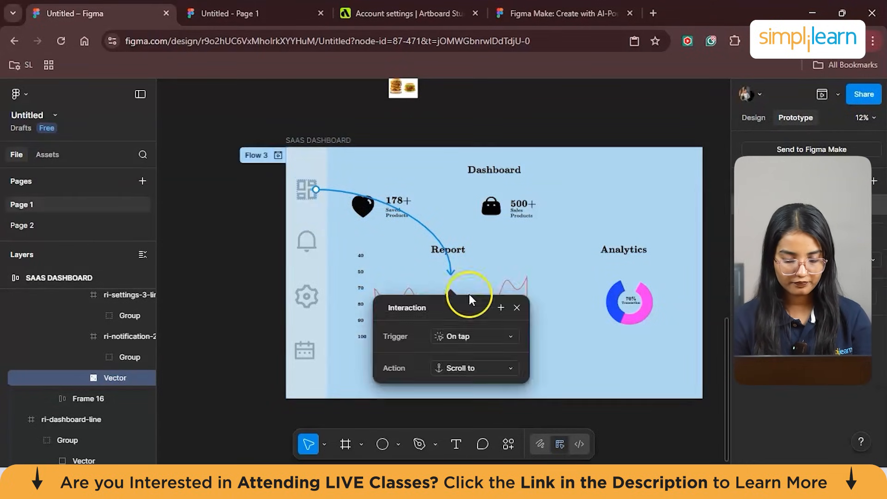
left_click(490, 383)
left_click(483, 369)
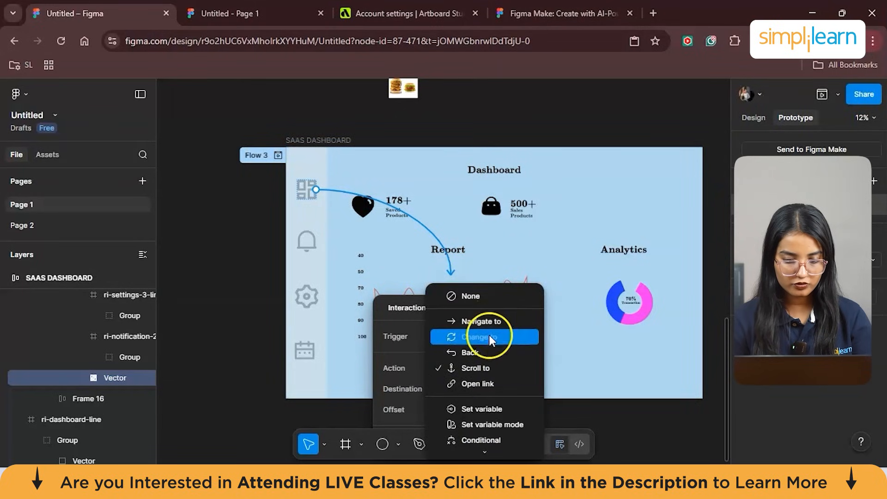
left_click(481, 320)
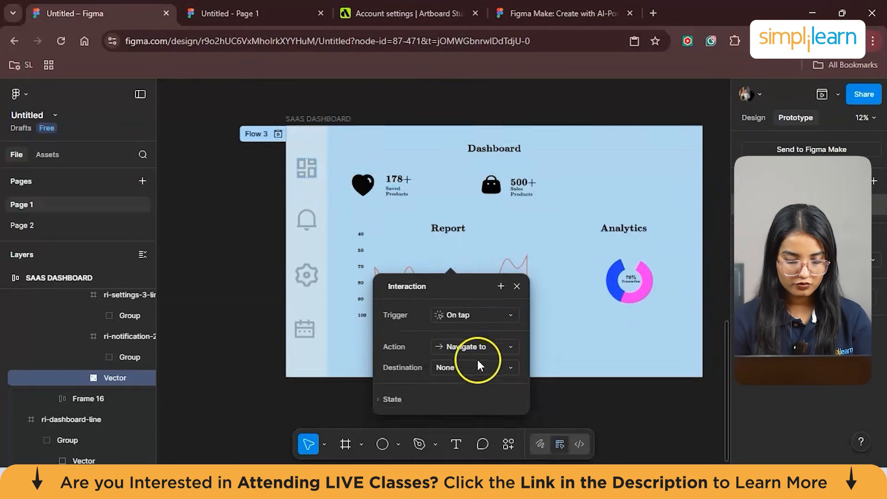
scroll(476, 357, "down", 3)
left_click(466, 325)
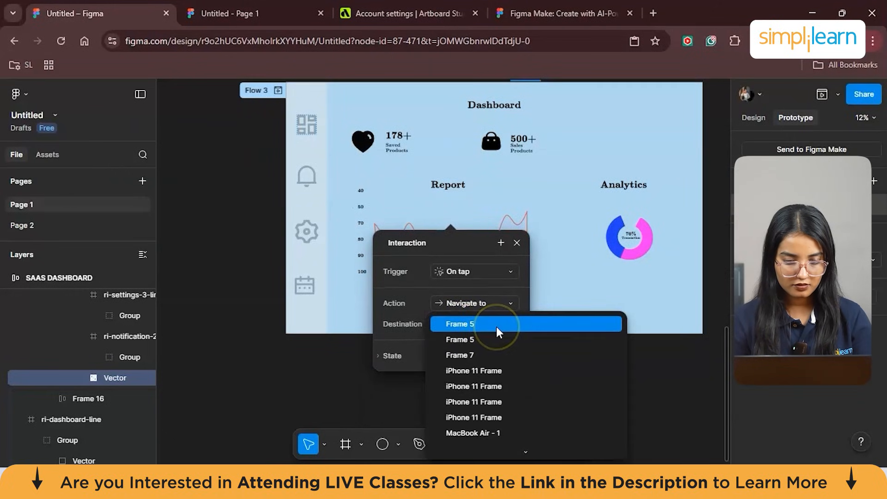
left_click(507, 225)
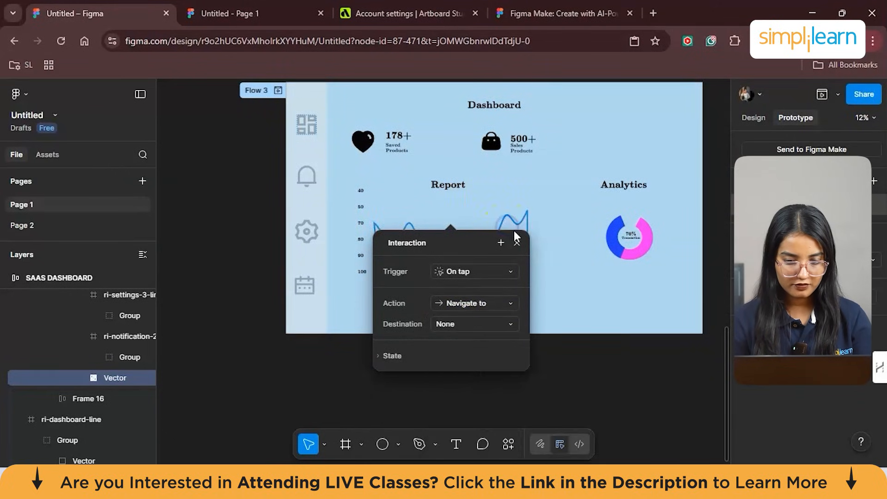
key("Escape")
- Connect the dashboard icon to the Report chart line with an On tap, Scroll to interaction, Animate animation and a duration of 7 ms
left_click(313, 124)
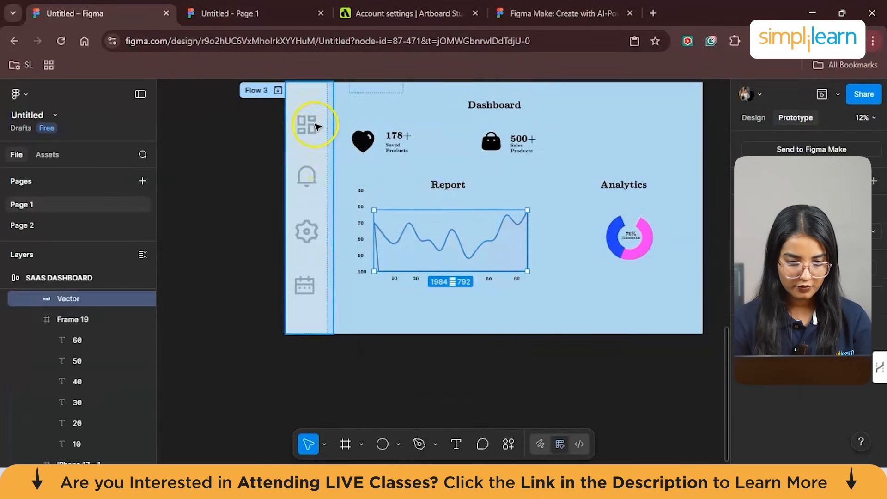
left_click_drag(314, 125, 472, 231)
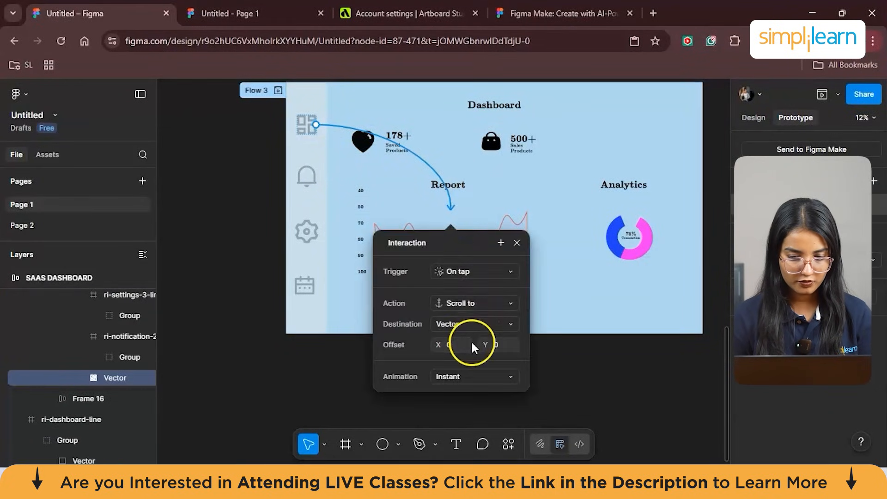
left_click(468, 376)
left_click(466, 413)
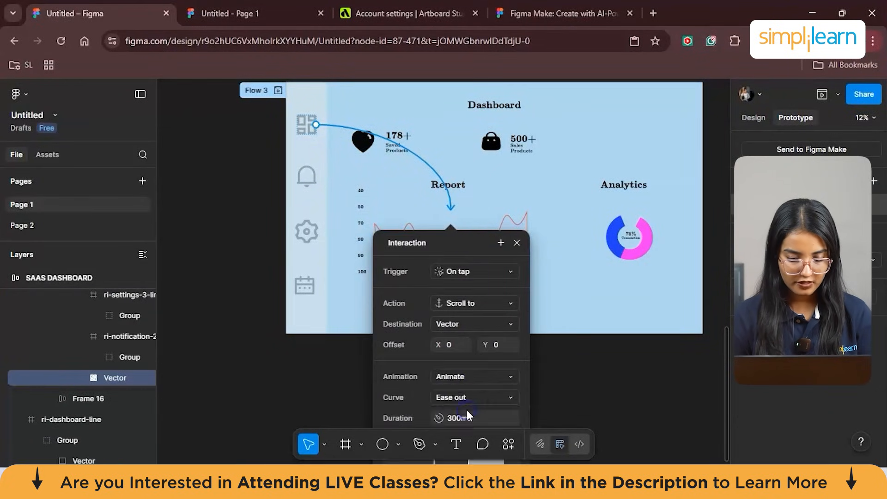
left_click(454, 313)
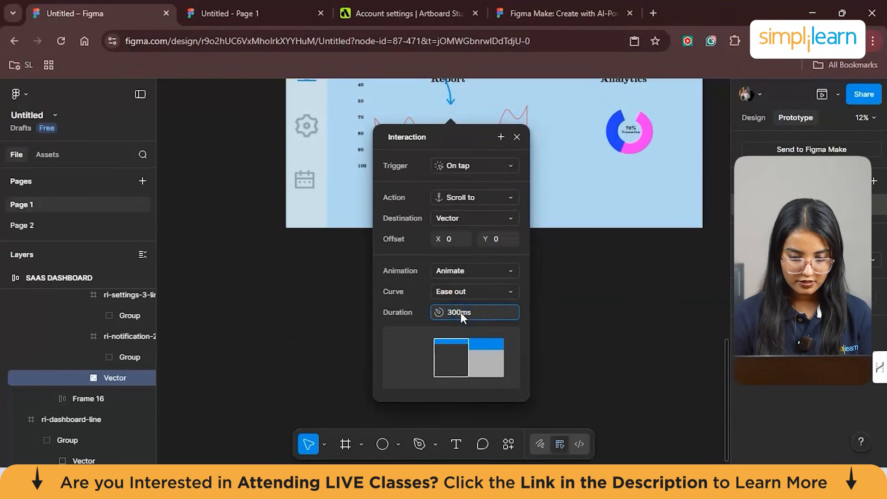
type("7")
left_click(585, 312)
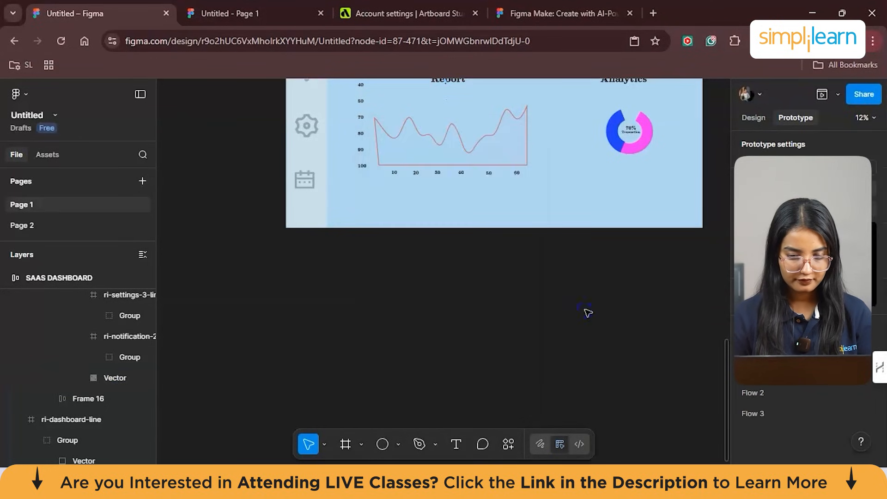
- Open Flow 3 in the inline preview, present it in a separate tab, and return to the design file
scroll(588, 311, "up", 3)
left_click(278, 134)
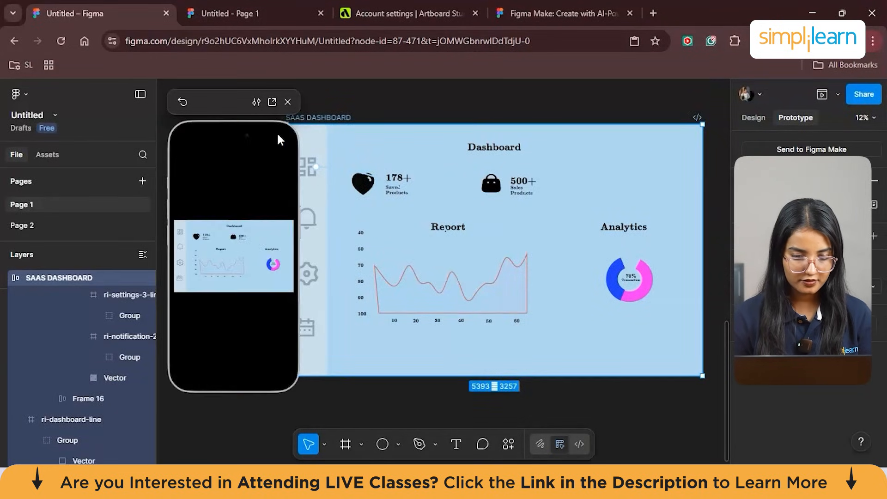
left_click(272, 103)
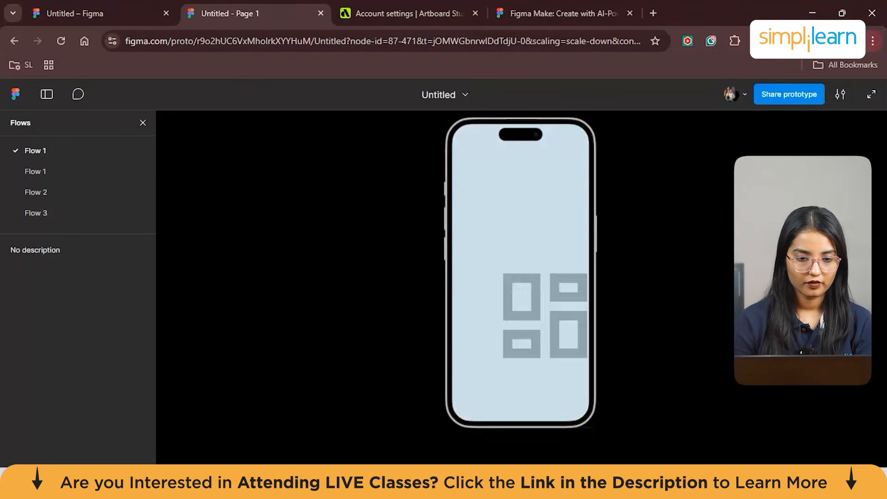
left_click(101, 14)
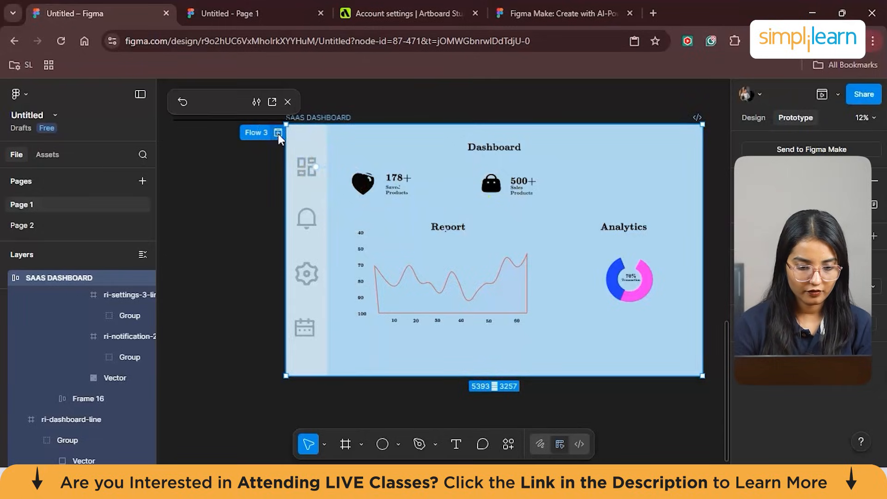
- Test the dashboard icon's scroll interaction in the Flow 3 inline preview
left_click(279, 134)
left_click(248, 222)
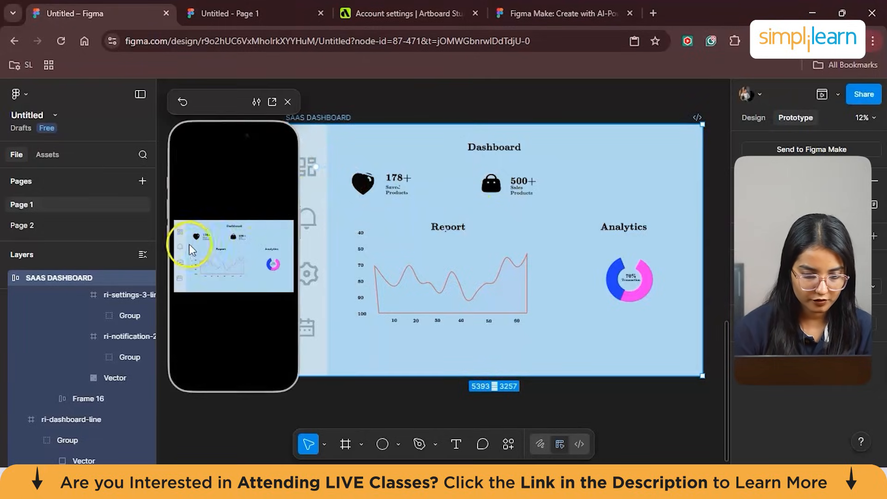
left_click(181, 232)
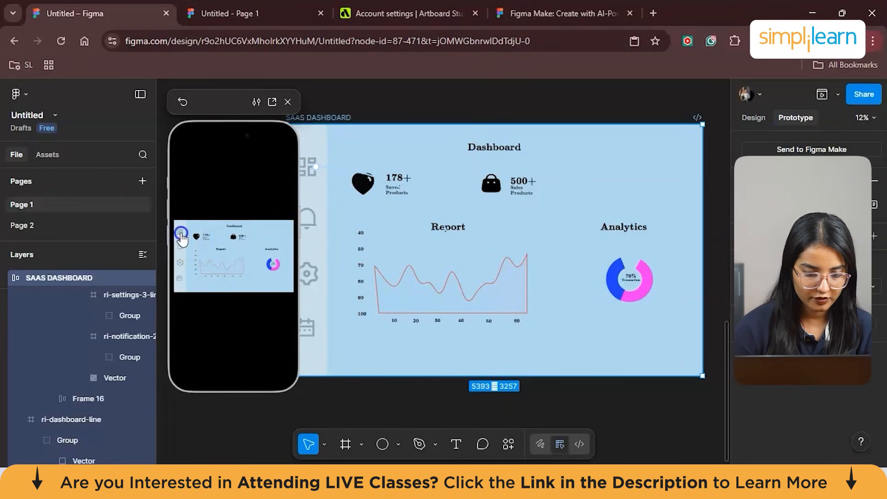
left_click(179, 232)
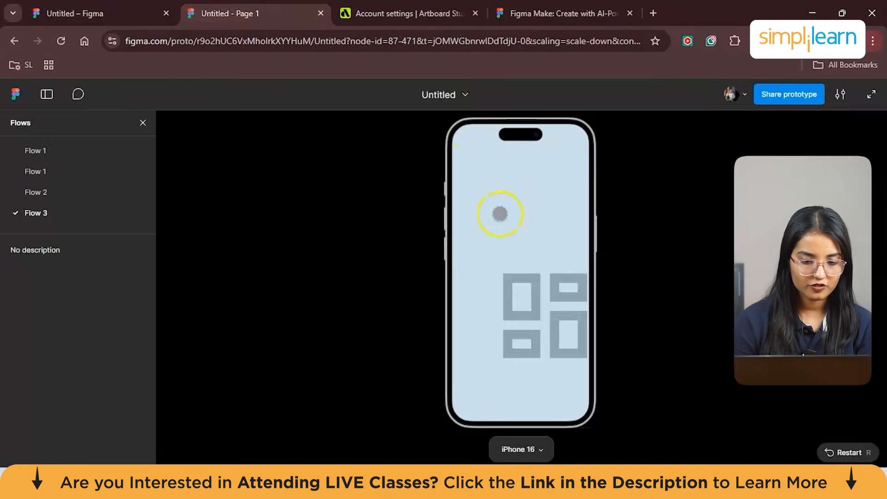
- Test the dashboard icon in the Flow 3 presentation tab and look around the Report chart on the device screen
left_click(530, 289)
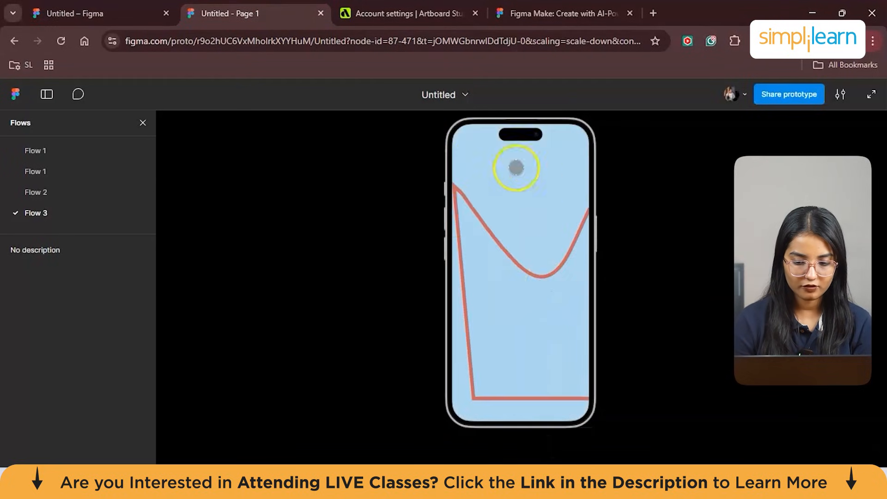
scroll(530, 283, "down", 2)
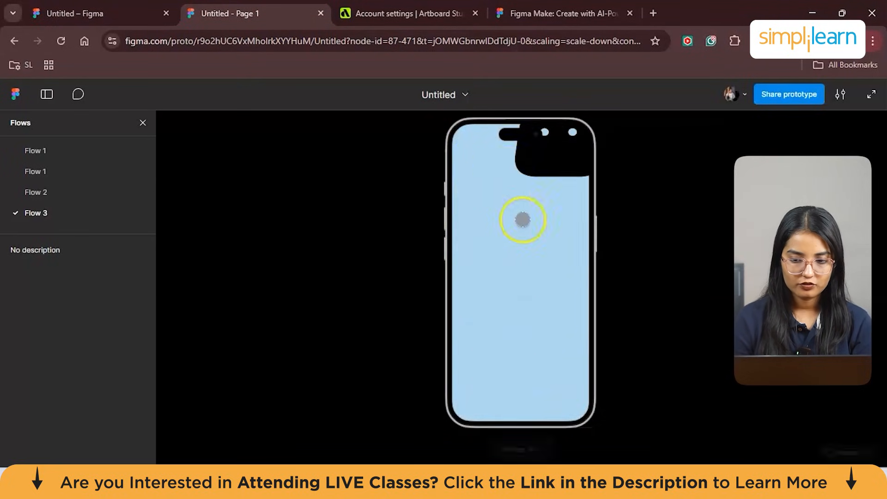
scroll(559, 234, "down", 8)
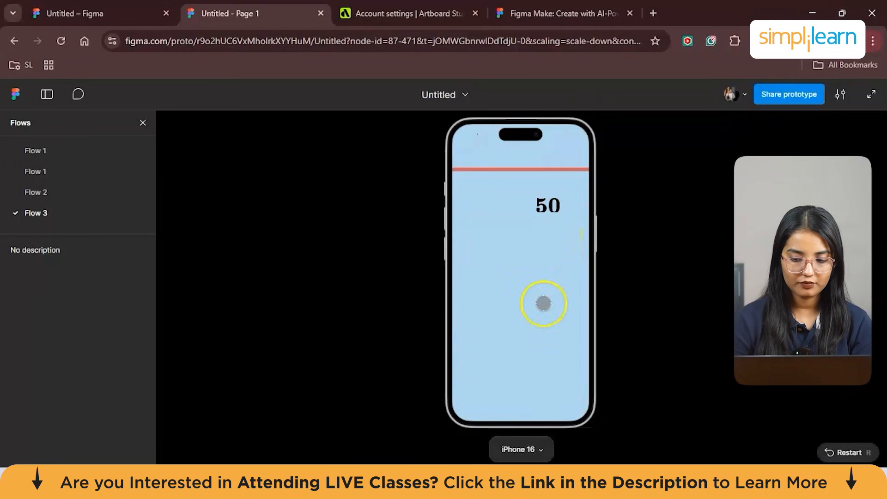
scroll(524, 350, "right", 1)
scroll(540, 404, "left", 2)
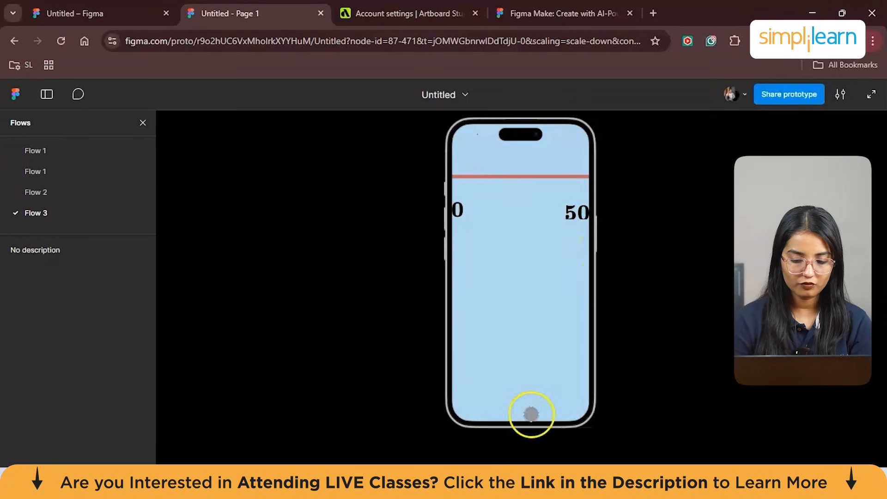
- Set the presented prototype's scaling to show the device at 100%
left_click(541, 447)
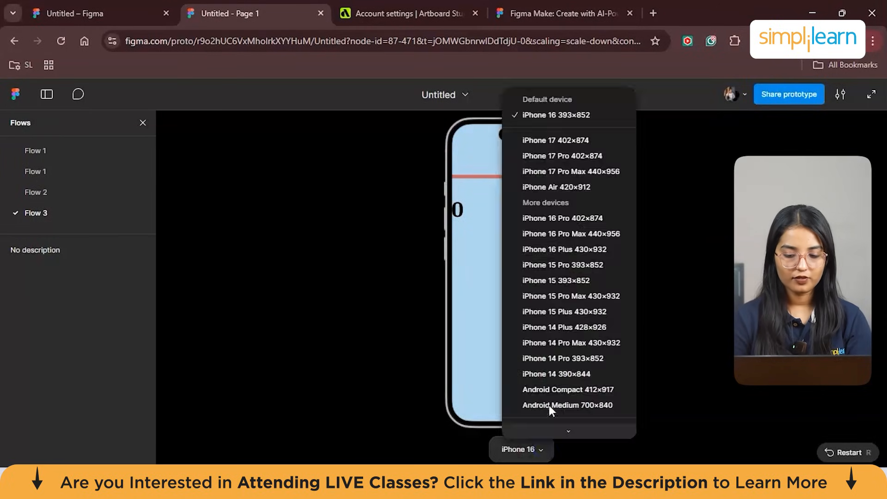
scroll(580, 262, "down", 1)
scroll(580, 262, "down", 2)
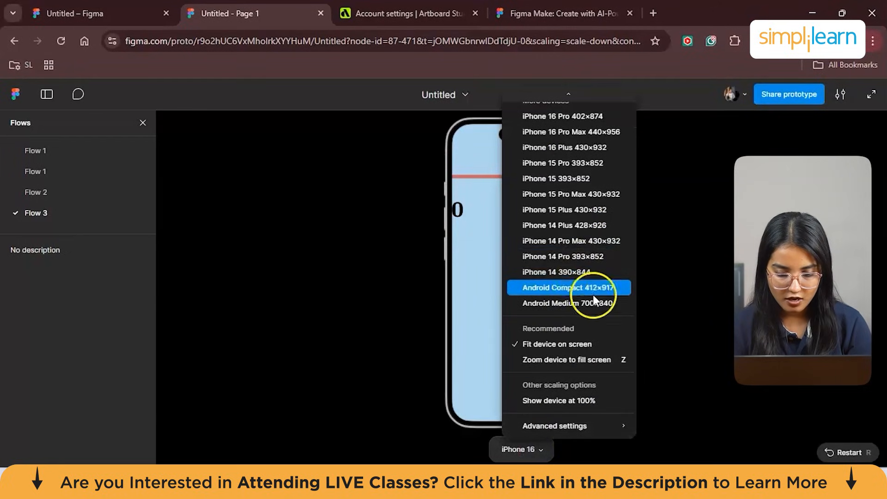
left_click(559, 400)
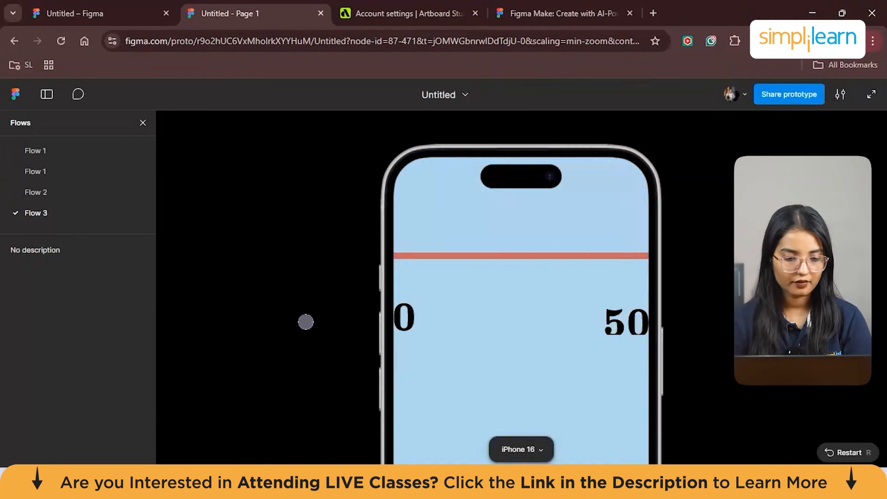
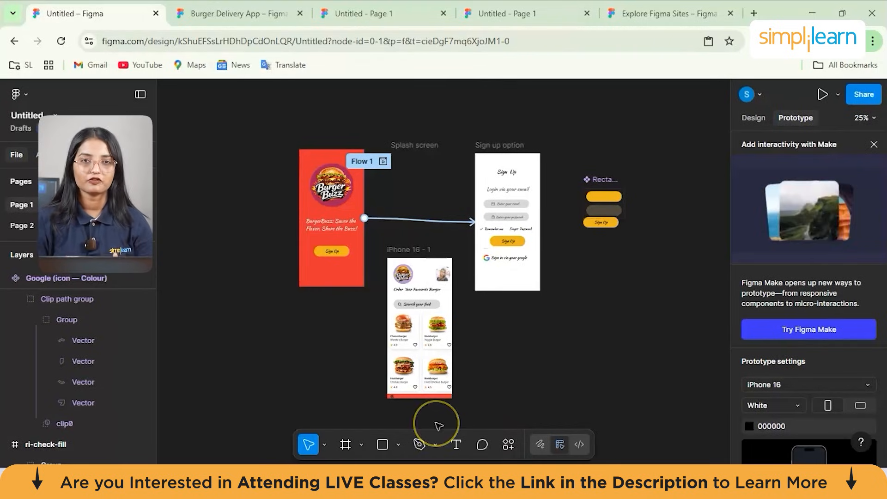
- Search the plugins and widgets for "html to design" and view the details of the html.to.design plugin by divRIOTS
left_click(508, 444)
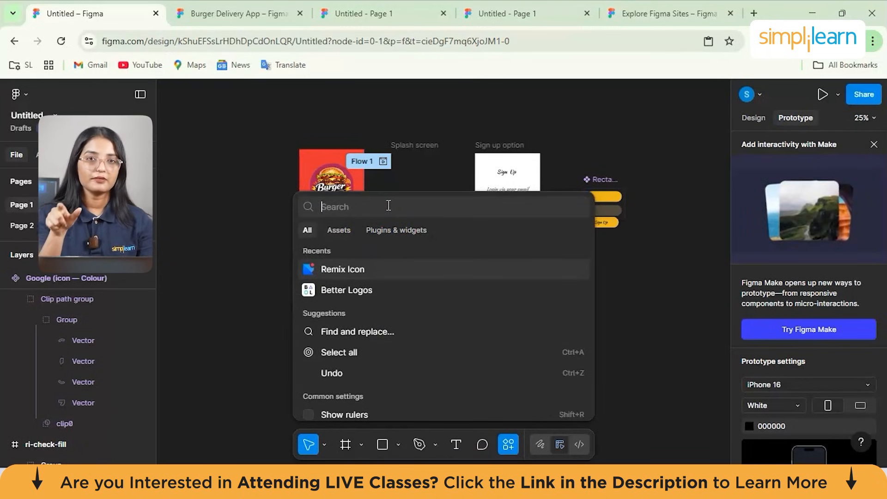
type("html")
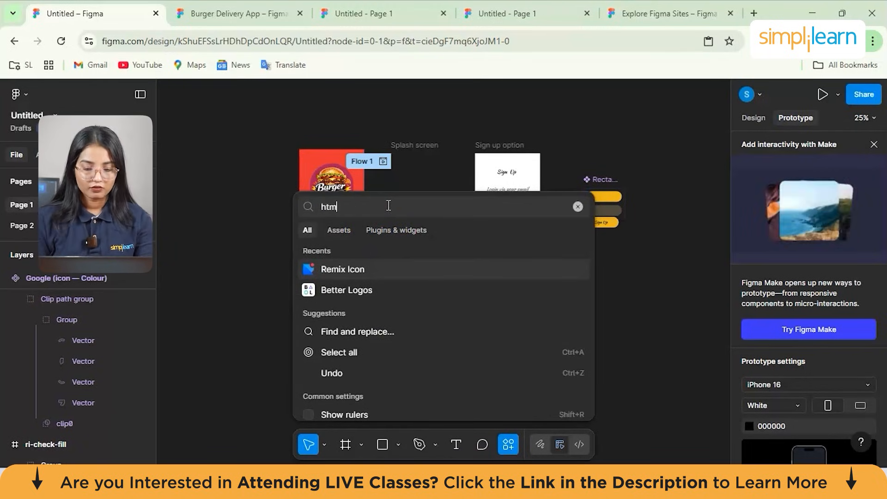
type(" to")
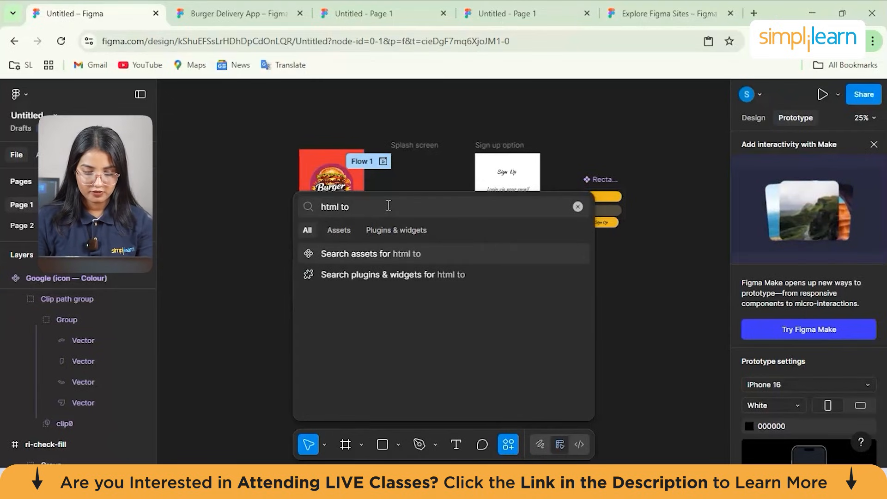
left_click(398, 231)
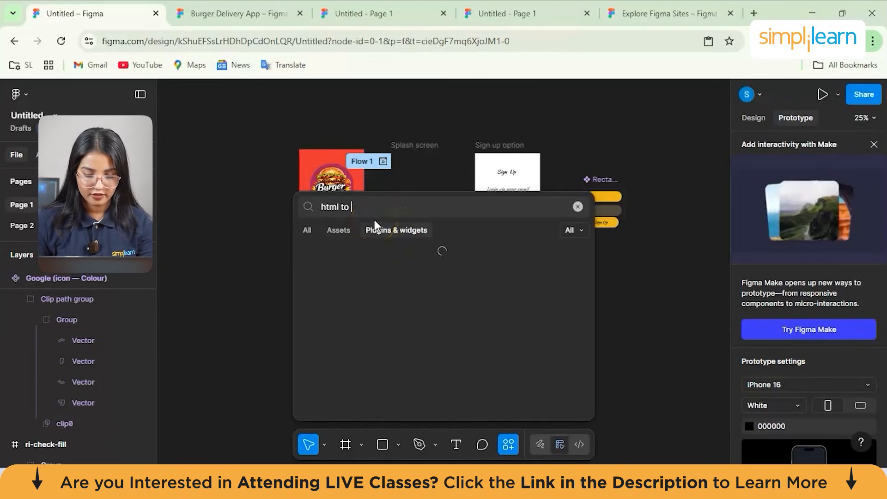
type("design")
left_click(406, 226)
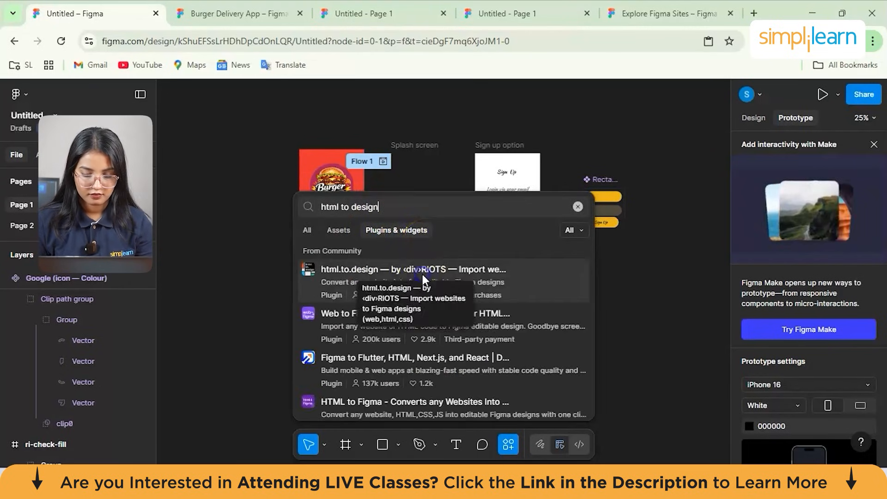
left_click(499, 288)
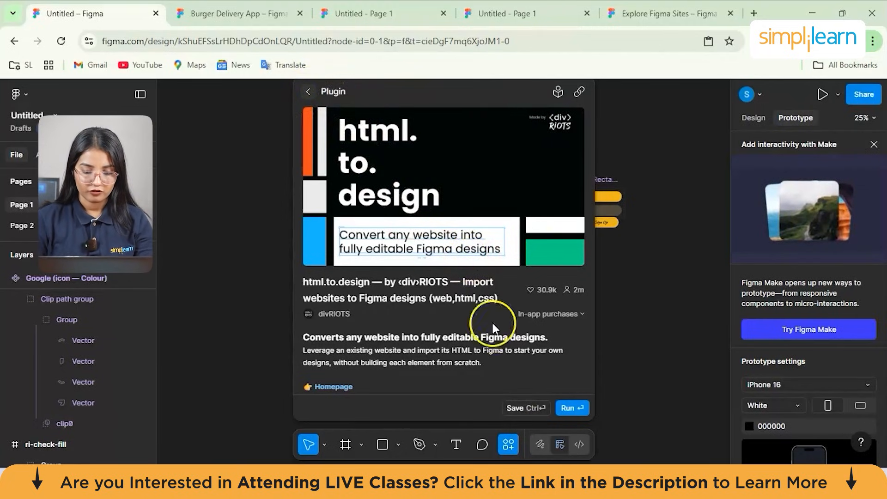
left_click(306, 95)
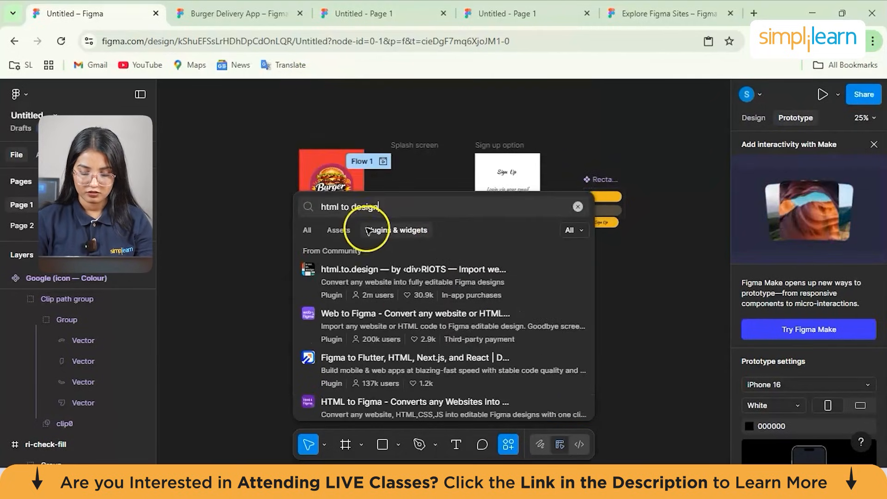
- Search the plugins for "bolt" and view the details of the Bolt multi-tool plugin
triple_click(361, 207)
type("bolt")
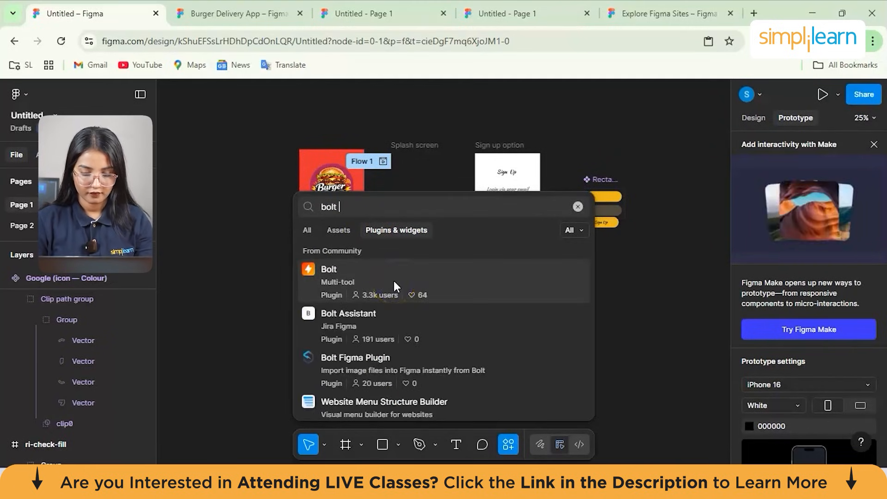
left_click(367, 278)
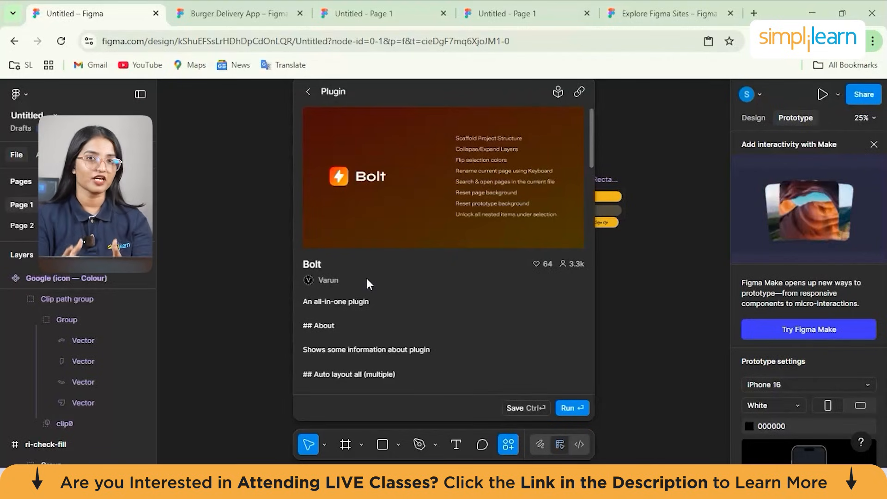
left_click(308, 92)
- Search the plugins for "icons8" and view the details of the Icons8 icons, illustrations, photos plugin
type("icons8")
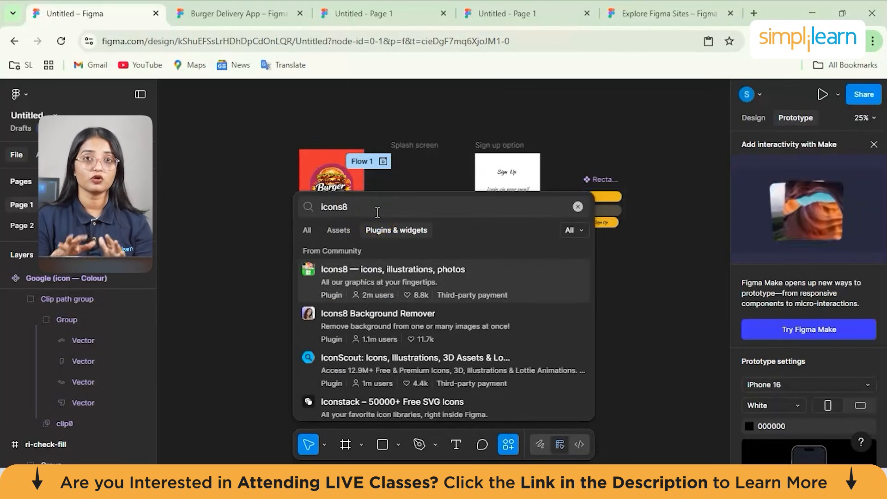
left_click(367, 269)
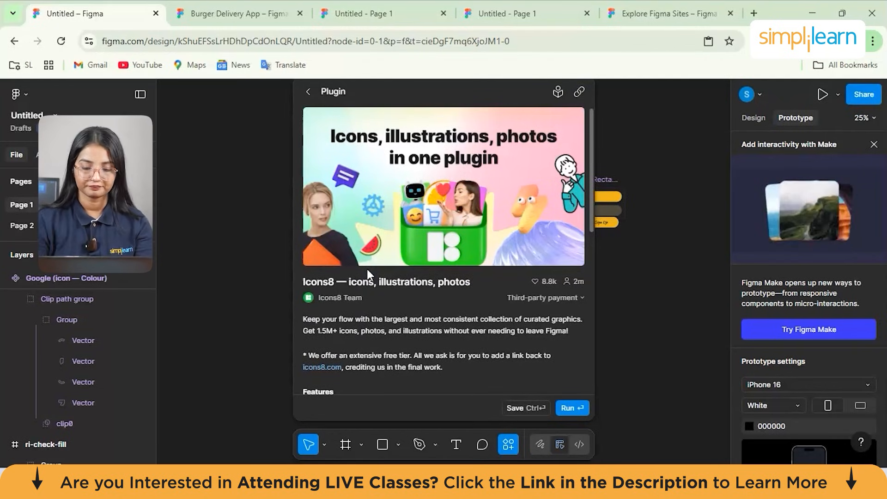
key("Escape")
- Search the plugins for "pixels" and view the details of the Pixels image effect plugin
key("BackSpace")
type("pixels")
left_click(367, 242)
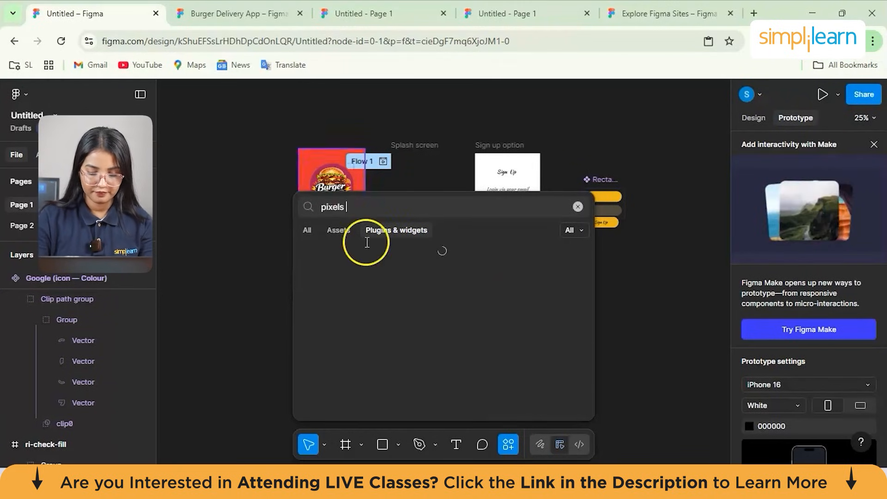
left_click(406, 315)
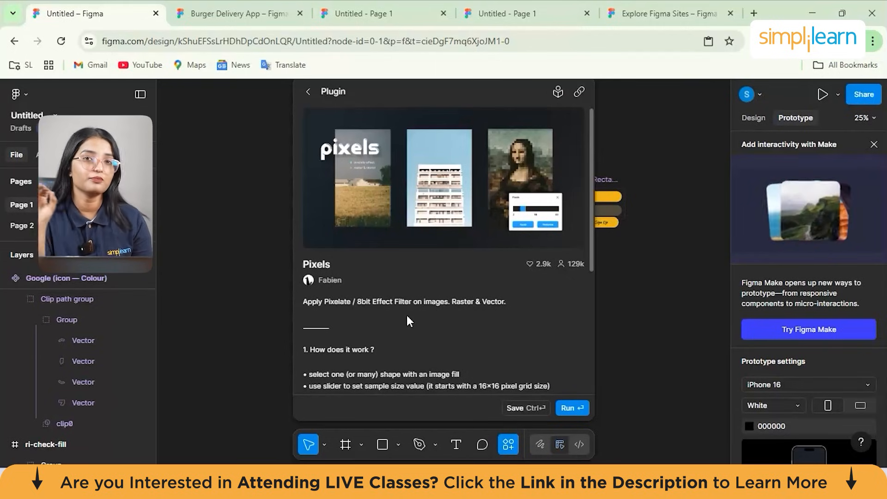
left_click(309, 92)
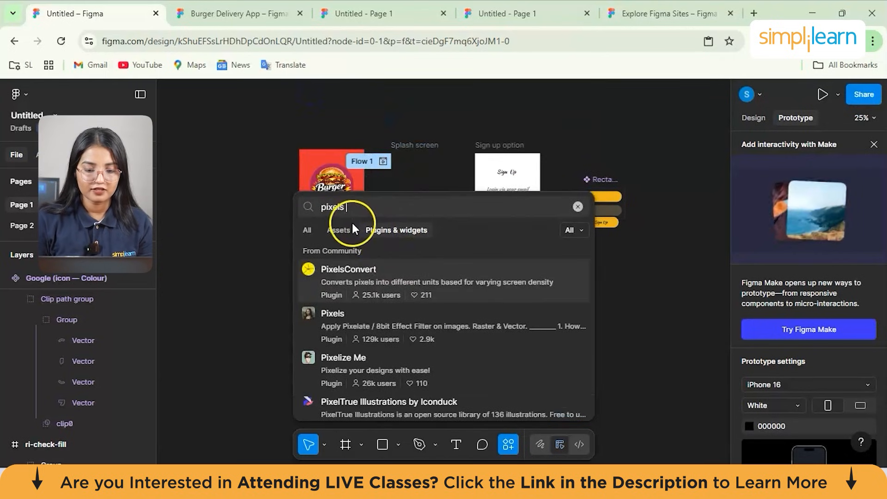
- Search the plugins for "mesh gradient" and view the details of the Mesh gradients plugin
key("BackSpace")
key("BackSpace")
key("BackSpace")
key("BackSpace")
key("BackSpace")
key("BackSpace")
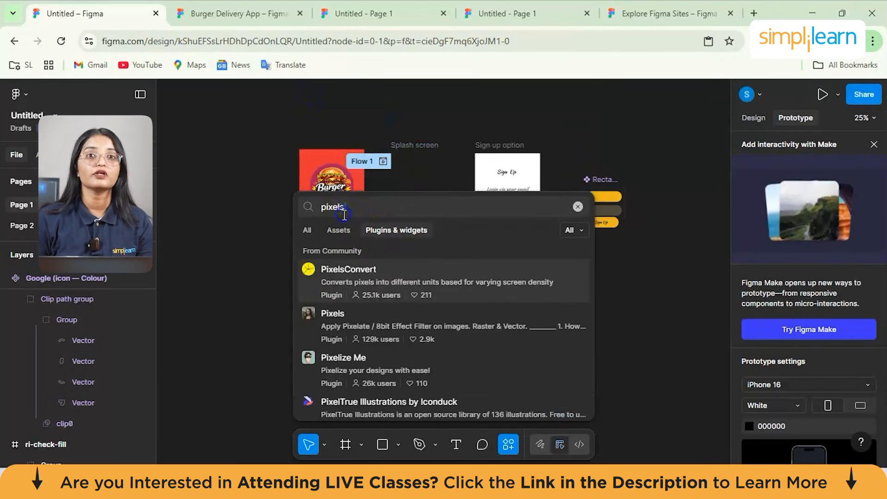
type("mesh gra")
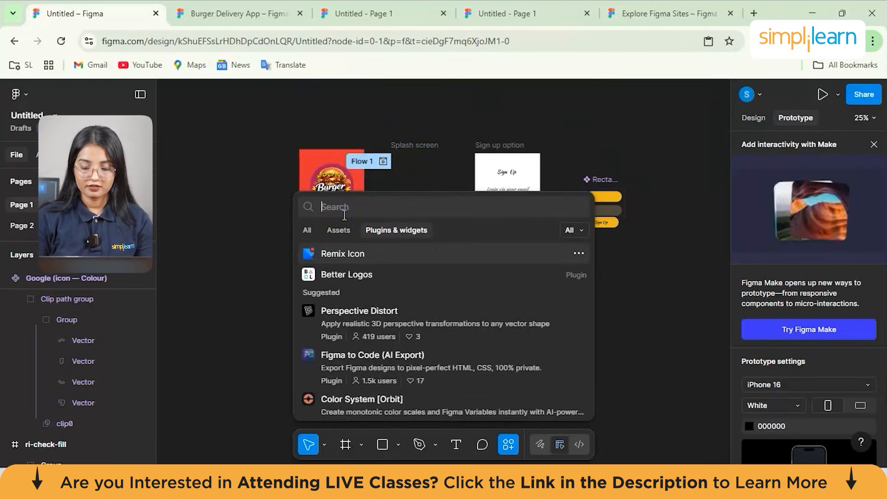
type("dient")
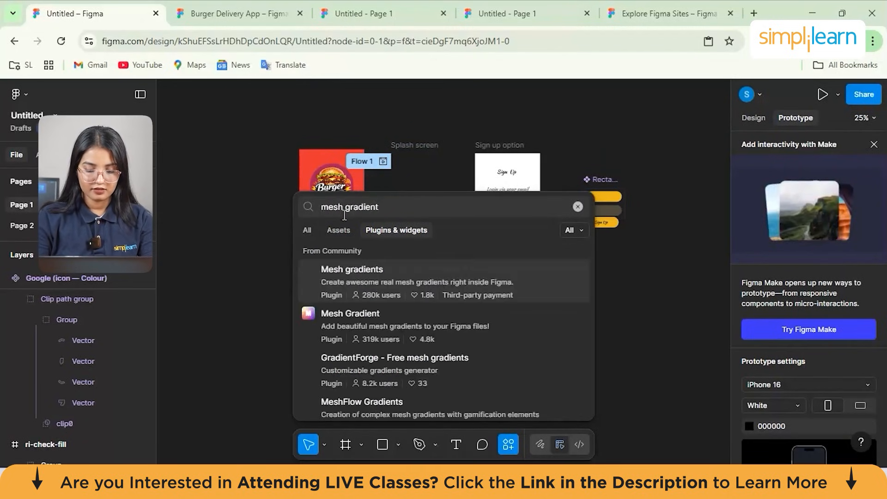
left_click(381, 270)
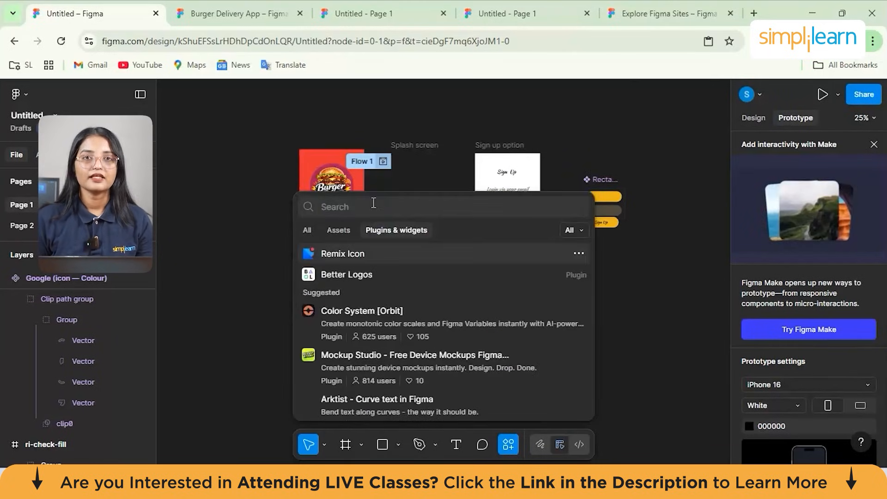
- Search the plugins for "tailwind css color" and view the details of the Tailwind CSS Color Generator by UI Colors
type("tail")
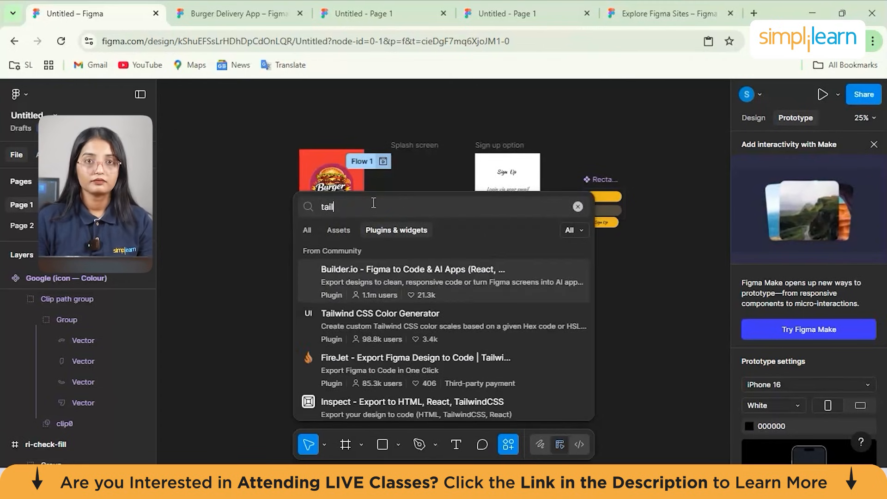
type("wind c")
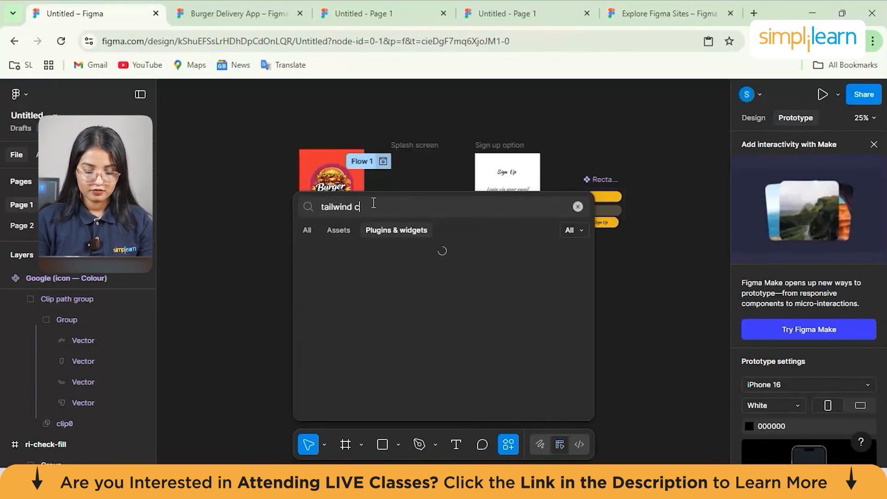
type("ss color")
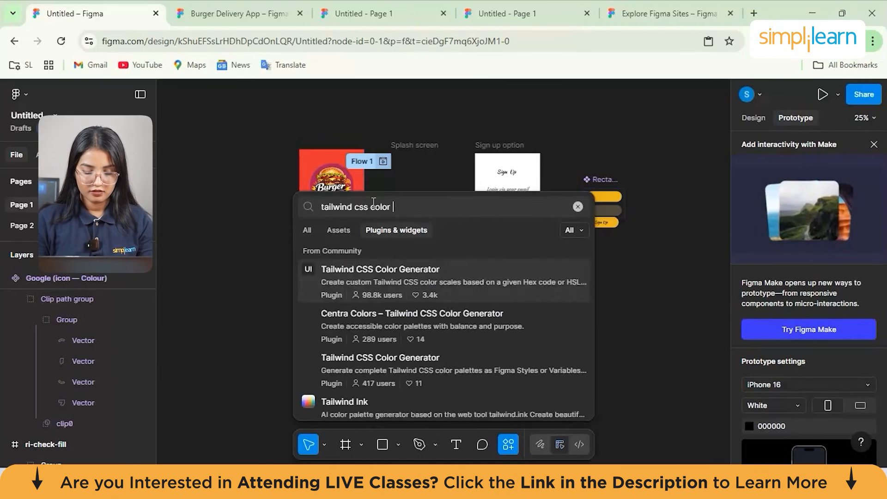
left_click(387, 267)
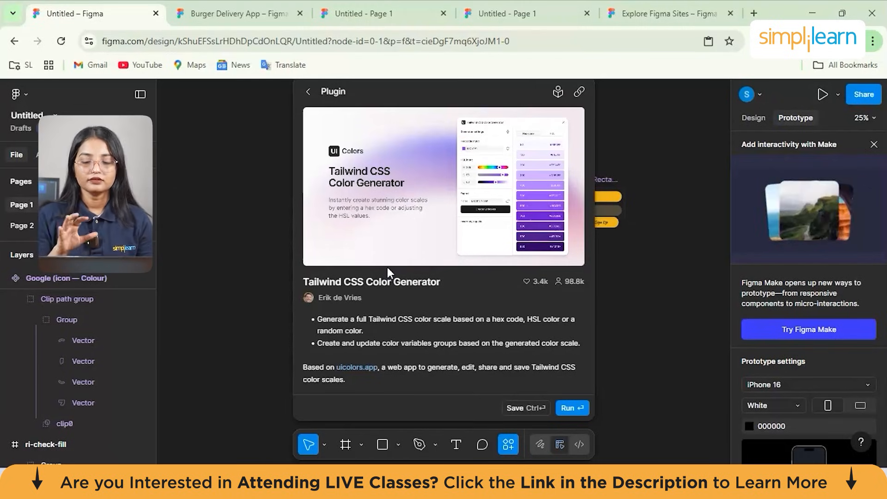
left_click(309, 90)
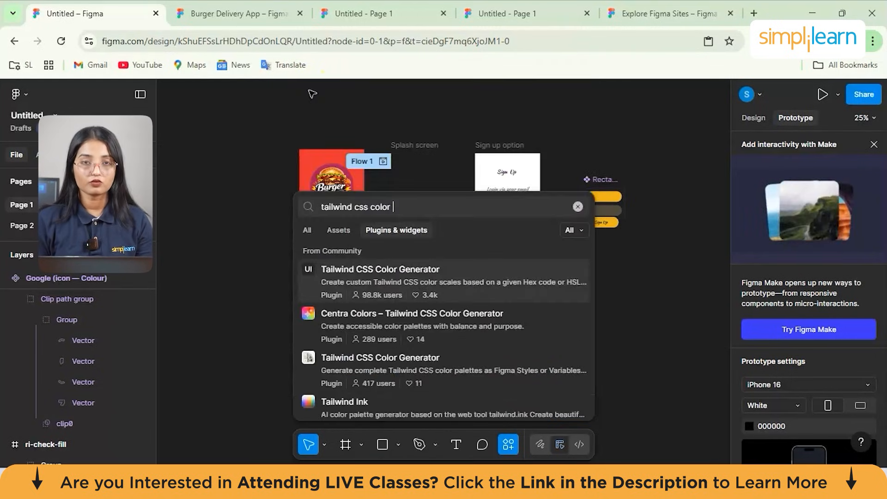
- Replace the plugin search with "autoflow" and view the details of the Autoflow plugin
left_click(365, 201)
triple_click(365, 201)
key("BackSpace")
type("autoflow")
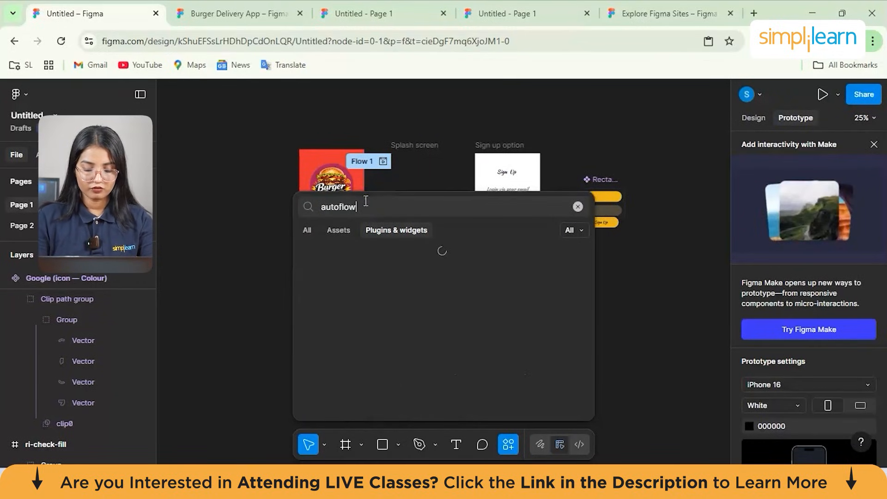
left_click(373, 272)
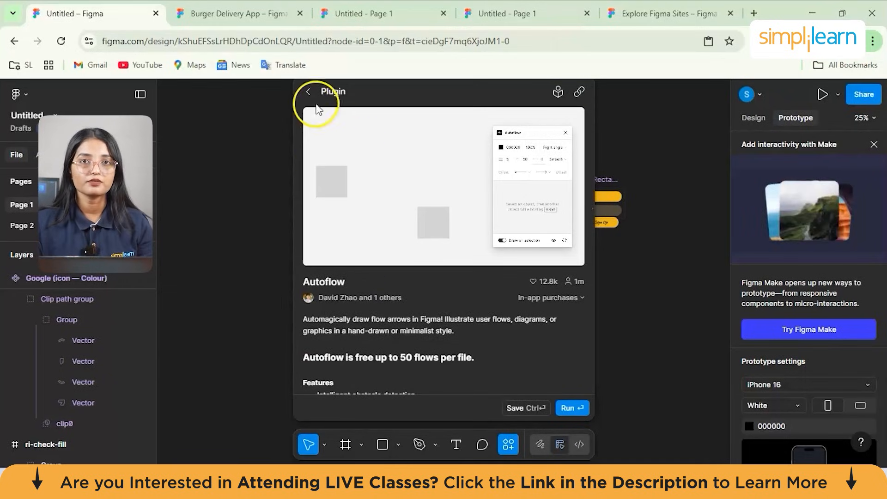
left_click(308, 92)
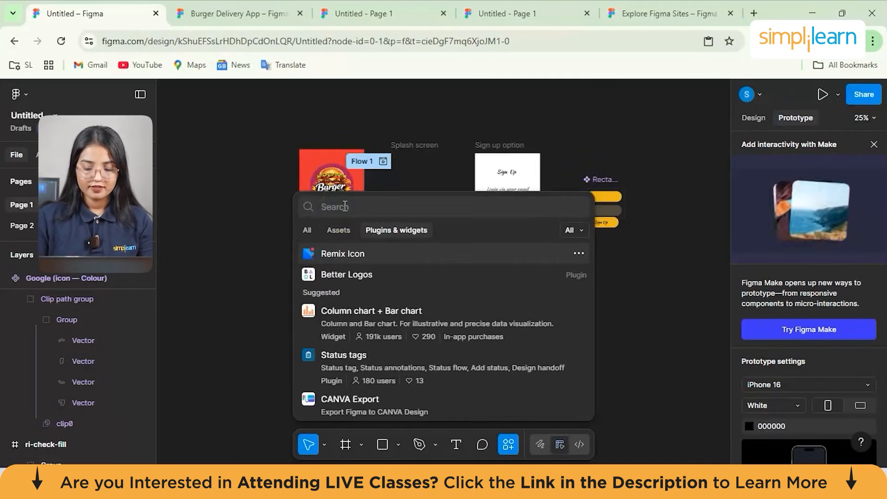
- Search the plugins for "vectorized bitmap" and view the details of Vectorize Bitmap - Trace Image
type("vecto")
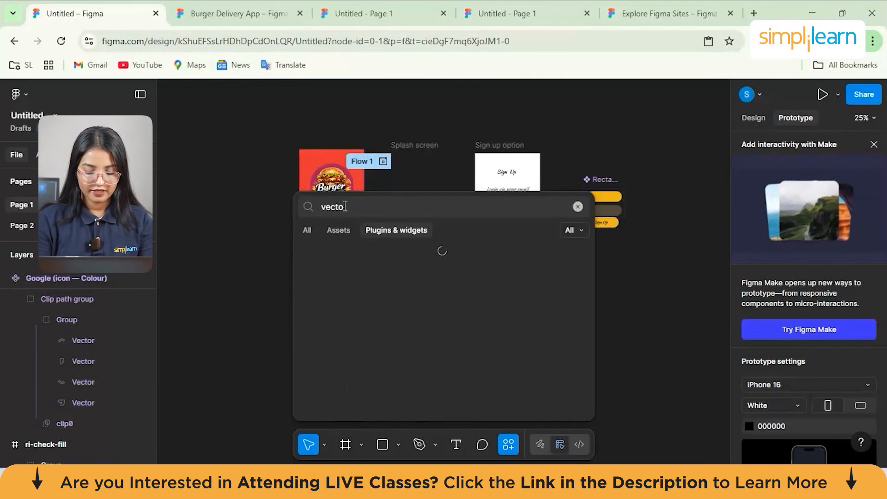
type("rized bitmap")
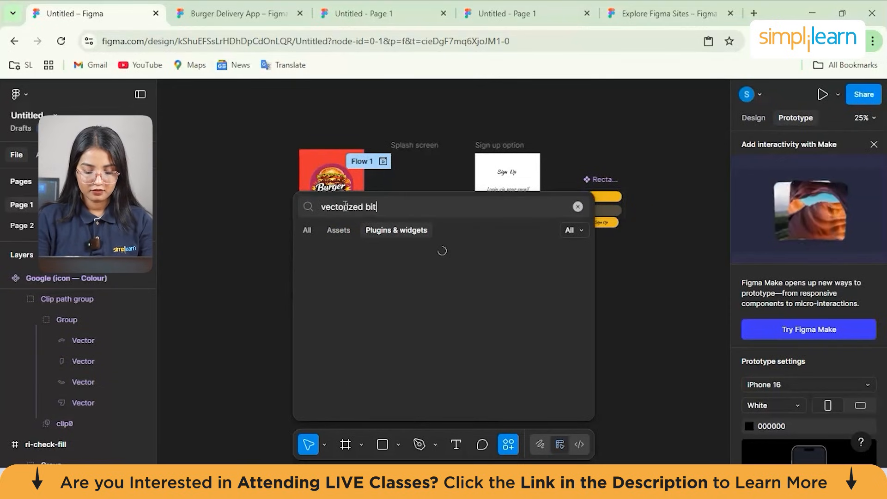
left_click(469, 295)
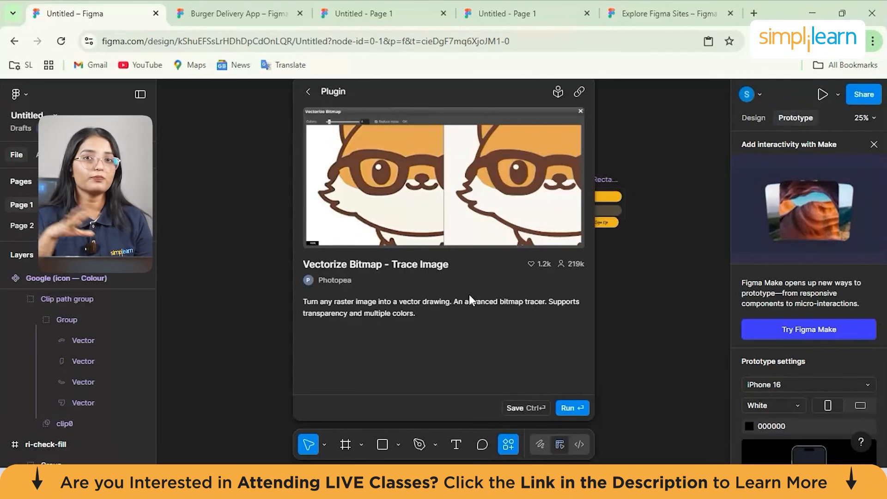
- Replace the plugin search with "stark" and view the details of the Stark - Contrast & Accessibility Checker plugin
left_click(395, 210)
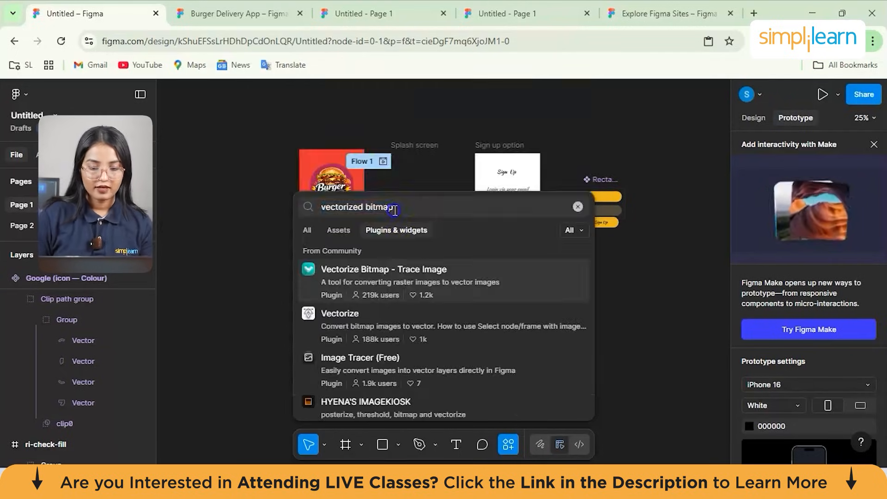
triple_click(395, 210)
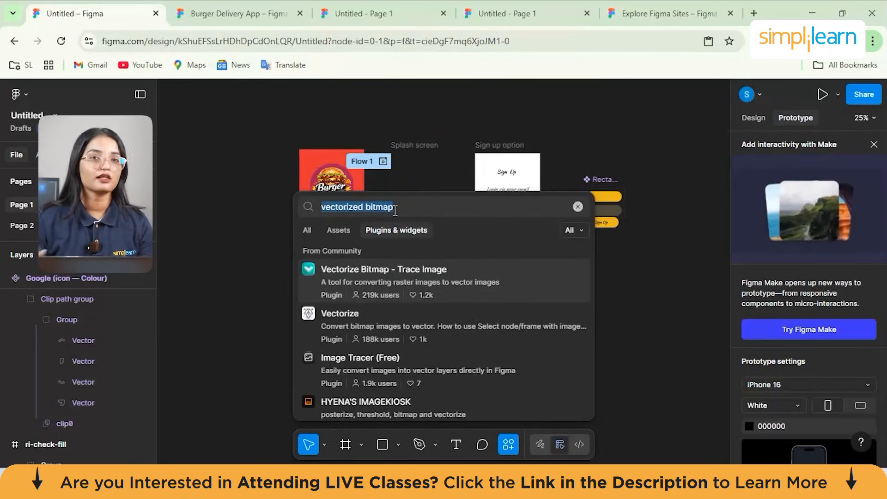
type("stark")
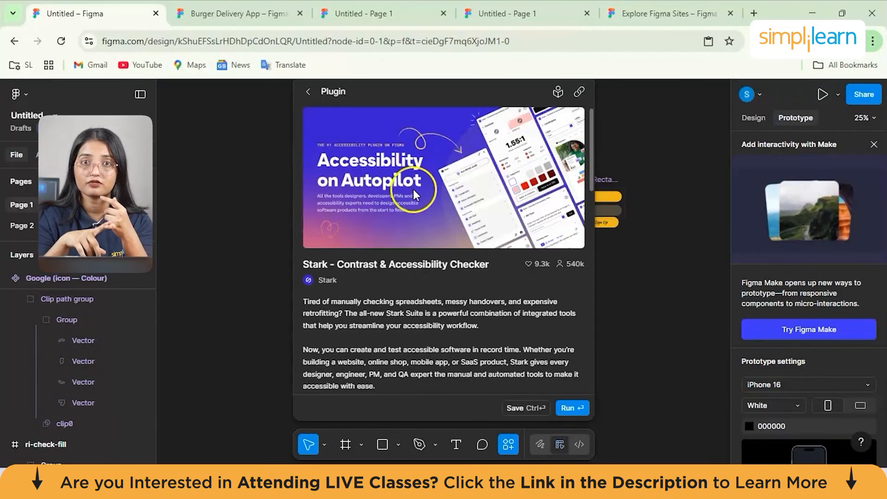
left_click(308, 92)
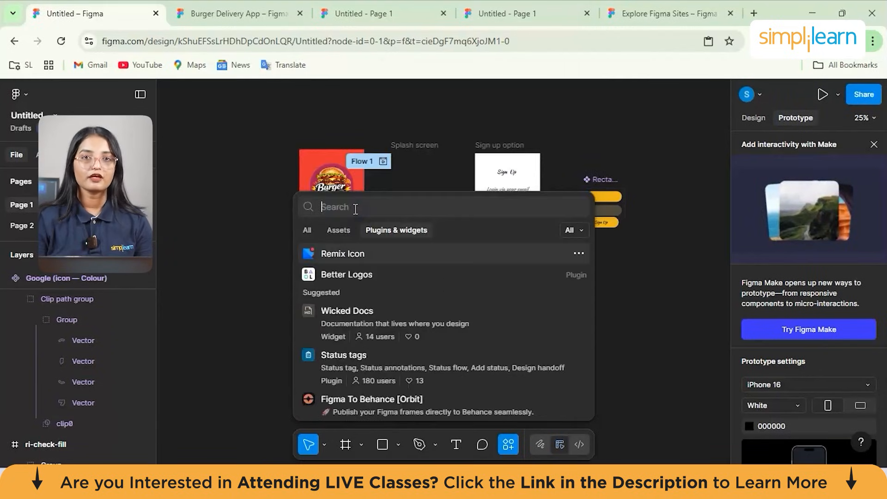
- Search the plugins for "mockup studio" and view the details of the Mockuuups Studio plugin
type("m")
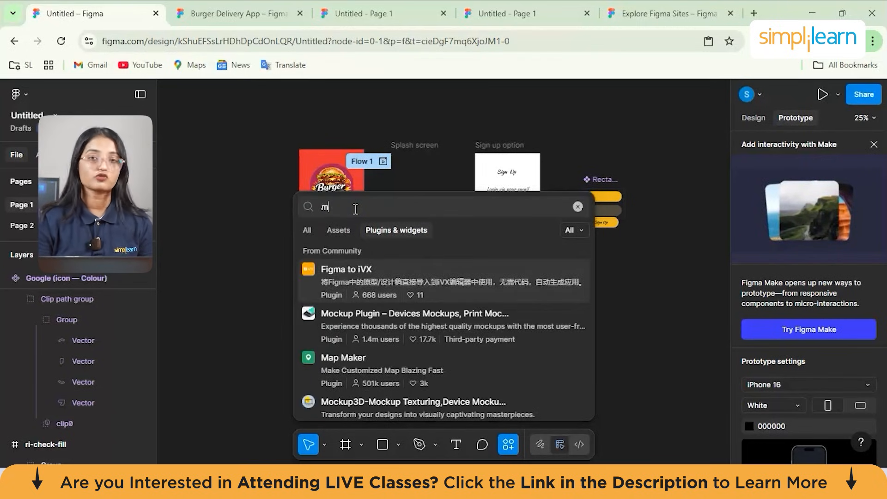
type("ockup s")
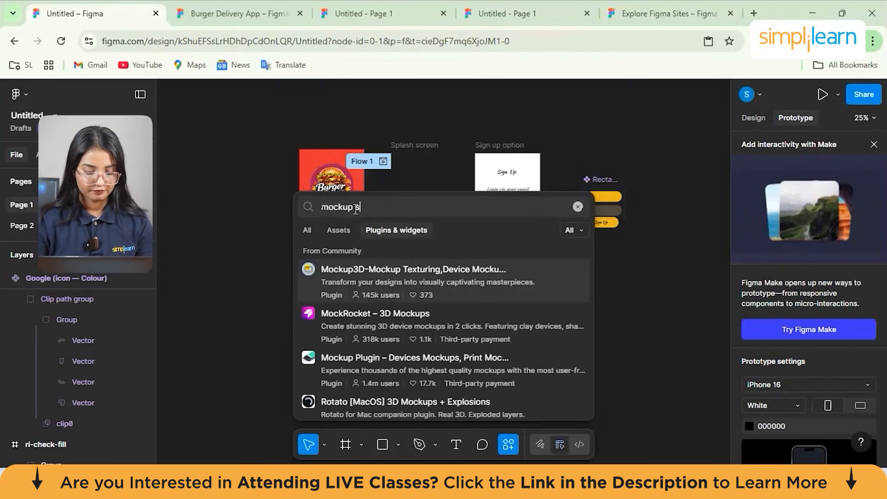
type("tudio")
left_click(345, 273)
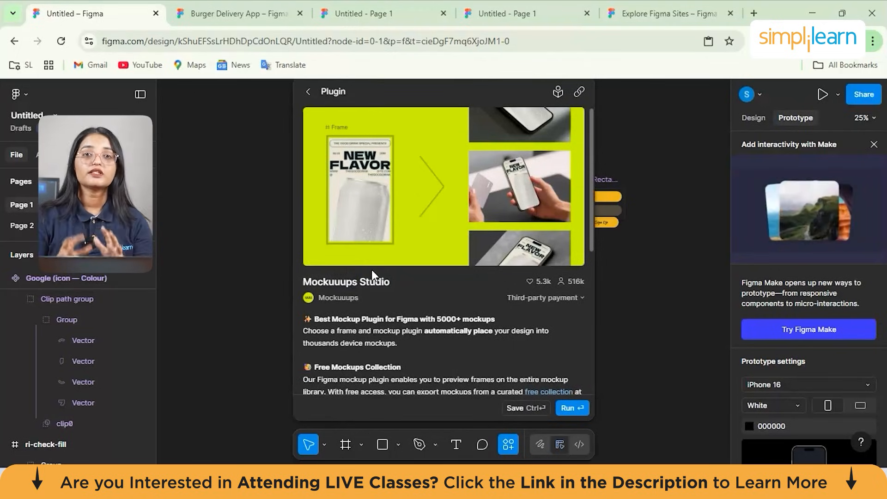
left_click(306, 91)
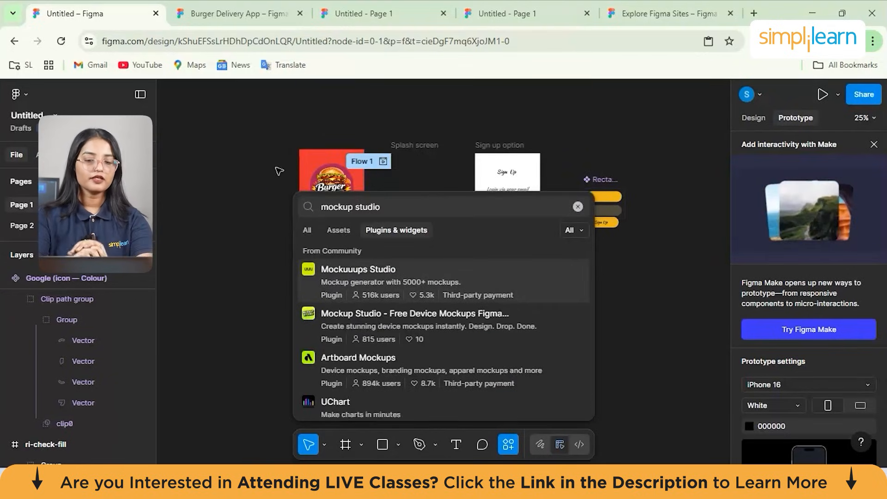